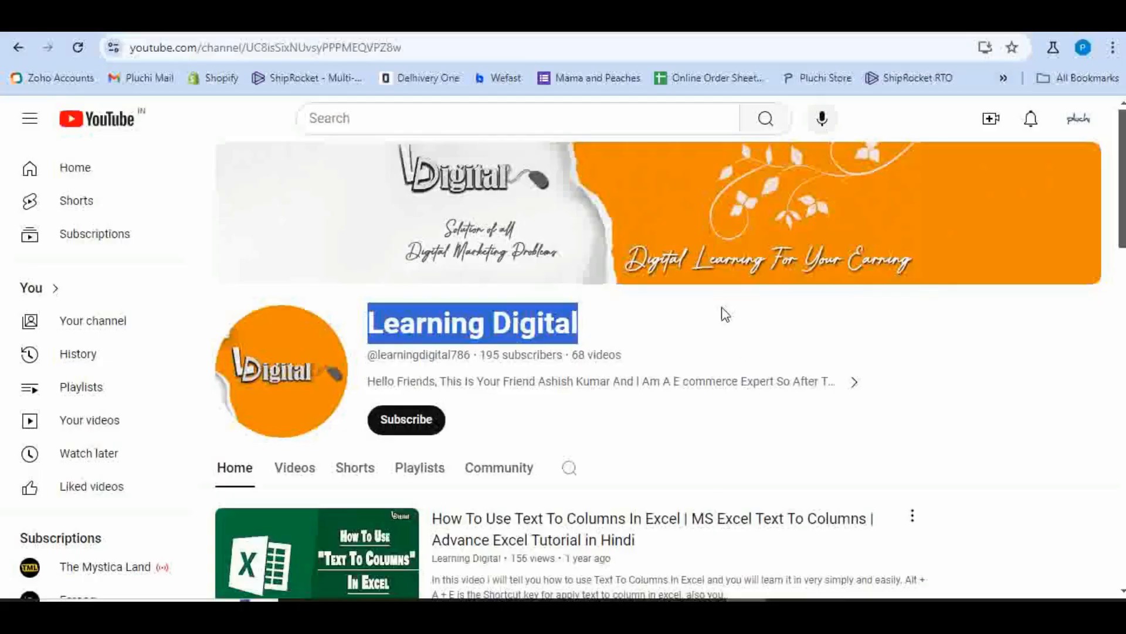
# Step: Subscribe to the Learning Digital channel and set its notifications to All
pyautogui.scroll(-12, 733, 316)
pyautogui.scroll(10, 738, 321)
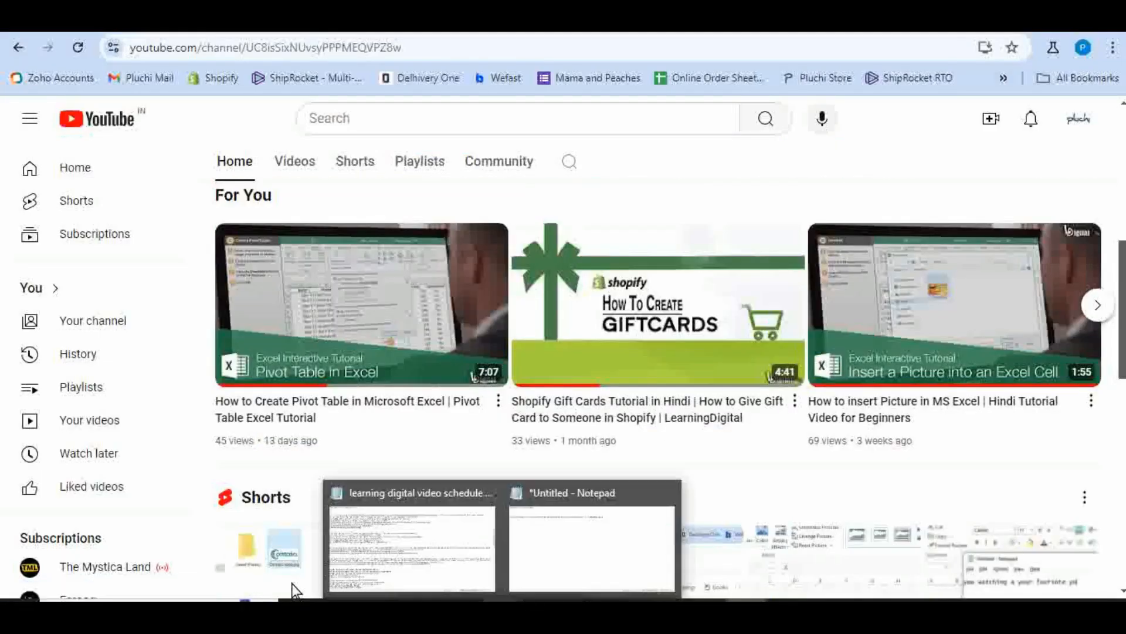
pyautogui.scroll(5, 410, 411)
pyautogui.click(417, 357)
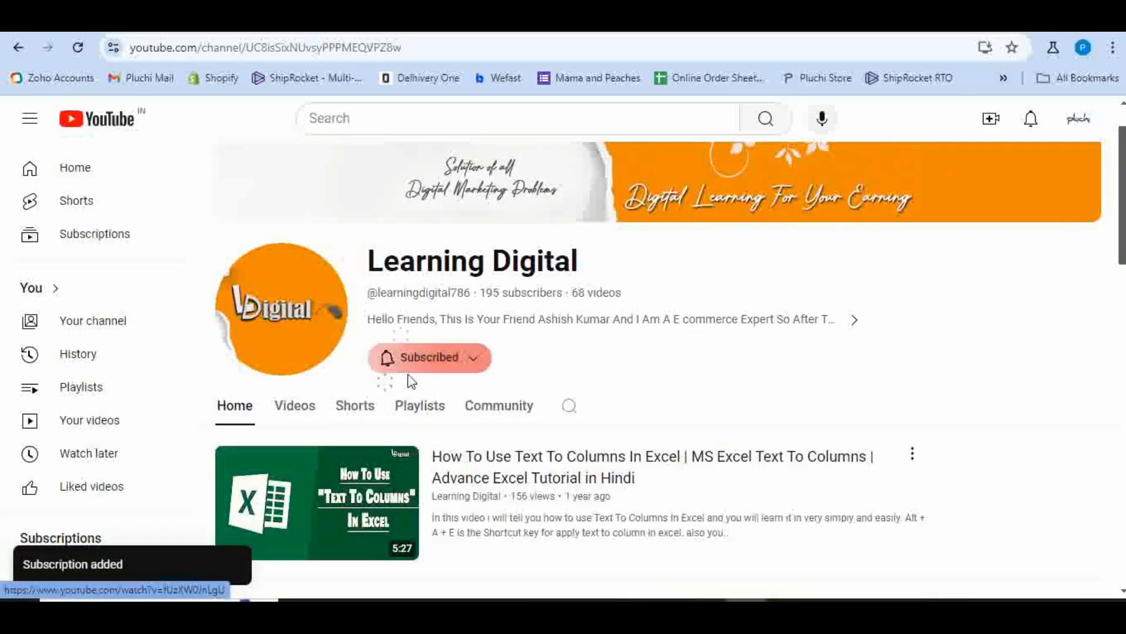
pyautogui.click(410, 359)
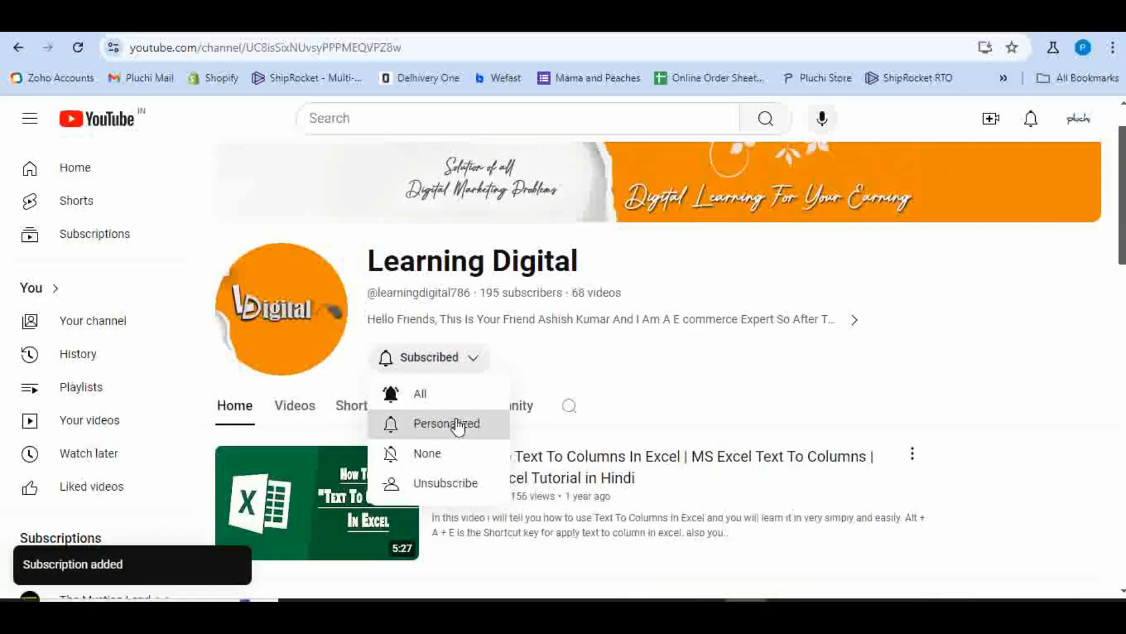
pyautogui.click(421, 393)
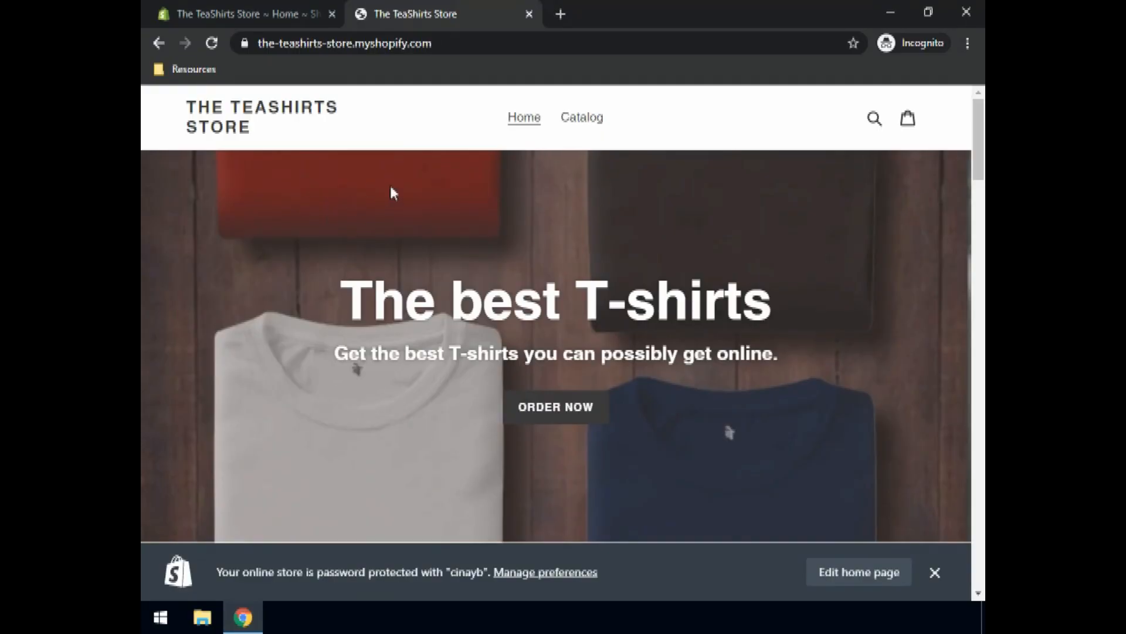
# Step: Look over the Resources > Image assets bookmarks, then minimize Chrome to the desktop
pyautogui.click(196, 74)
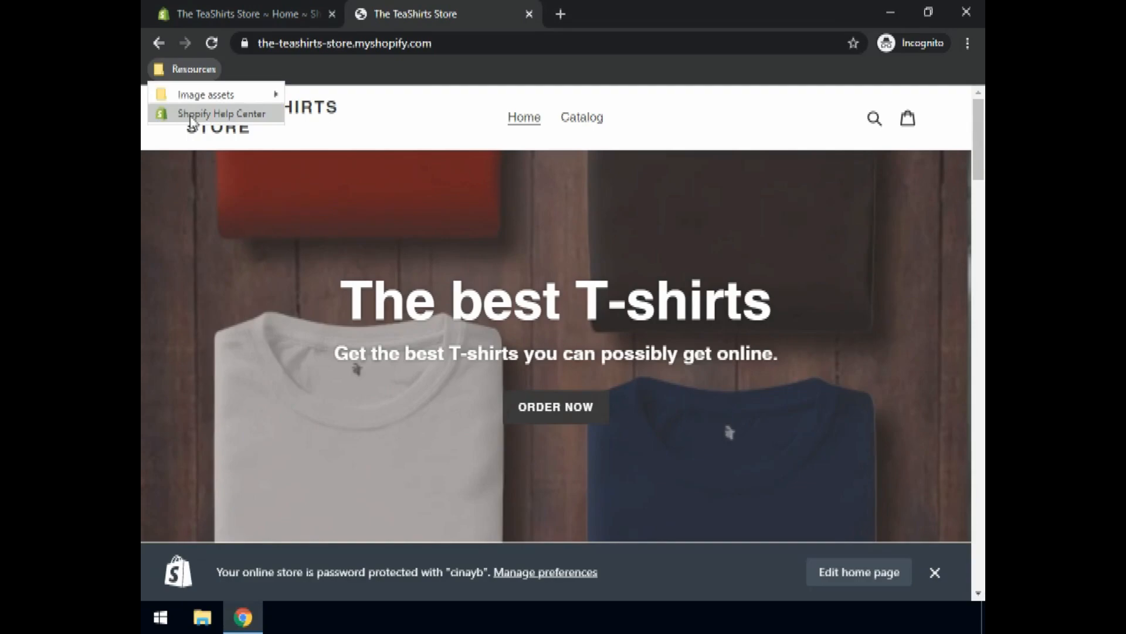
pyautogui.moveTo(205, 100)
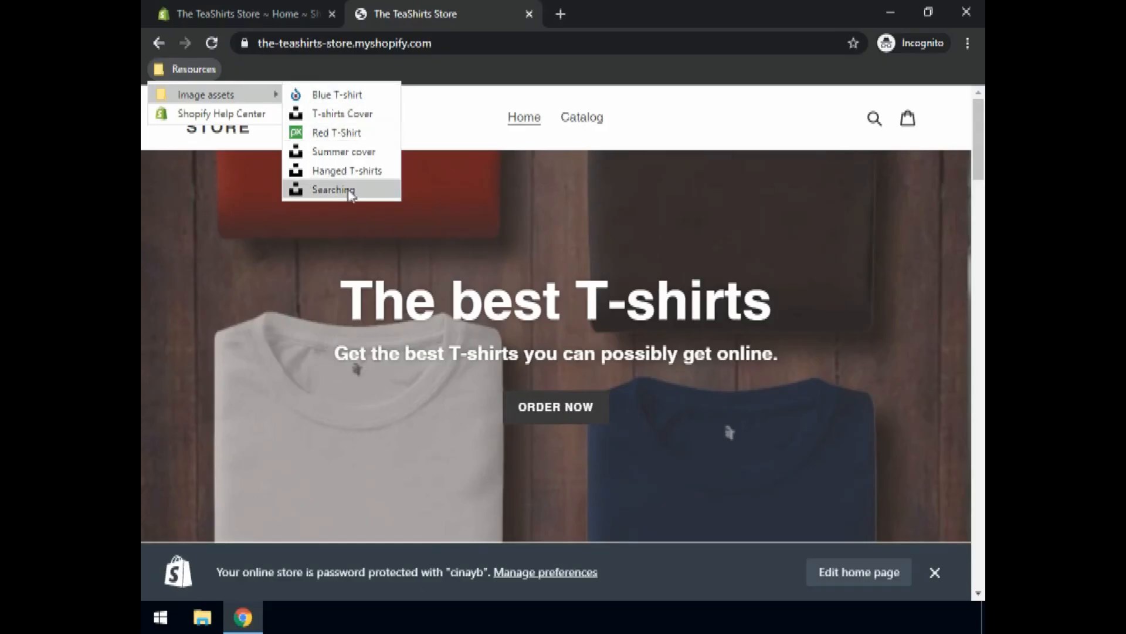
pyautogui.click(242, 64)
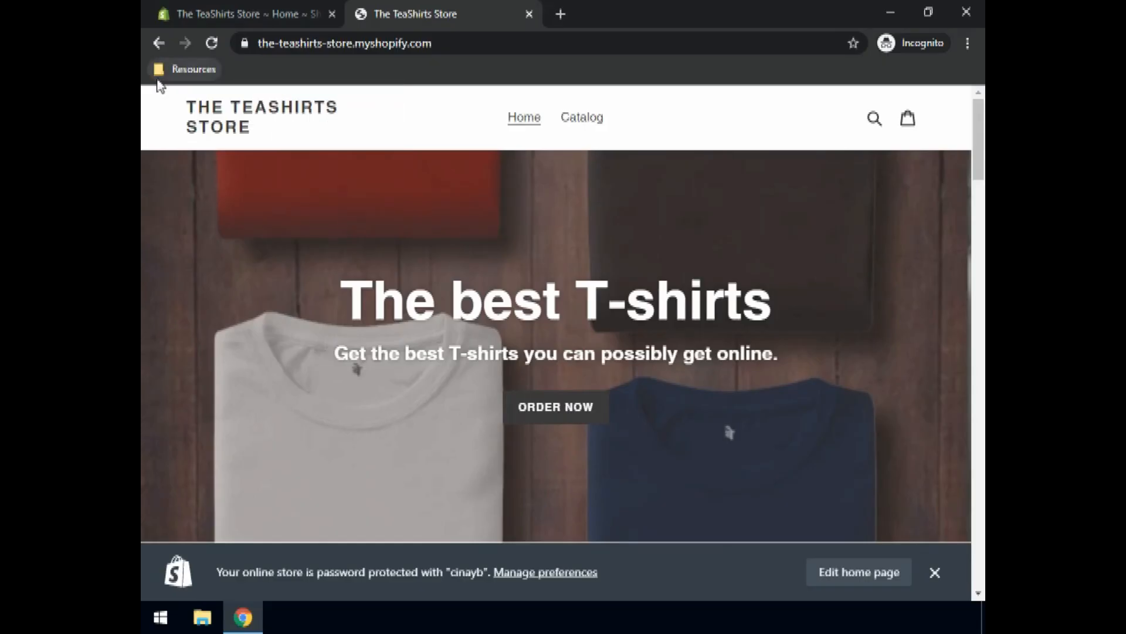
pyautogui.click(891, 15)
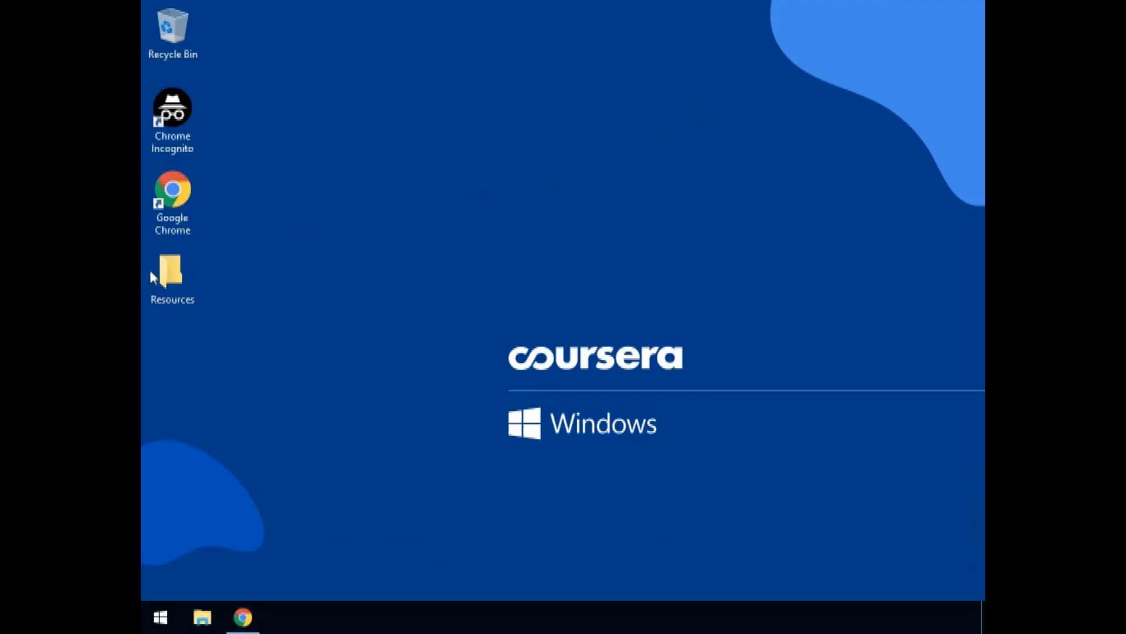
pyautogui.click(168, 288)
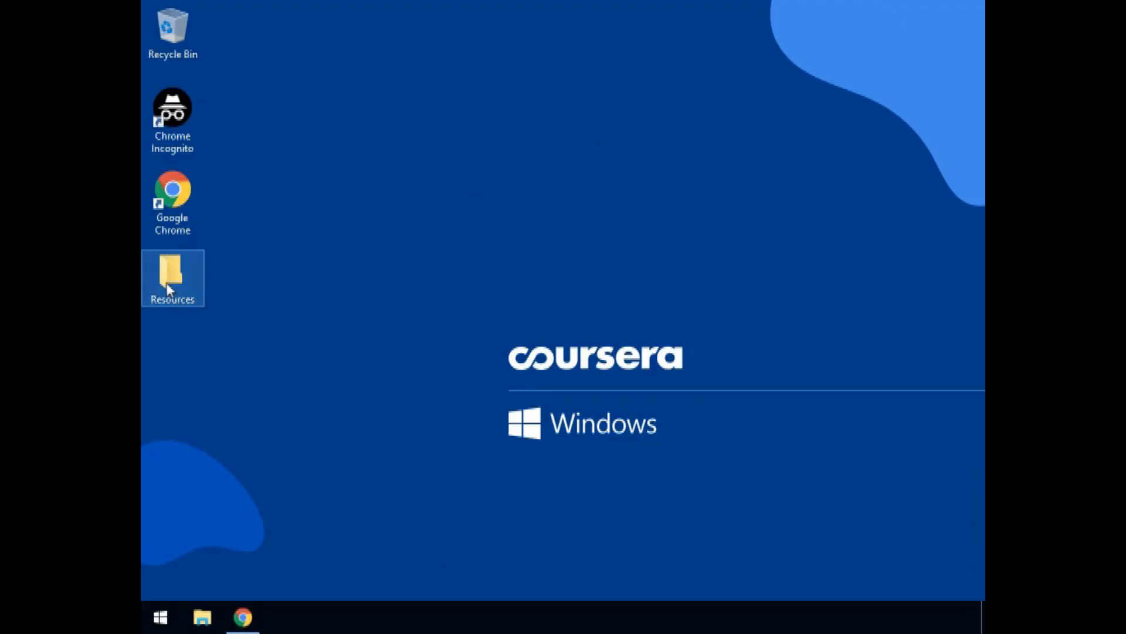
pyautogui.doubleClick(168, 288)
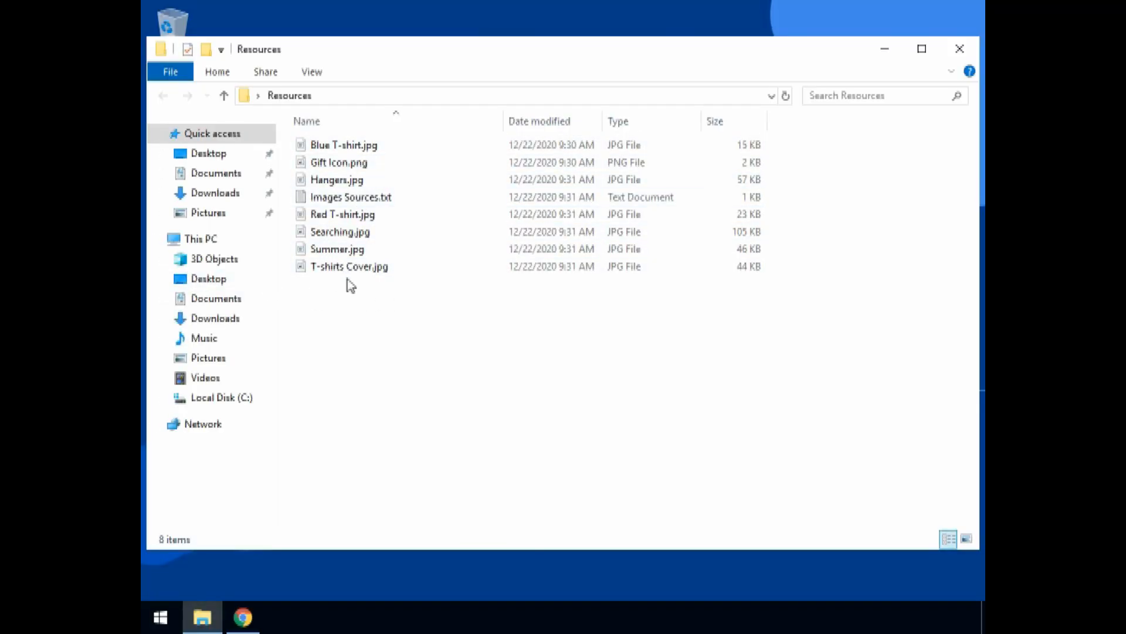
pyautogui.moveTo(362, 278)
pyautogui.click(357, 204)
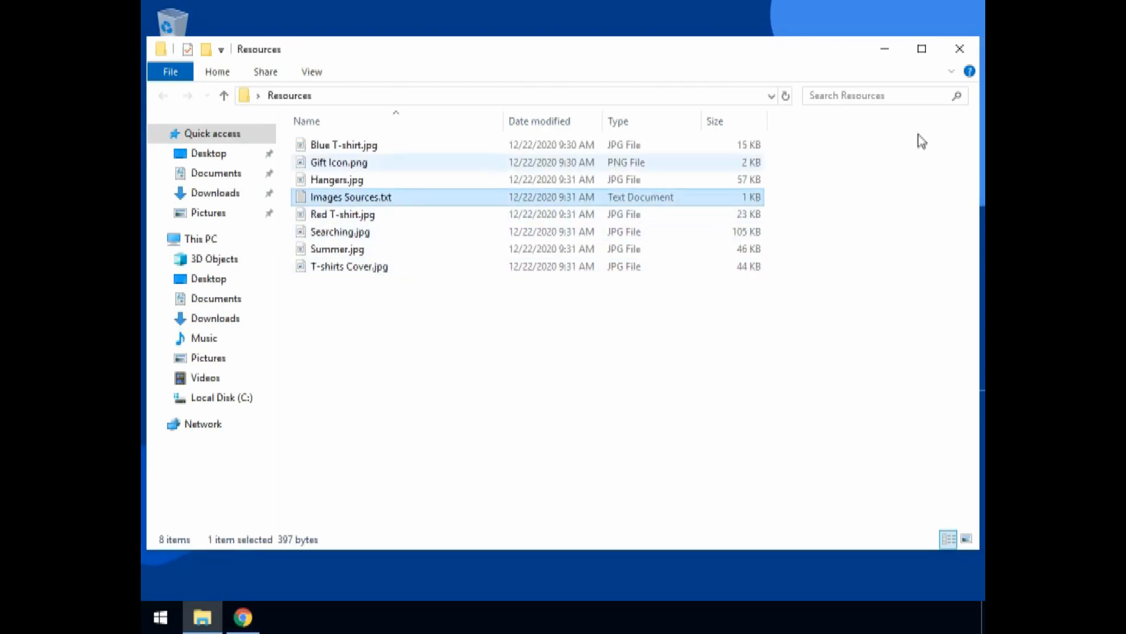
pyautogui.click(960, 48)
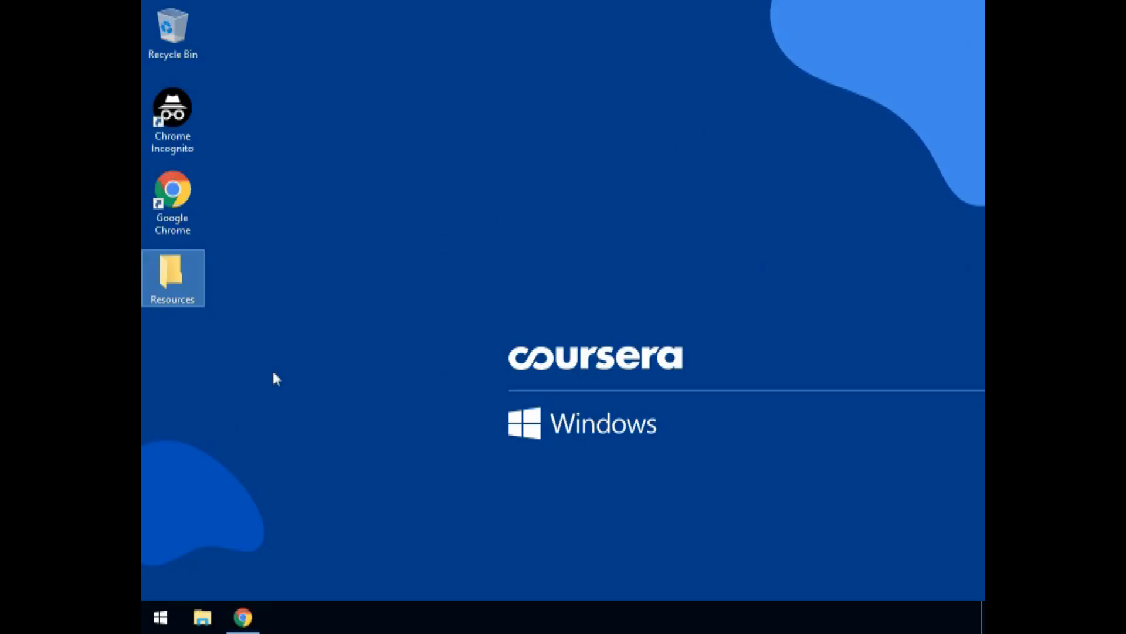
pyautogui.click(241, 618)
# Step: Restore the Chrome window and glance through the Resources > Image assets bookmarks
pyautogui.click(242, 616)
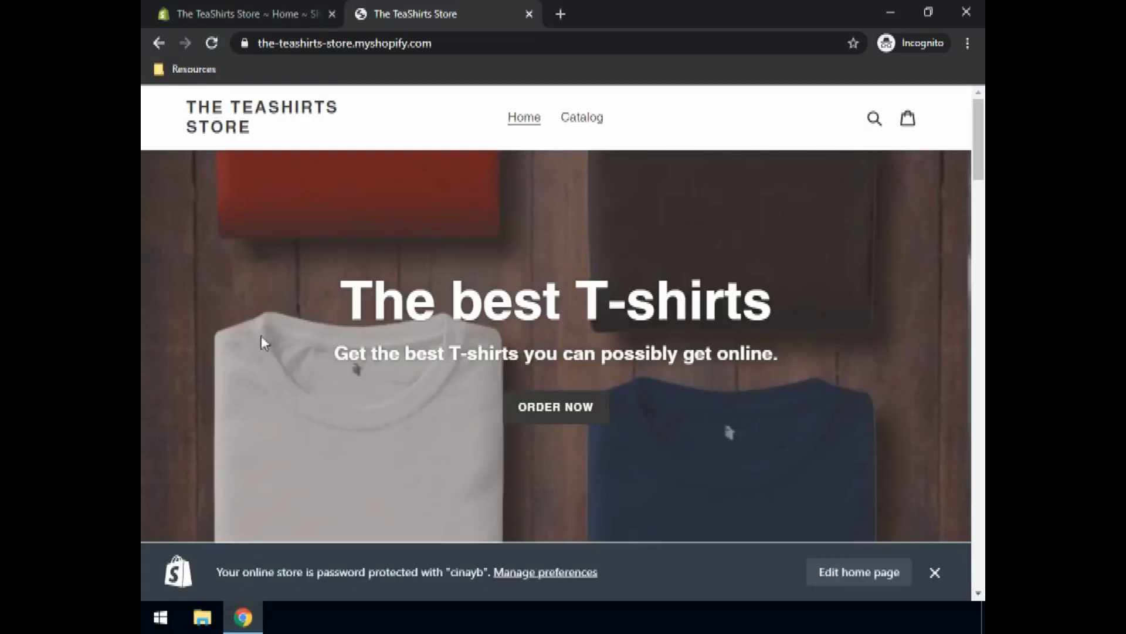
pyautogui.click(183, 74)
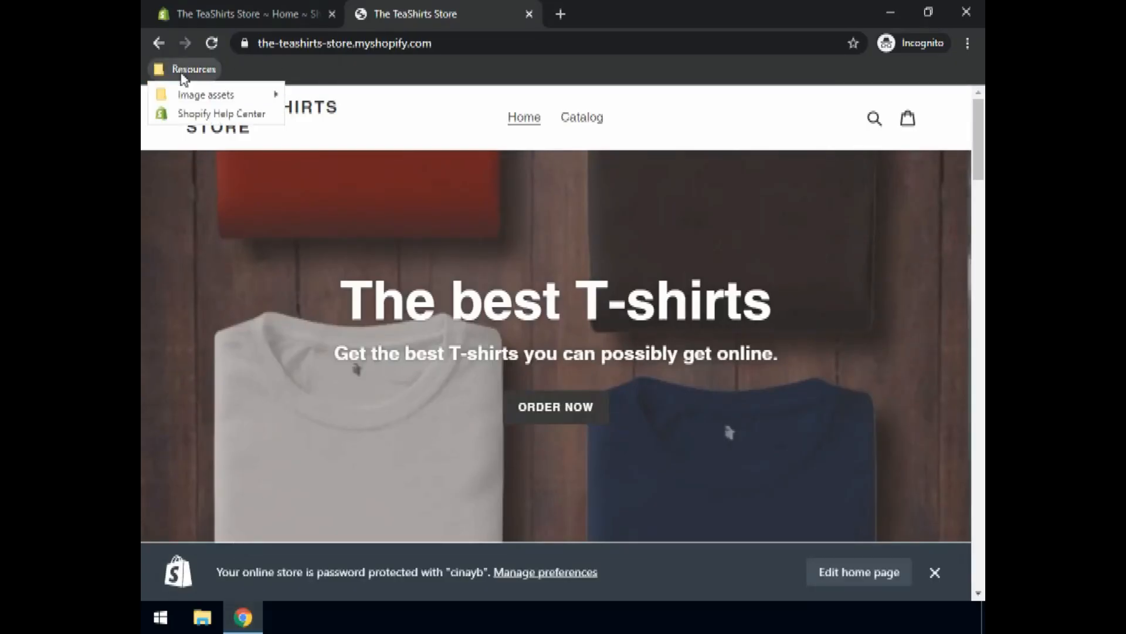
pyautogui.moveTo(191, 96)
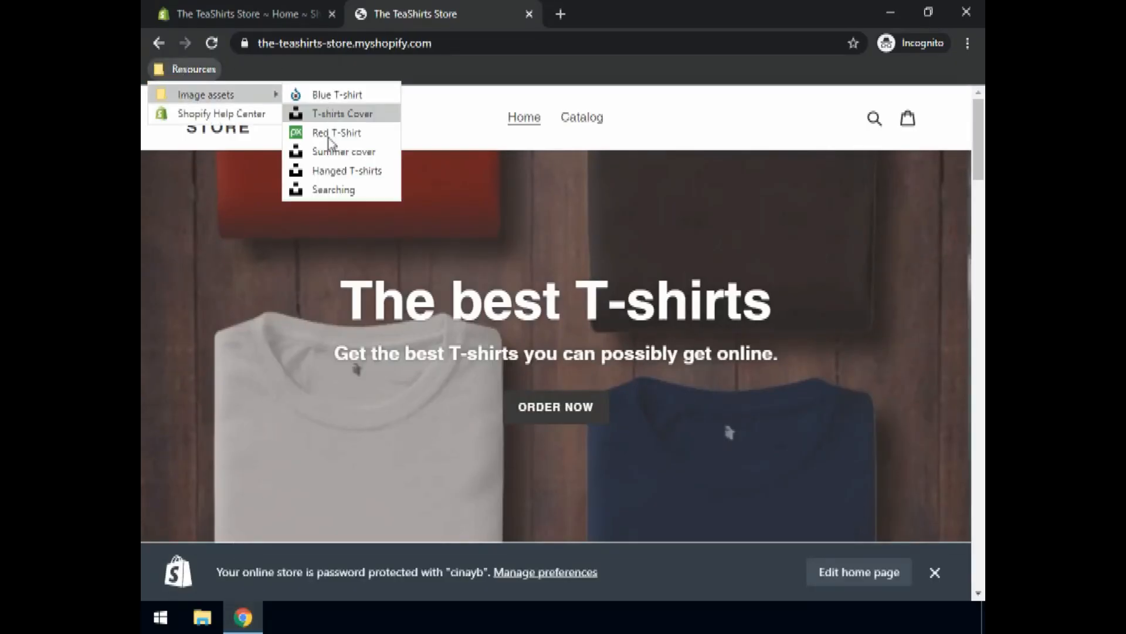
pyautogui.click(454, 85)
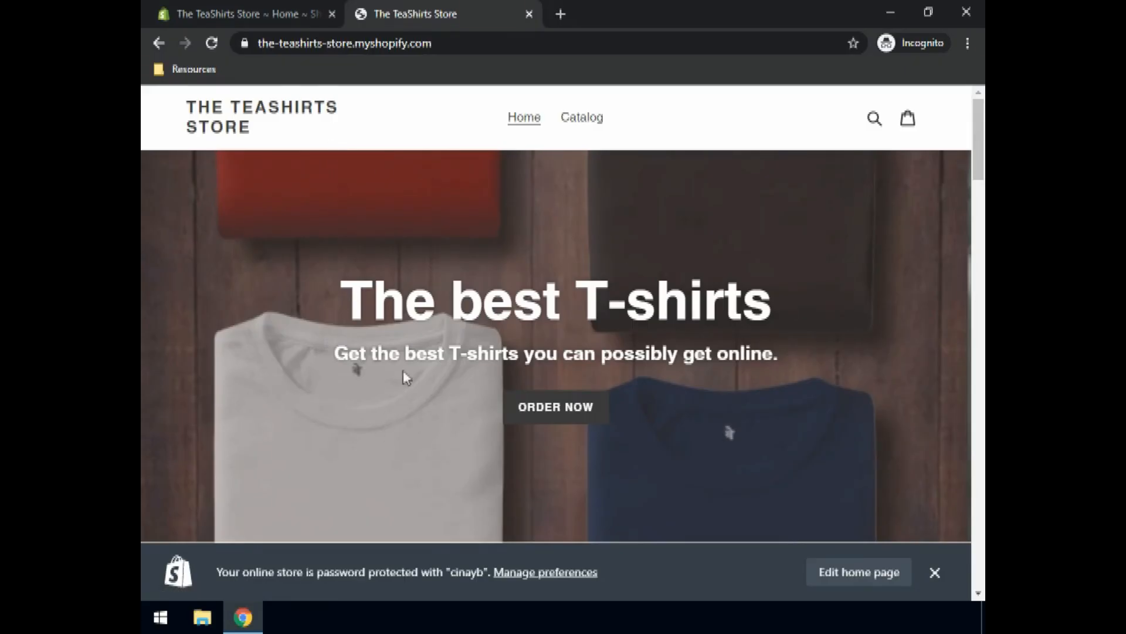
# Step: Scroll the TeaShirts Store home page from the hero banner down to the Newsletter footer
pyautogui.scroll(-1, 540, 267)
pyautogui.scroll(-6, 538, 269)
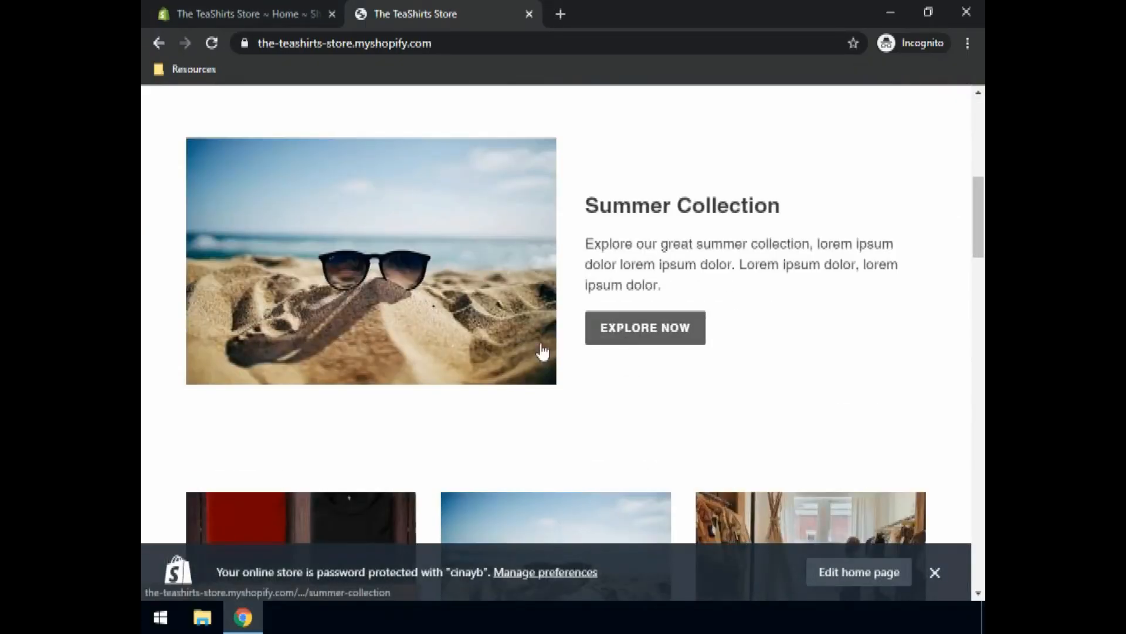
pyautogui.scroll(-2, 441, 293)
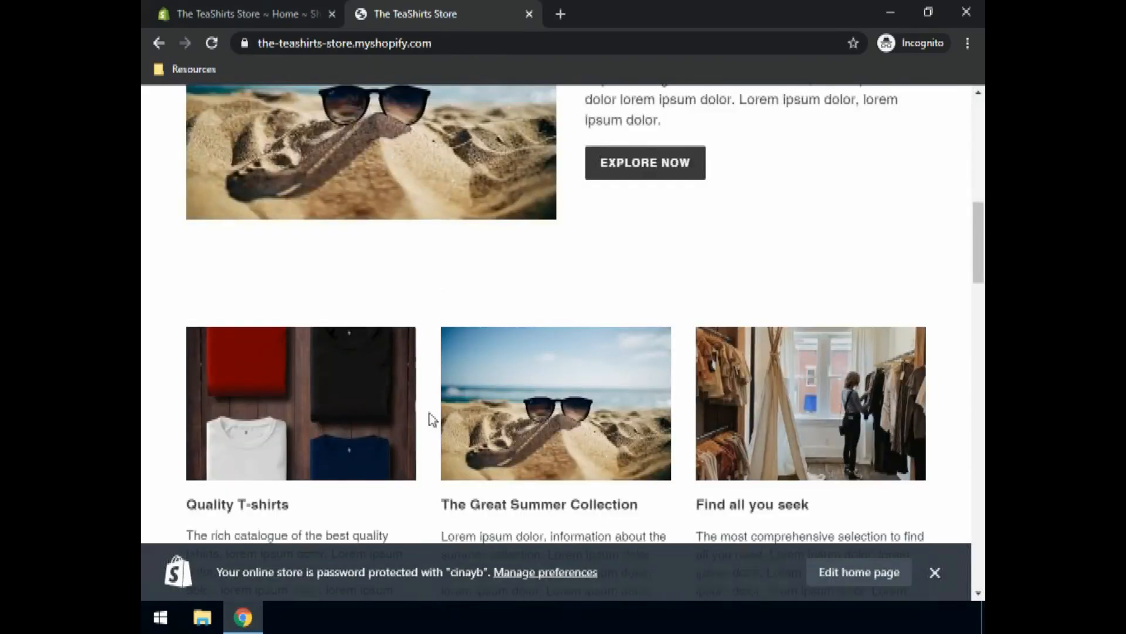
pyautogui.scroll(-3, 314, 399)
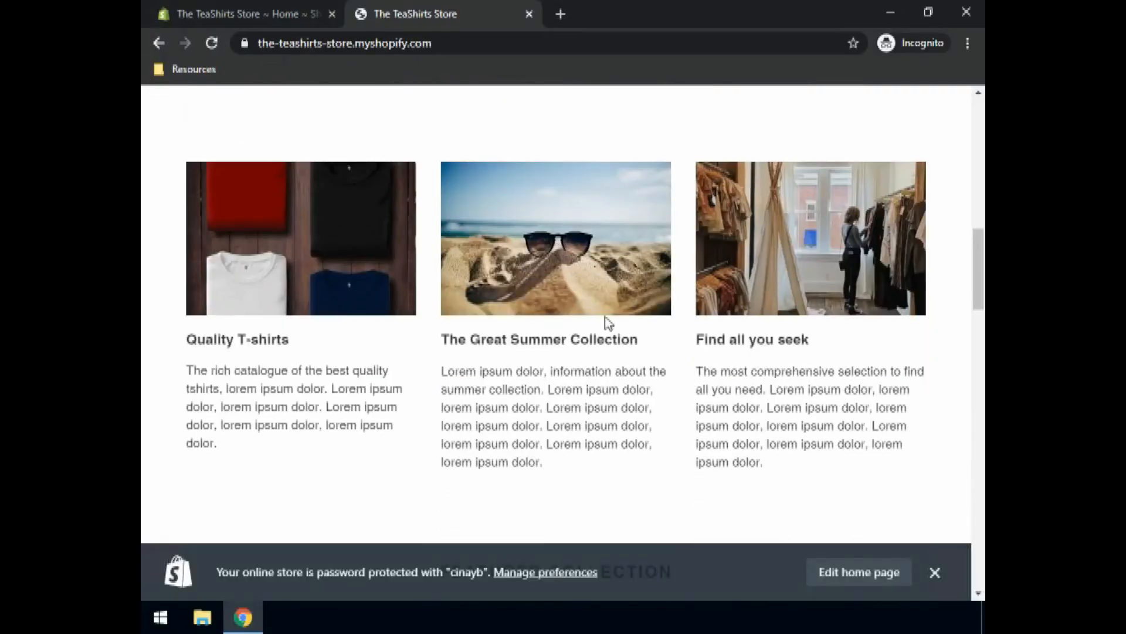
pyautogui.scroll(-1, 692, 320)
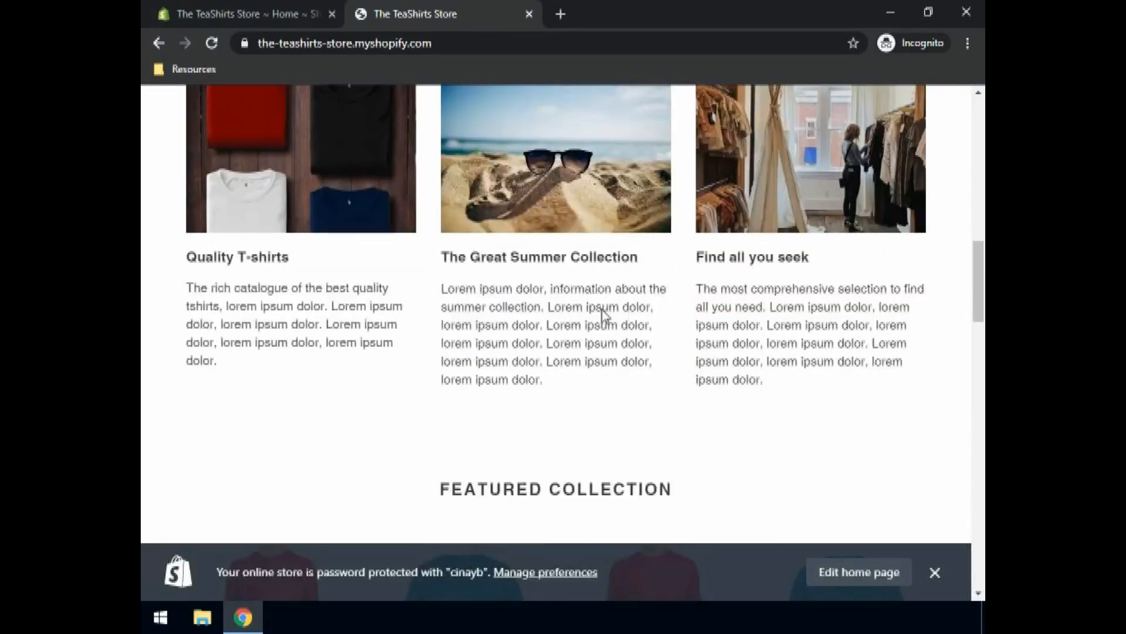
pyautogui.scroll(-4, 581, 314)
pyautogui.scroll(-3, 315, 379)
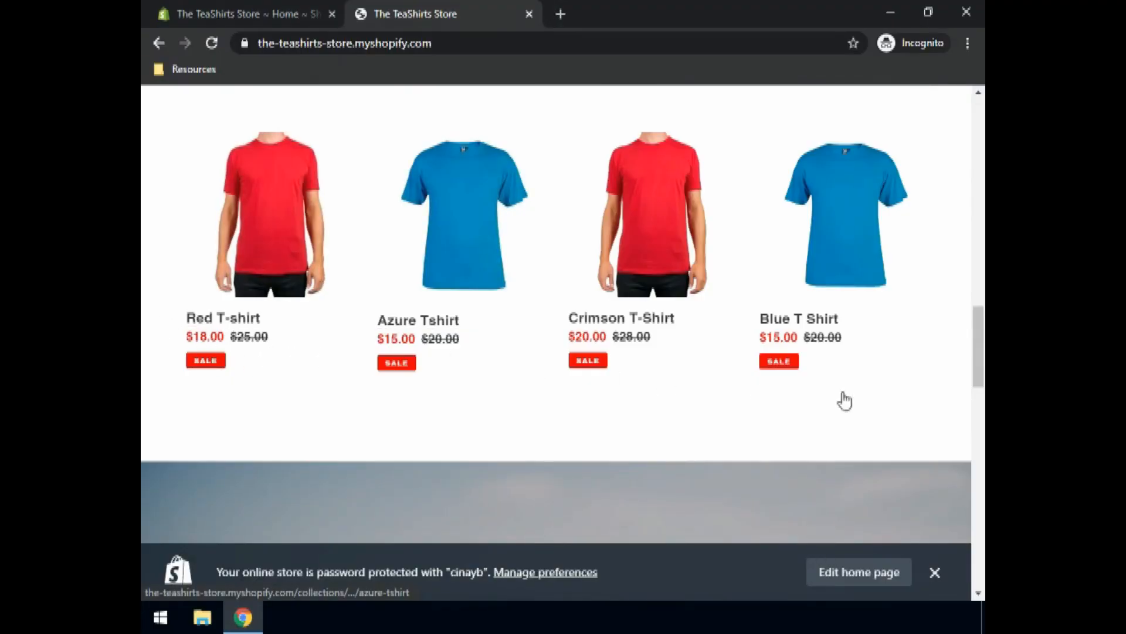
pyautogui.scroll(-6, 252, 372)
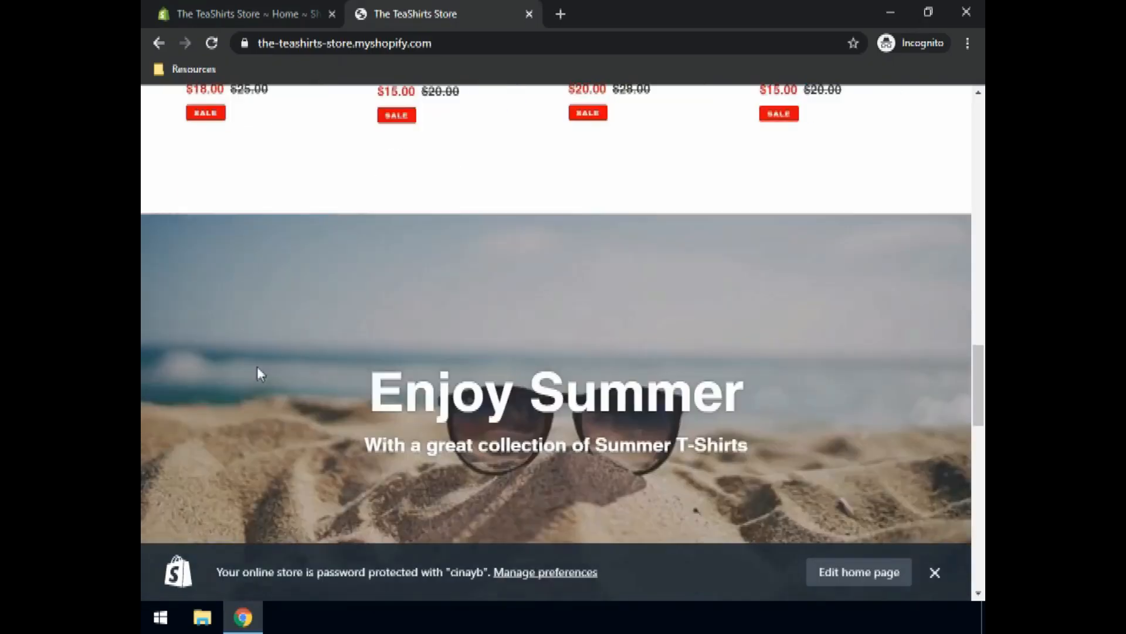
pyautogui.scroll(-3, 435, 361)
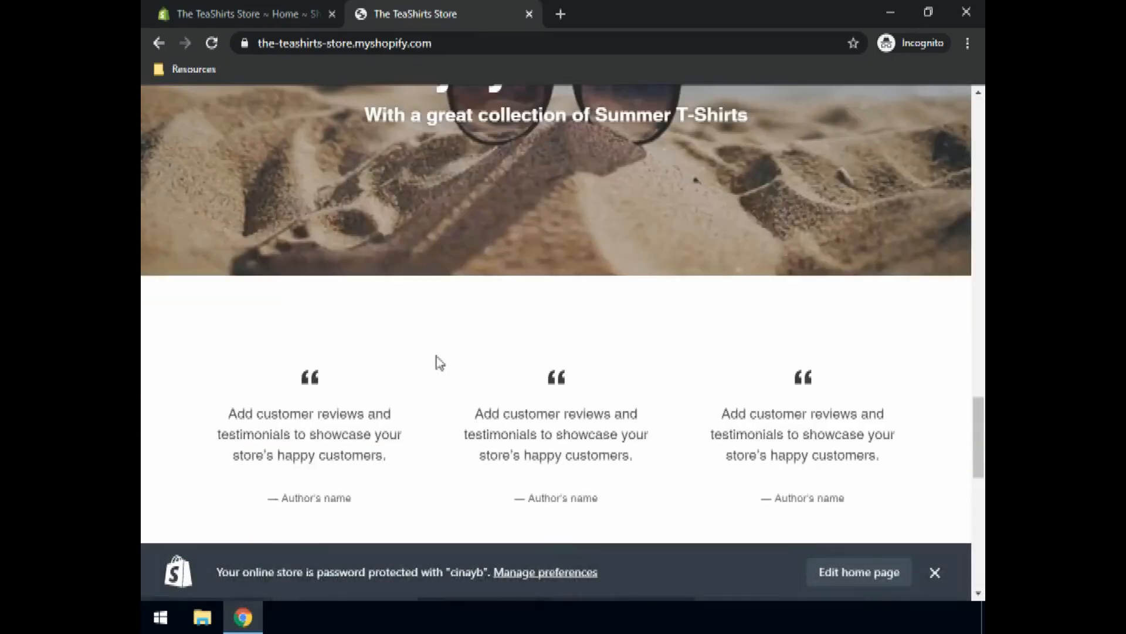
pyautogui.scroll(-3, 360, 361)
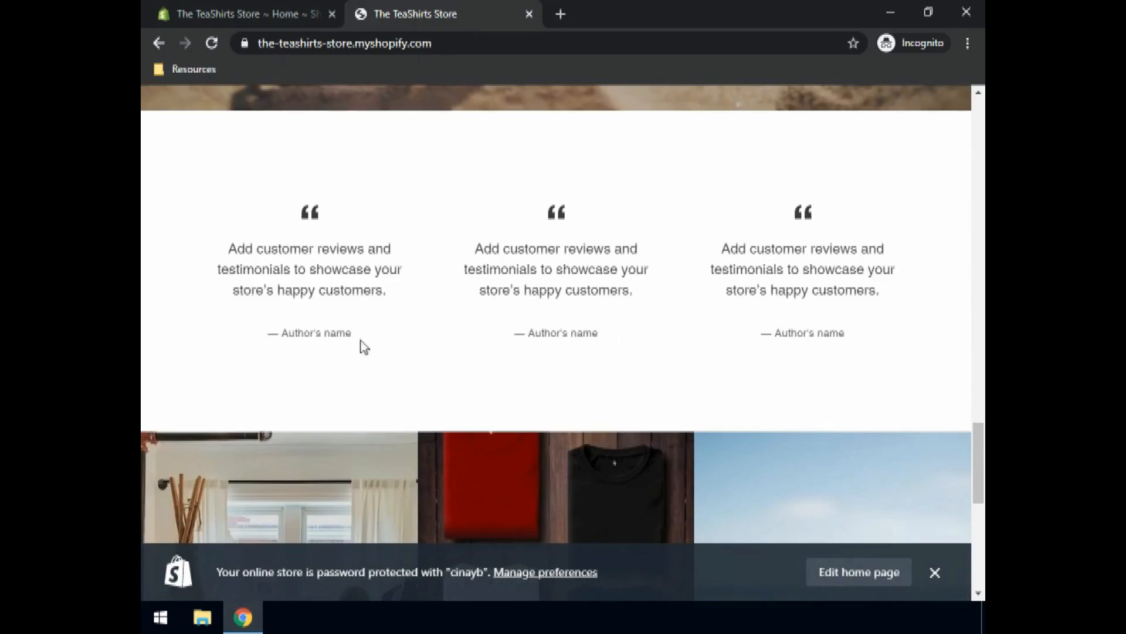
pyautogui.scroll(-3, 318, 326)
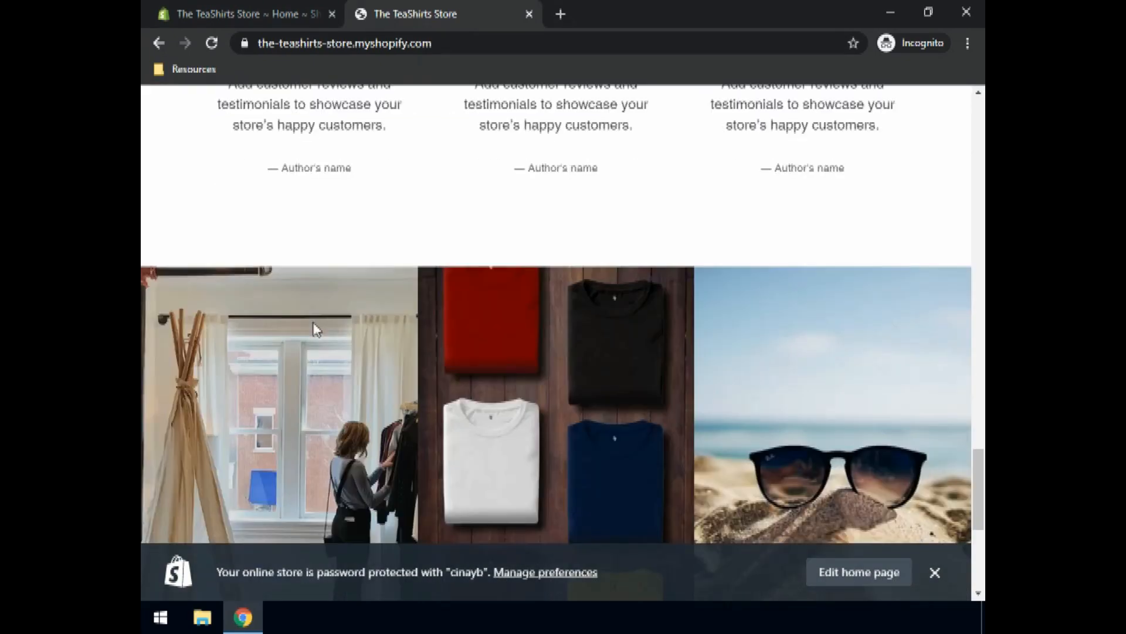
pyautogui.scroll(-3, 315, 327)
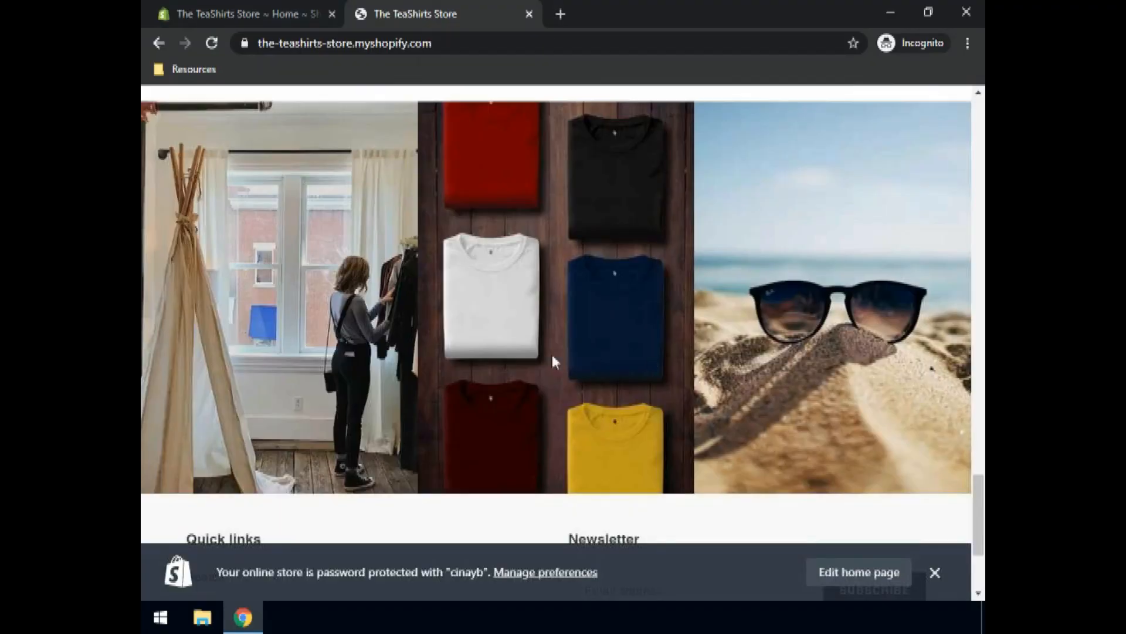
pyautogui.scroll(-3, 276, 348)
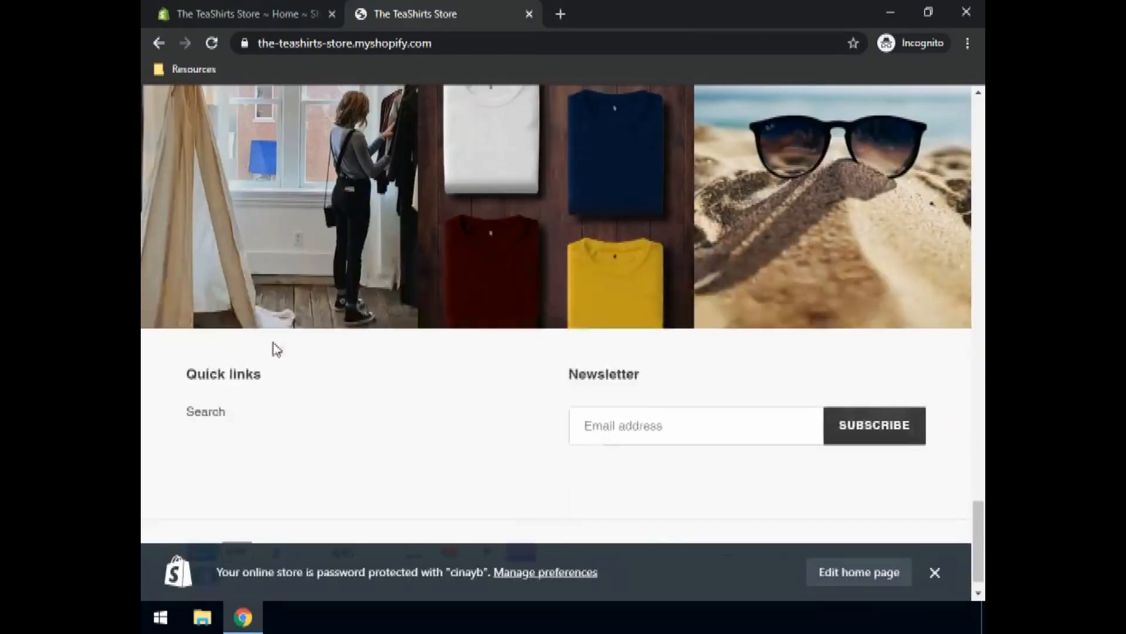
pyautogui.scroll(-1, 277, 350)
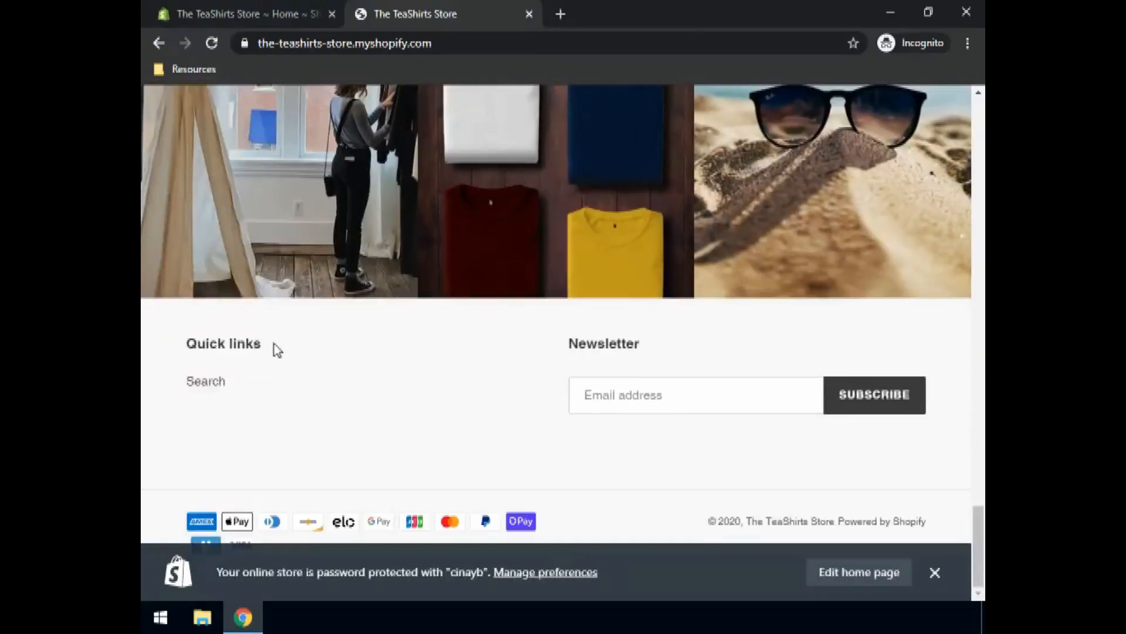
# Step: Browse the Shopify admin Home, Orders and Products pages
pyautogui.click(230, 17)
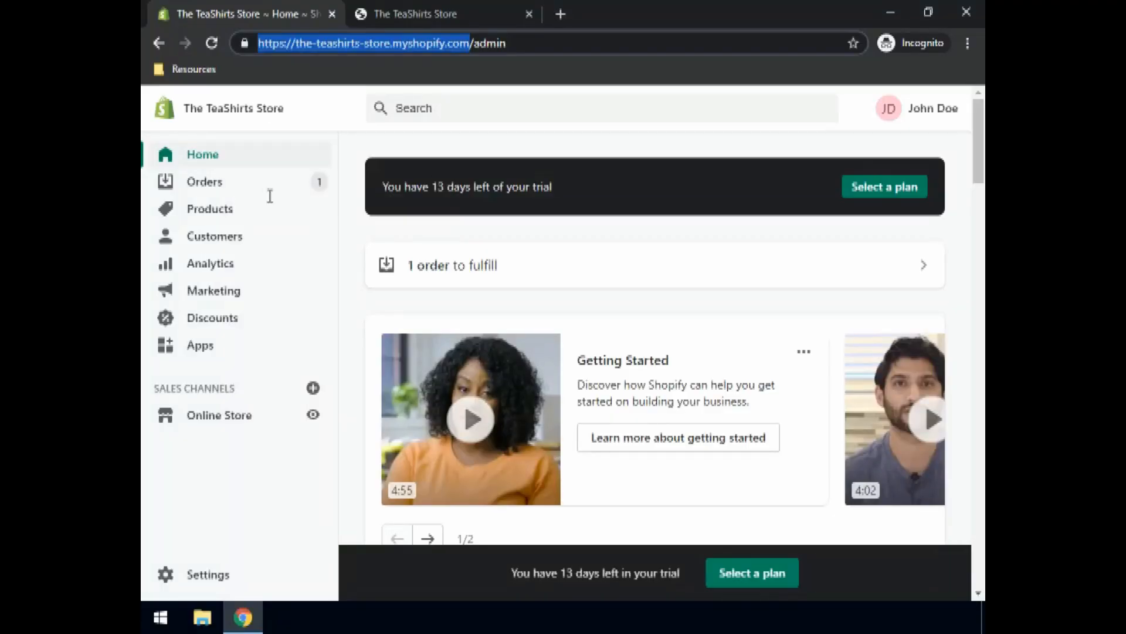
pyautogui.click(194, 183)
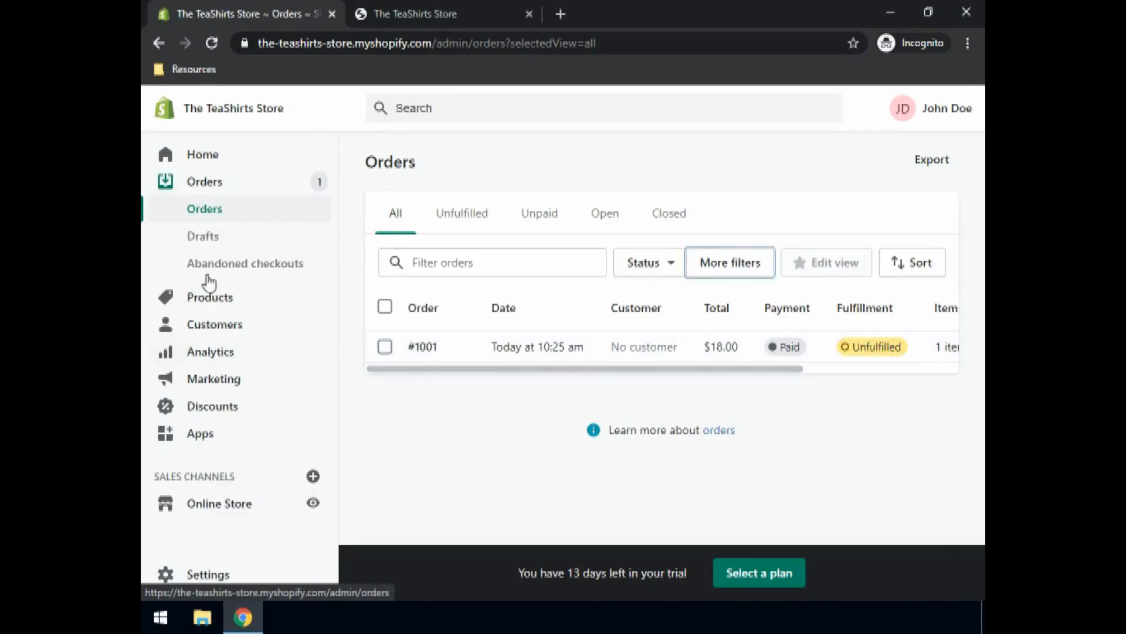
pyautogui.click(221, 299)
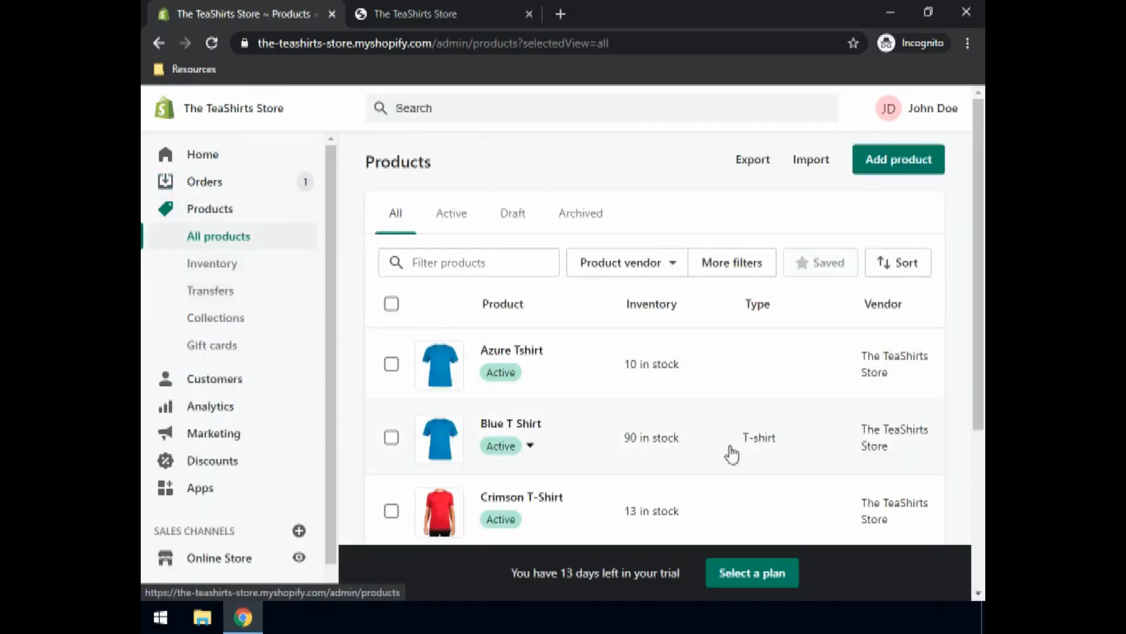
pyautogui.scroll(-3, 730, 452)
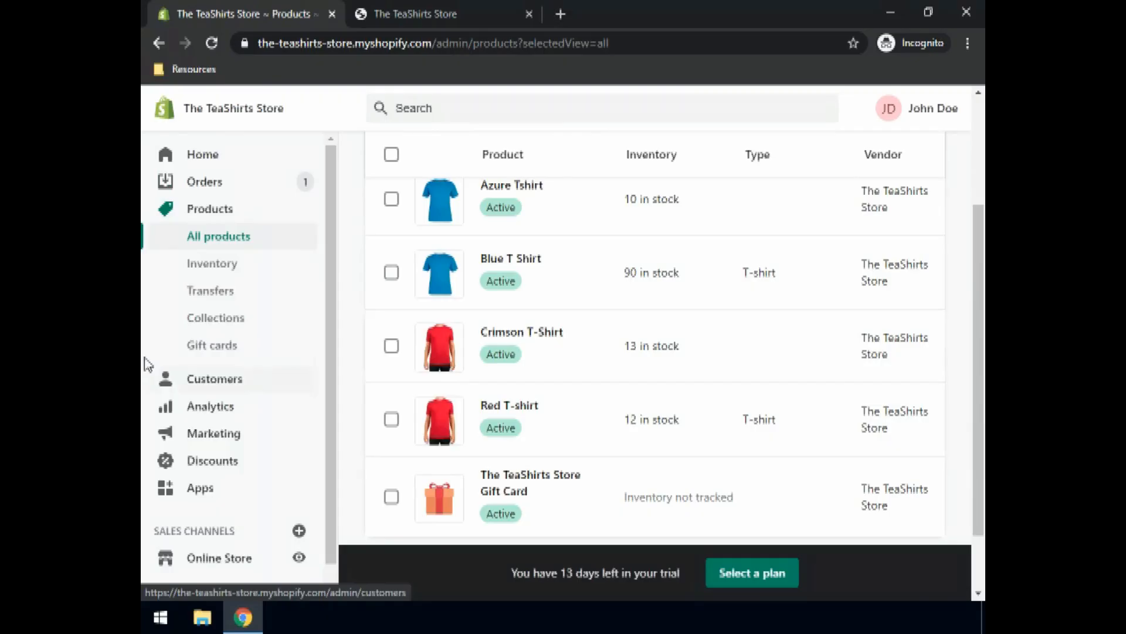
# Step: Visit Gift cards and Customers, then review the Analytics Overview showing $18.00 total sales
pyautogui.click(218, 352)
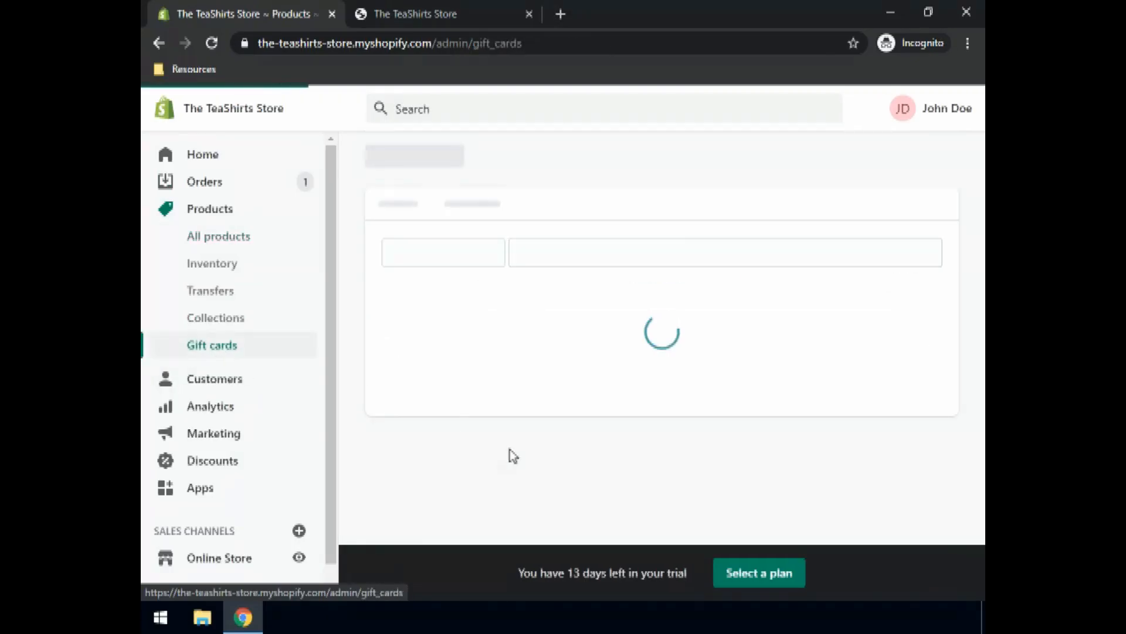
pyautogui.scroll(-5, 633, 431)
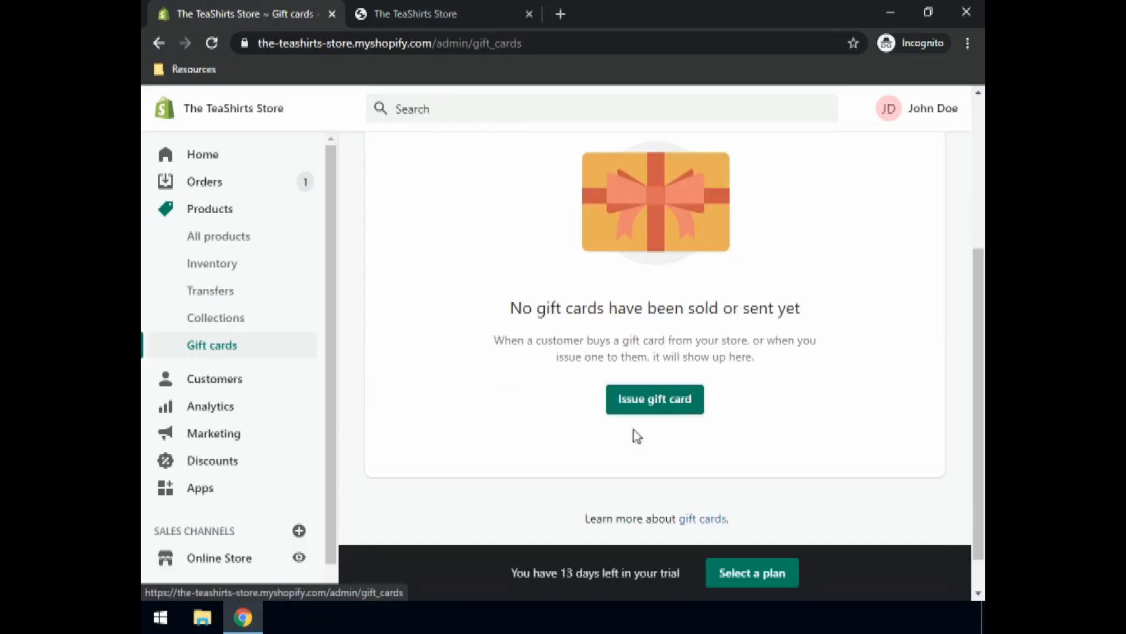
pyautogui.click(210, 393)
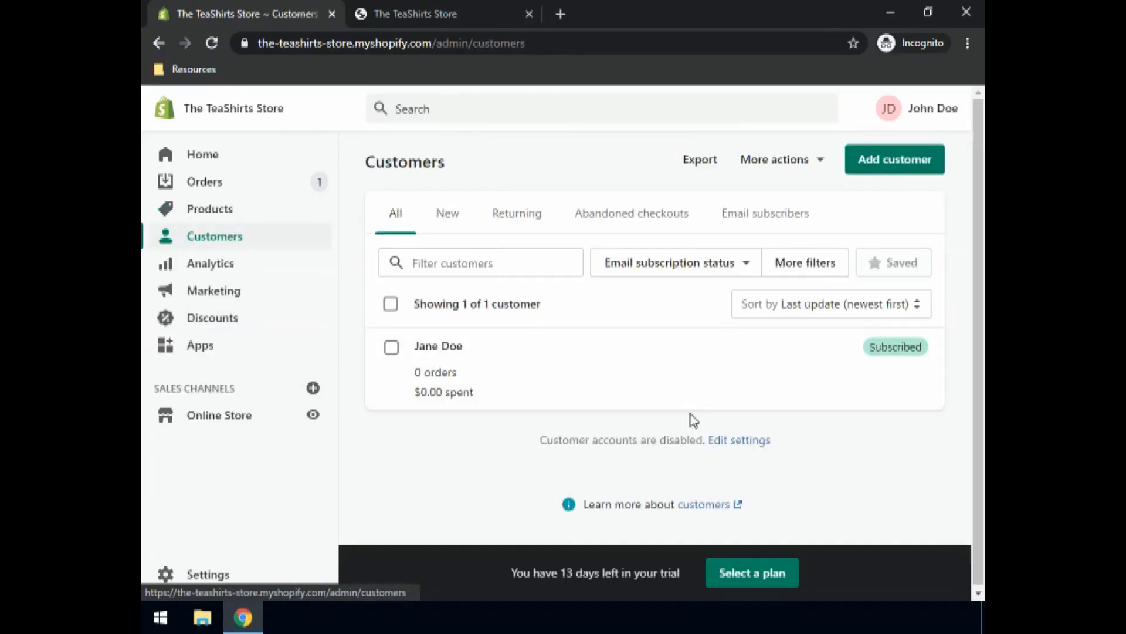
pyautogui.click(220, 269)
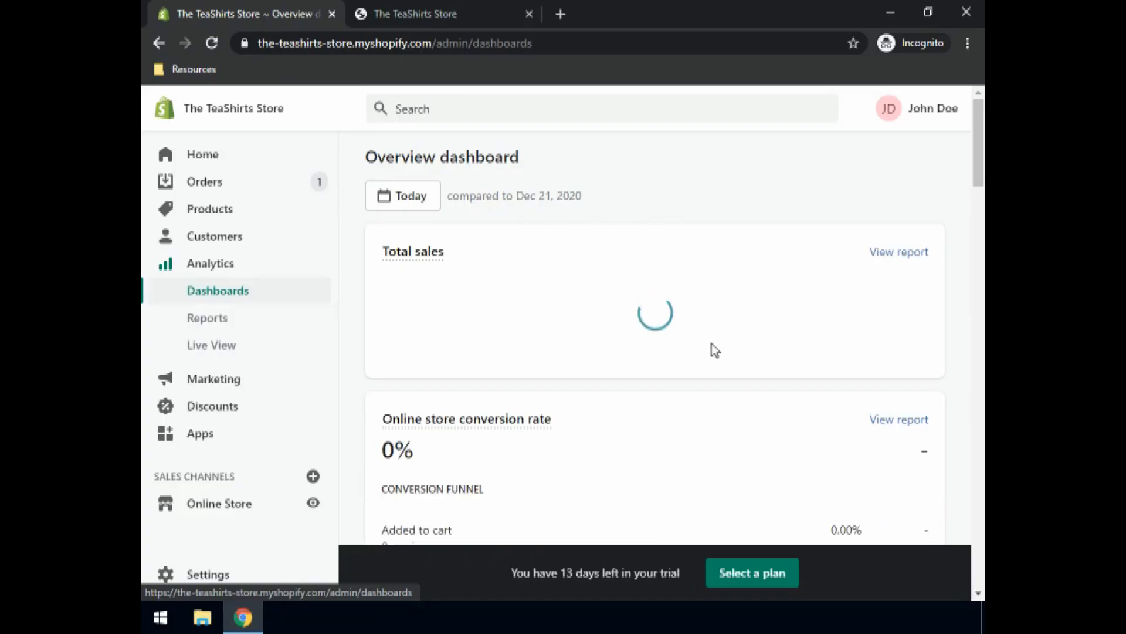
pyautogui.scroll(-5, 709, 350)
pyautogui.scroll(5, 702, 350)
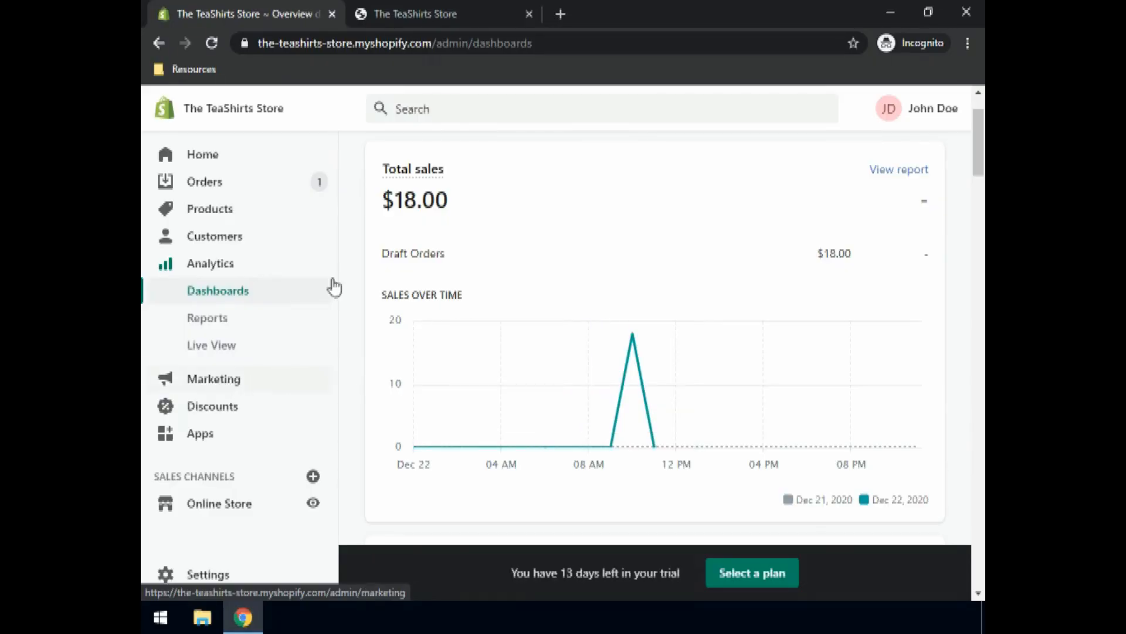
pyautogui.scroll(2, 352, 260)
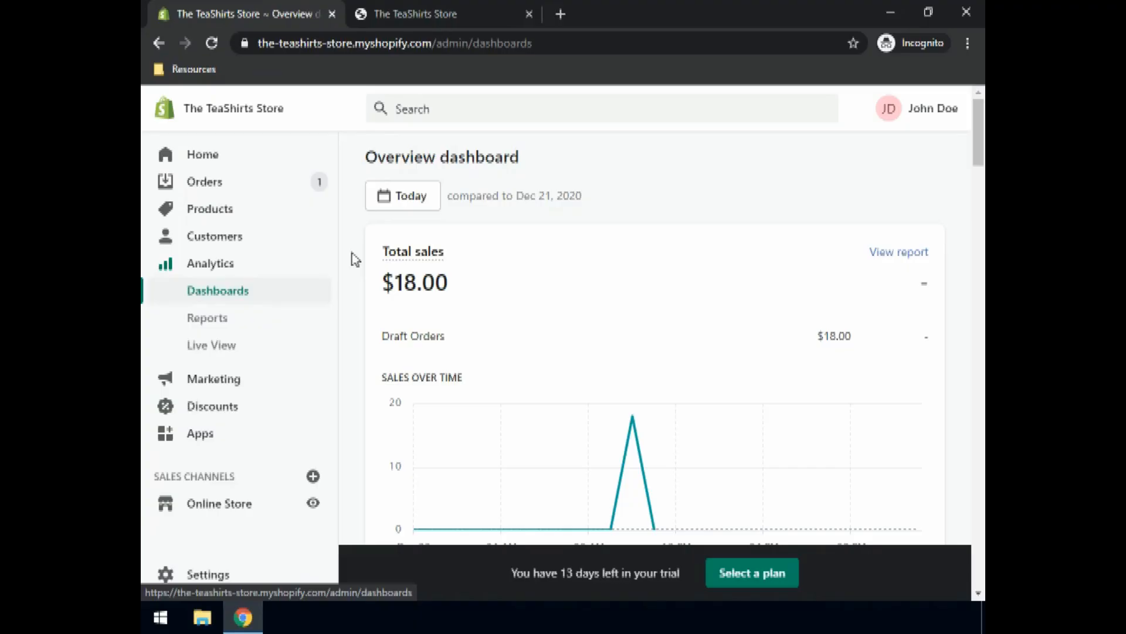
# Step: Load shopify.com in a new tab and go from the login page to the sign-up page
pyautogui.click(561, 14)
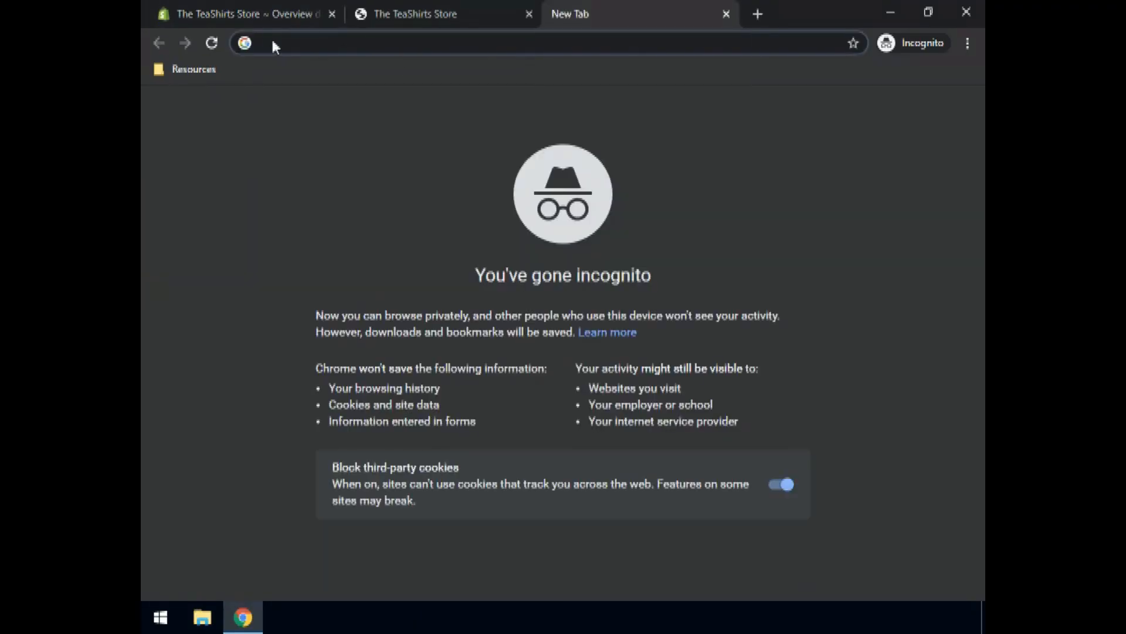
pyautogui.write('shopify.com')
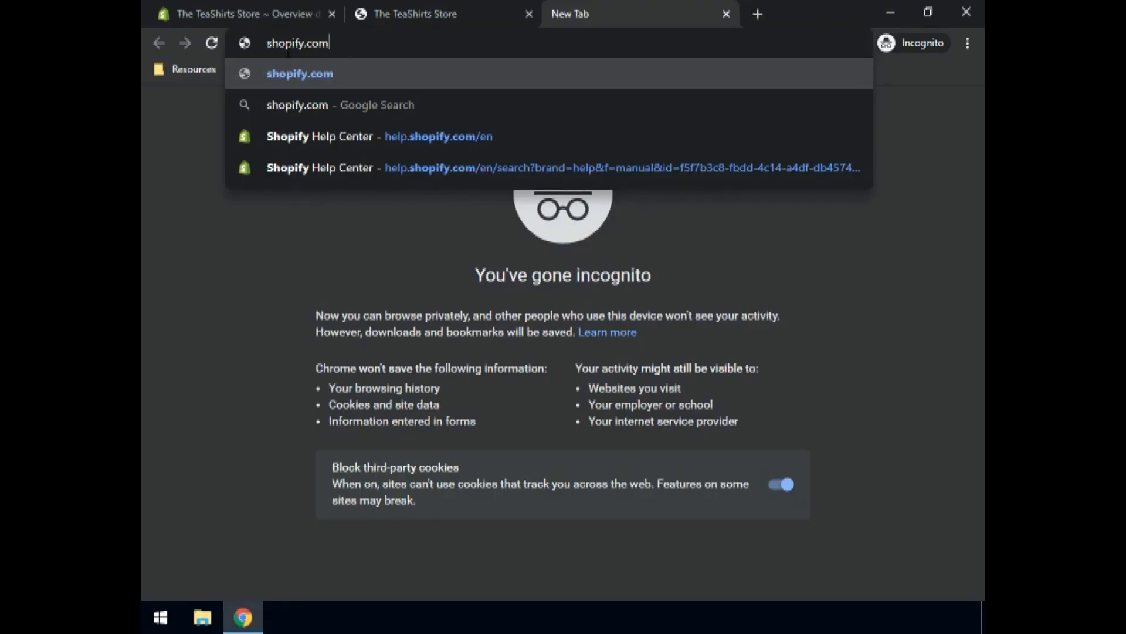
pyautogui.press('Return')
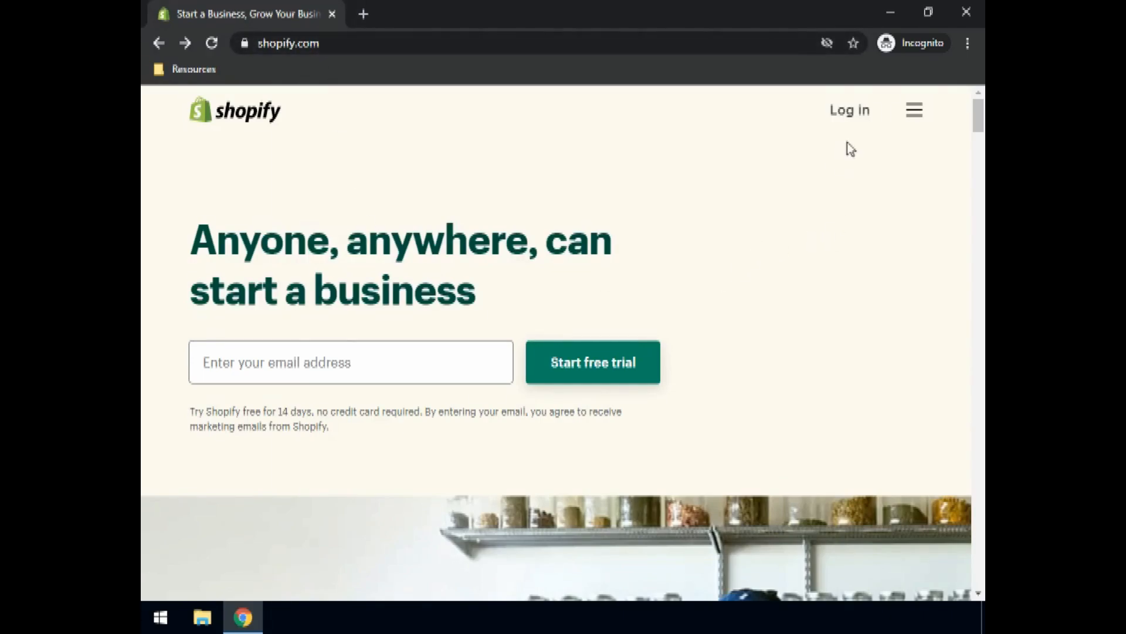
pyautogui.click(850, 114)
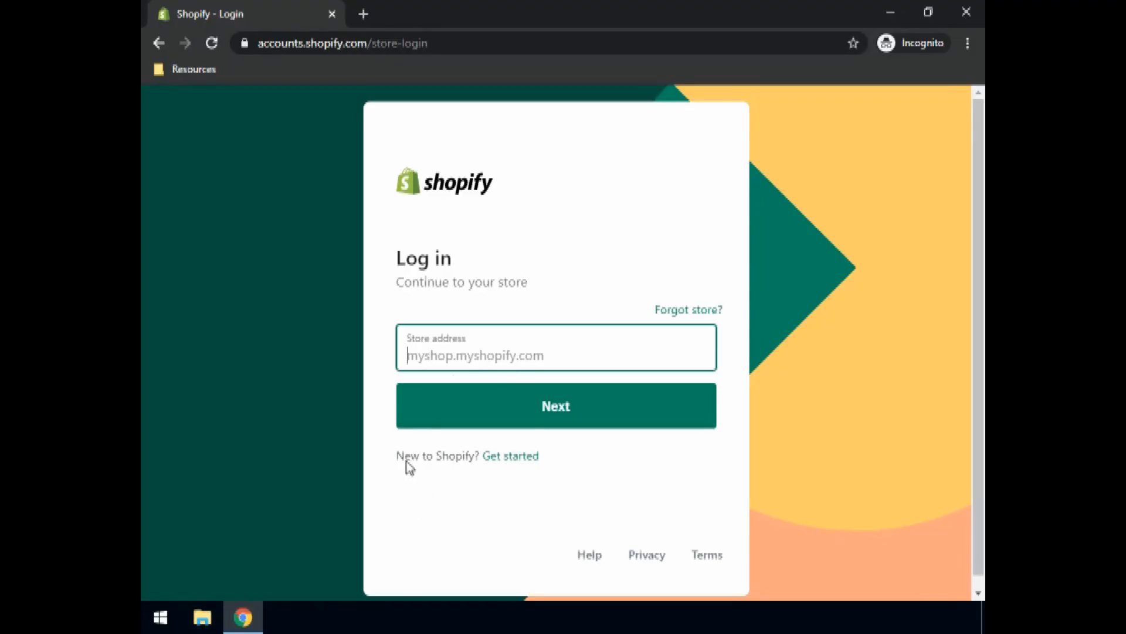
pyautogui.click(510, 460)
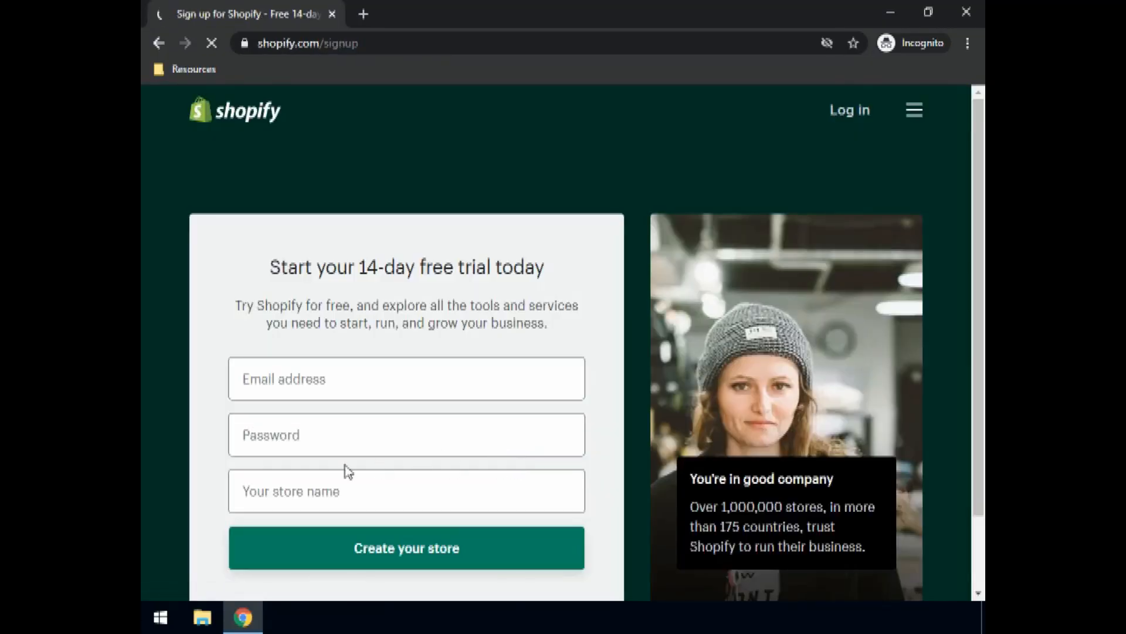
# Step: Enter an email, a password and store name 'The Great Tea Shirts Shop', then create the store
pyautogui.scroll(-2, 445, 205)
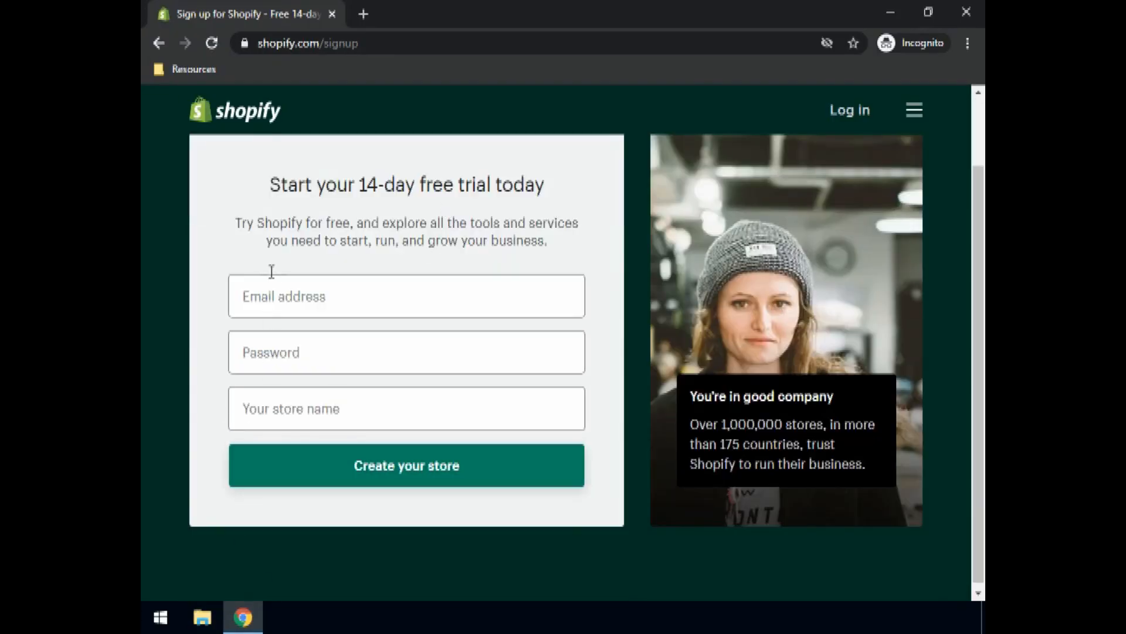
pyautogui.click(270, 301)
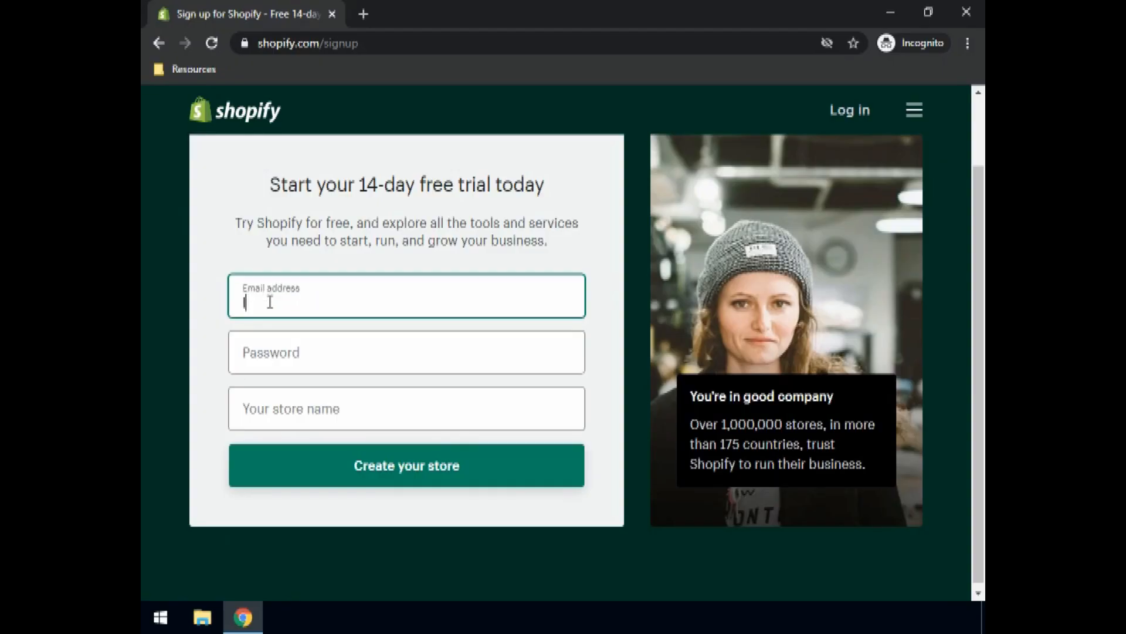
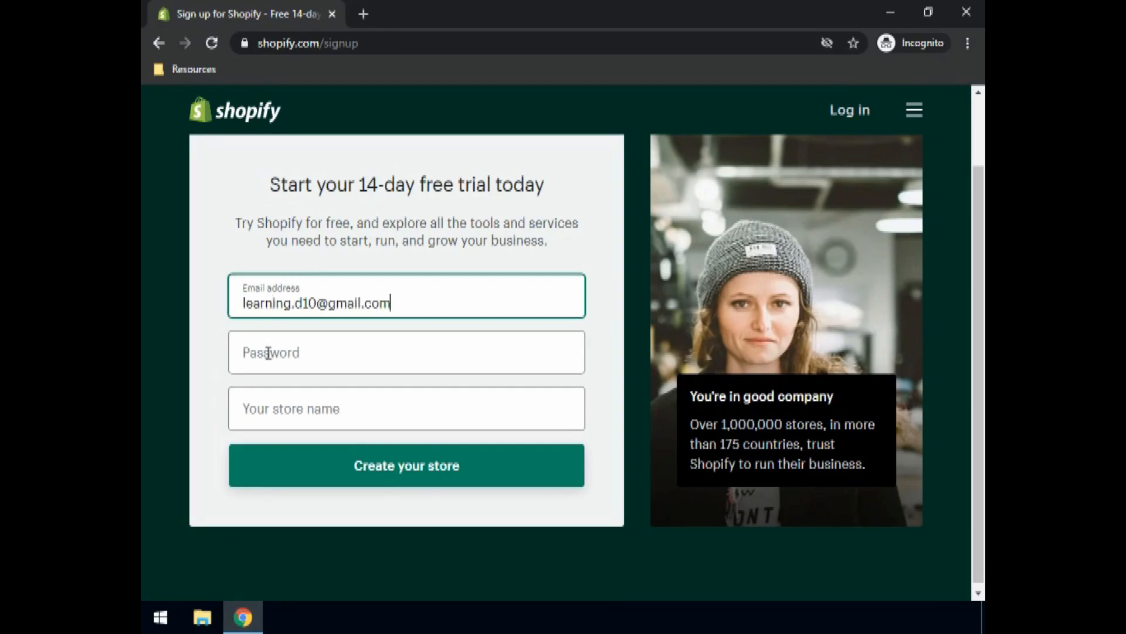
pyautogui.click(267, 352)
pyautogui.click(283, 414)
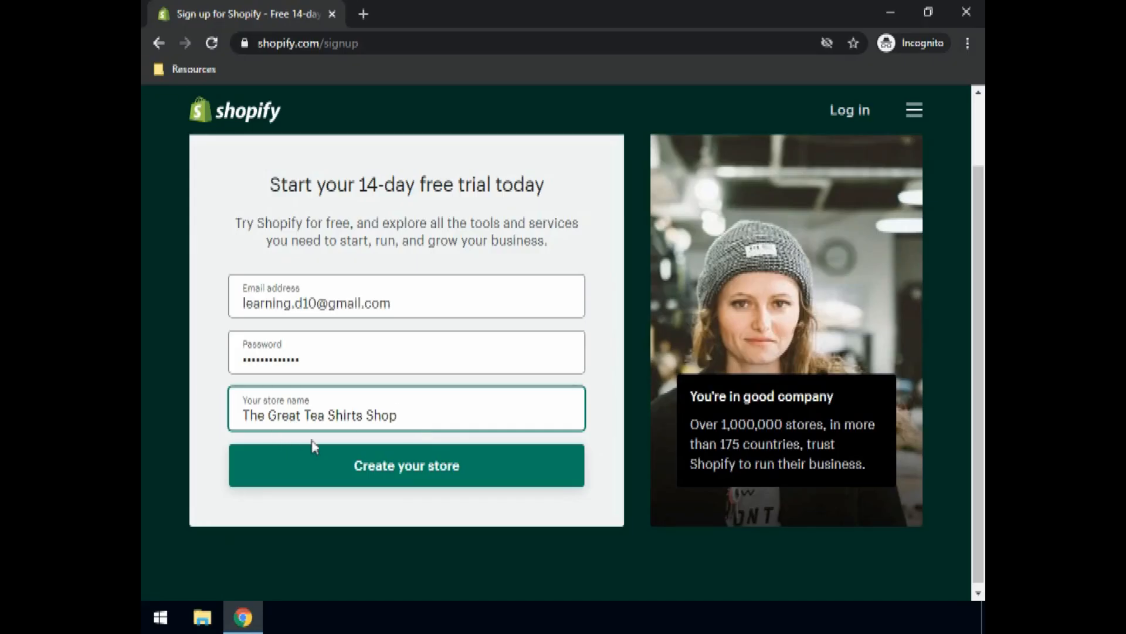
pyautogui.click(423, 472)
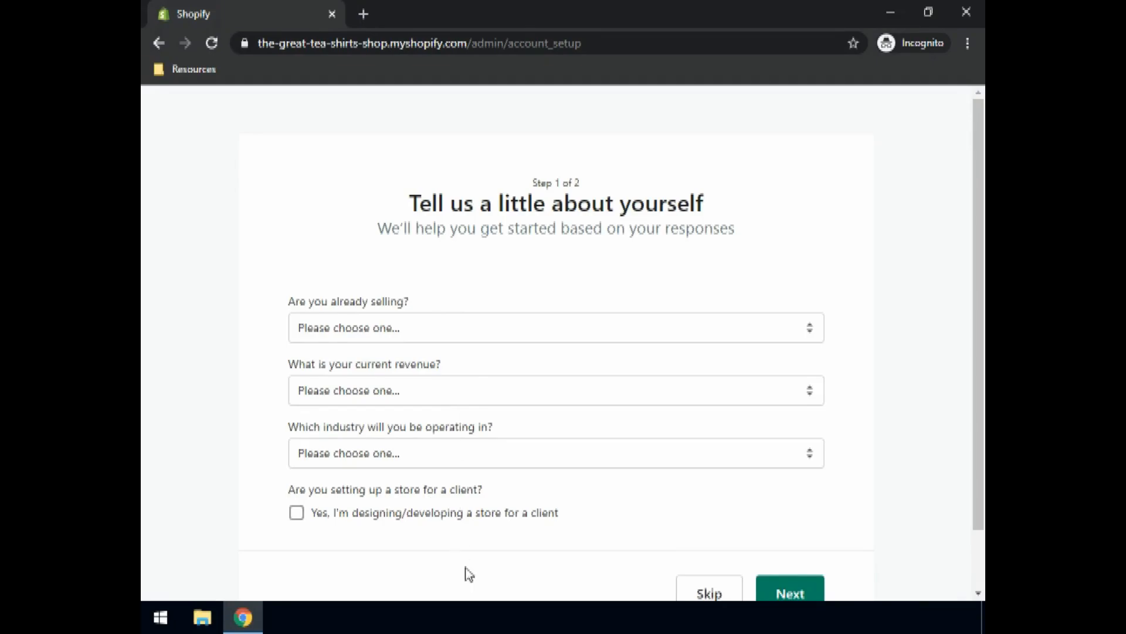
# Step: Answer the setup questions: just playing around, $0 USD revenue, Clothing industry, then continue
pyautogui.click(341, 329)
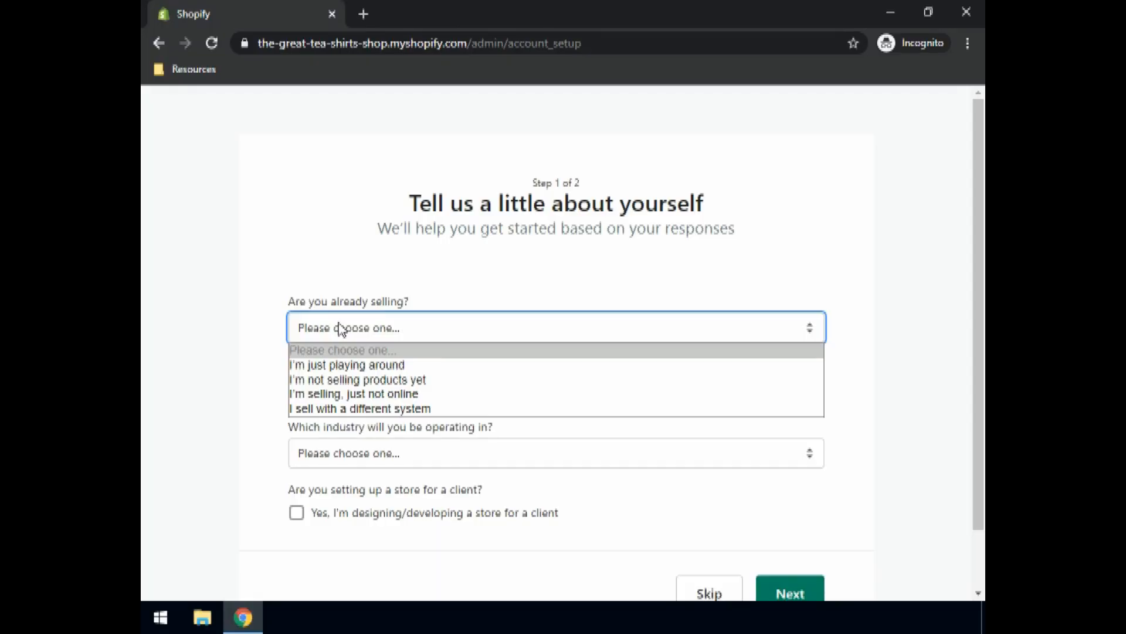
pyautogui.click(341, 366)
pyautogui.scroll(-3, 405, 424)
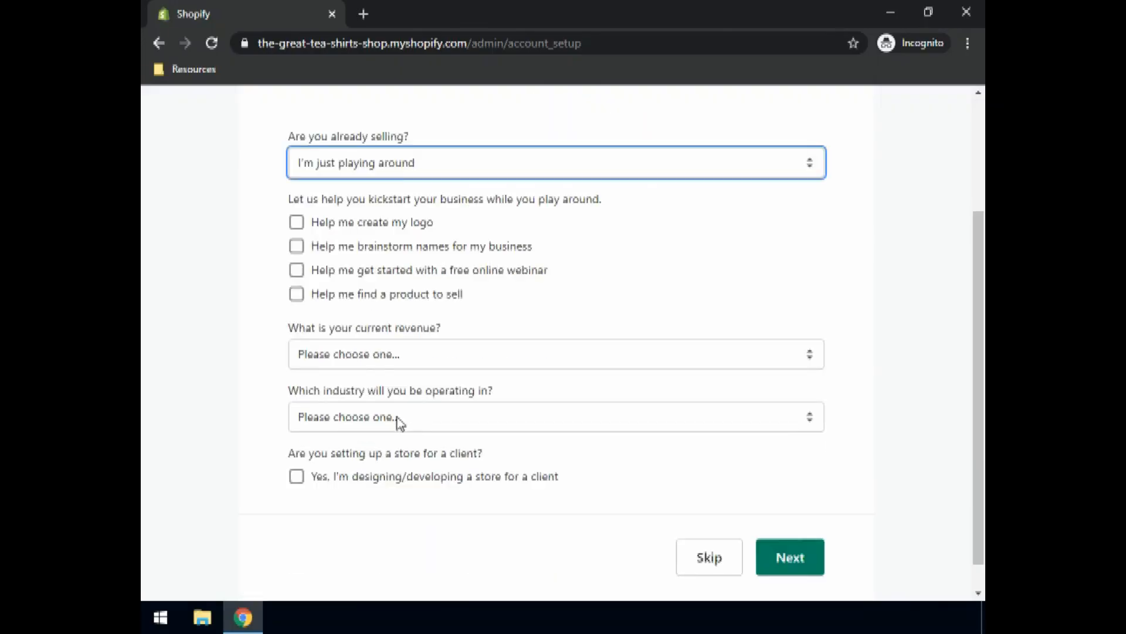
pyautogui.click(377, 358)
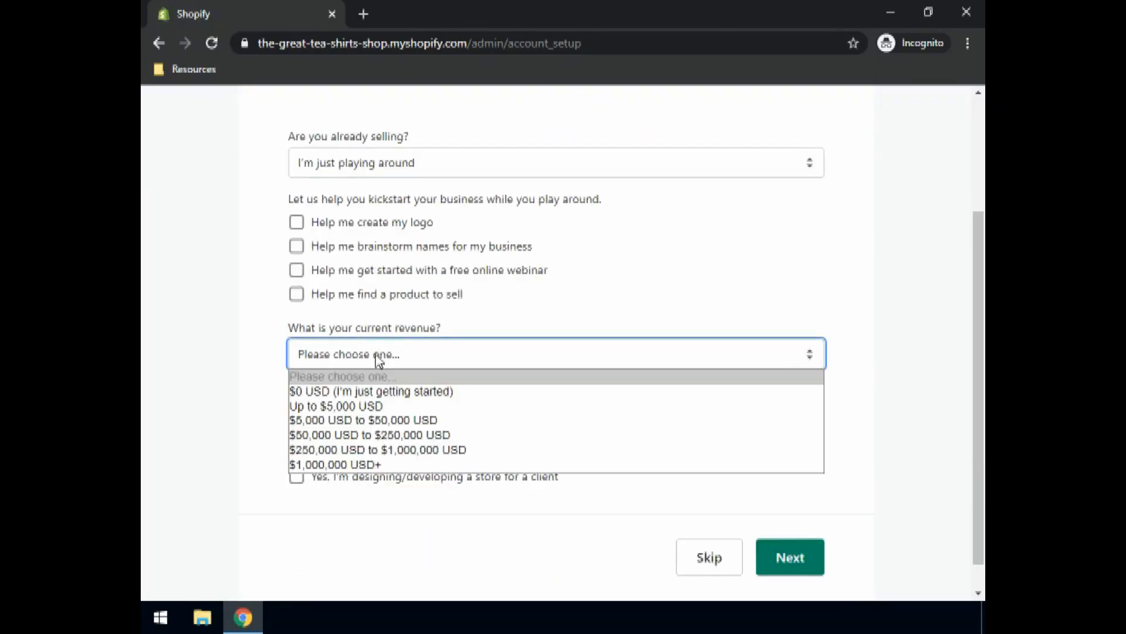
pyautogui.click(354, 392)
pyautogui.click(355, 417)
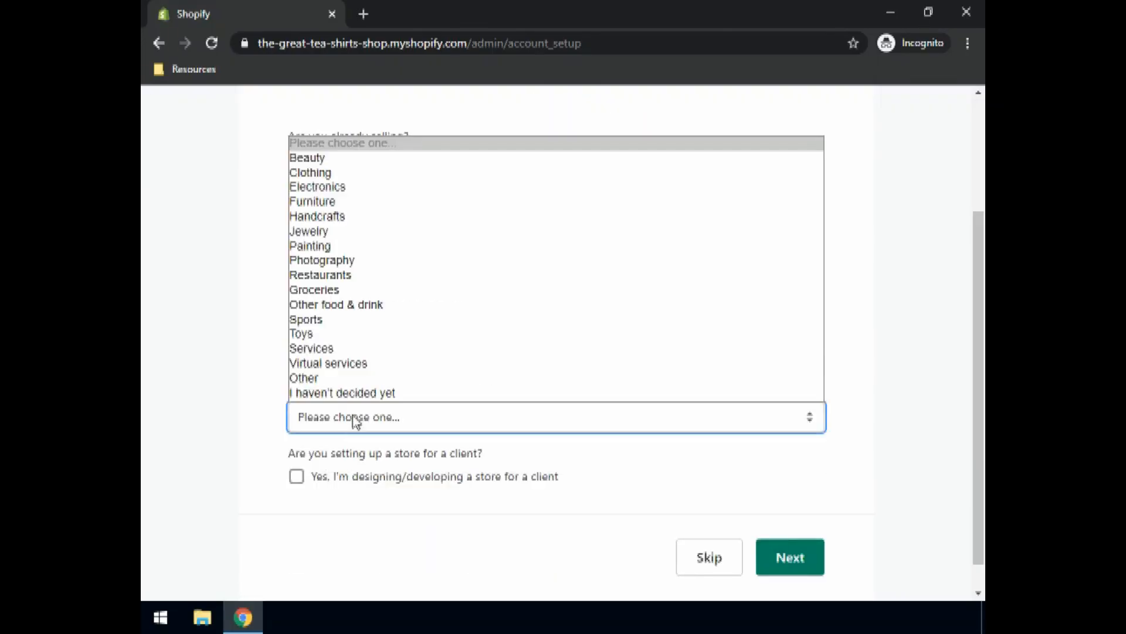
pyautogui.click(322, 171)
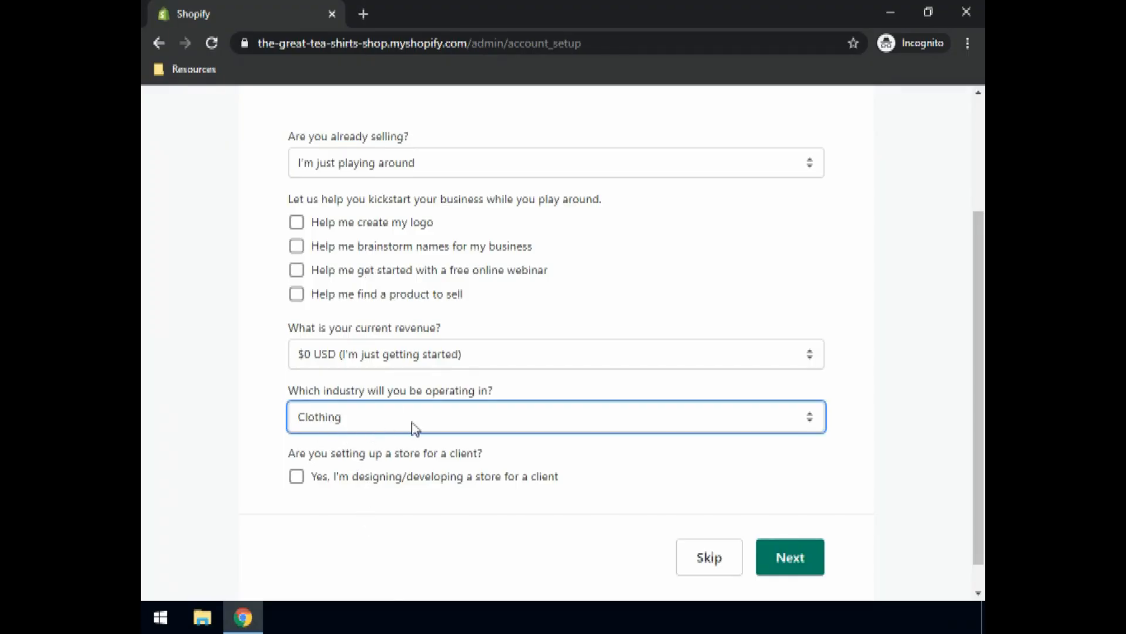
pyautogui.click(778, 565)
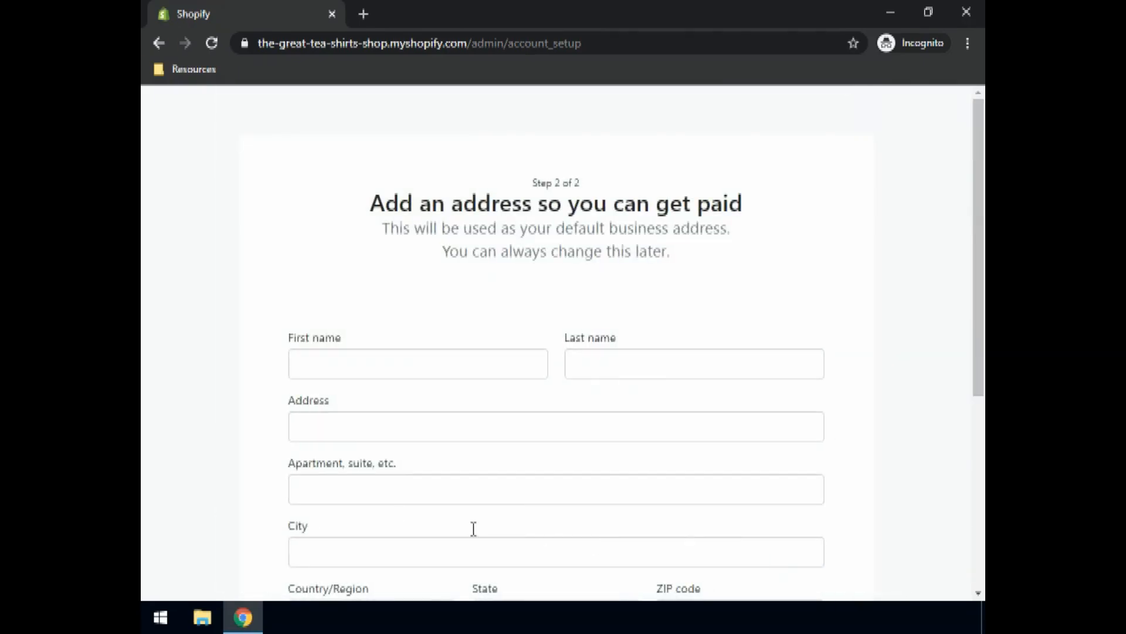
# Step: Fill in the owner's first and last name and pick the business address from the suggestions
pyautogui.click(338, 364)
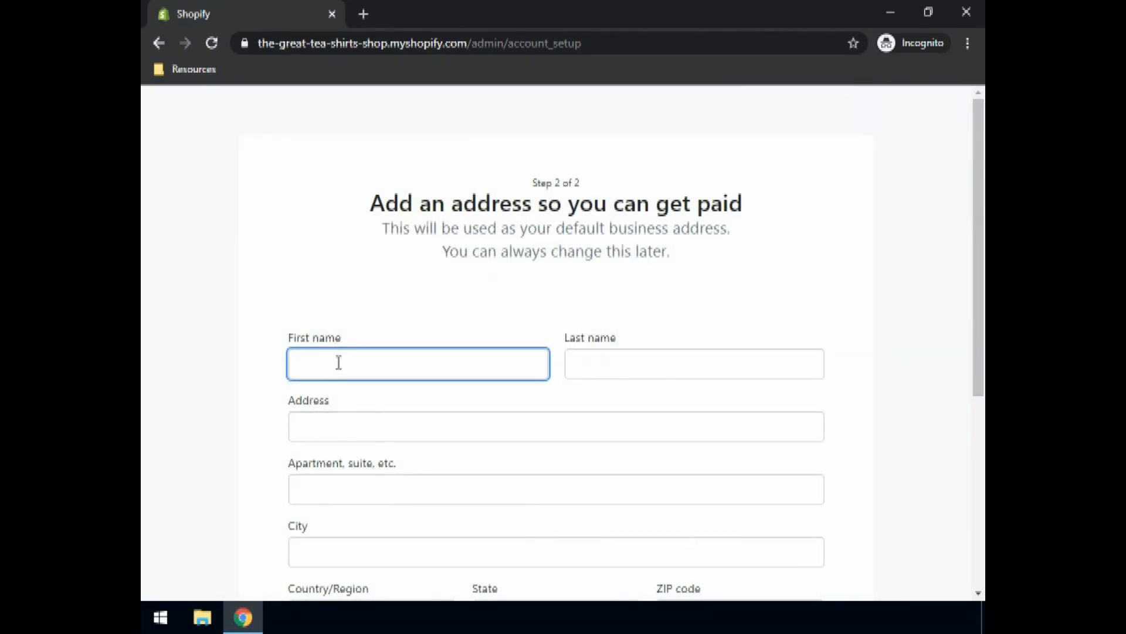
pyautogui.scroll(-2, 343, 361)
pyautogui.scroll(-1, 352, 295)
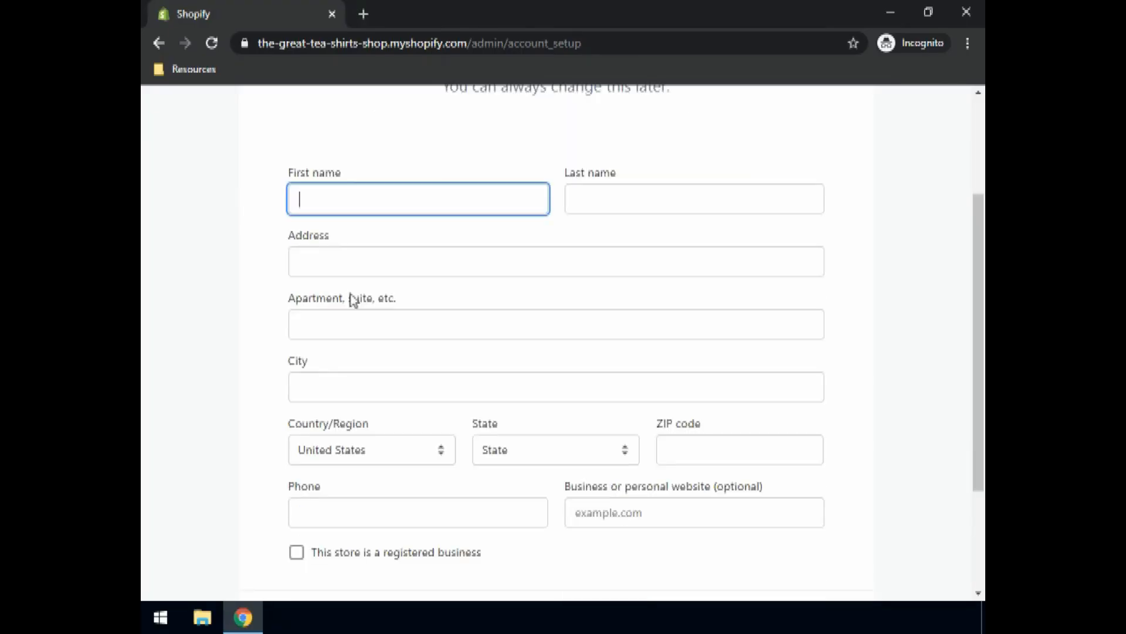
pyautogui.write('John')
pyautogui.click(608, 206)
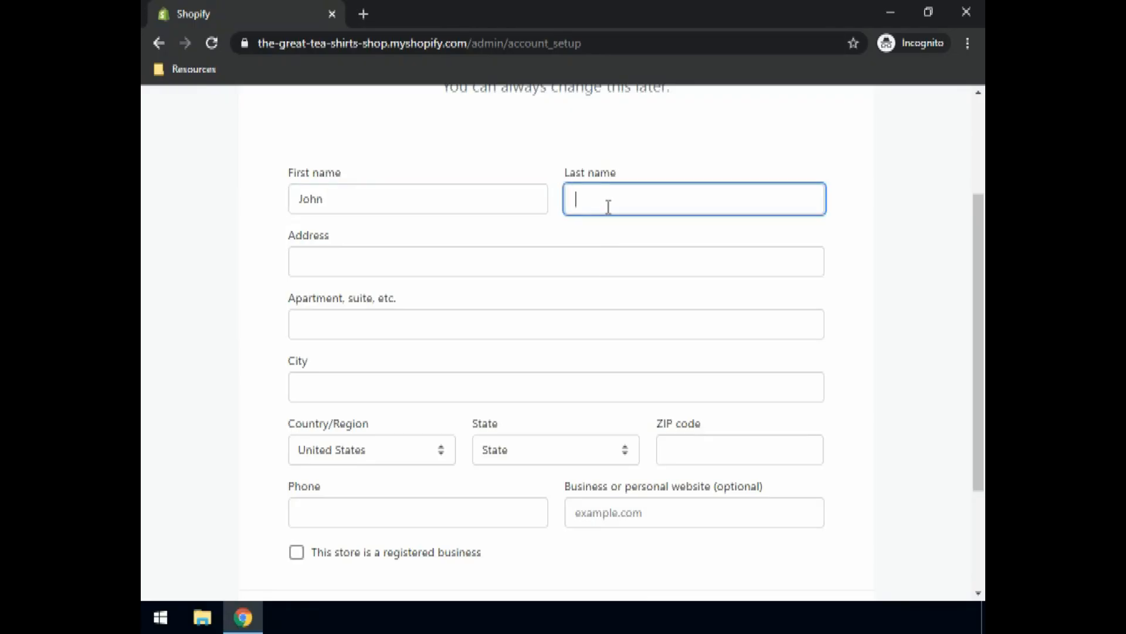
pyautogui.write('Doe')
pyautogui.click(338, 264)
pyautogui.write('a')
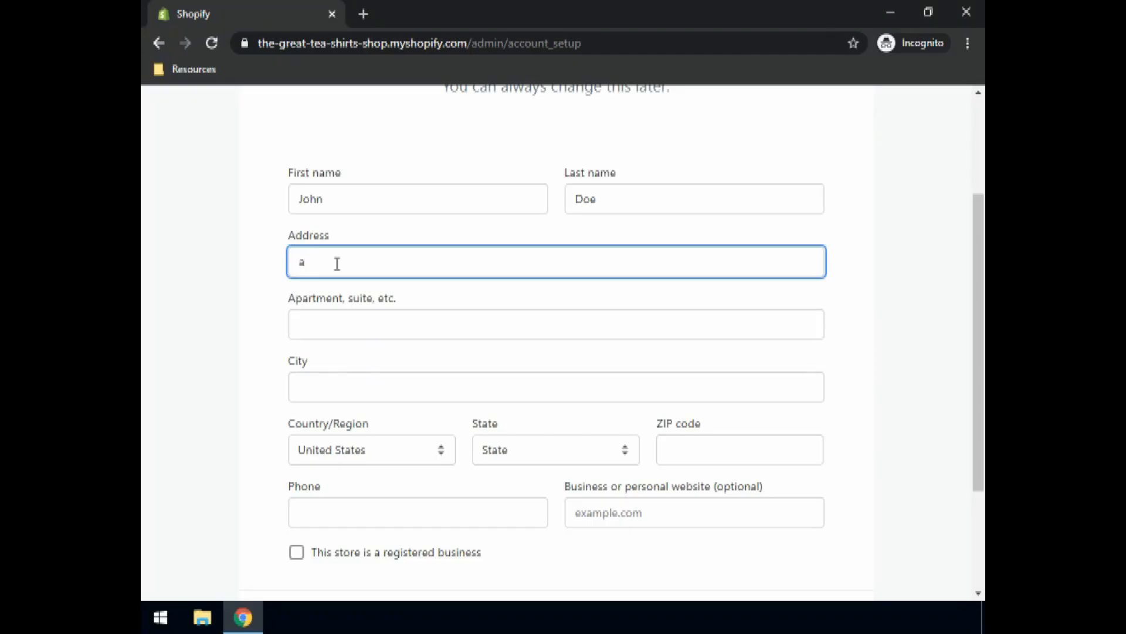
pyautogui.press('BackSpace')
pyautogui.write('Japanaese')
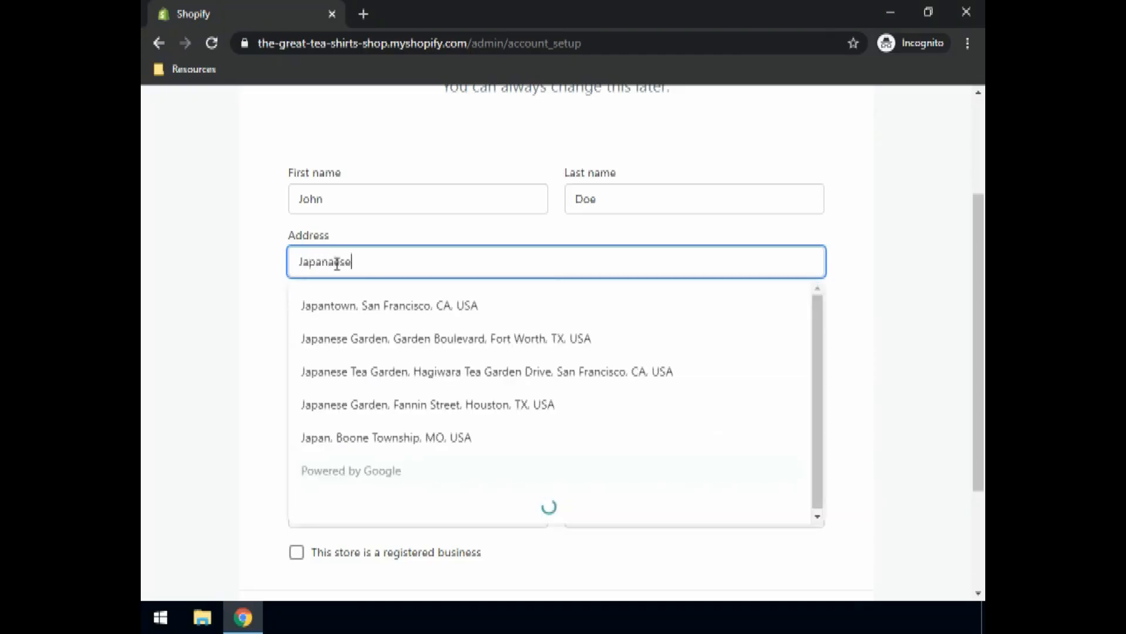
pyautogui.write(' Tea Gar')
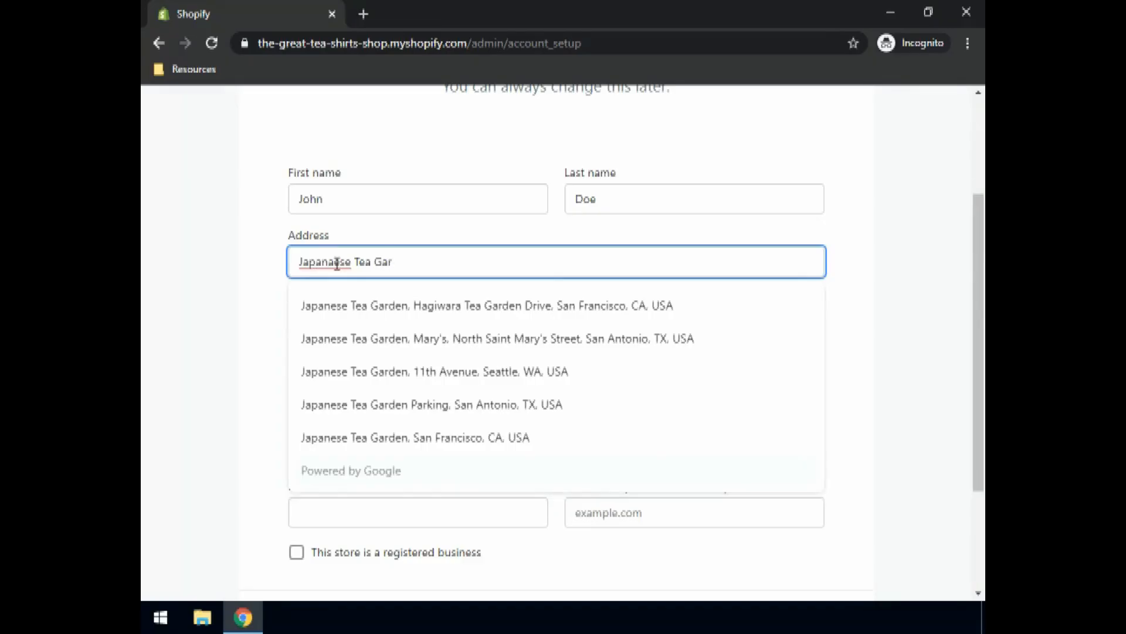
pyautogui.click(359, 313)
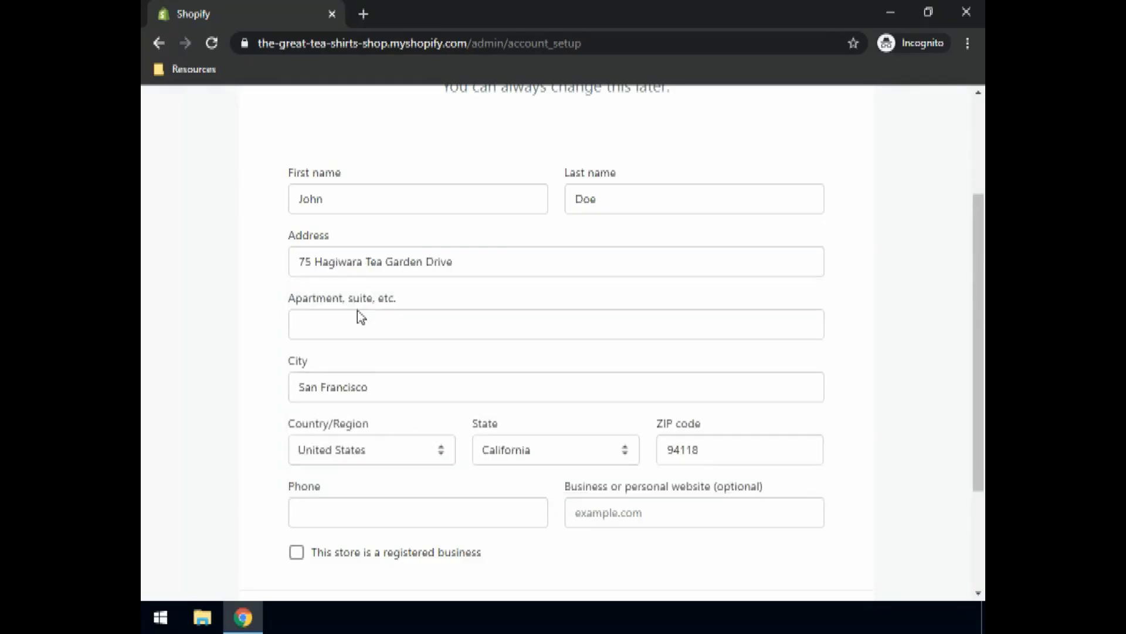
pyautogui.scroll(-3, 372, 485)
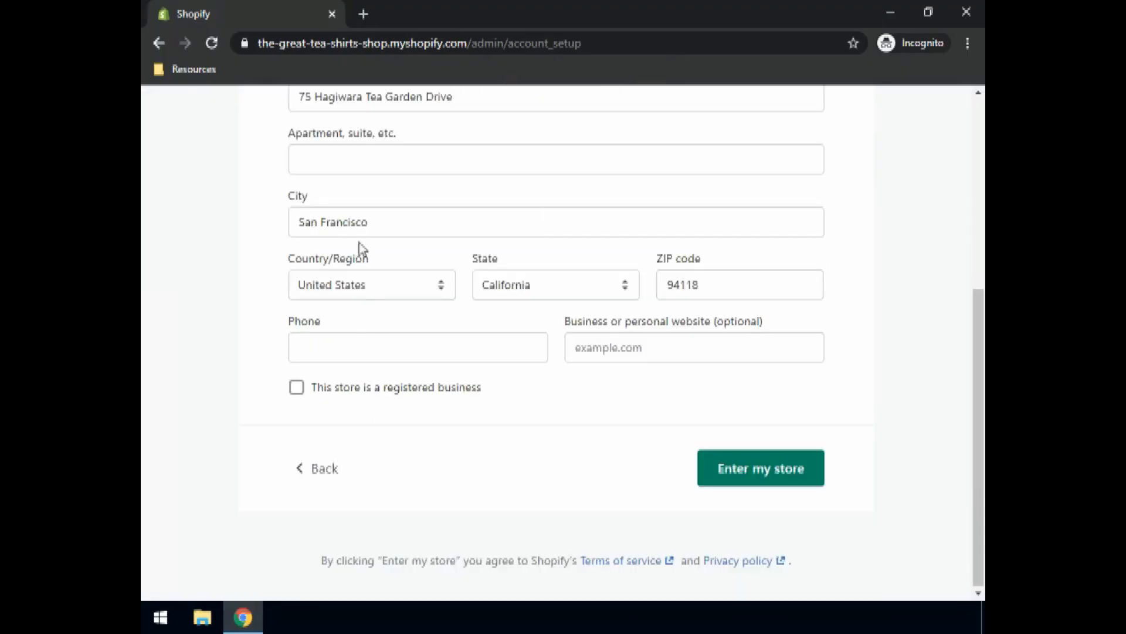
pyautogui.scroll(4, 370, 188)
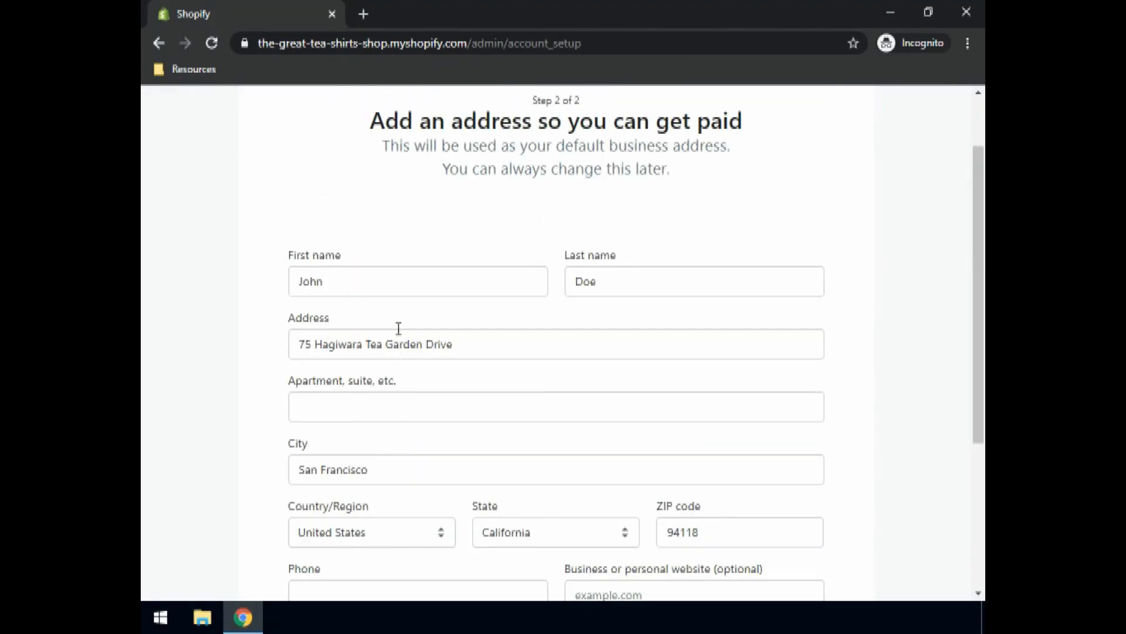
pyautogui.scroll(-3, 528, 381)
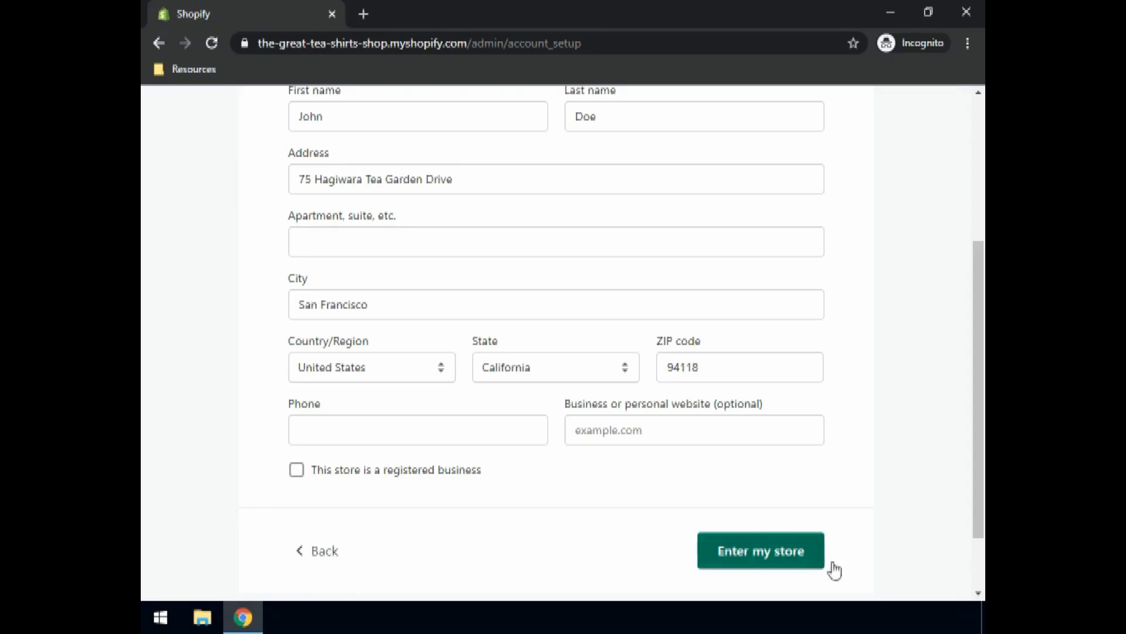
# Step: Add the store's phone number to clear the form error and enter the store
pyautogui.click(758, 550)
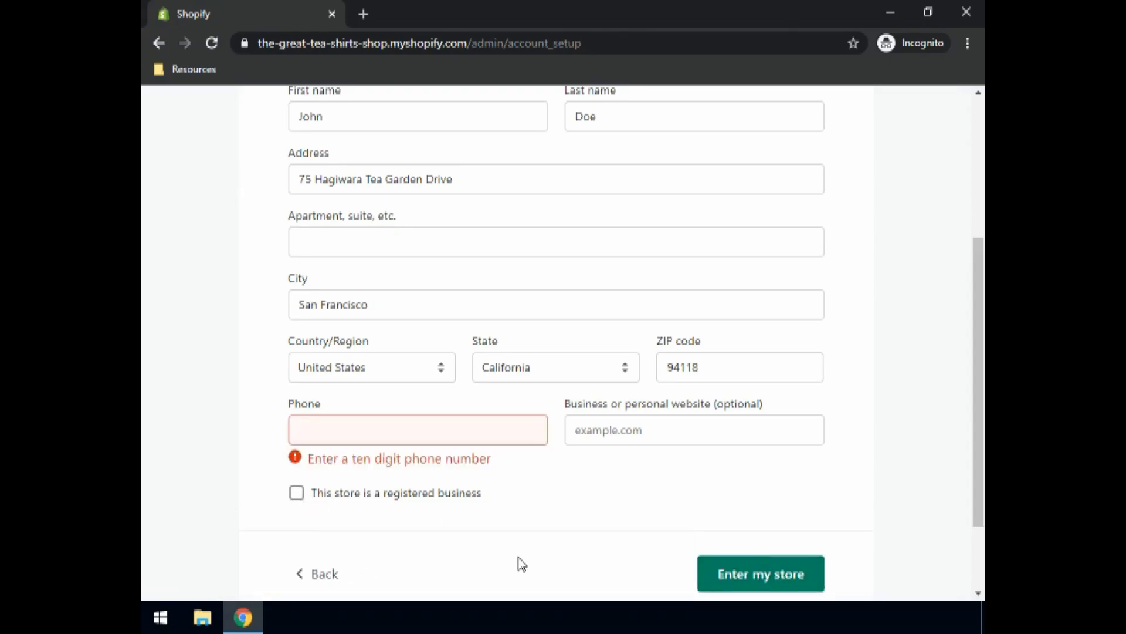
pyautogui.click(310, 433)
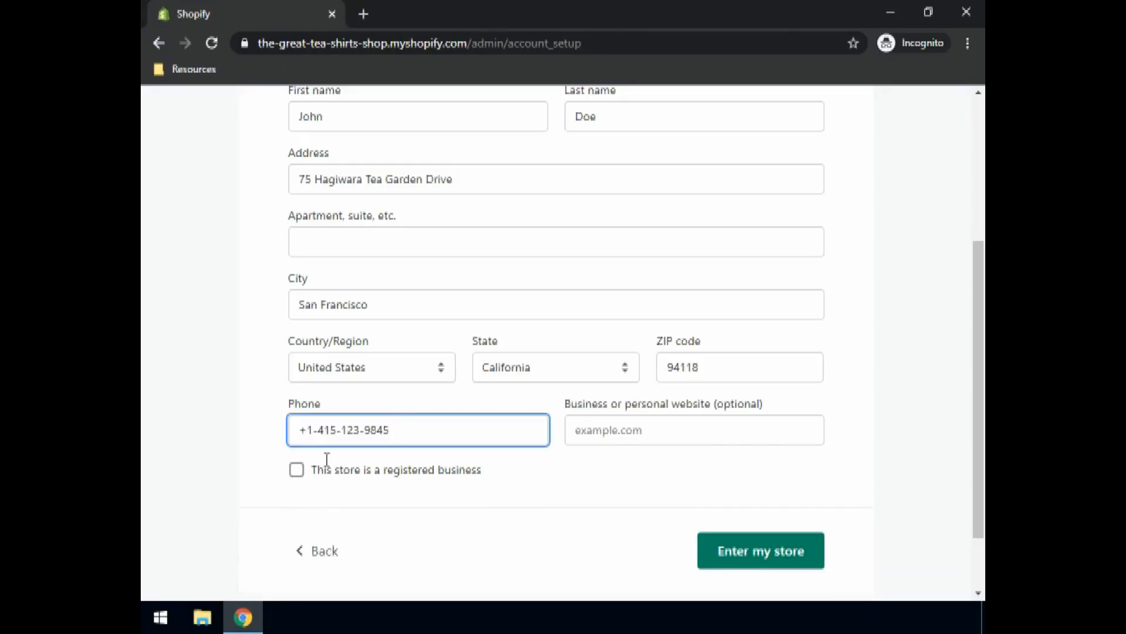
pyautogui.click(732, 555)
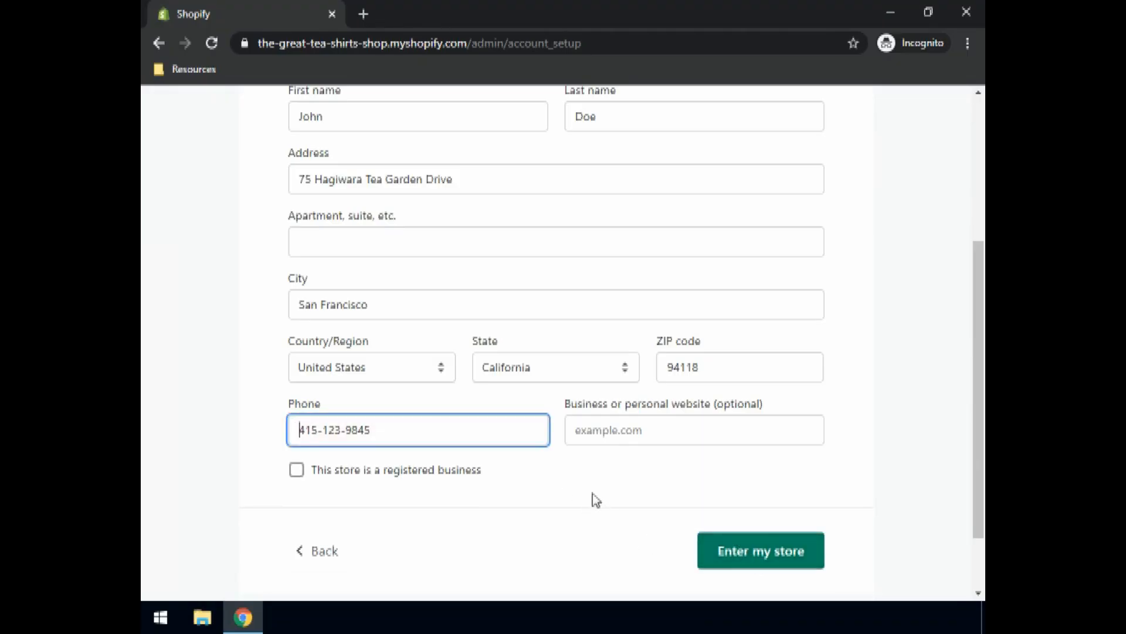
pyautogui.click(748, 558)
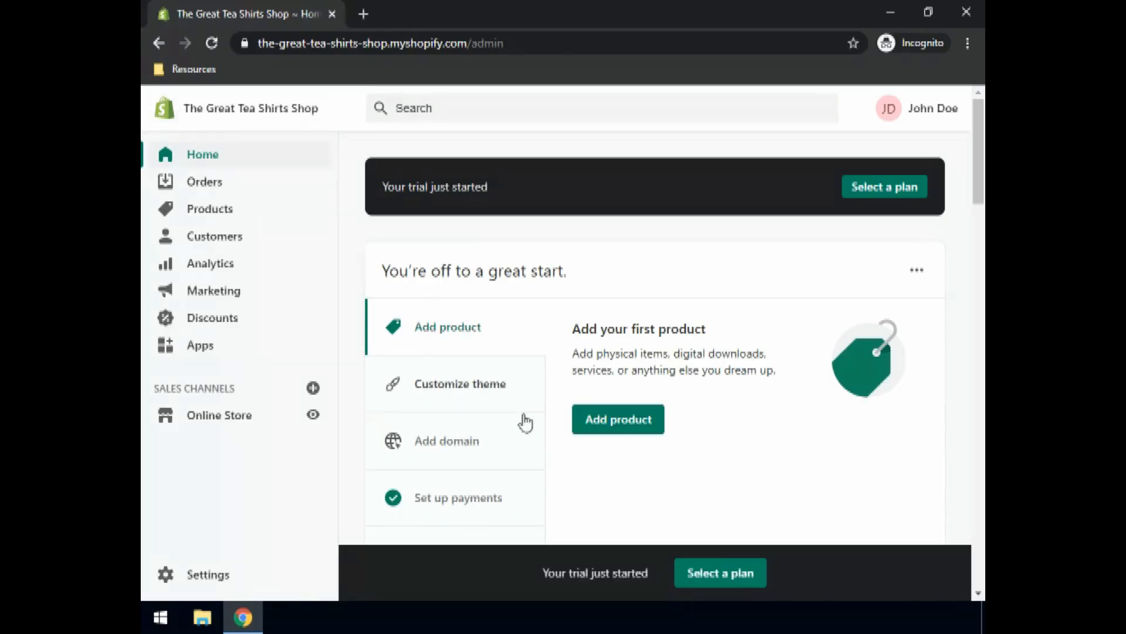
# Step: Scroll over the setup guide cards on The Great Tea Shirts Shop admin Home page
pyautogui.scroll(-3, 497, 361)
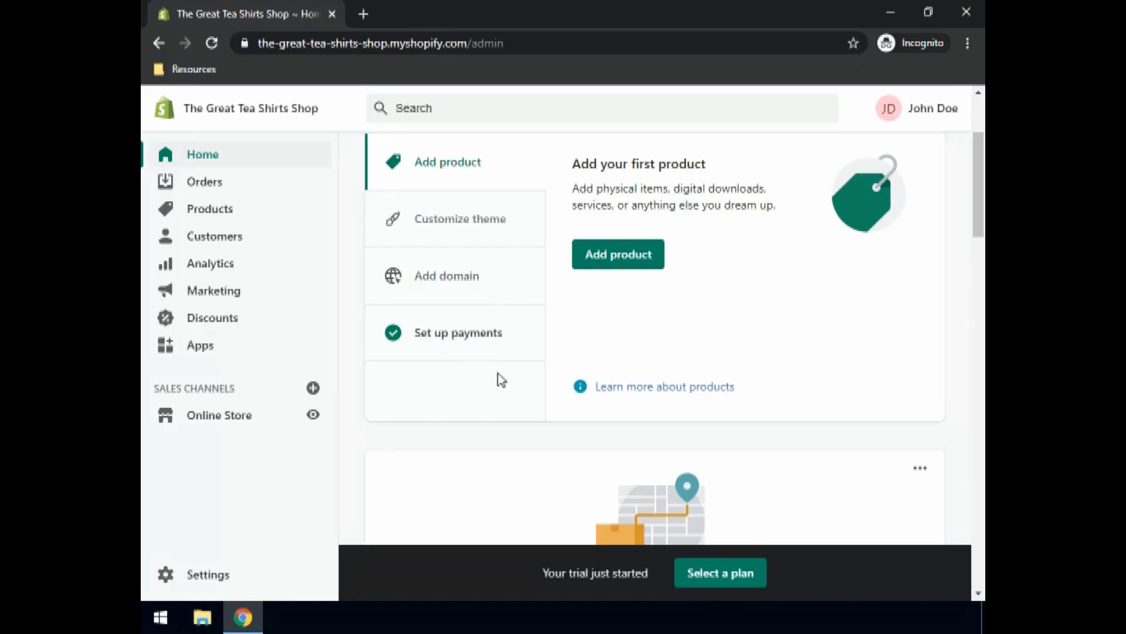
pyautogui.scroll(3, 501, 375)
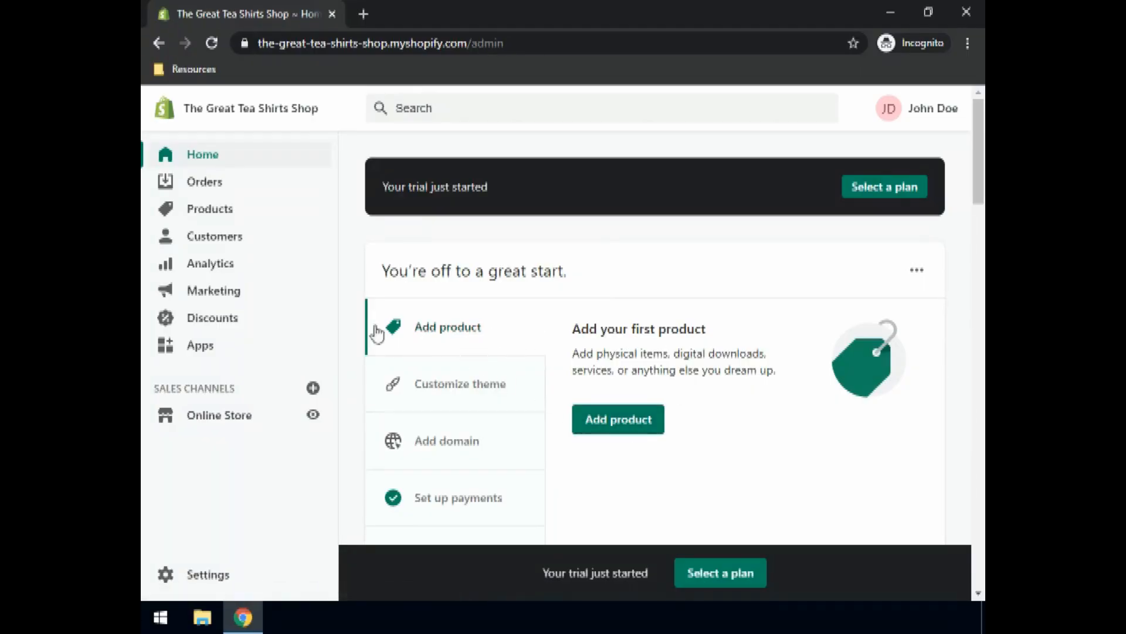
# Step: Create a product titled 'Blue T-shirt' described as 'An amazing blue t-shirt with high quality fabric.'
pyautogui.click(211, 216)
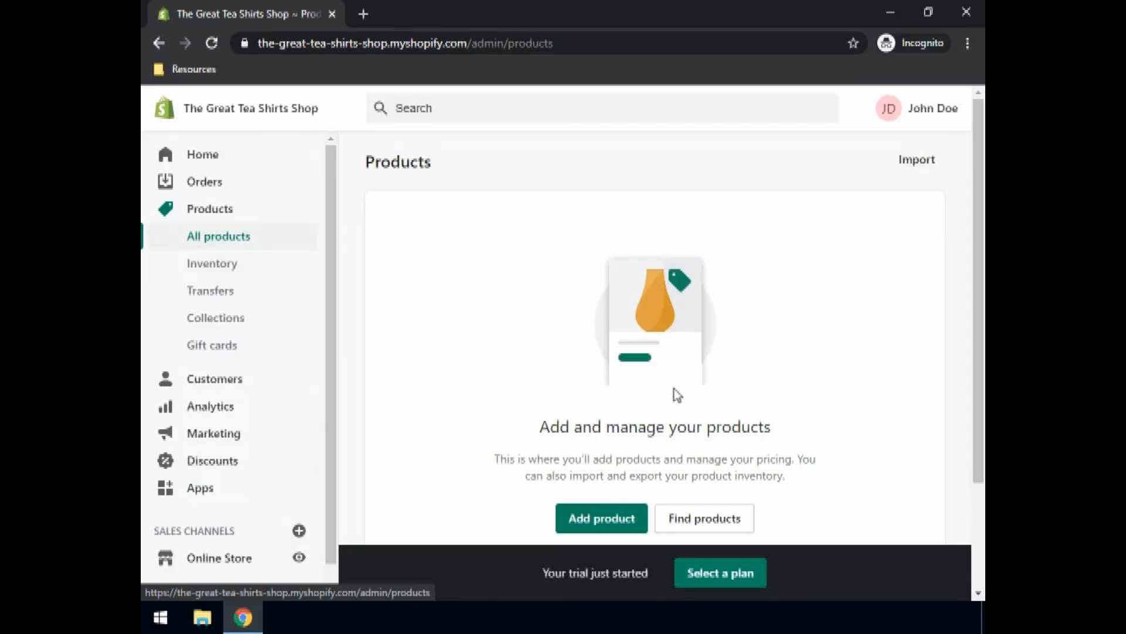
pyautogui.scroll(-2, 675, 399)
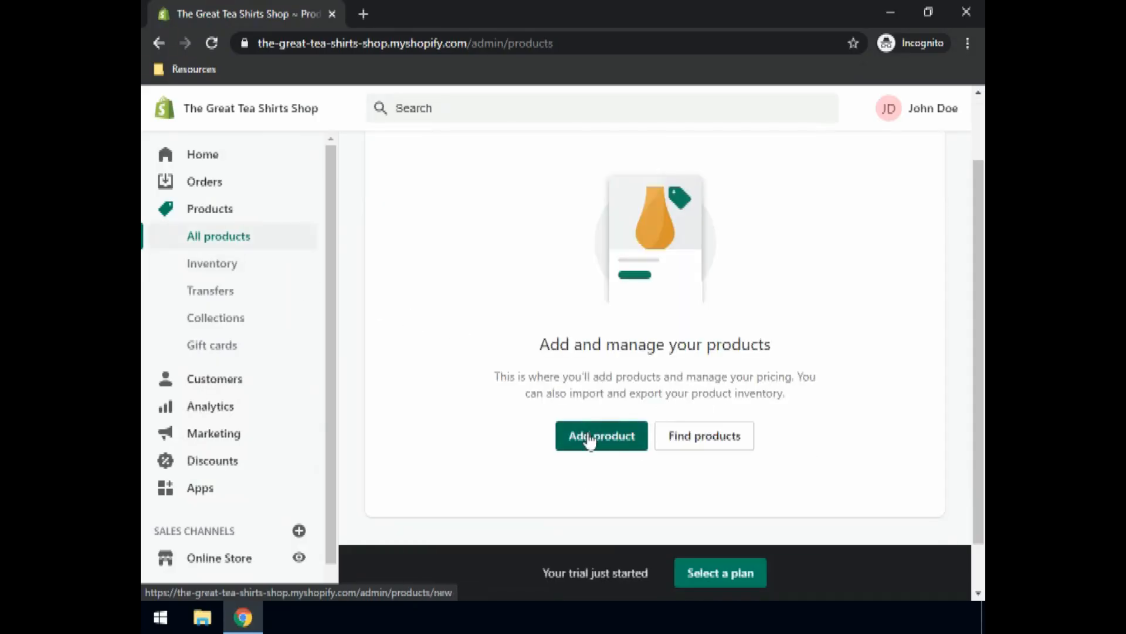
pyautogui.click(589, 439)
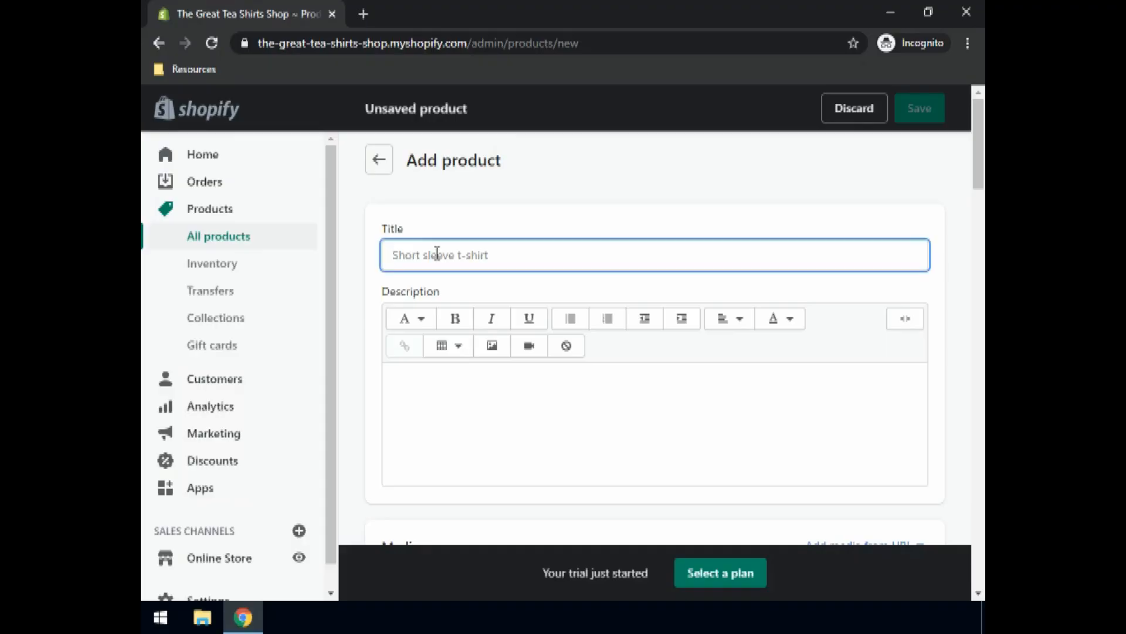
pyautogui.write('Blue T-')
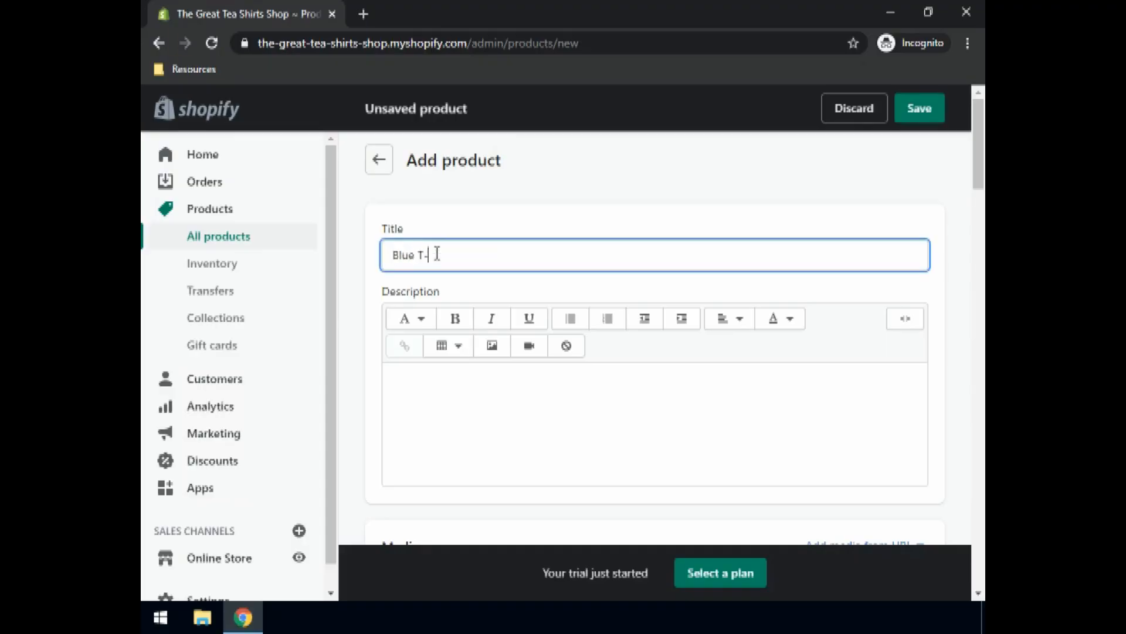
pyautogui.write('shirt')
pyautogui.click(444, 387)
pyautogui.write('An amazing ')
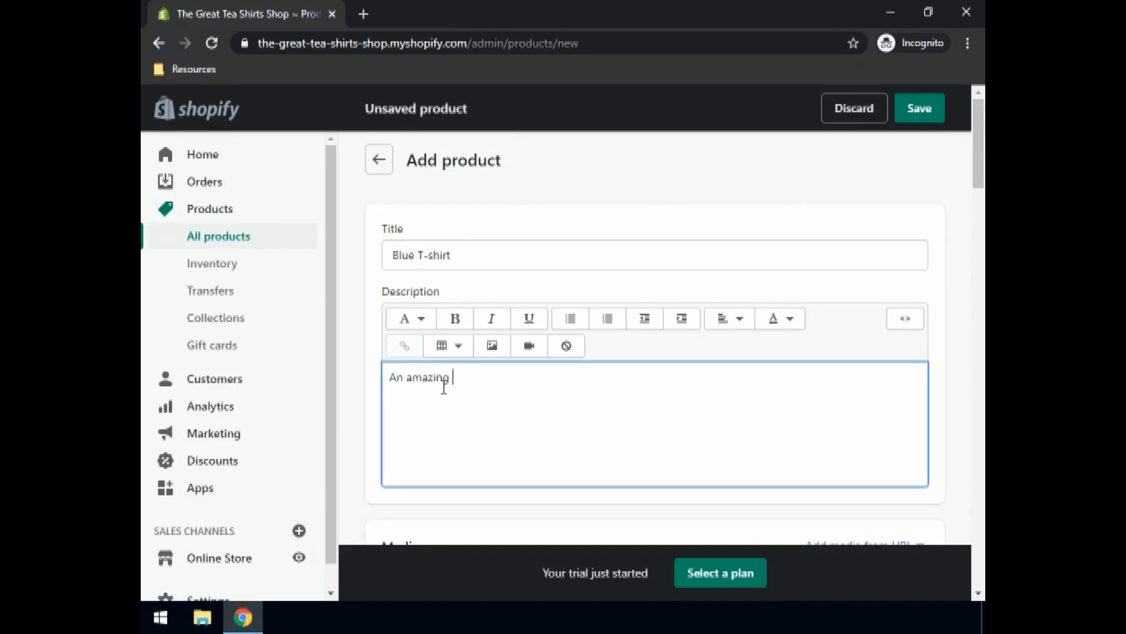
pyautogui.write('blue t-shirt with high quality fab')
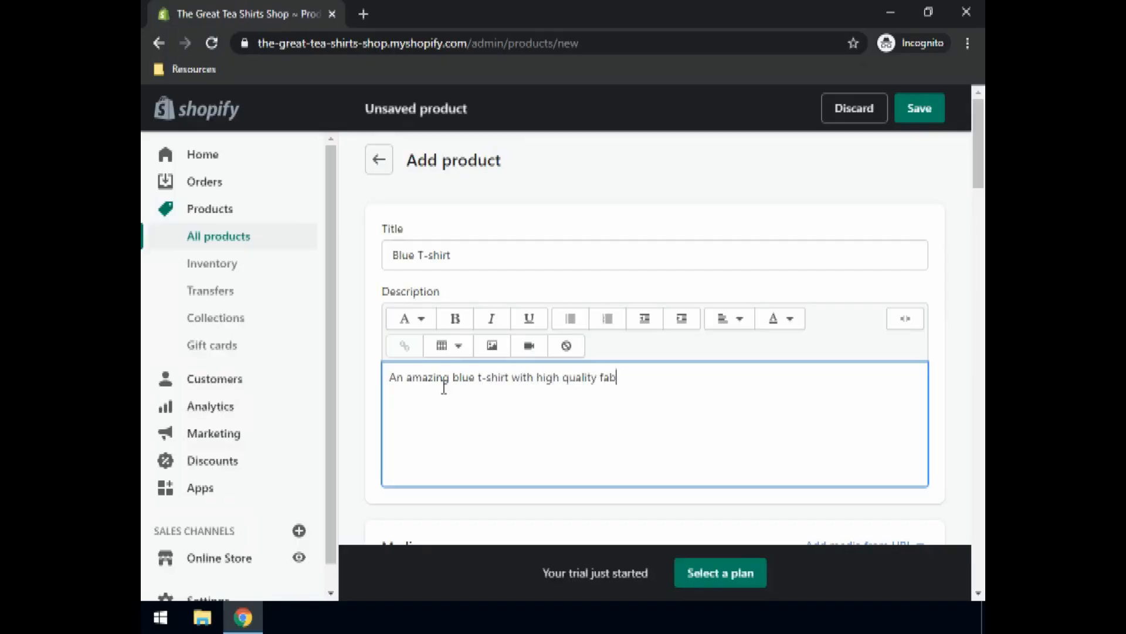
pyautogui.write('ric.')
pyautogui.scroll(-3, 438, 382)
pyautogui.scroll(-2, 450, 365)
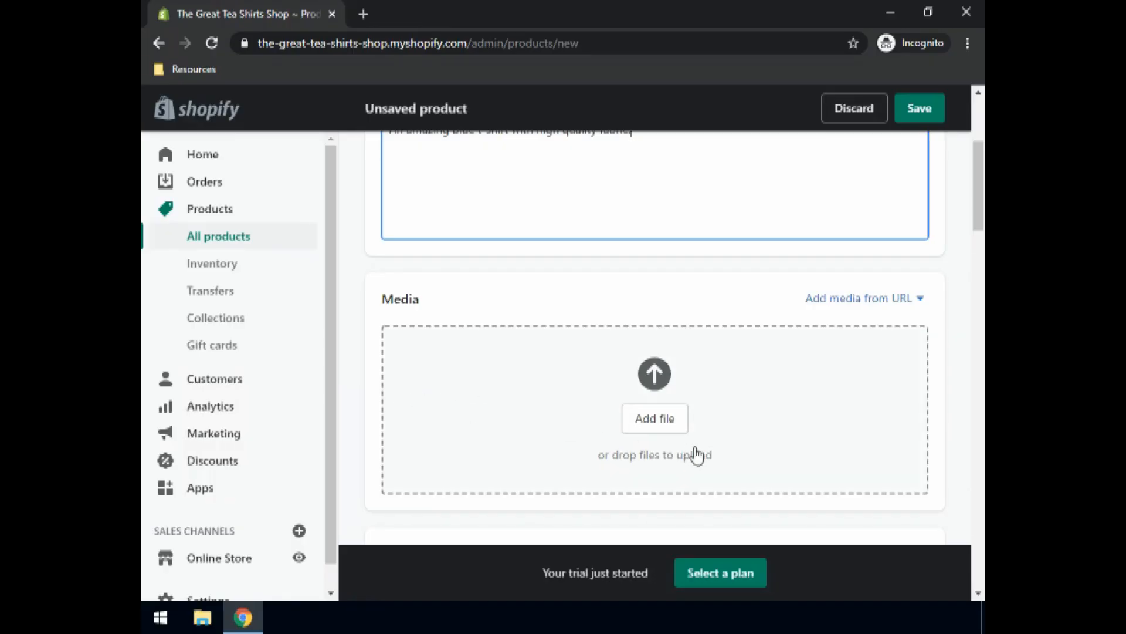
# Step: Upload Blue T-shirt.jpg from Desktop > Resources as the product's media image
pyautogui.click(666, 424)
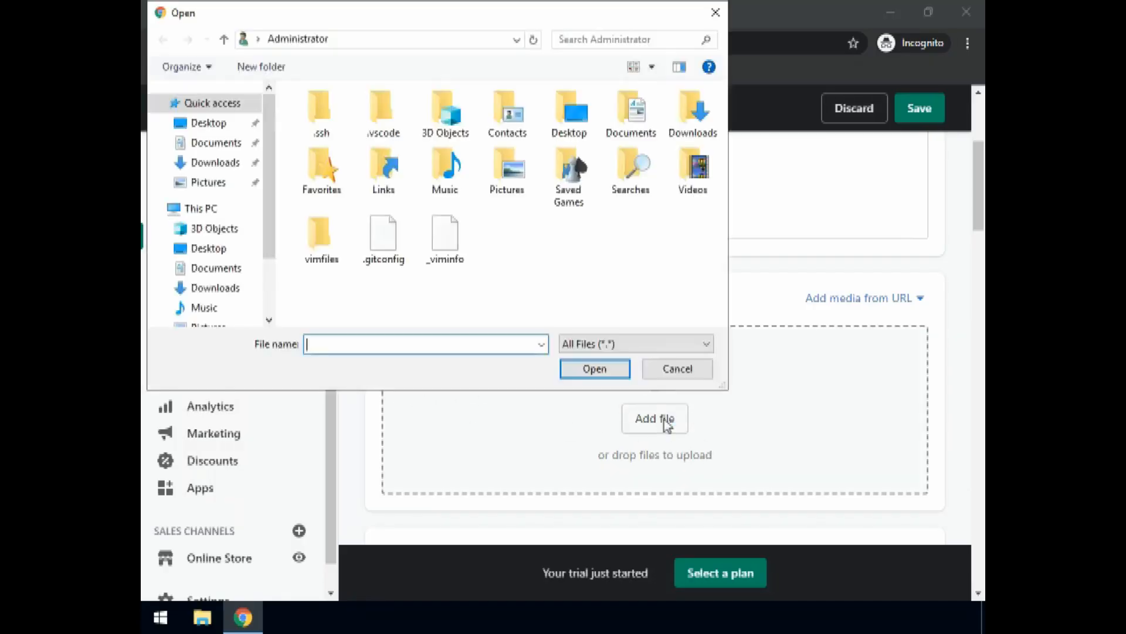
pyautogui.click(209, 124)
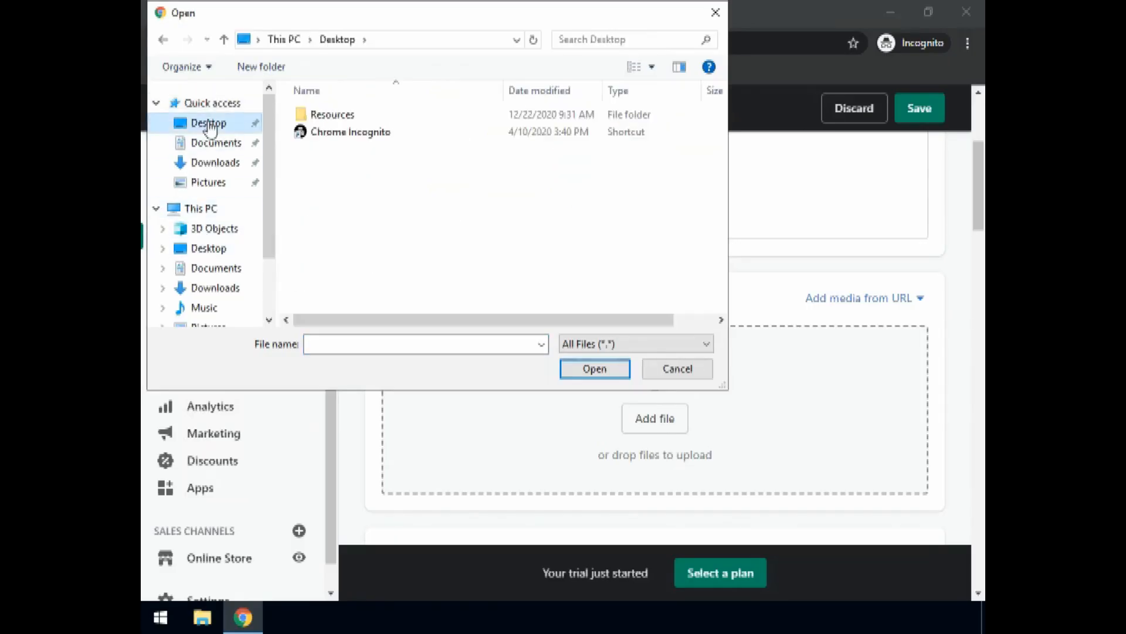
pyautogui.doubleClick(337, 119)
pyautogui.click(337, 117)
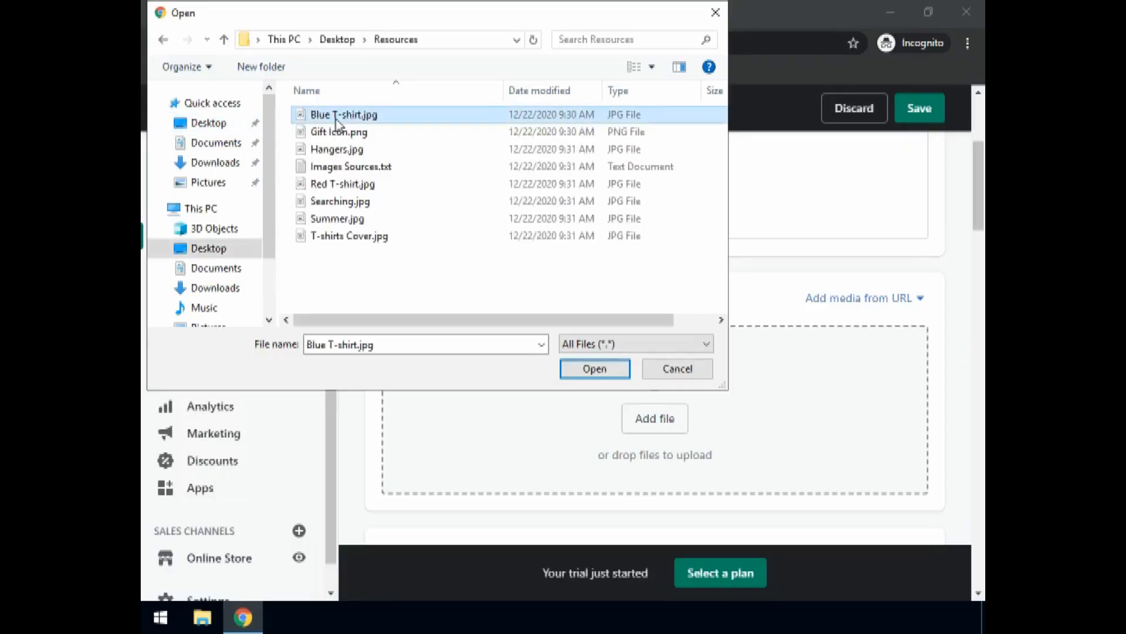
pyautogui.click(587, 369)
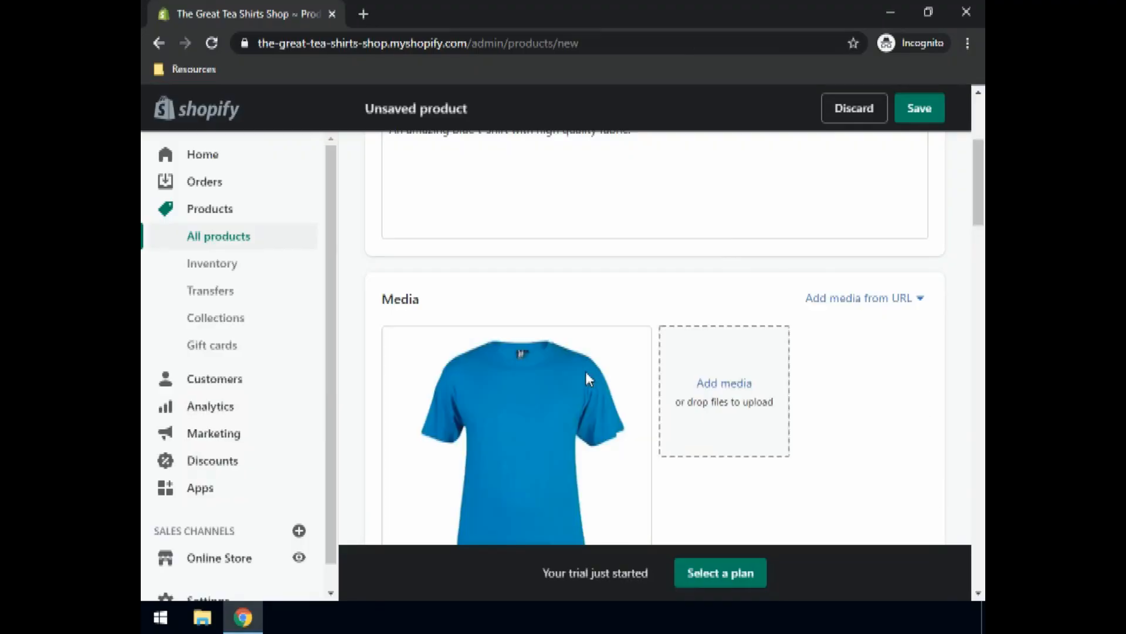
pyautogui.scroll(-7, 407, 382)
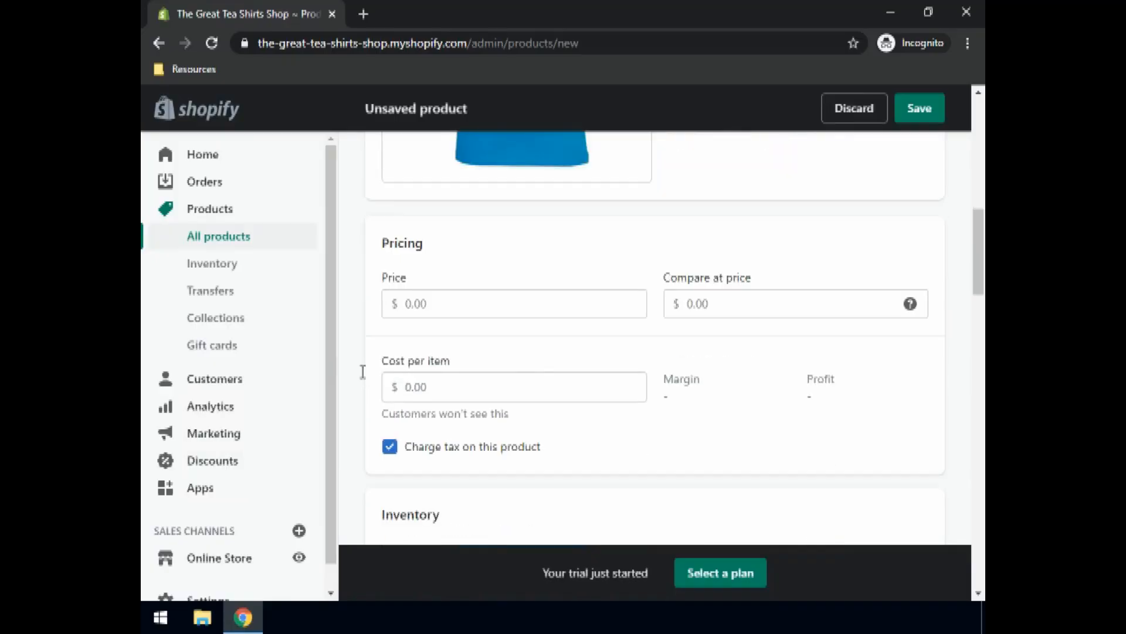
# Step: Enter price 15, compare-at price 20 and cost per item 9 for the Blue T-shirt
pyautogui.click(411, 304)
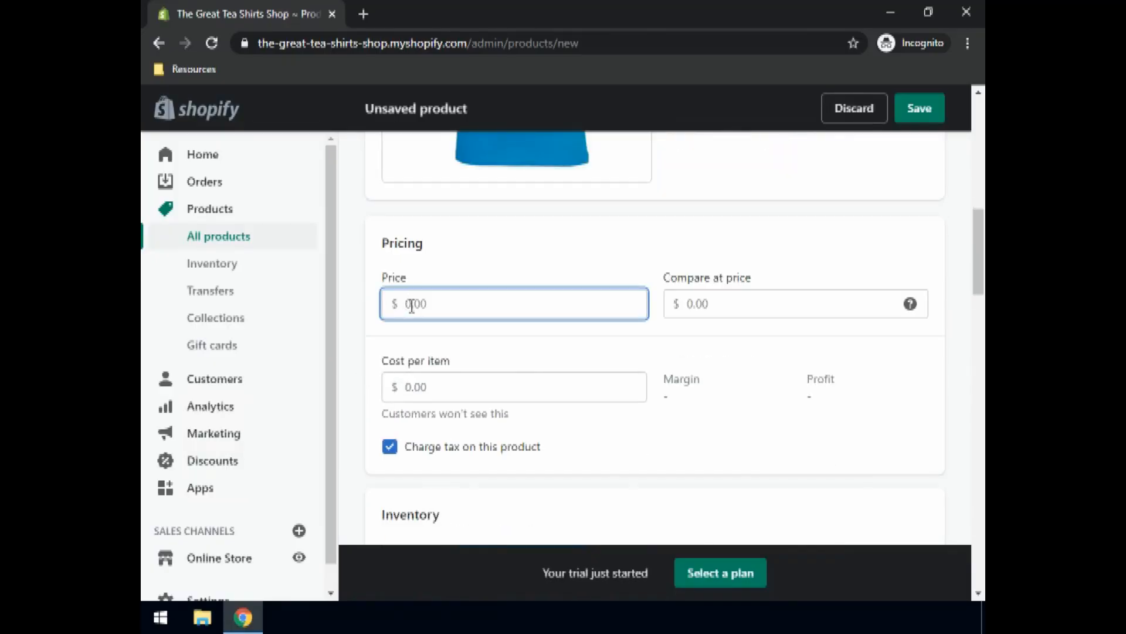
pyautogui.write('15')
pyautogui.click(714, 305)
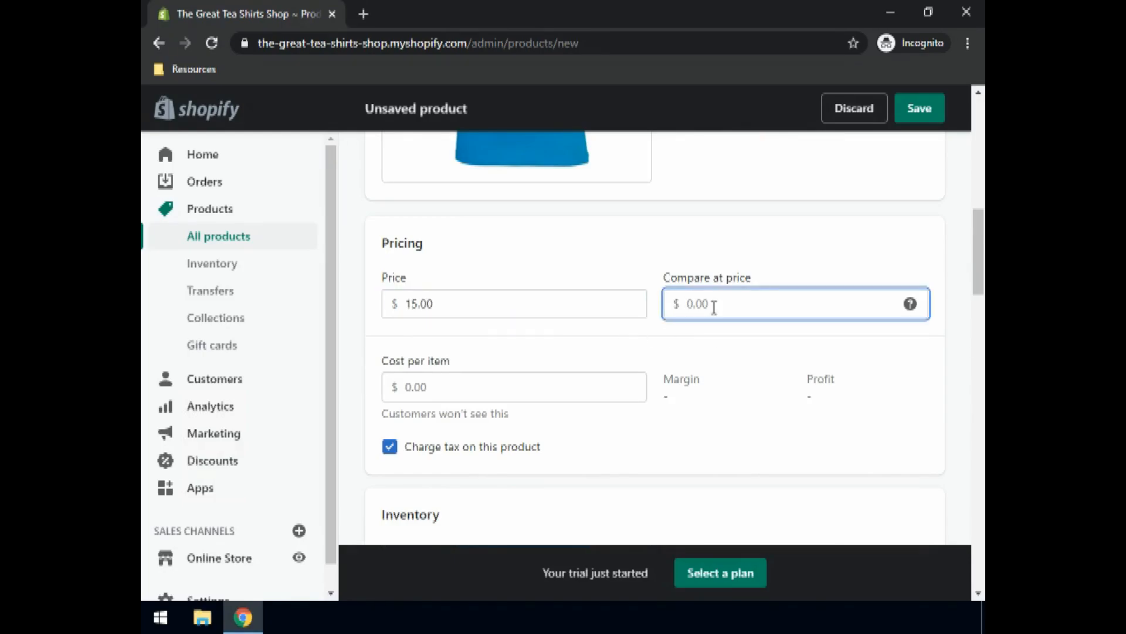
pyautogui.write('20')
pyautogui.click(414, 390)
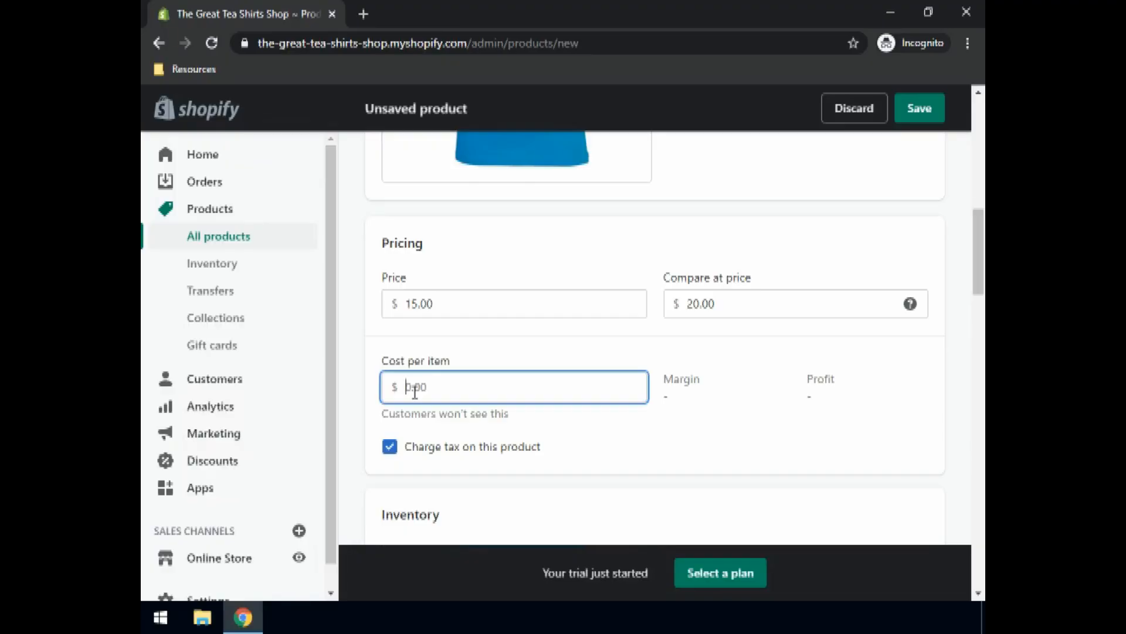
pyautogui.write('9')
# Step: Give the Blue T-shirt SKU 001 and set its available quantity to 15
pyautogui.scroll(-4, 497, 303)
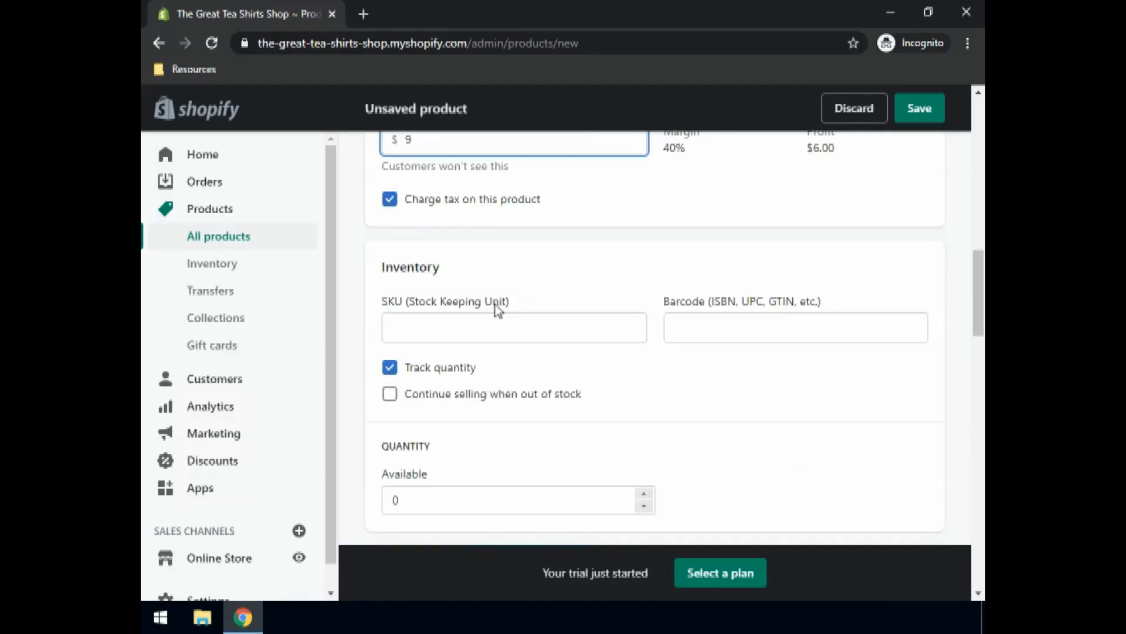
pyautogui.scroll(-1, 496, 308)
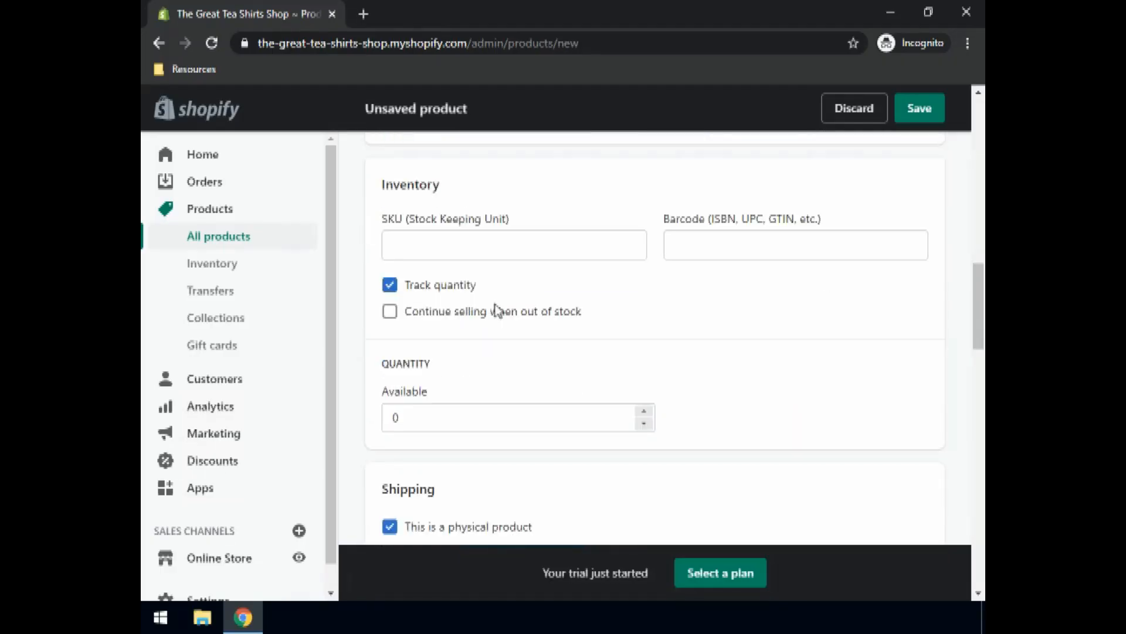
pyautogui.click(456, 247)
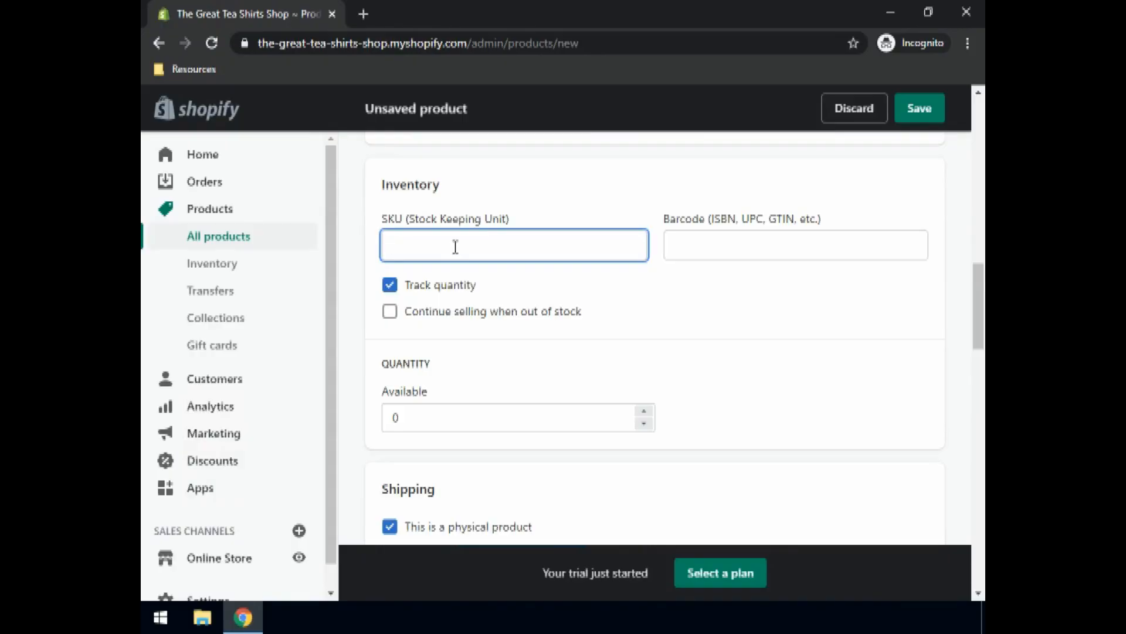
pyautogui.write('001')
pyautogui.click(737, 247)
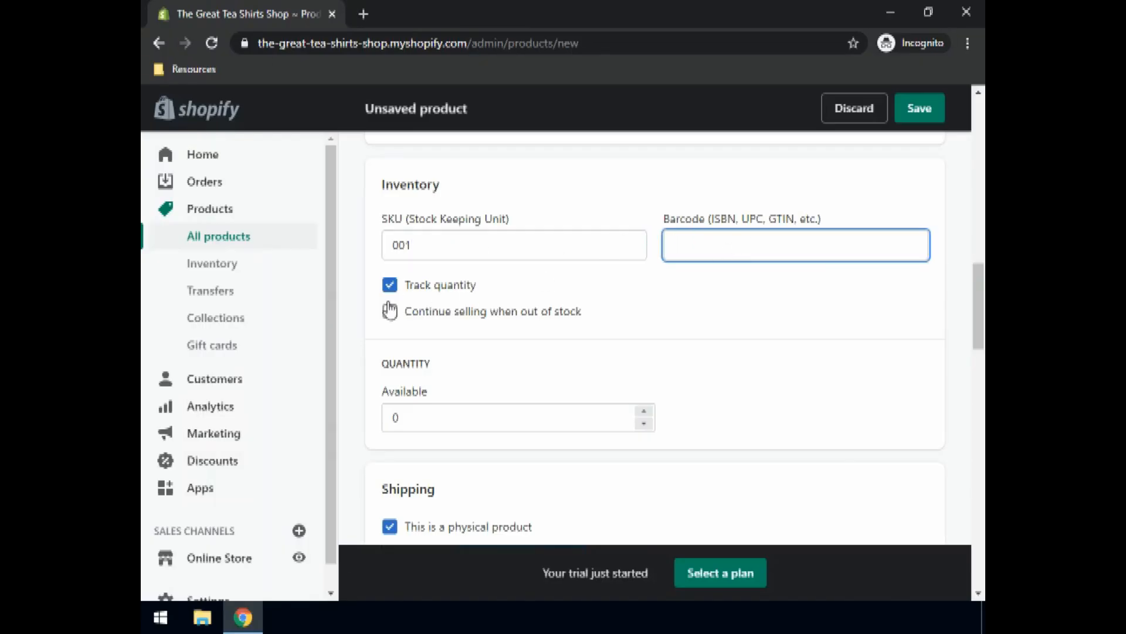
pyautogui.click(420, 249)
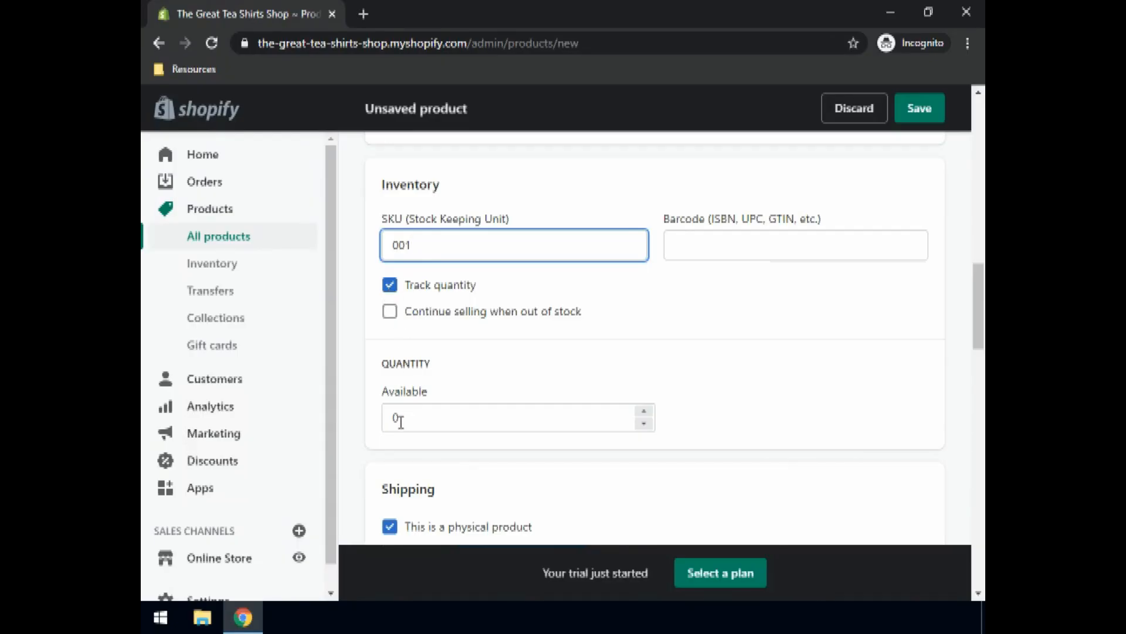
pyautogui.moveTo(401, 420); pyautogui.dragTo(382, 430)
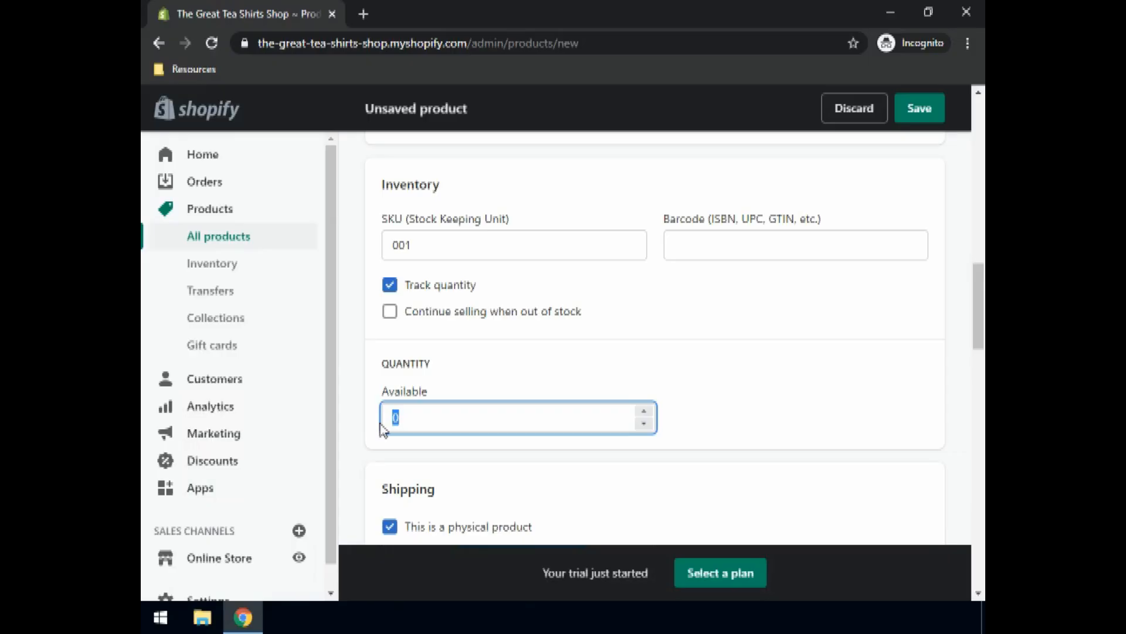
pyautogui.write('15')
# Step: Set the product's shipping weight to 150 g
pyautogui.scroll(-4, 483, 377)
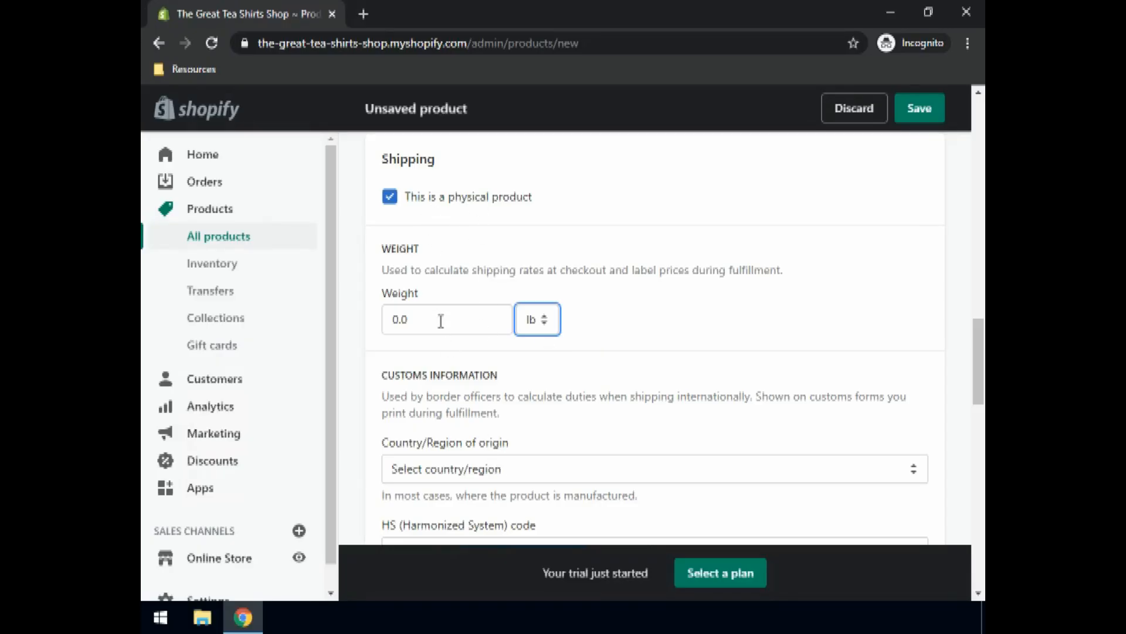
pyautogui.click(535, 320)
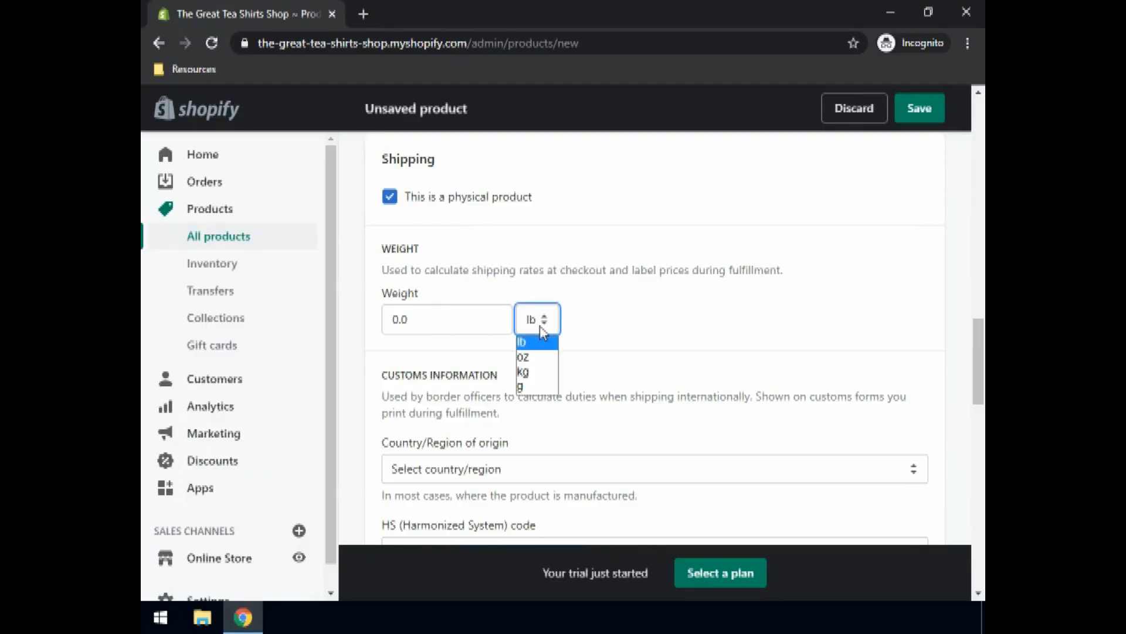
pyautogui.click(521, 387)
pyautogui.moveTo(413, 317); pyautogui.dragTo(371, 330)
pyautogui.write('150')
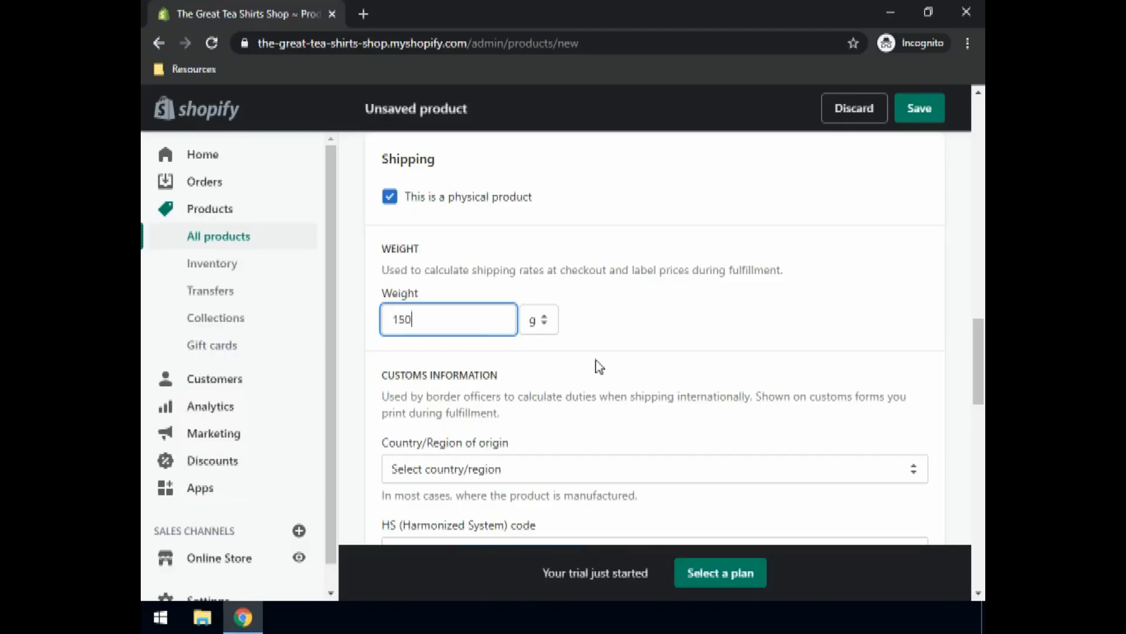
# Step: Choose Italy as the customs country/region of origin
pyautogui.scroll(-1, 595, 364)
pyautogui.click(506, 387)
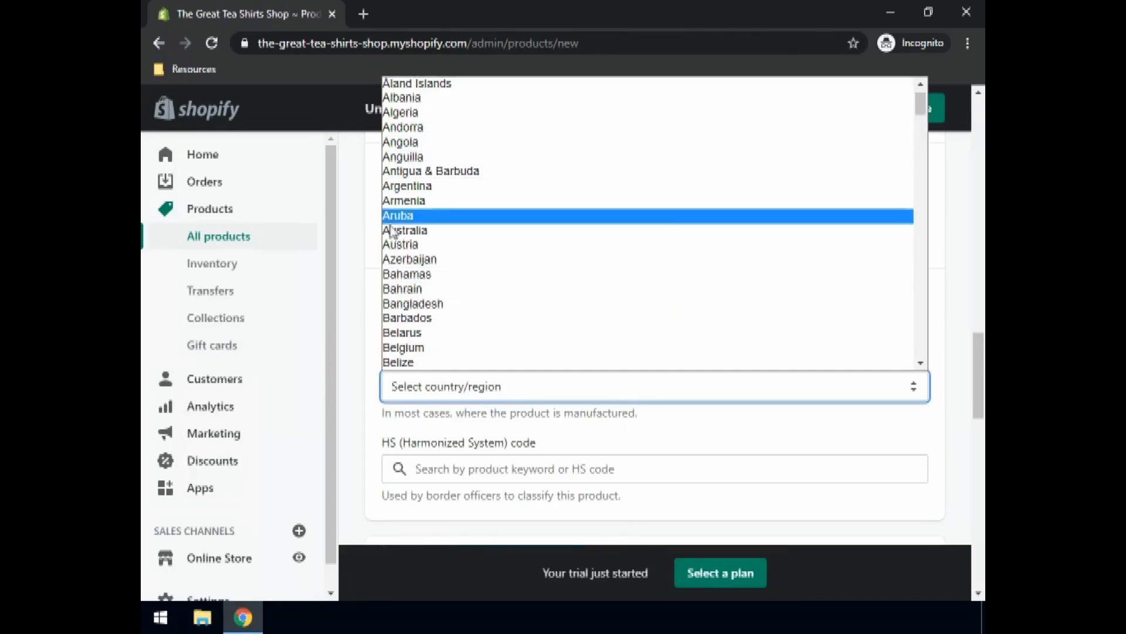
pyautogui.scroll(-15, 452, 258)
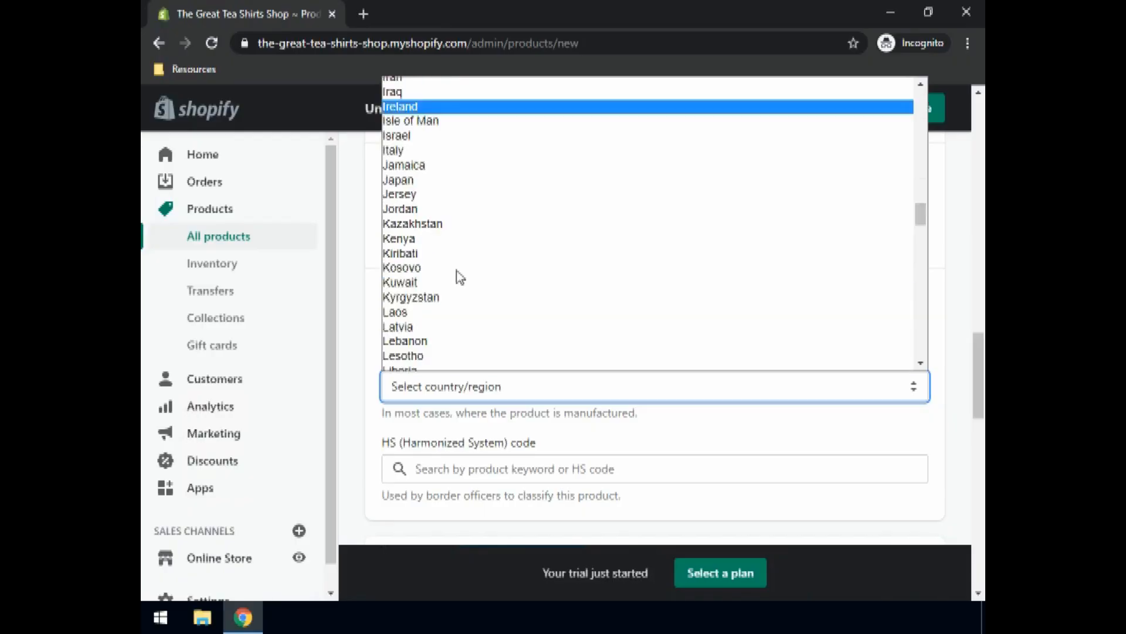
pyautogui.click(419, 150)
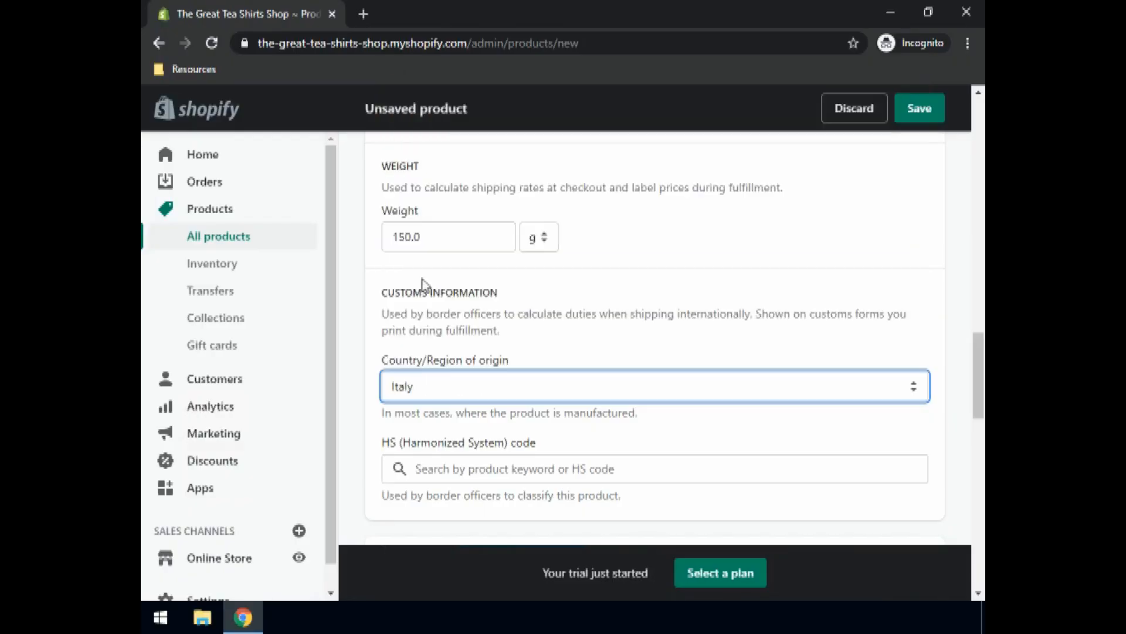
pyautogui.scroll(-4, 471, 382)
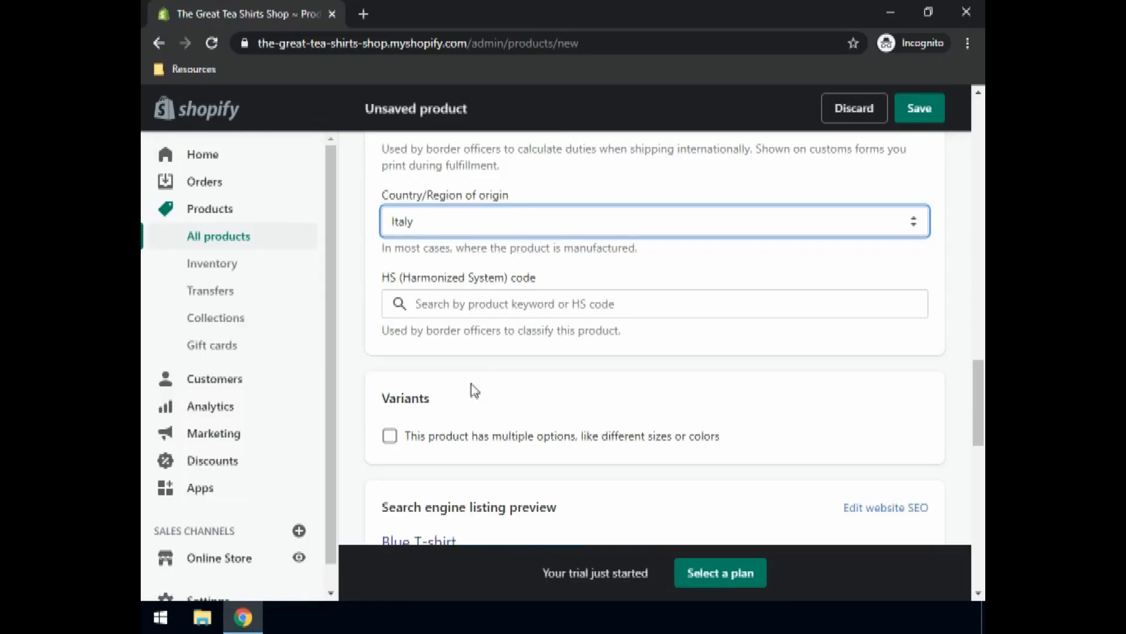
pyautogui.scroll(-1, 470, 390)
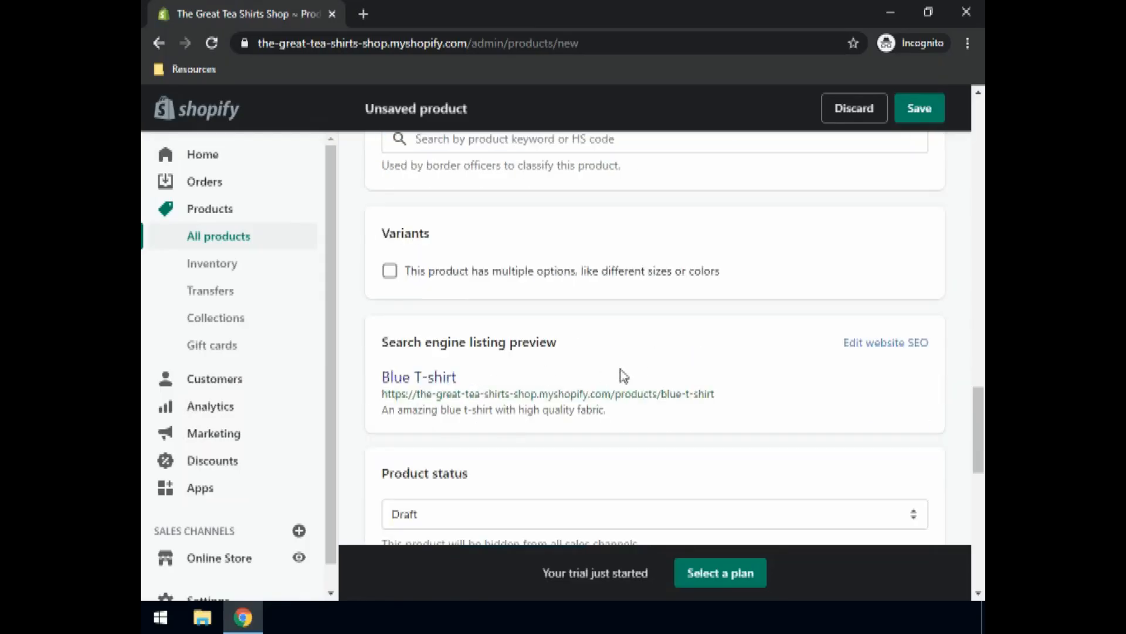
# Step: Enable multiple options and add a Size option with values Small, Medium and Large
pyautogui.click(391, 274)
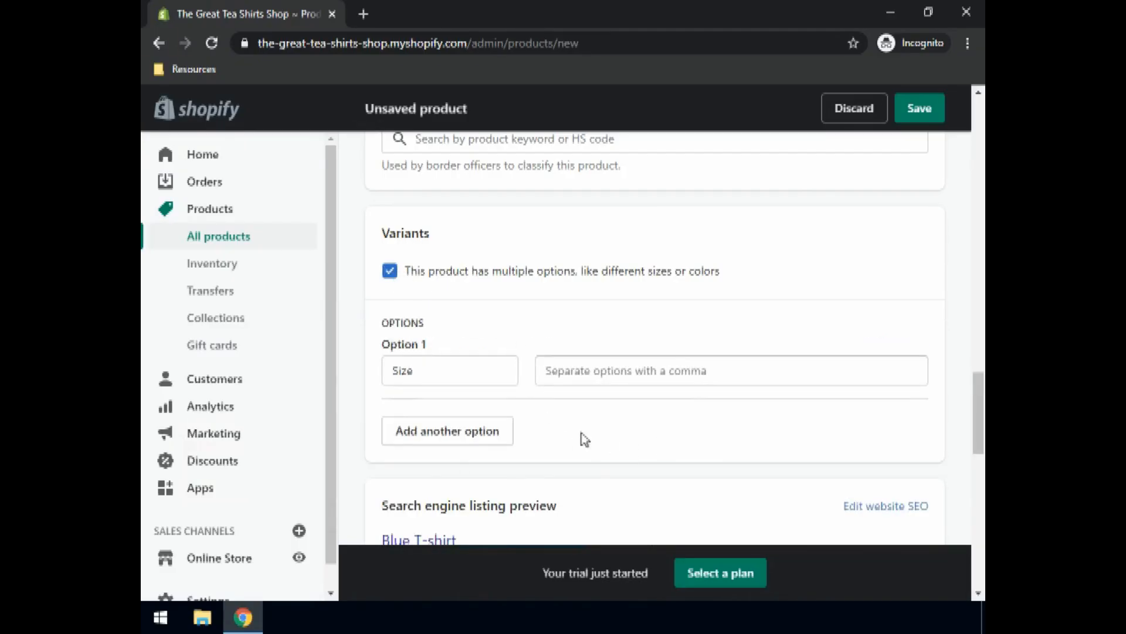
pyautogui.click(431, 370)
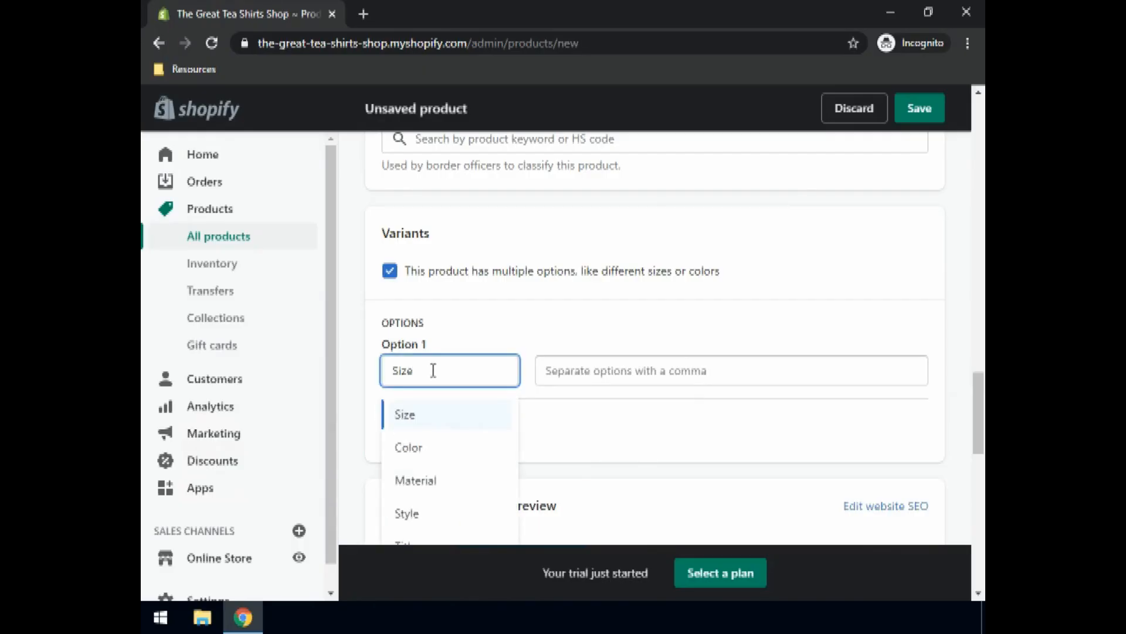
pyautogui.click(421, 415)
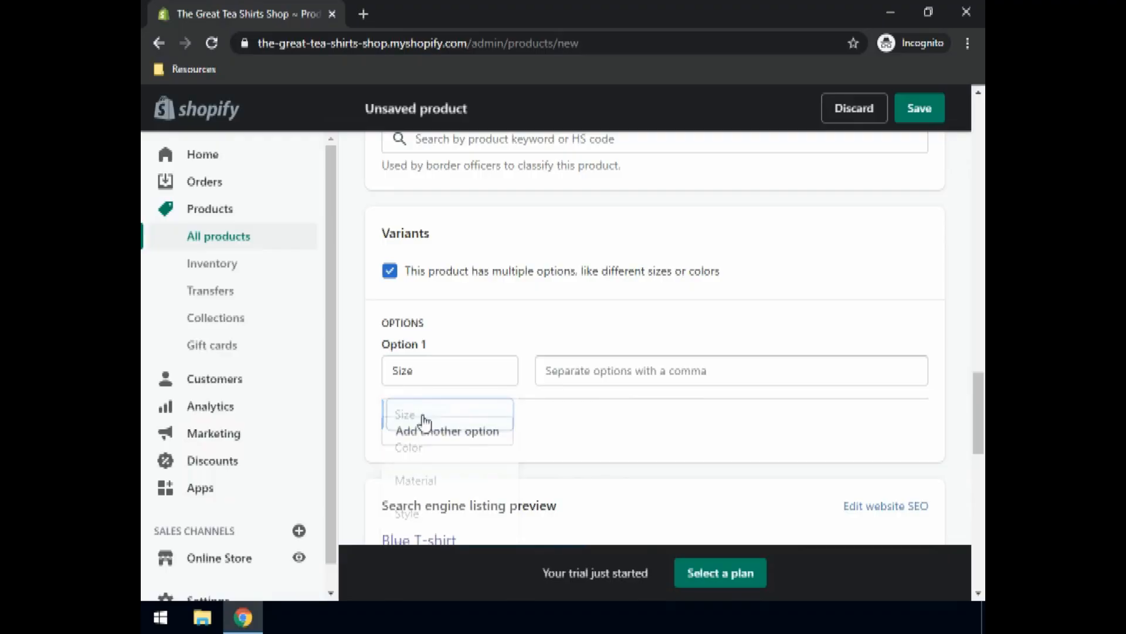
pyautogui.click(614, 375)
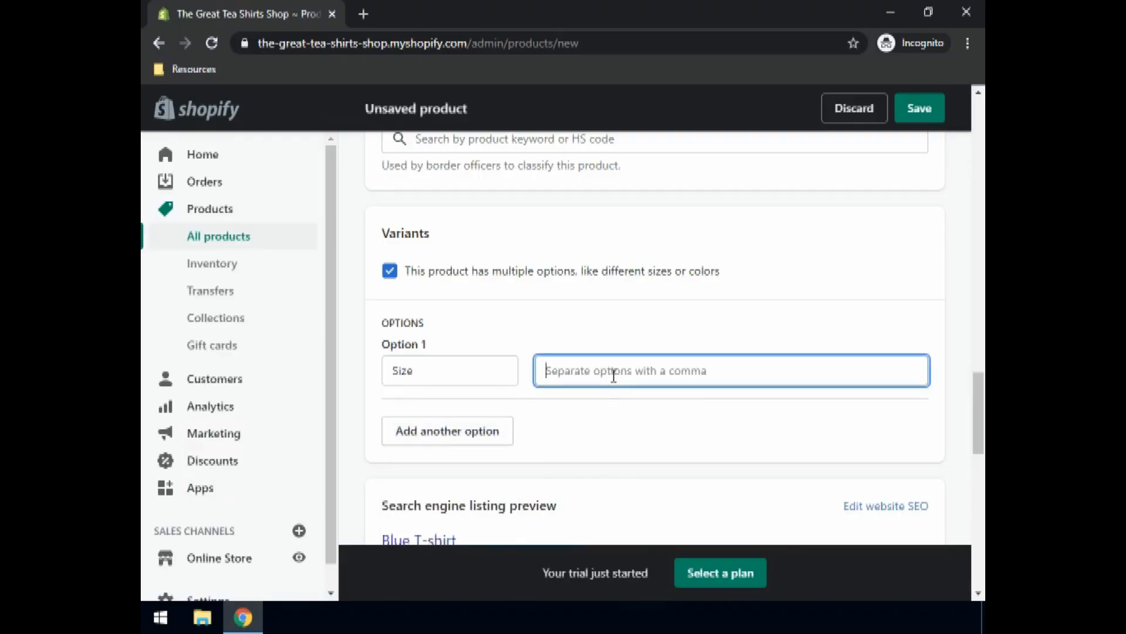
pyautogui.write('Small,Medium')
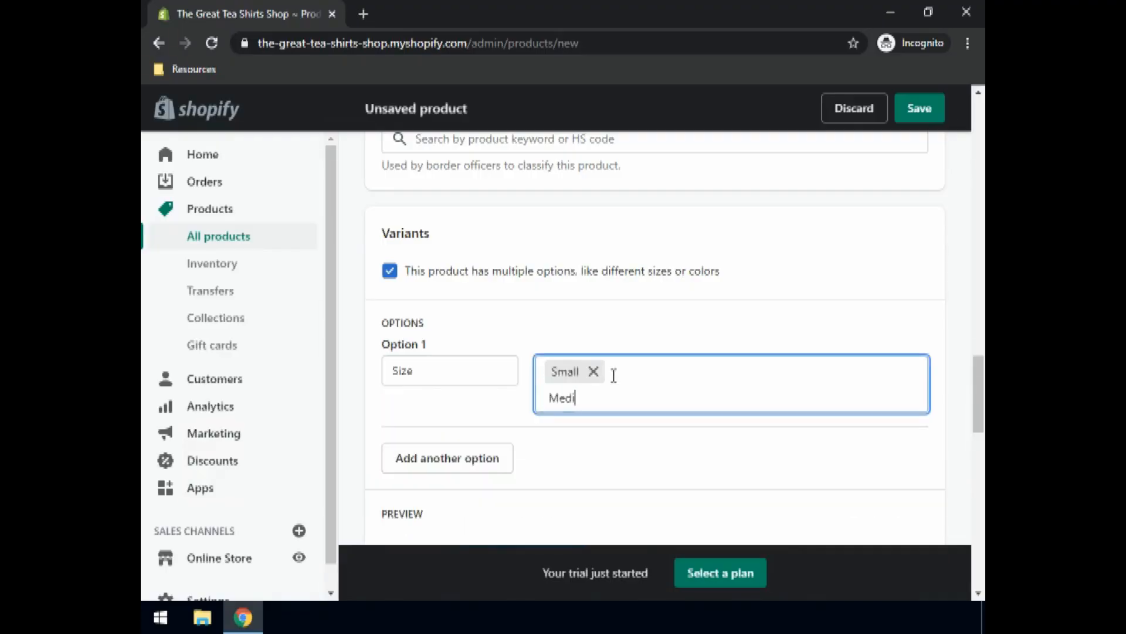
pyautogui.write(',Lar')
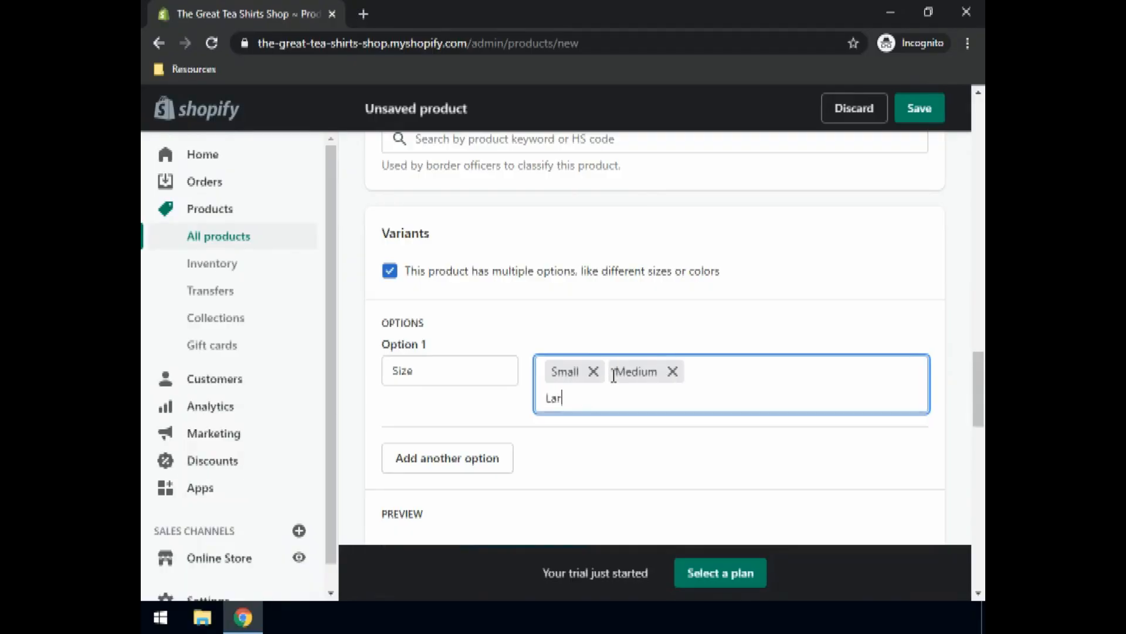
pyautogui.write('ge,')
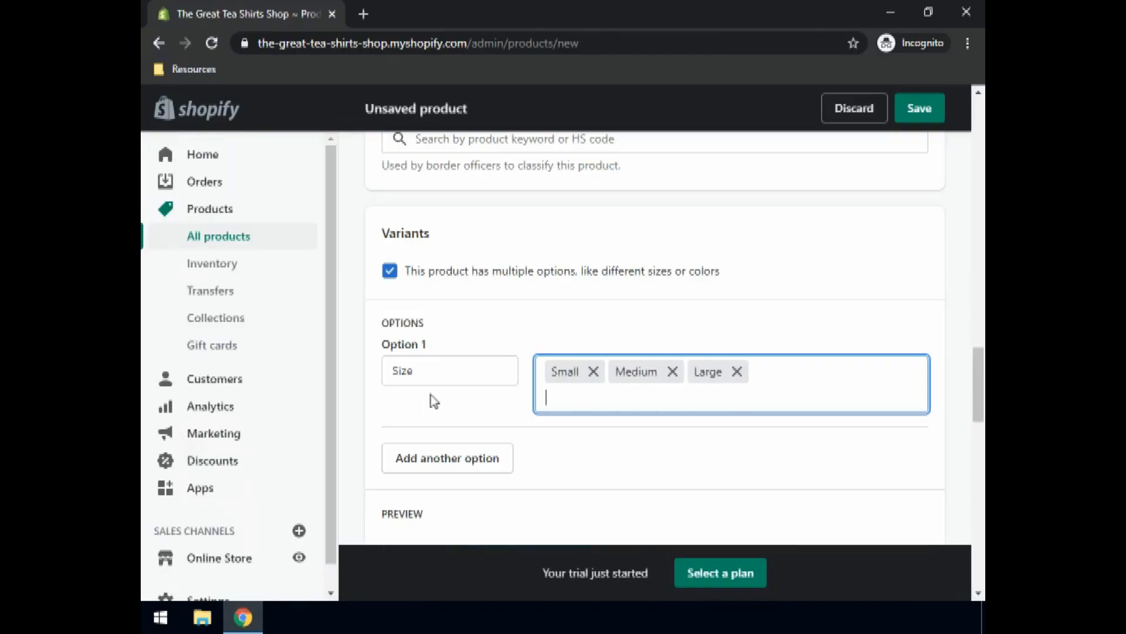
pyautogui.scroll(-4, 469, 381)
pyautogui.scroll(-1, 474, 384)
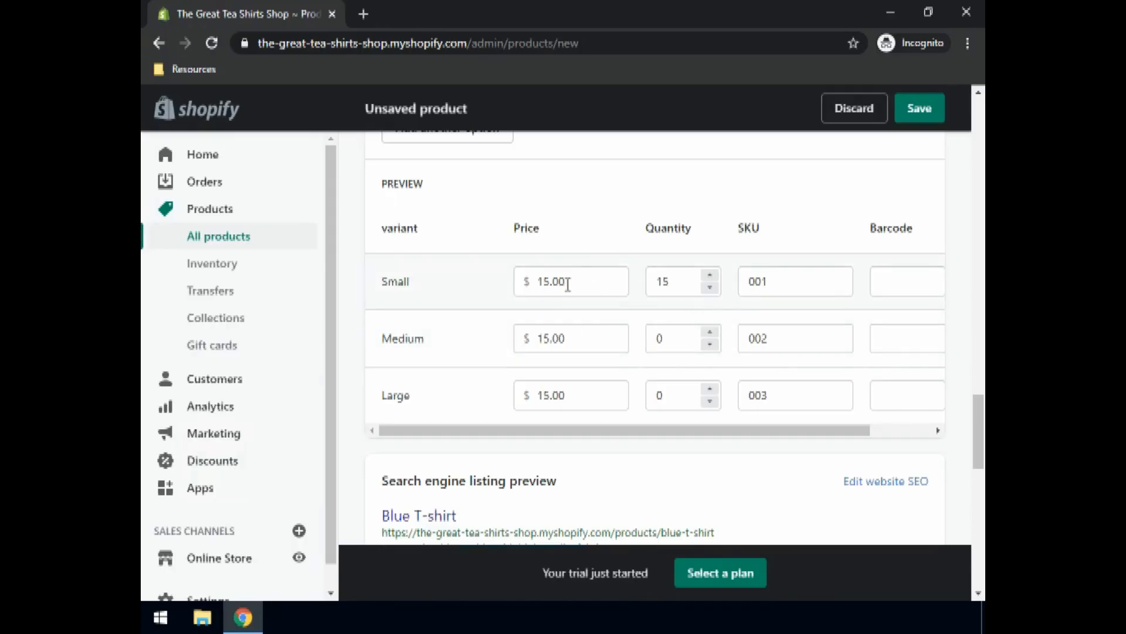
# Step: Enter quantity 15 for both the Medium and Large variants
pyautogui.click(646, 342)
pyautogui.write('15')
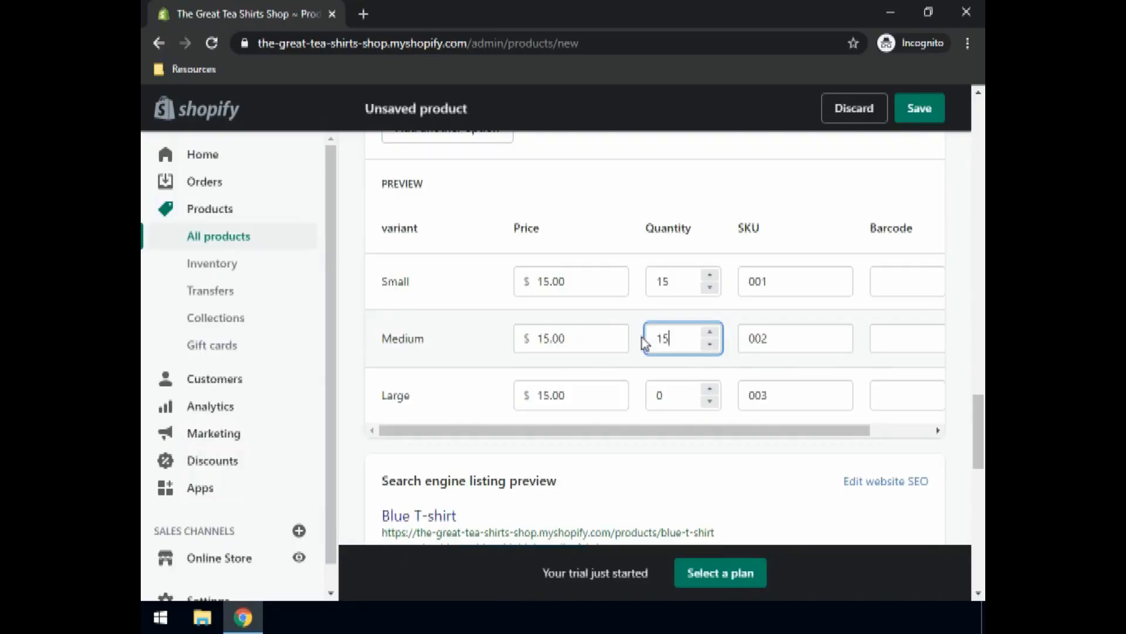
pyautogui.click(644, 404)
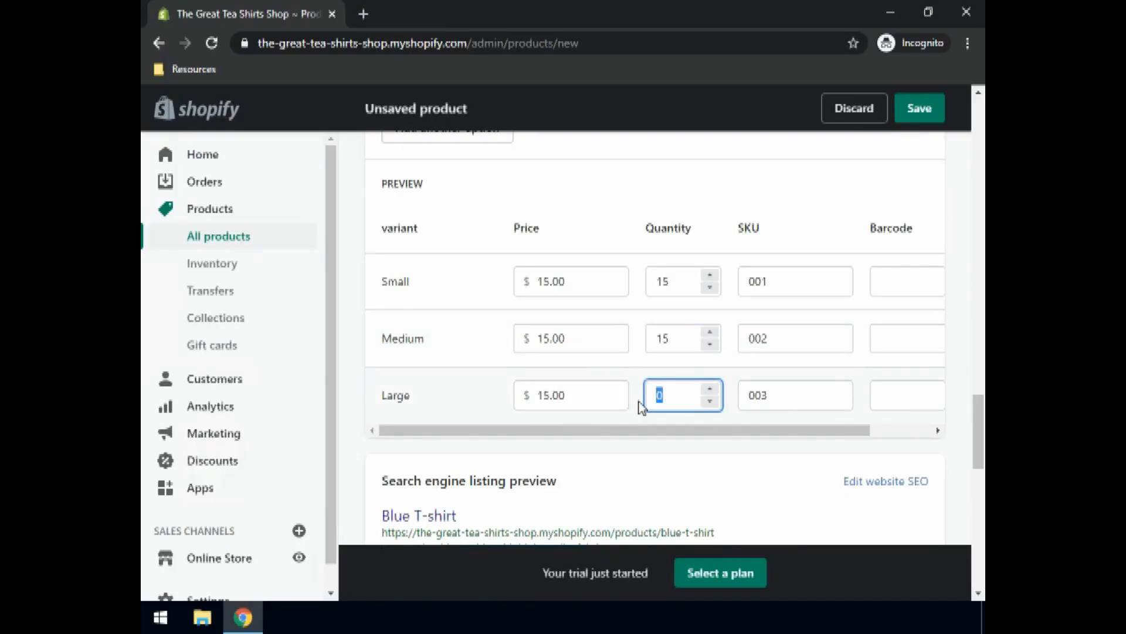
pyautogui.write('15')
pyautogui.hscroll(2, 733, 433)
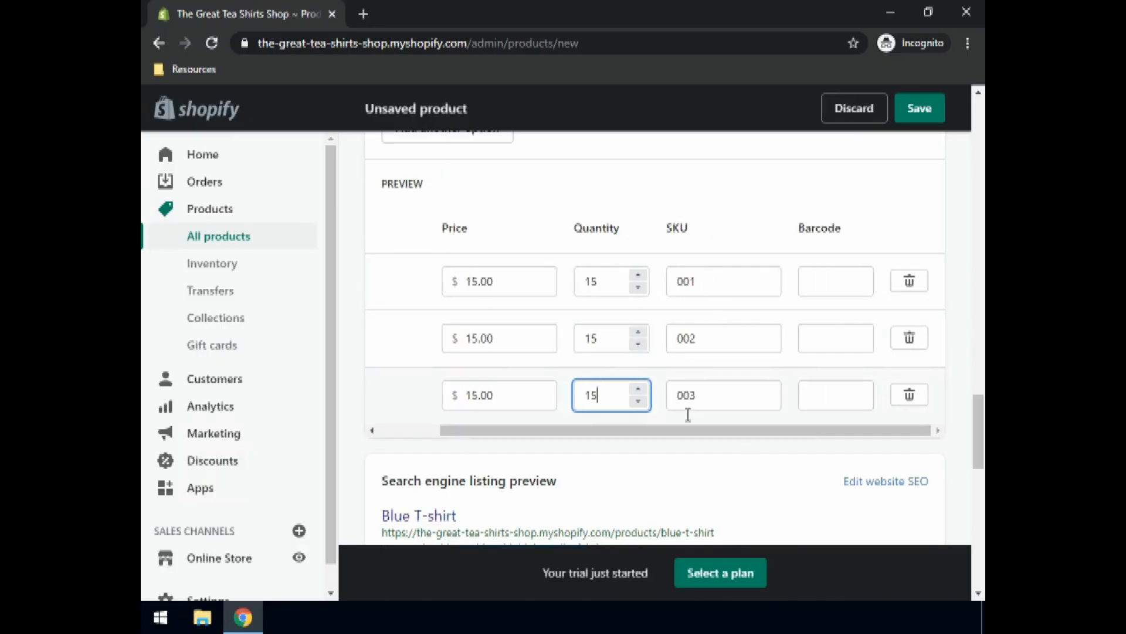
pyautogui.hscroll(-1, 531, 415)
pyautogui.hscroll(-2, 531, 414)
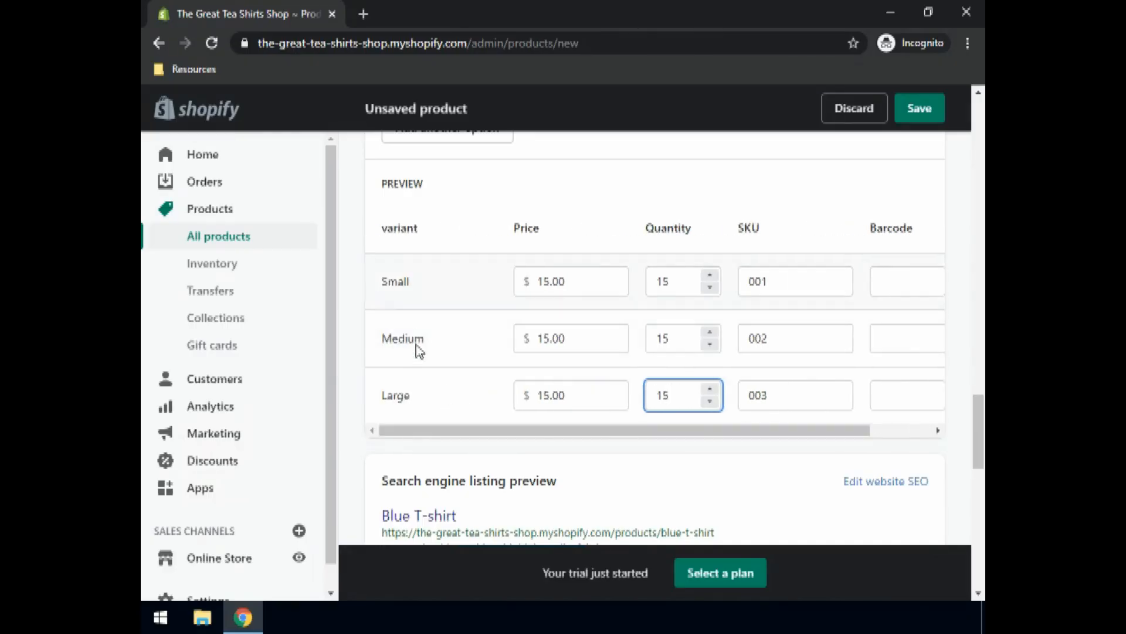
pyautogui.scroll(-4, 591, 362)
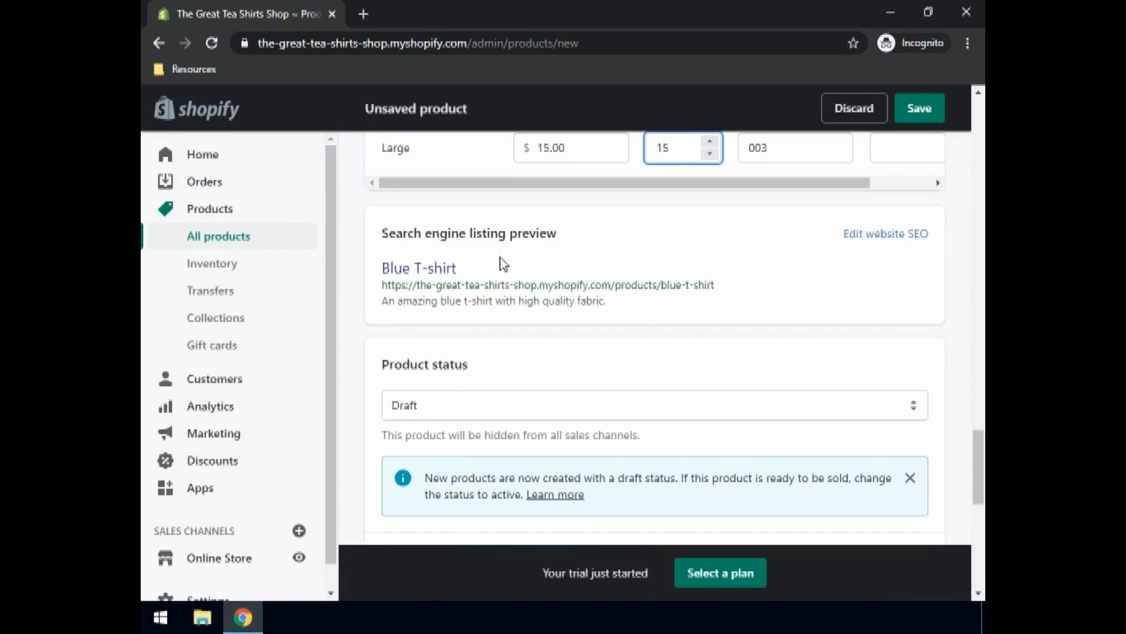
# Step: Change the product status from Draft to Active
pyautogui.click(428, 406)
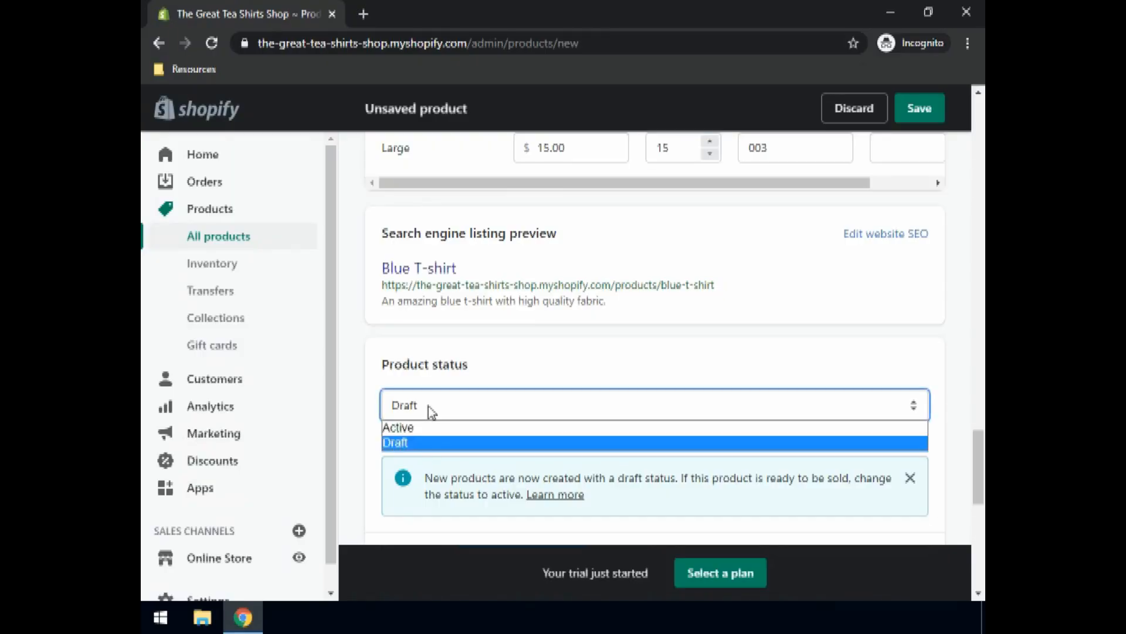
pyautogui.click(409, 429)
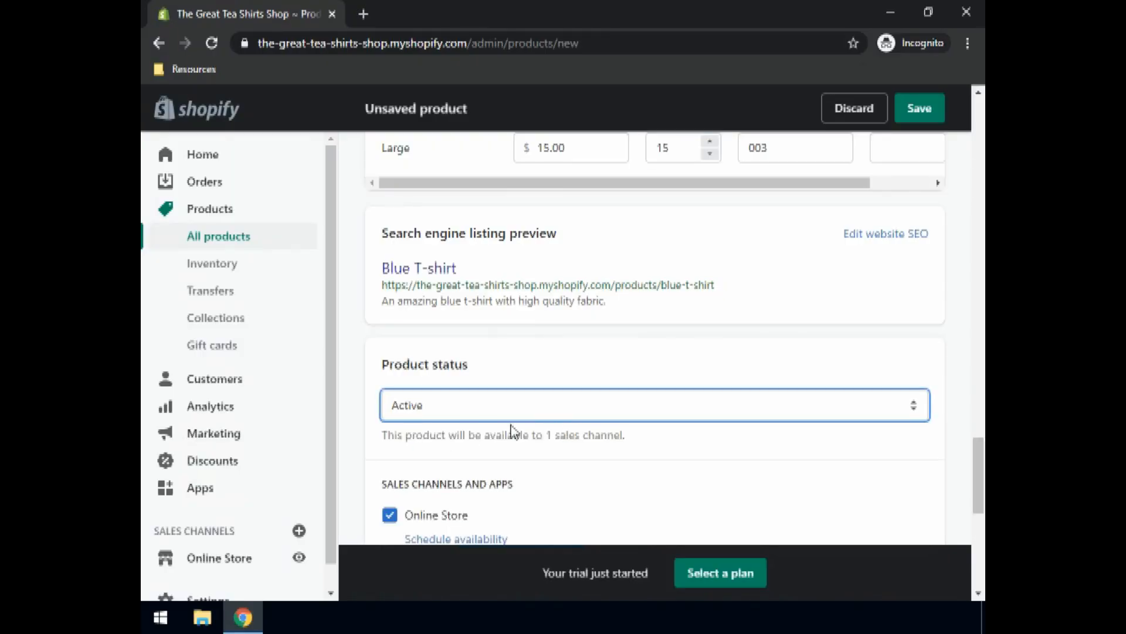
pyautogui.scroll(-3, 536, 362)
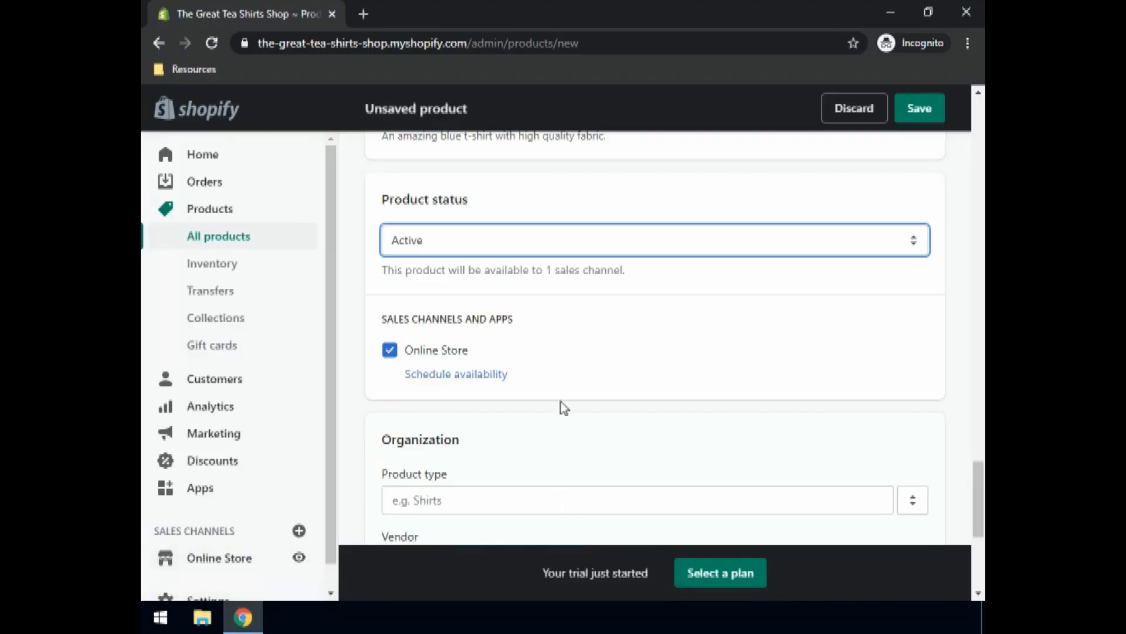
pyautogui.scroll(-1, 579, 347)
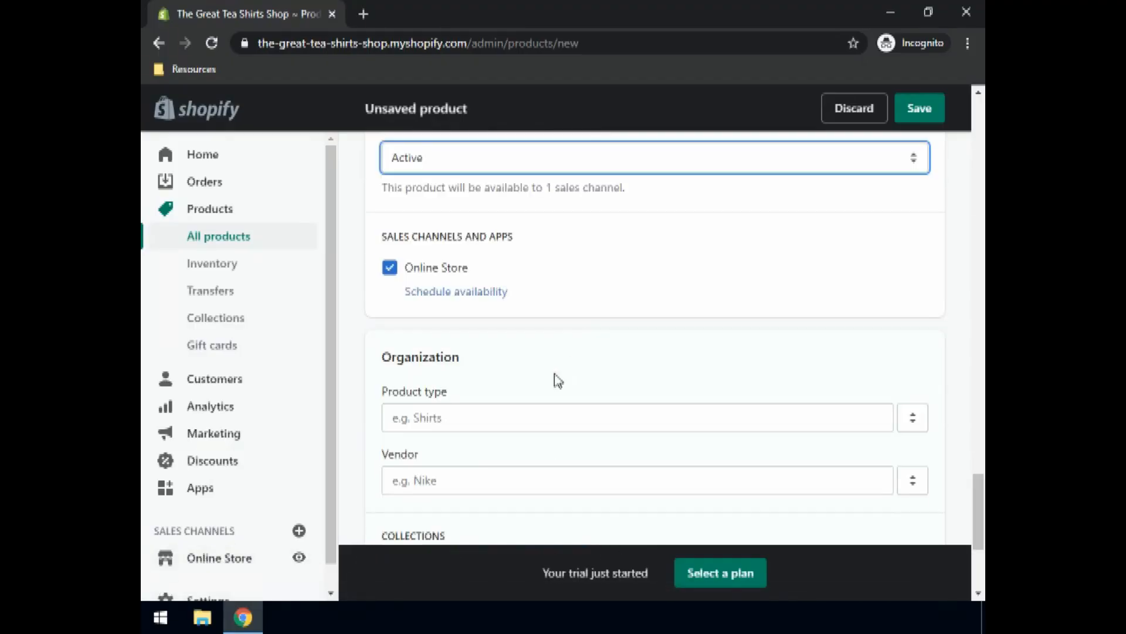
# Step: Set the product type to T-Shirts
pyautogui.click(437, 417)
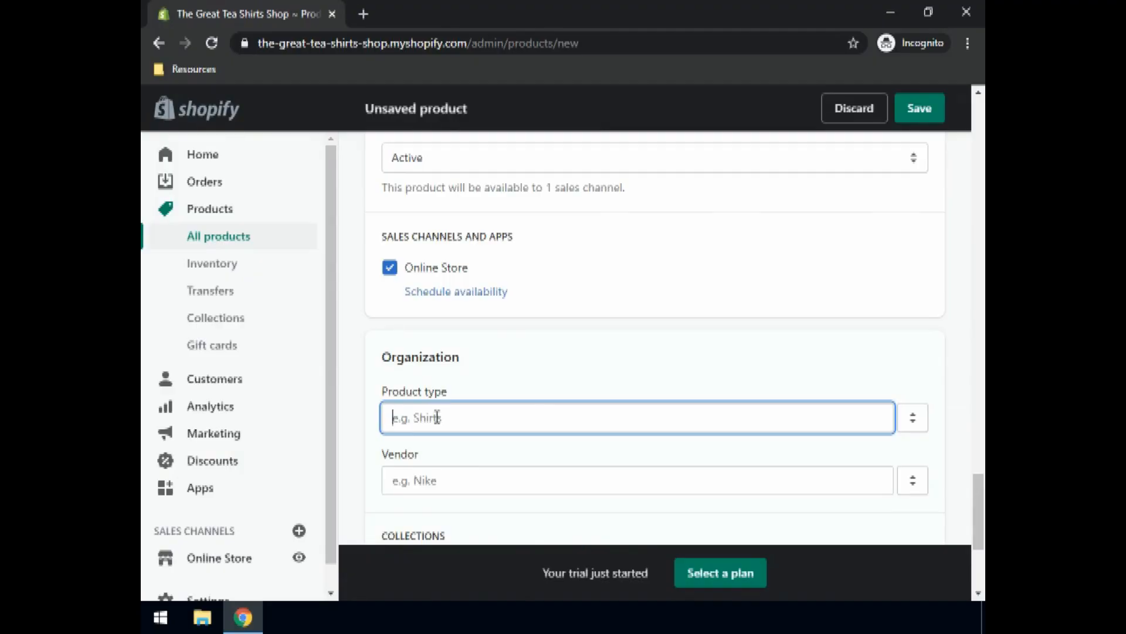
pyautogui.write('T-Shirts')
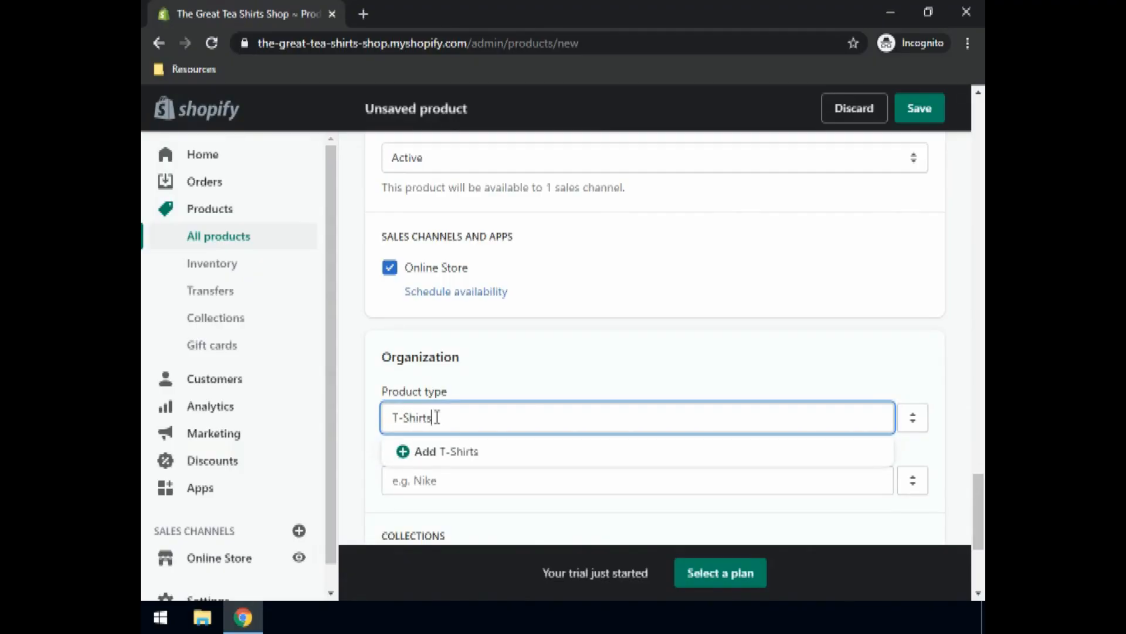
pyautogui.click(443, 460)
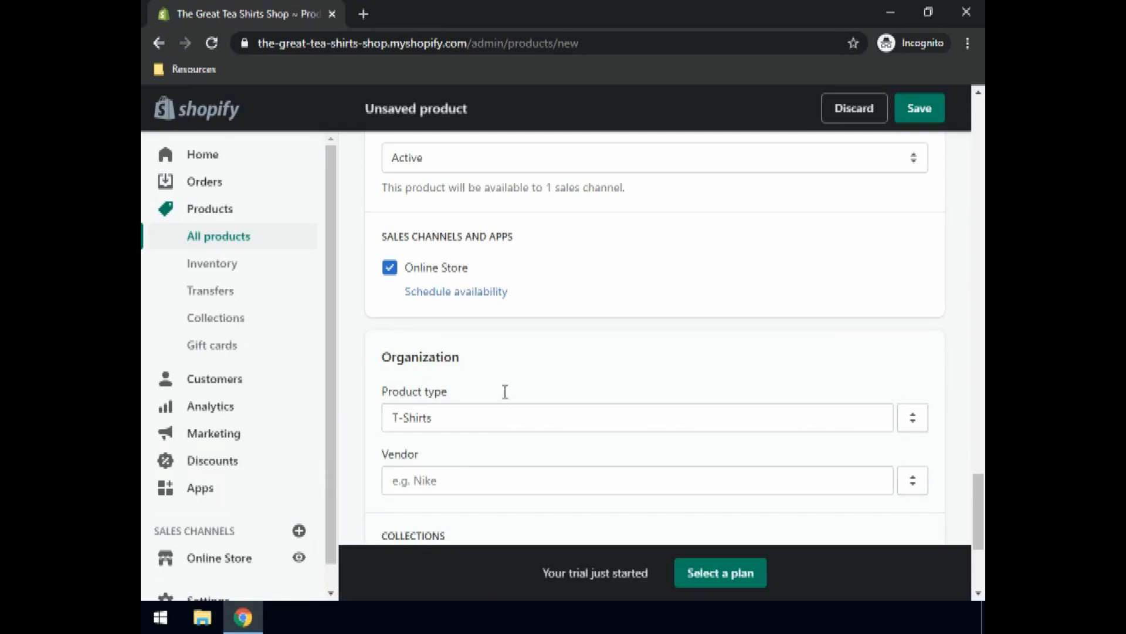
pyautogui.scroll(-3, 511, 381)
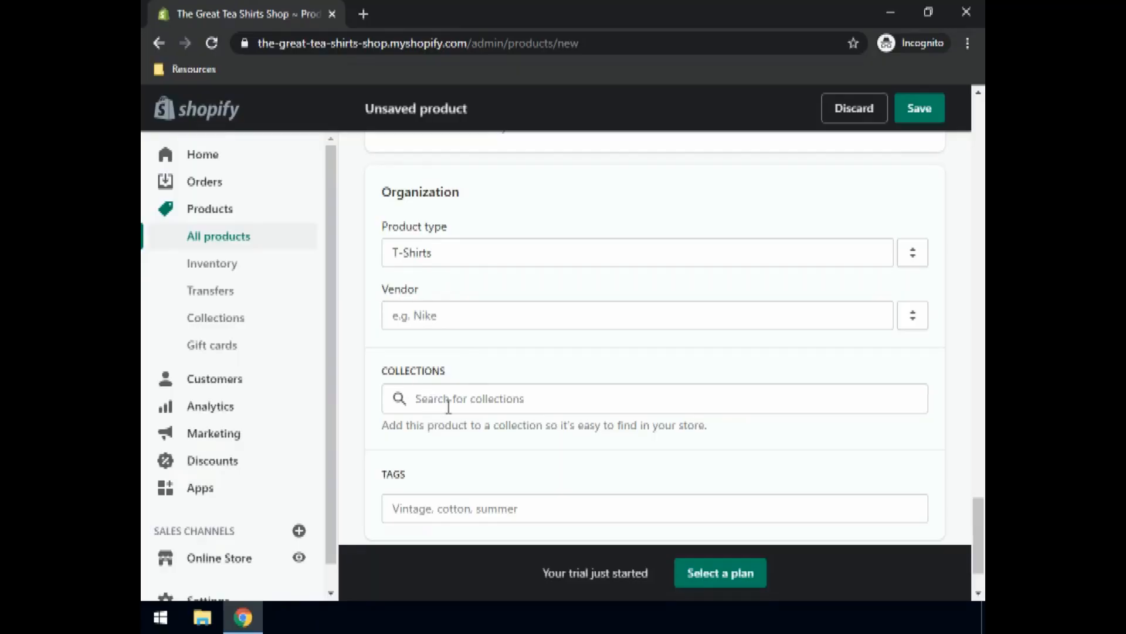
pyautogui.scroll(-2, 449, 406)
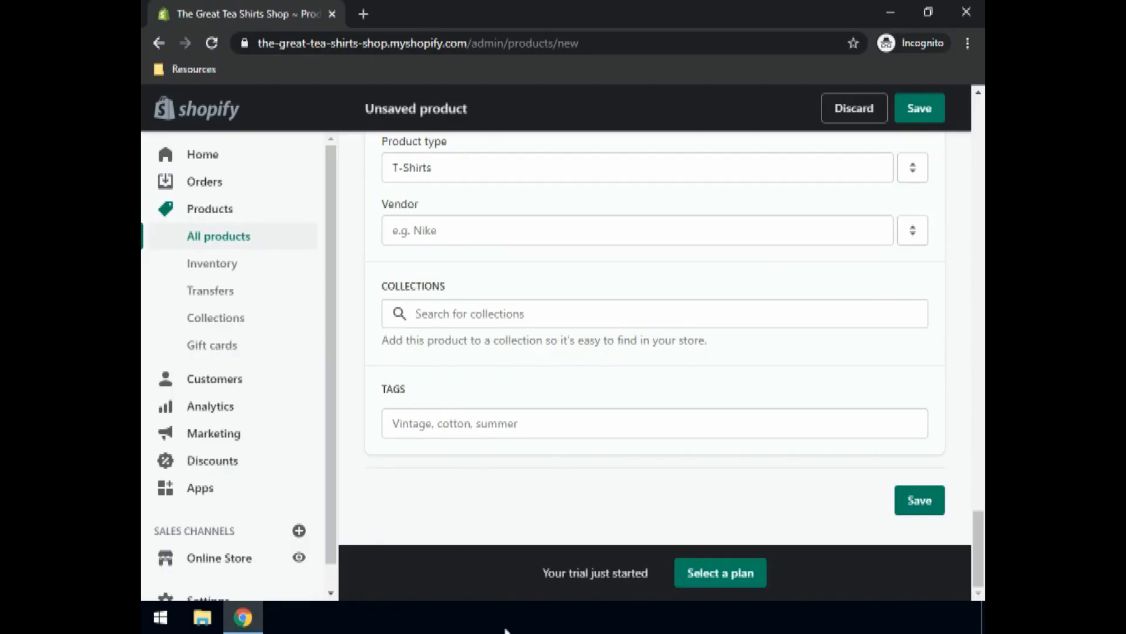
# Step: Save the Blue T-shirt product and go back to the Products list
pyautogui.click(925, 503)
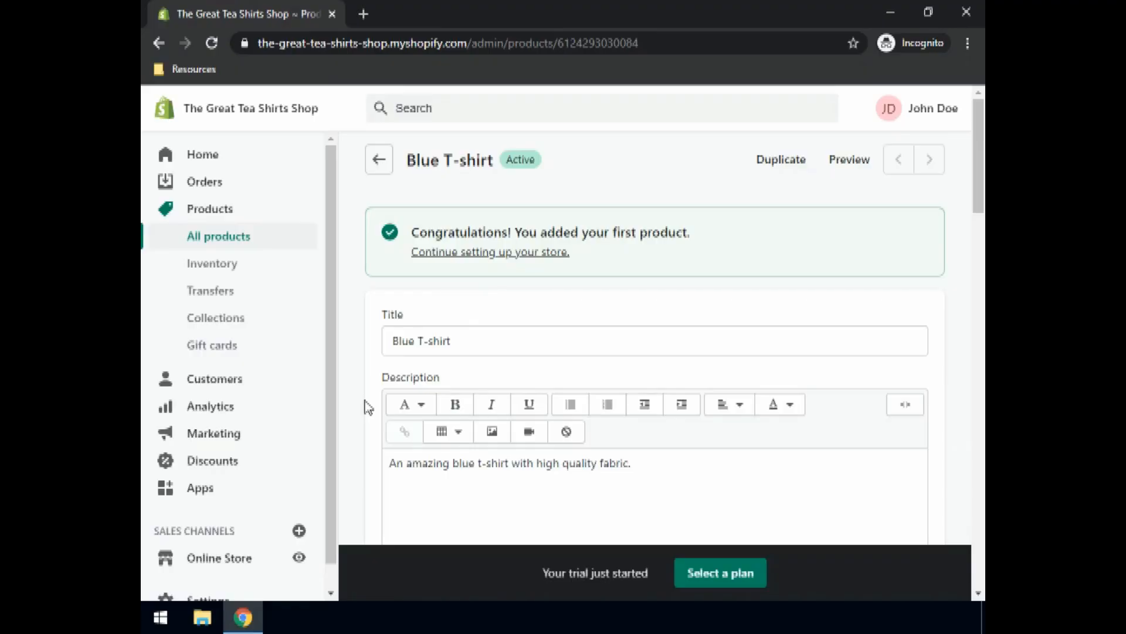
pyautogui.click(513, 350)
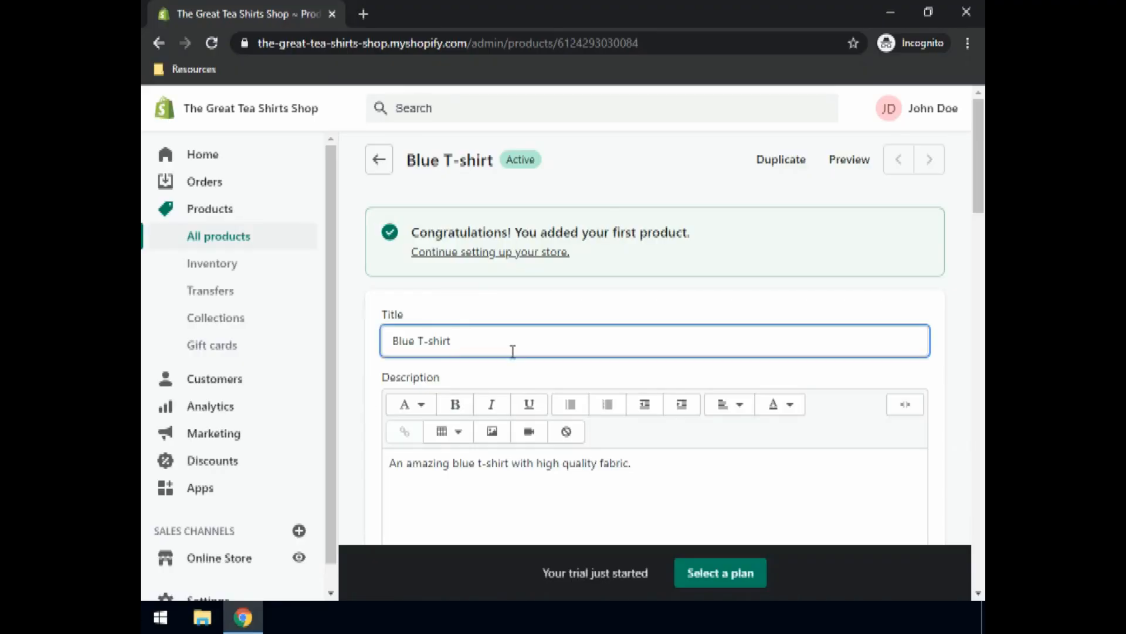
pyautogui.click(381, 167)
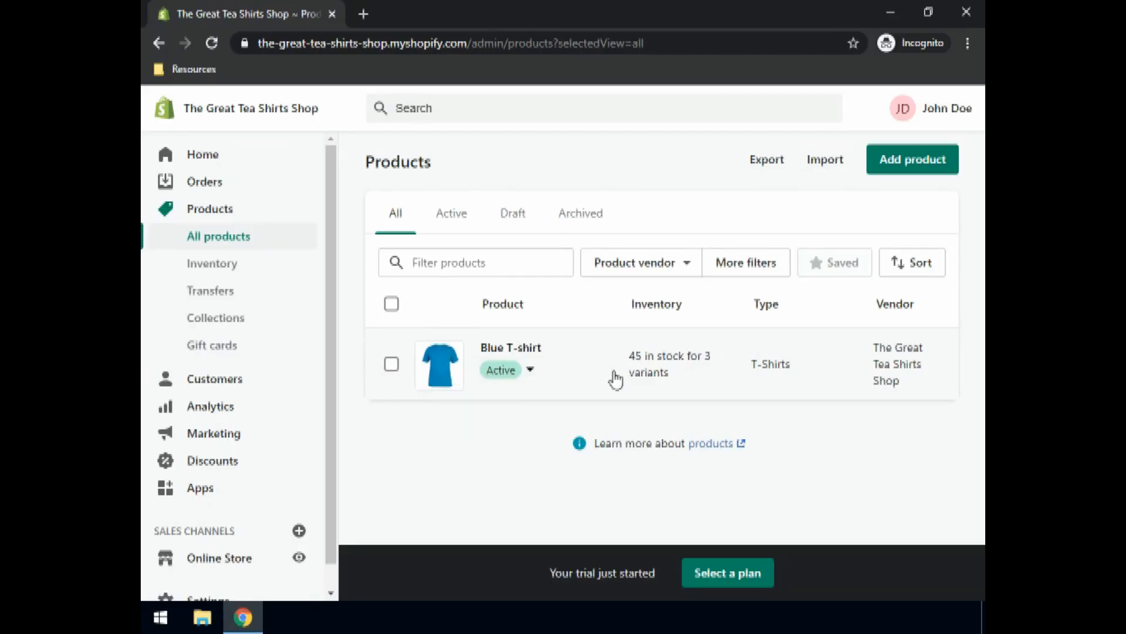
# Step: Scroll the products table to review stock for Azure, Crimson and Red T-shirts, then return to the top
pyautogui.click(918, 172)
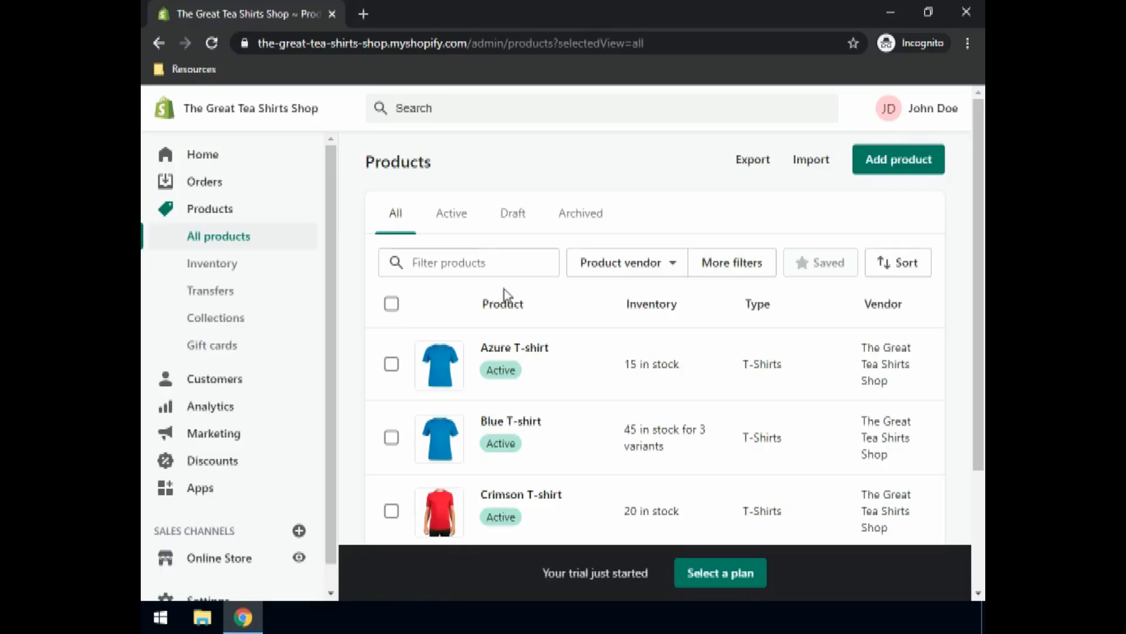
pyautogui.scroll(-3, 504, 288)
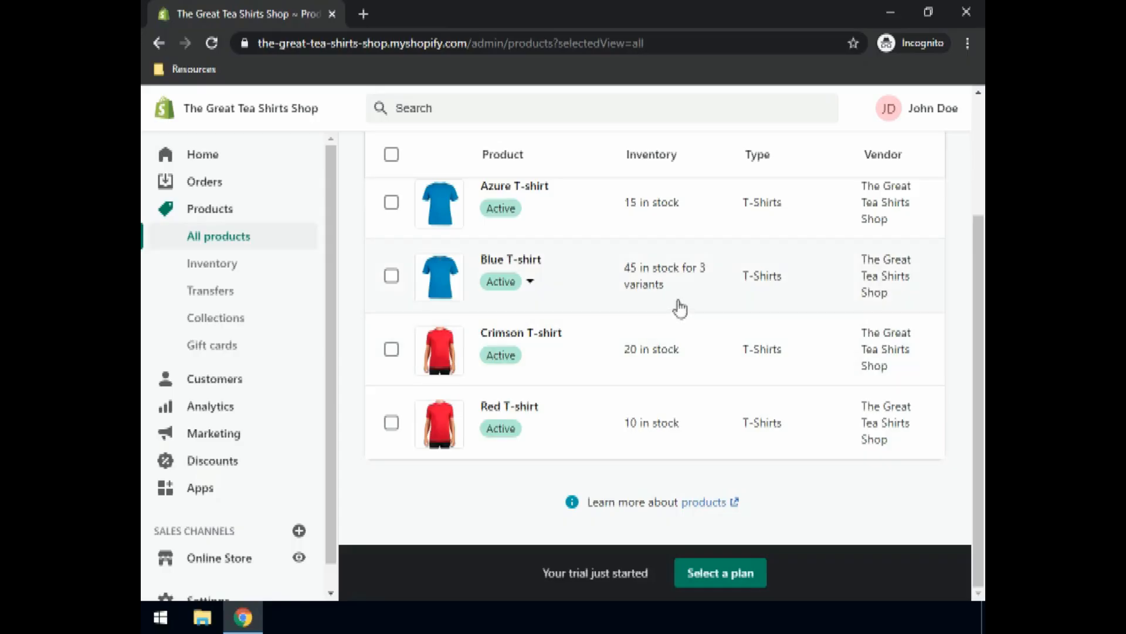
pyautogui.scroll(1, 679, 308)
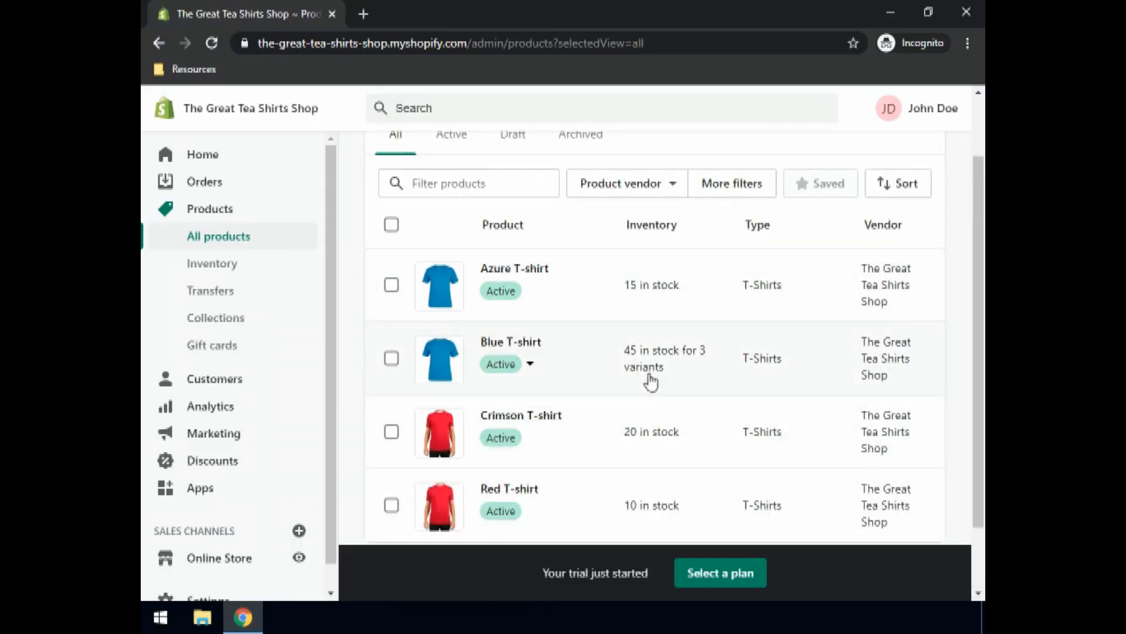
pyautogui.scroll(-1, 476, 414)
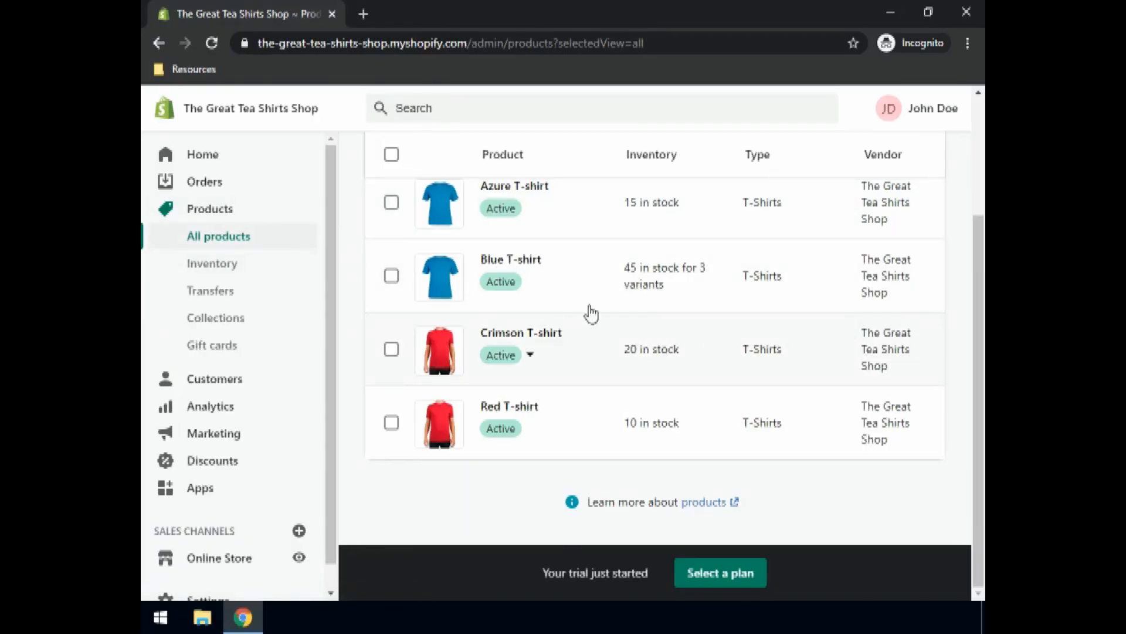
pyautogui.scroll(3, 578, 302)
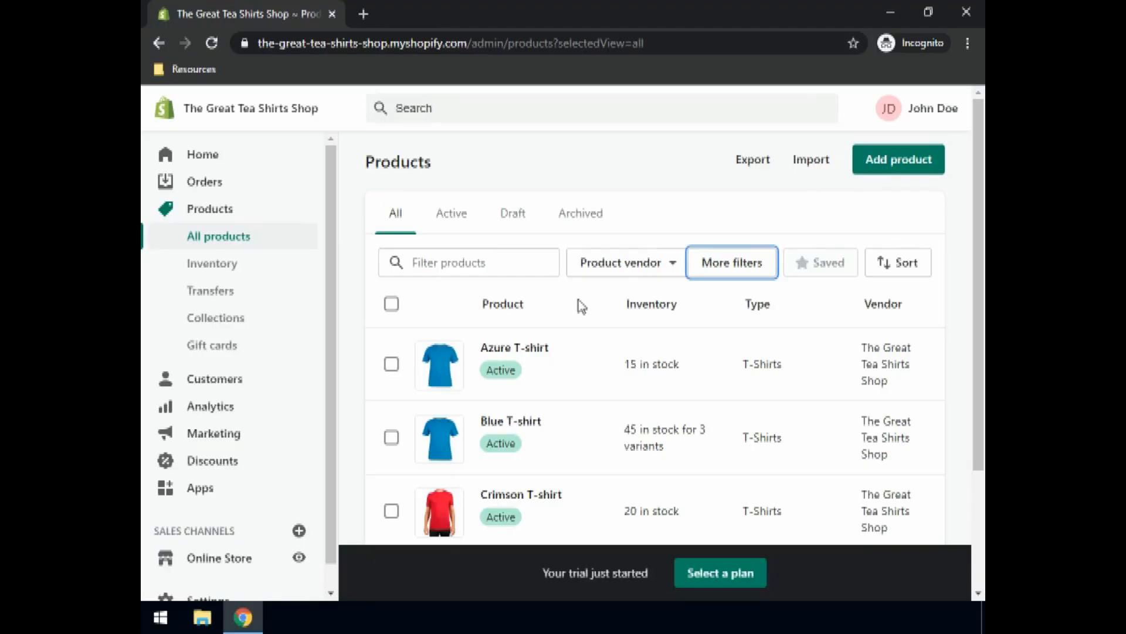
pyautogui.click(223, 235)
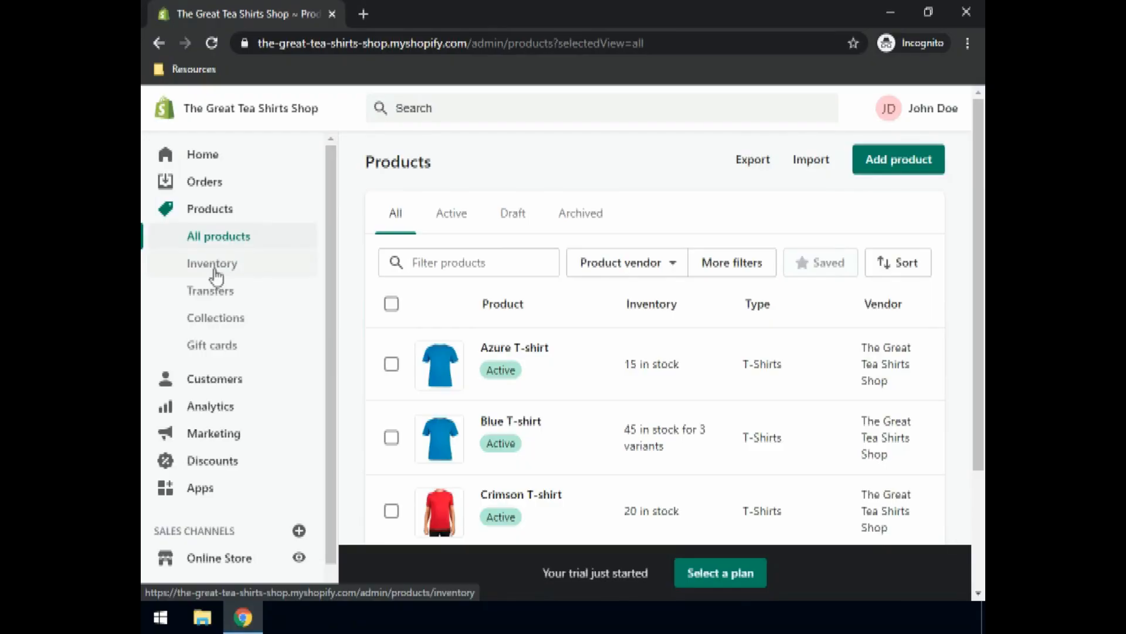
# Step: Open the Inventory page and review stock for the Red, Blue, Azure and Crimson T-shirts
pyautogui.click(212, 264)
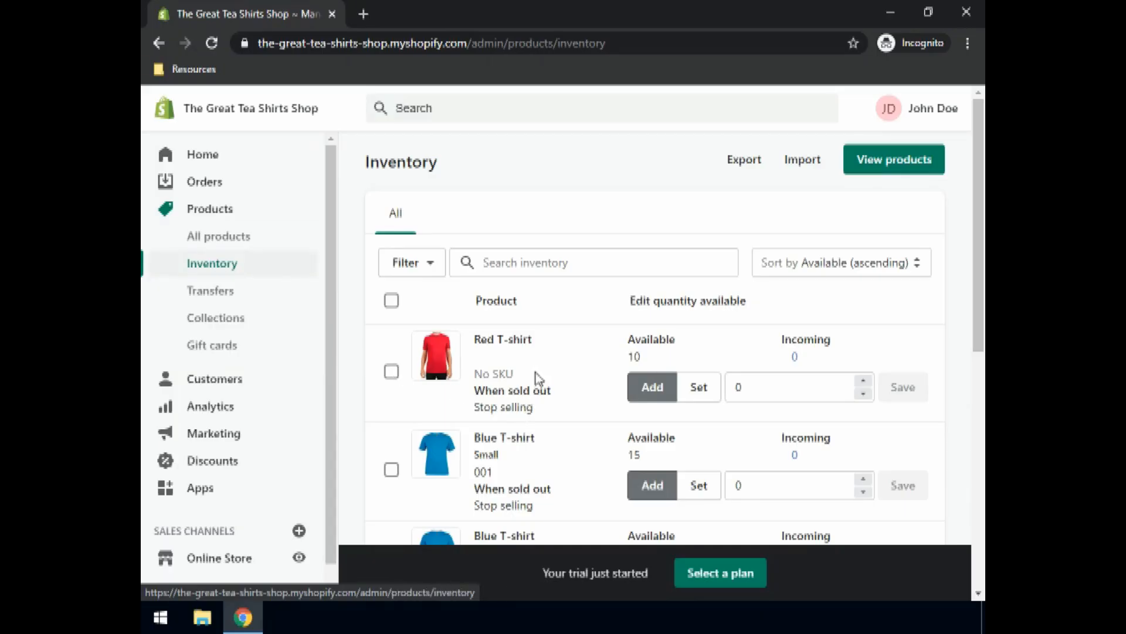
pyautogui.scroll(-2, 534, 320)
pyautogui.scroll(-4, 535, 306)
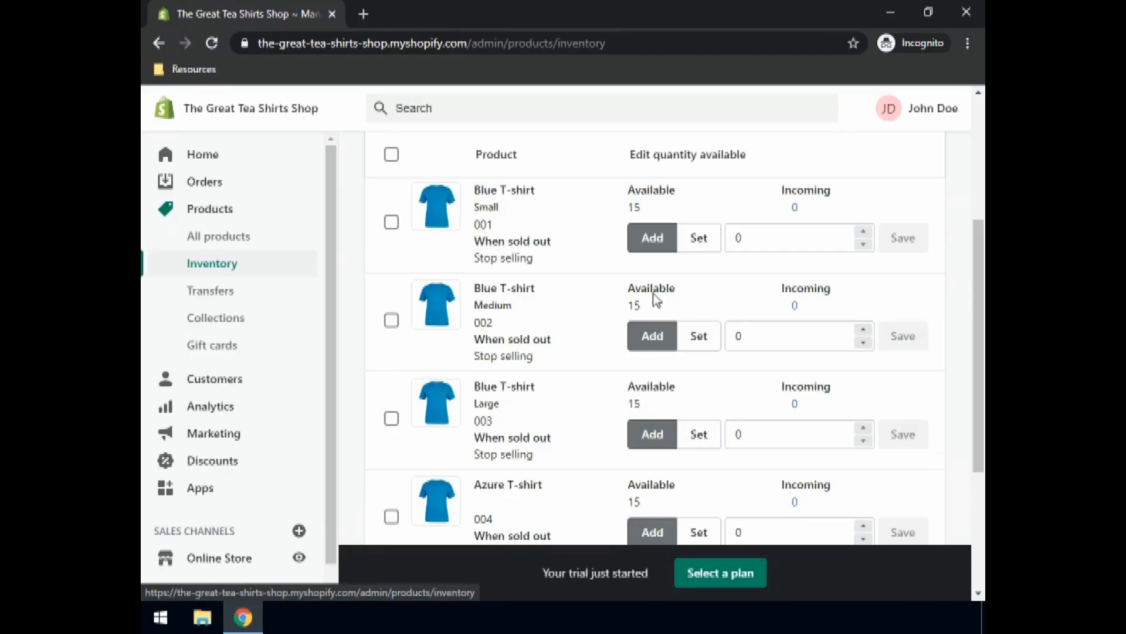
pyautogui.scroll(4, 648, 308)
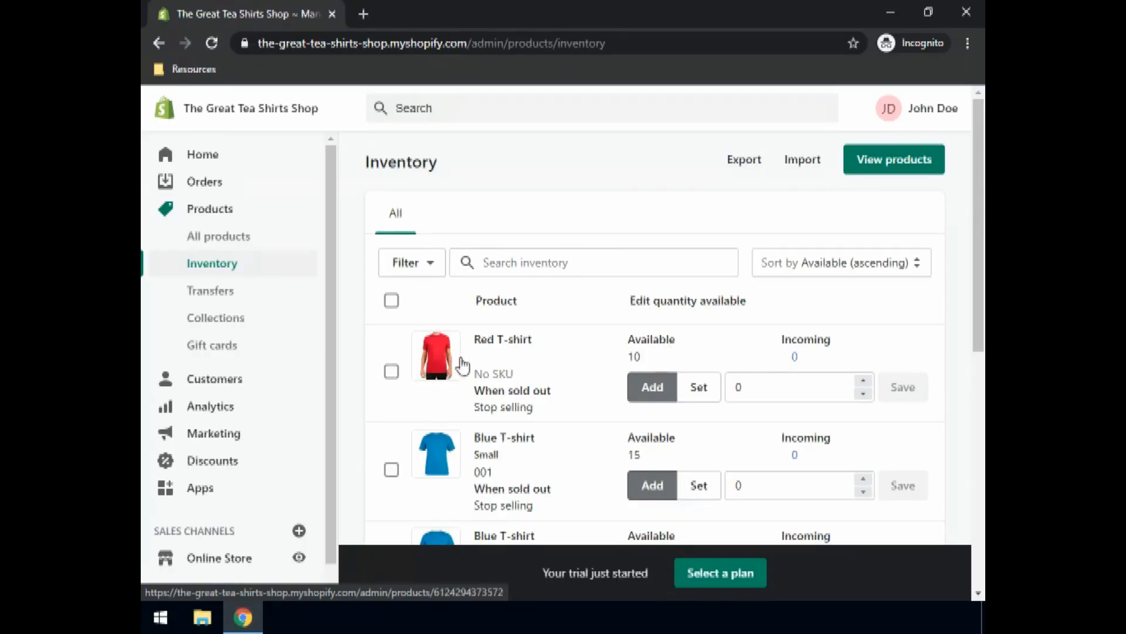
pyautogui.scroll(-5, 471, 353)
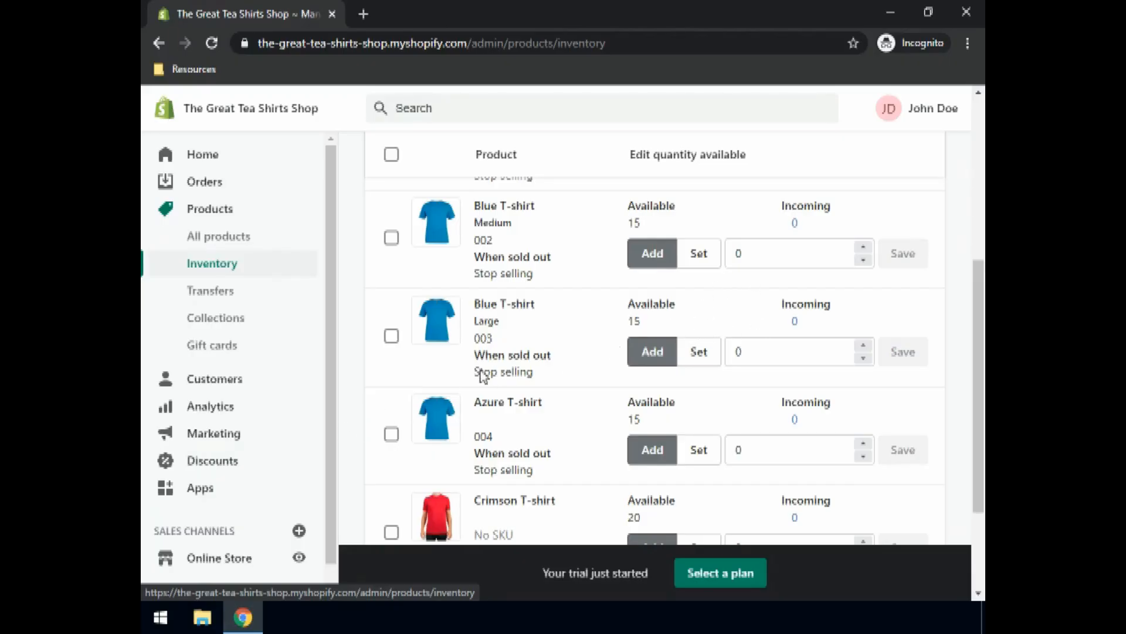
pyautogui.scroll(-3, 510, 355)
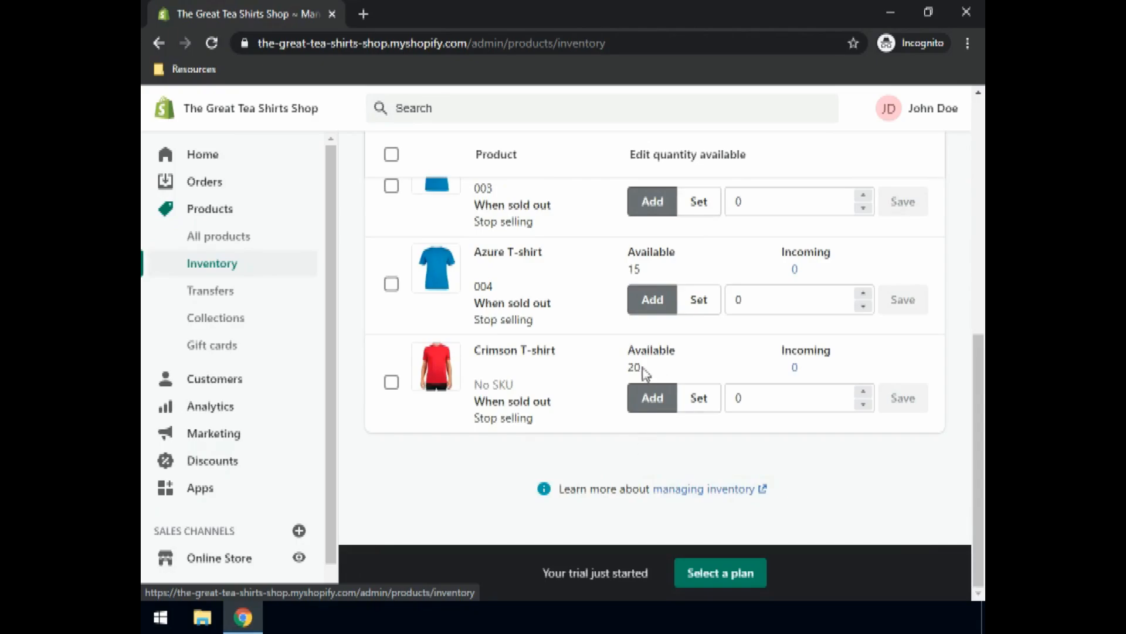
pyautogui.scroll(10, 663, 363)
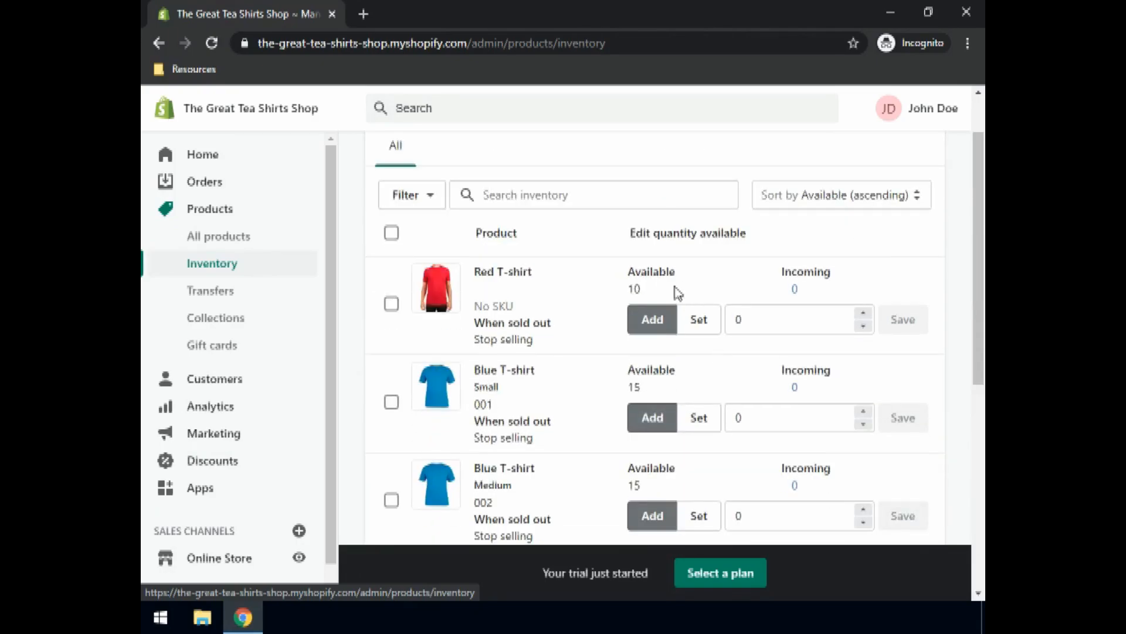
pyautogui.scroll(-2, 616, 352)
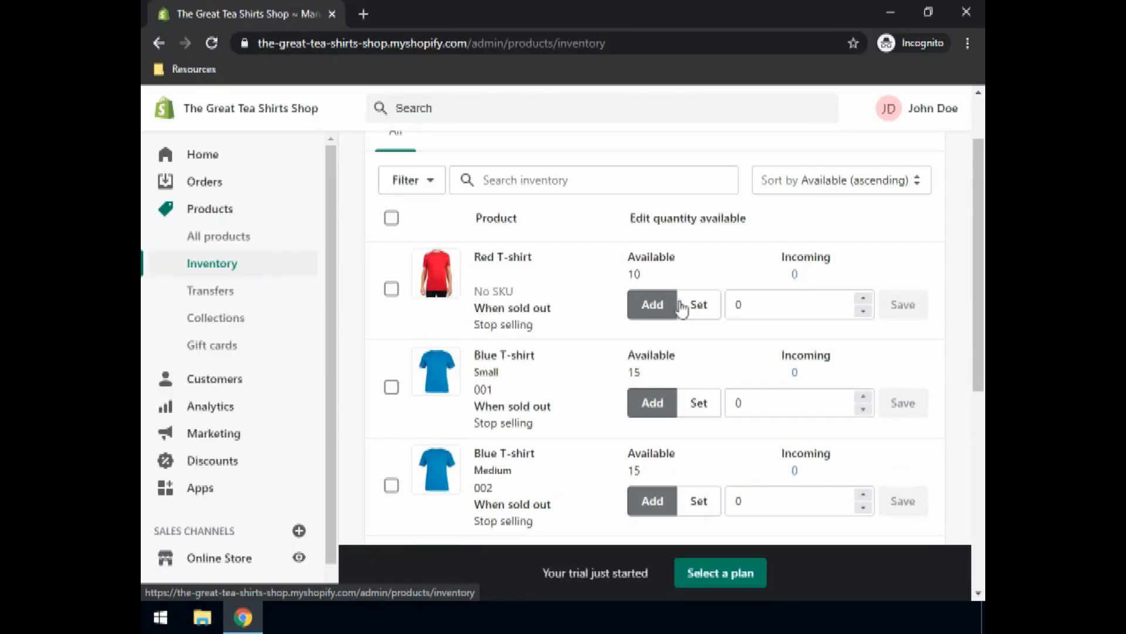
# Step: Set the Red T-shirt's available quantity to exactly 5 and save
pyautogui.click(699, 305)
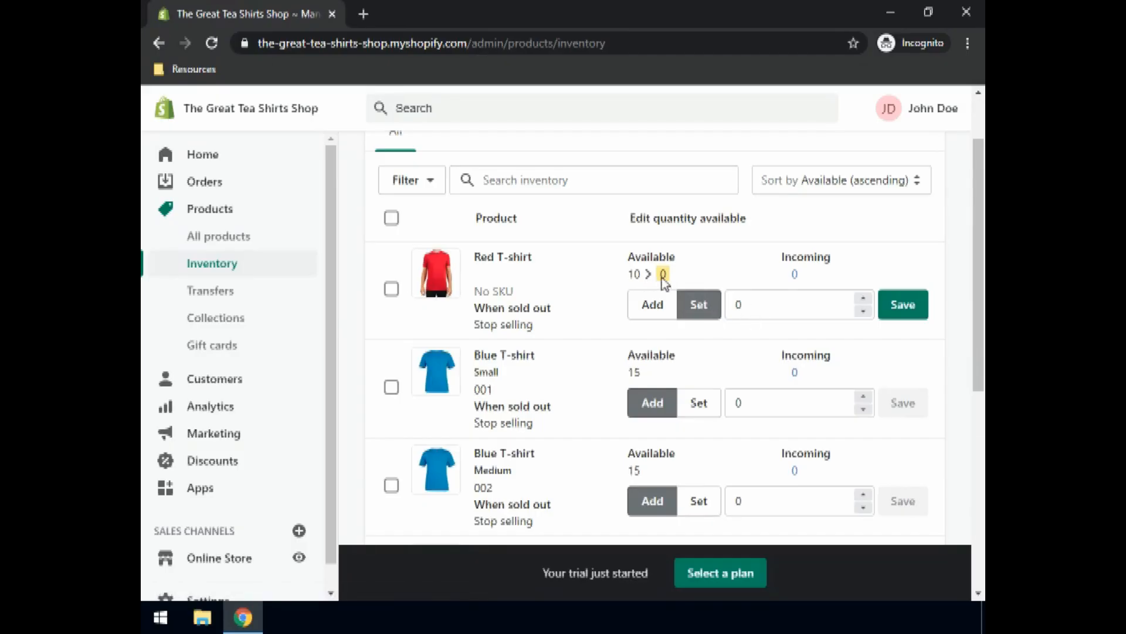
pyautogui.moveTo(734, 305); pyautogui.dragTo(755, 315)
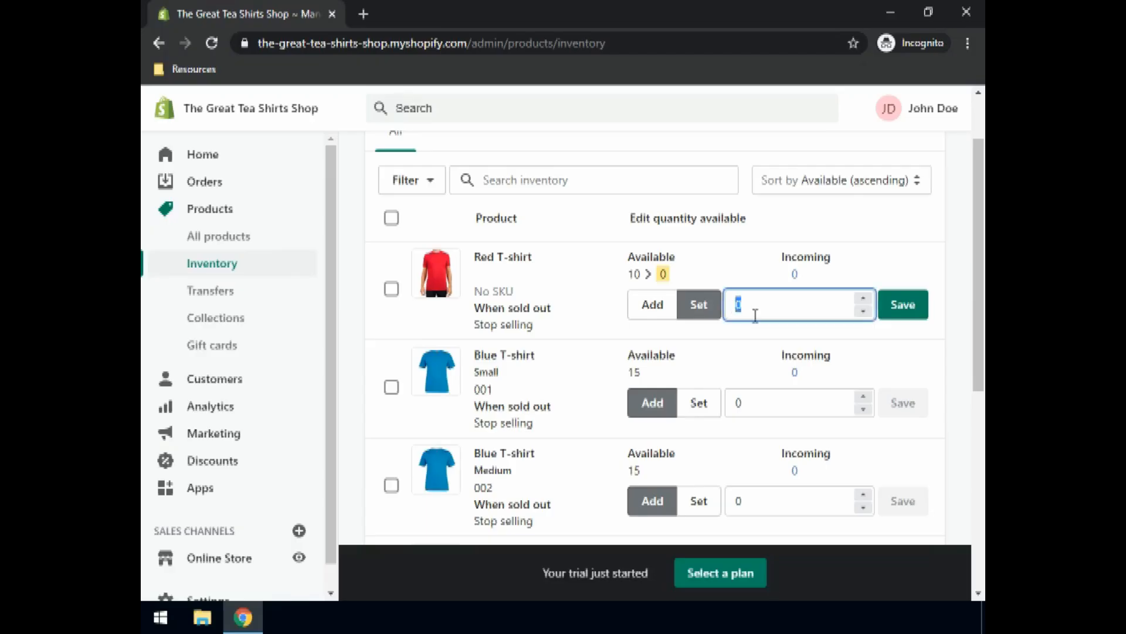
pyautogui.write('5')
pyautogui.click(913, 311)
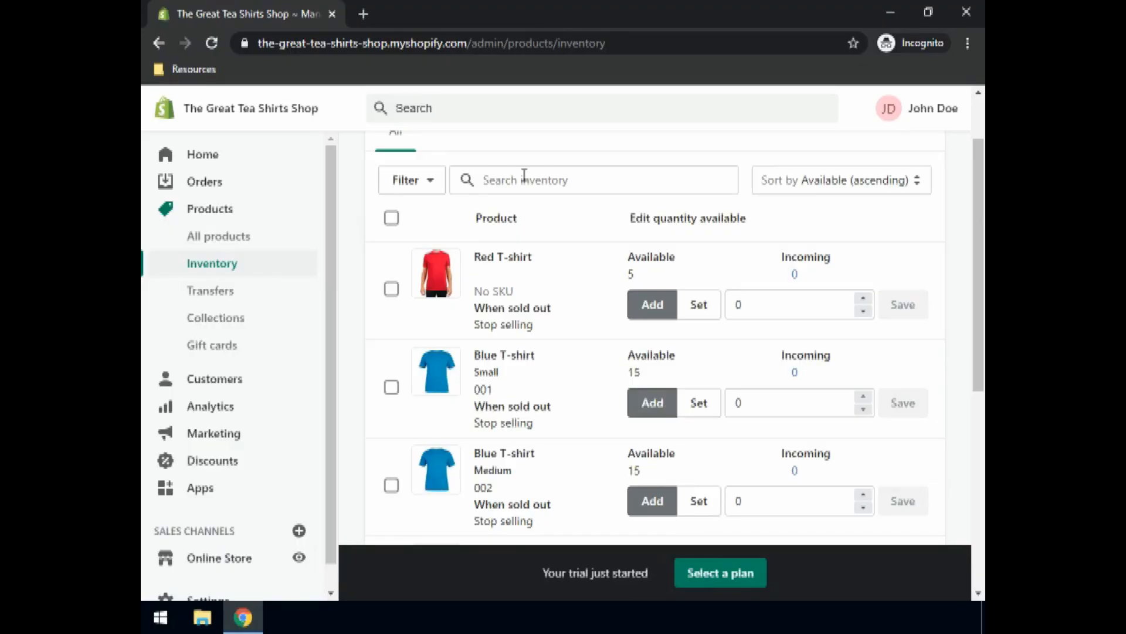
# Step: Search for Crimson, add 30 units to bring its stock to 50, then clear the search
pyautogui.click(509, 184)
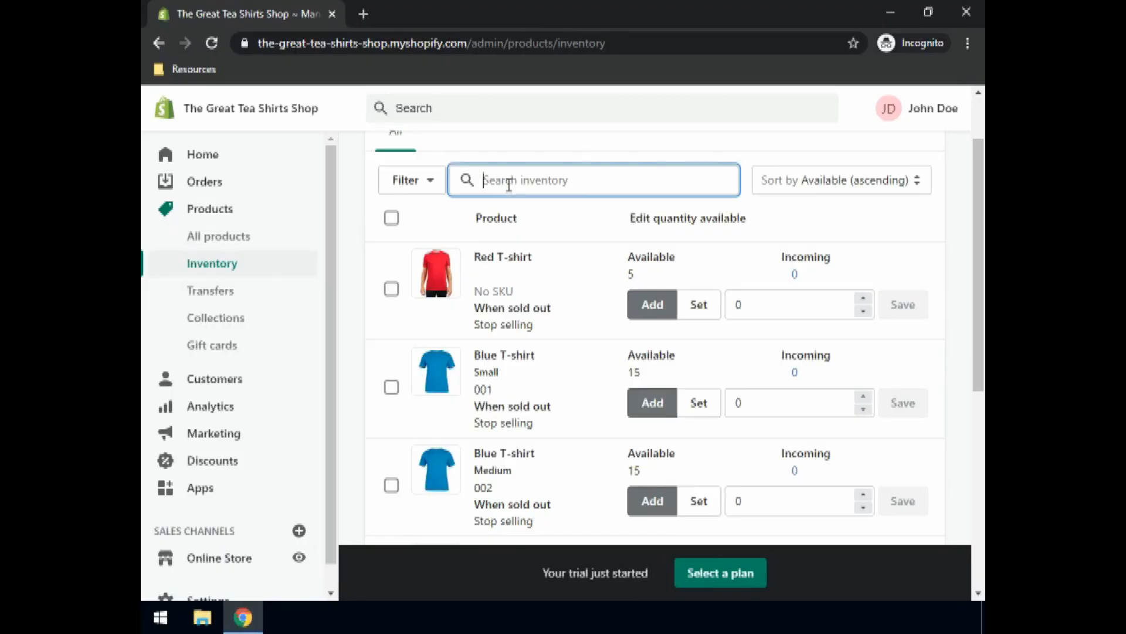
pyautogui.write('Crimson')
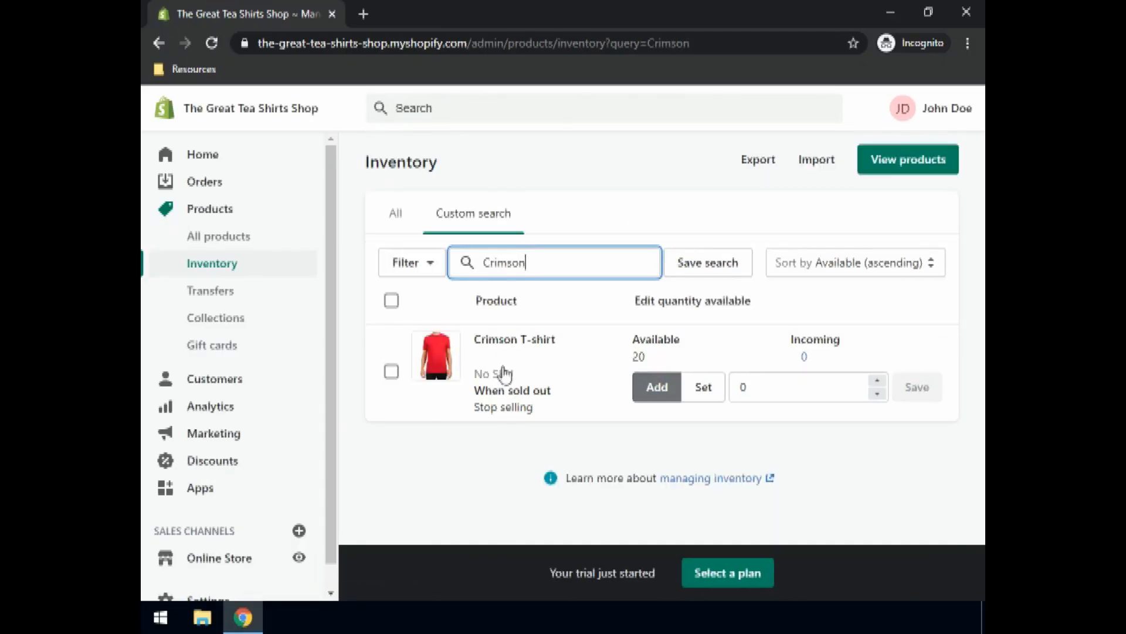
pyautogui.click(659, 394)
pyautogui.click(749, 387)
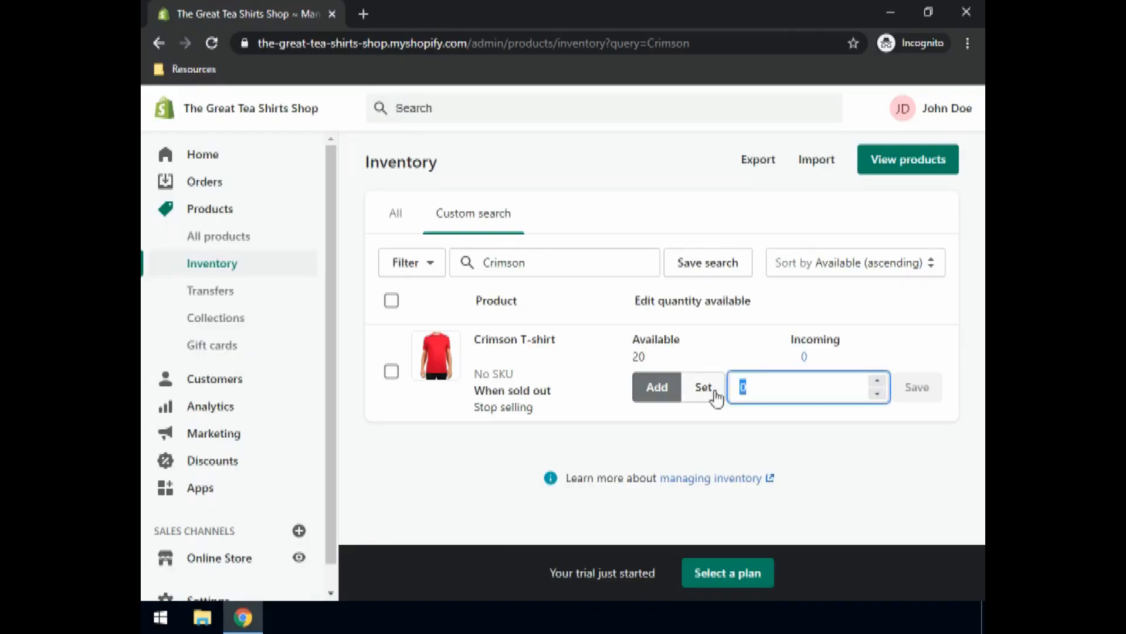
pyautogui.write('30')
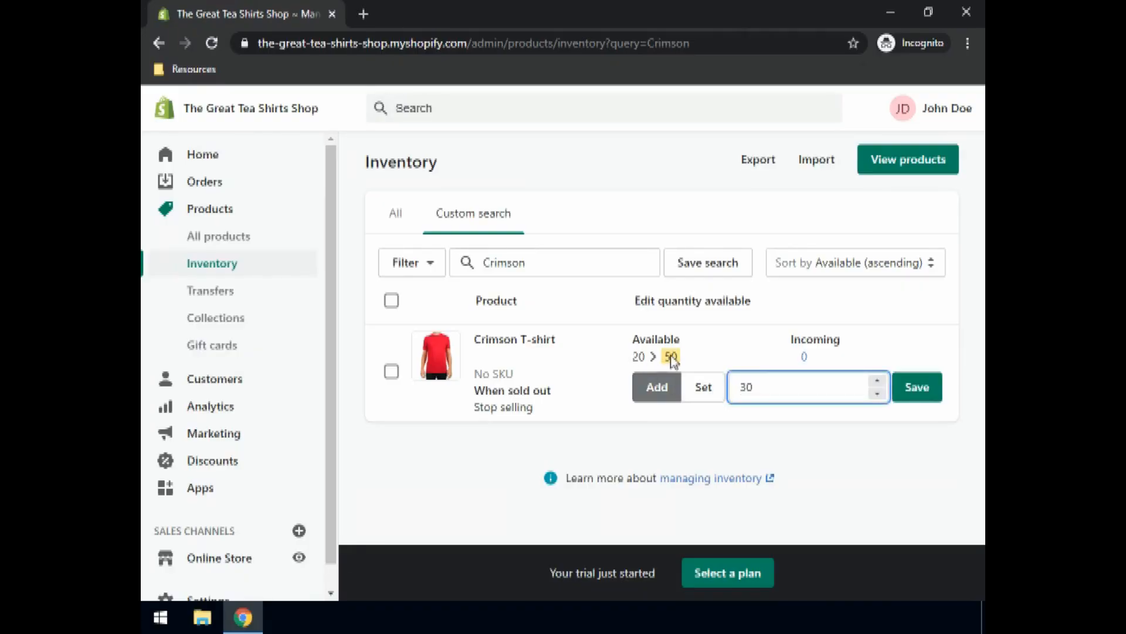
pyautogui.click(921, 393)
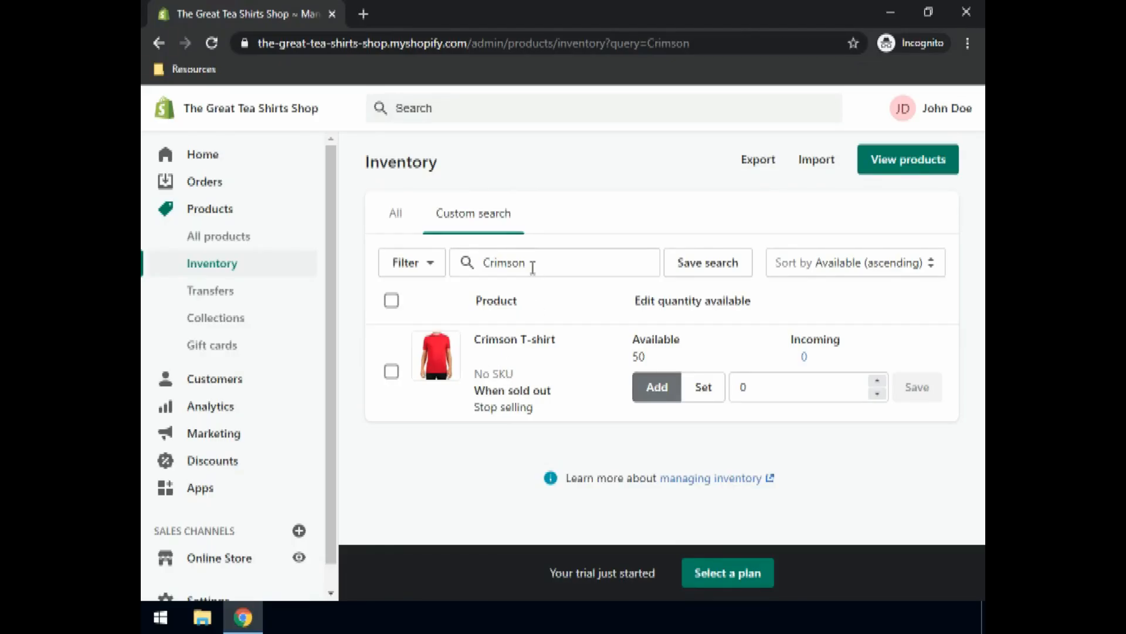
pyautogui.moveTo(532, 268); pyautogui.dragTo(501, 276)
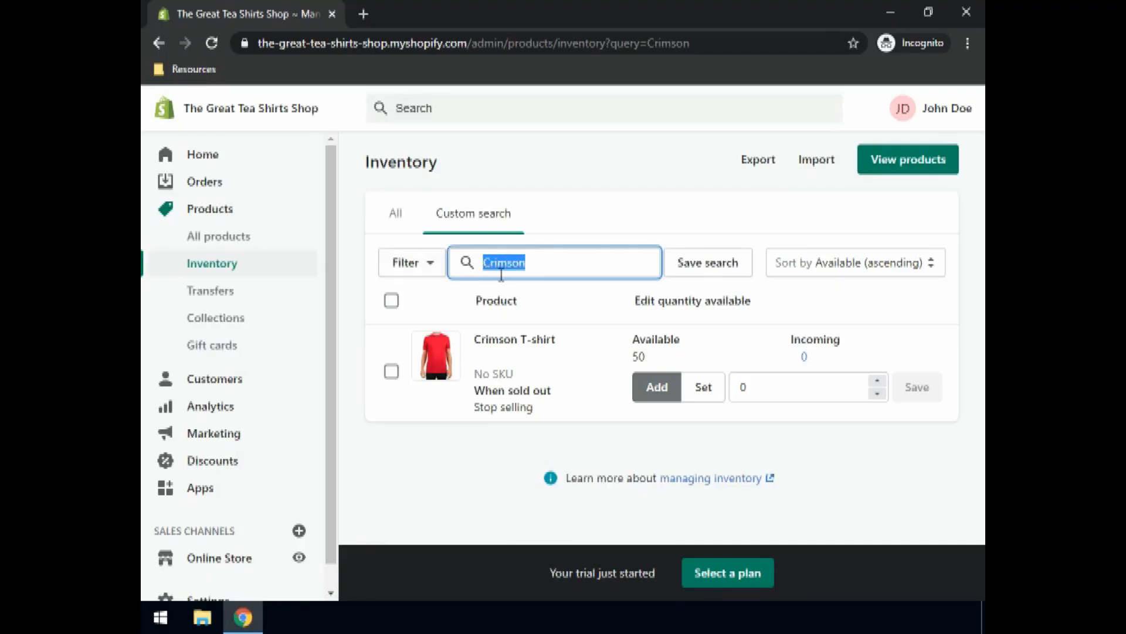
pyautogui.press('BackSpace')
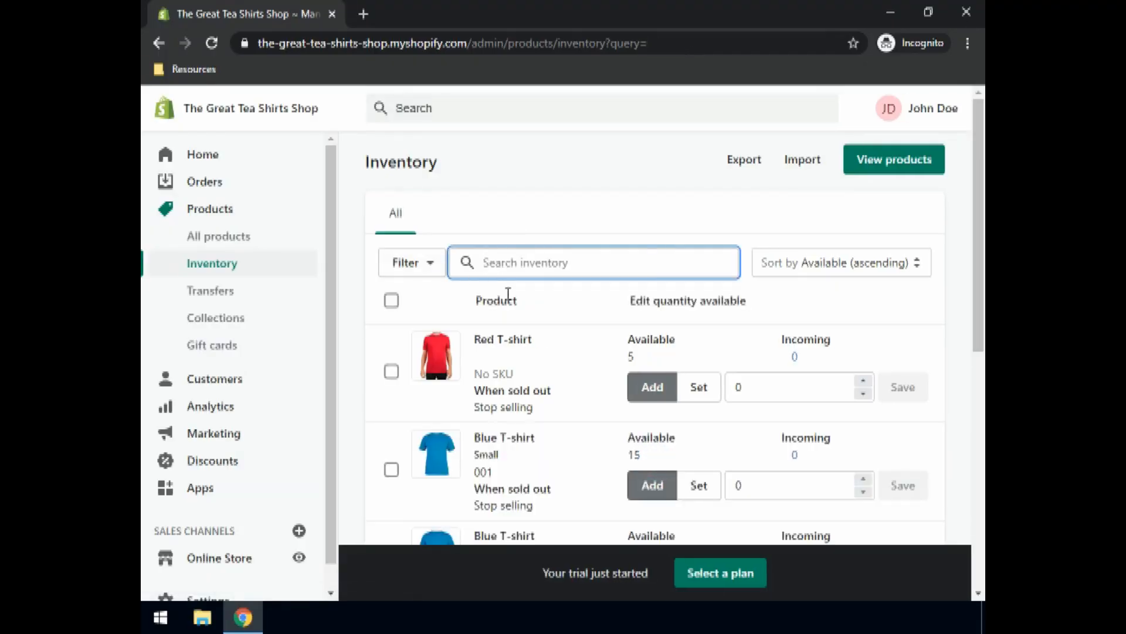
# Step: Select the Red T-shirt, enter SKU 005 in the bulk editor, save and return to Inventory
pyautogui.scroll(-3, 469, 390)
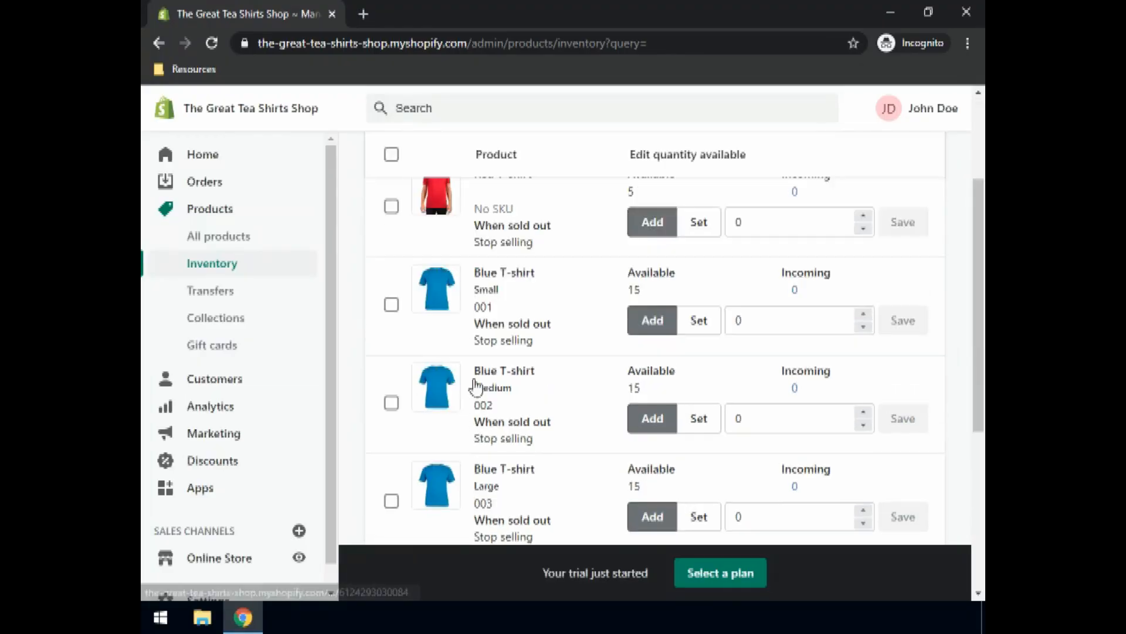
pyautogui.scroll(-4, 479, 393)
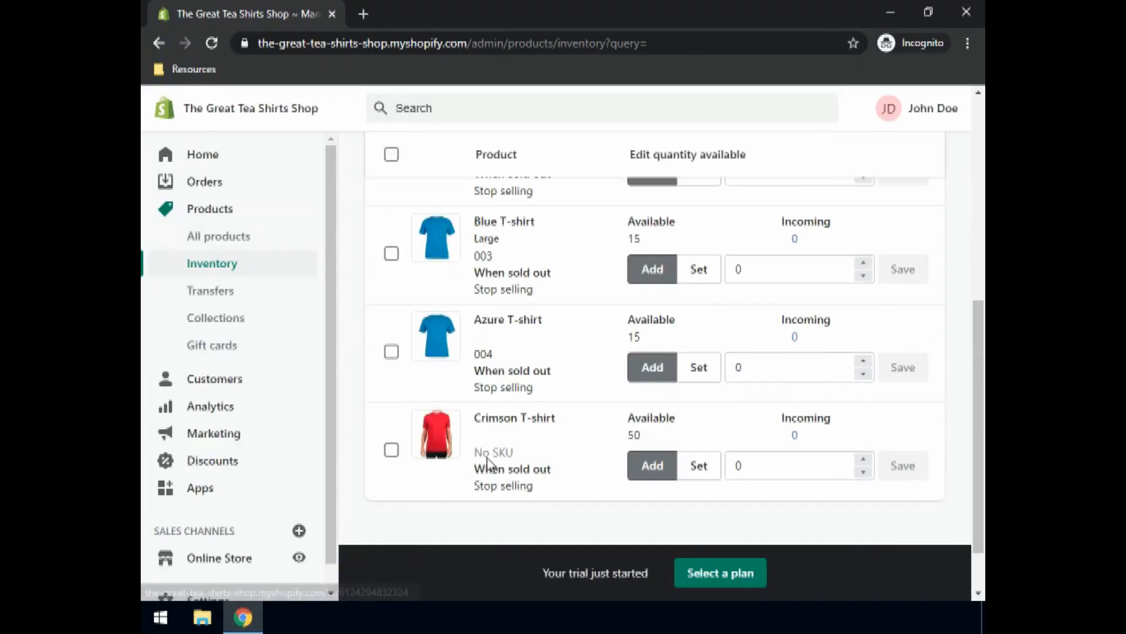
pyautogui.scroll(7, 523, 397)
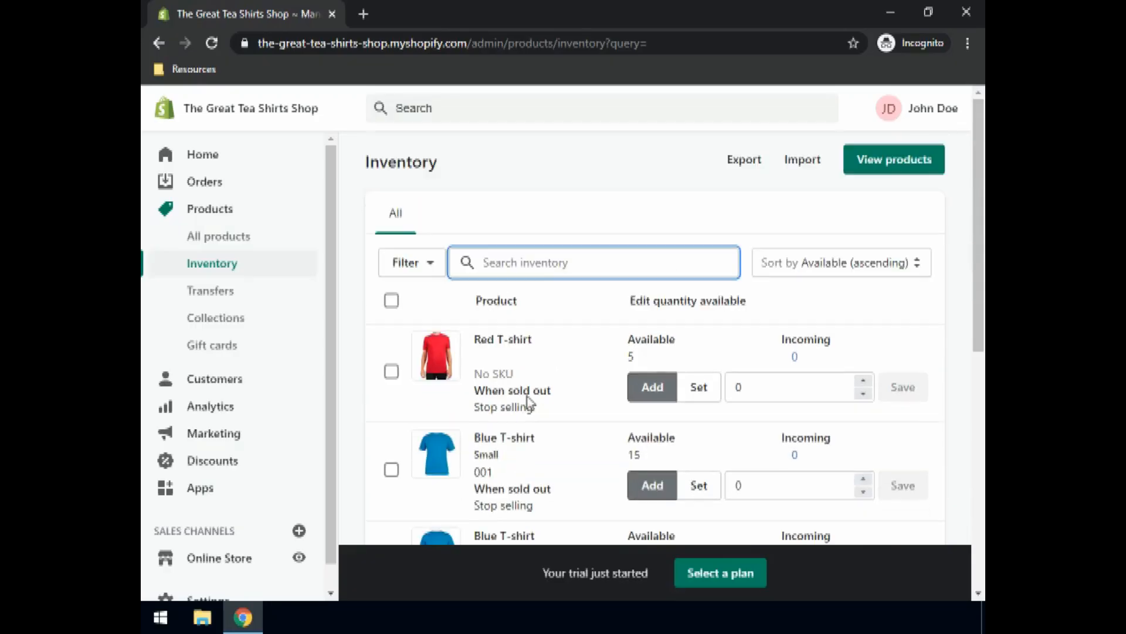
pyautogui.click(392, 374)
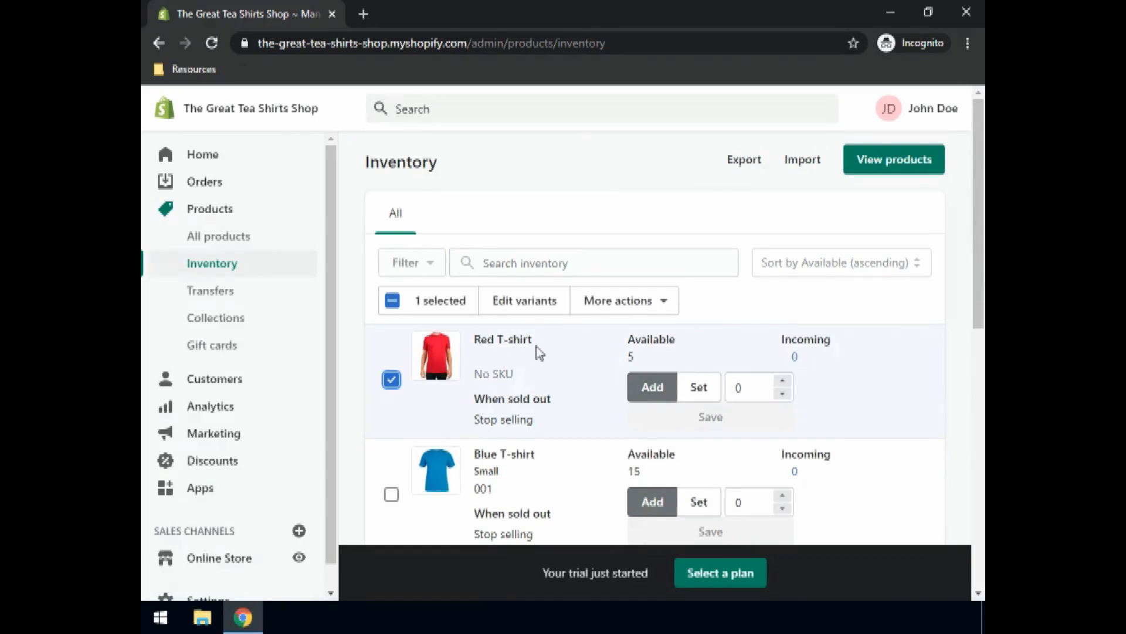
pyautogui.click(530, 307)
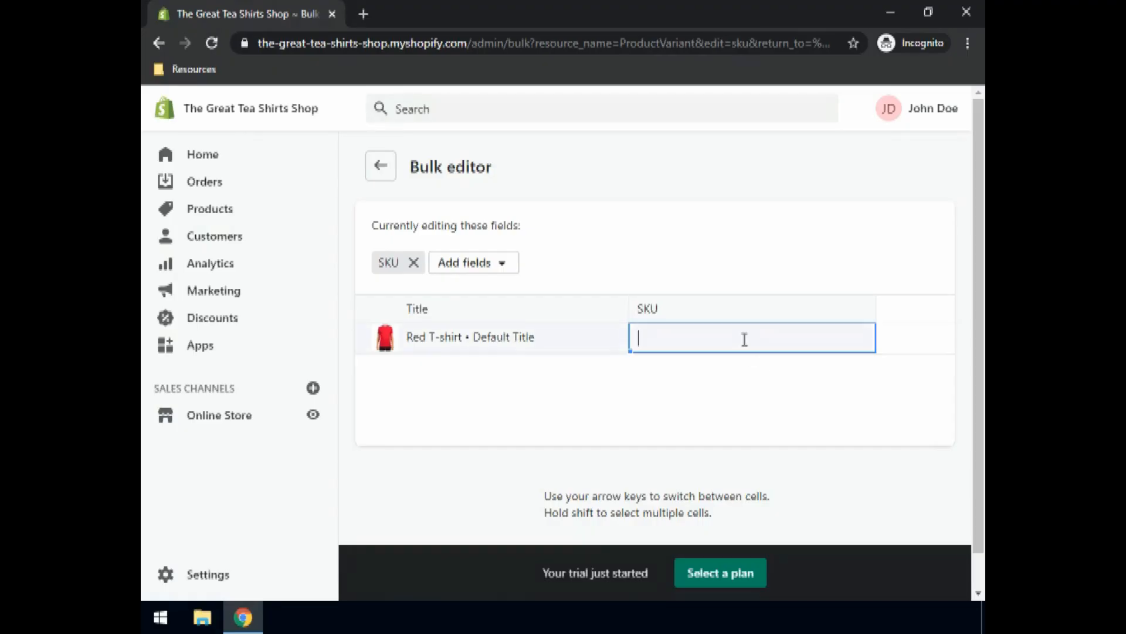
pyautogui.write('005')
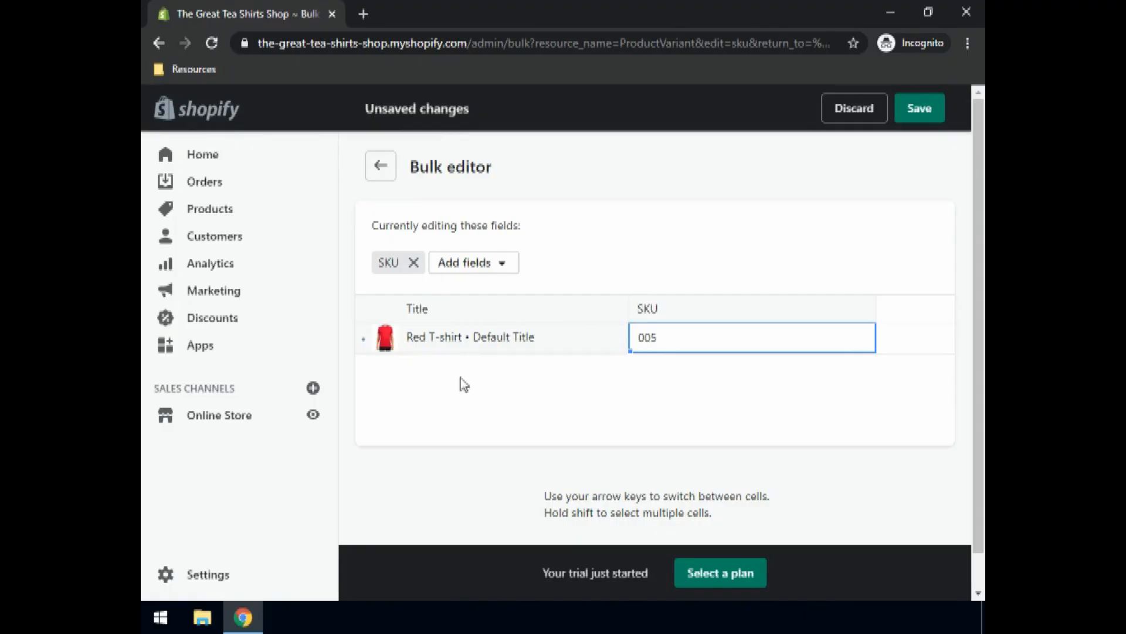
pyautogui.click(922, 111)
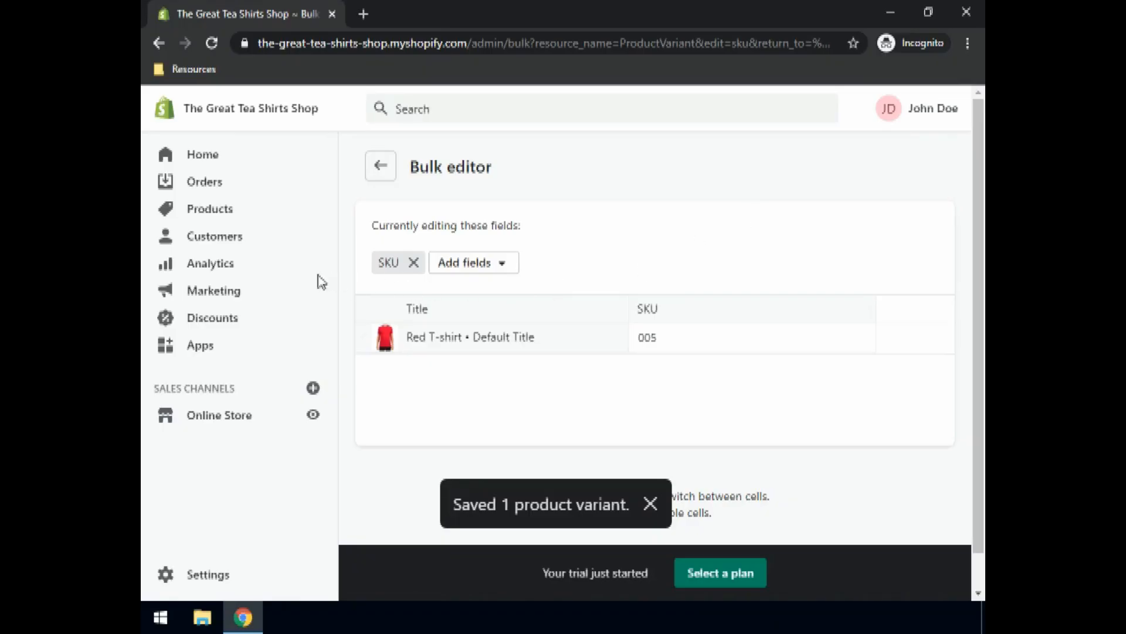
pyautogui.click(379, 166)
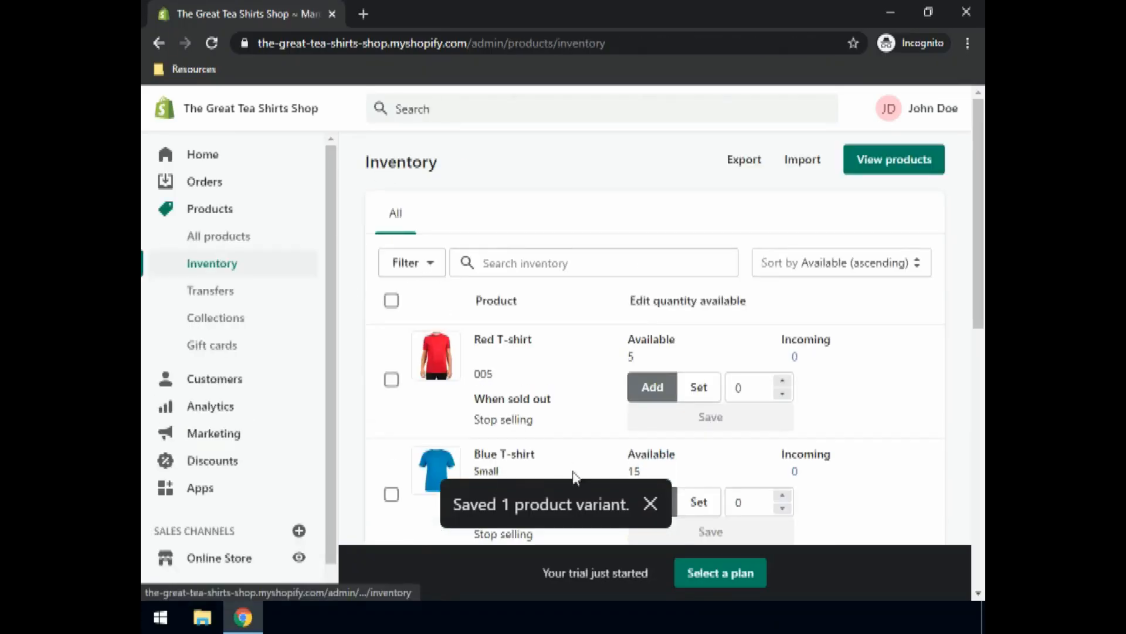
# Step: Select the Crimson T-shirt, enter SKU 006 in the bulk editor, save and return to Inventory
pyautogui.scroll(-3, 573, 416)
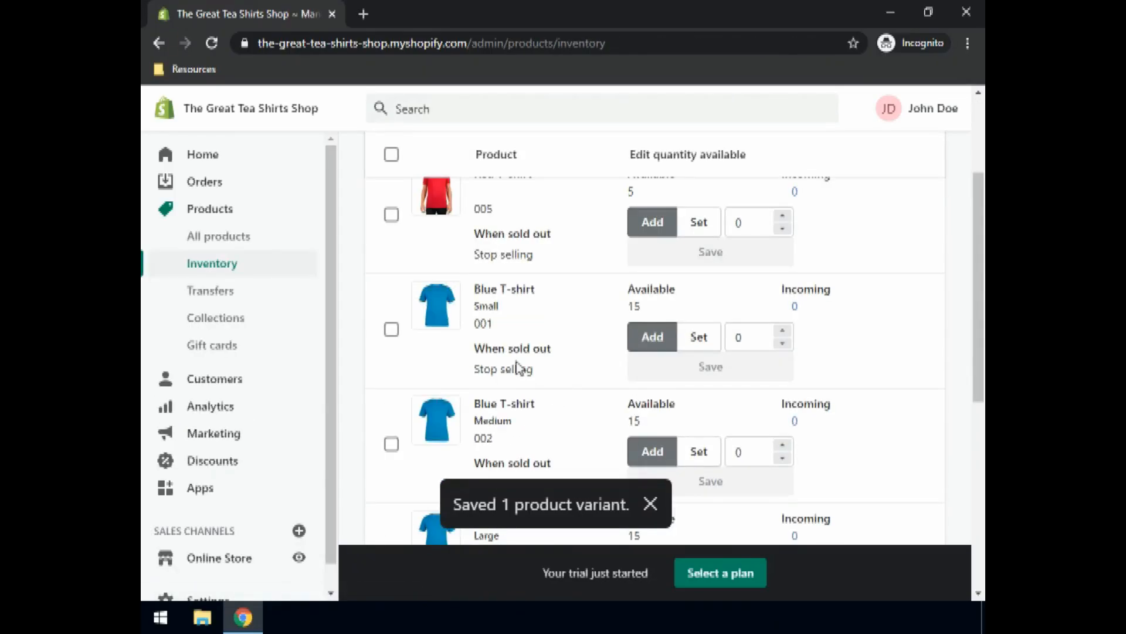
pyautogui.scroll(-4, 522, 368)
pyautogui.scroll(-3, 521, 369)
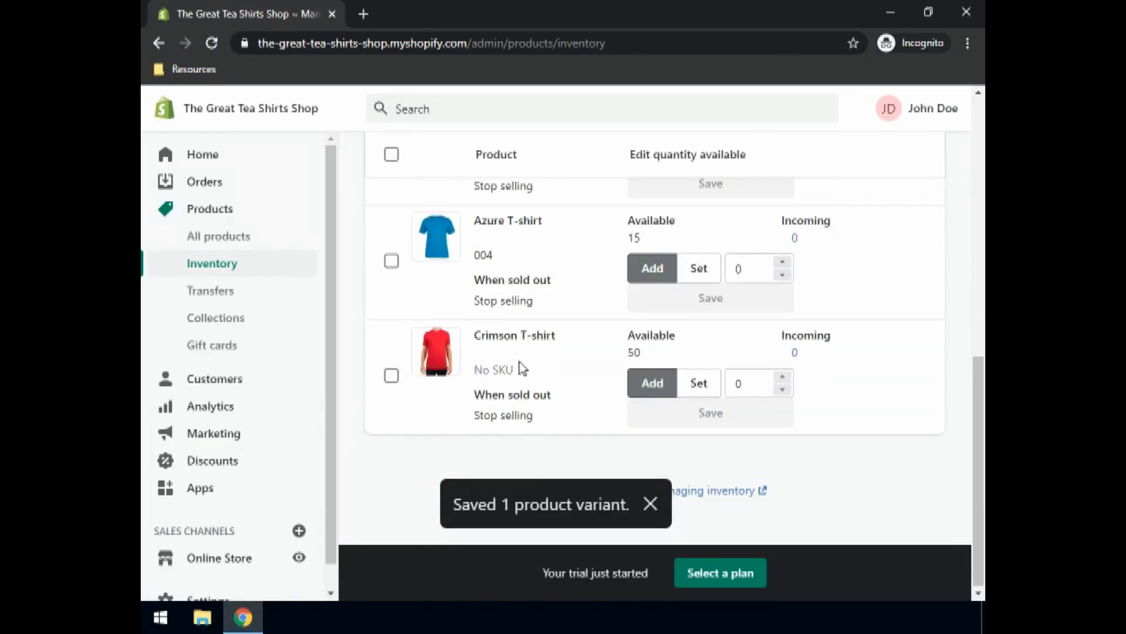
pyautogui.click(392, 377)
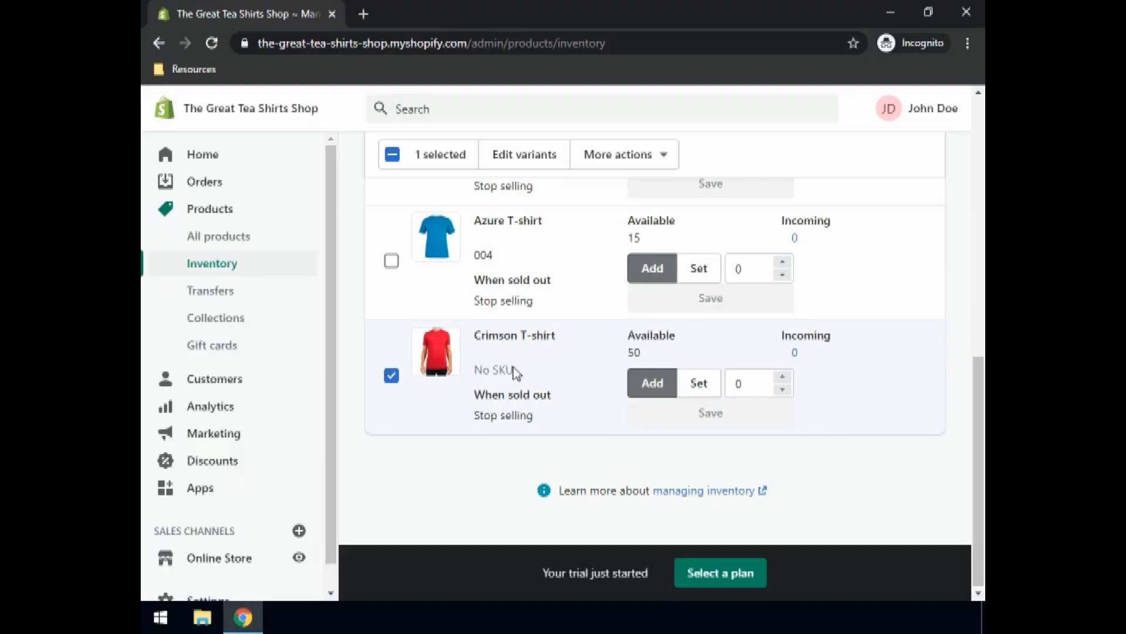
pyautogui.scroll(12, 516, 369)
pyautogui.click(536, 302)
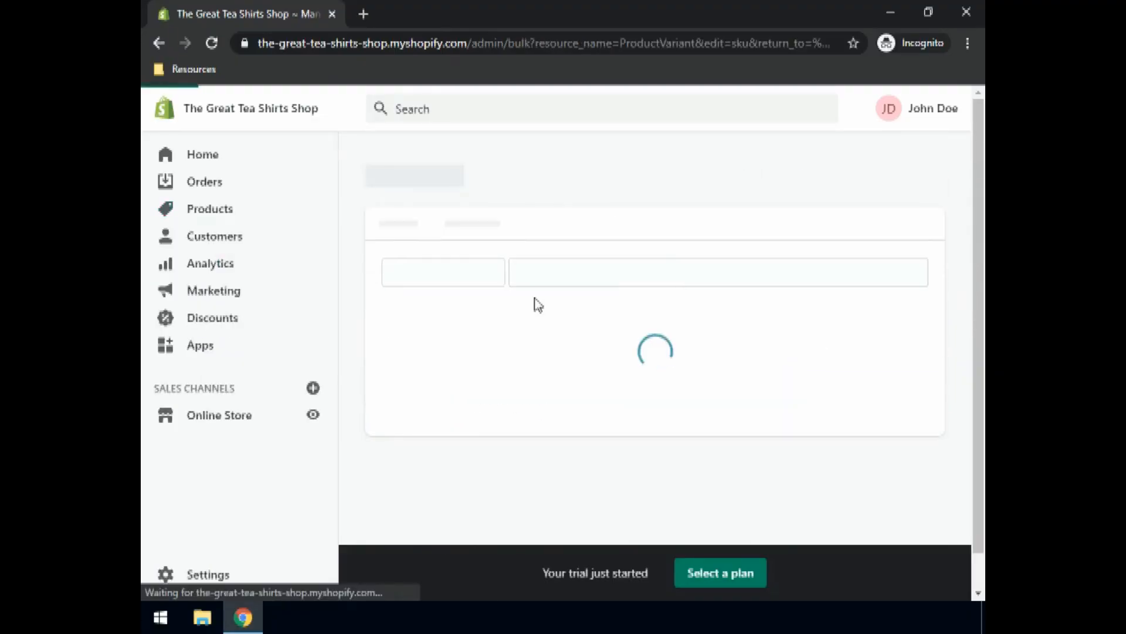
pyautogui.write('006')
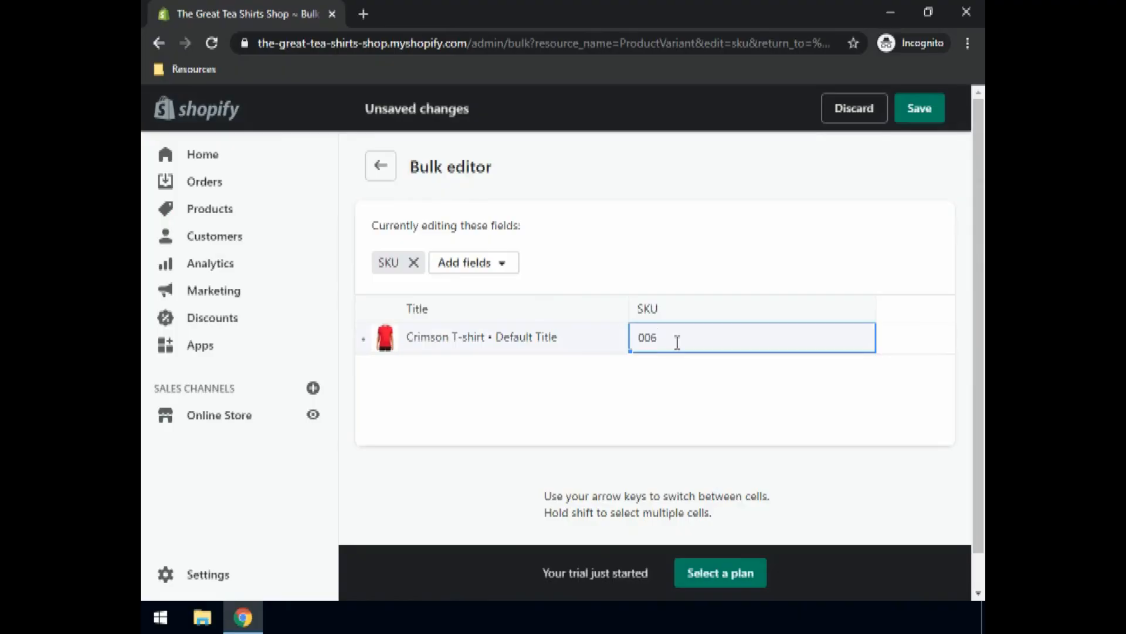
pyautogui.click(915, 111)
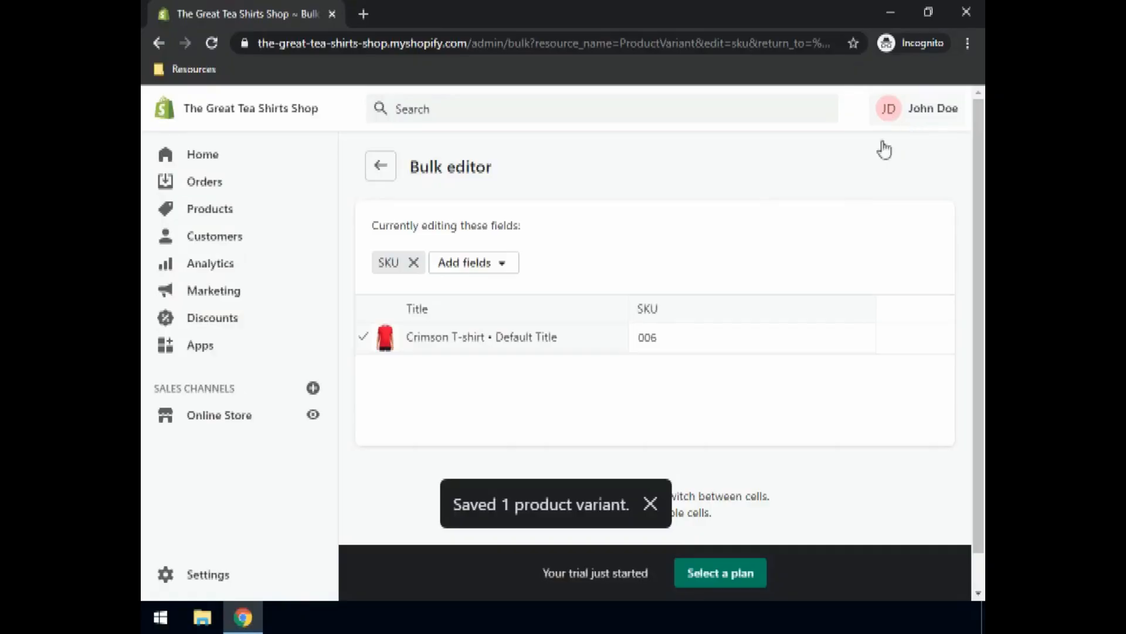
pyautogui.click(381, 167)
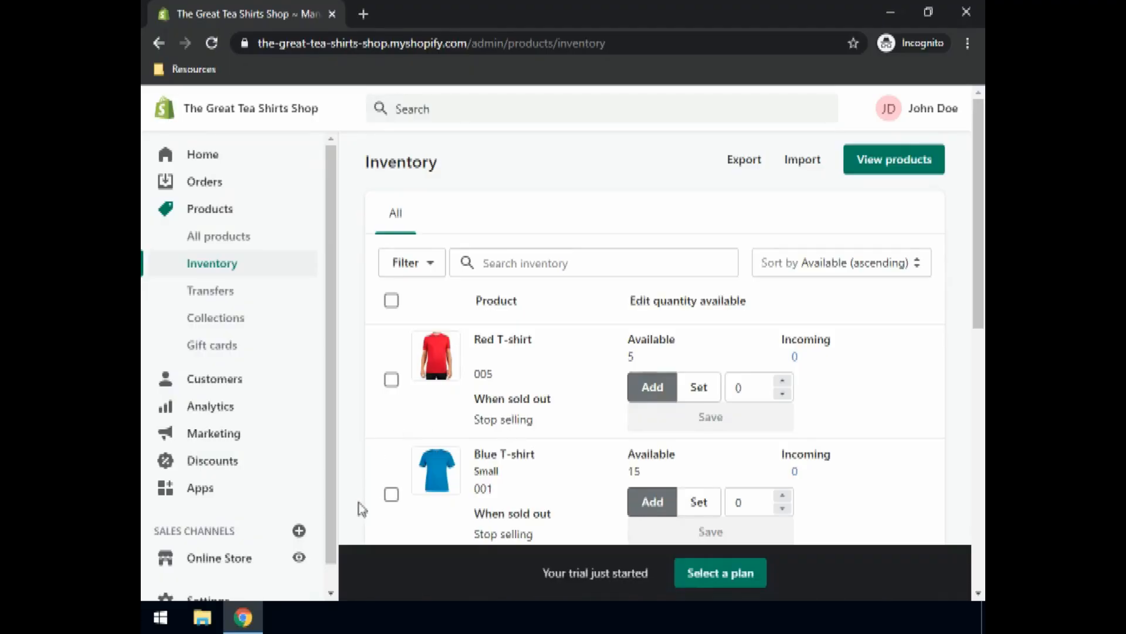
# Step: Open the Red T-shirt in the bulk editor and add a Country of origin column
pyautogui.click(391, 383)
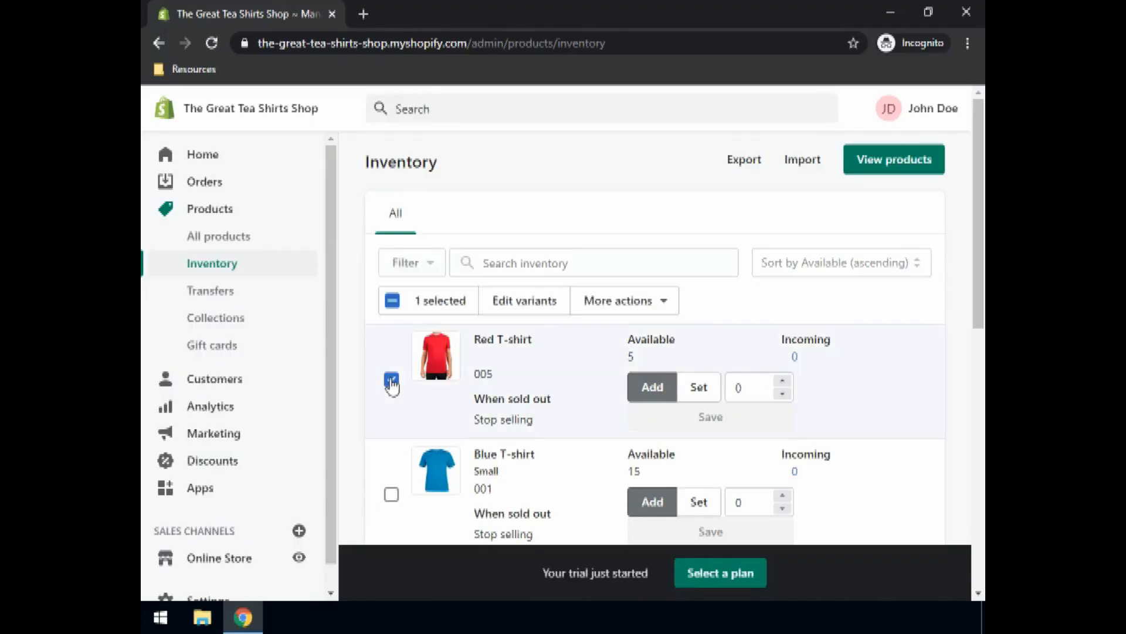
pyautogui.click(532, 296)
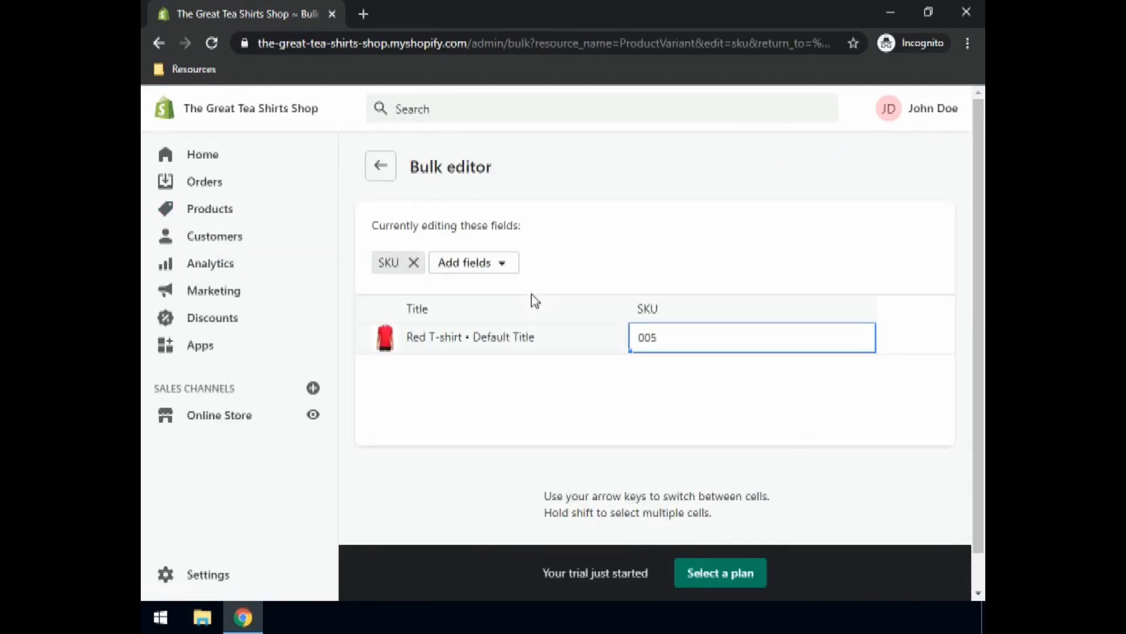
pyautogui.click(504, 262)
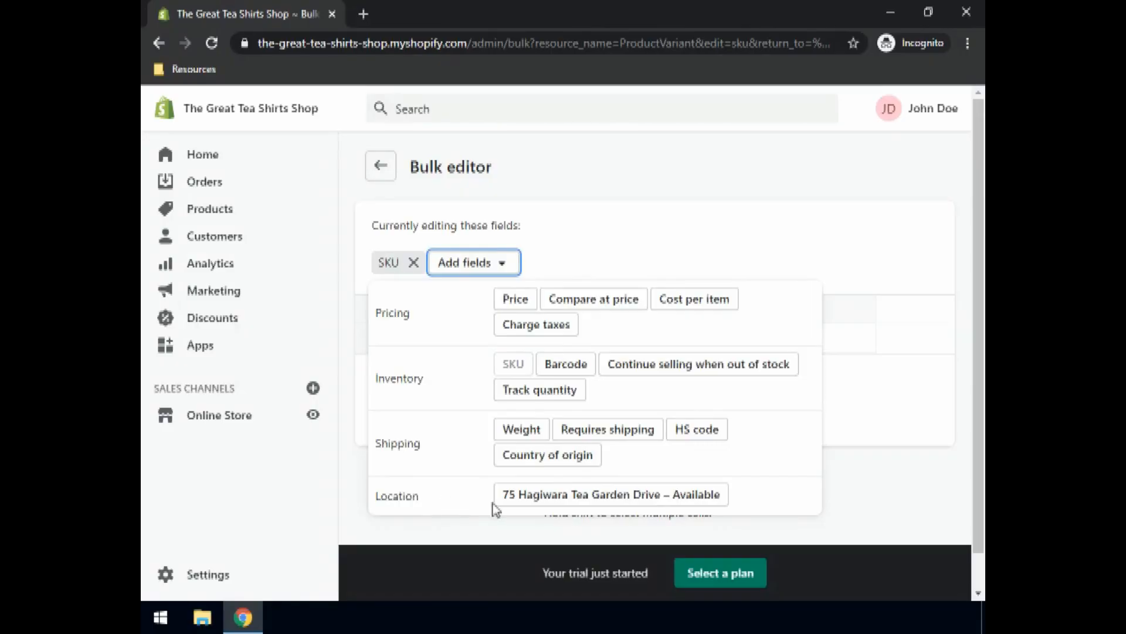
pyautogui.click(544, 457)
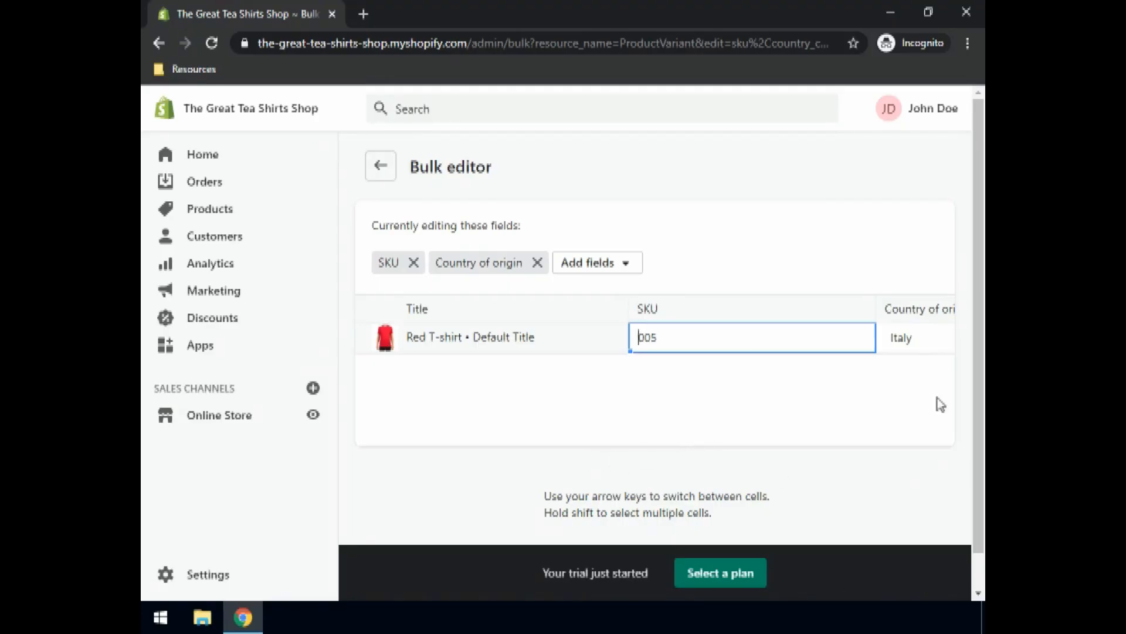
# Step: Change the Red T-shirt's country of origin to Ireland, save, and return to Inventory
pyautogui.click(931, 343)
pyautogui.click(922, 340)
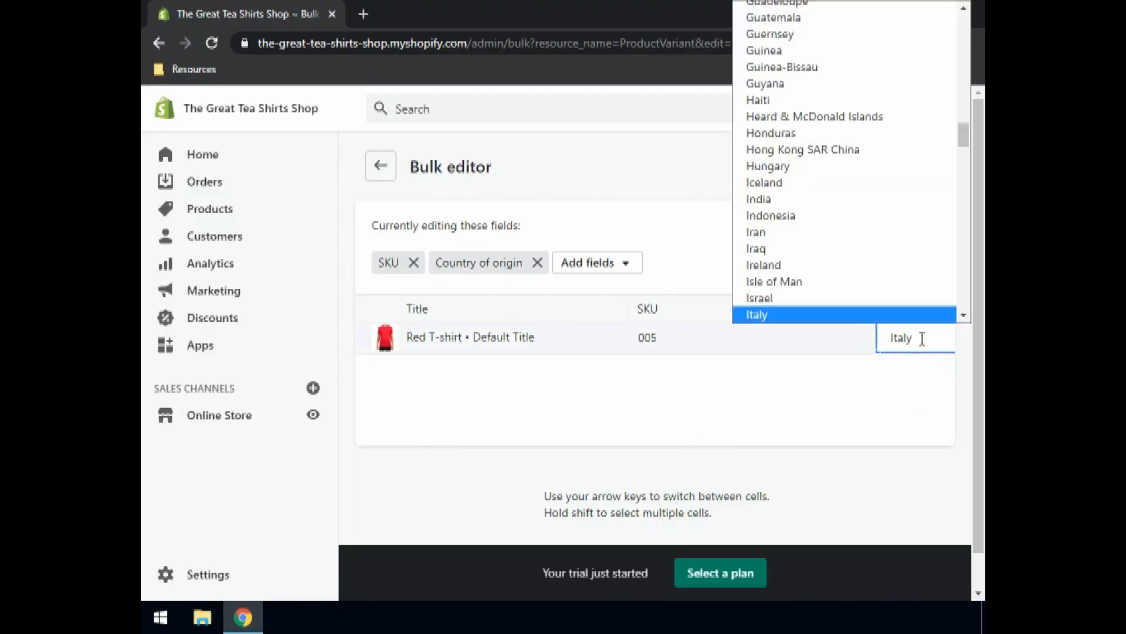
pyautogui.click(922, 339)
pyautogui.click(922, 340)
pyautogui.press('Up')
pyautogui.press('Up')
pyautogui.press('Return')
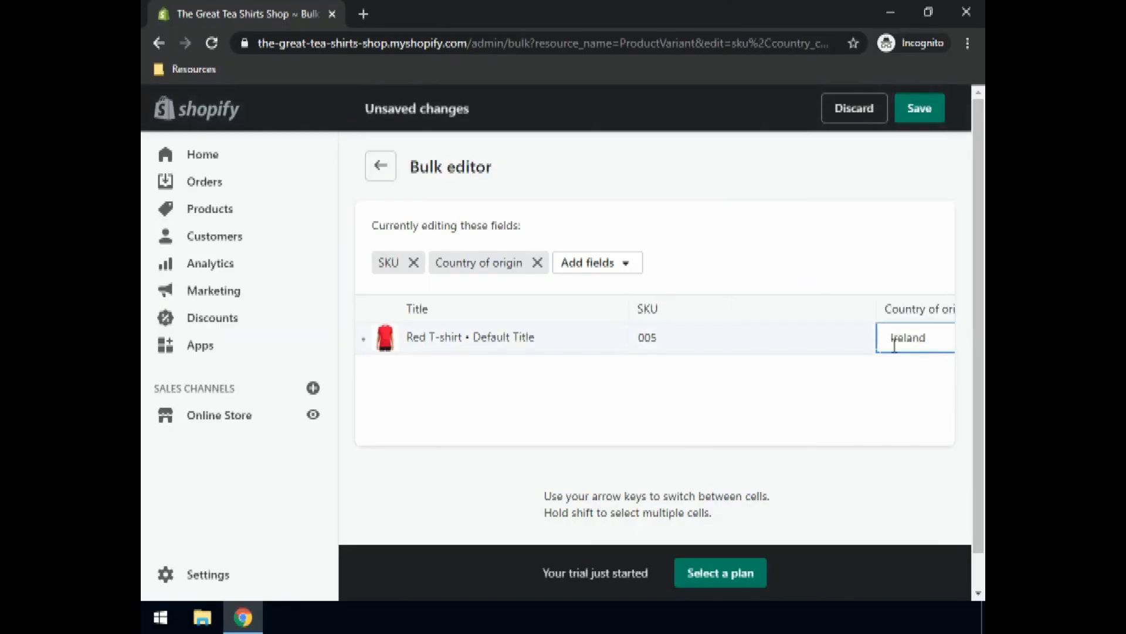
pyautogui.click(919, 113)
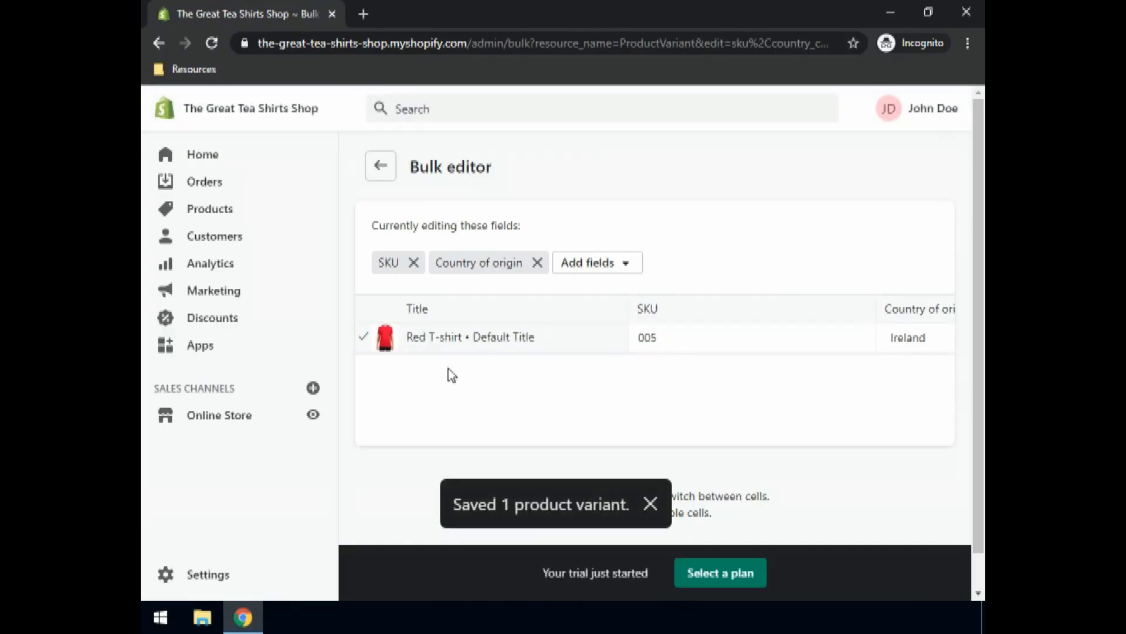
pyautogui.click(390, 171)
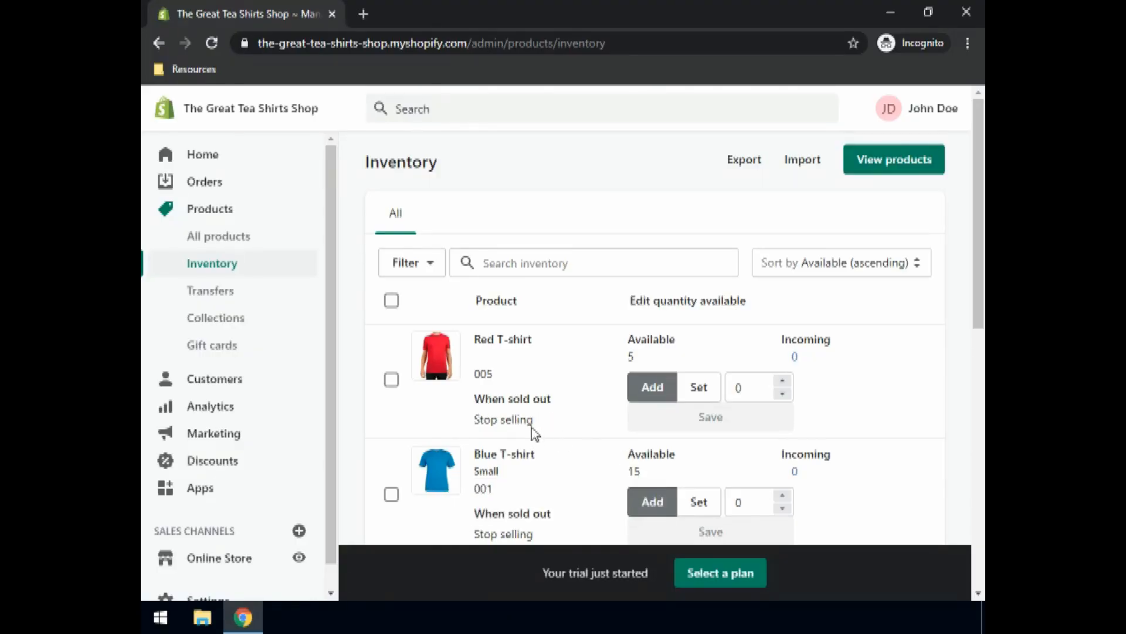
# Step: Apply 'Continue selling when out of stock' to the Red T-shirt, then deselect its row
pyautogui.scroll(-1, 568, 369)
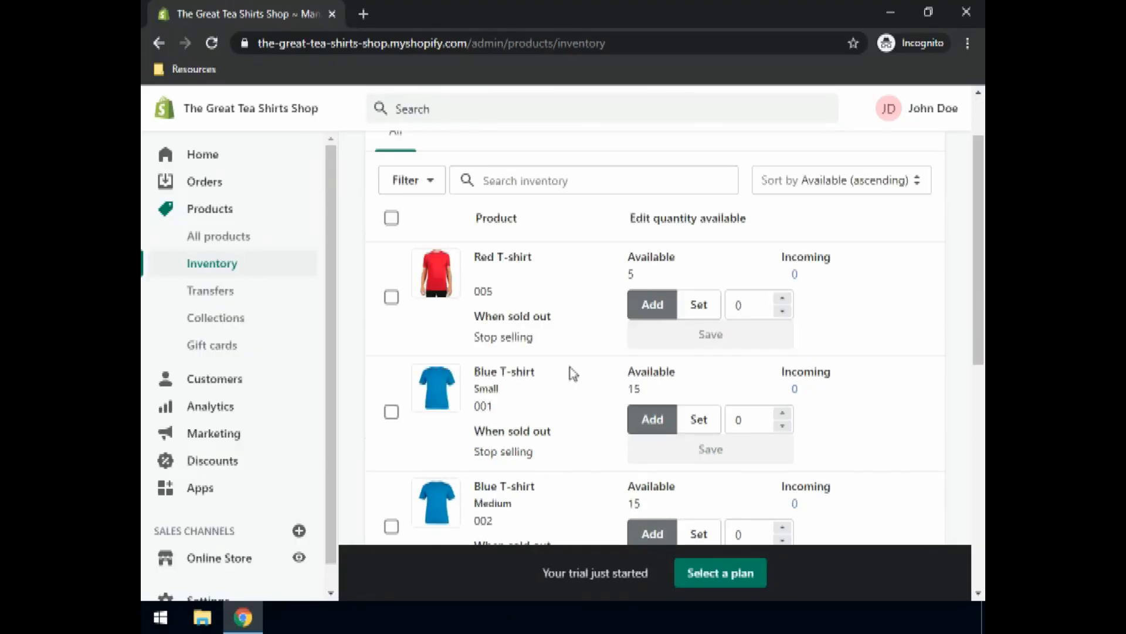
pyautogui.scroll(1, 569, 371)
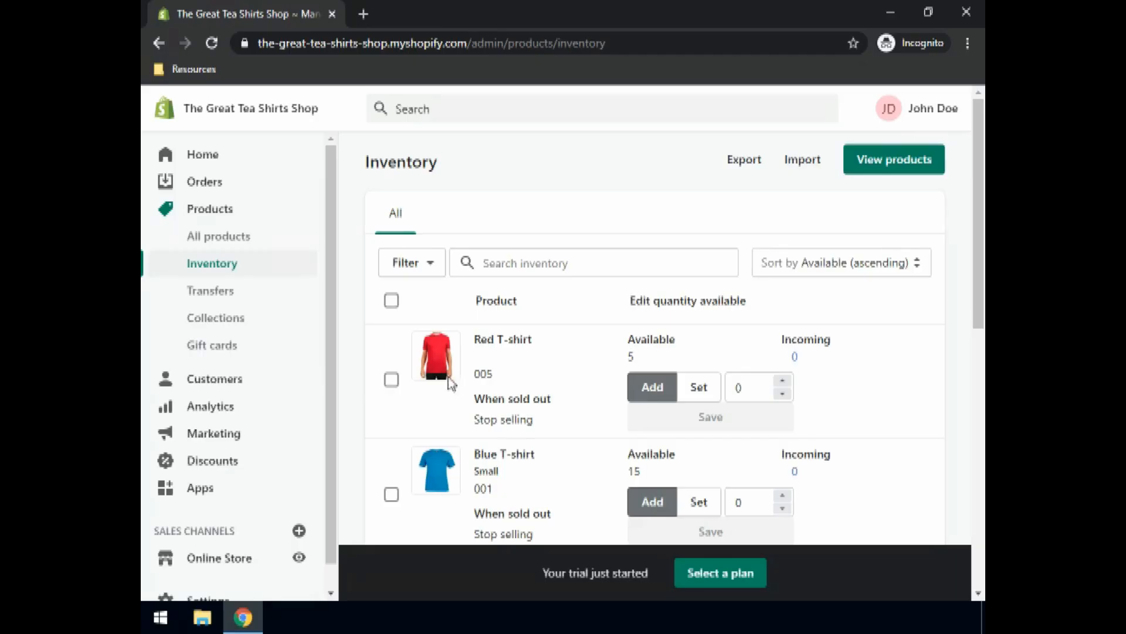
pyautogui.click(391, 382)
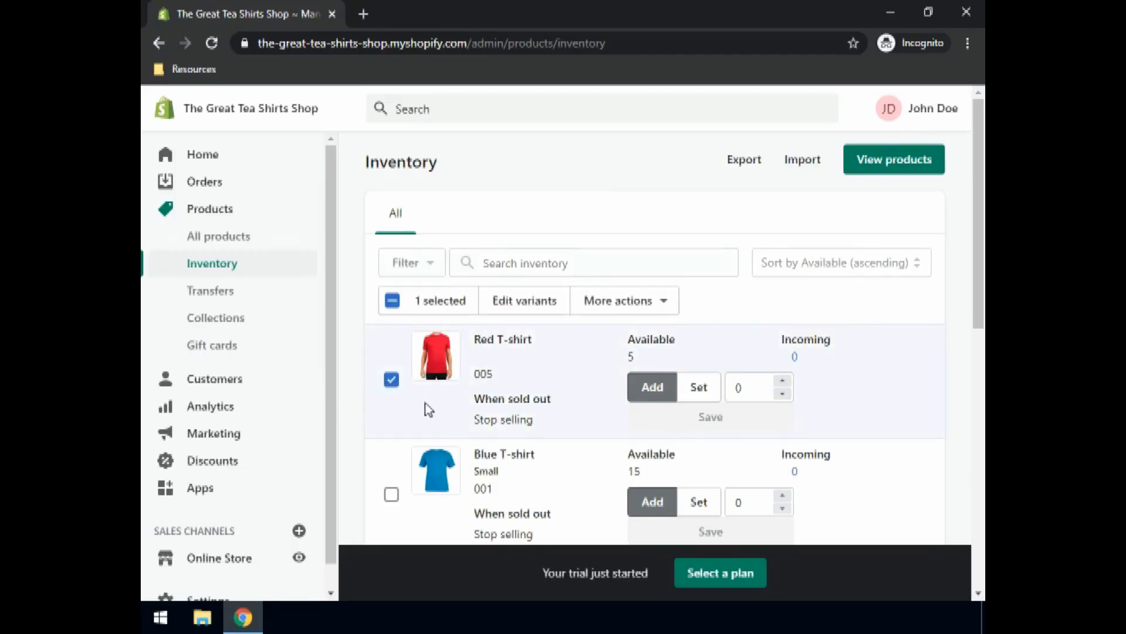
pyautogui.click(626, 310)
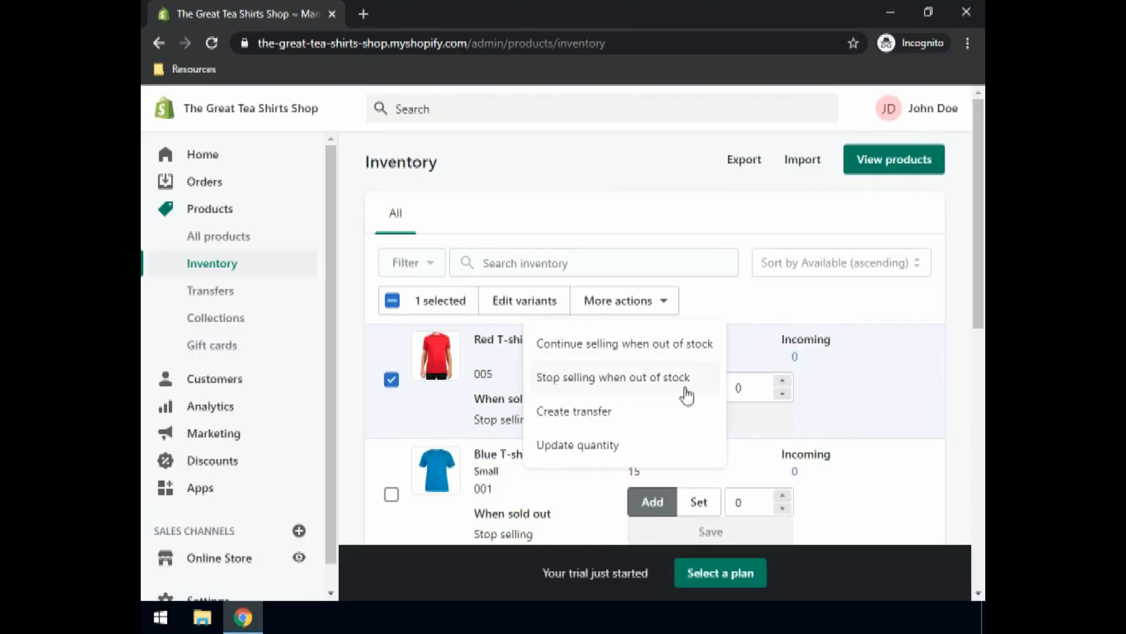
pyautogui.click(661, 348)
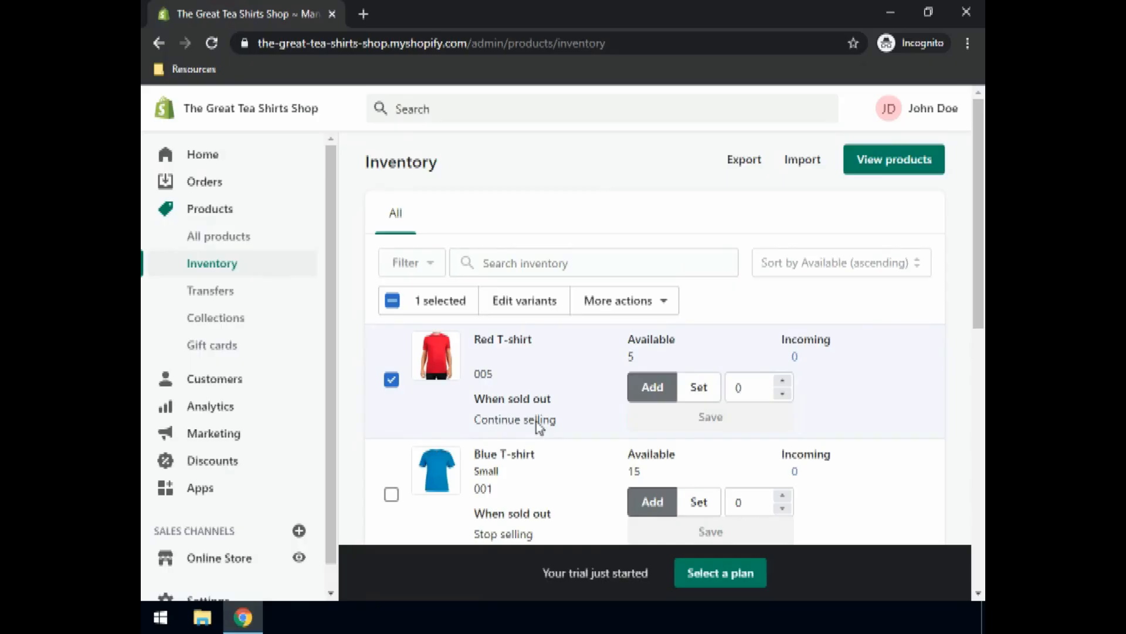
pyautogui.click(539, 427)
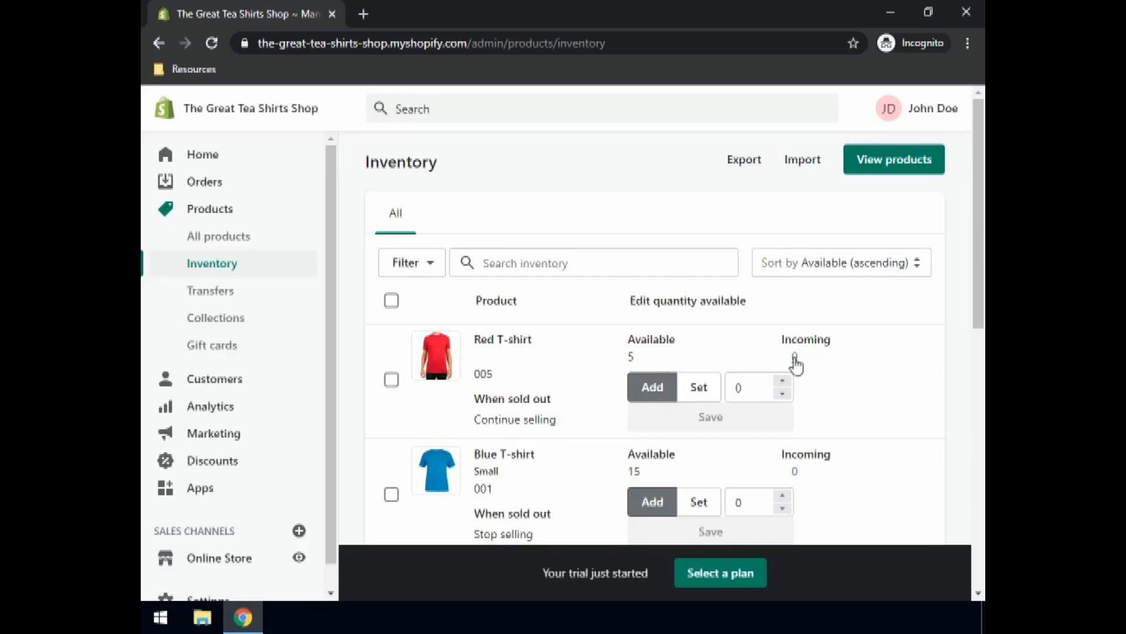
# Step: Start a new incoming transfer and add the Red T-shirt to it
pyautogui.click(203, 298)
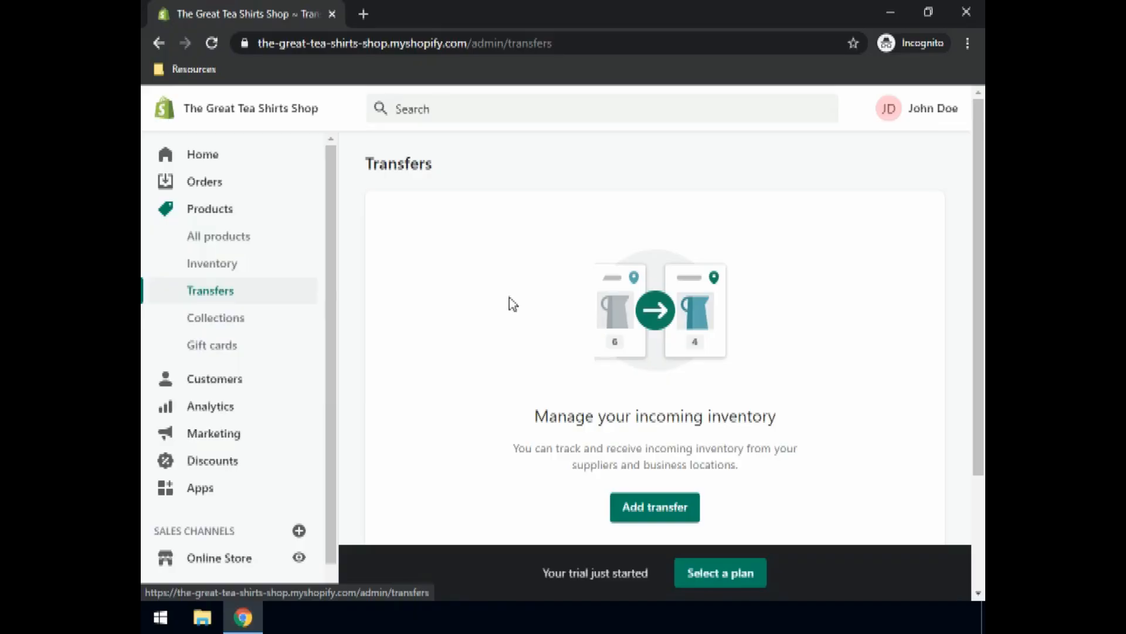
pyautogui.scroll(-2, 512, 301)
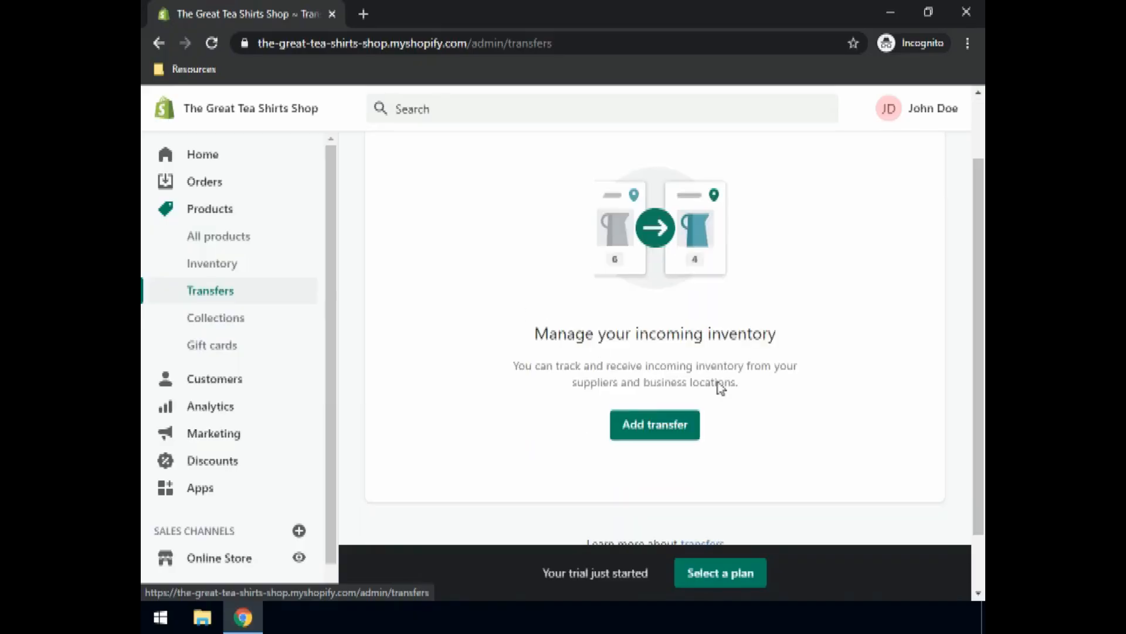
pyautogui.click(655, 427)
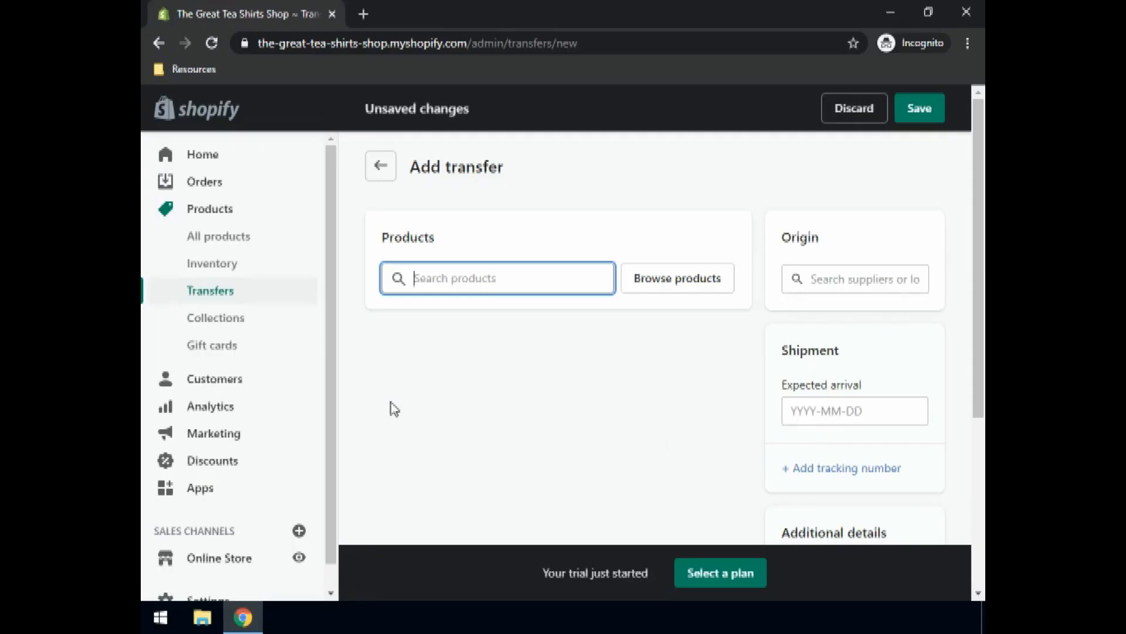
pyautogui.write('Red')
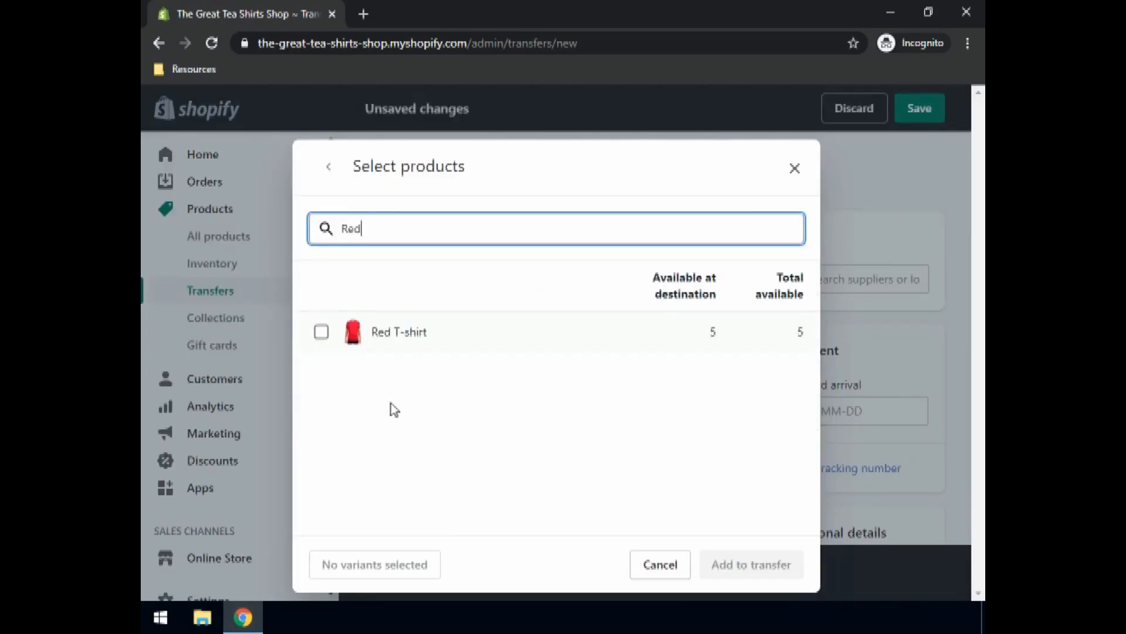
pyautogui.click(321, 332)
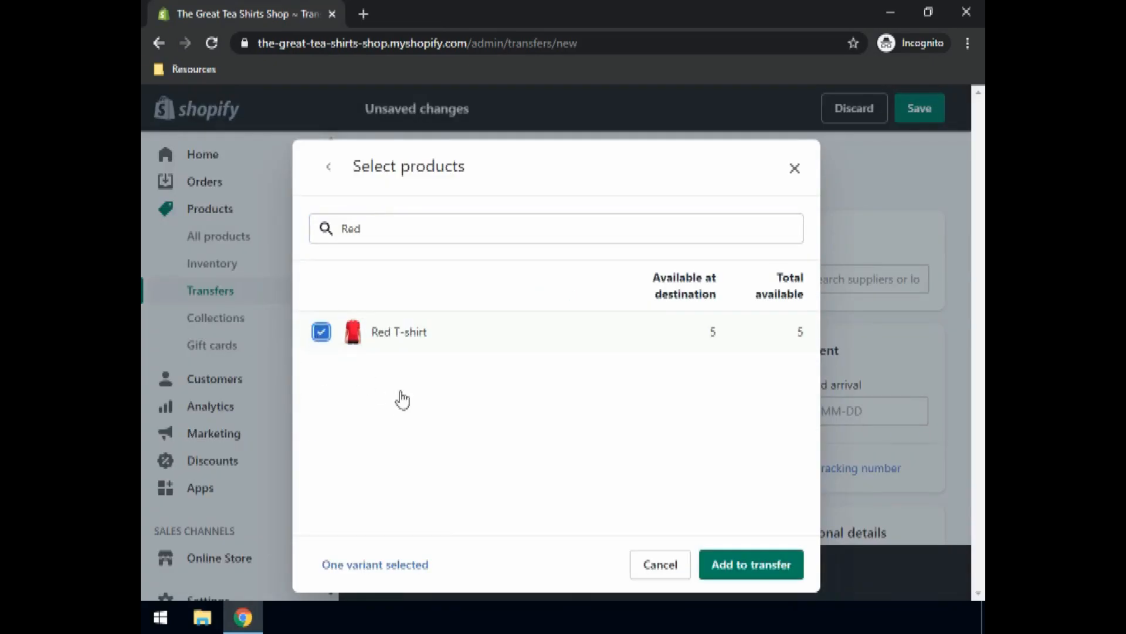
pyautogui.click(751, 564)
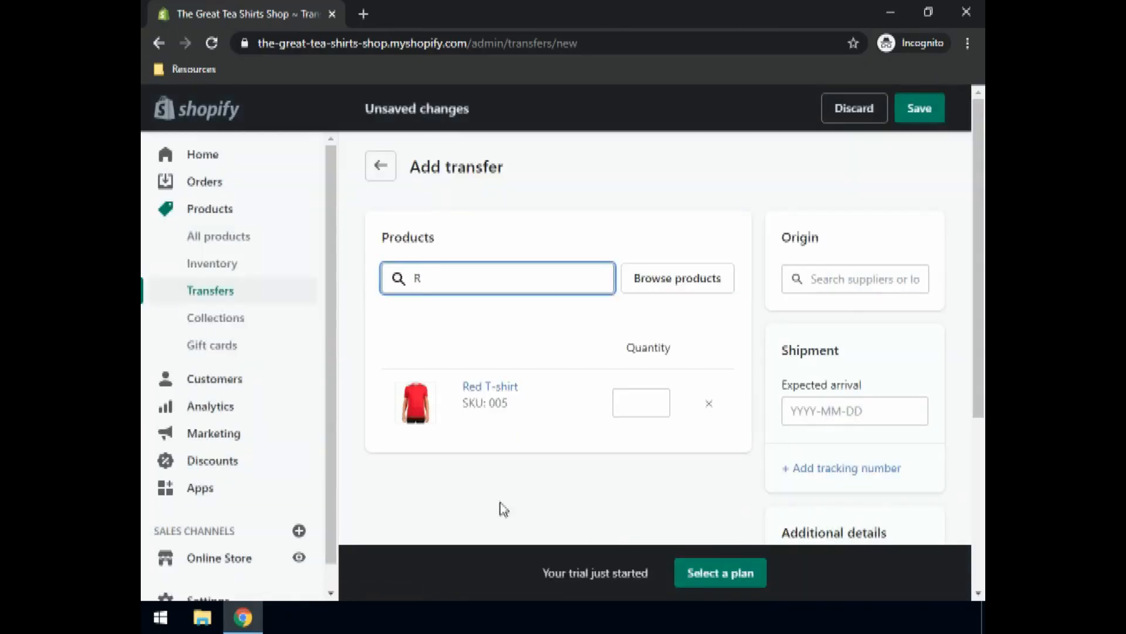
# Step: Set the transfer quantity to 10 and expected arrival to 28 December 2020, then save
pyautogui.click(640, 403)
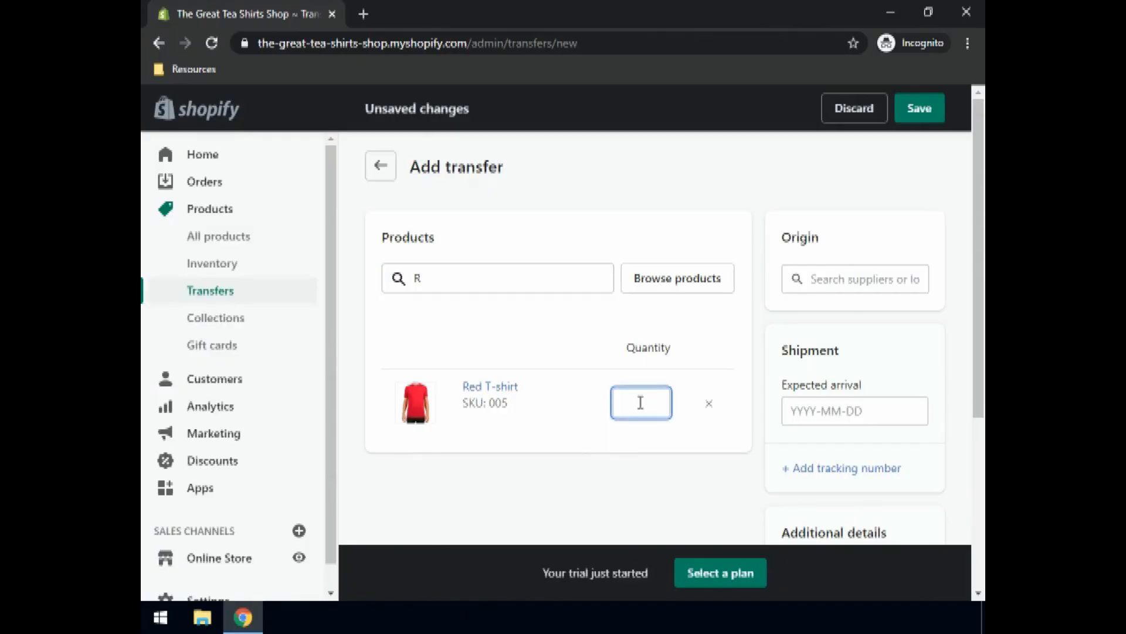
pyautogui.click(833, 413)
pyautogui.scroll(-3, 846, 415)
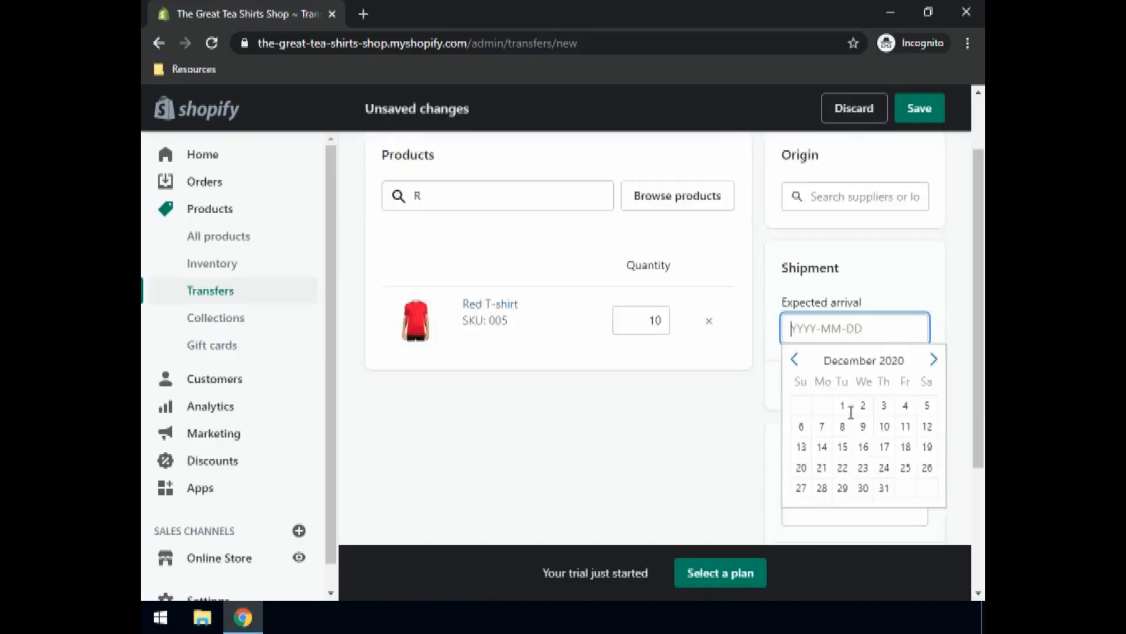
pyautogui.click(822, 410)
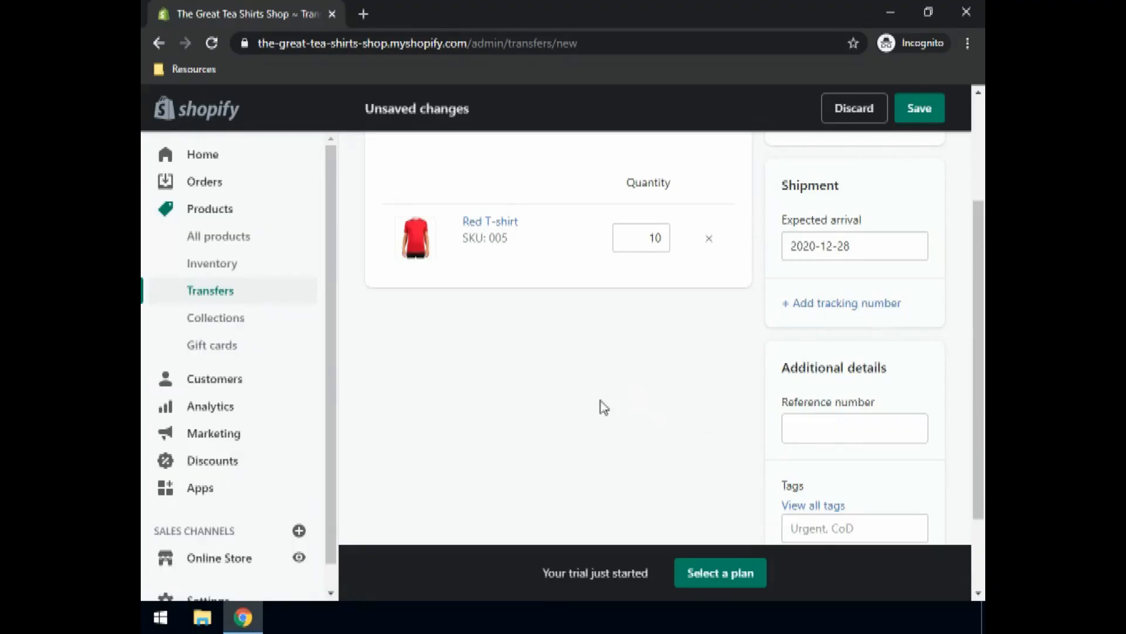
pyautogui.scroll(-2, 557, 392)
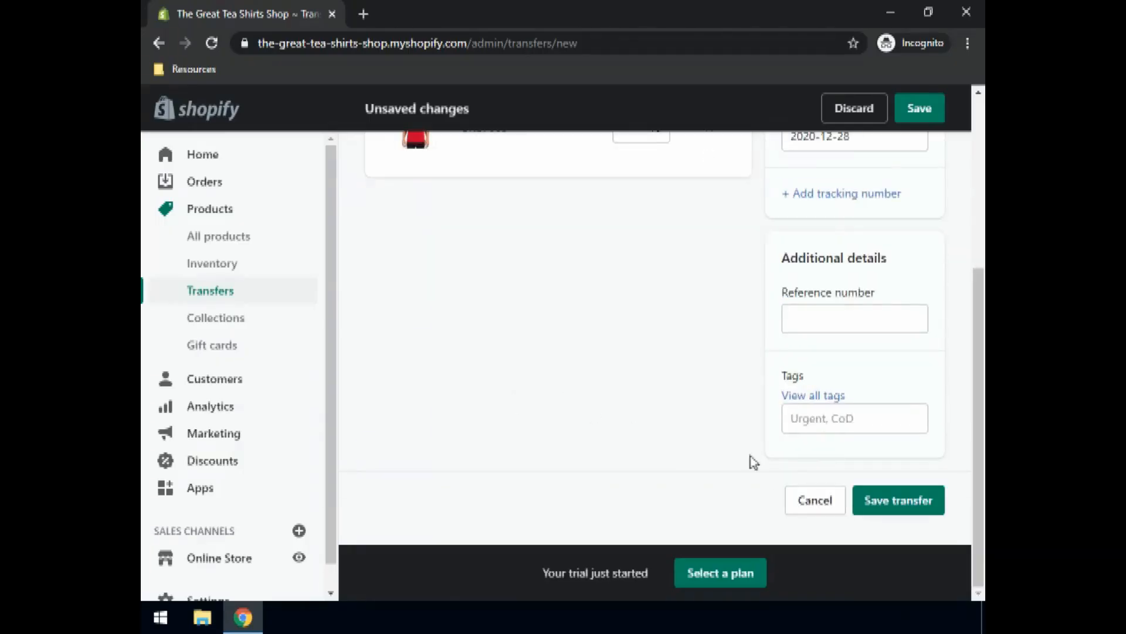
pyautogui.click(892, 505)
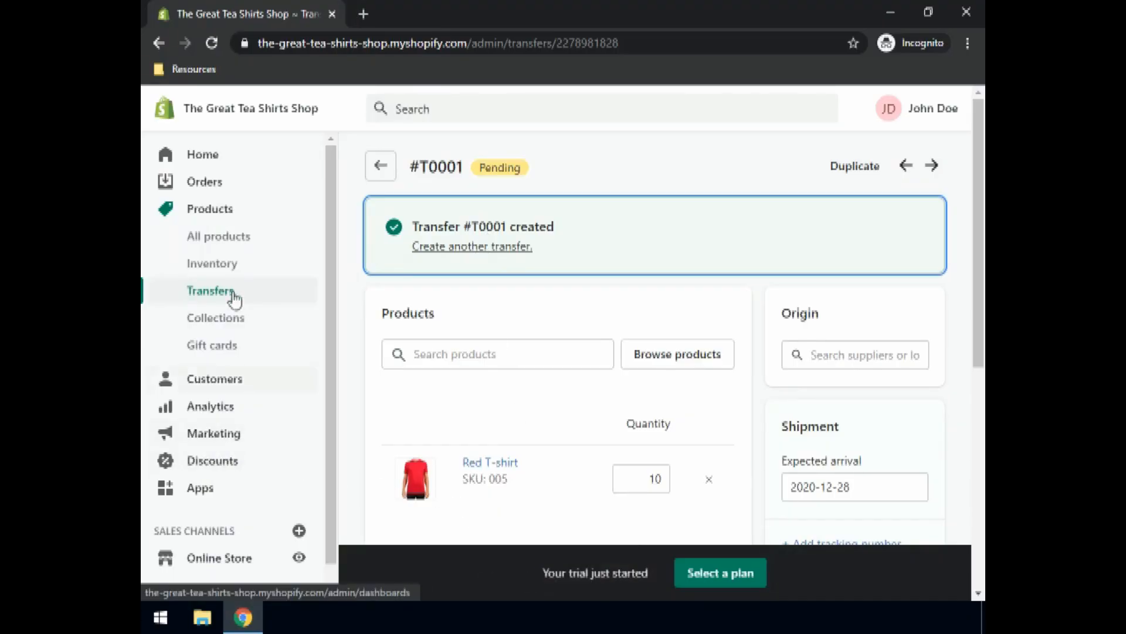
# Step: Check the Red T-shirt's 10 incoming via #T0001, then open Small Blue T-shirt's incoming prompt
pyautogui.click(222, 270)
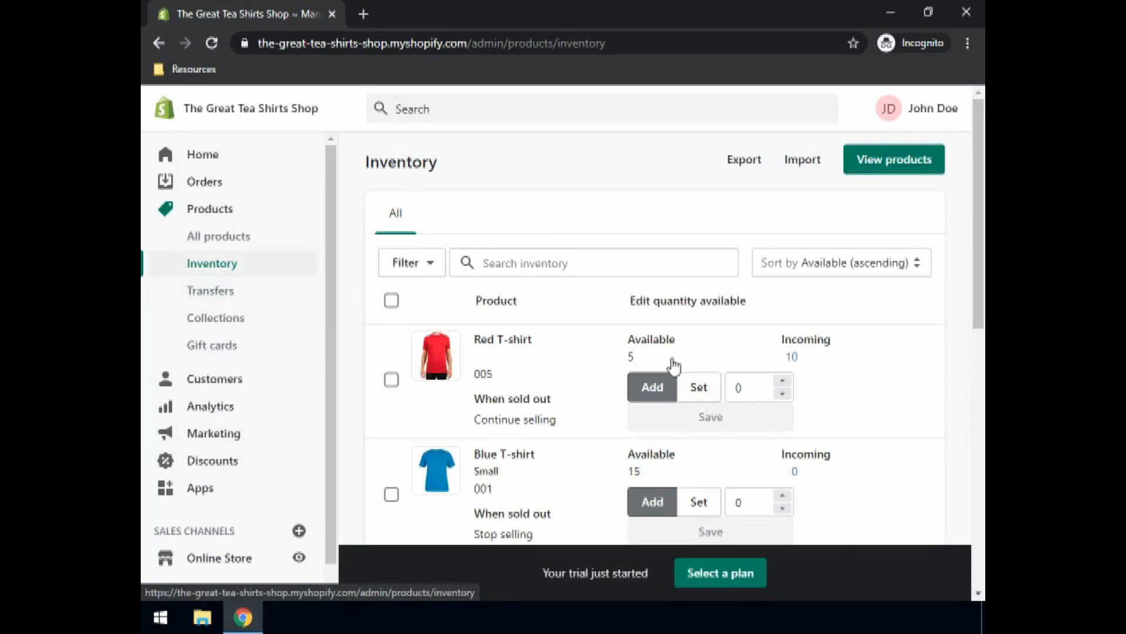
pyautogui.click(793, 359)
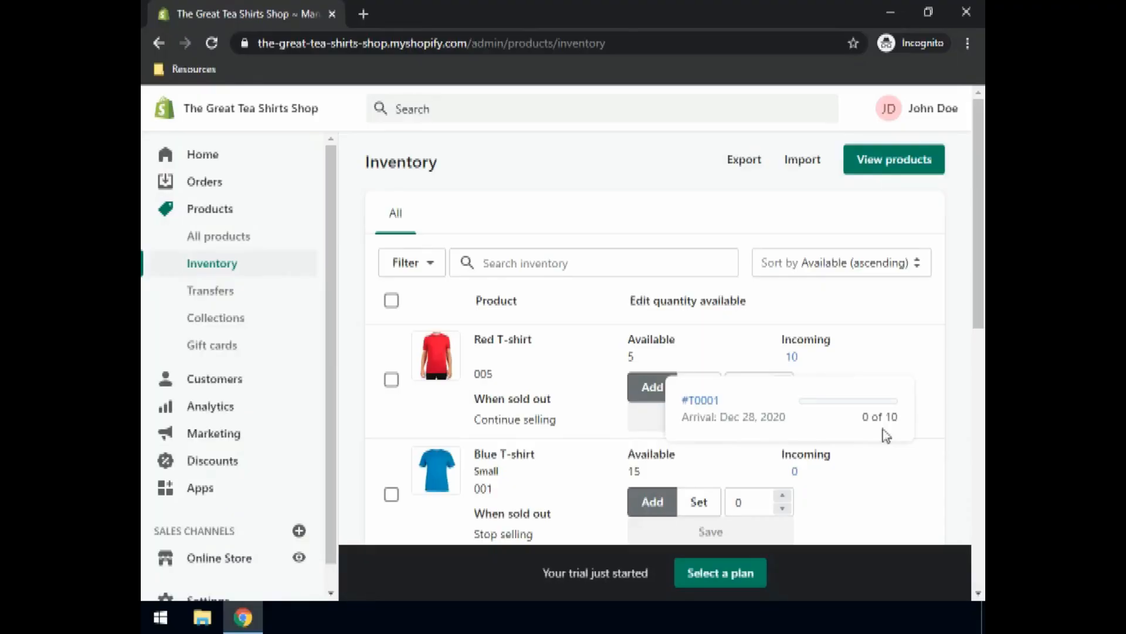
pyautogui.click(884, 354)
pyautogui.scroll(-1, 887, 362)
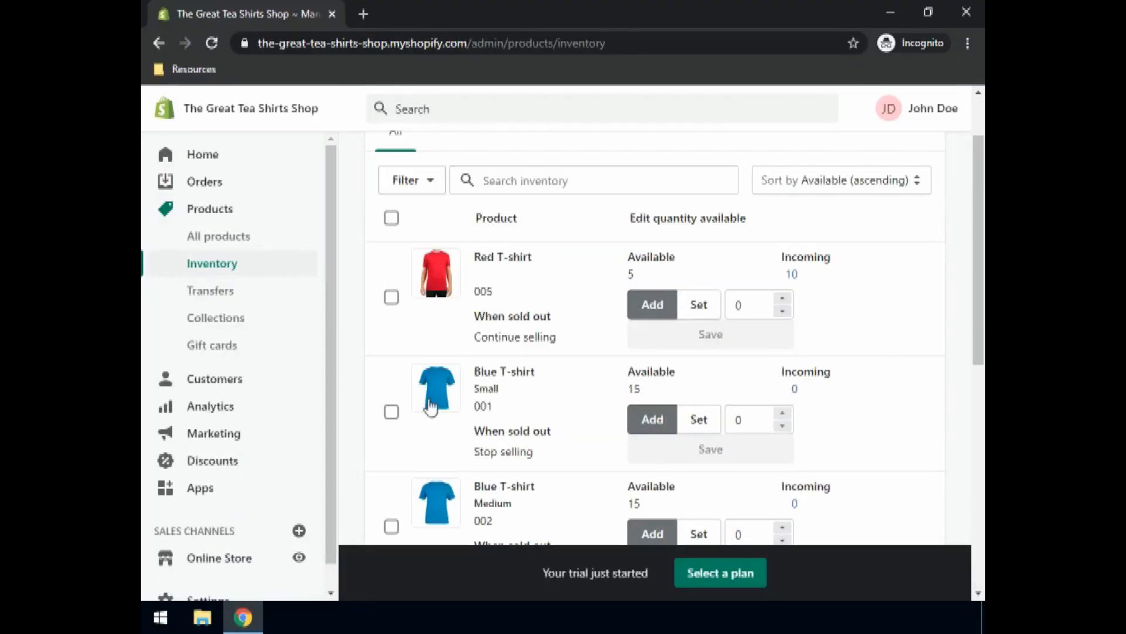
pyautogui.click(796, 390)
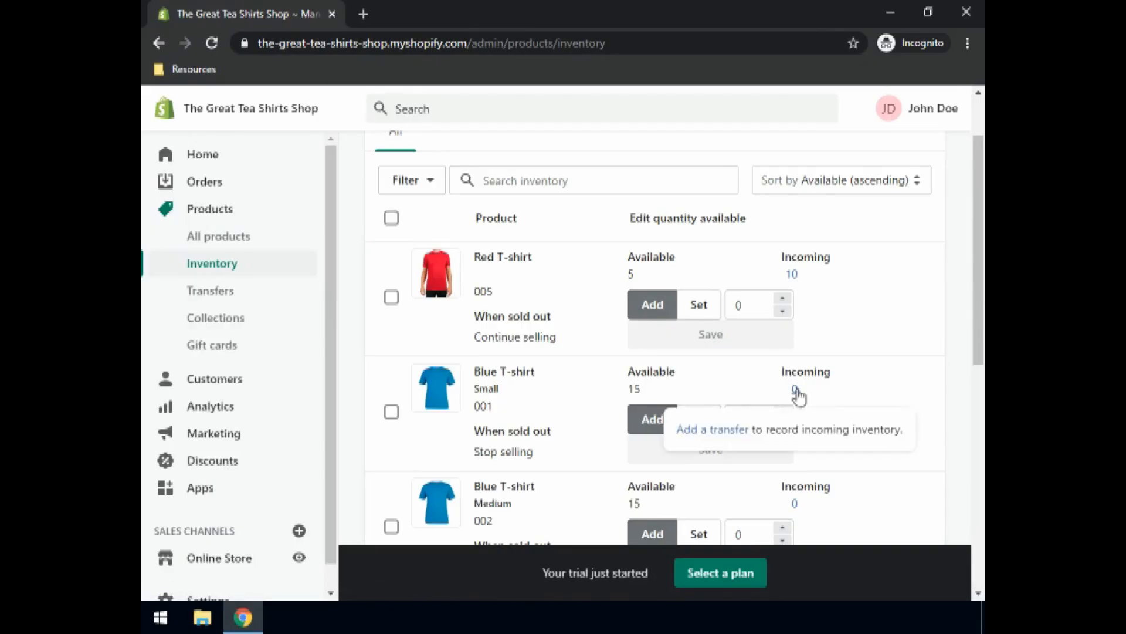
# Step: Add a transfer of 10 Small Blue T-shirts arriving 30 December 2020, save, and return to Inventory
pyautogui.click(701, 433)
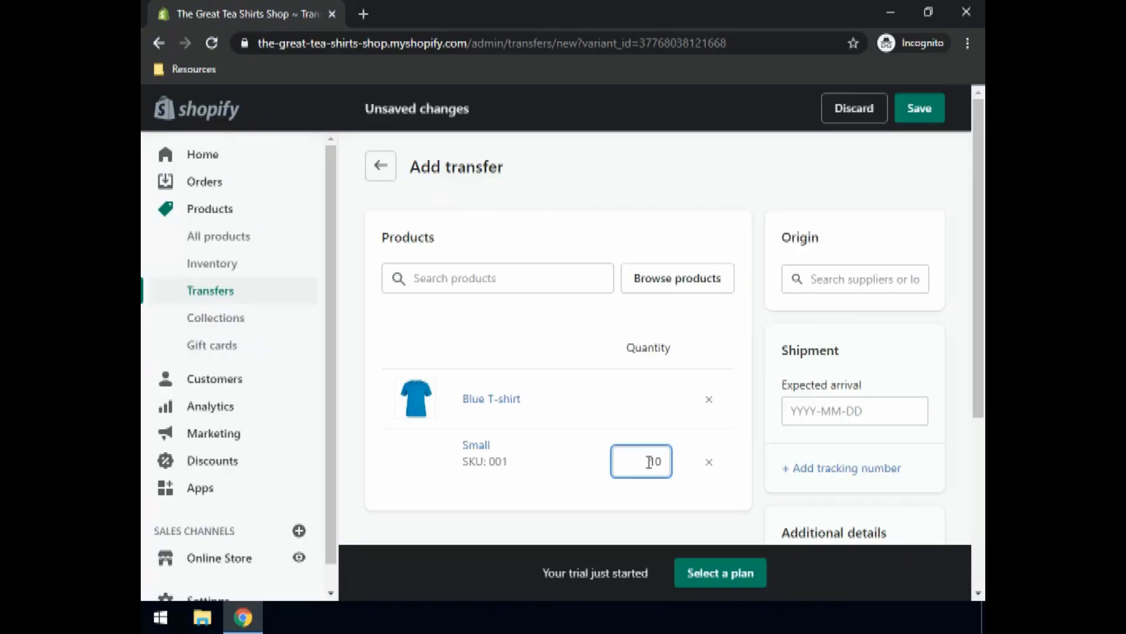
pyautogui.click(822, 411)
pyautogui.scroll(-1, 932, 442)
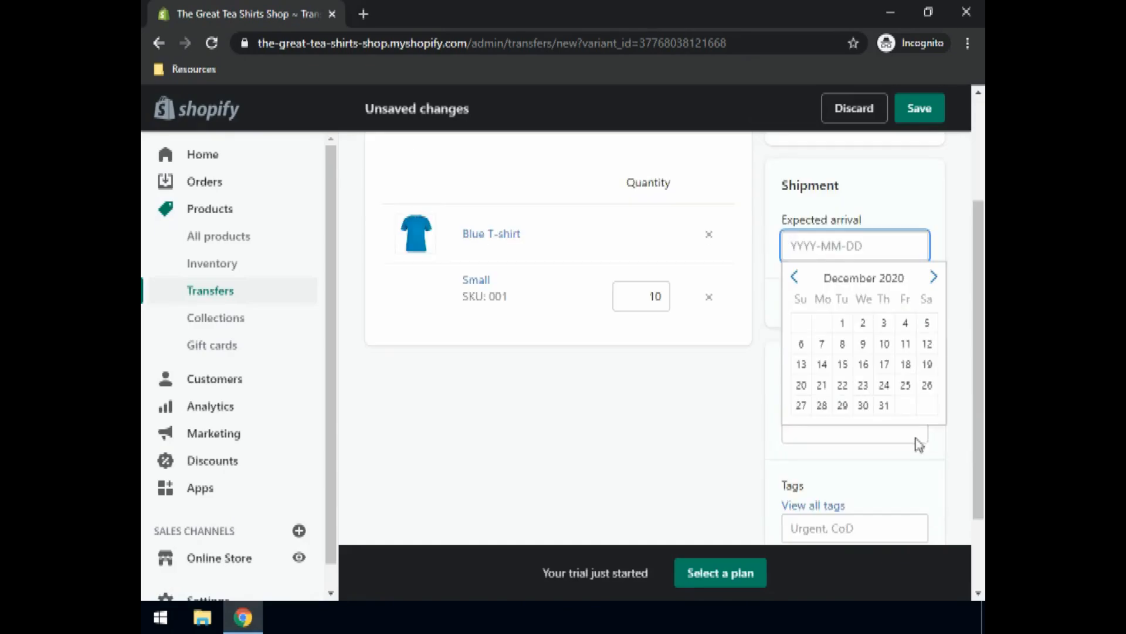
pyautogui.click(862, 409)
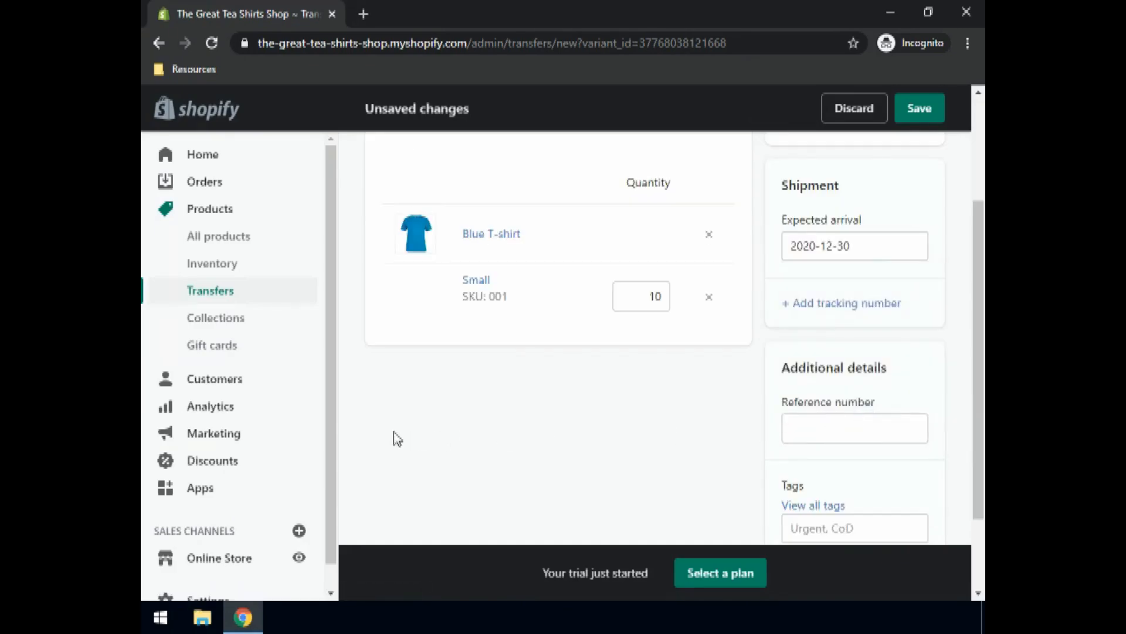
pyautogui.scroll(-2, 445, 458)
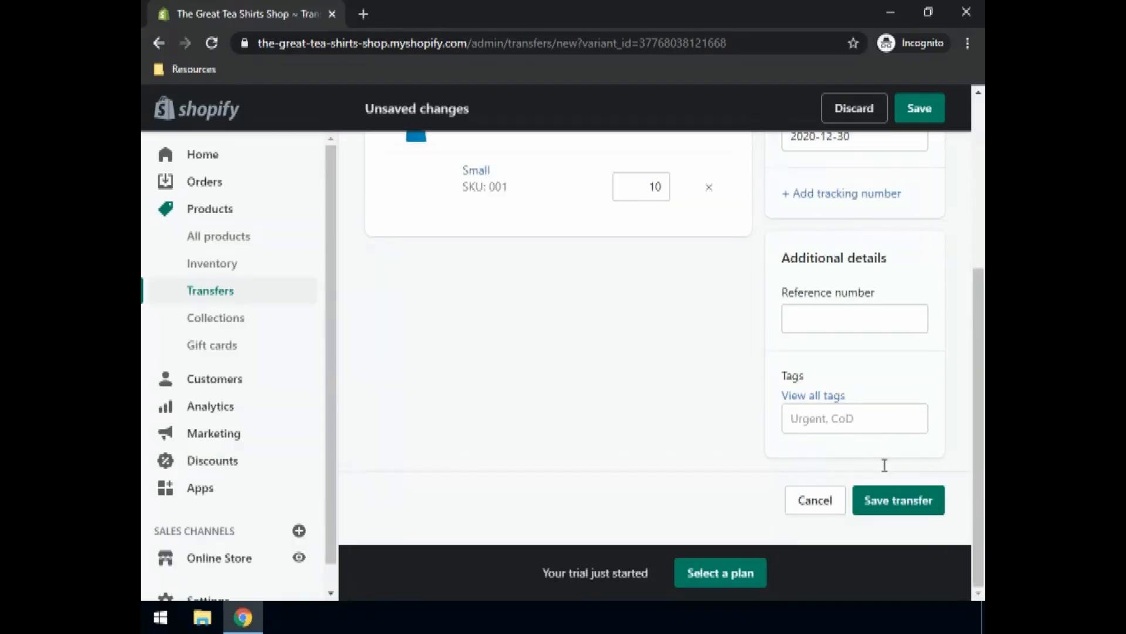
pyautogui.click(882, 504)
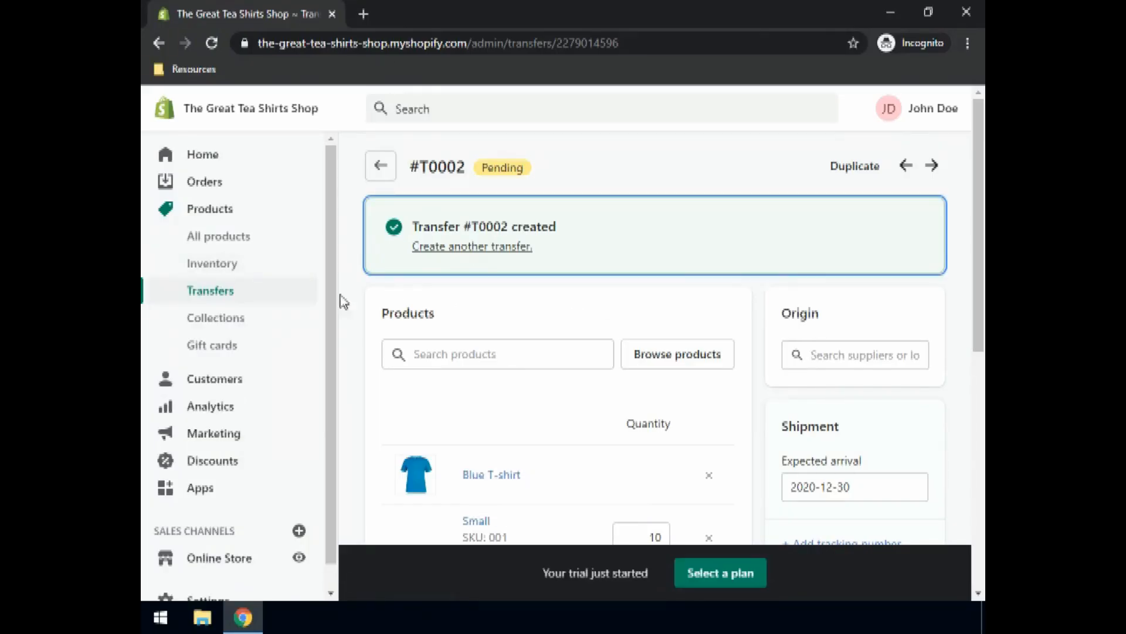
pyautogui.click(208, 271)
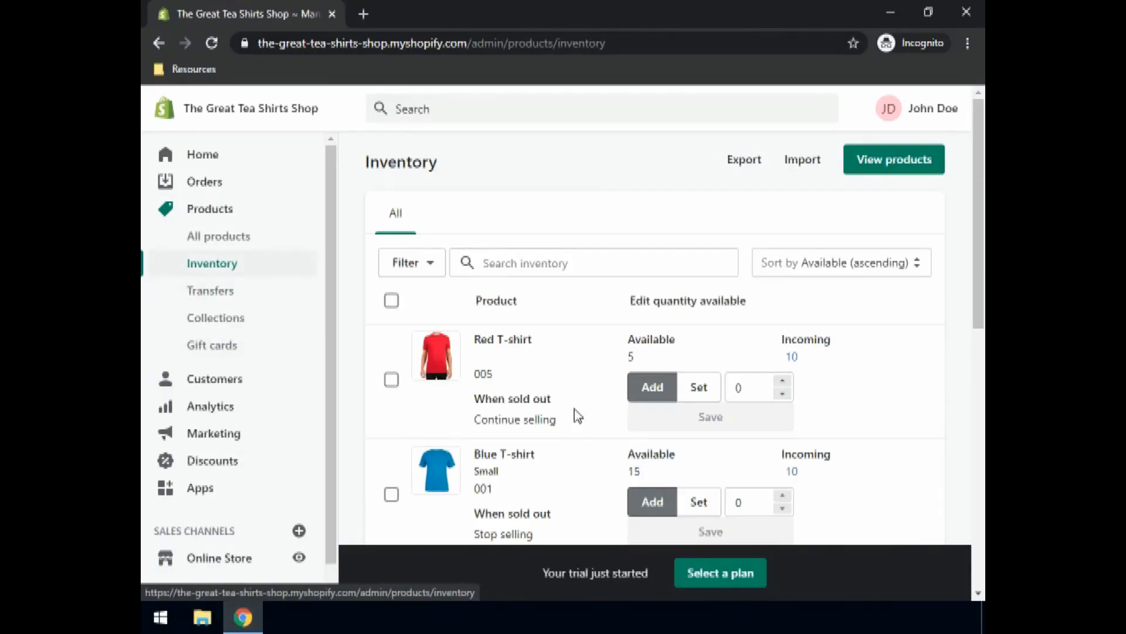
# Step: Scroll the inventory list to confirm the Small Blue T-shirt now shows 10 incoming
pyautogui.scroll(-1, 575, 415)
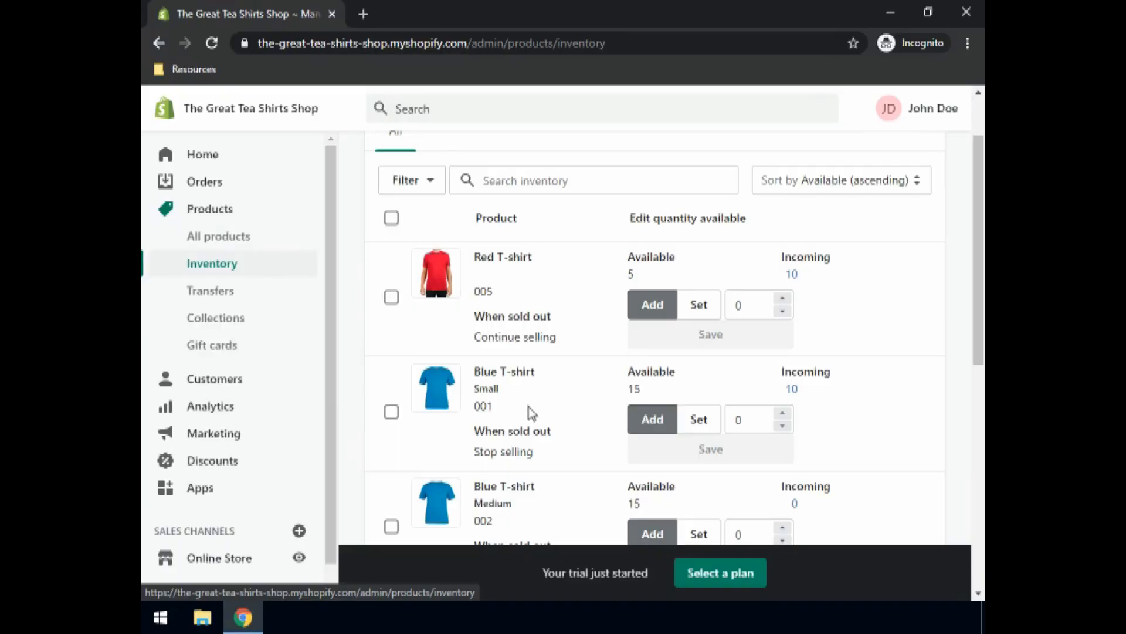
pyautogui.scroll(-2, 589, 418)
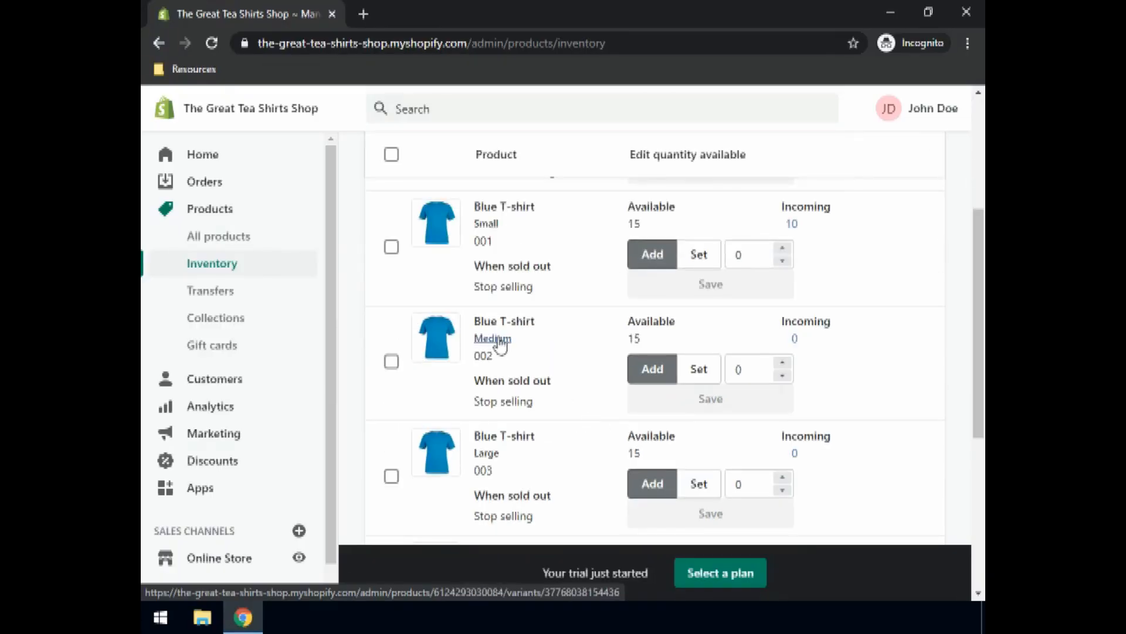
pyautogui.scroll(-3, 540, 394)
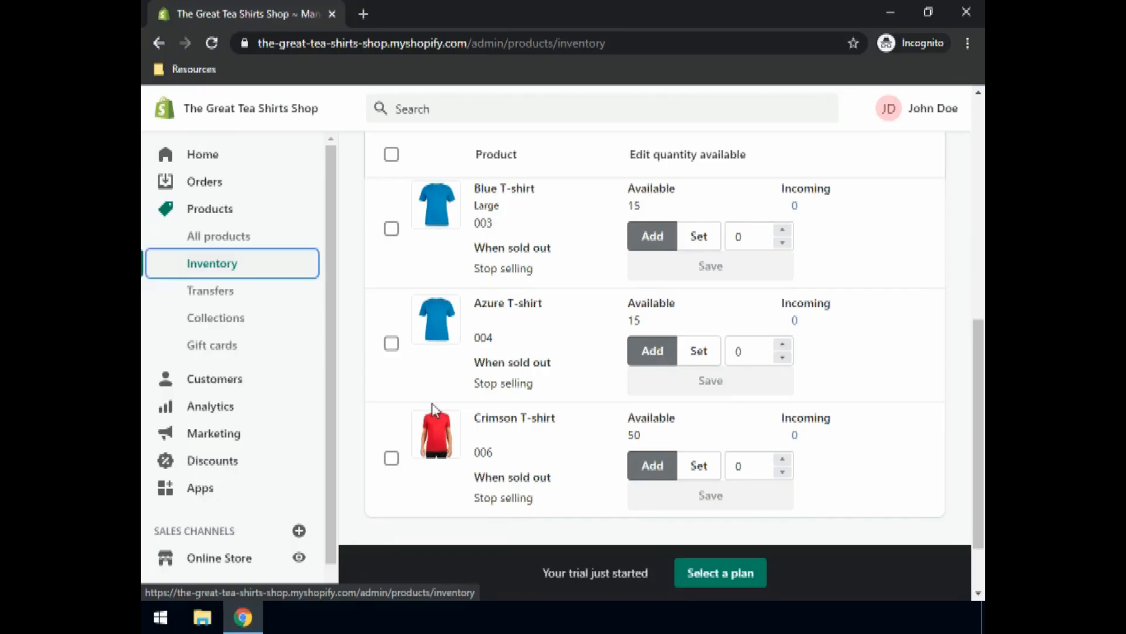
pyautogui.scroll(2, 628, 344)
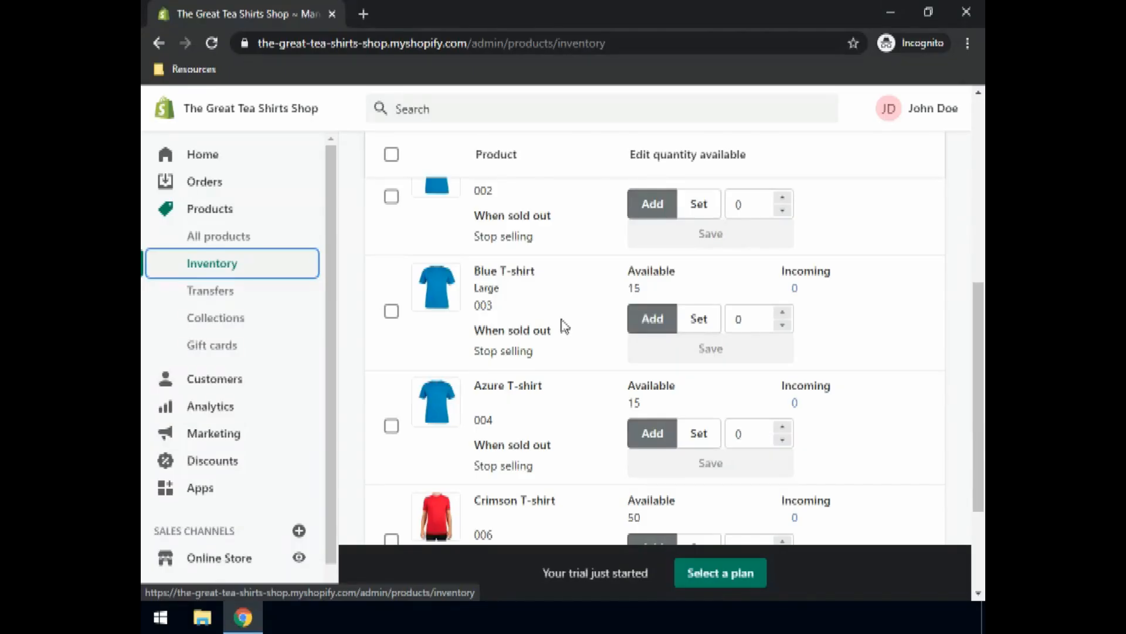
pyautogui.scroll(2, 509, 249)
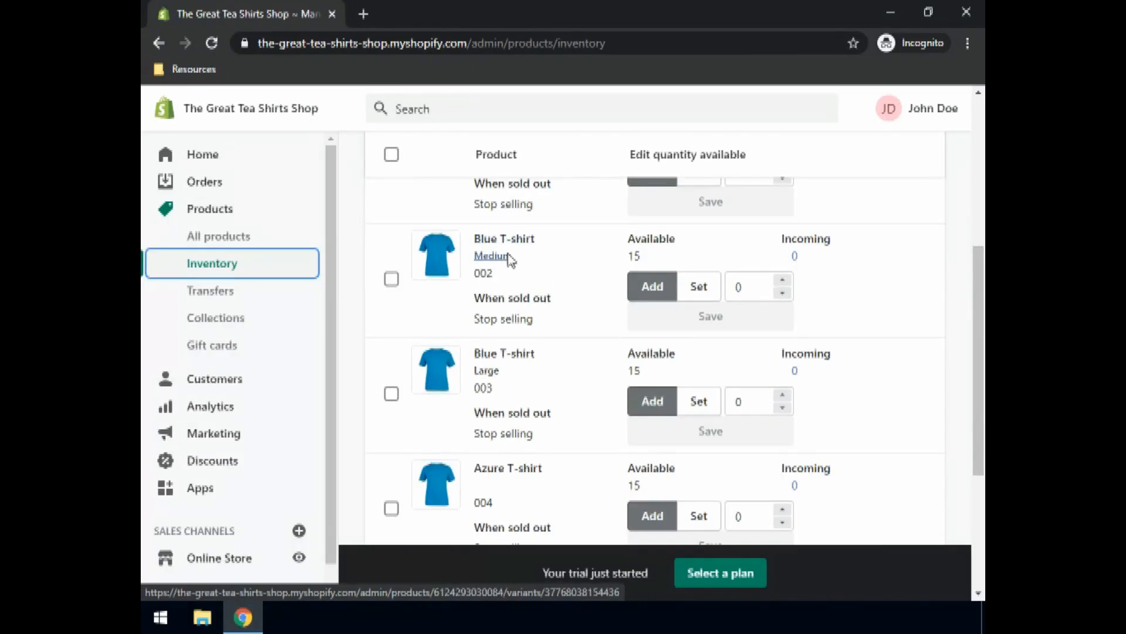
pyautogui.scroll(4, 509, 252)
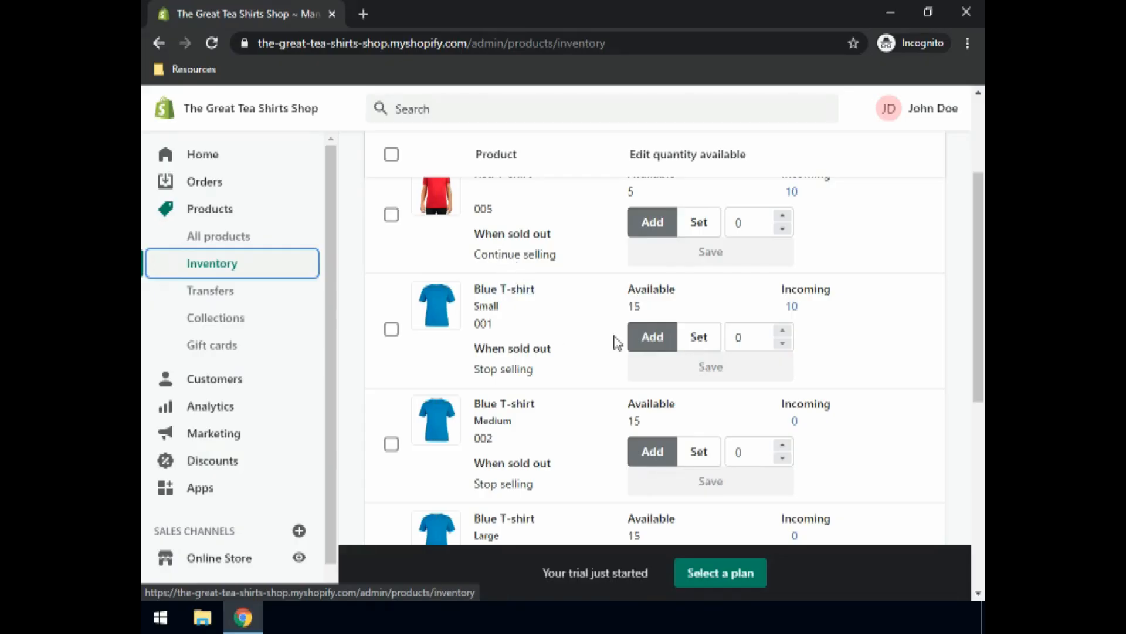
# Step: Set Blue T-shirt Small's available quantity to exactly 10 and save
pyautogui.click(701, 338)
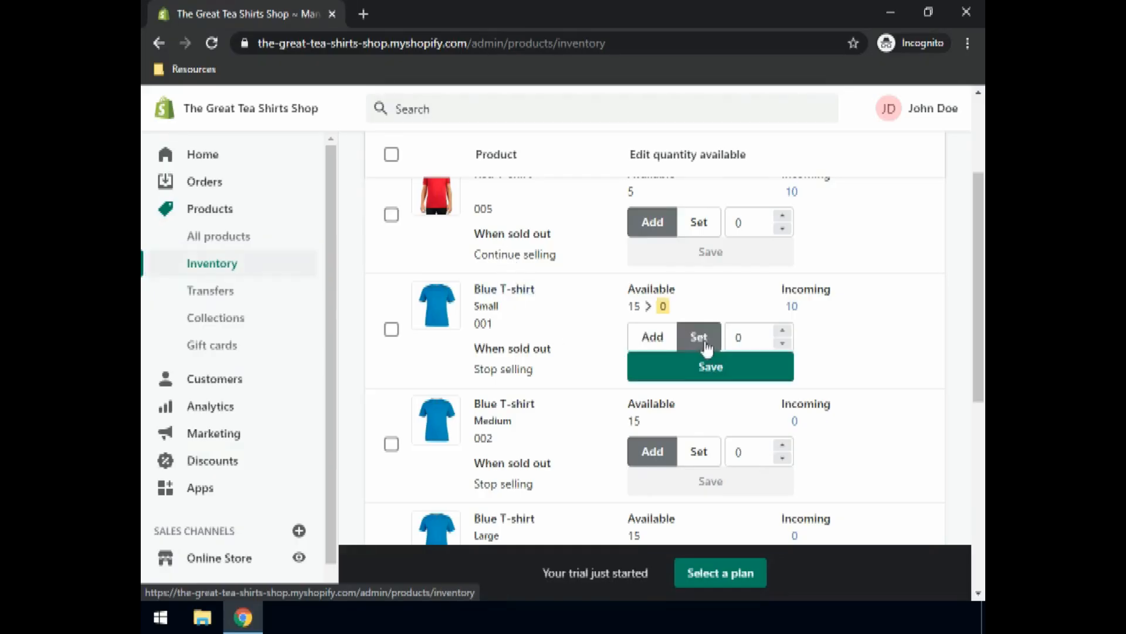
pyautogui.click(735, 339)
pyautogui.doubleClick(736, 339)
pyautogui.write('10')
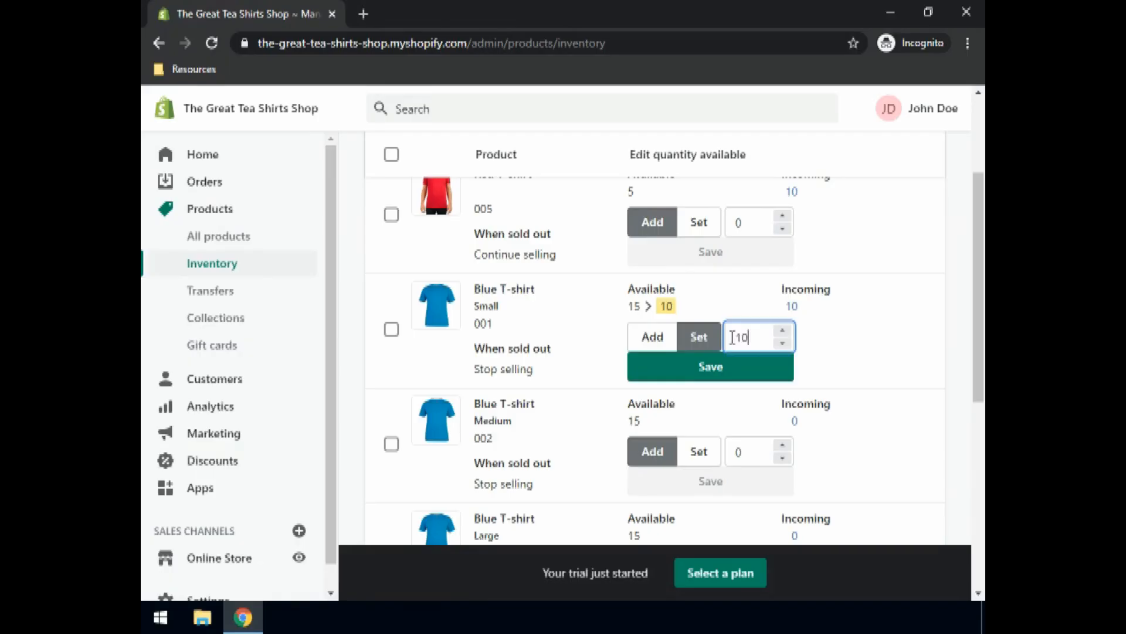
pyautogui.click(714, 369)
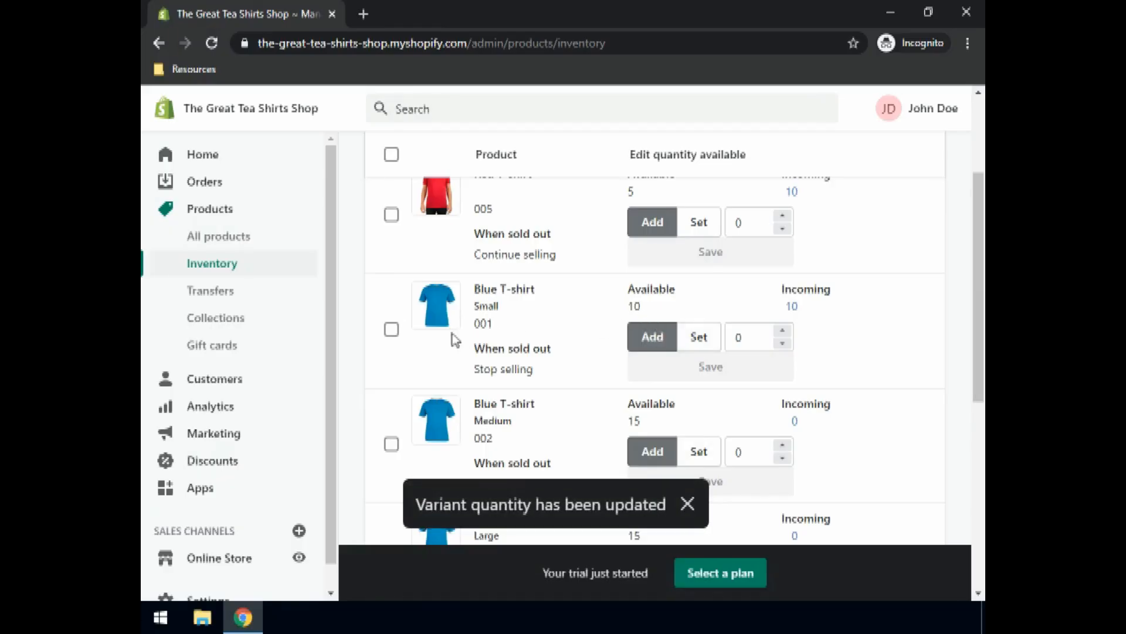
# Step: Add 5 to Blue T-shirt Medium, raising it from 15 to 20, and save
pyautogui.scroll(-1, 487, 373)
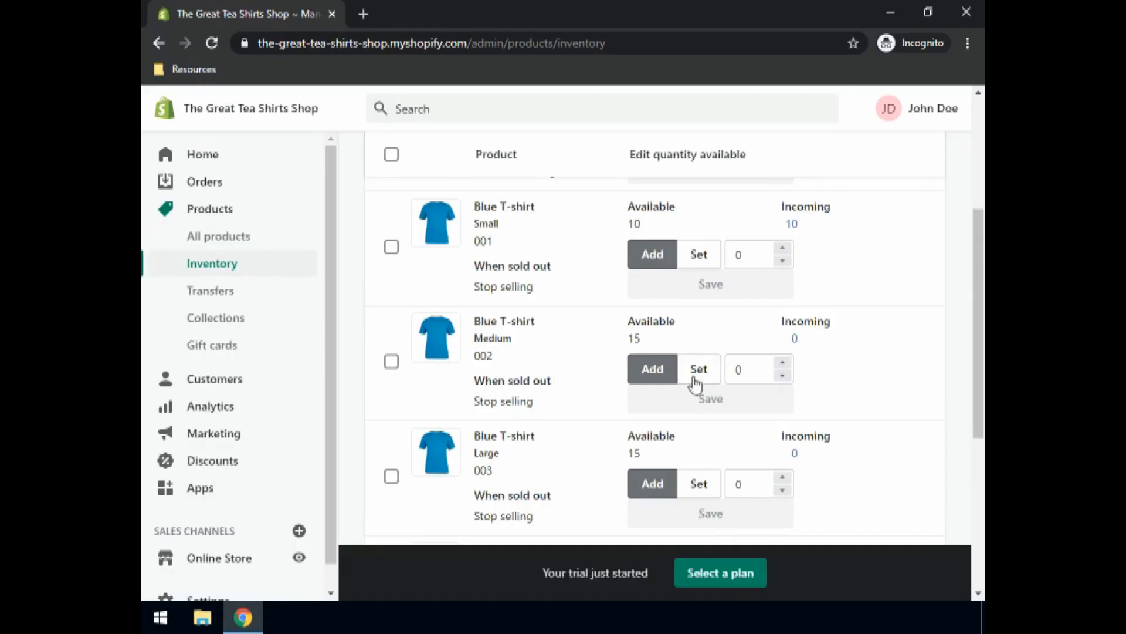
pyautogui.doubleClick(756, 376)
pyautogui.write('5')
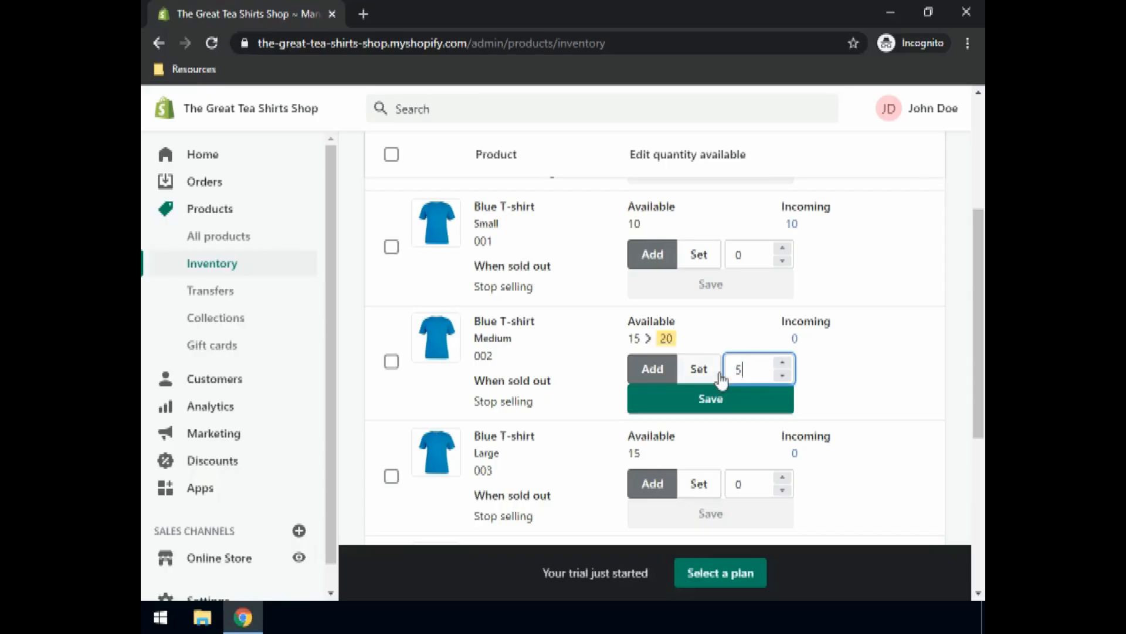
pyautogui.click(712, 399)
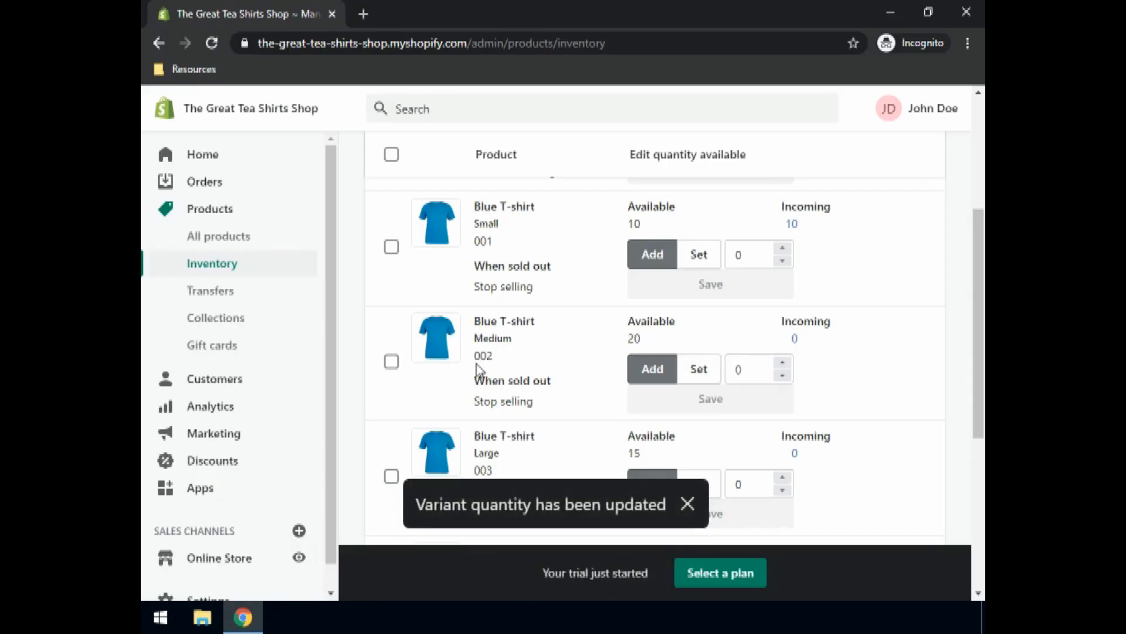
# Step: Show the incoming stock options for Crimson T-shirt
pyautogui.scroll(-4, 531, 379)
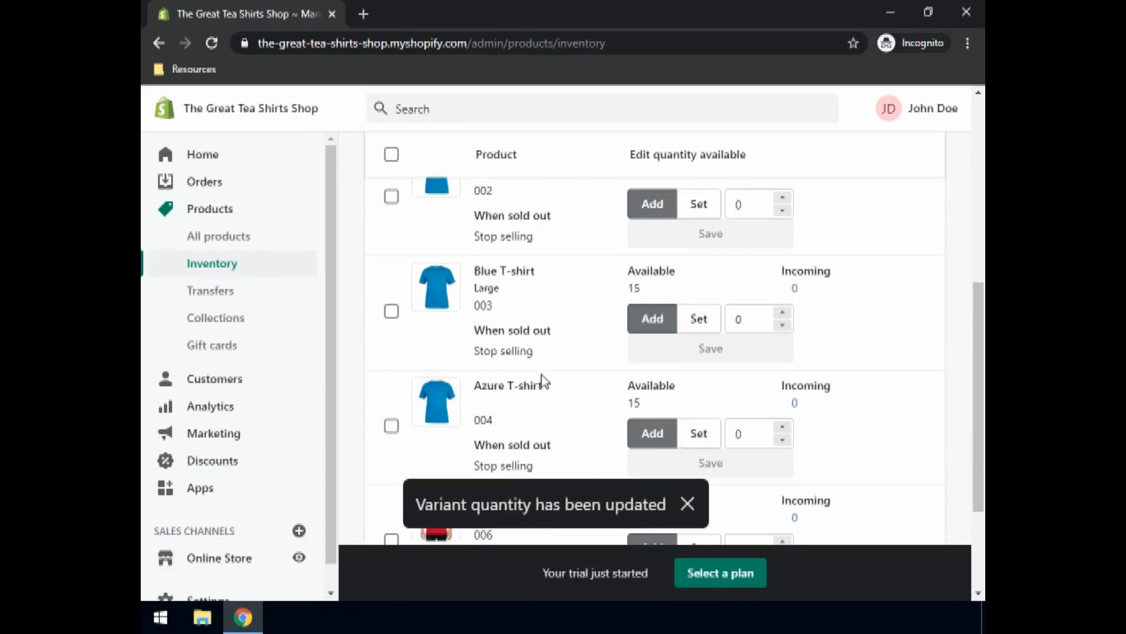
pyautogui.scroll(-2, 546, 381)
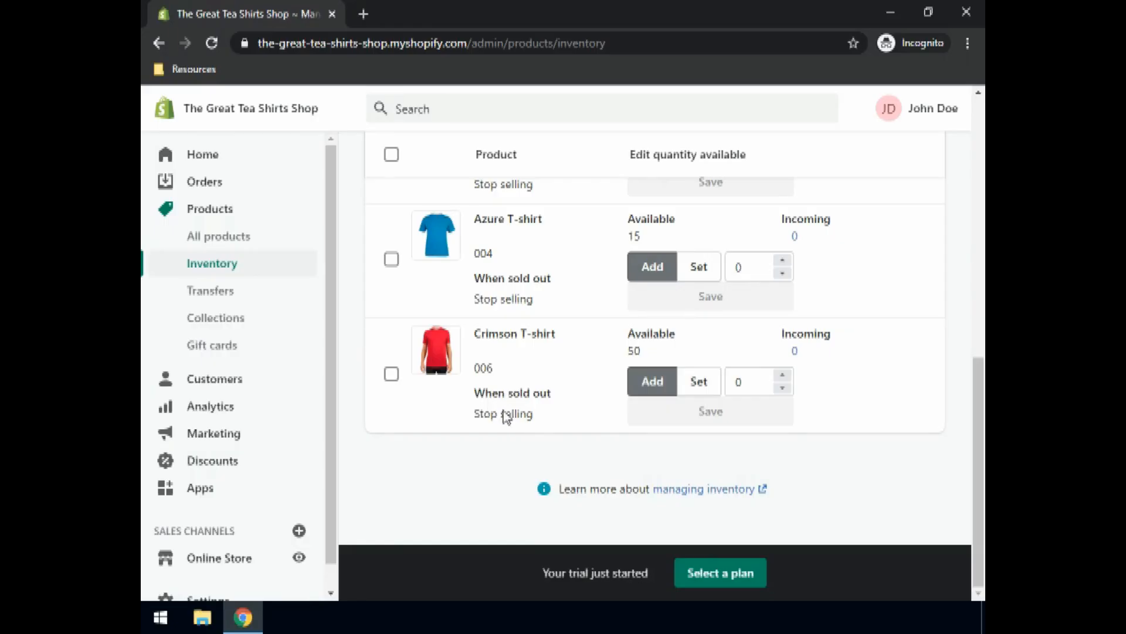
pyautogui.click(794, 353)
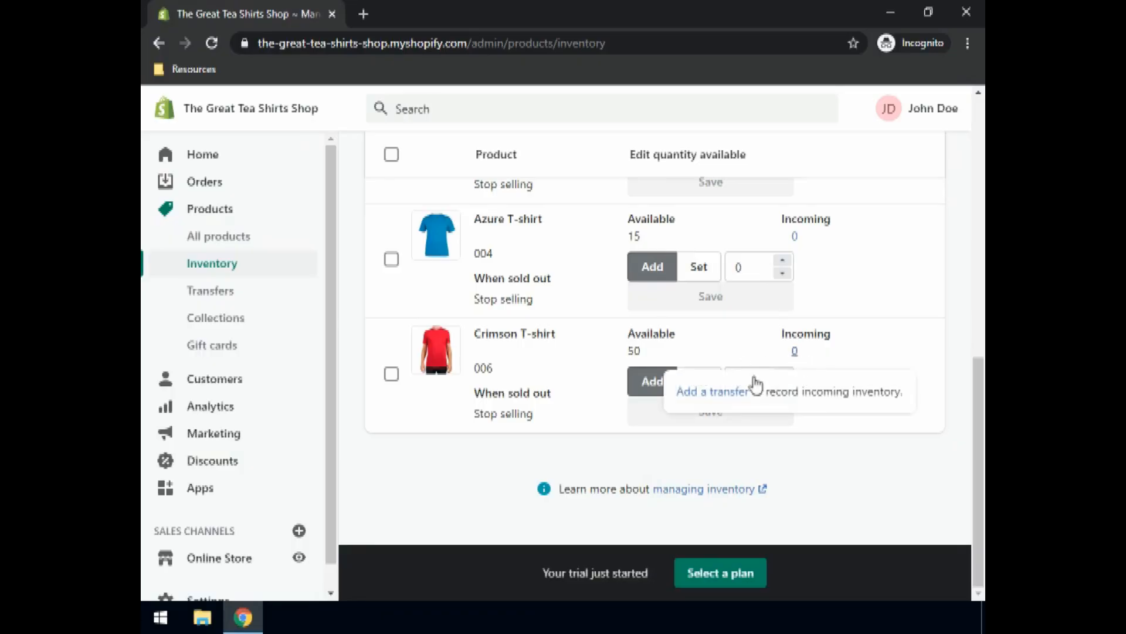
# Step: Create transfer #T0003 of 10 Crimson T-shirts arriving December 29, 2020, then return to Inventory
pyautogui.click(722, 396)
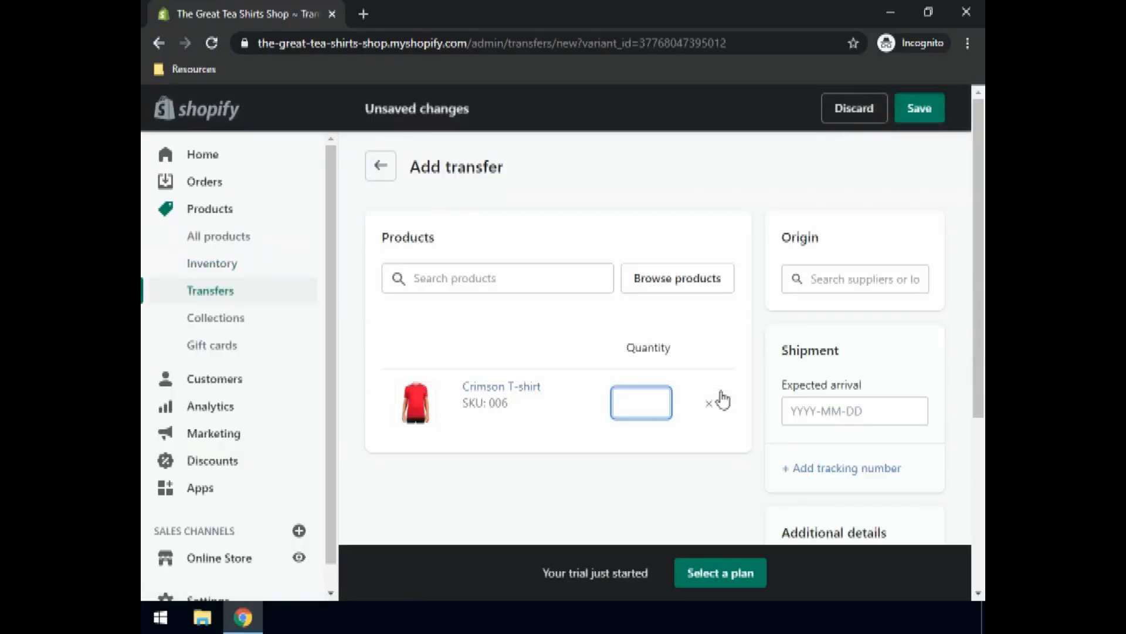
pyautogui.write('10')
pyautogui.click(800, 410)
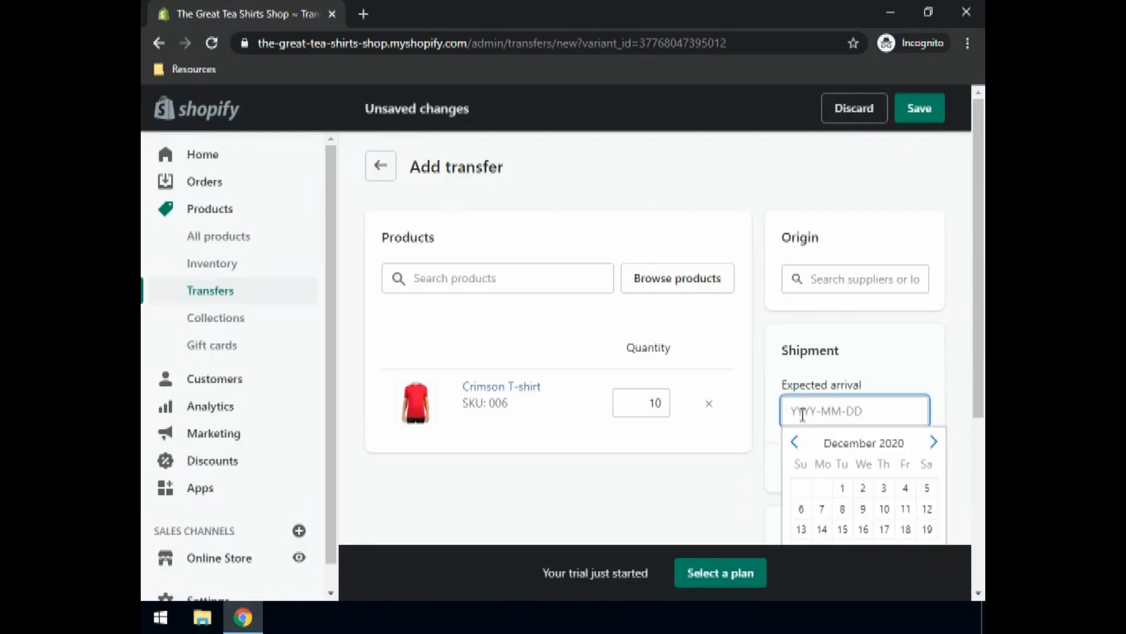
pyautogui.scroll(-1, 874, 450)
pyautogui.click(843, 406)
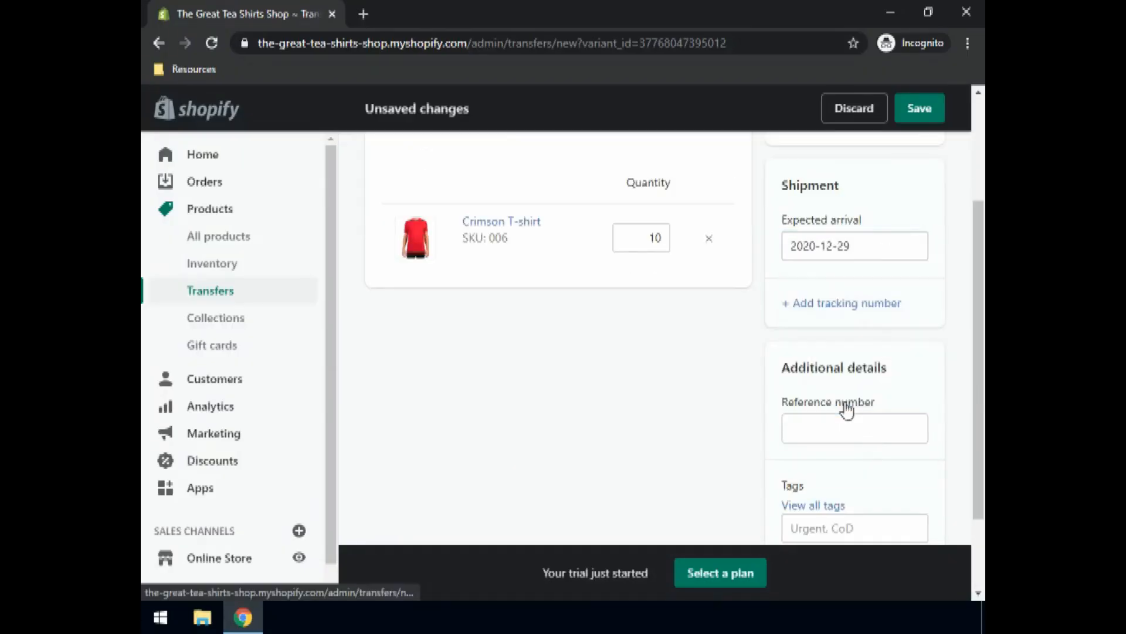
pyautogui.scroll(-2, 836, 421)
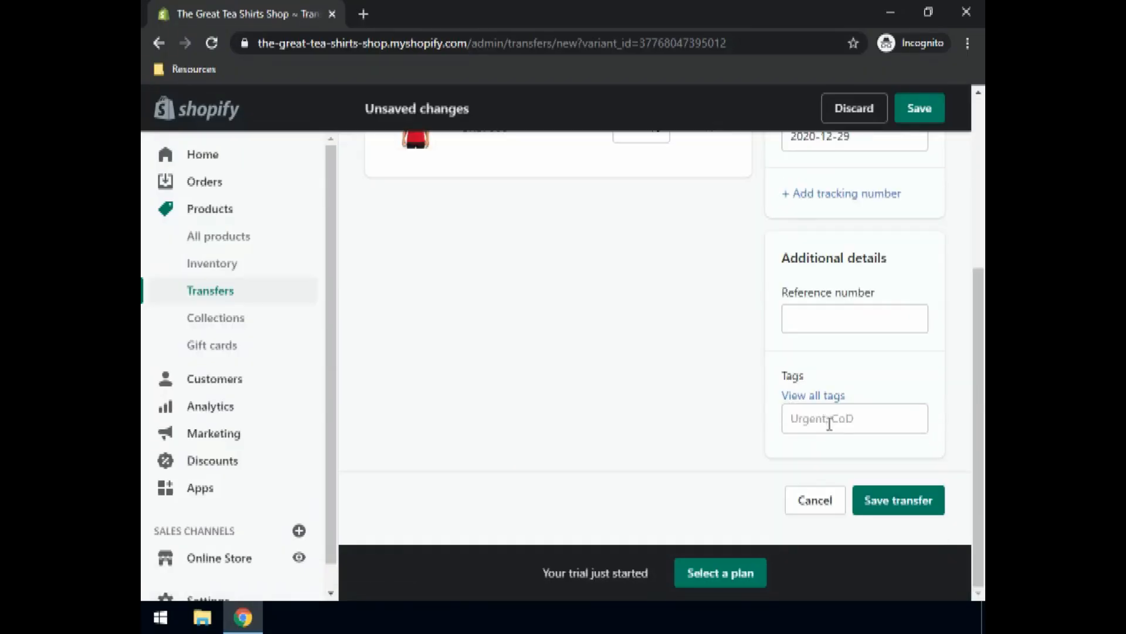
pyautogui.click(884, 506)
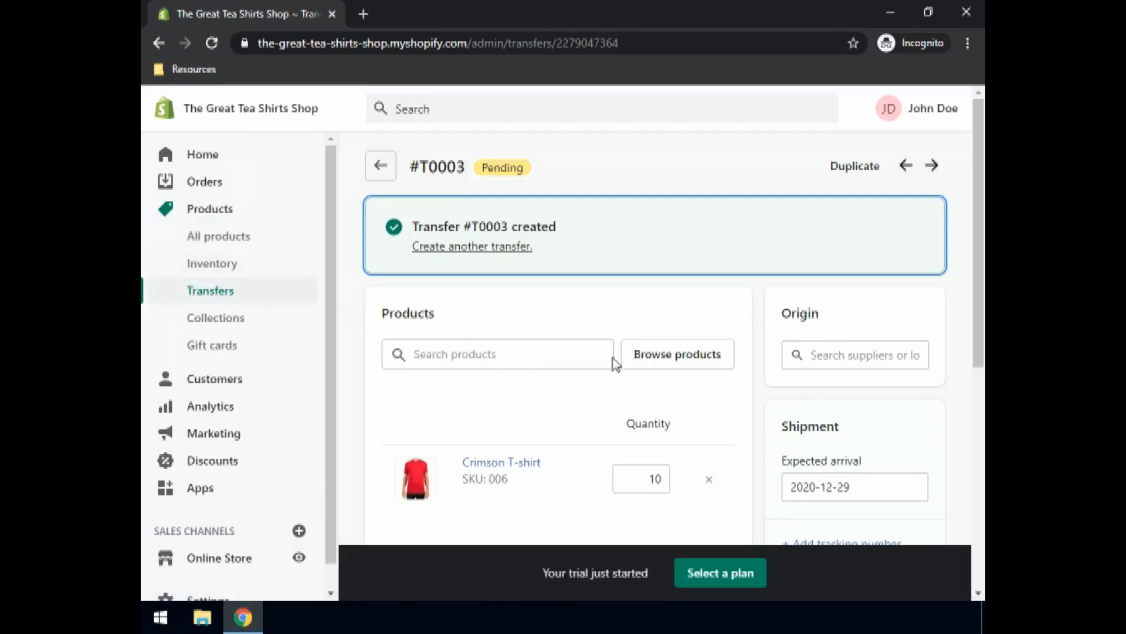
pyautogui.click(217, 271)
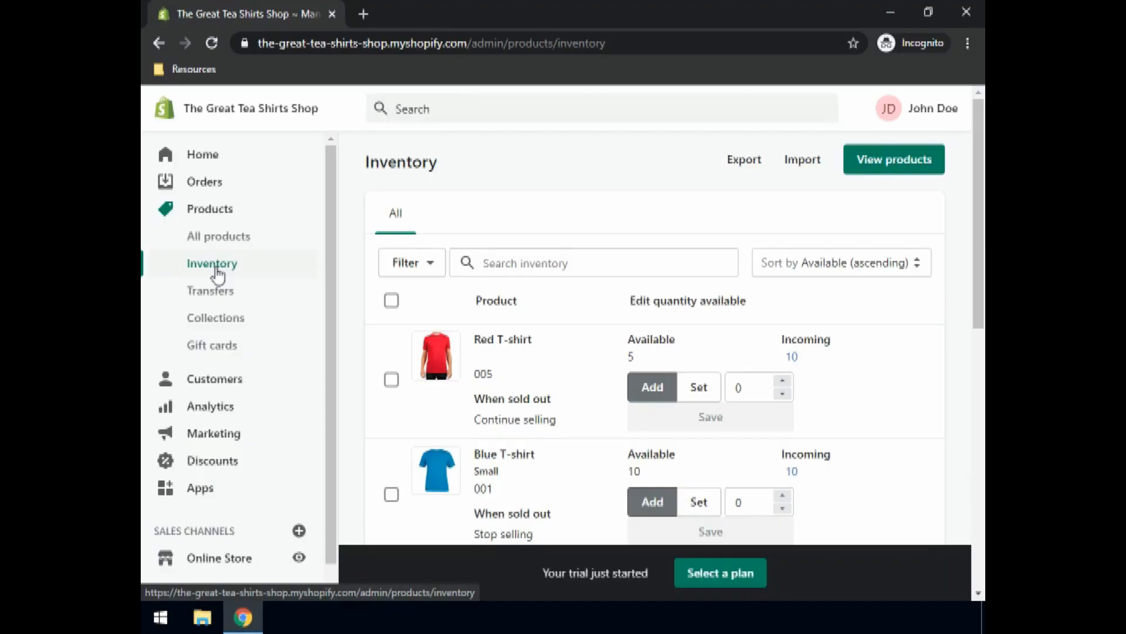
# Step: Review the Inventory list, then go to Collections under Products
pyautogui.click(218, 271)
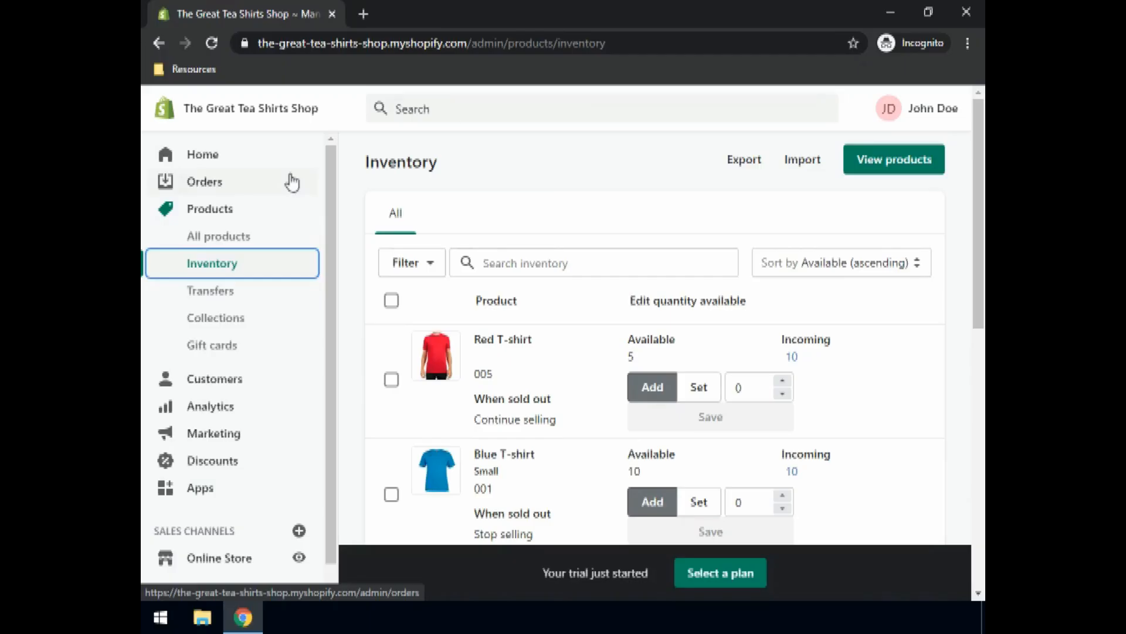
pyautogui.click(226, 327)
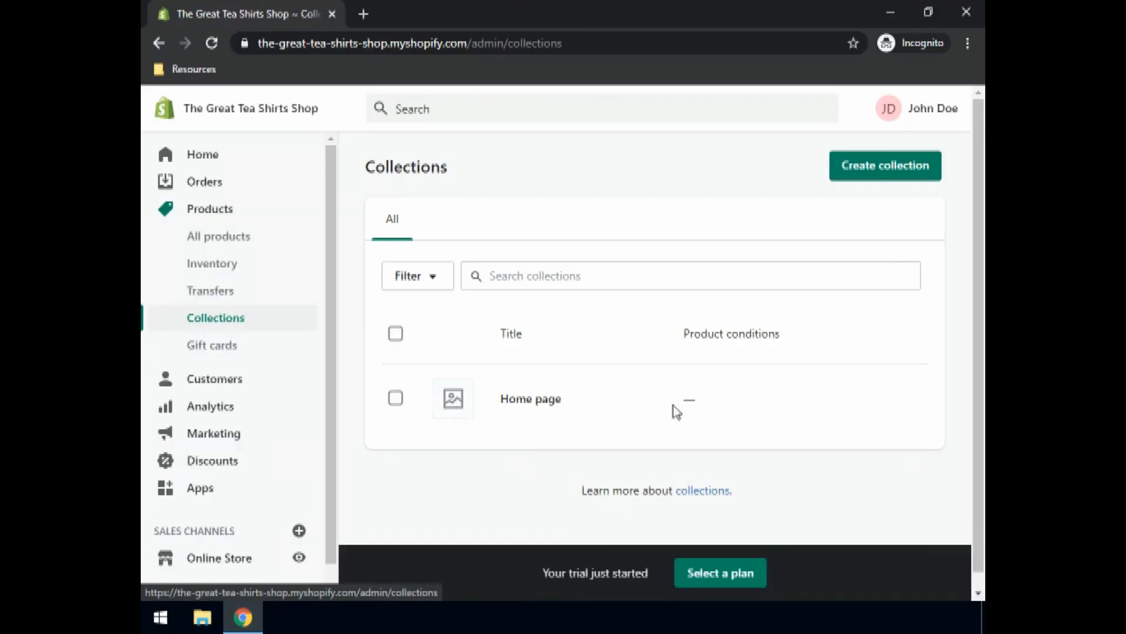
# Step: Create a new collection titled 'Summer collection', described as 'The new red tshirts of our summer collection'
pyautogui.click(874, 172)
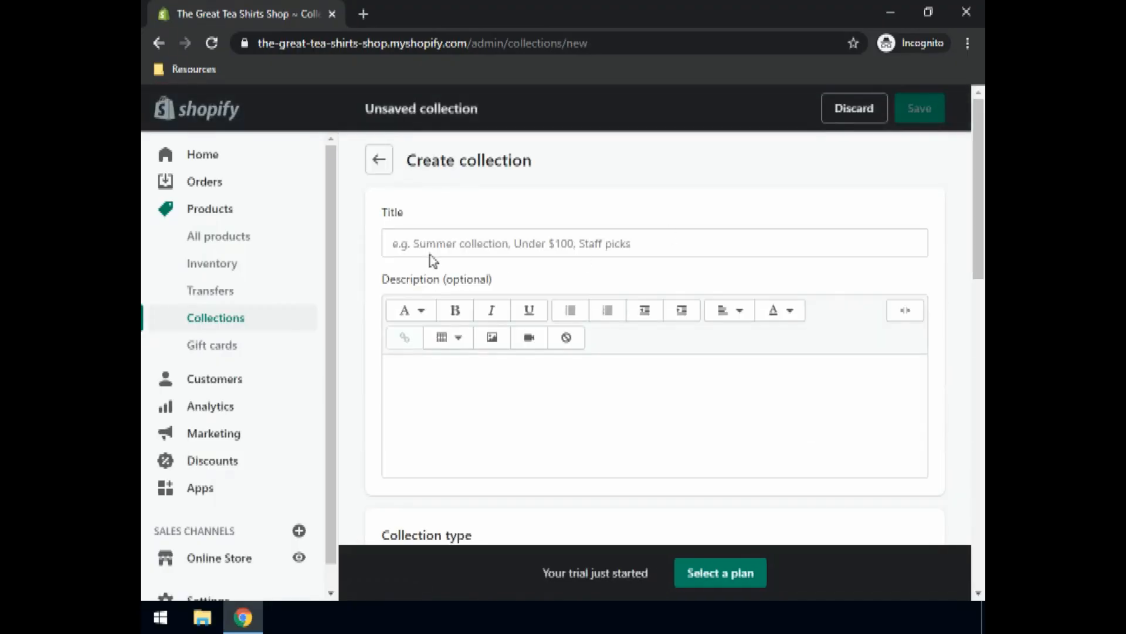
pyautogui.click(445, 239)
pyautogui.write('Summer collection')
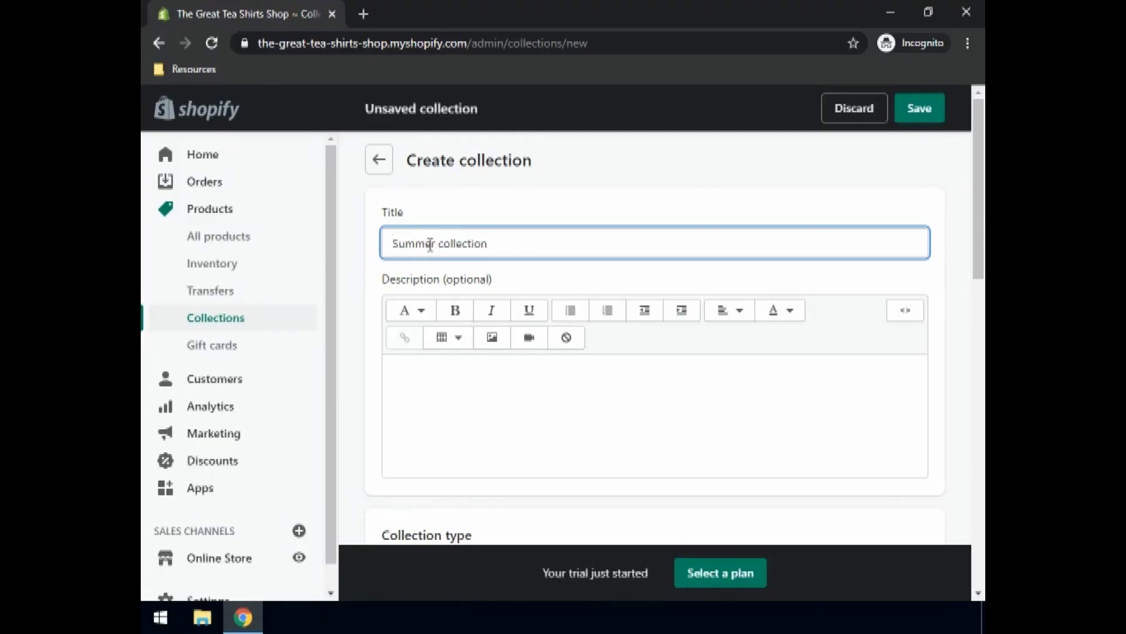
pyautogui.click(412, 394)
pyautogui.write('T')
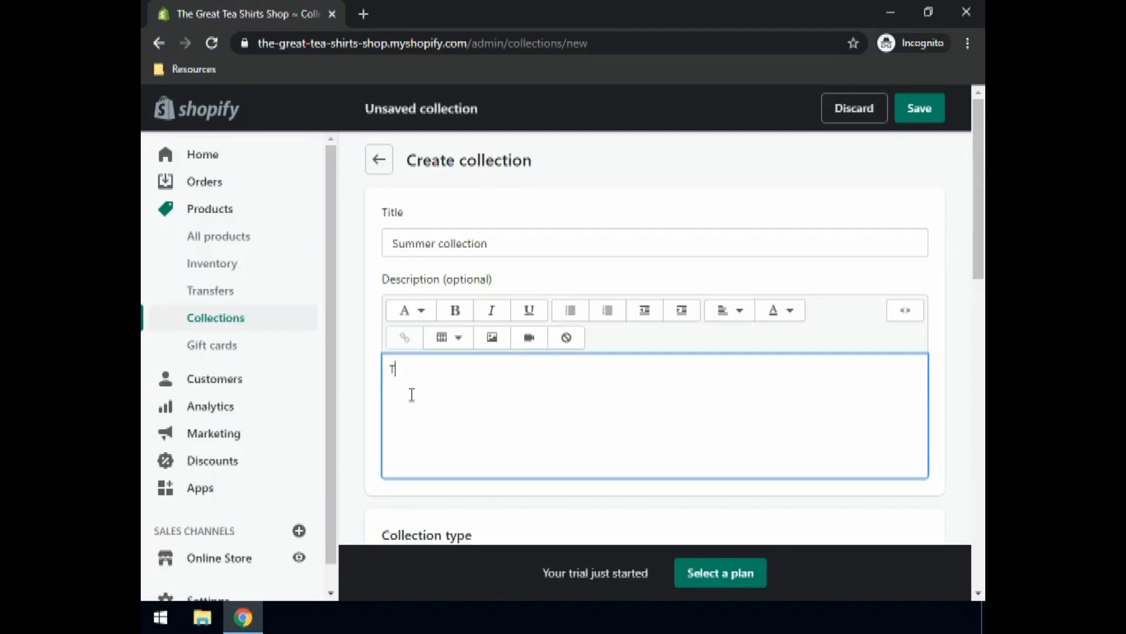
pyautogui.write('he new red tshirts of our summer co')
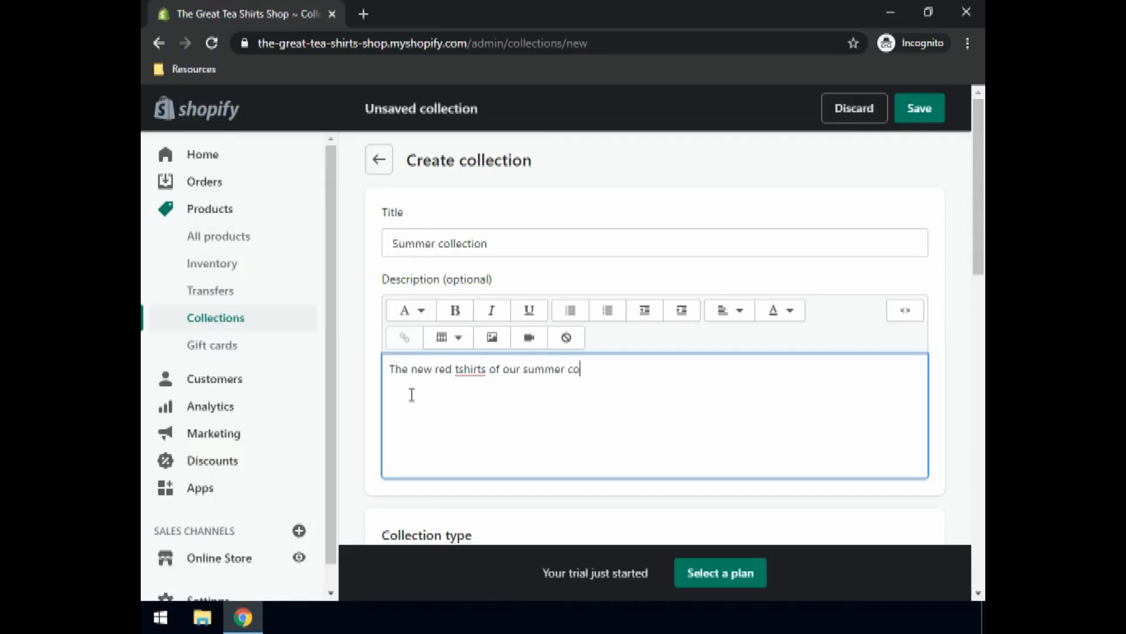
pyautogui.write('llection')
# Step: Set the collection type to Manual and correct 'tshirts' to 't-shirts' in the description
pyautogui.scroll(-4, 413, 396)
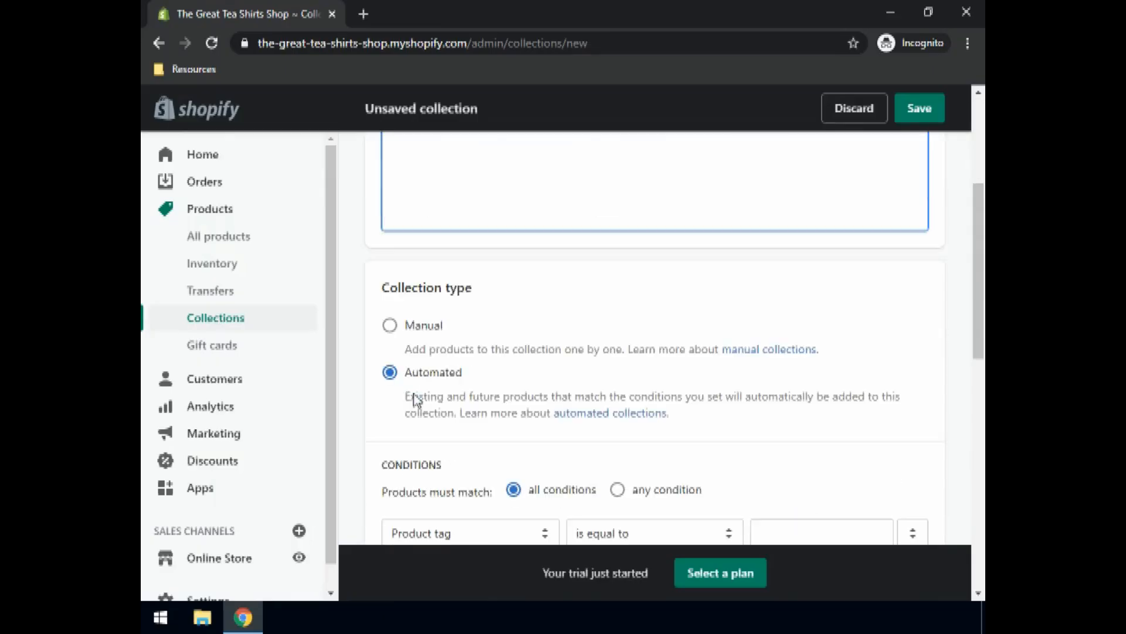
pyautogui.scroll(1, 431, 382)
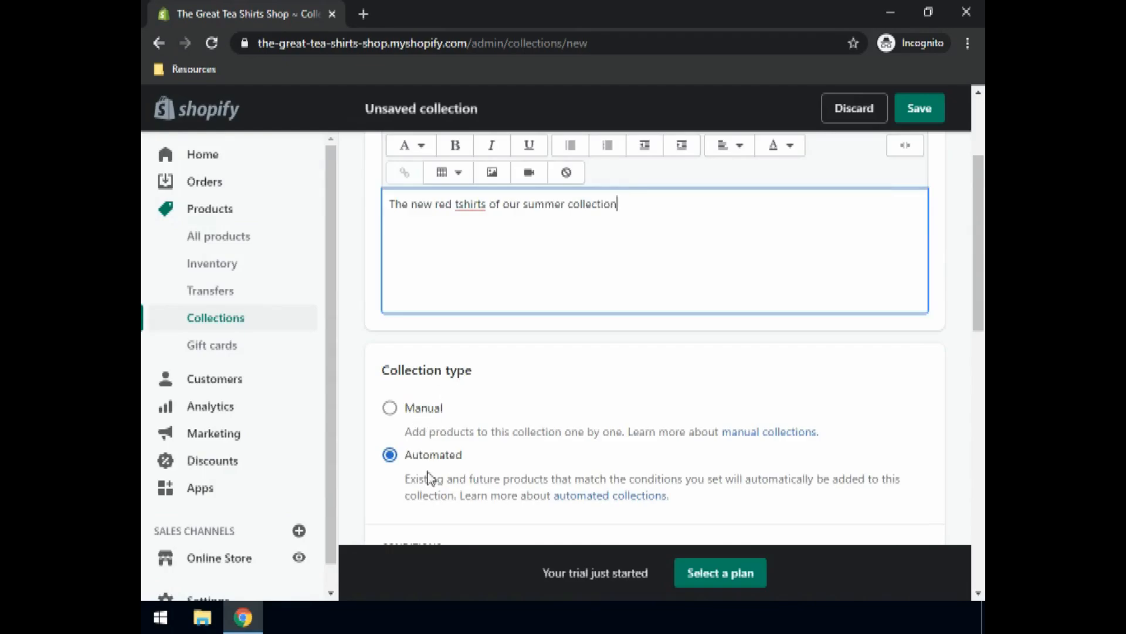
pyautogui.click(392, 409)
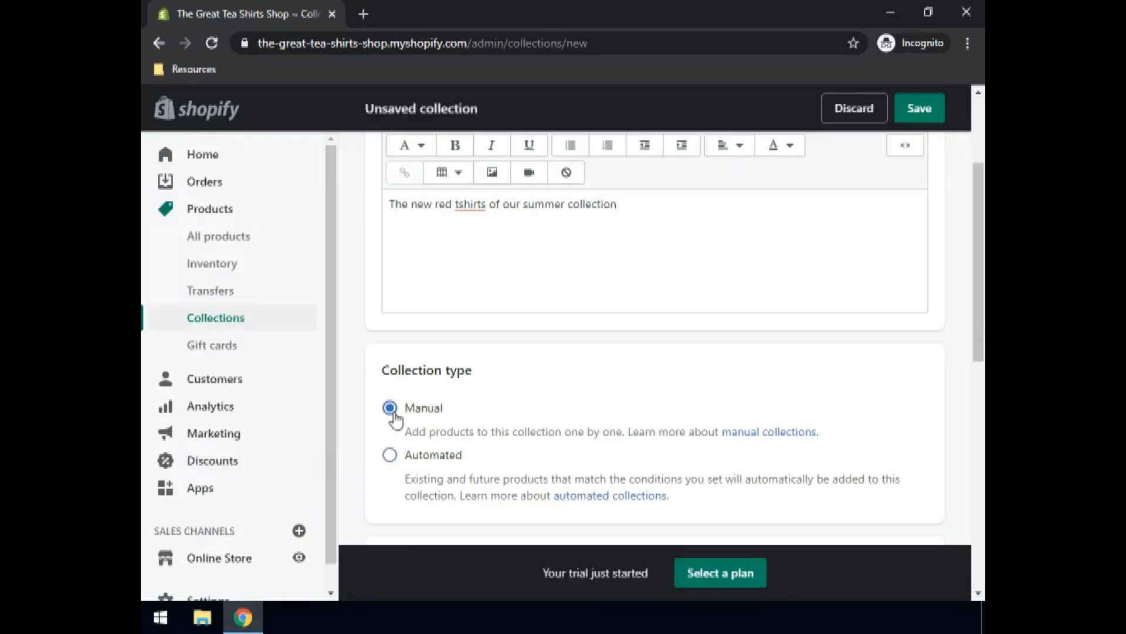
pyautogui.click(460, 203)
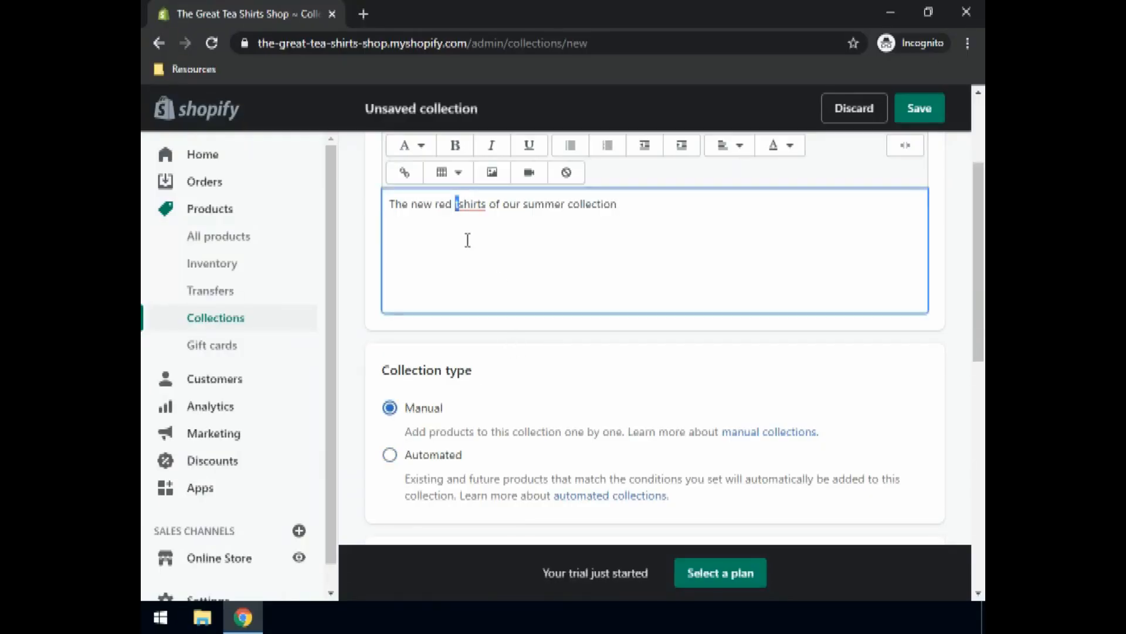
pyautogui.write('-')
pyautogui.scroll(-3, 466, 246)
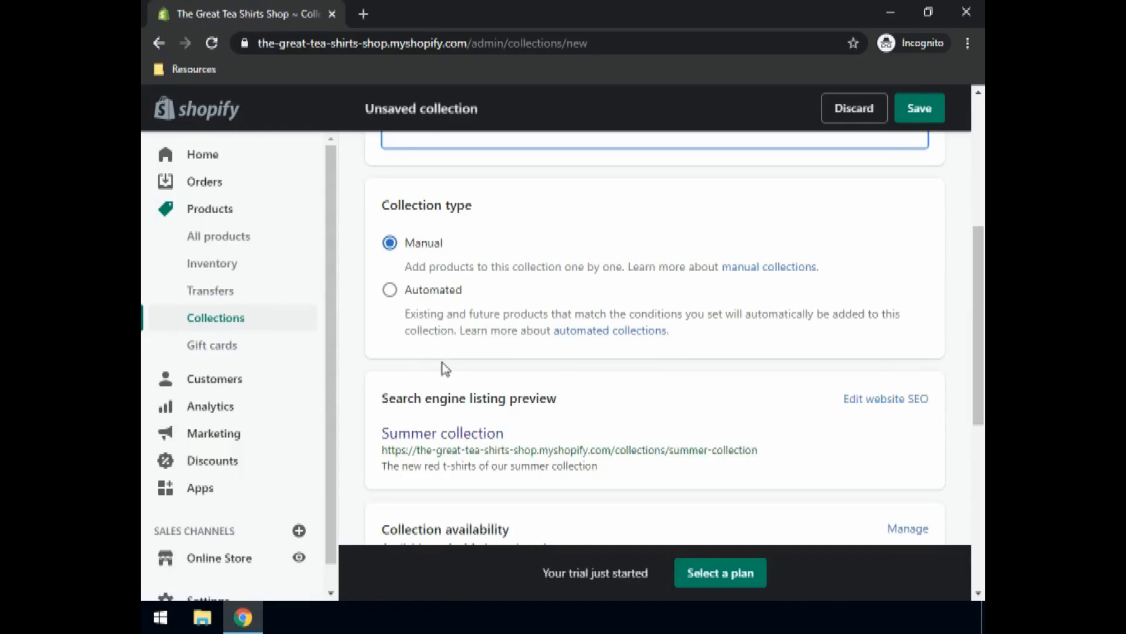
pyautogui.scroll(-3, 478, 287)
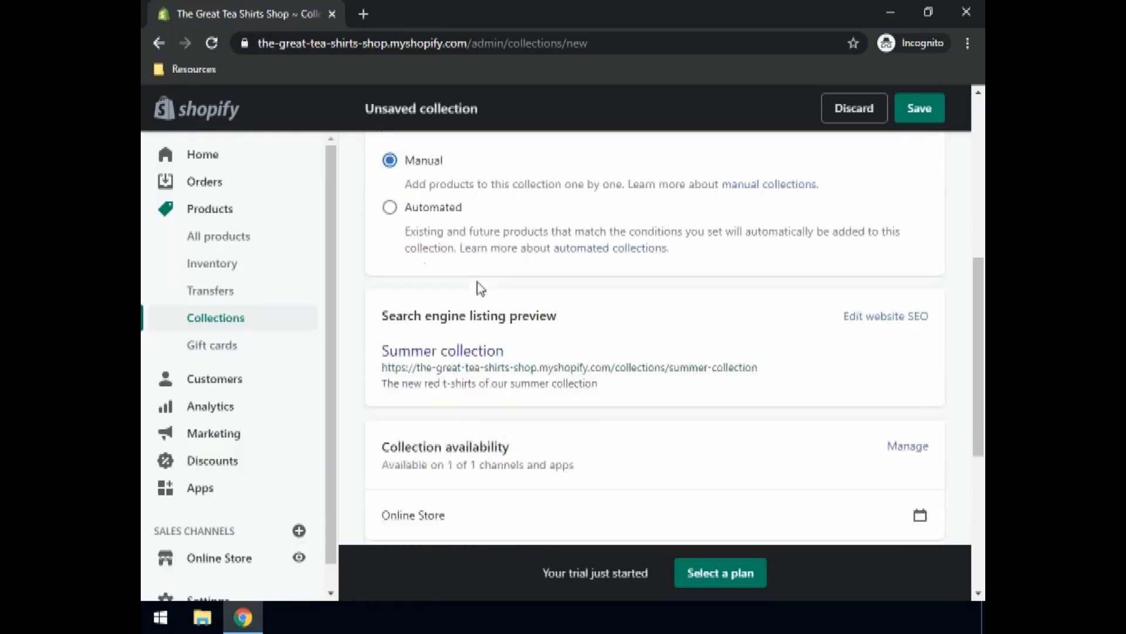
pyautogui.scroll(-4, 484, 292)
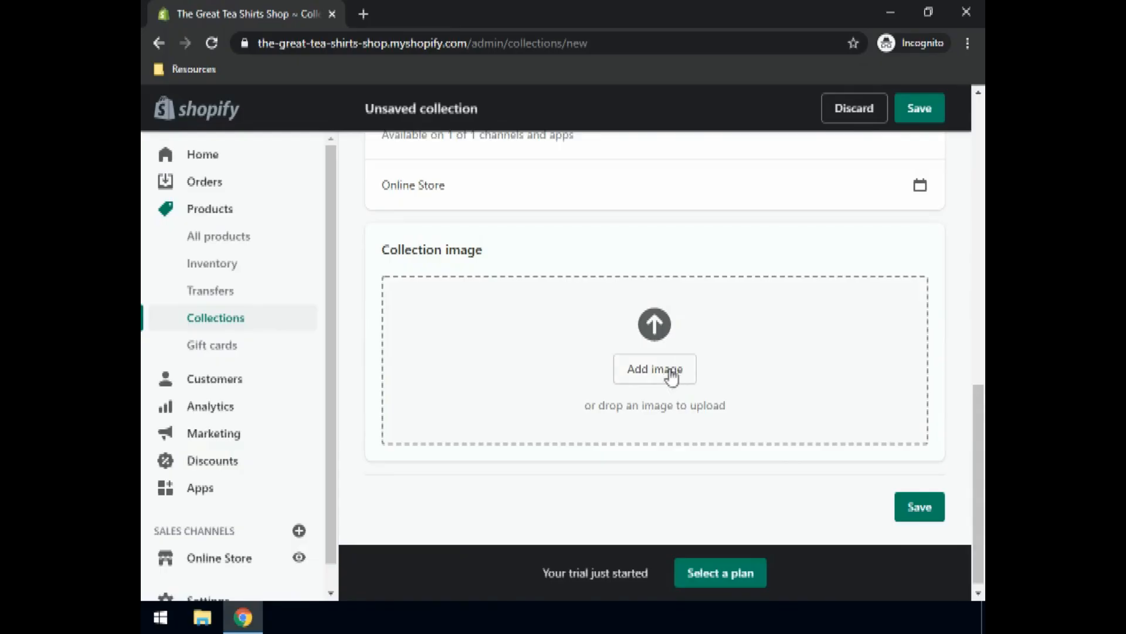
# Step: Upload Summer.jpg from the Resources folder as the collection image and save the collection
pyautogui.click(672, 375)
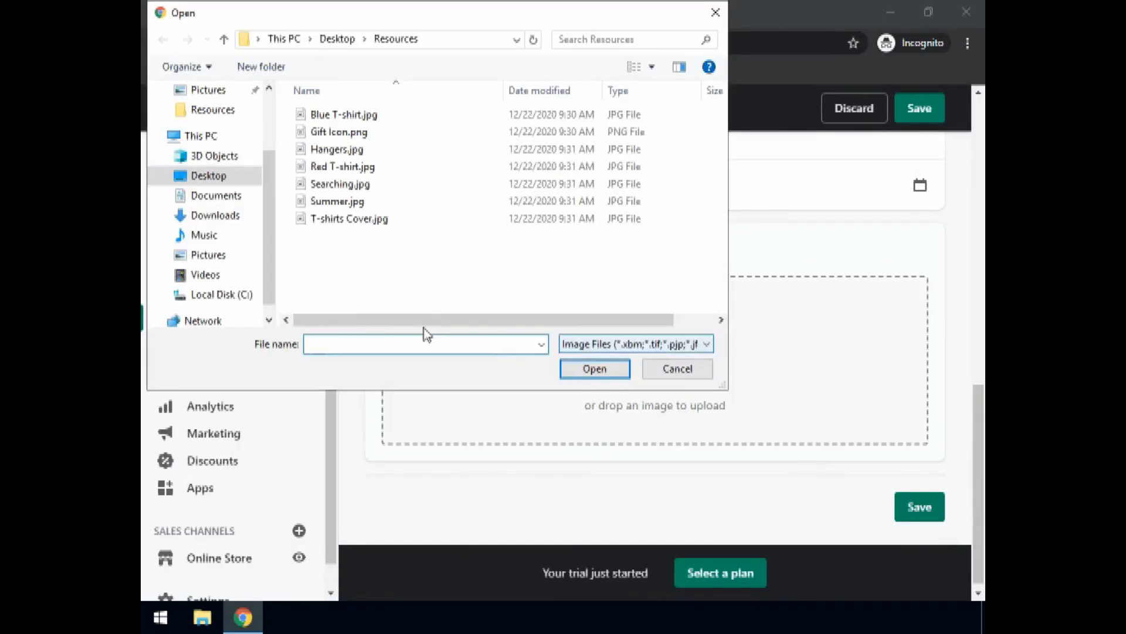
pyautogui.click(317, 202)
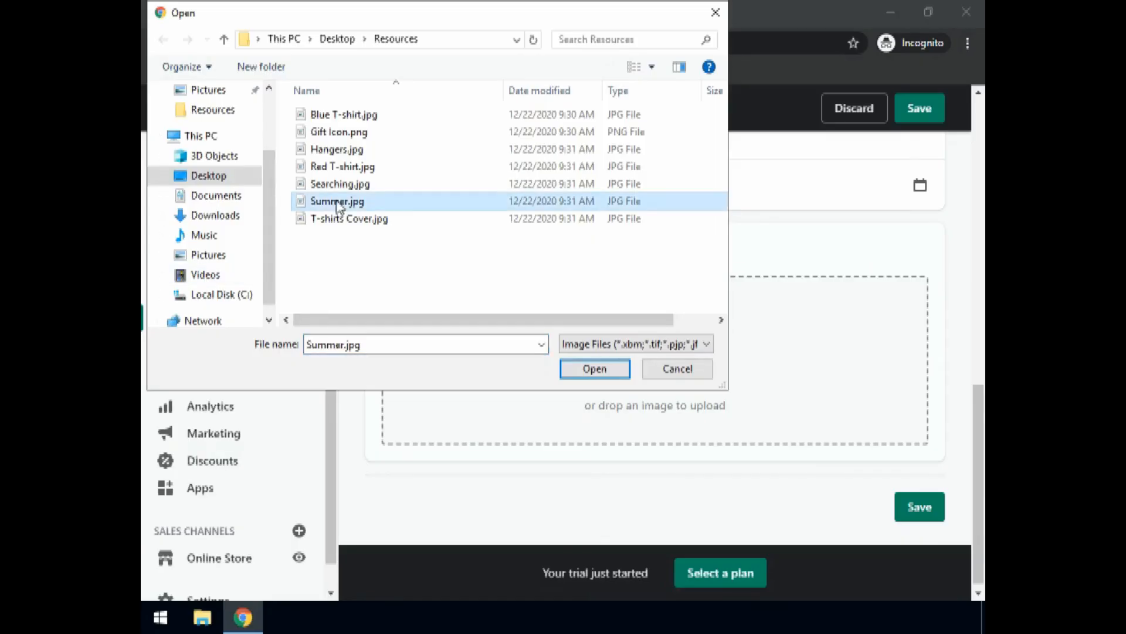
pyautogui.click(605, 375)
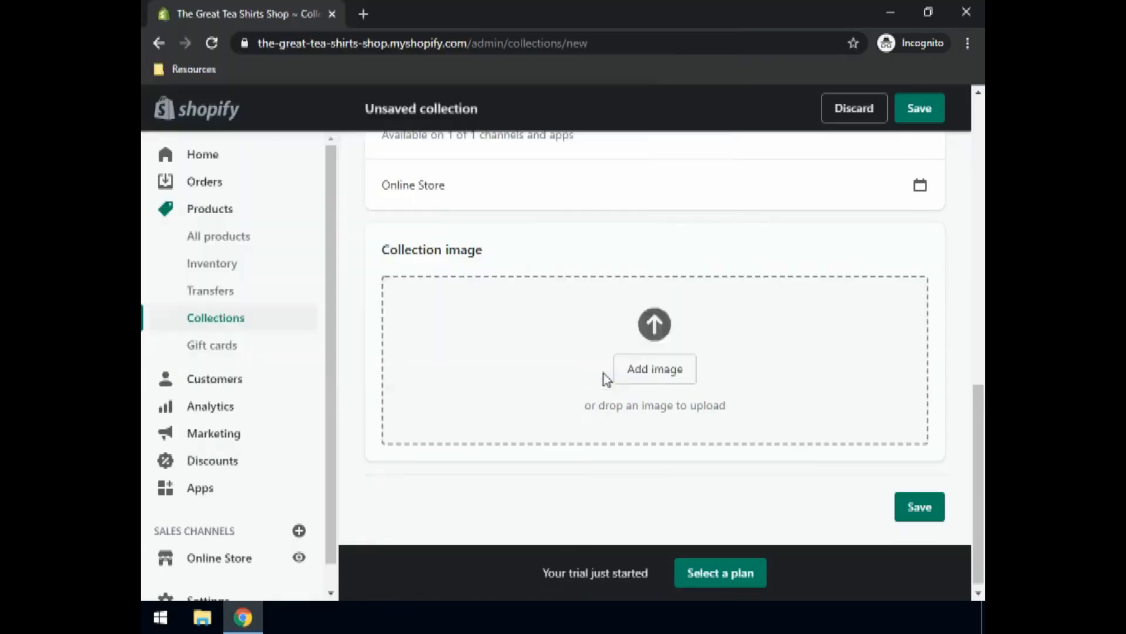
pyautogui.scroll(-4, 643, 366)
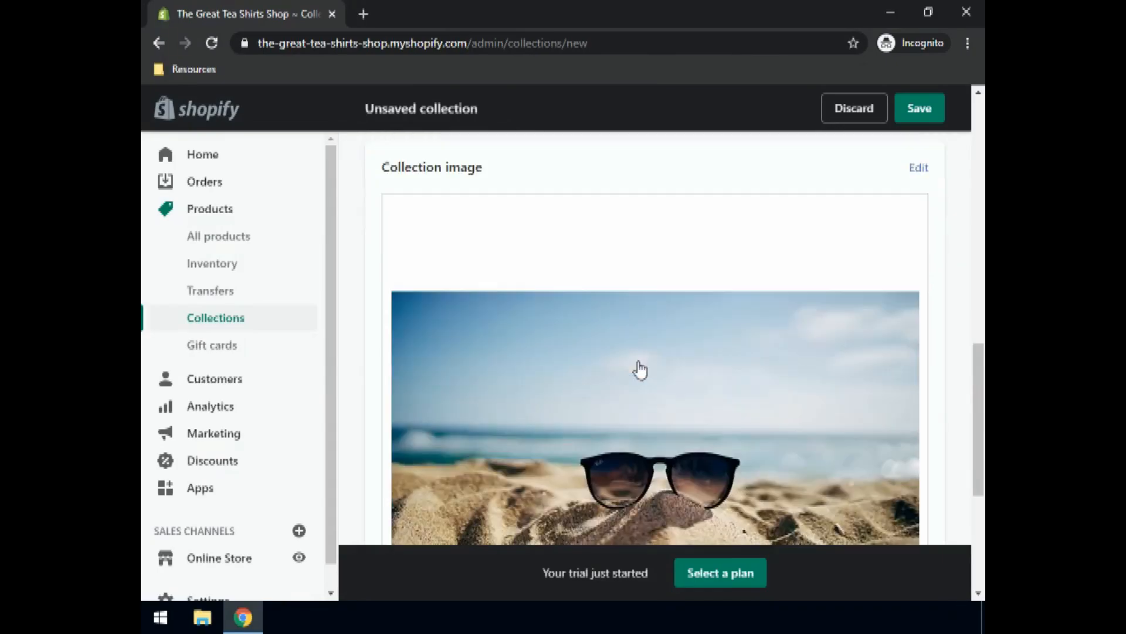
pyautogui.scroll(-2, 622, 349)
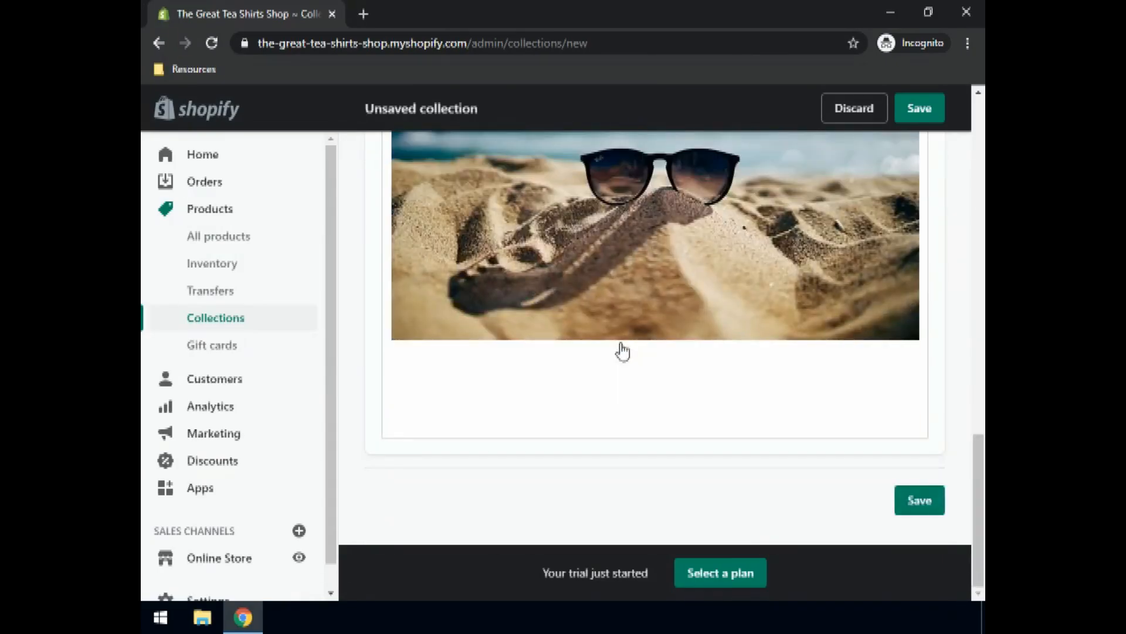
pyautogui.scroll(10, 586, 343)
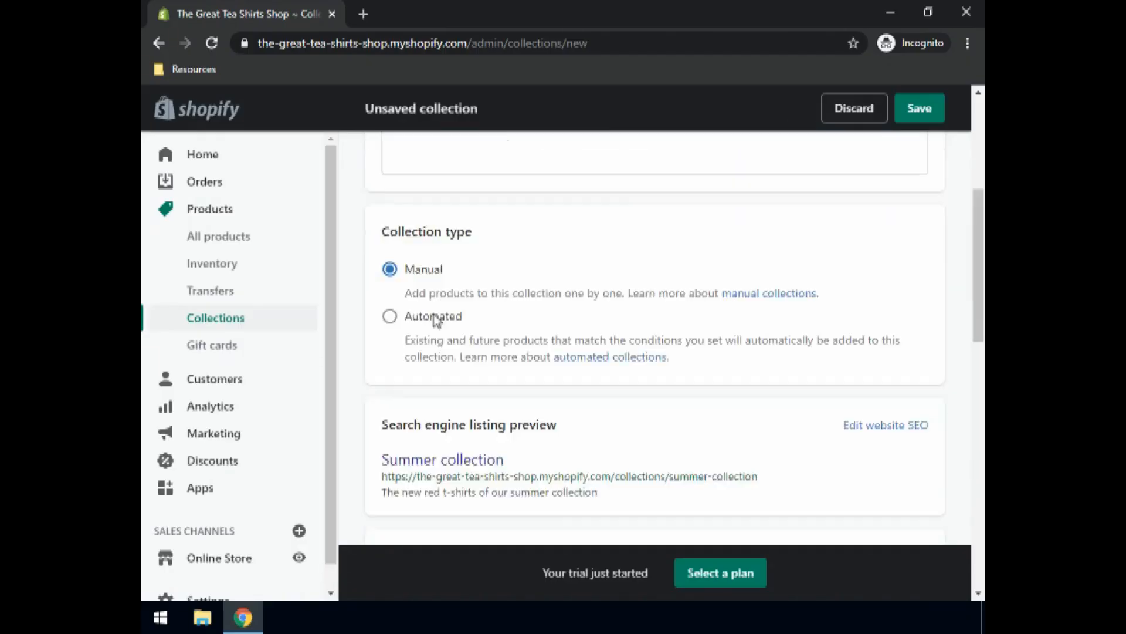
pyautogui.scroll(1, 436, 320)
pyautogui.scroll(-3, 470, 314)
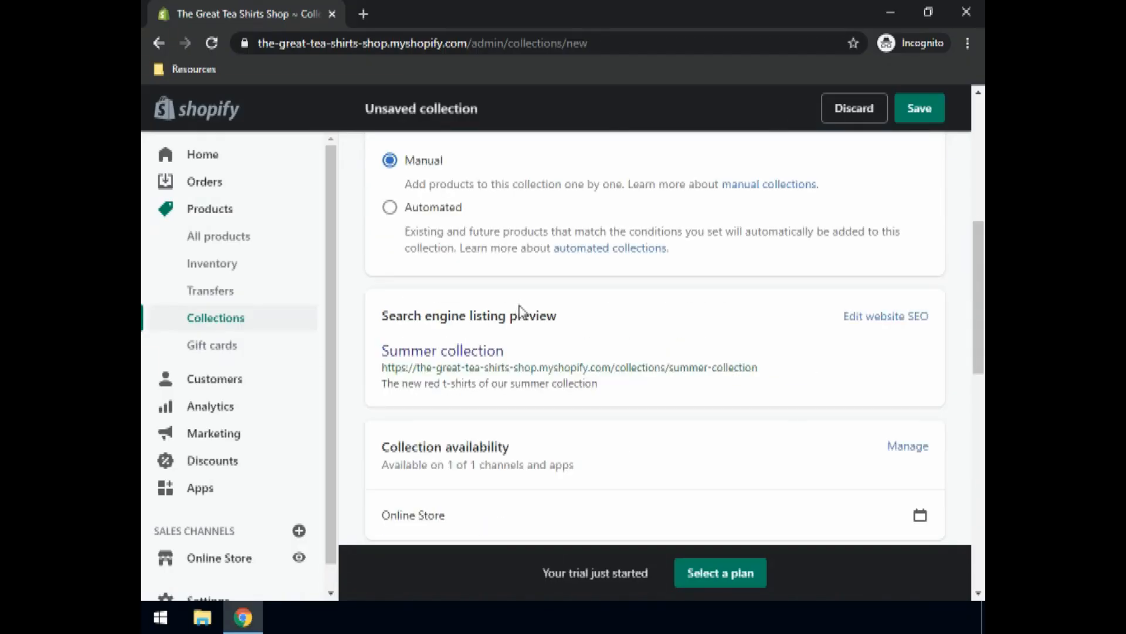
pyautogui.scroll(-5, 551, 320)
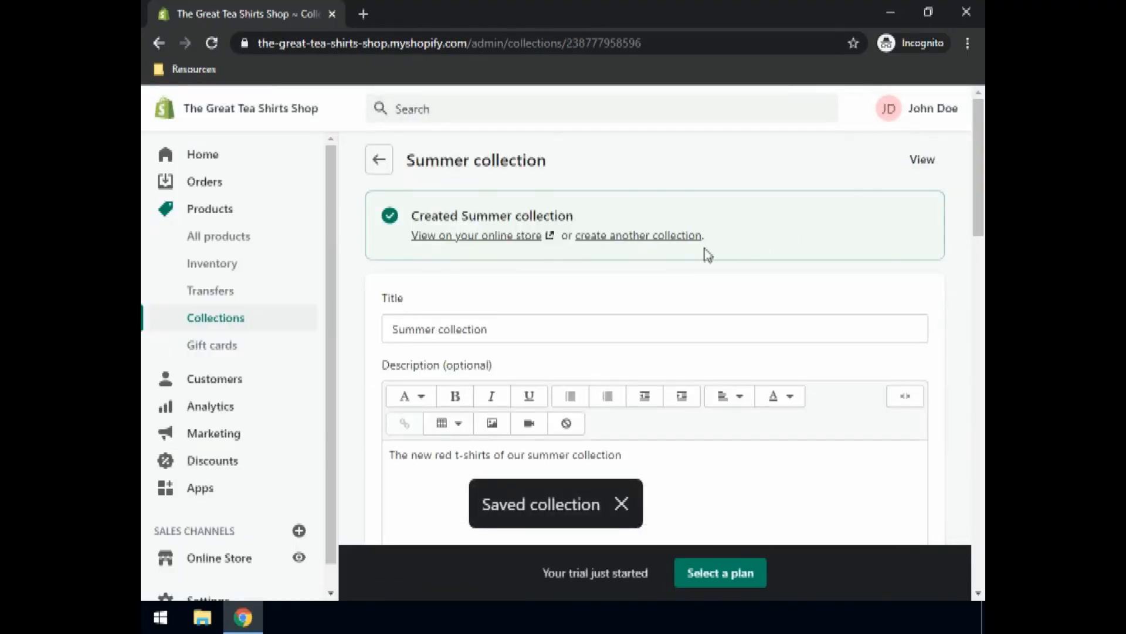
# Step: In All products, select the Crimson T-shirt and the Red T-shirt
pyautogui.click(220, 240)
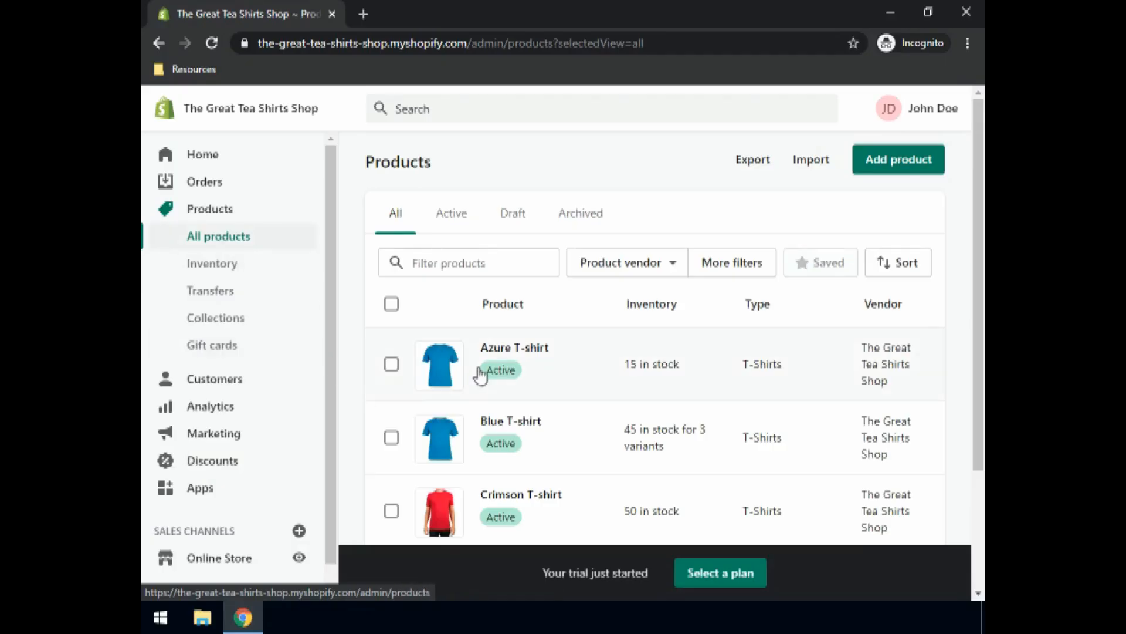
pyautogui.scroll(-1, 481, 372)
pyautogui.scroll(-1, 463, 373)
pyautogui.click(389, 424)
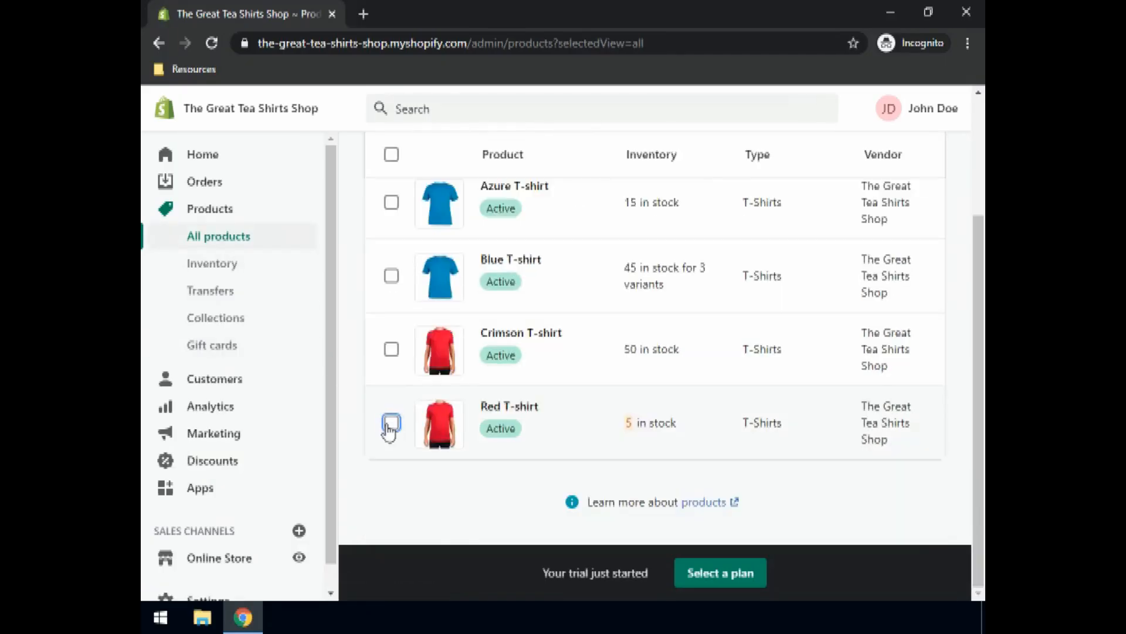
pyautogui.scroll(1, 455, 293)
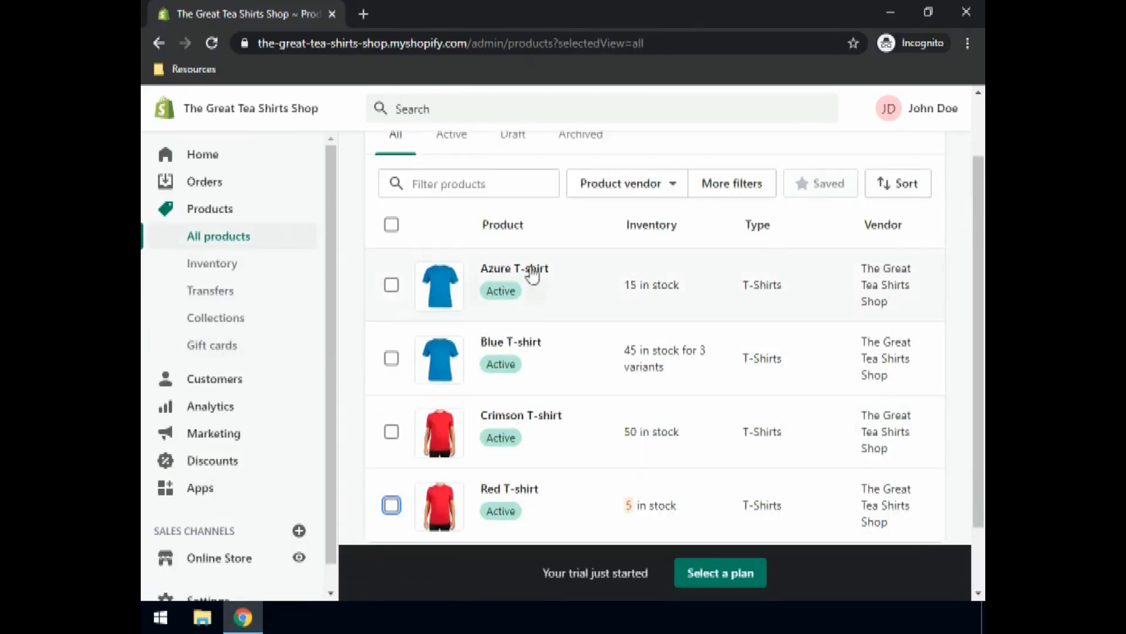
pyautogui.scroll(-1, 528, 281)
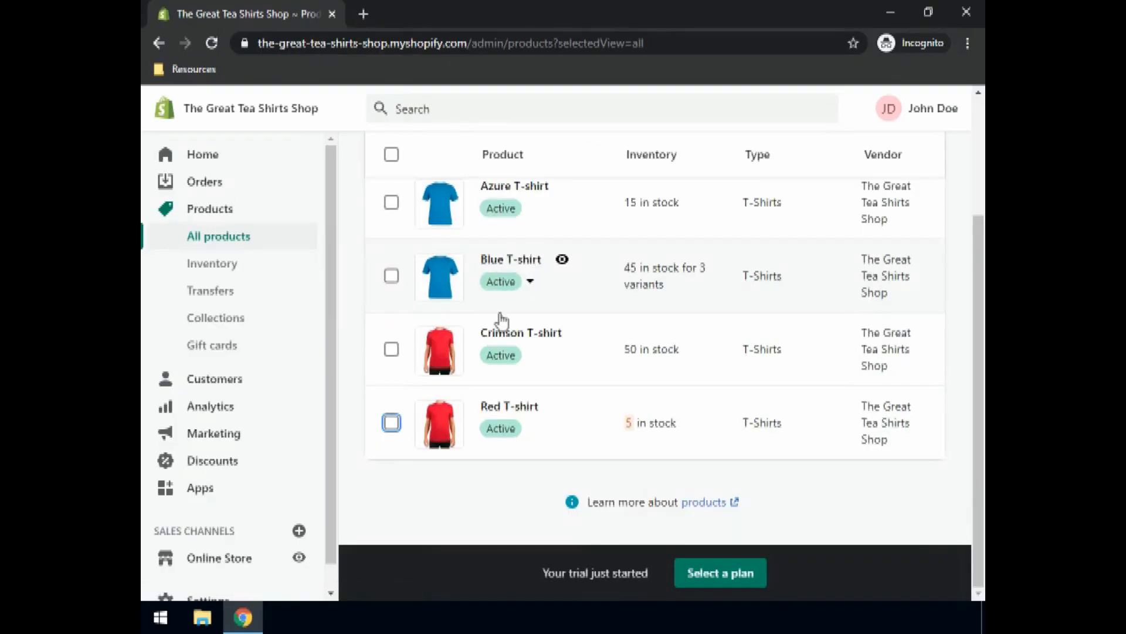
pyautogui.click(392, 351)
pyautogui.click(392, 424)
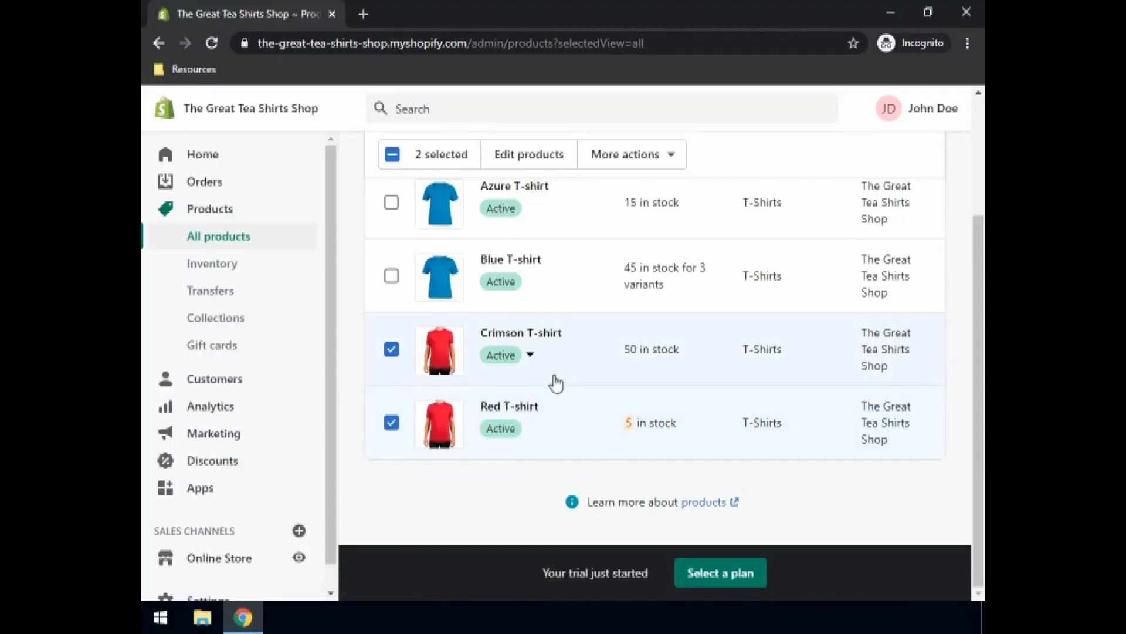
pyautogui.scroll(2, 557, 382)
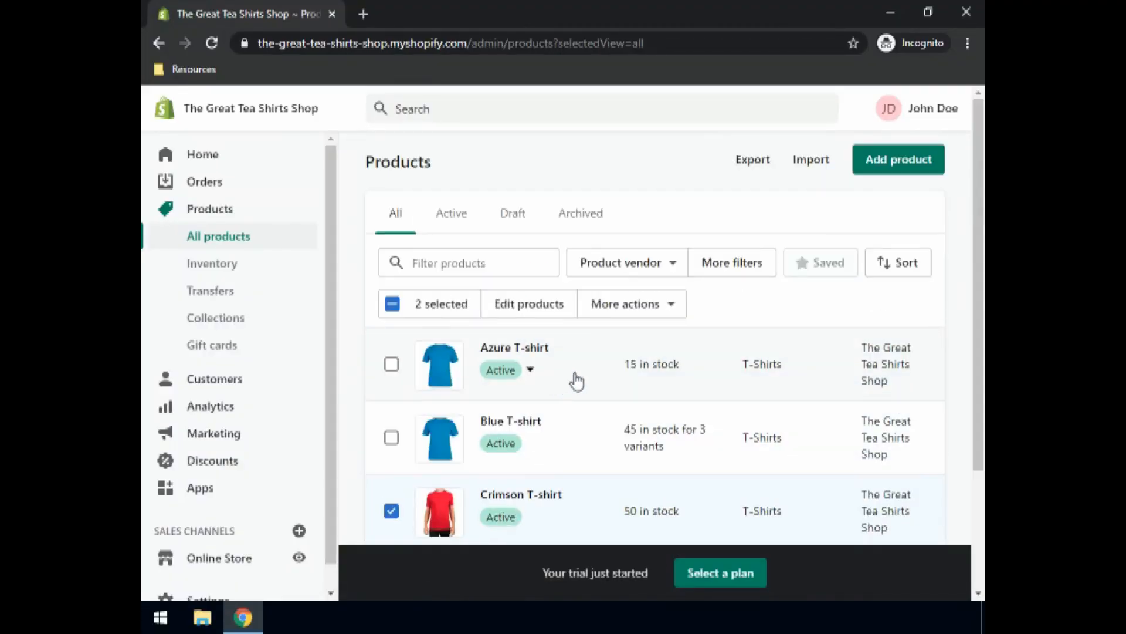
# Step: Use the bulk action to add both selected shirts to Summer collection
pyautogui.click(627, 312)
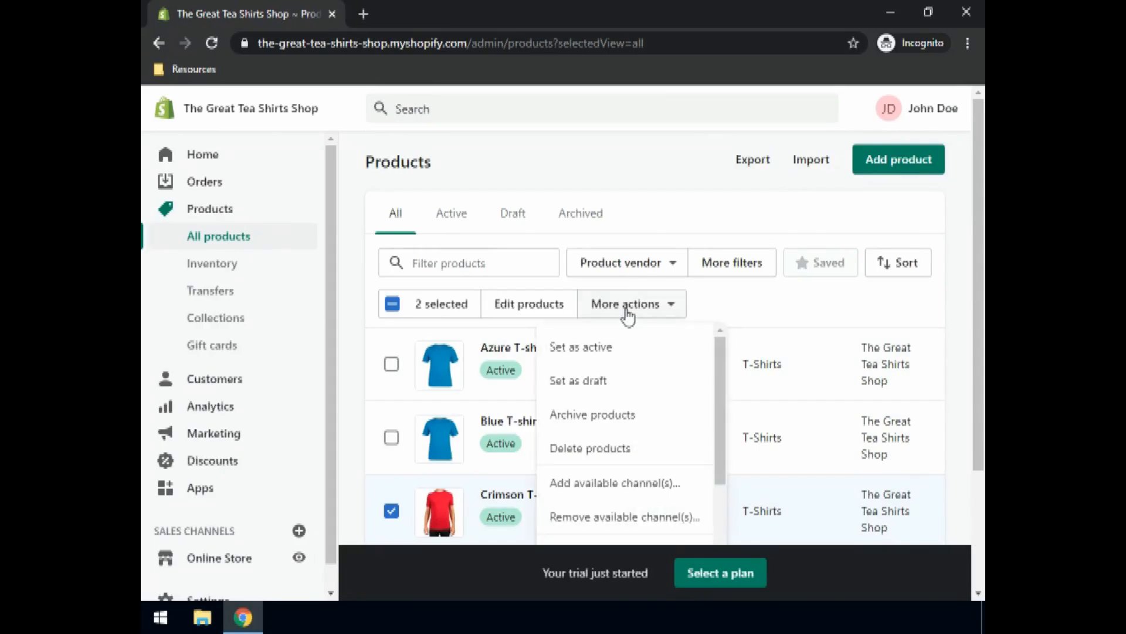
pyautogui.scroll(-2, 634, 373)
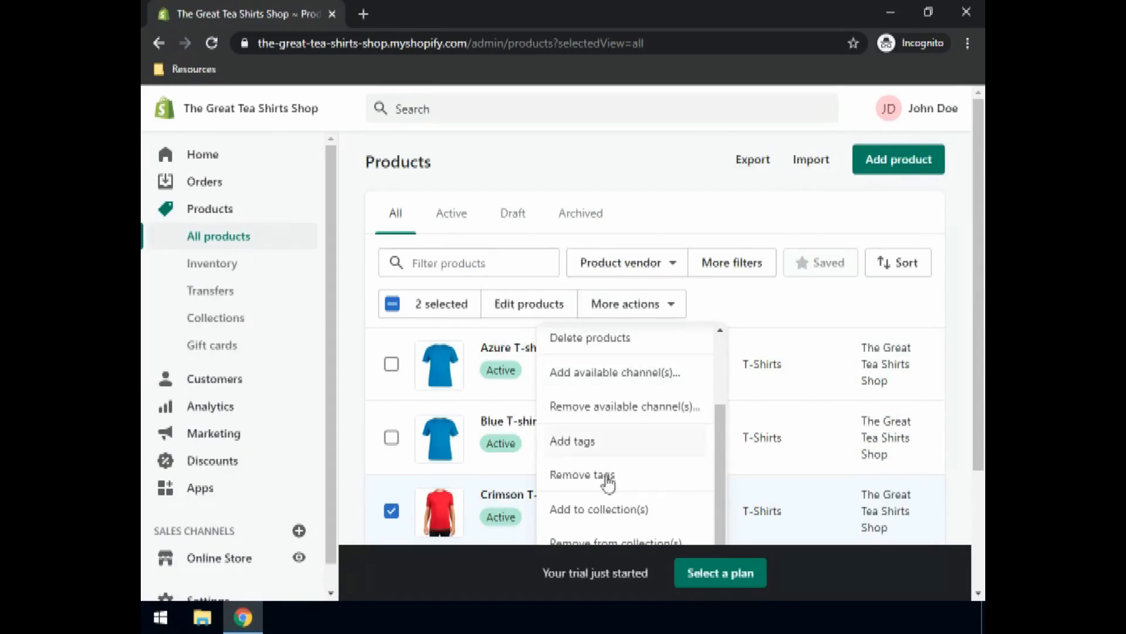
pyautogui.click(589, 514)
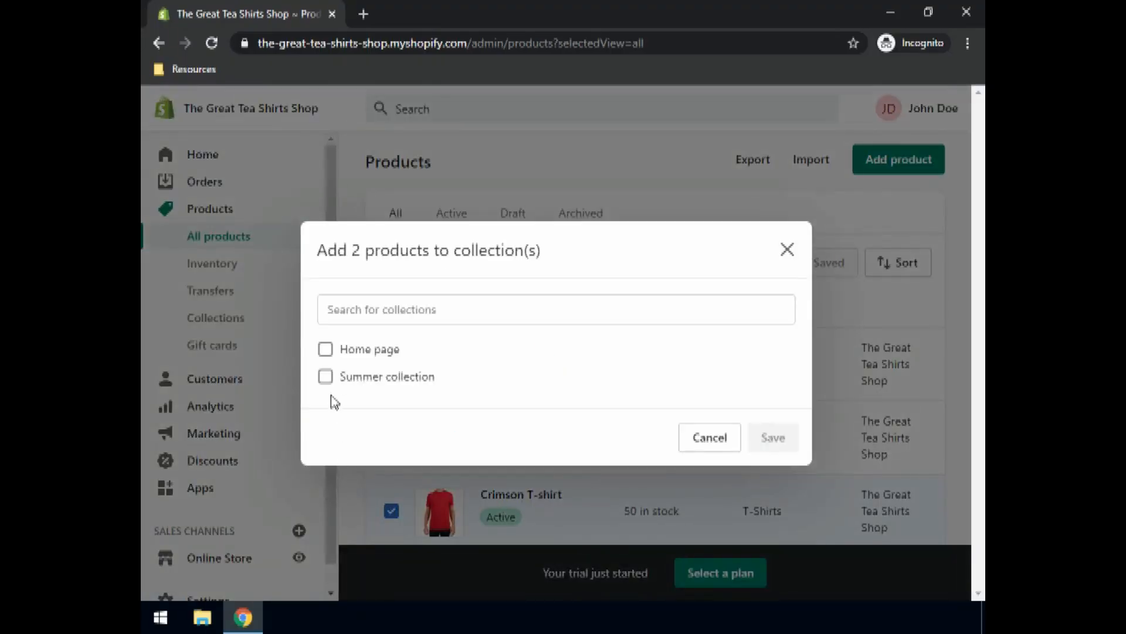
pyautogui.click(326, 378)
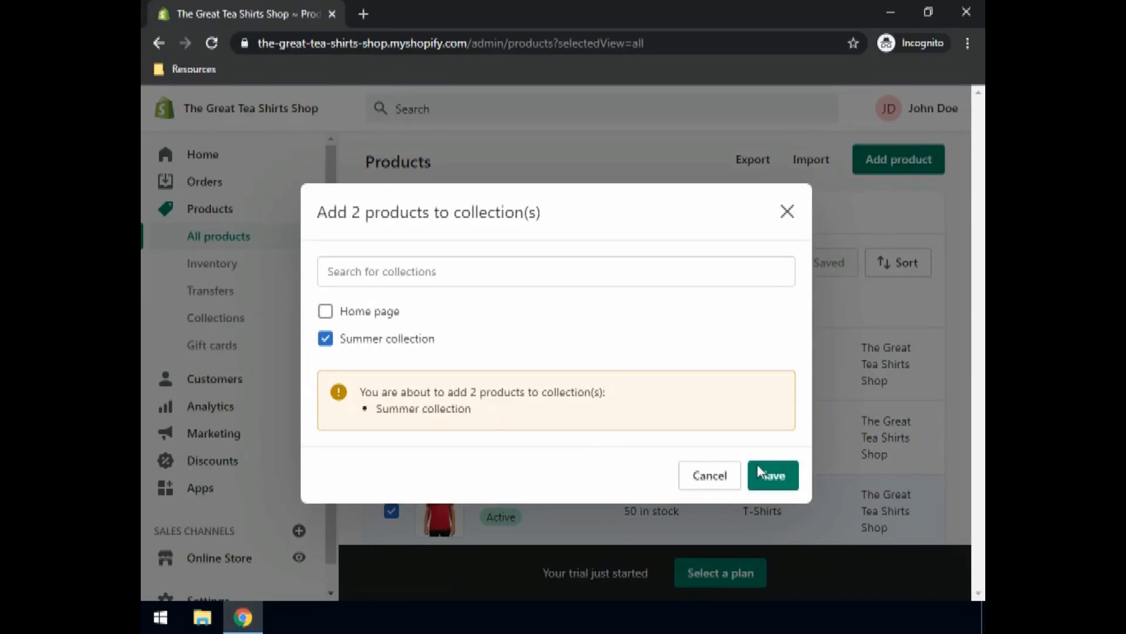
pyautogui.click(774, 476)
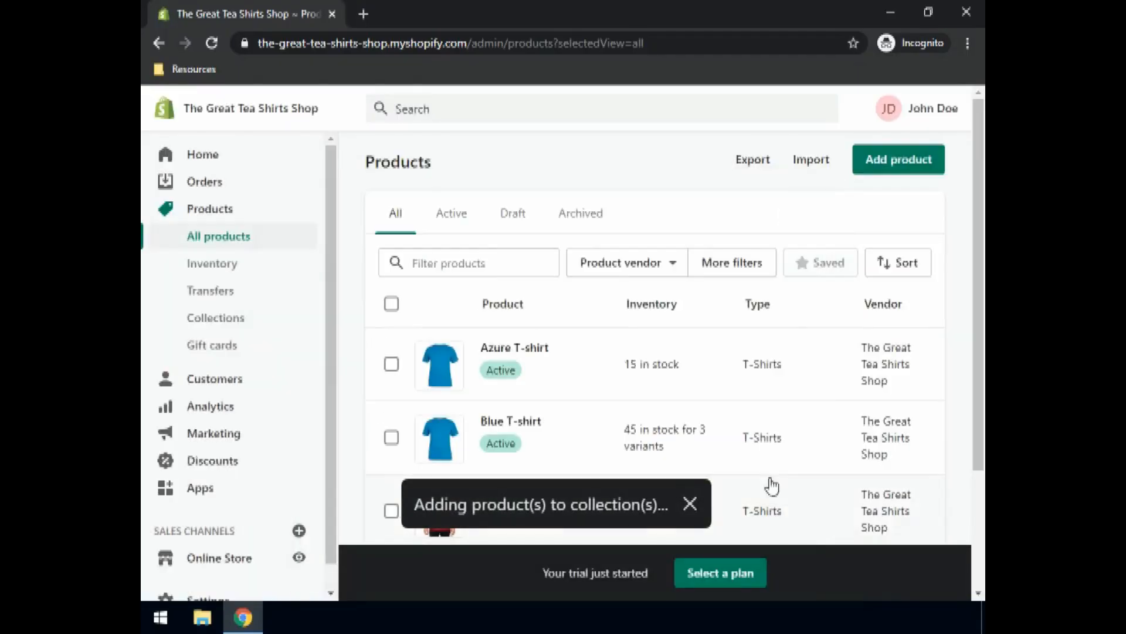
pyautogui.scroll(-3, 434, 390)
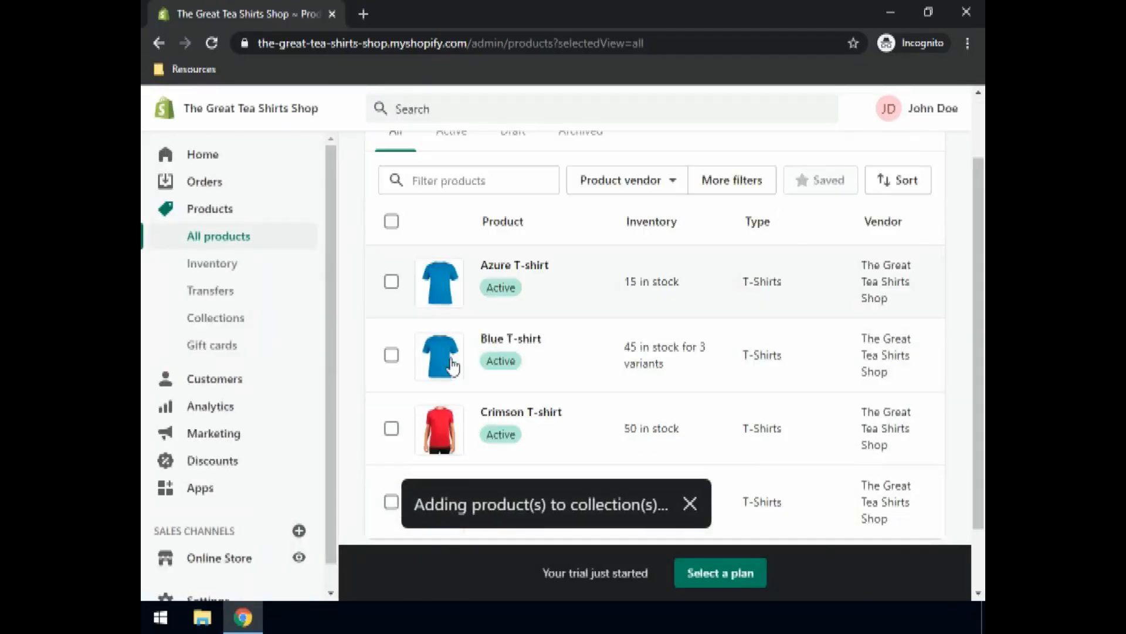
pyautogui.moveTo(566, 406)
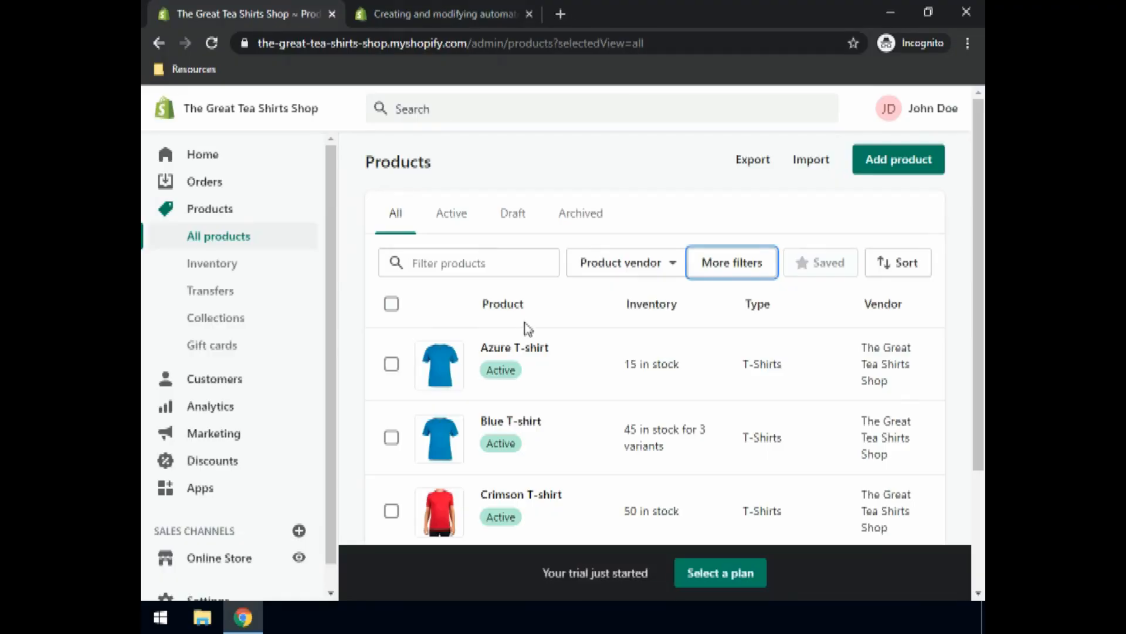
# Step: Create a new collection titled 'Summer Blue collection' with a description starting 'A collection of summer'
pyautogui.click(218, 318)
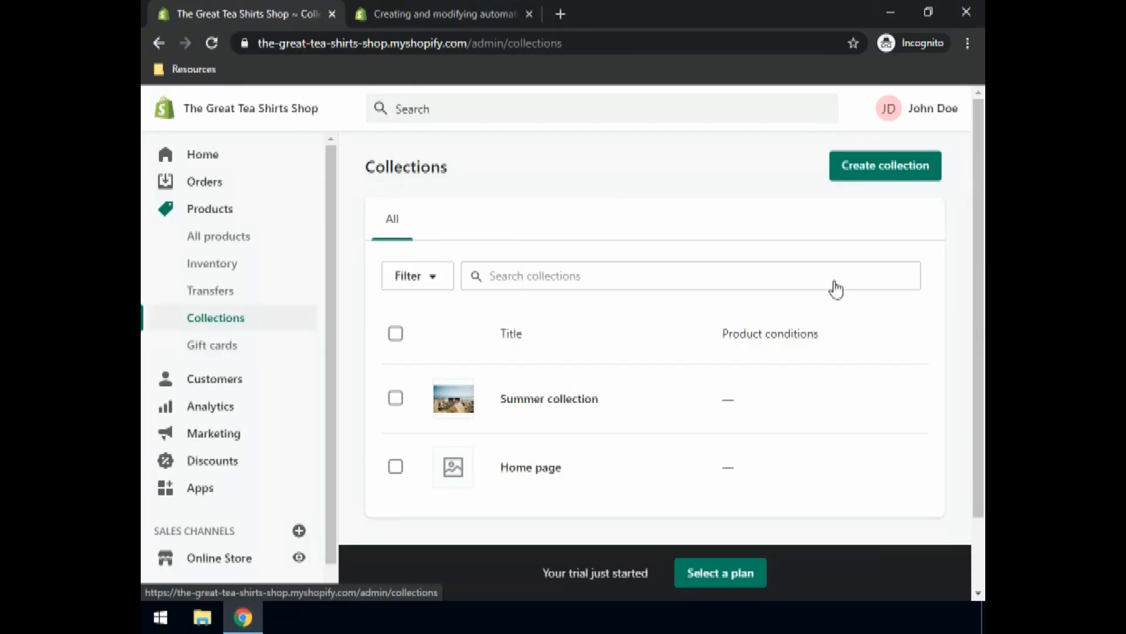
pyautogui.click(908, 181)
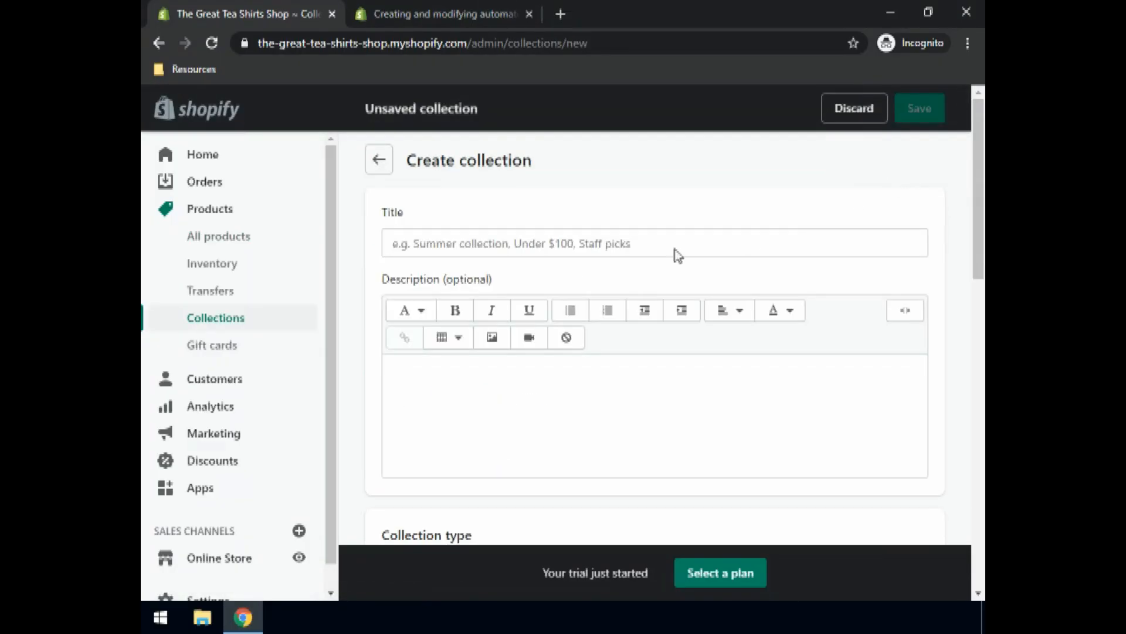
pyautogui.click(419, 242)
pyautogui.write('Summer ')
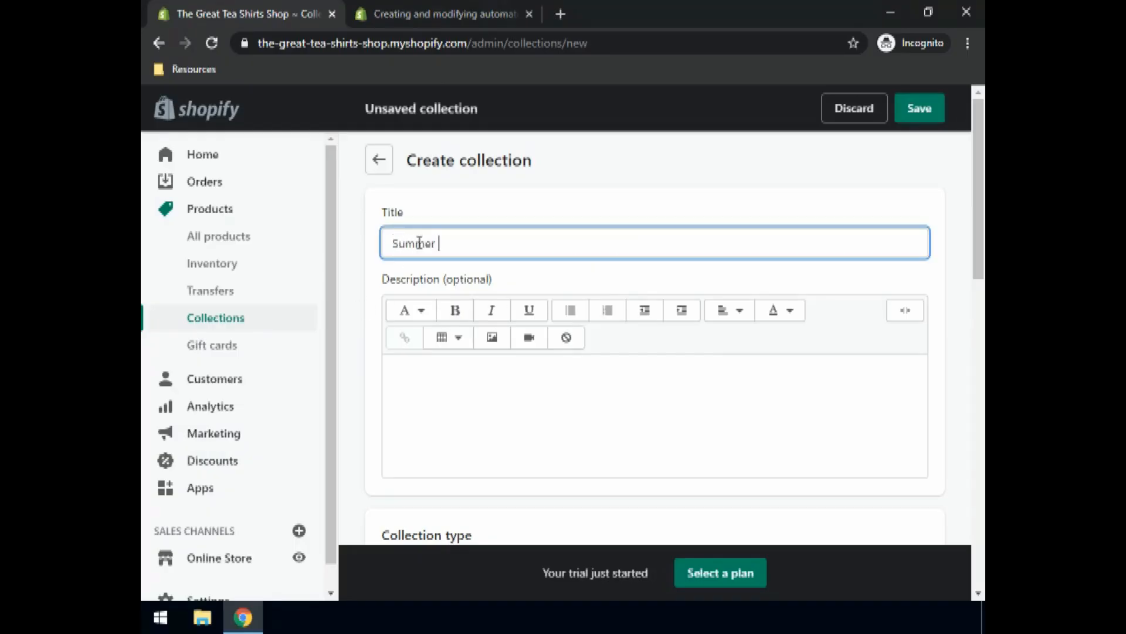
pyautogui.write('Blue collection')
pyautogui.click(458, 393)
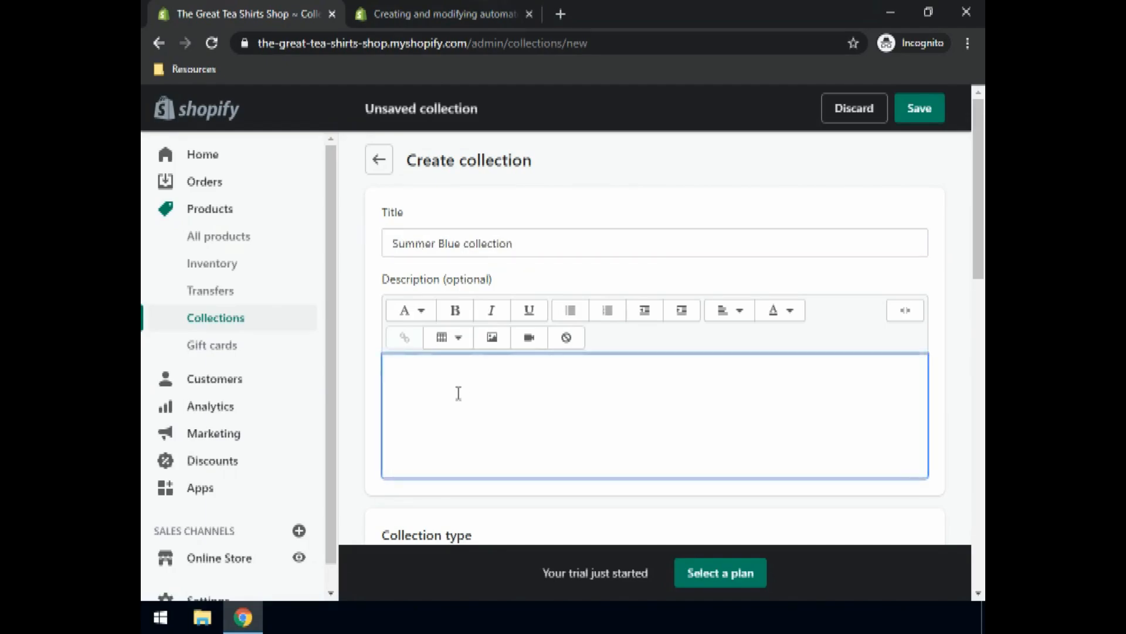
pyautogui.write('A collection of summer blue t-shirts')
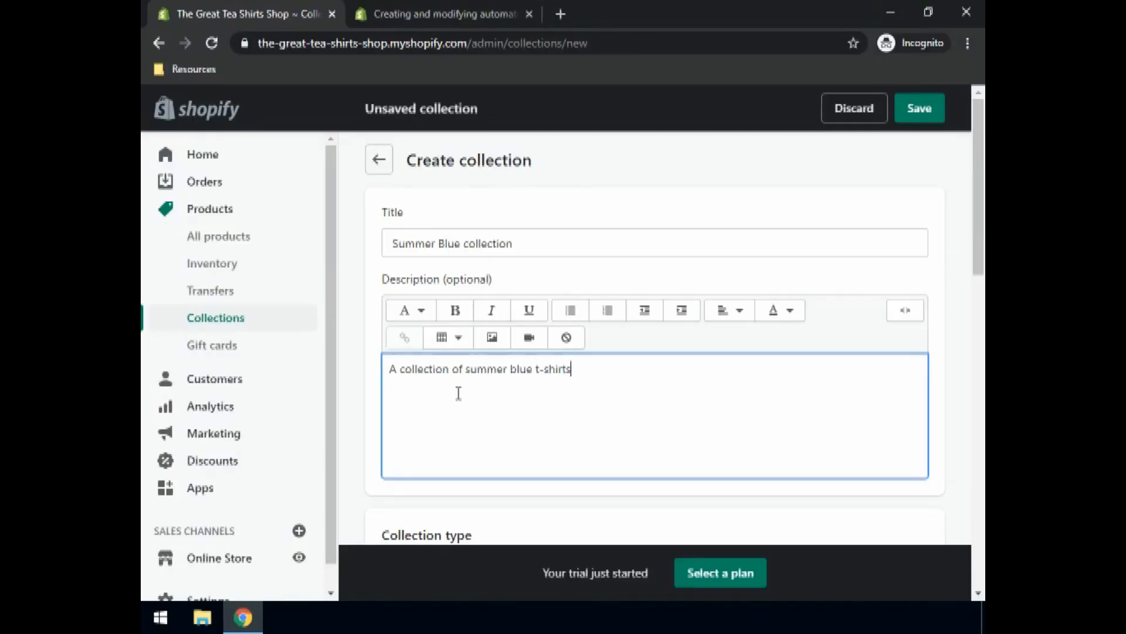
# Step: Add the first automated condition: Product title contains 'Blue'
pyautogui.scroll(-1, 395, 372)
pyautogui.scroll(-1, 449, 367)
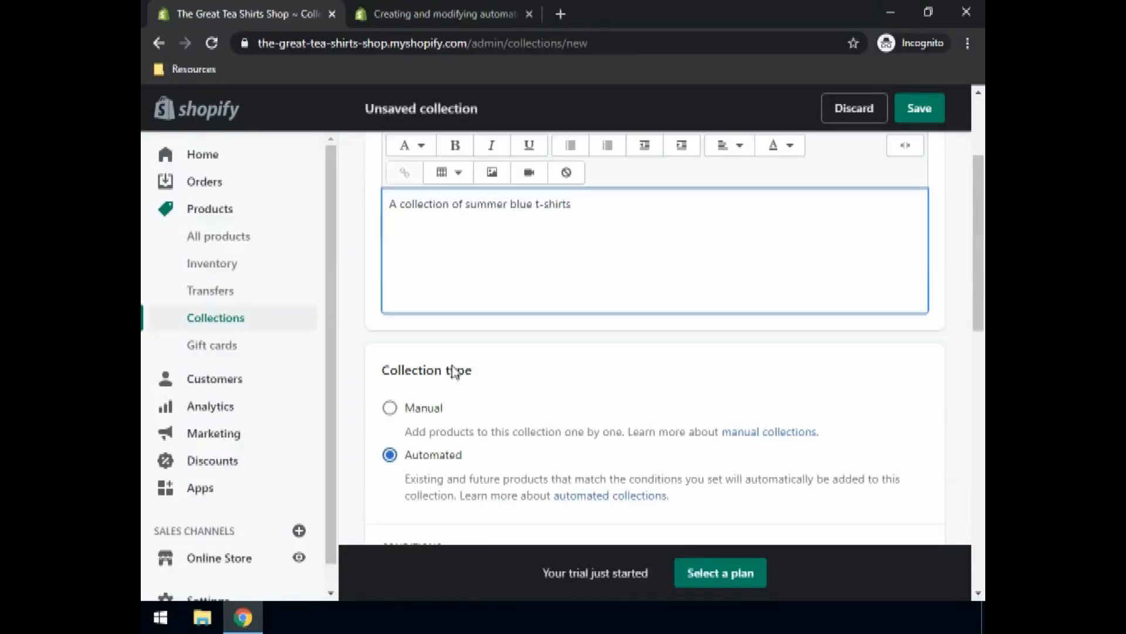
pyautogui.scroll(-2, 416, 472)
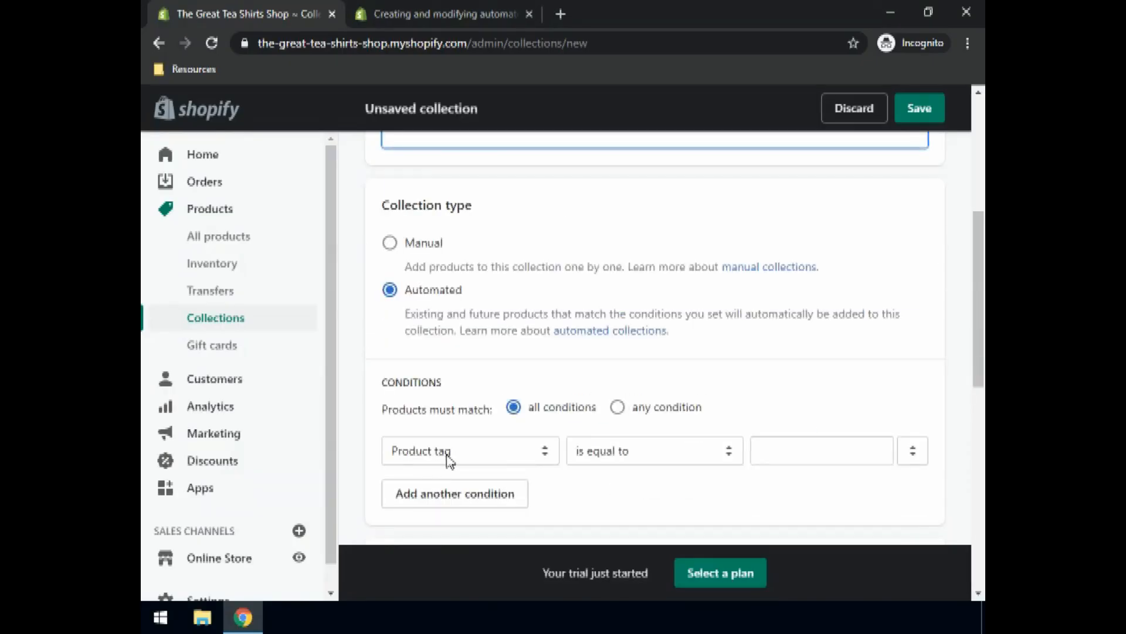
pyautogui.scroll(-1, 495, 447)
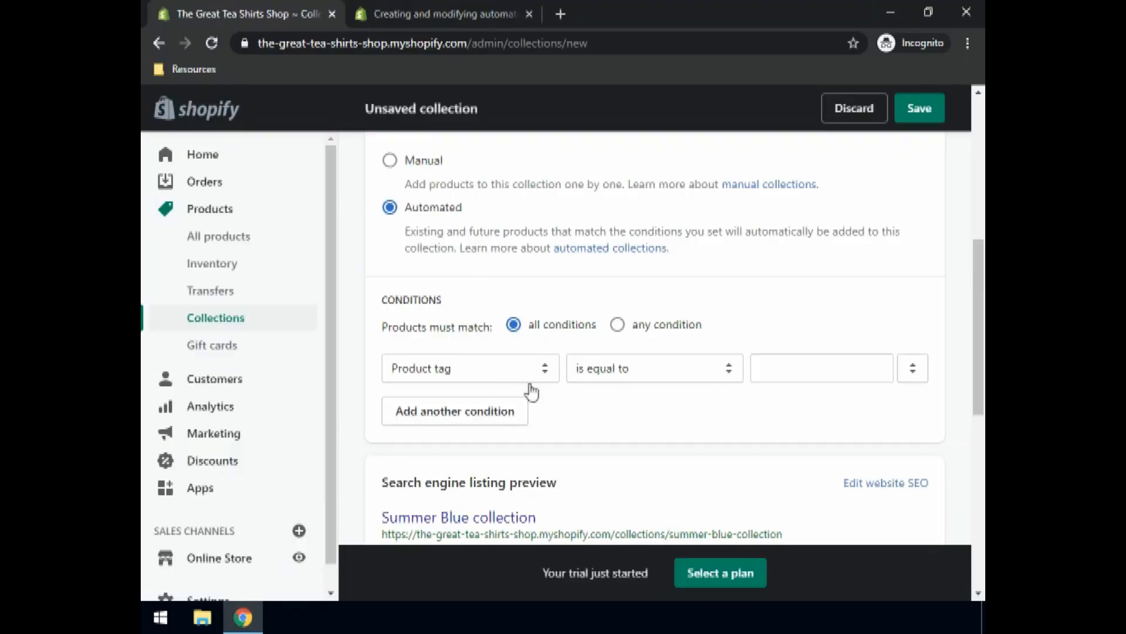
pyautogui.click(495, 367)
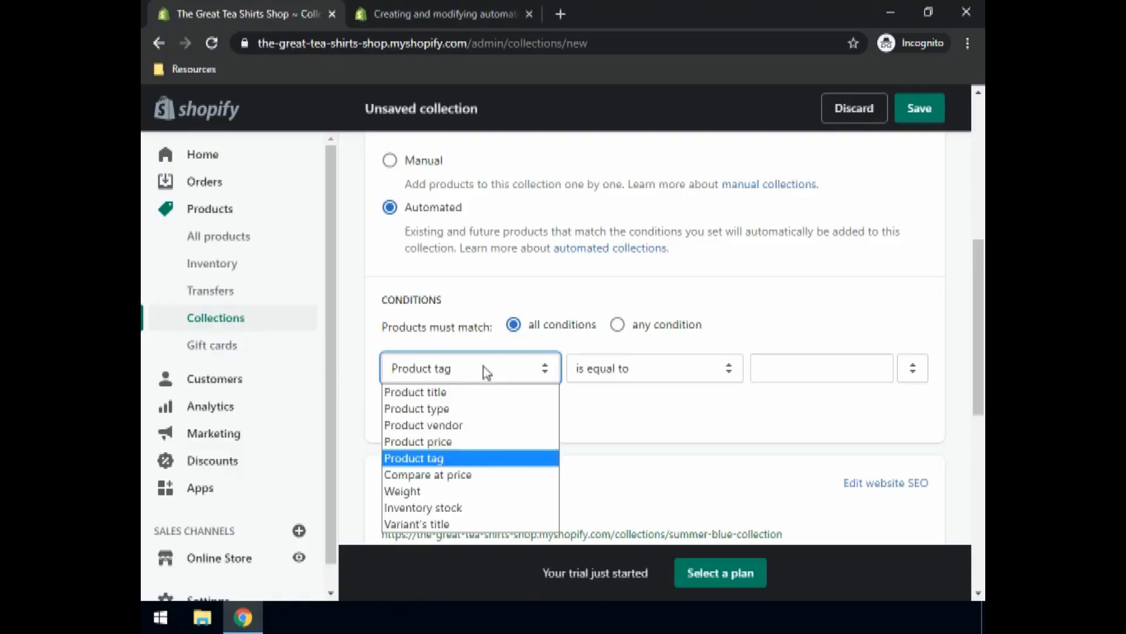
pyautogui.scroll(-3, 495, 370)
pyautogui.scroll(2, 495, 370)
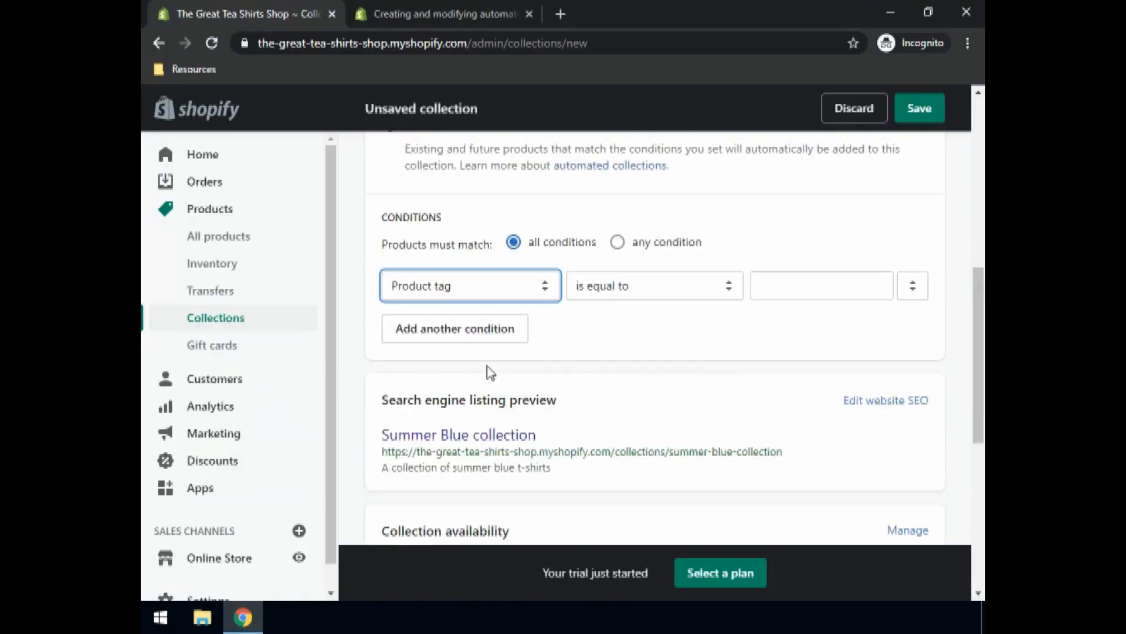
pyautogui.click(437, 288)
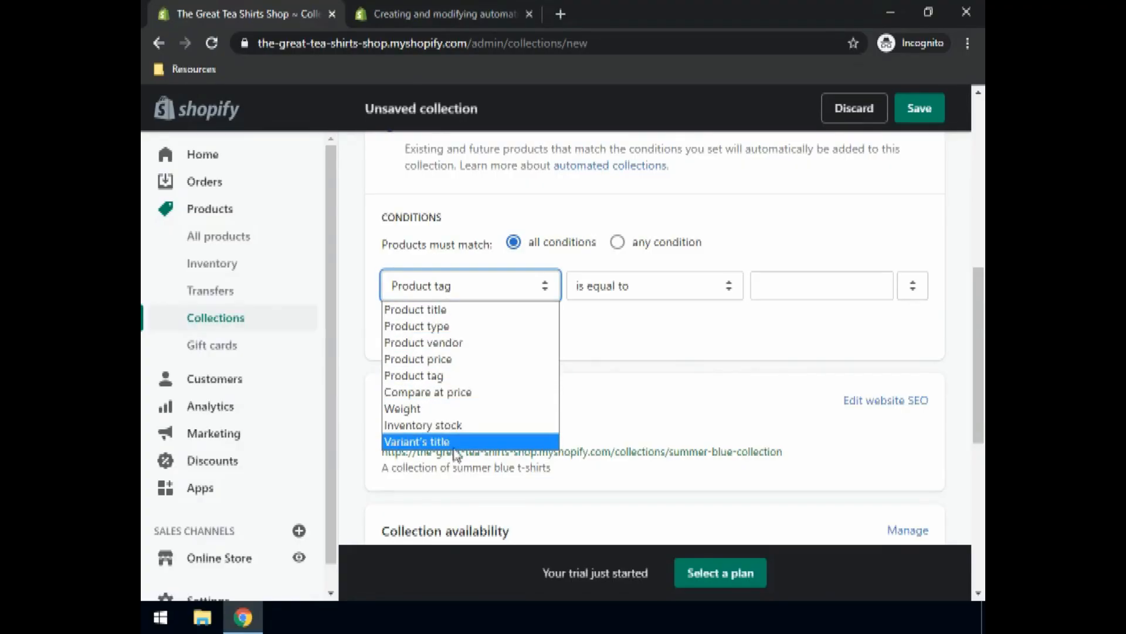
pyautogui.click(438, 310)
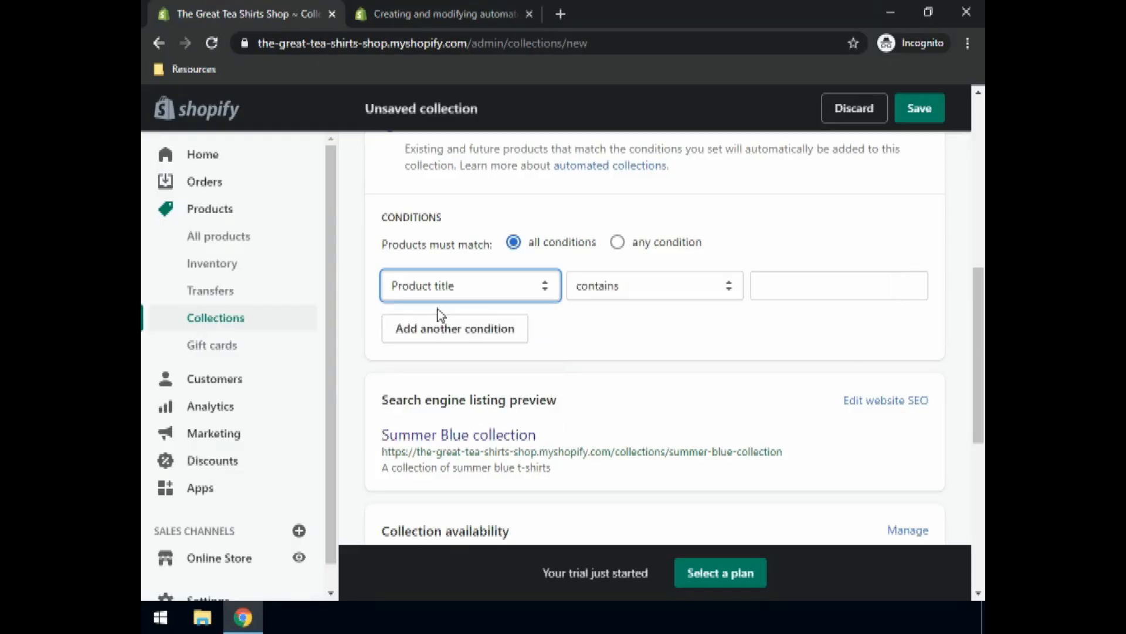
pyautogui.click(771, 289)
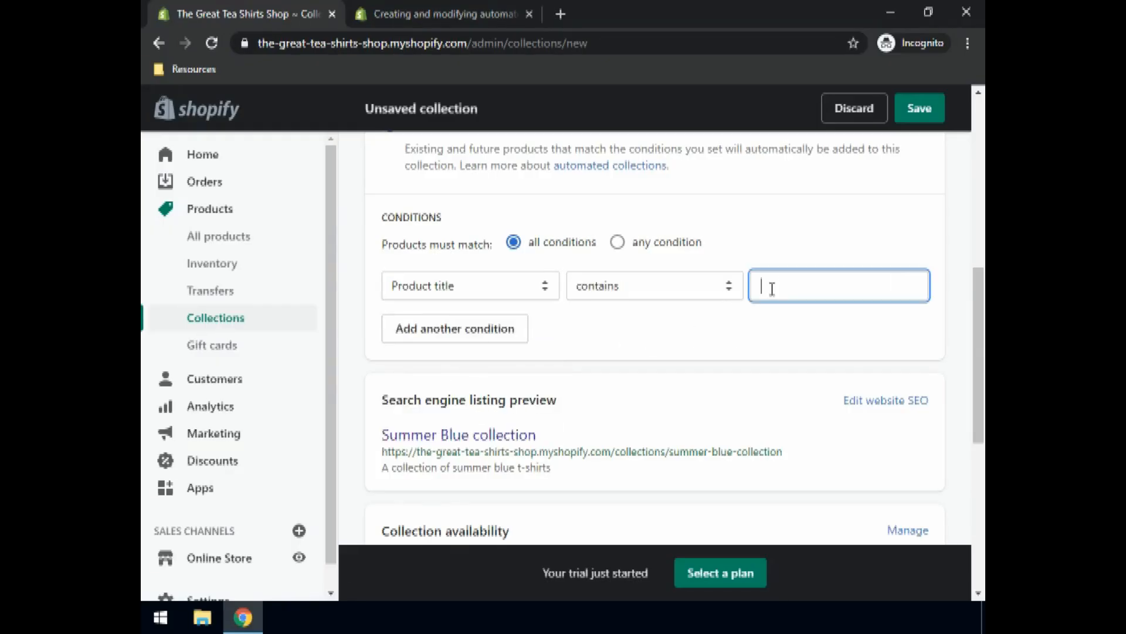
pyautogui.write('Blue')
# Step: Add a second condition requiring Product tag equal to 'Summer Blue'
pyautogui.click(444, 329)
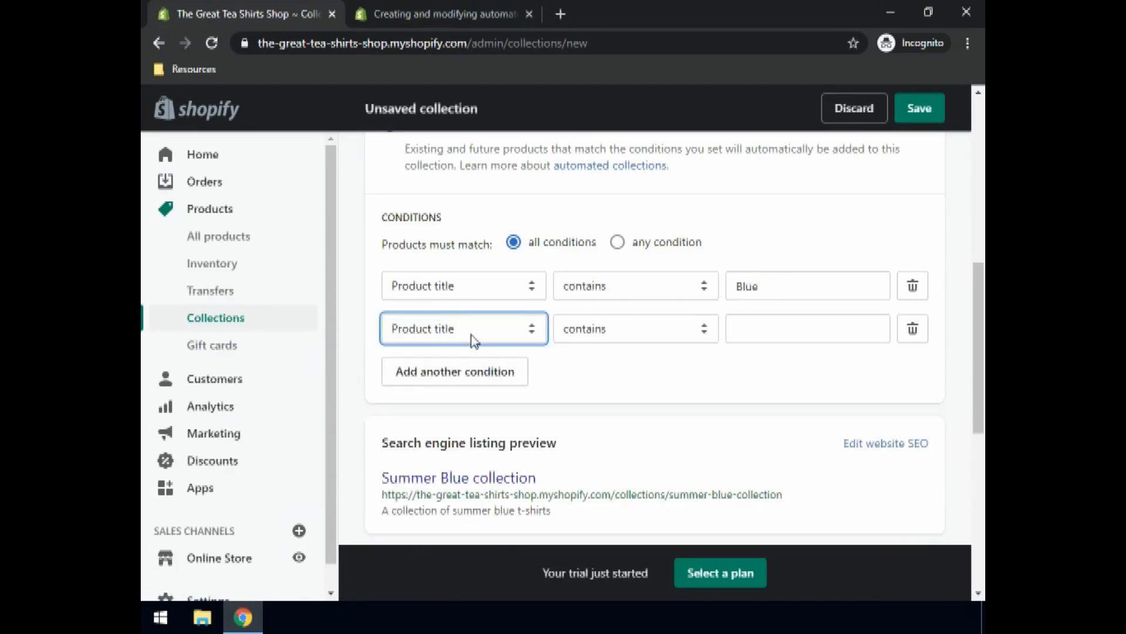
pyautogui.click(471, 335)
pyautogui.click(441, 419)
pyautogui.click(760, 330)
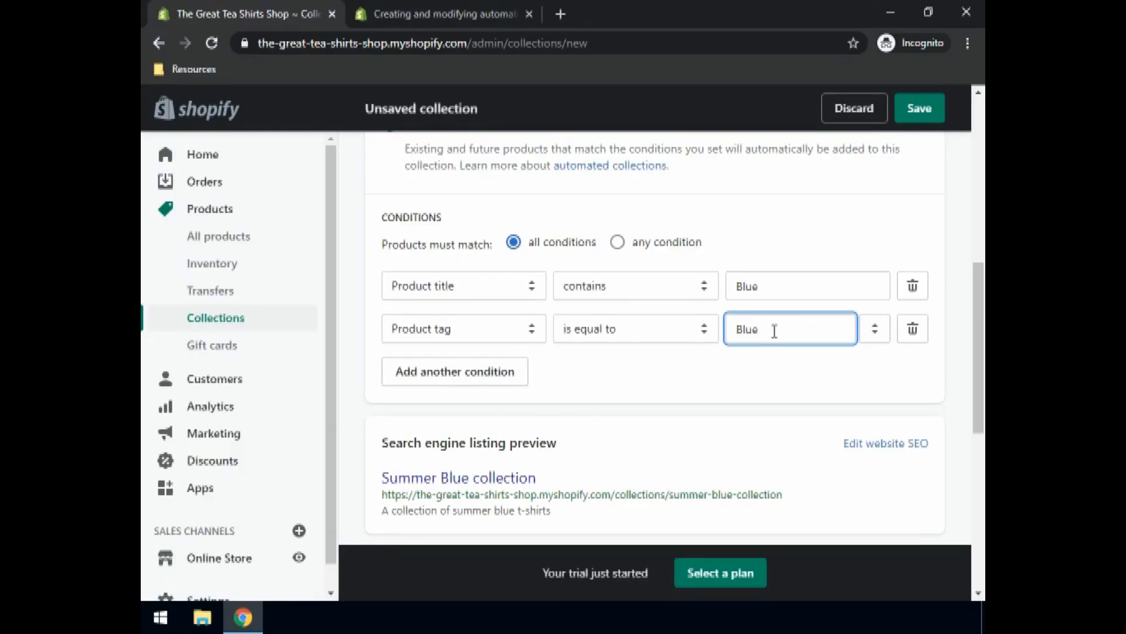
pyautogui.moveTo(774, 331); pyautogui.dragTo(703, 330)
pyautogui.write('Summer')
# Step: Add a third condition on Inventory stock being greater than 0
pyautogui.click(423, 384)
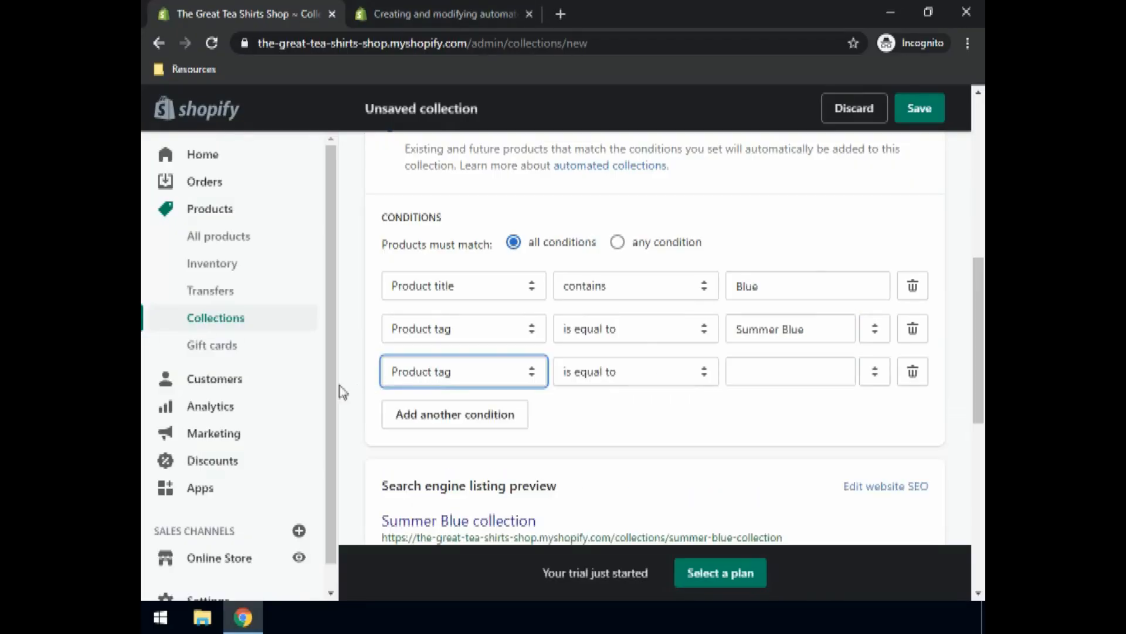
pyautogui.click(434, 382)
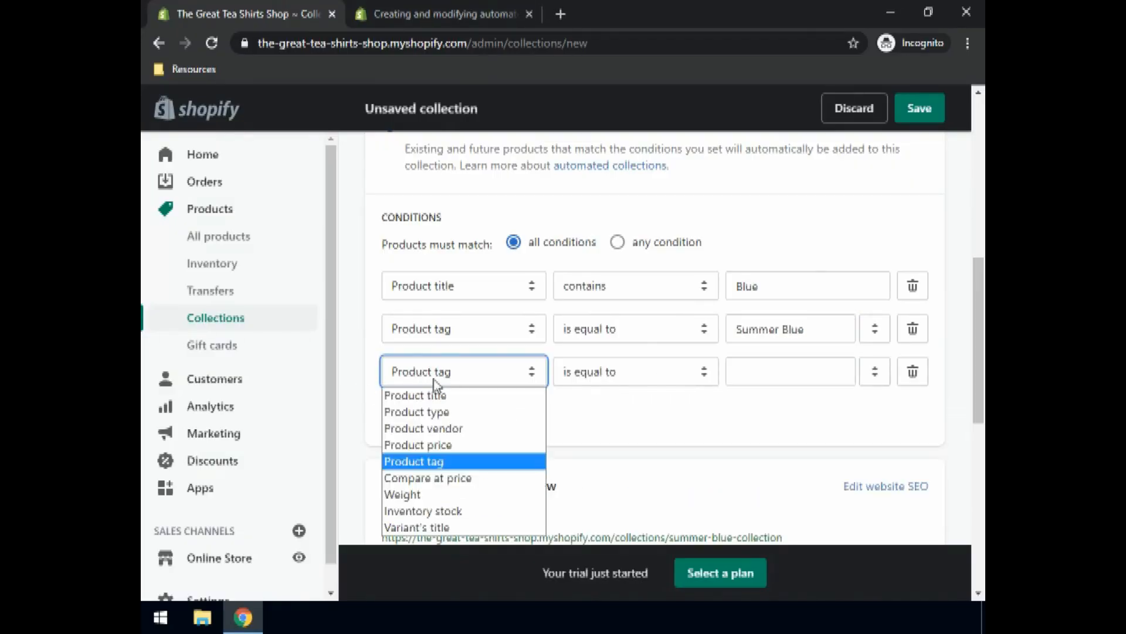
pyautogui.click(422, 513)
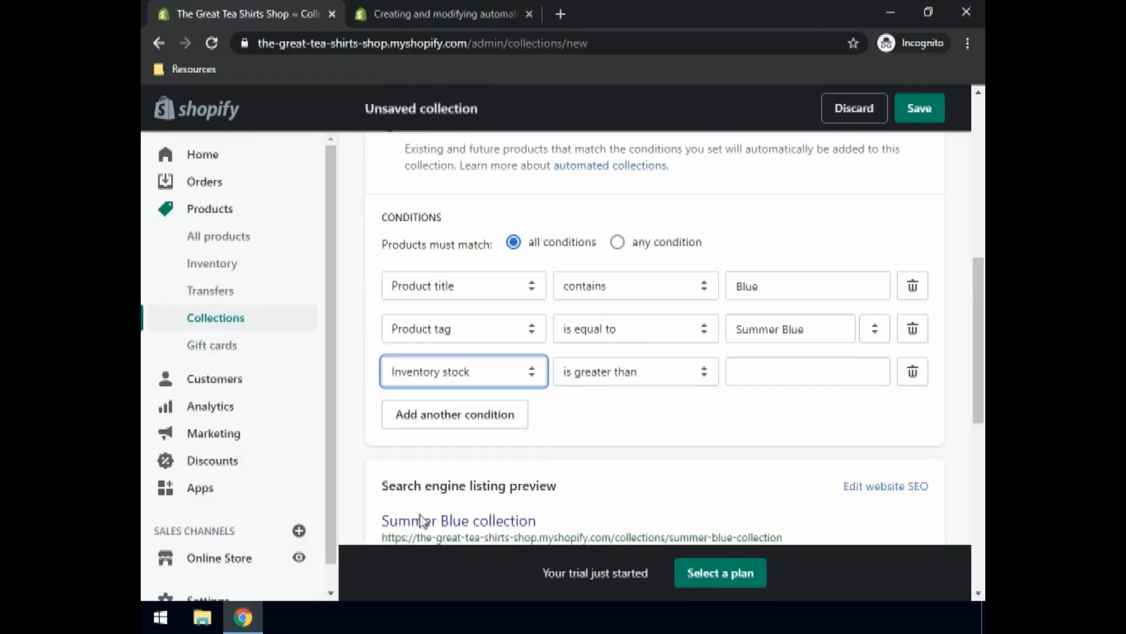
pyautogui.click(751, 376)
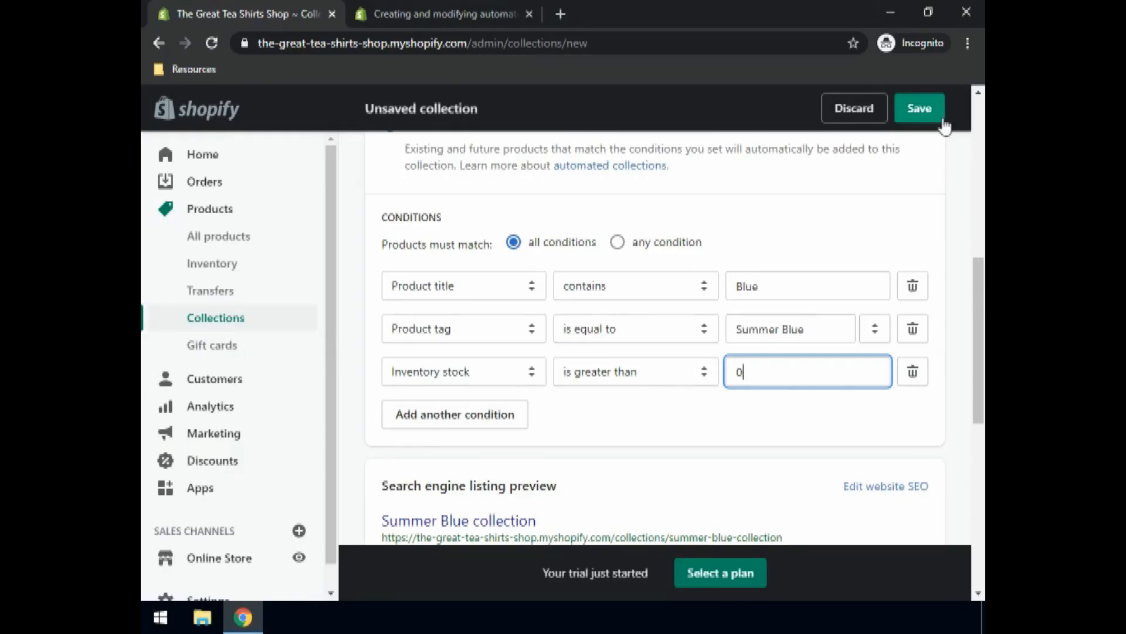
# Step: Save the Summer Blue collection, then open the Blue T-shirt from All products
pyautogui.click(920, 109)
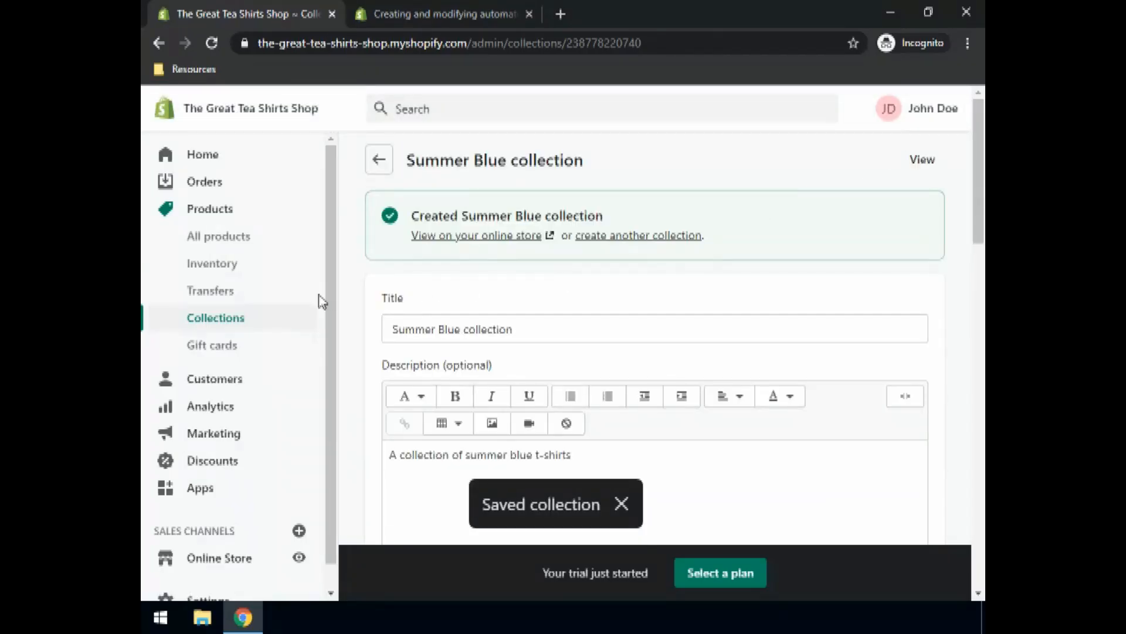
pyautogui.click(213, 247)
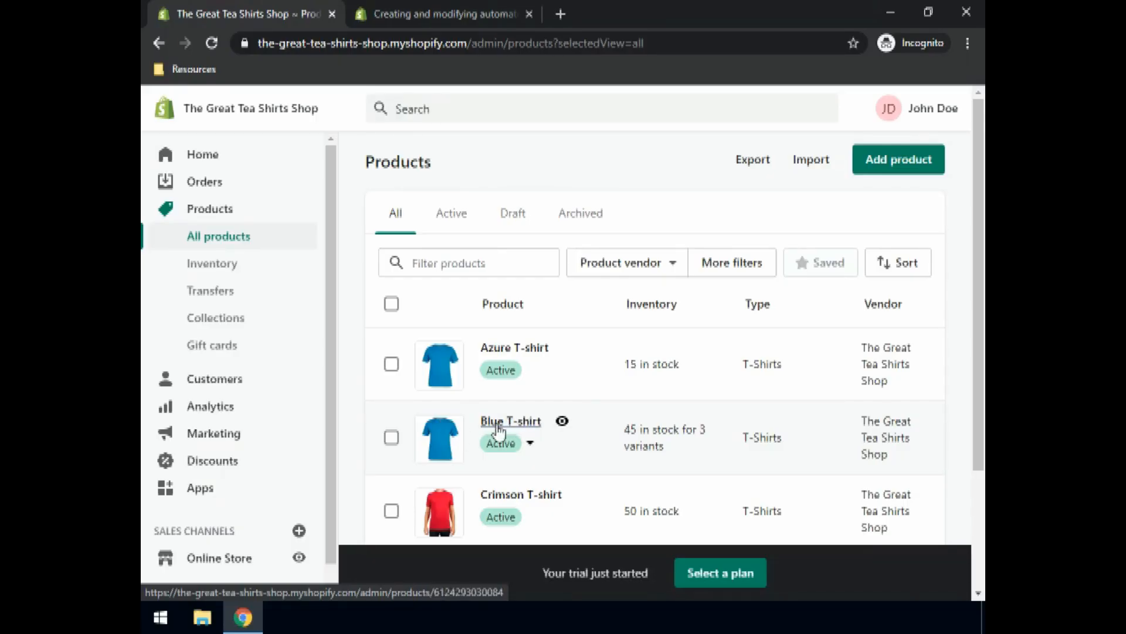
pyautogui.click(647, 449)
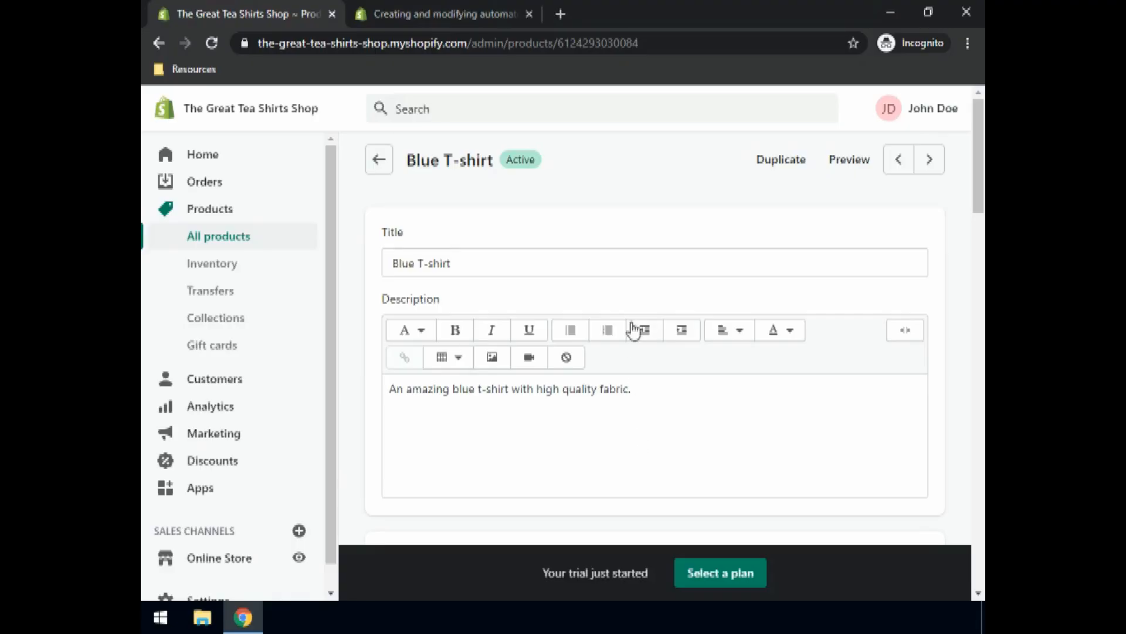
# Step: Tag the Blue T-shirt with 'Summer Blue', save it, and return to All products
pyautogui.scroll(-10, 636, 329)
pyautogui.scroll(-12, 640, 331)
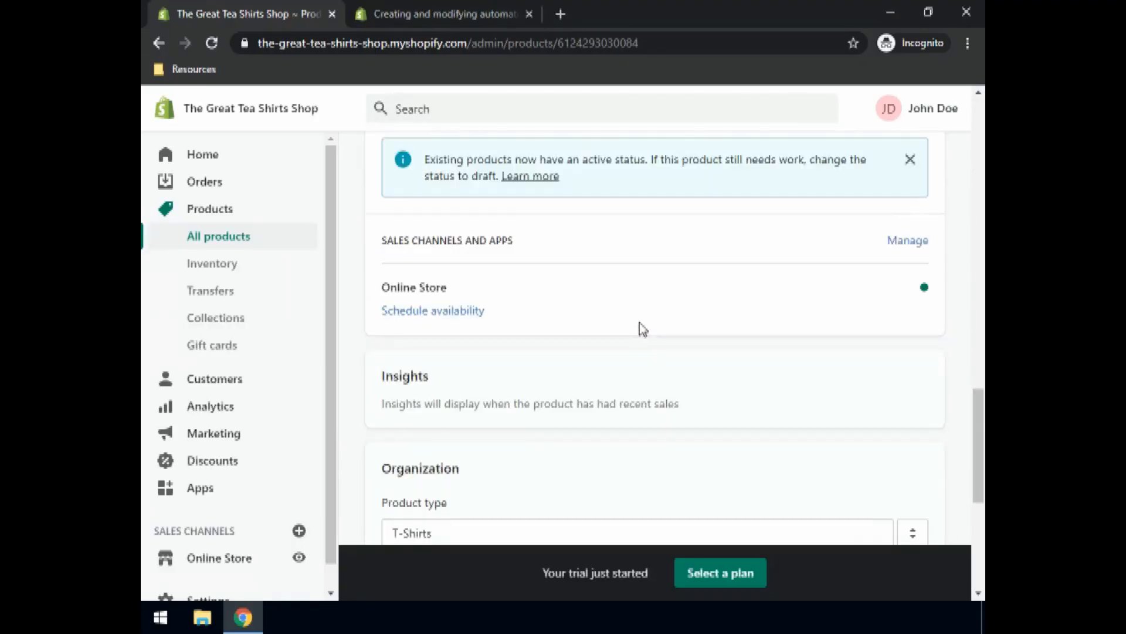
pyautogui.scroll(-3, 643, 329)
pyautogui.scroll(-3, 643, 329)
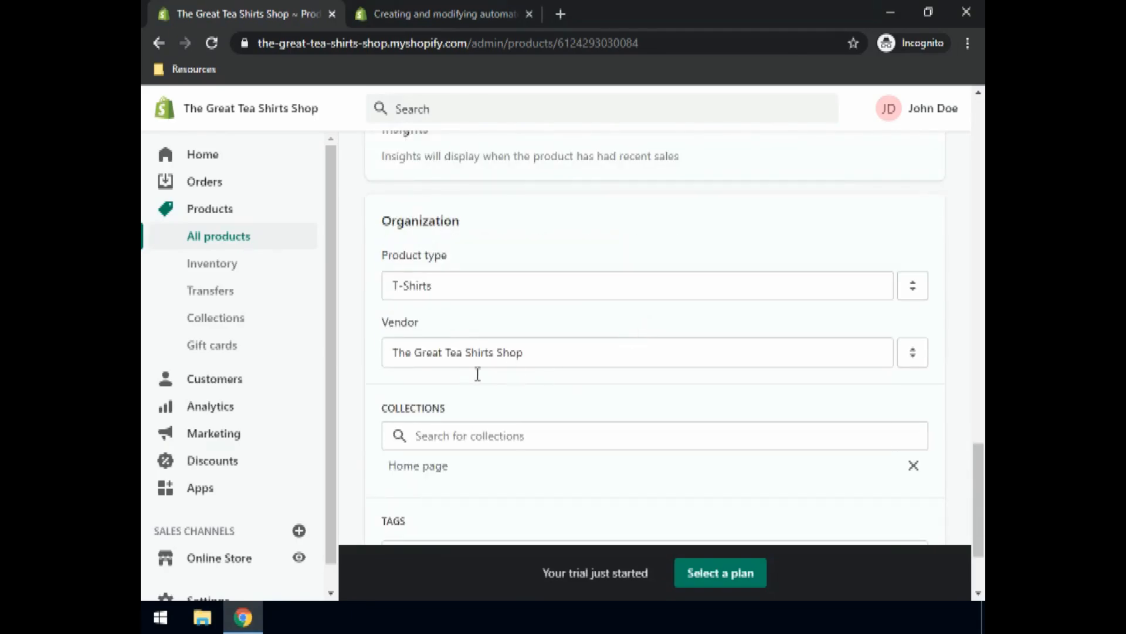
pyautogui.scroll(-3, 387, 384)
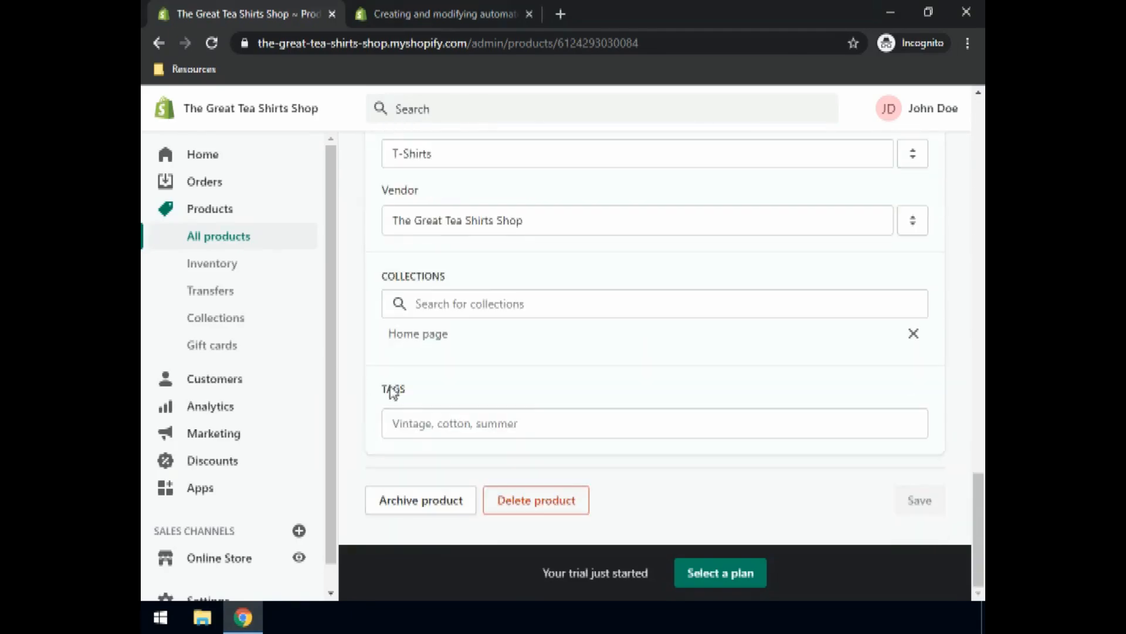
pyautogui.click(417, 422)
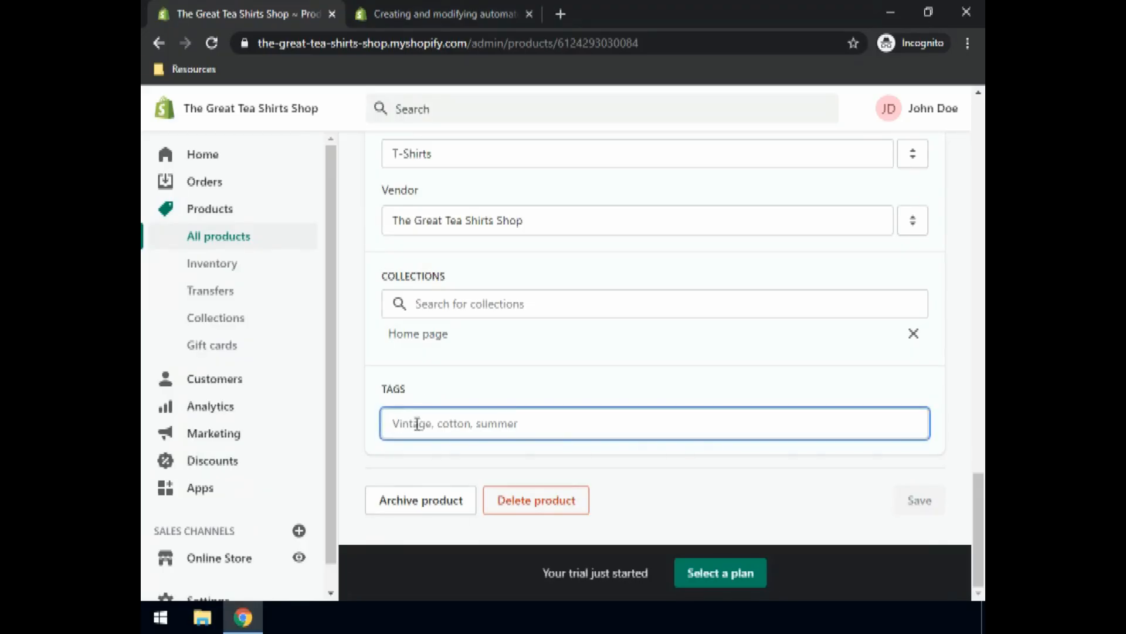
pyautogui.write('Summer Blue')
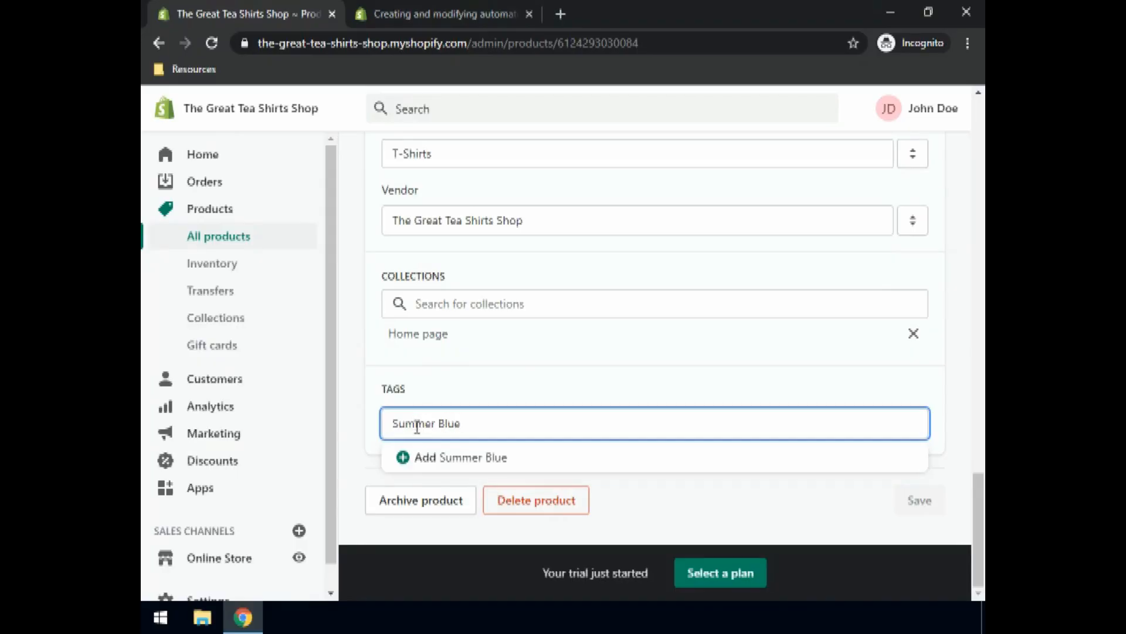
pyautogui.click(455, 461)
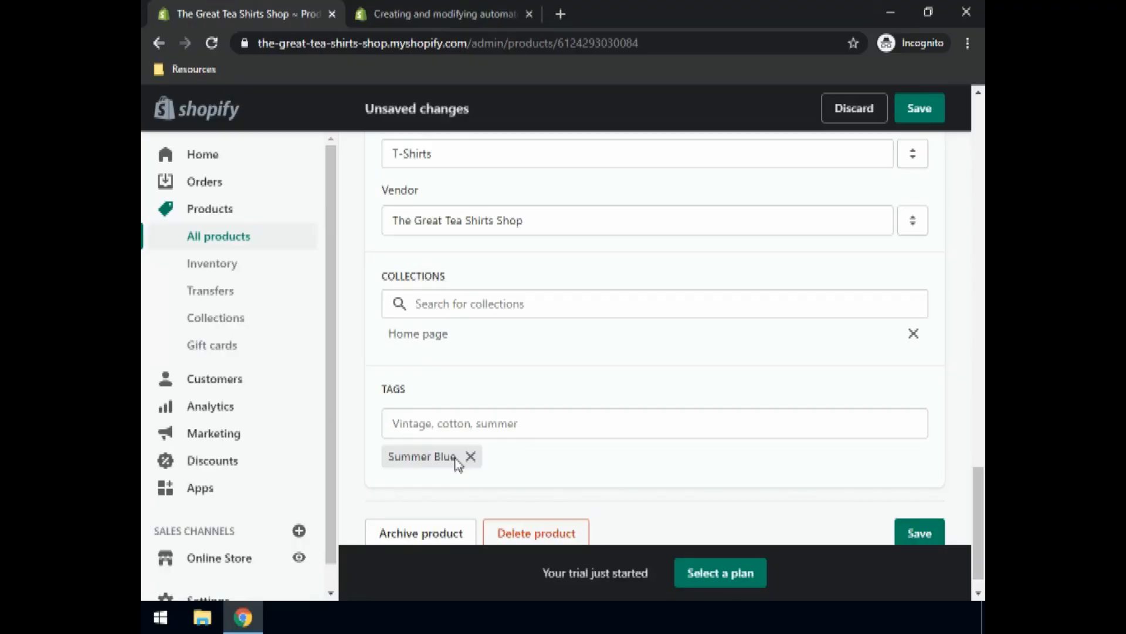
pyautogui.click(909, 531)
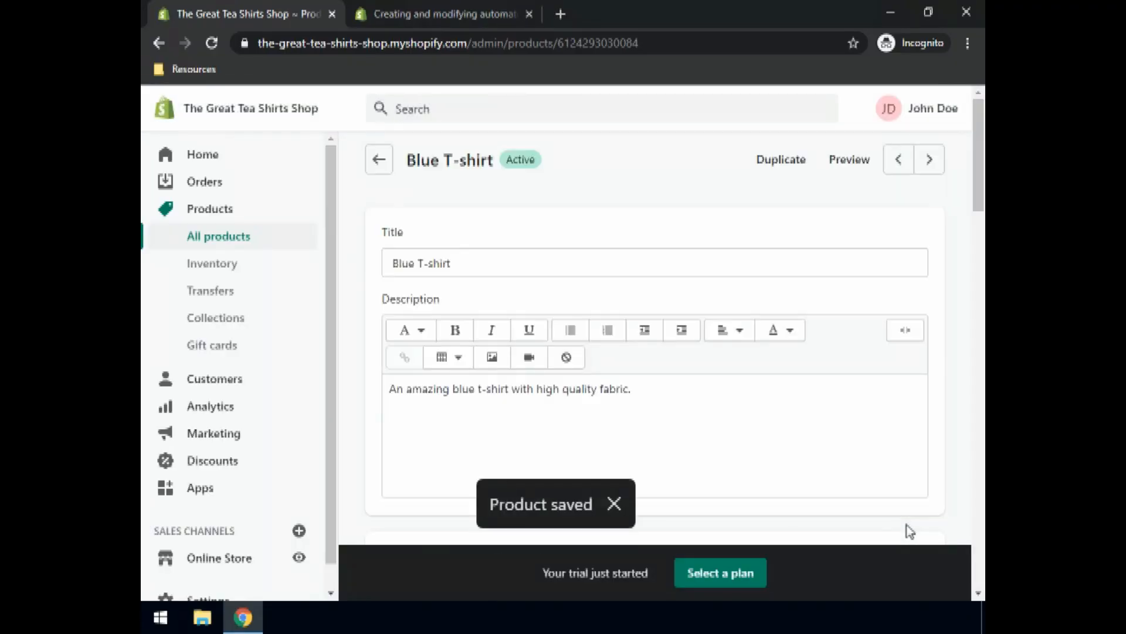
pyautogui.click(212, 237)
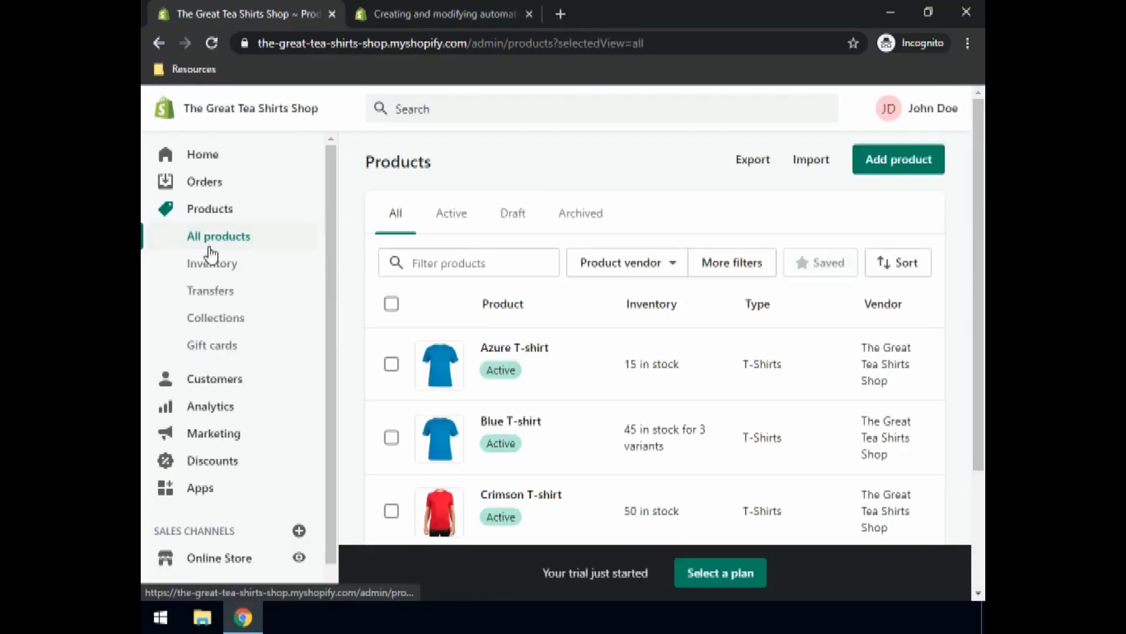
pyautogui.click(221, 320)
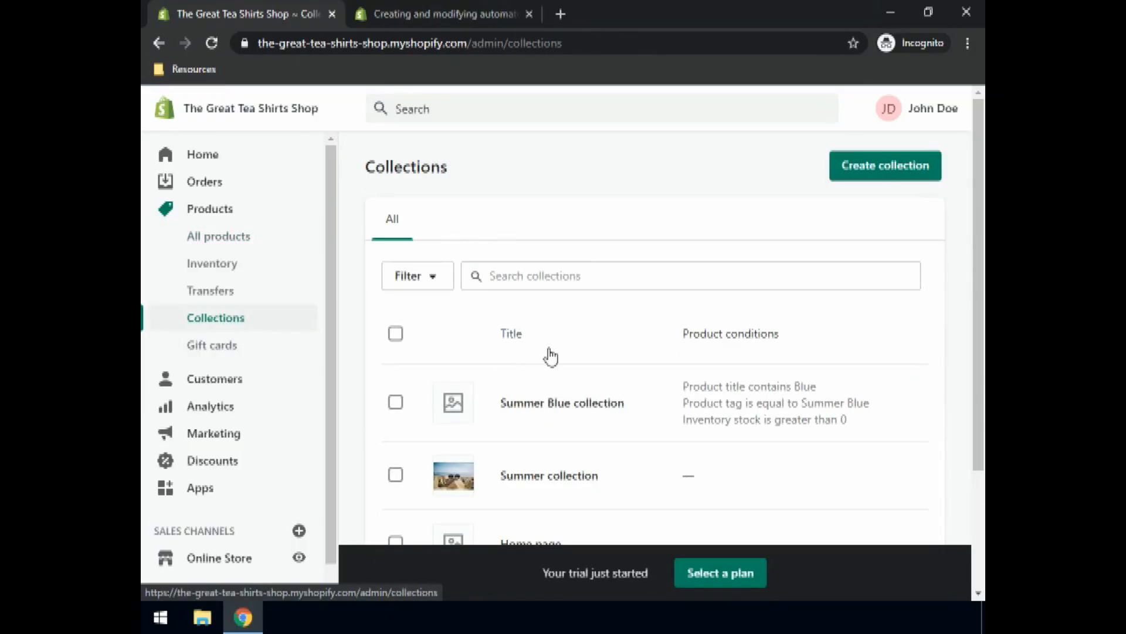
pyautogui.scroll(-3, 551, 353)
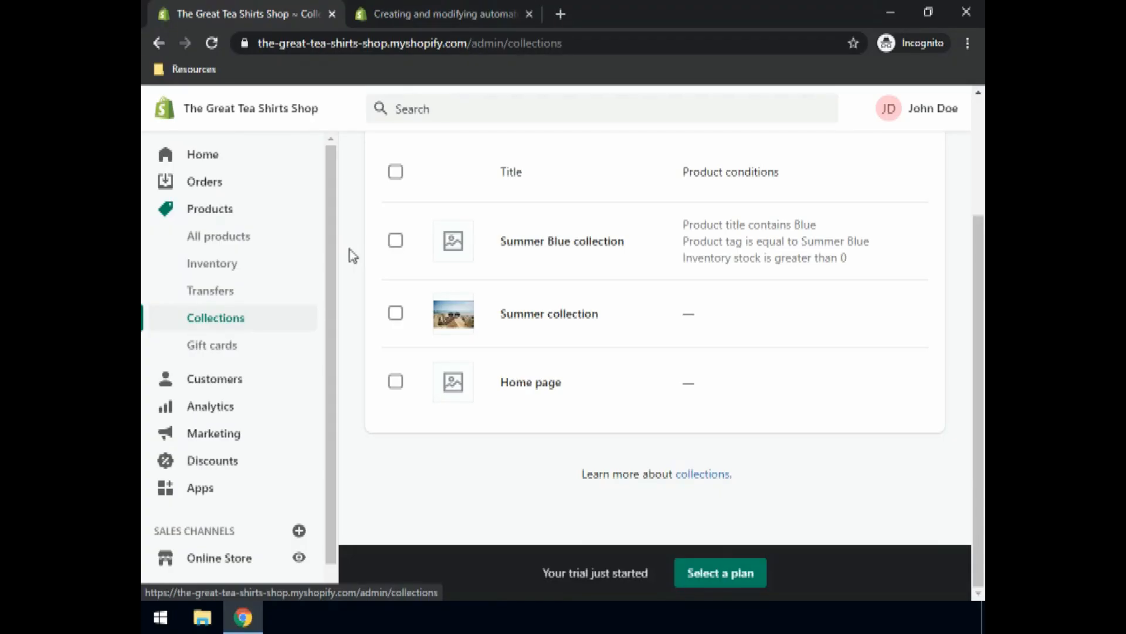
pyautogui.click(215, 236)
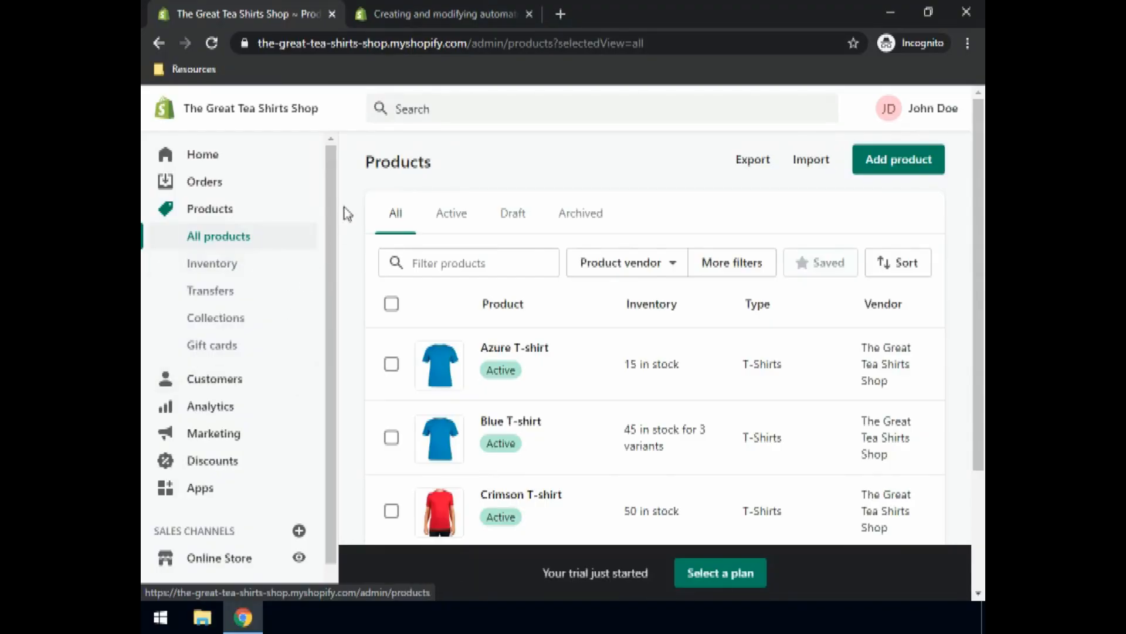
# Step: From the Gift cards section, choose Sell gift cards to begin a new gift card product
pyautogui.click(210, 349)
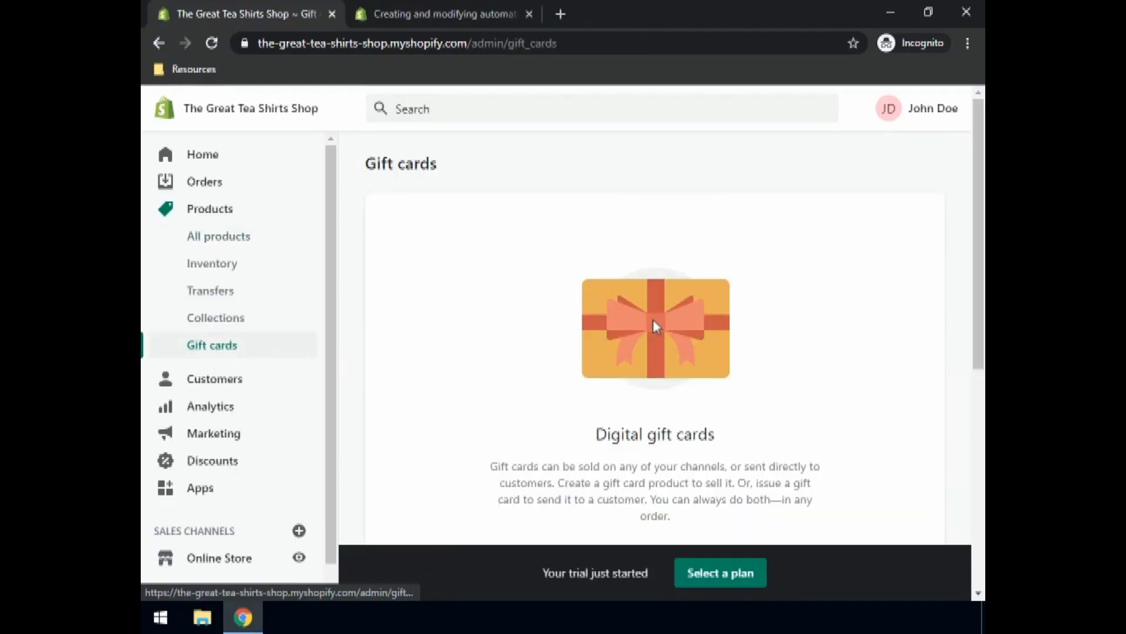
pyautogui.scroll(-3, 666, 326)
pyautogui.scroll(-2, 666, 326)
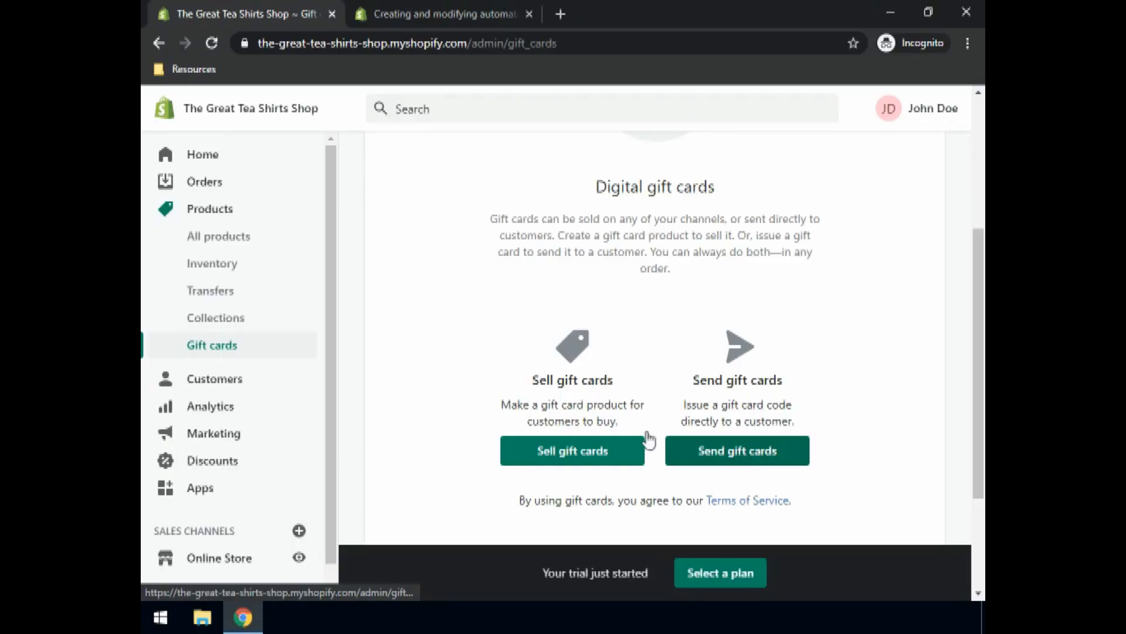
pyautogui.click(568, 453)
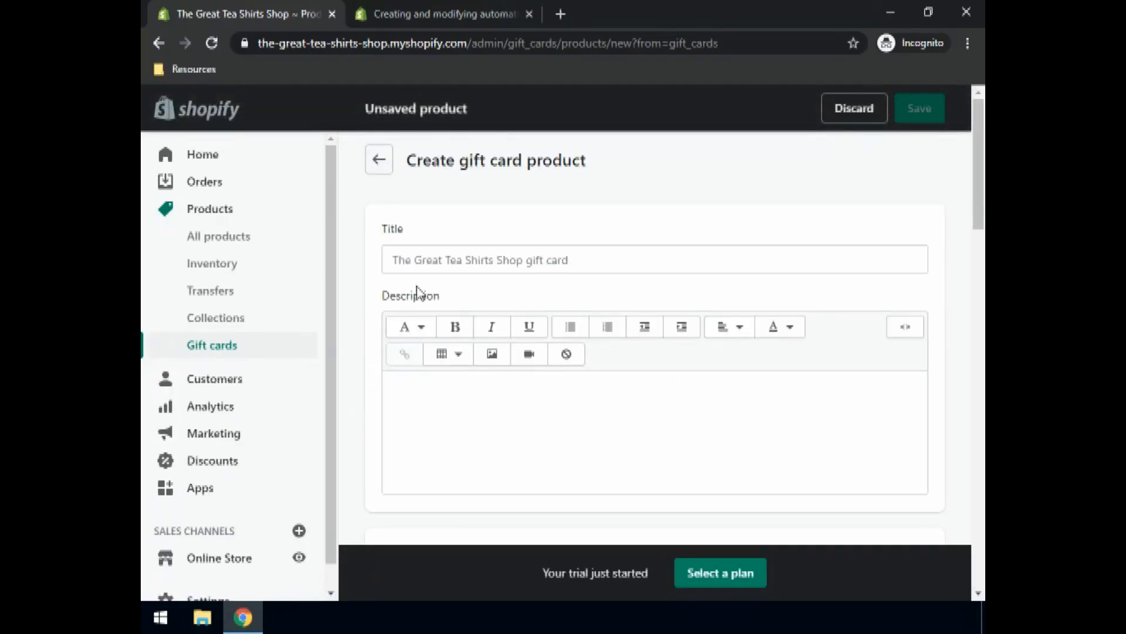
# Step: Title the gift card product 'The Great Tea Shirt Shop Gift Card'
pyautogui.click(428, 265)
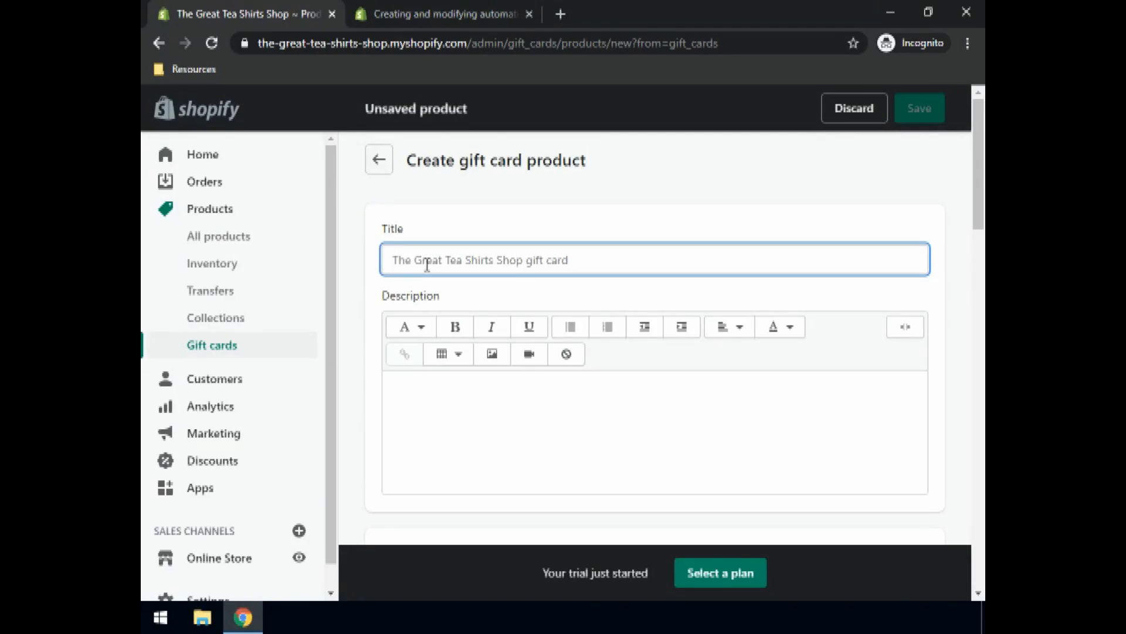
pyautogui.write('Th')
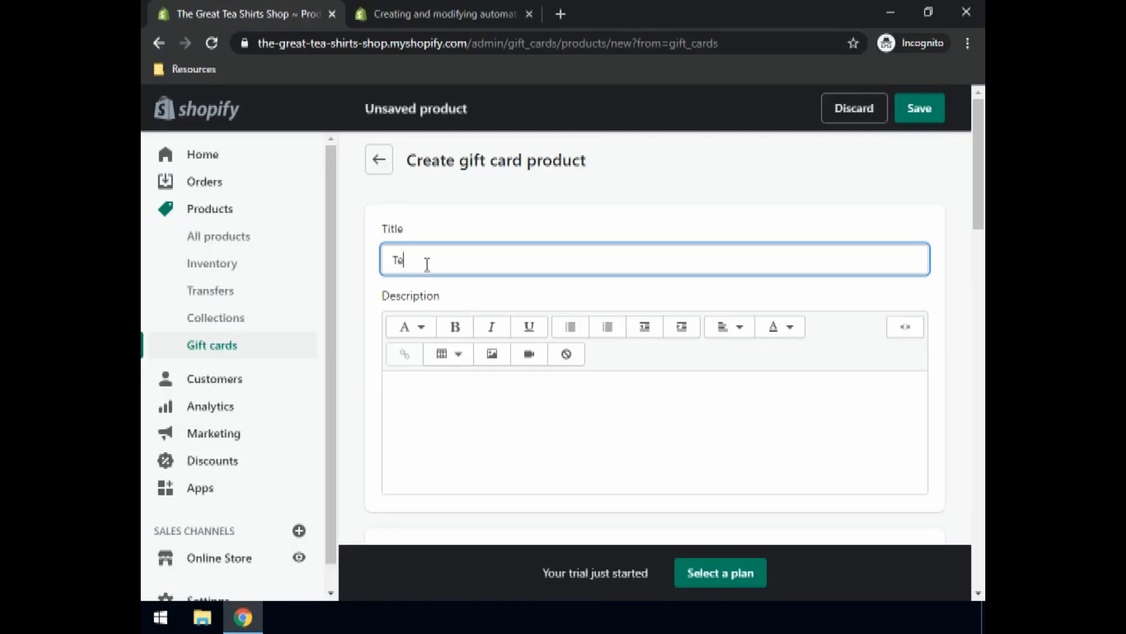
pyautogui.press('BackSpace')
pyautogui.write('ha')
pyautogui.press('BackSpace')
pyautogui.press('BackSpace')
pyautogui.press('BackSpace')
pyautogui.press('BackSpace')
pyautogui.write('he Great Tea Shirt Shop Gift Card')
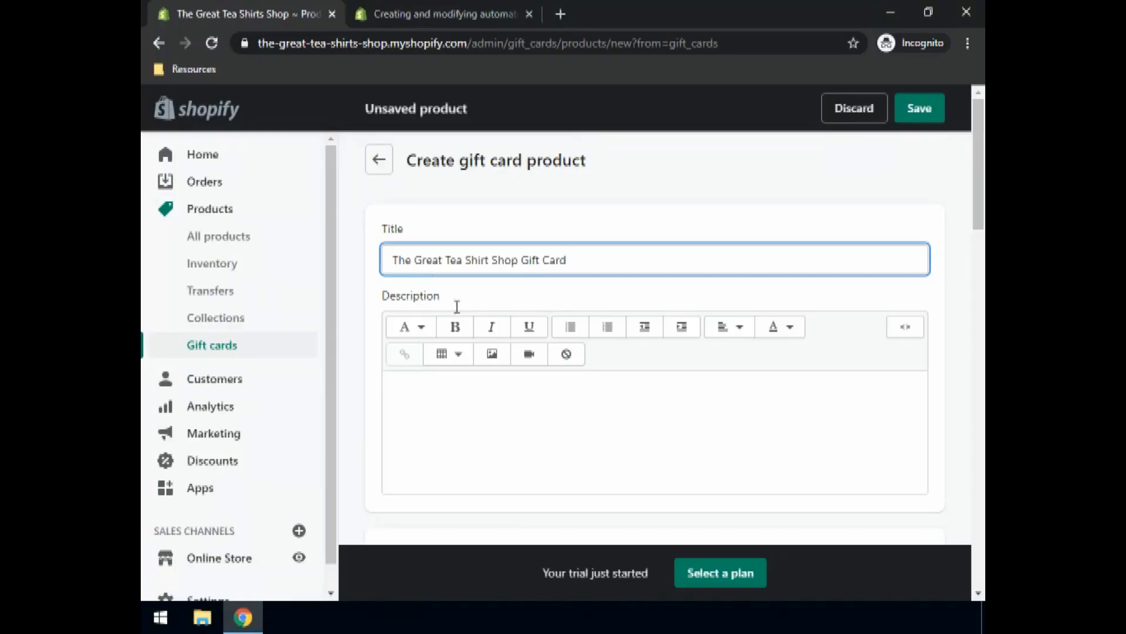
# Step: Add the description 'A special gift card for a special friend', fixing the 'firend' typo
pyautogui.click(485, 454)
pyautogui.write('A special g')
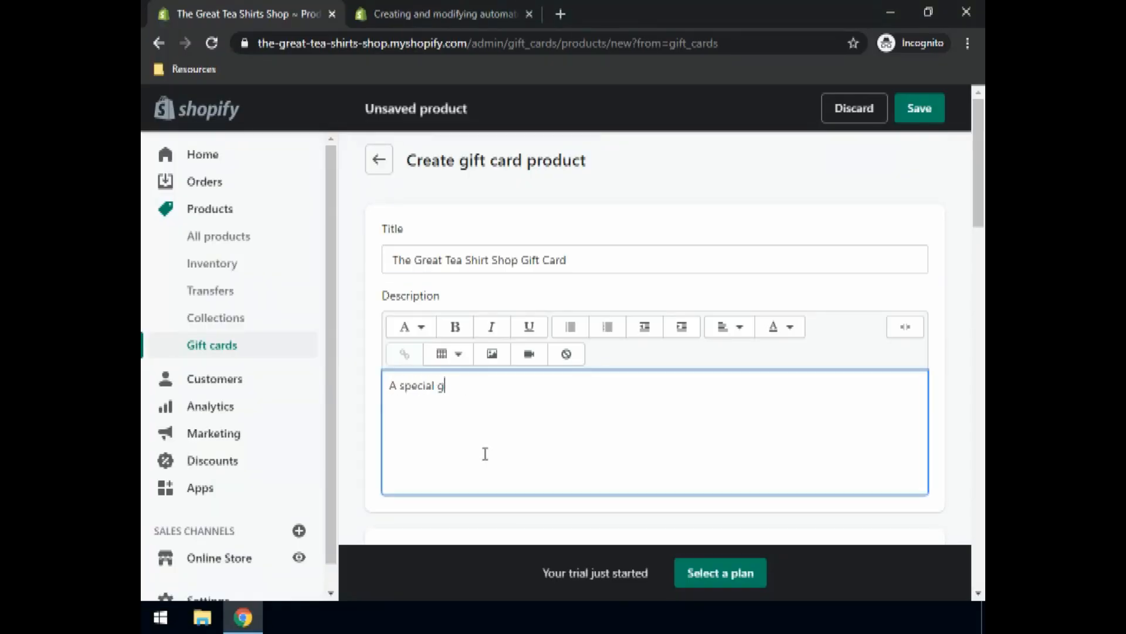
pyautogui.write('ift card for a spc')
pyautogui.press('BackSpace')
pyautogui.write('ecial')
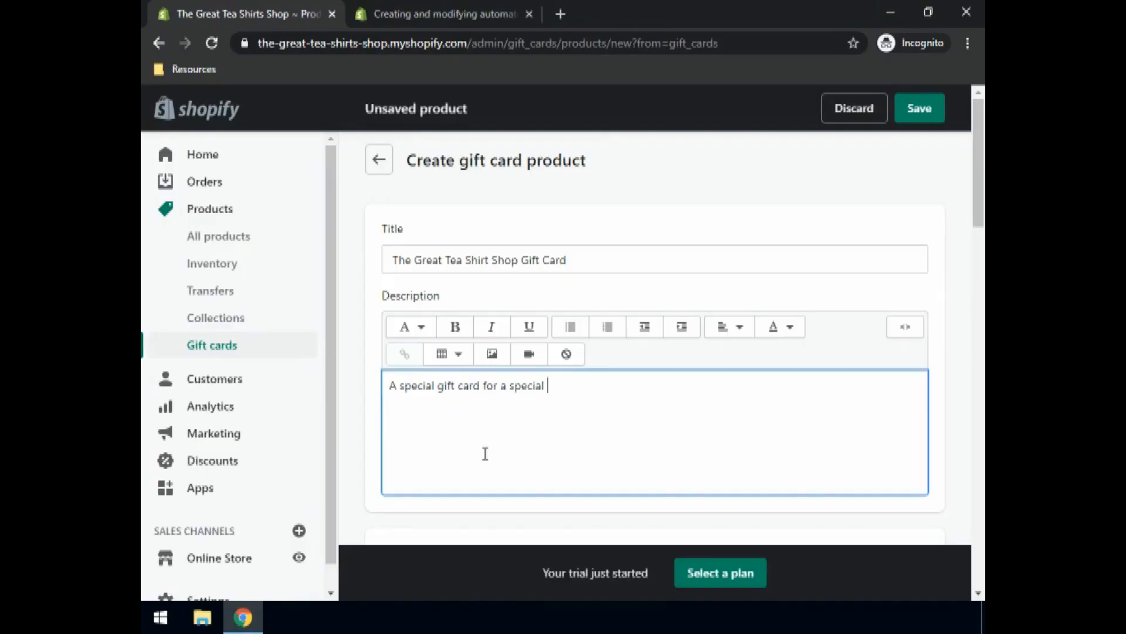
pyautogui.write(' firend')
pyautogui.hotkey('ctrl', 'shift', 'Left')
pyautogui.hotkey('ctrl', 'shift', 'Left')
pyautogui.hotkey('ctrl', 'shift', 'Left')
pyautogui.hotkey('ctrl', 'shift', 'Left')
pyautogui.hotkey('ctrl', 'shift', 'Left')
pyautogui.hotkey('ctrl', 'shift', 'Left')
pyautogui.hotkey('ctrl', 'shift', 'Left')
pyautogui.hotkey('ctrl', 'shift', 'Left')
pyautogui.click(486, 454)
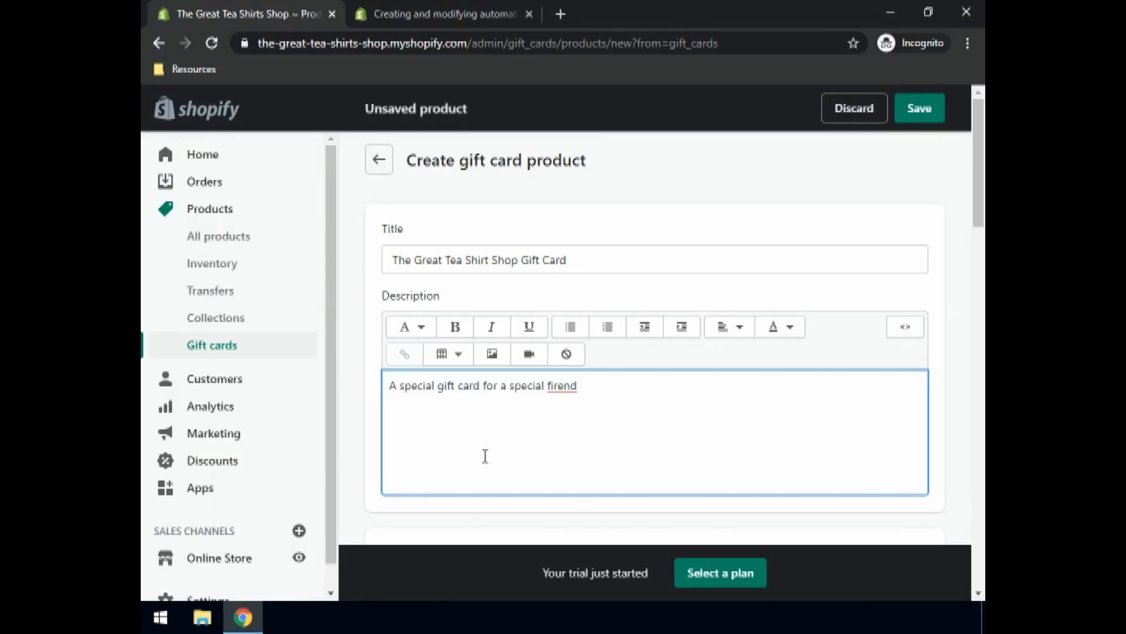
pyautogui.doubleClick(563, 385)
pyautogui.write('friend')
pyautogui.scroll(-3, 580, 395)
pyautogui.scroll(-3, 434, 375)
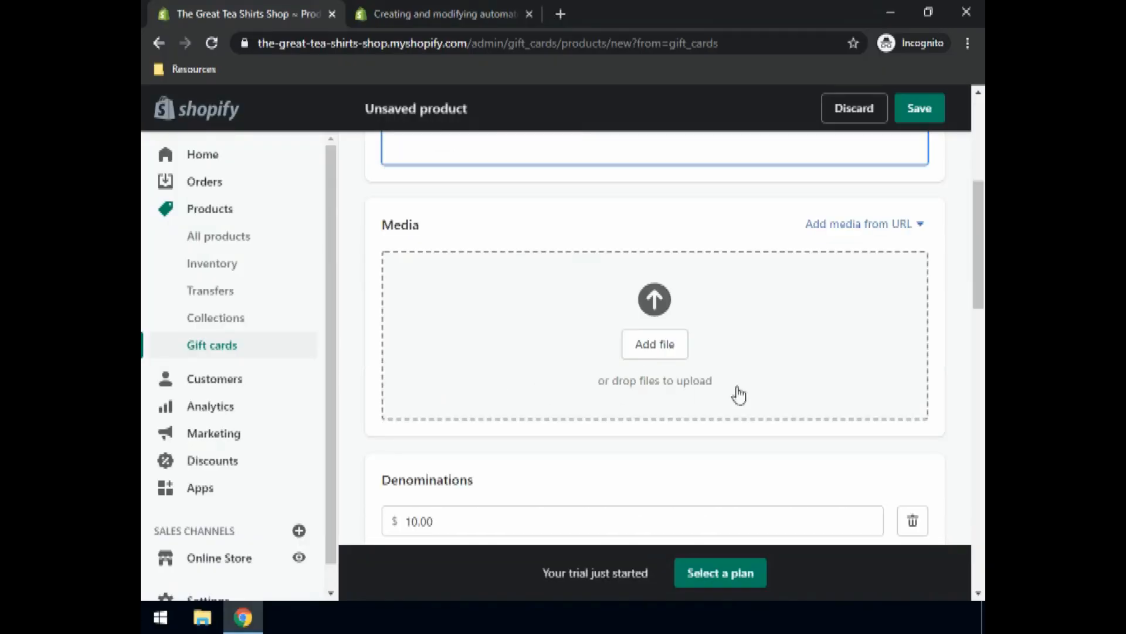
# Step: Upload Gift Icon.png as the gift card's media image
pyautogui.click(665, 347)
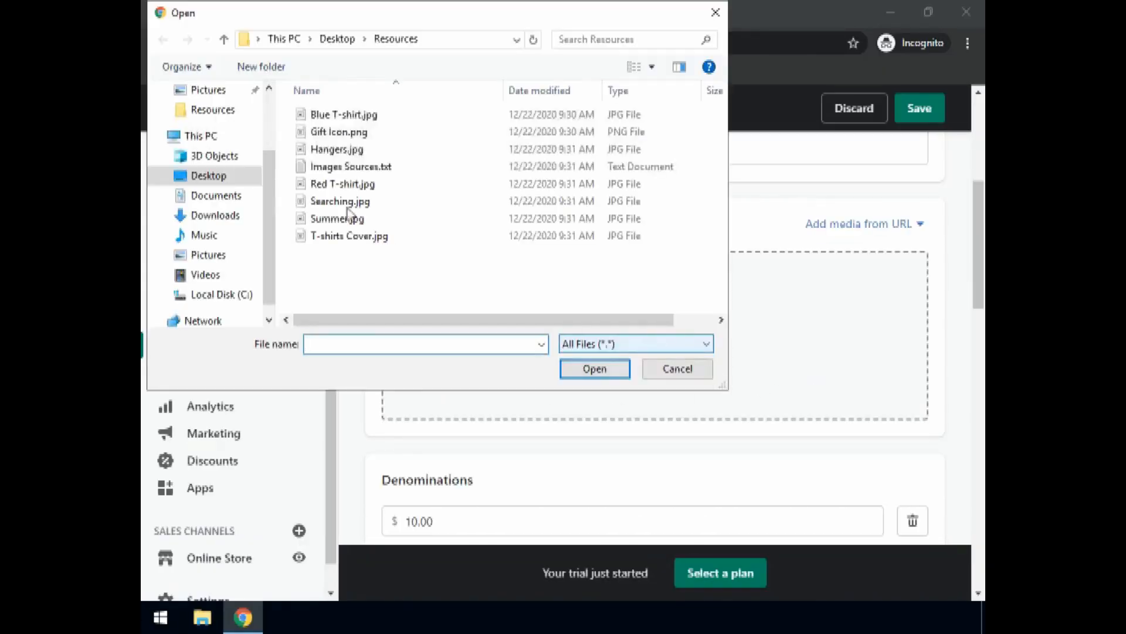
pyautogui.click(324, 134)
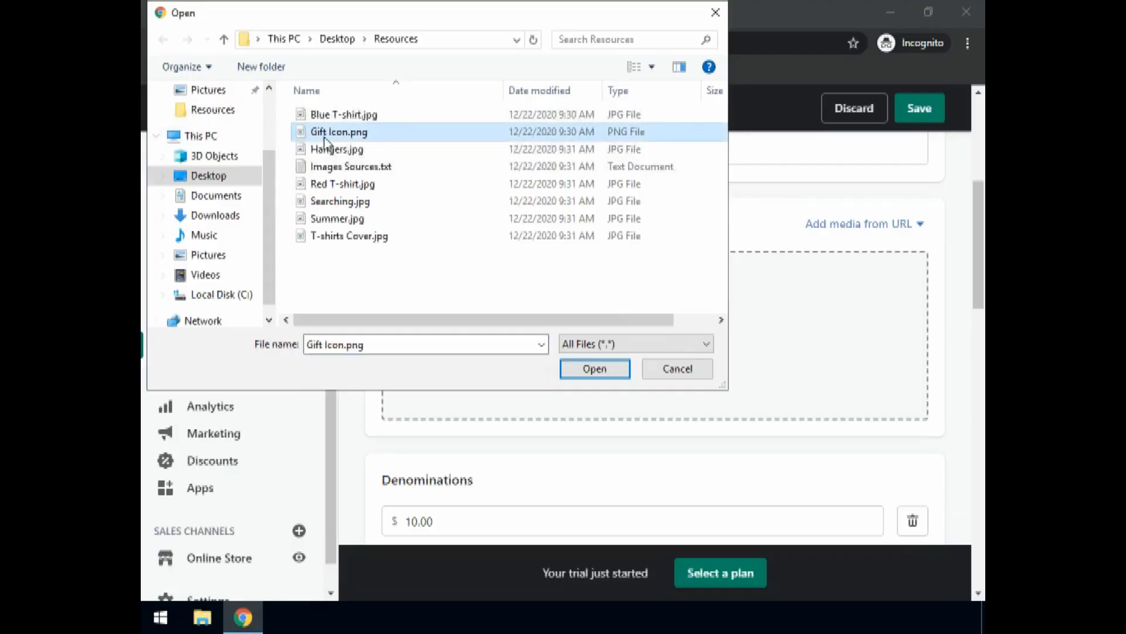
pyautogui.click(595, 370)
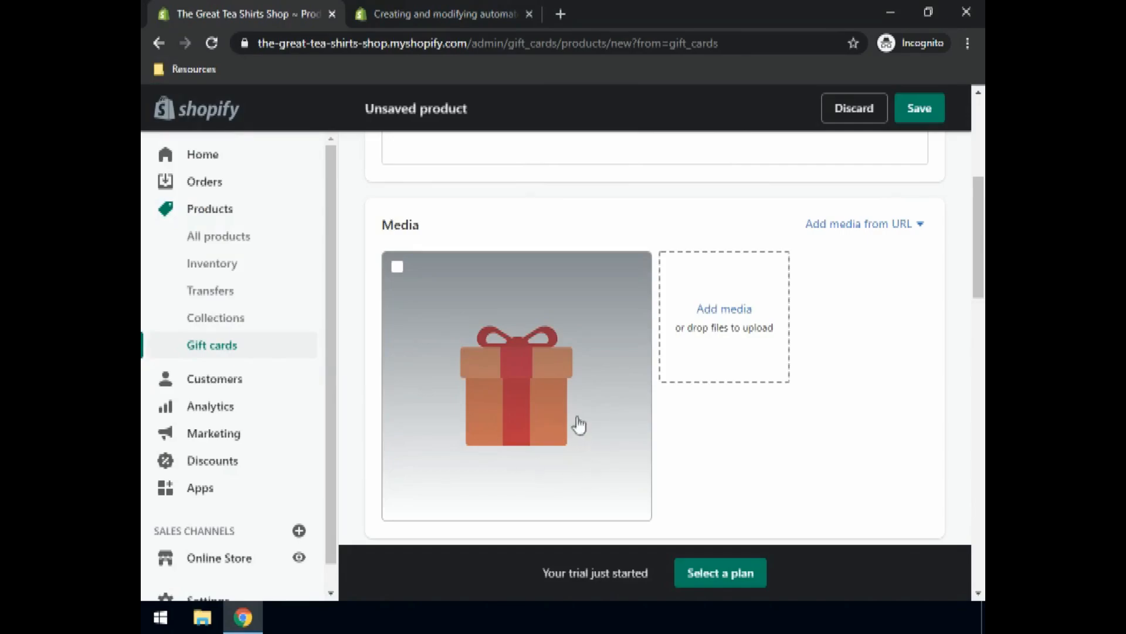
# Step: Check the $10.00, $50.00 and $100.00 denomination values
pyautogui.scroll(-4, 575, 425)
pyautogui.scroll(-1, 496, 387)
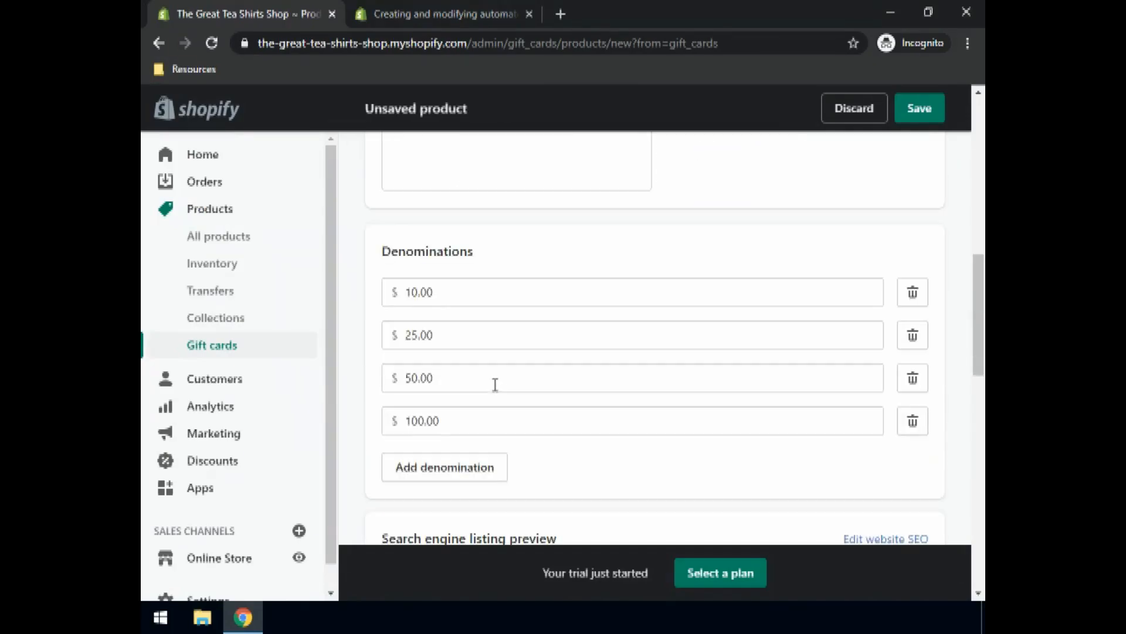
pyautogui.click(439, 289)
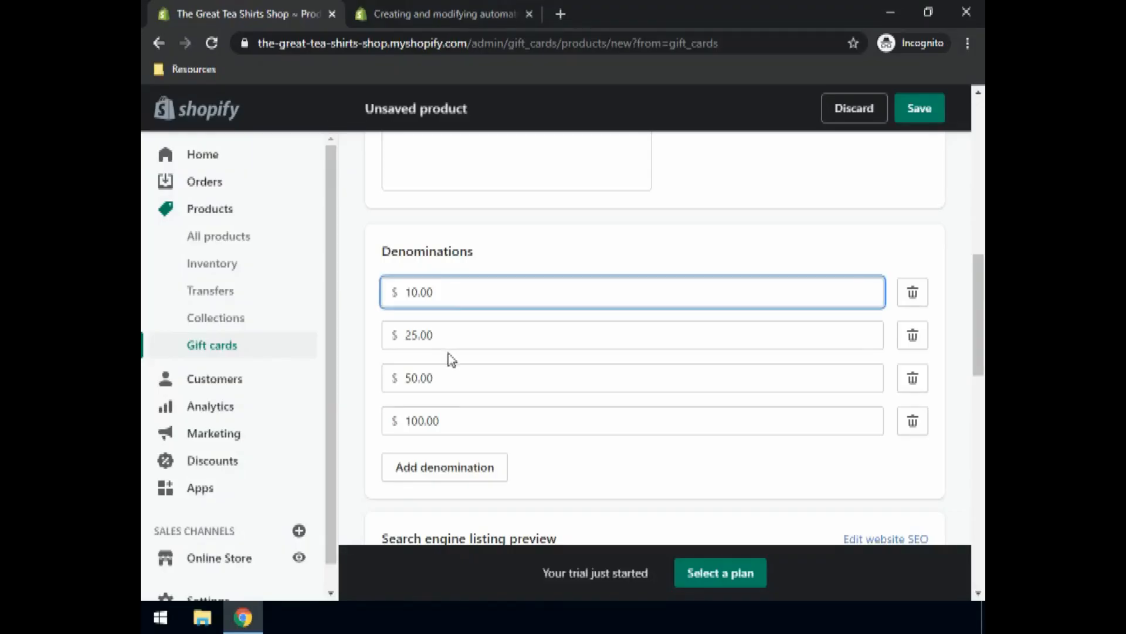
pyautogui.click(455, 384)
pyautogui.click(458, 425)
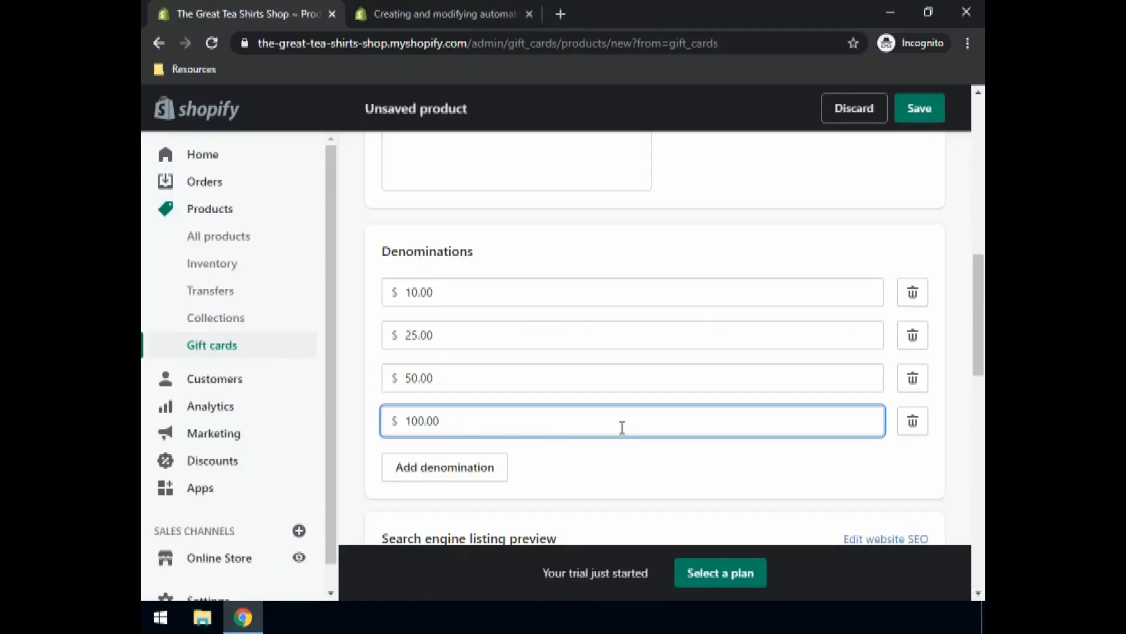
# Step: Set the product status to Active and the product type to Gift Card
pyautogui.scroll(-2, 621, 428)
pyautogui.scroll(-2, 517, 431)
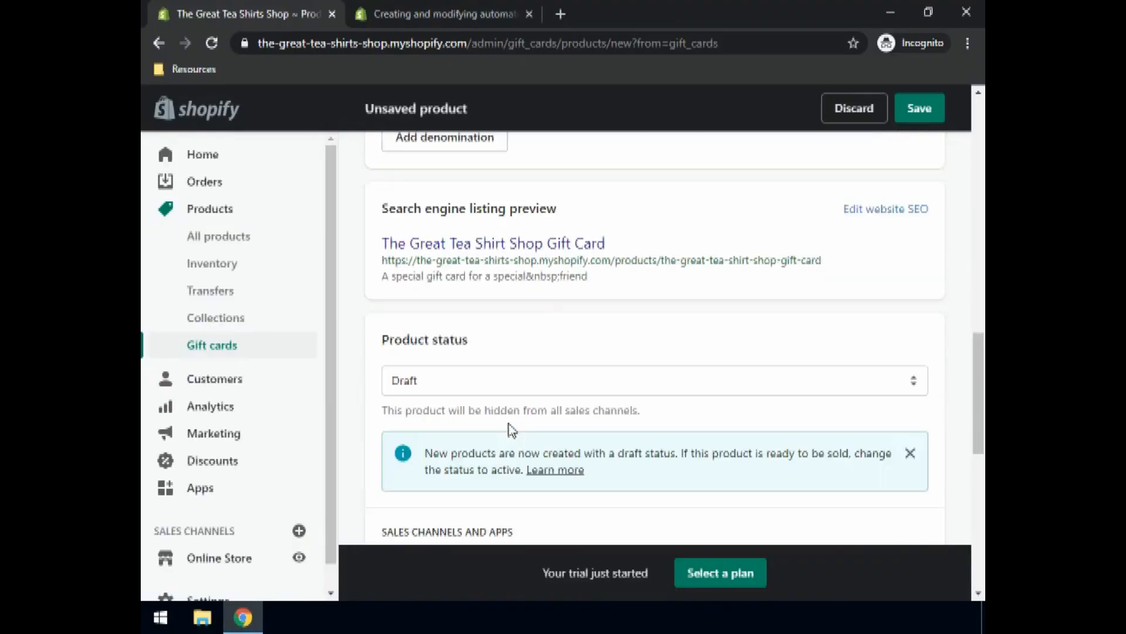
pyautogui.scroll(-2, 511, 431)
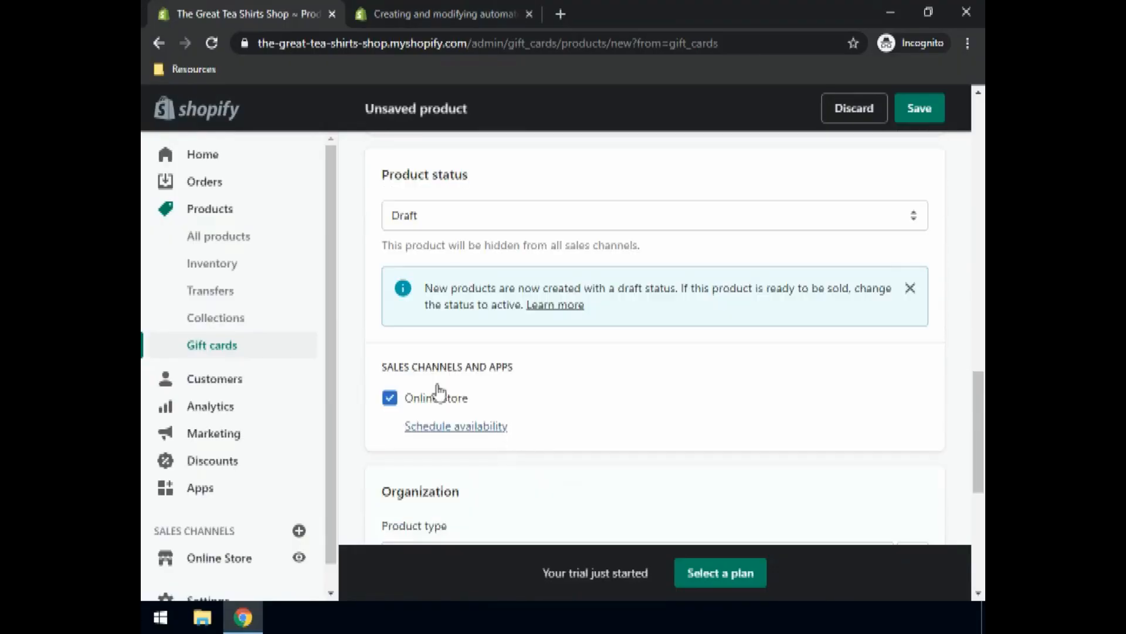
pyautogui.click(406, 225)
pyautogui.click(416, 240)
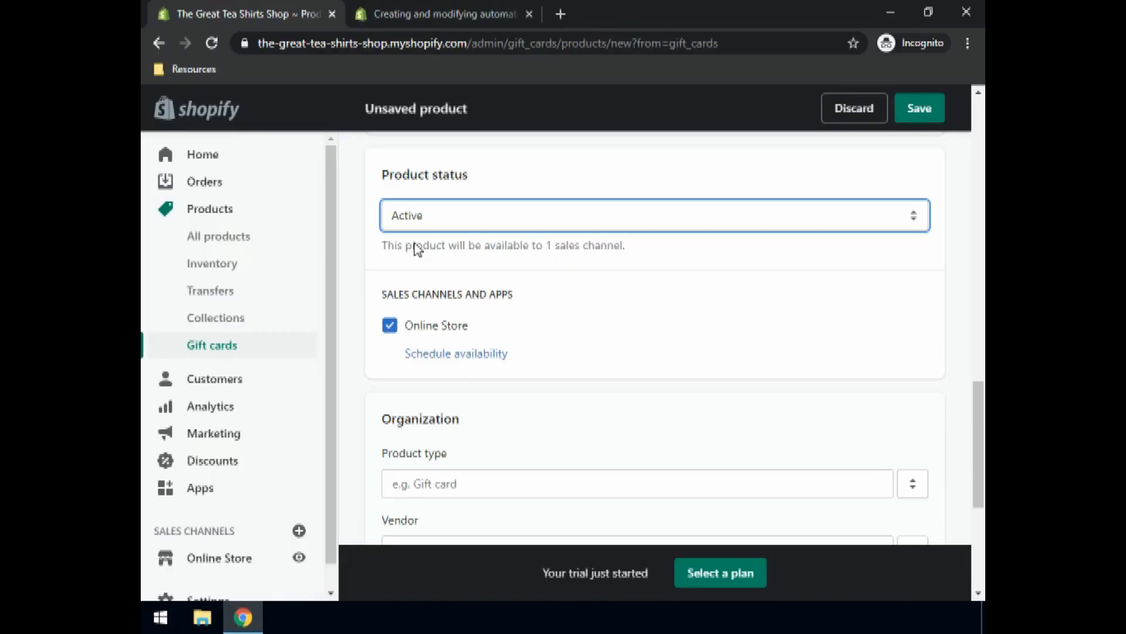
pyautogui.scroll(-2, 510, 319)
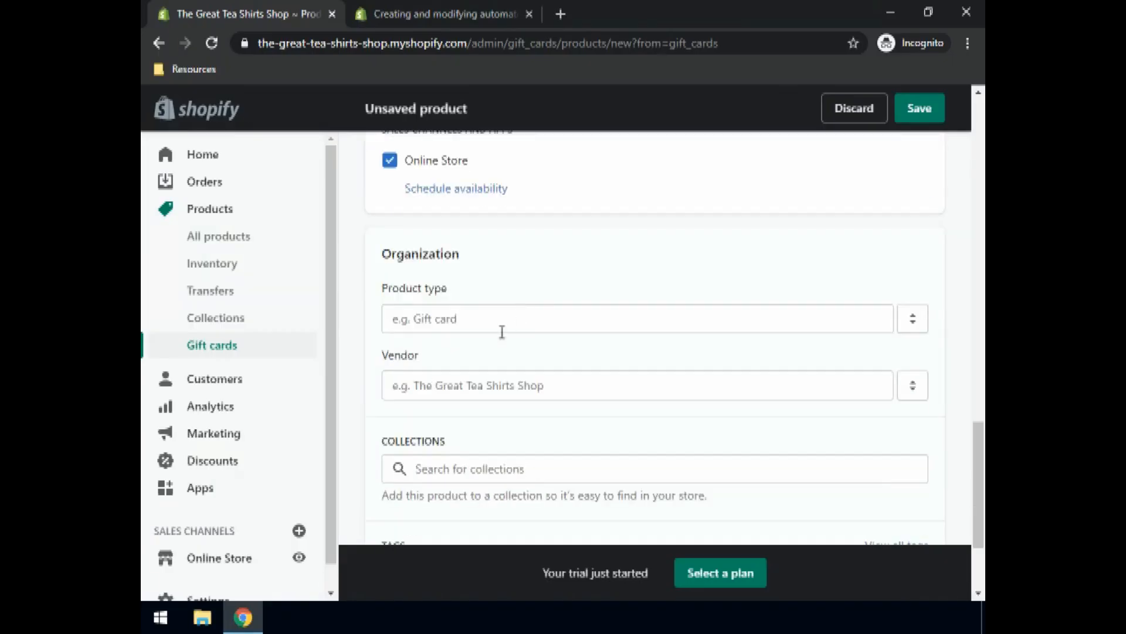
pyautogui.click(409, 319)
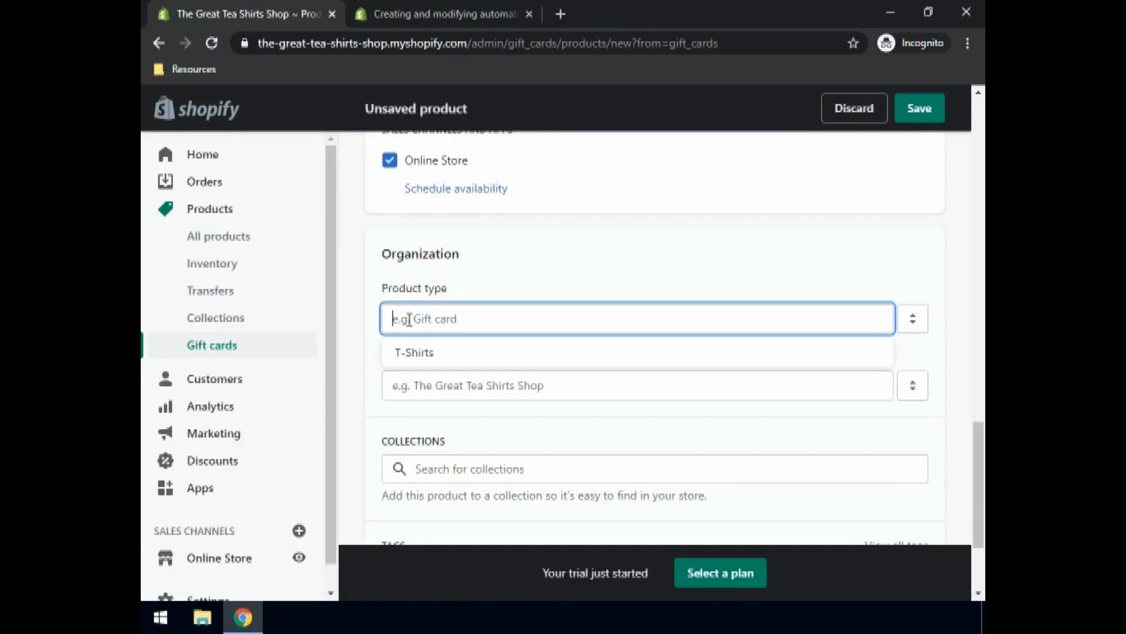
pyautogui.write('Gift Card')
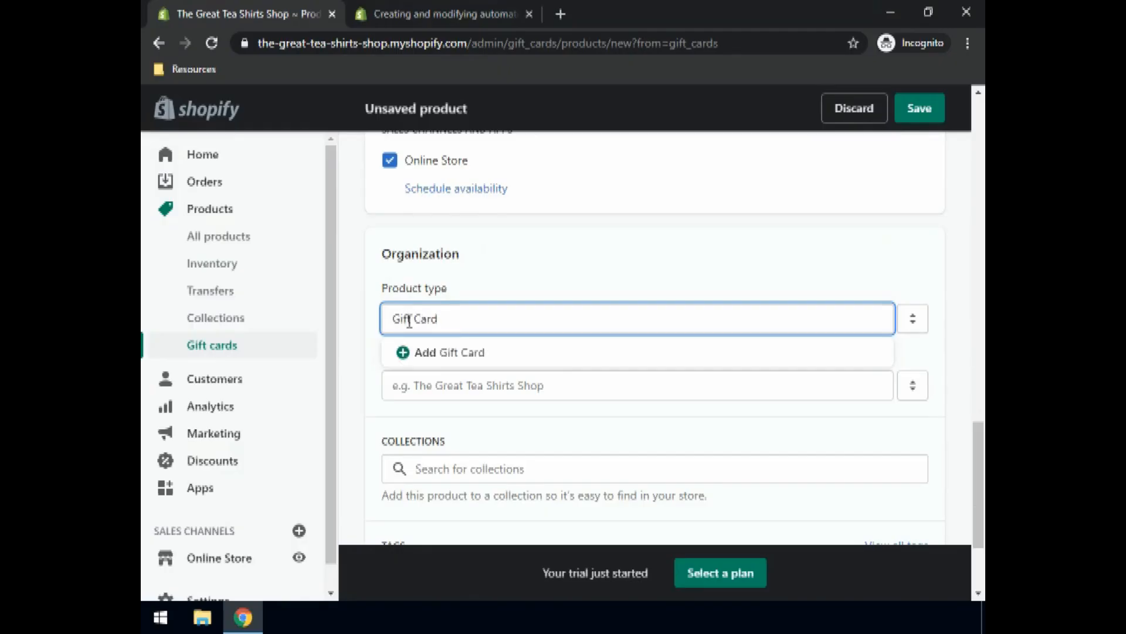
pyautogui.click(441, 352)
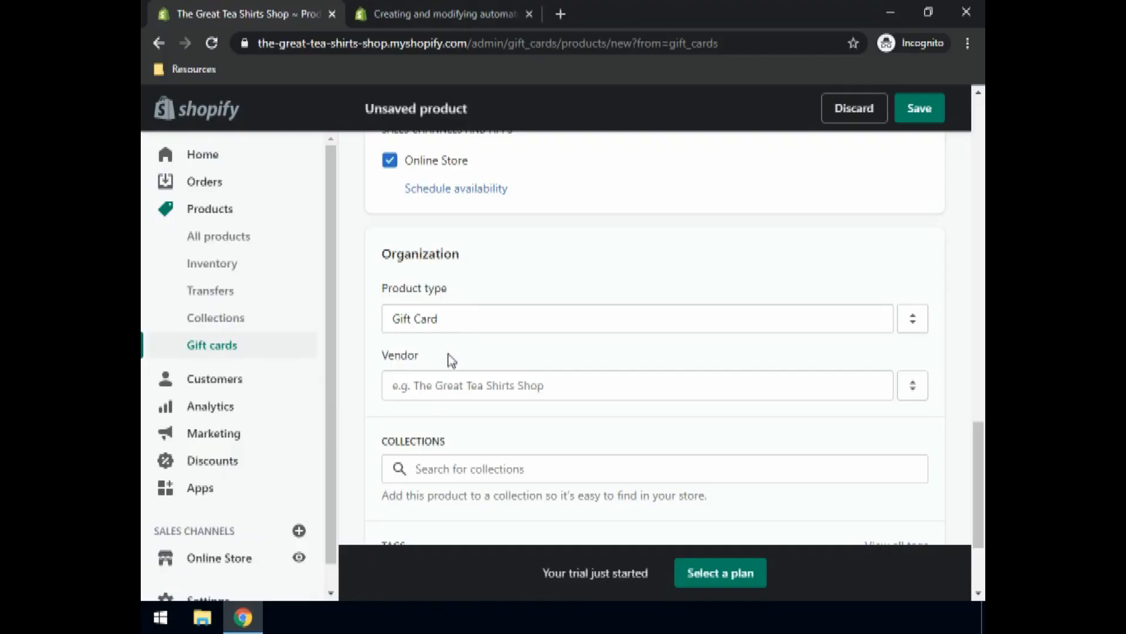
pyautogui.scroll(-3, 460, 362)
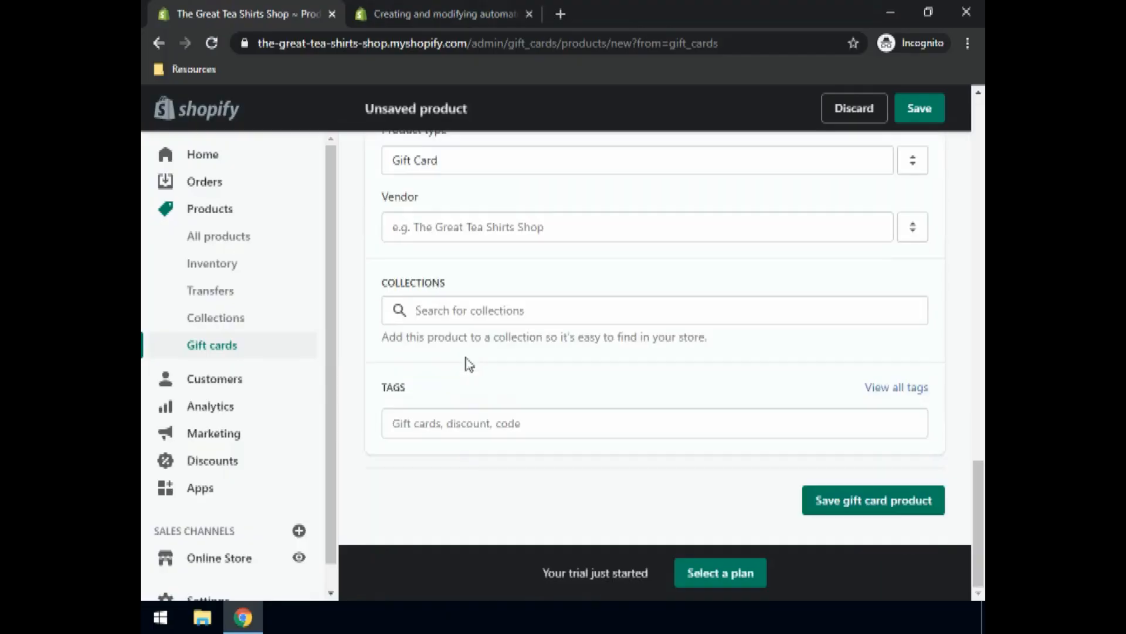
# Step: Save the gift card product, review its four variants, and return to Gift card products
pyautogui.click(875, 505)
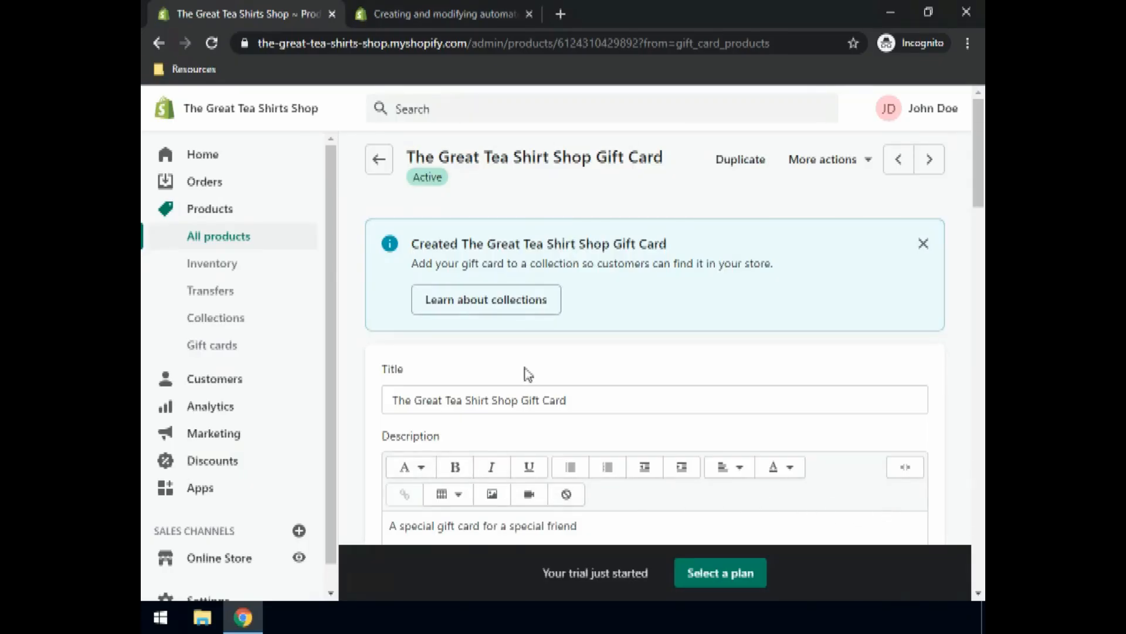
pyautogui.scroll(-14, 528, 374)
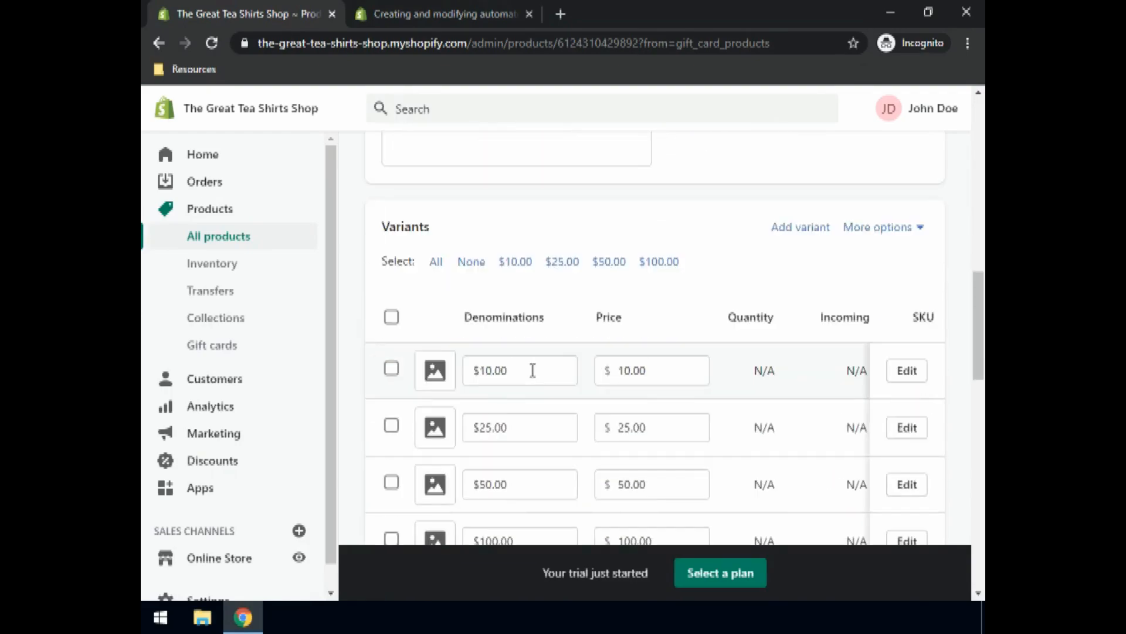
pyautogui.scroll(-10, 543, 377)
pyautogui.scroll(9, 557, 378)
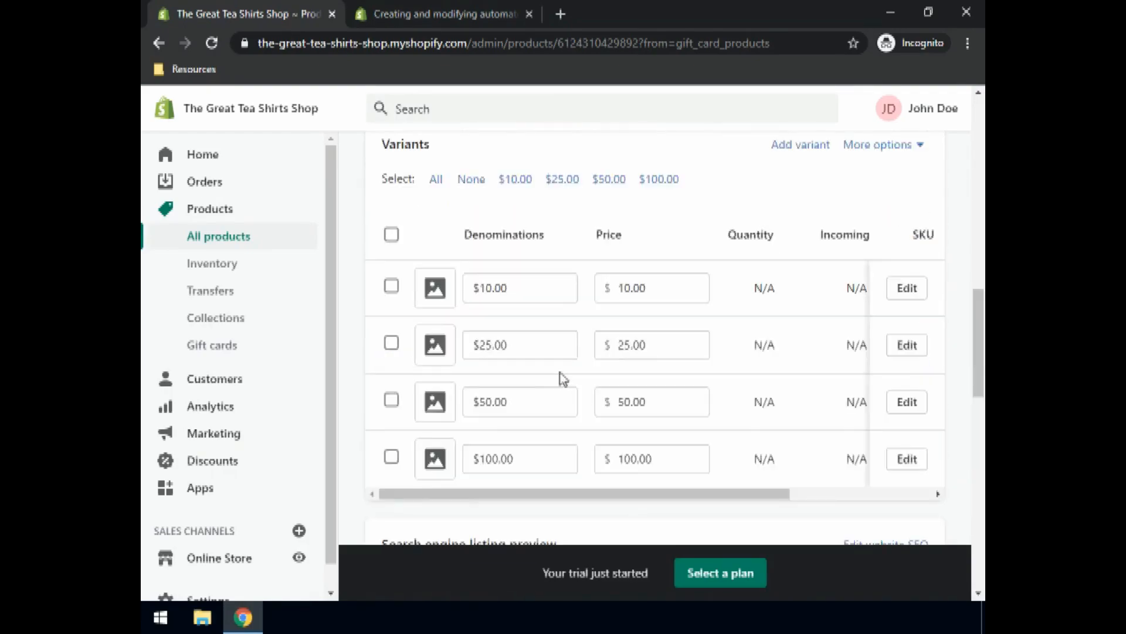
pyautogui.scroll(15, 561, 376)
pyautogui.click(377, 163)
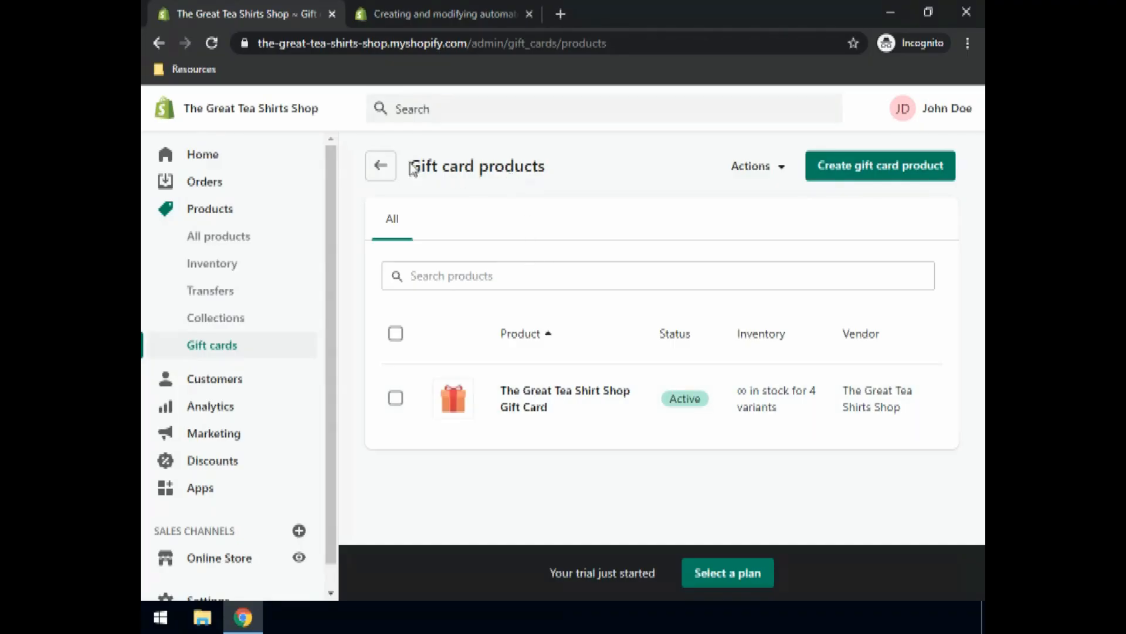
# Step: Return to the main Gift cards page and confirm no gift cards have been sold or sent
pyautogui.click(382, 168)
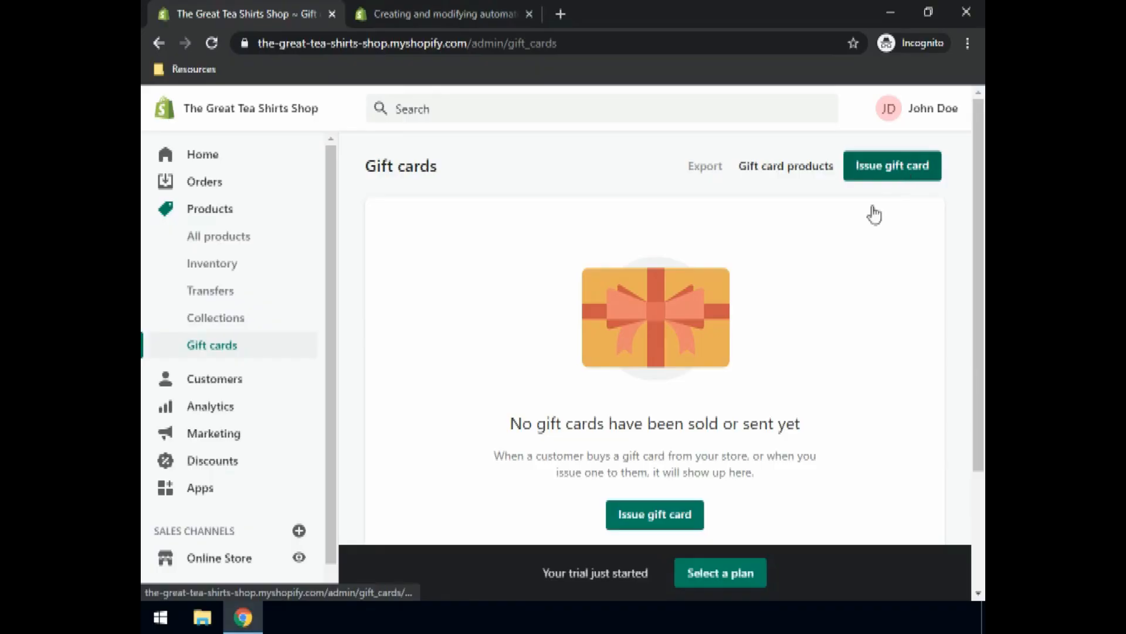
pyautogui.scroll(-1, 565, 422)
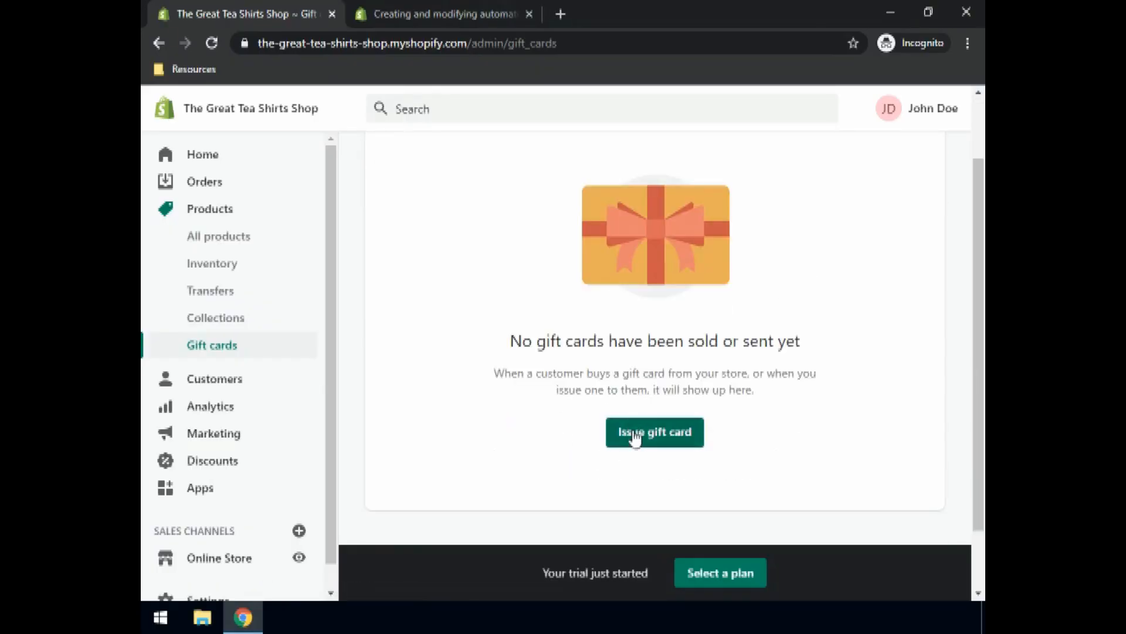
pyautogui.scroll(1, 636, 426)
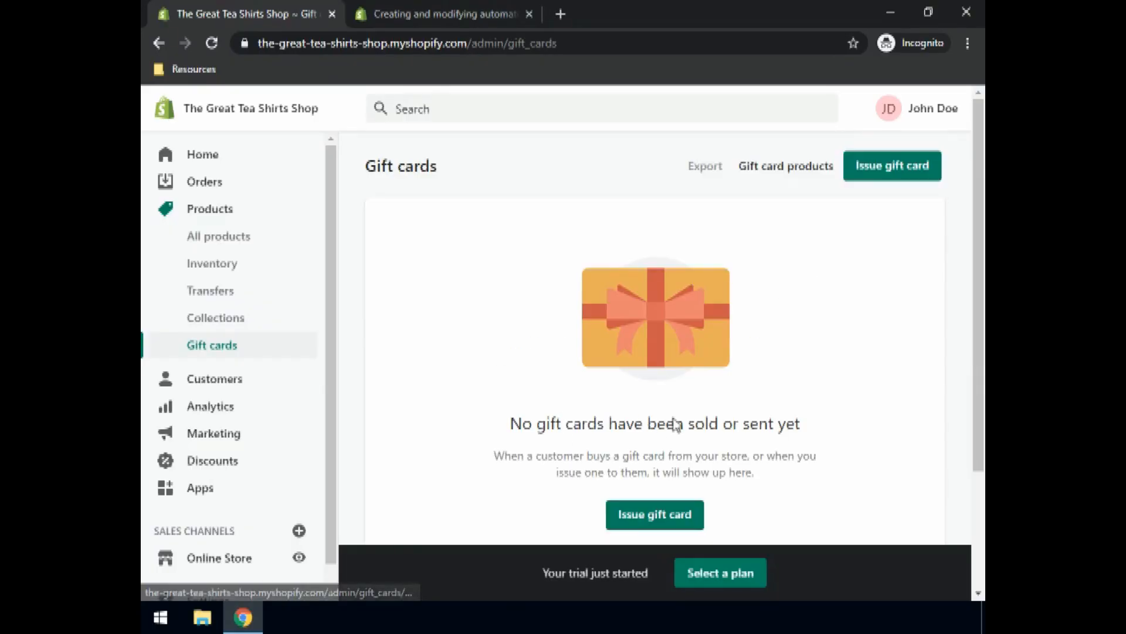
# Step: Start a new gift card and give it an expiration date of 2021-12-22
pyautogui.click(900, 170)
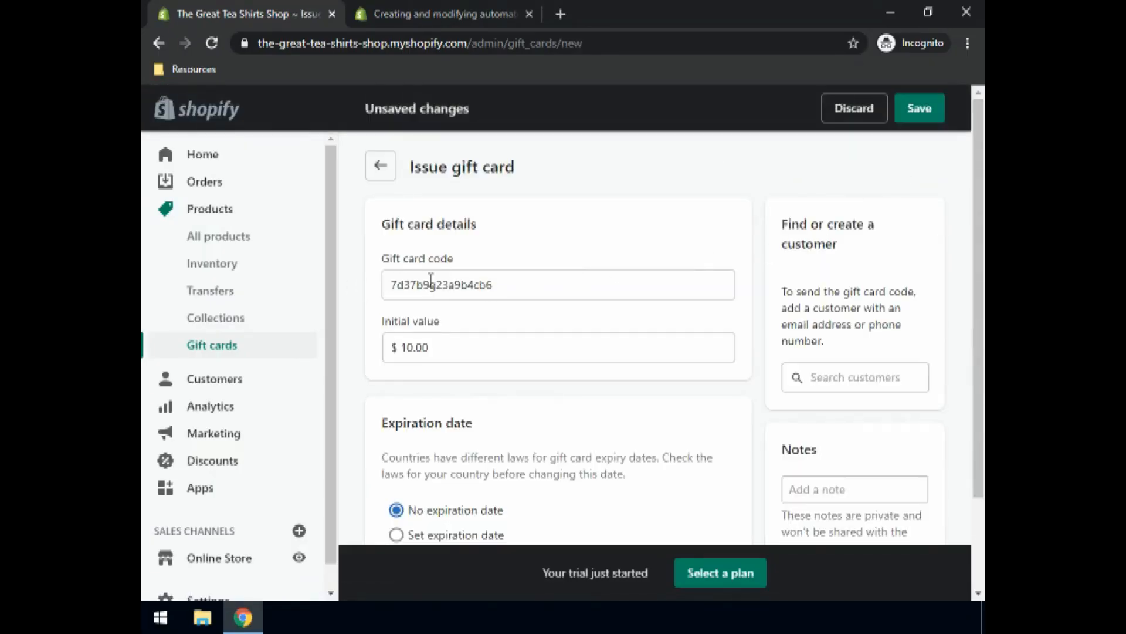
pyautogui.scroll(-2, 495, 342)
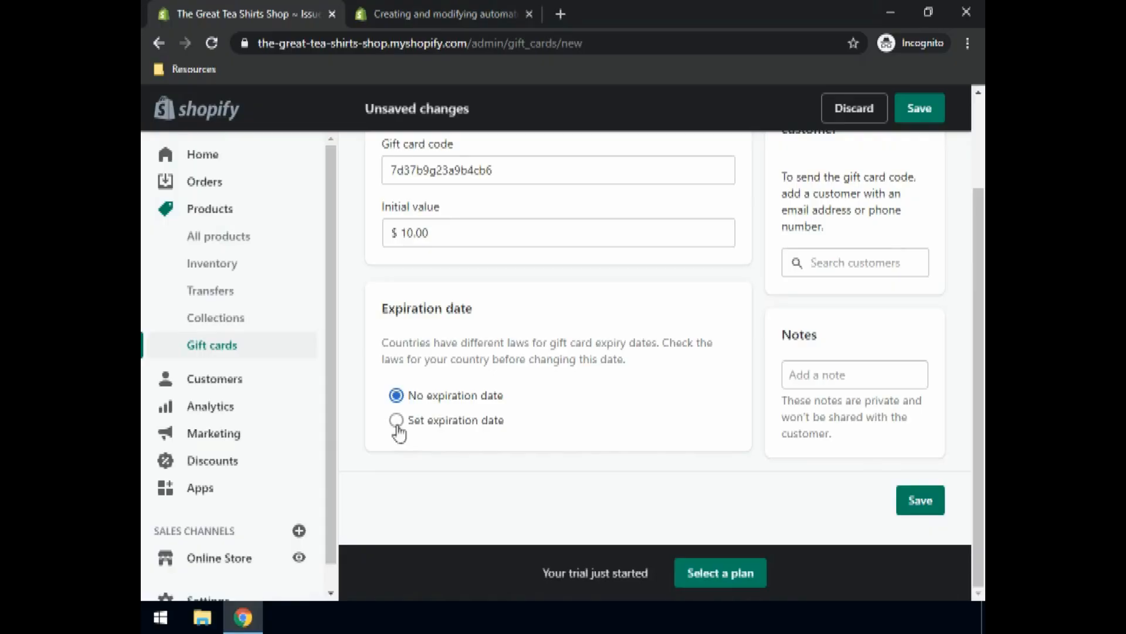
pyautogui.click(398, 421)
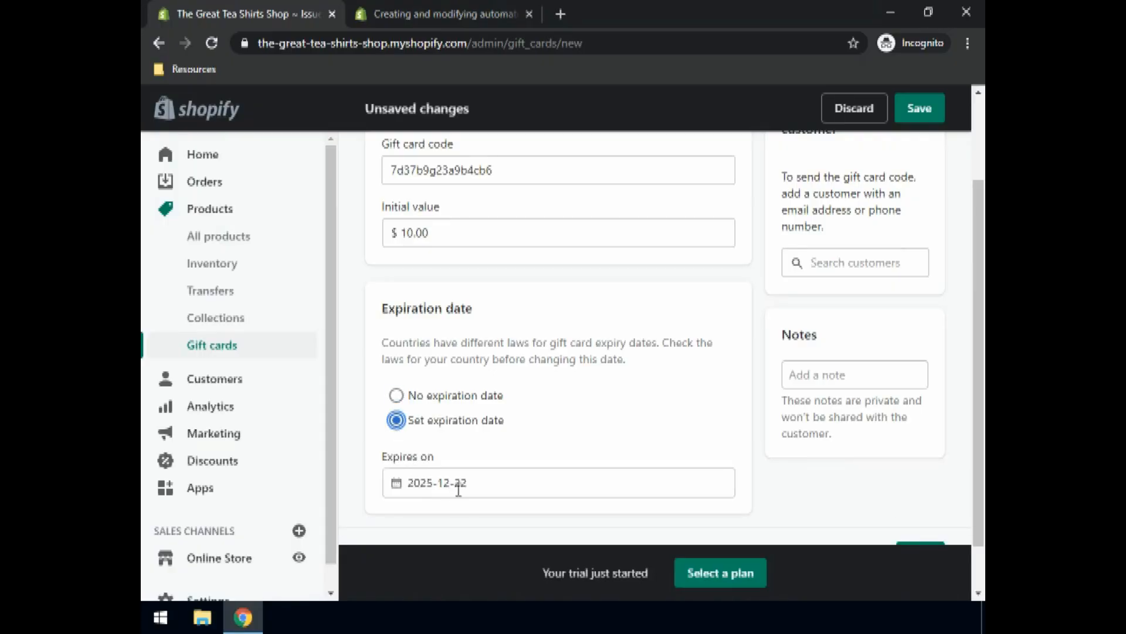
pyautogui.moveTo(425, 482); pyautogui.dragTo(430, 483)
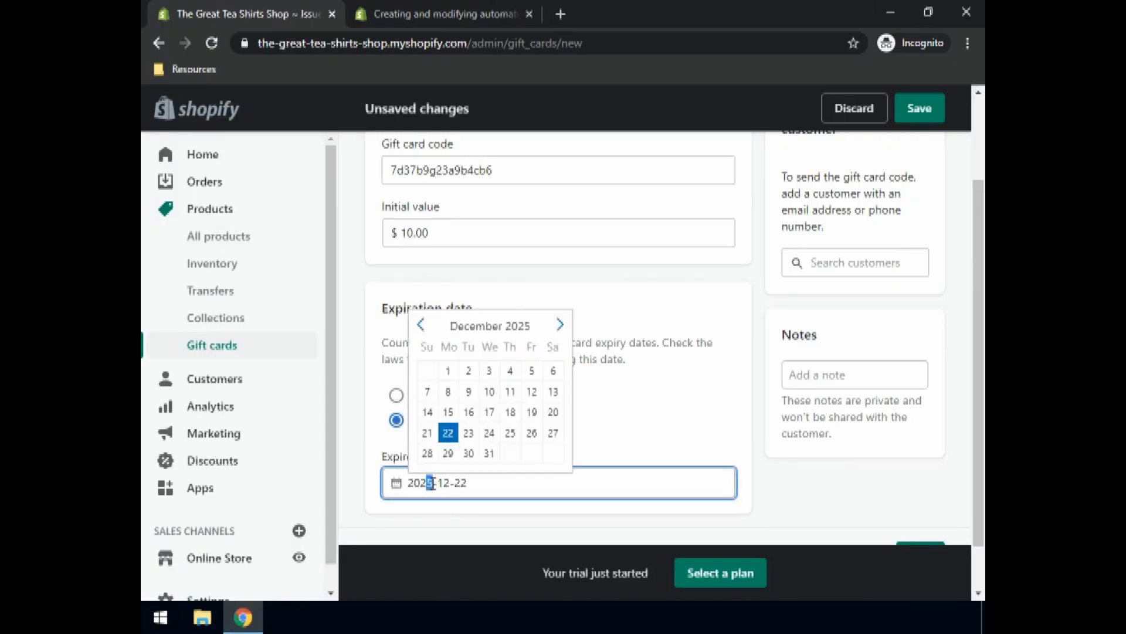
pyautogui.write('1')
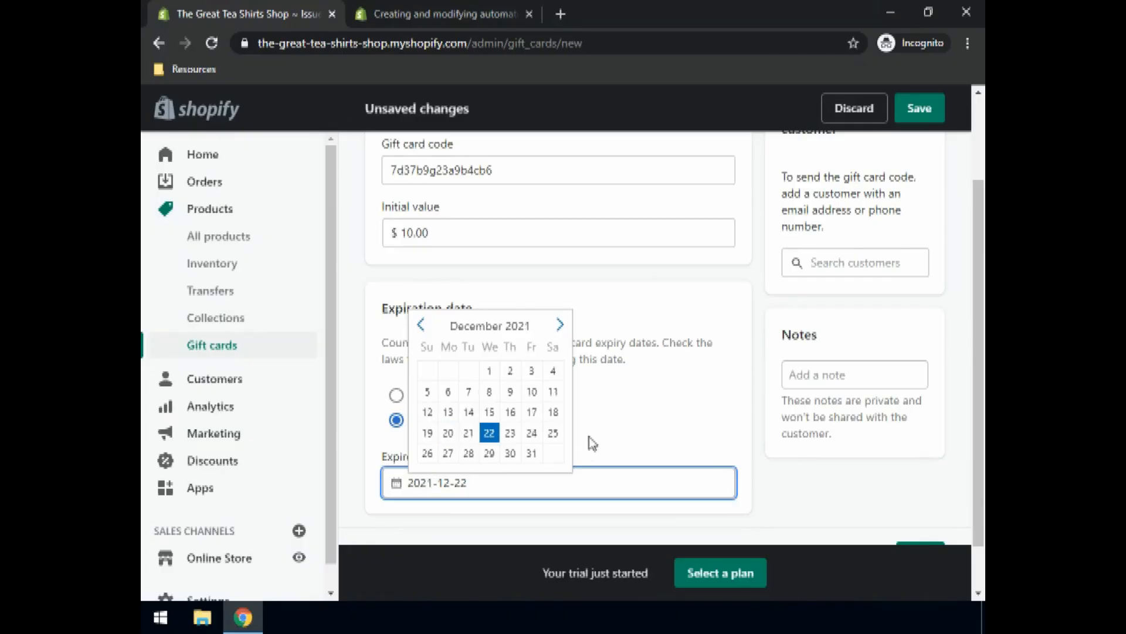
pyautogui.click(610, 422)
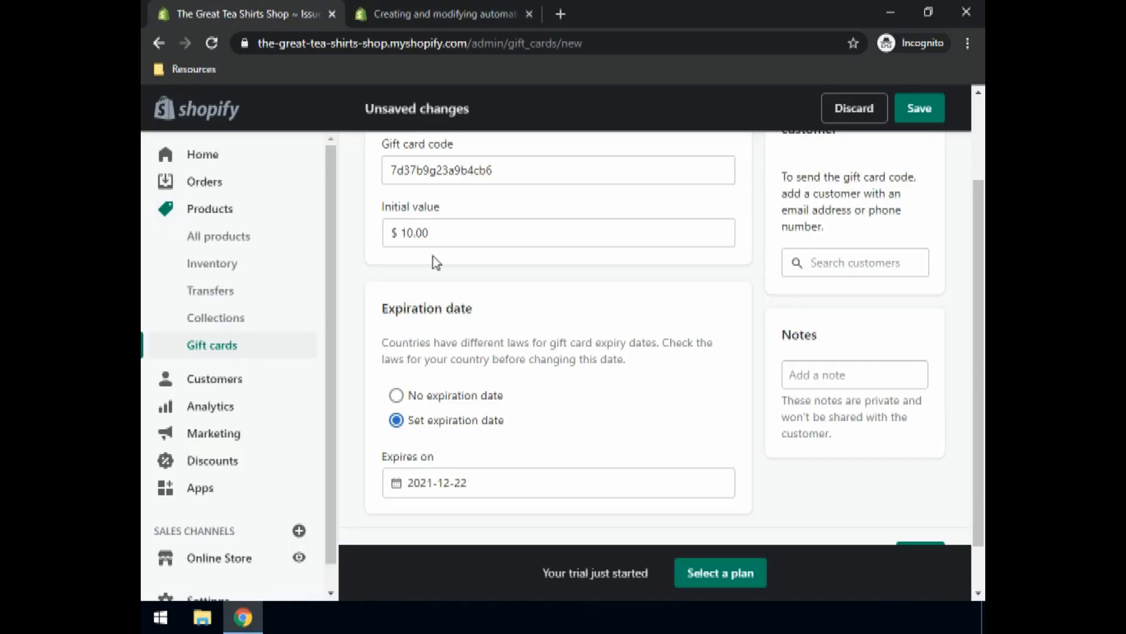
# Step: Check the customer search field, then save the $10.00 gift card
pyautogui.scroll(2, 448, 264)
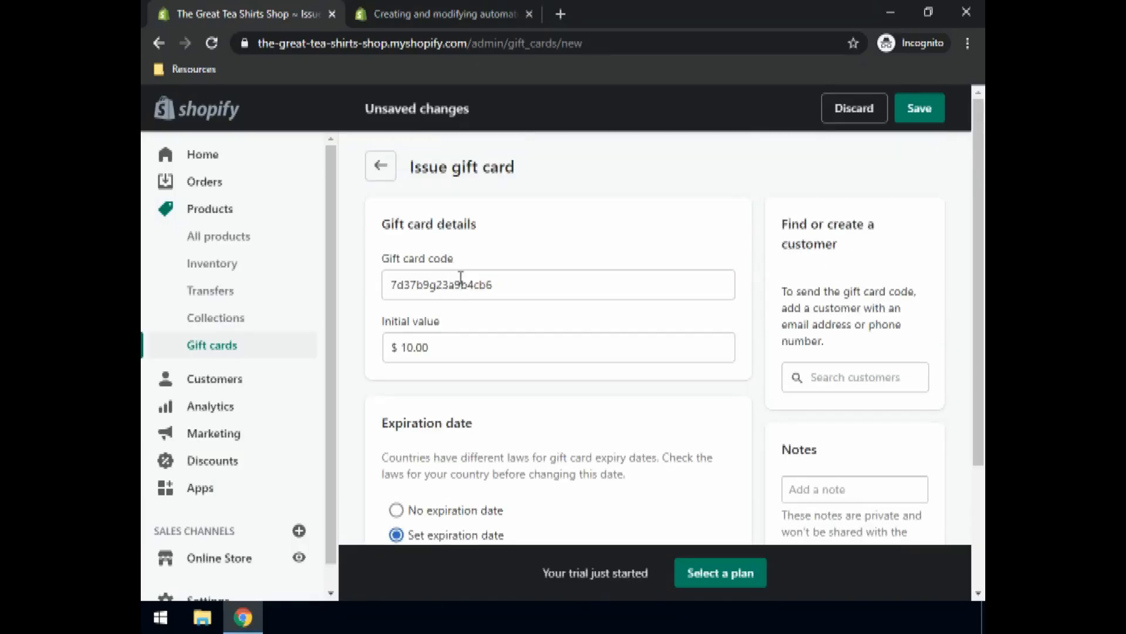
pyautogui.scroll(-3, 464, 282)
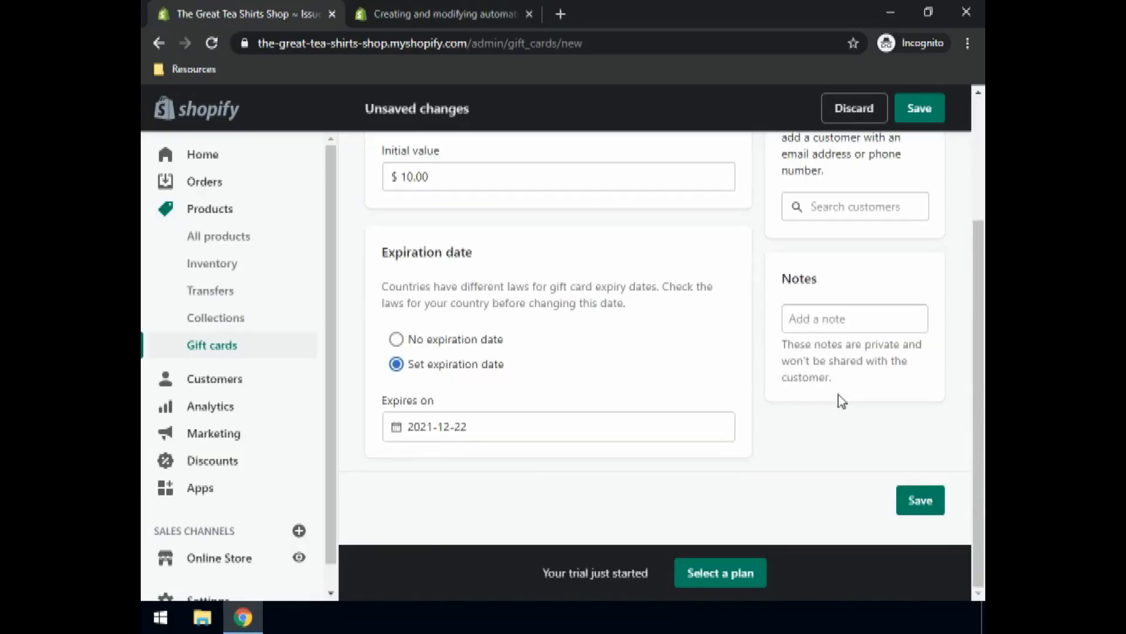
pyautogui.scroll(3, 845, 305)
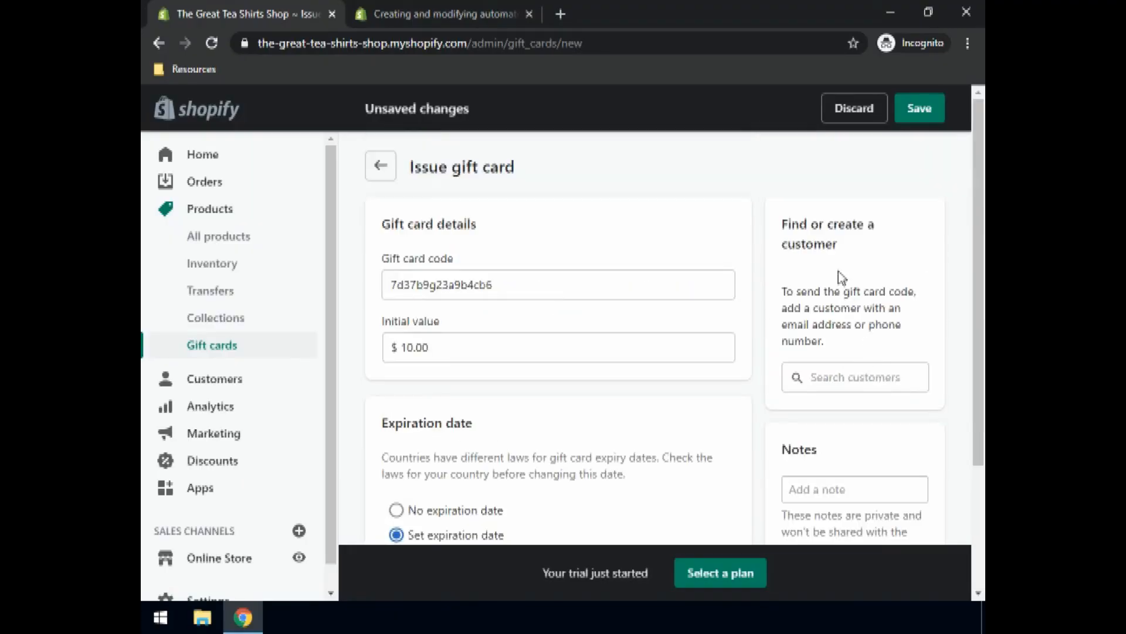
pyautogui.click(839, 380)
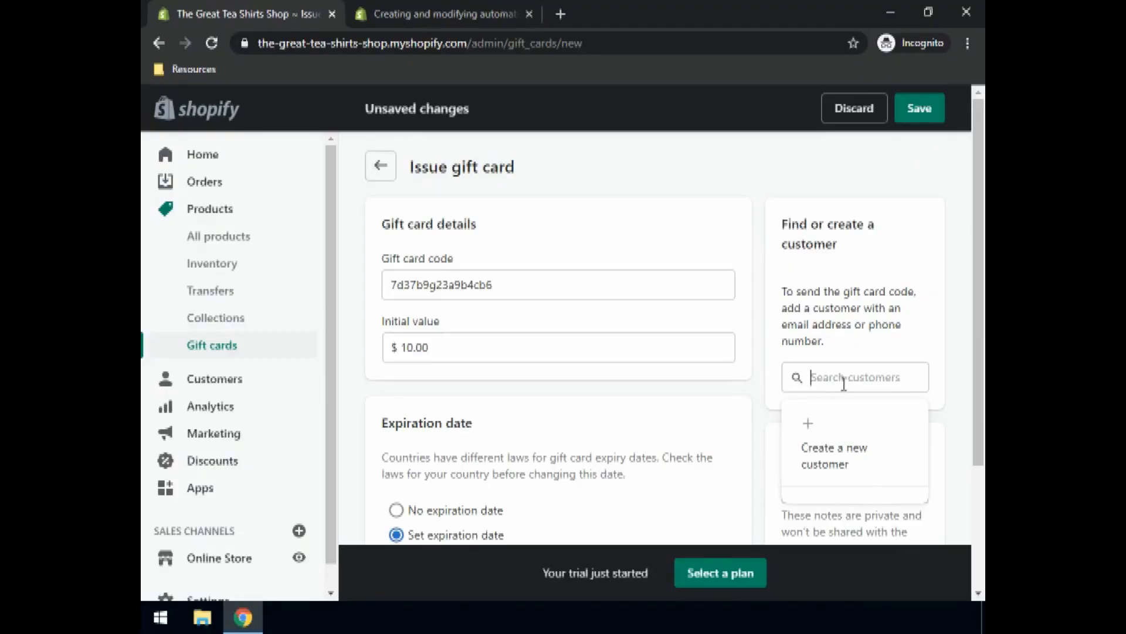
pyautogui.scroll(-3, 845, 384)
pyautogui.click(926, 510)
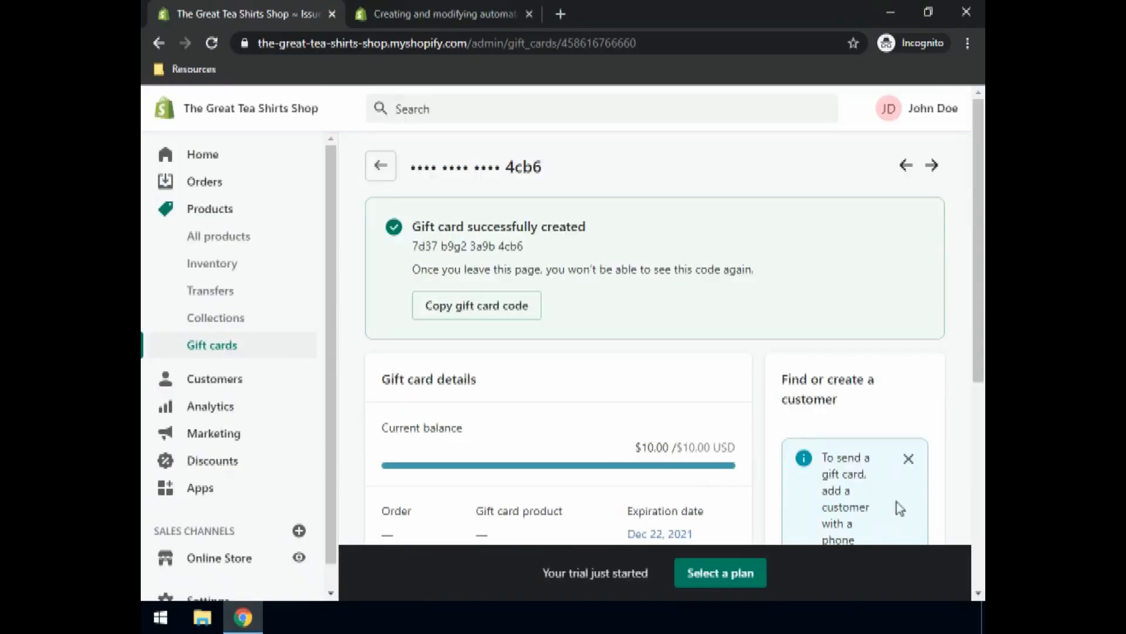
pyautogui.scroll(-3, 524, 422)
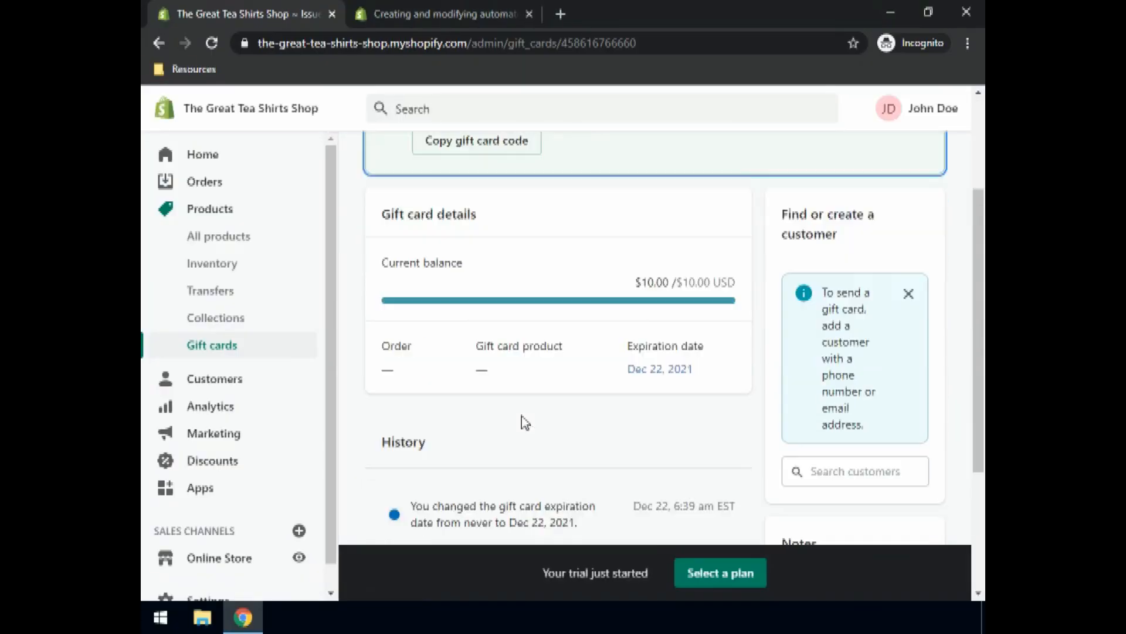
pyautogui.scroll(-2, 522, 416)
pyautogui.scroll(-1, 526, 418)
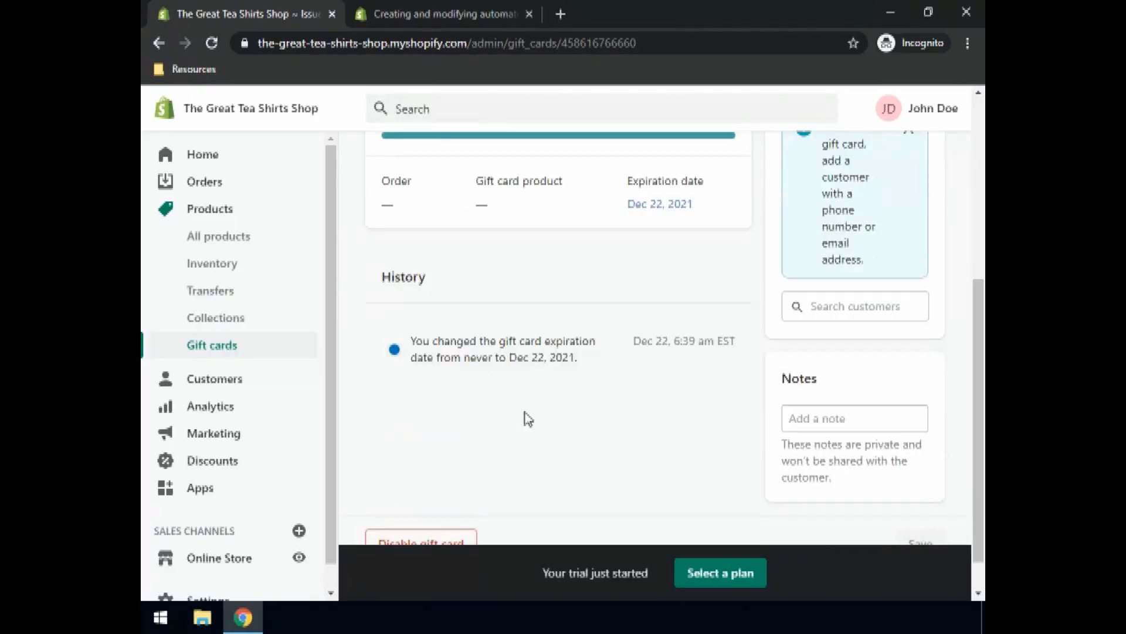
pyautogui.scroll(-1, 530, 415)
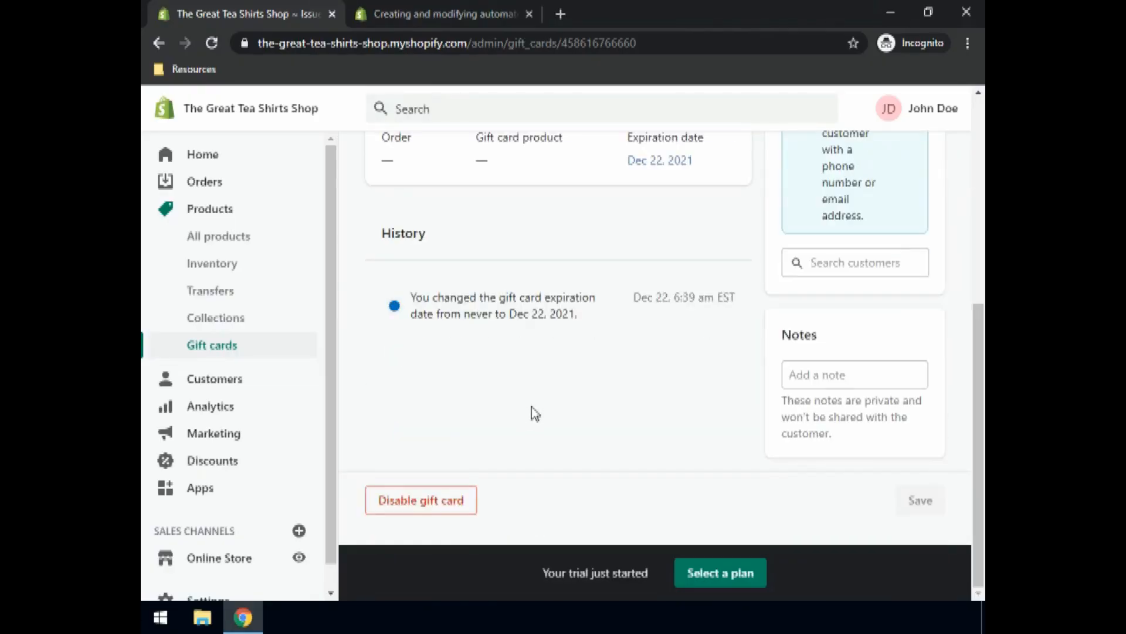
pyautogui.scroll(3, 535, 414)
pyautogui.scroll(4, 546, 414)
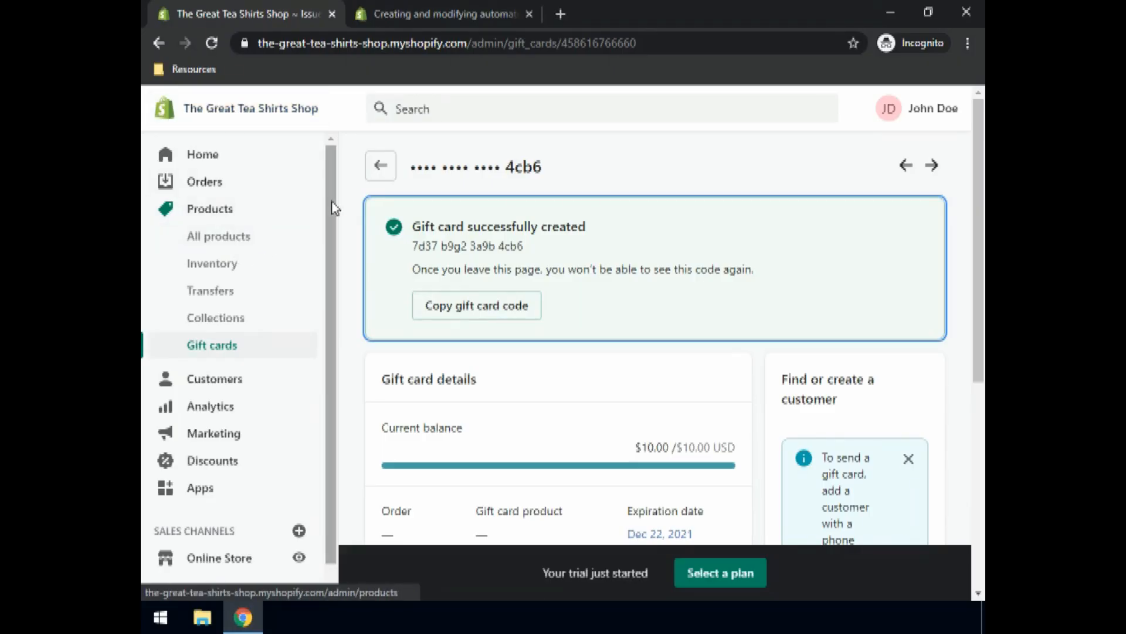
pyautogui.scroll(-1, 328, 234)
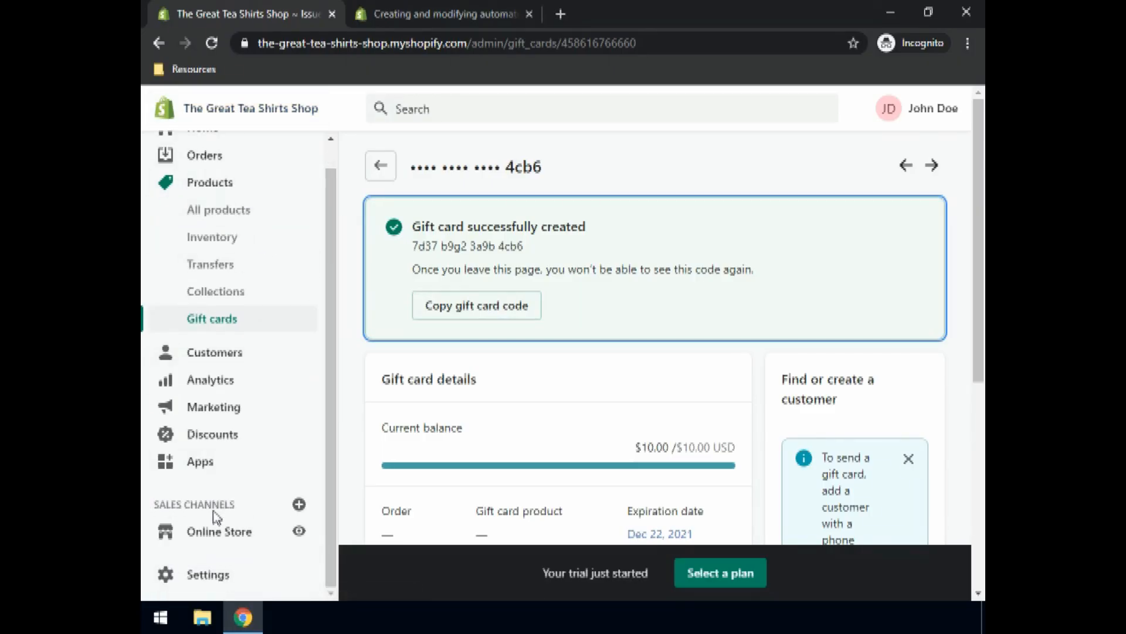
# Step: Open Online Store and scroll down to the current Debut theme card
pyautogui.click(218, 531)
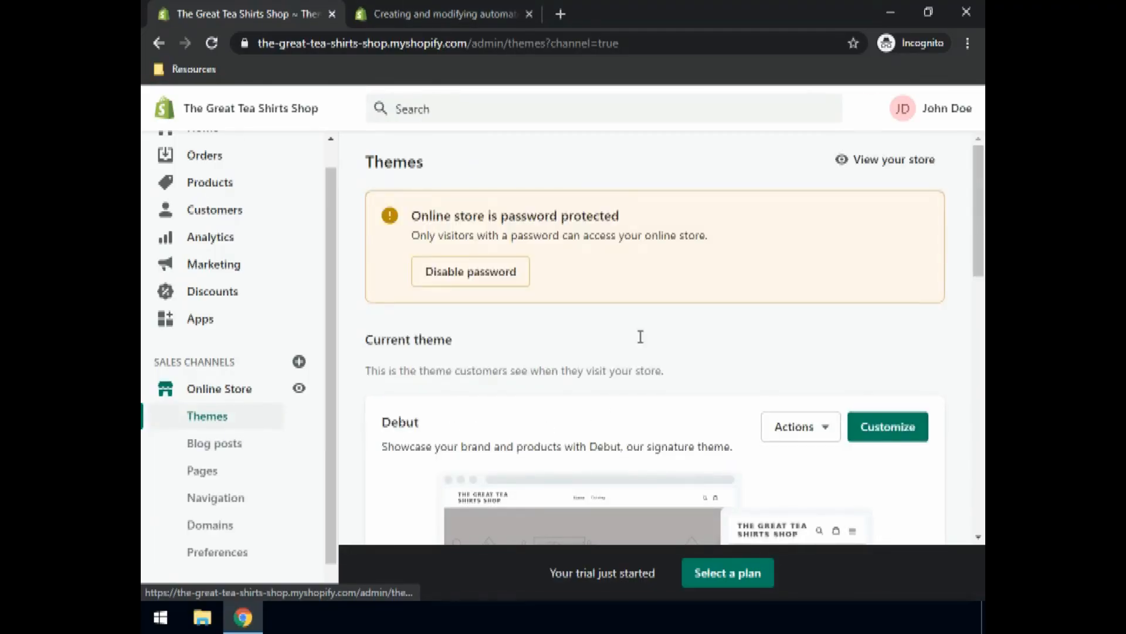
pyautogui.scroll(-2, 642, 339)
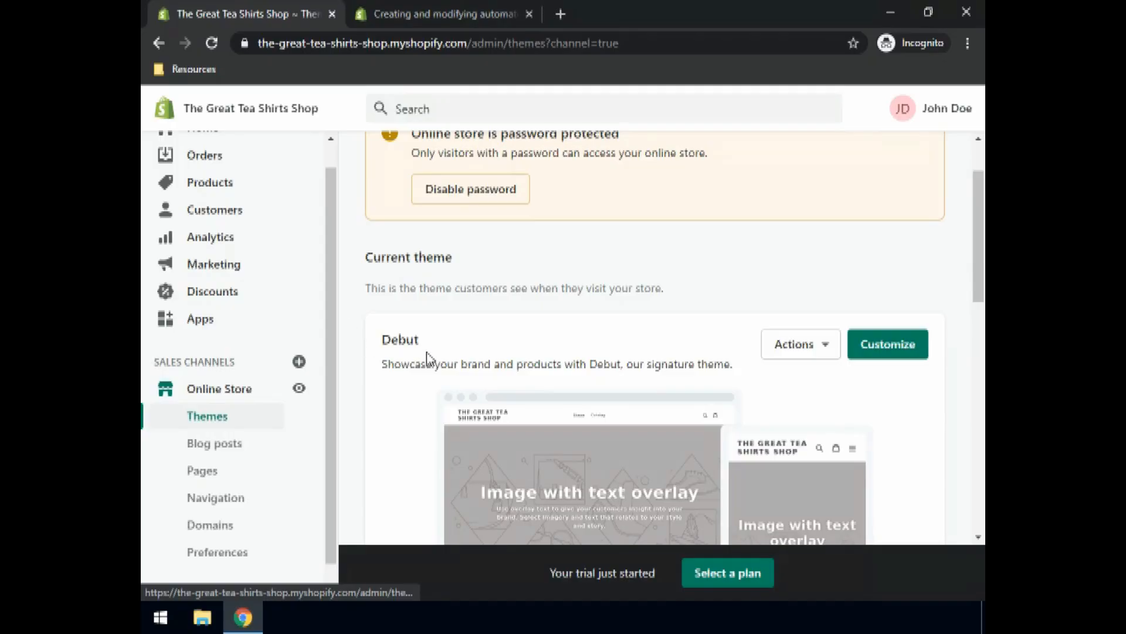
pyautogui.scroll(-2, 431, 359)
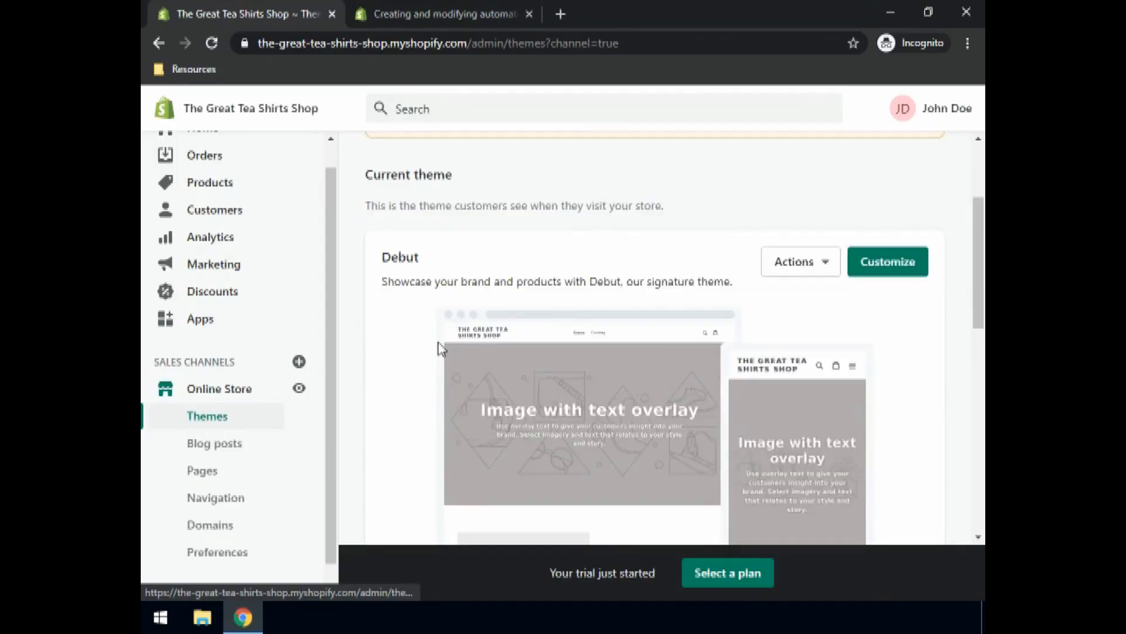
pyautogui.click(901, 273)
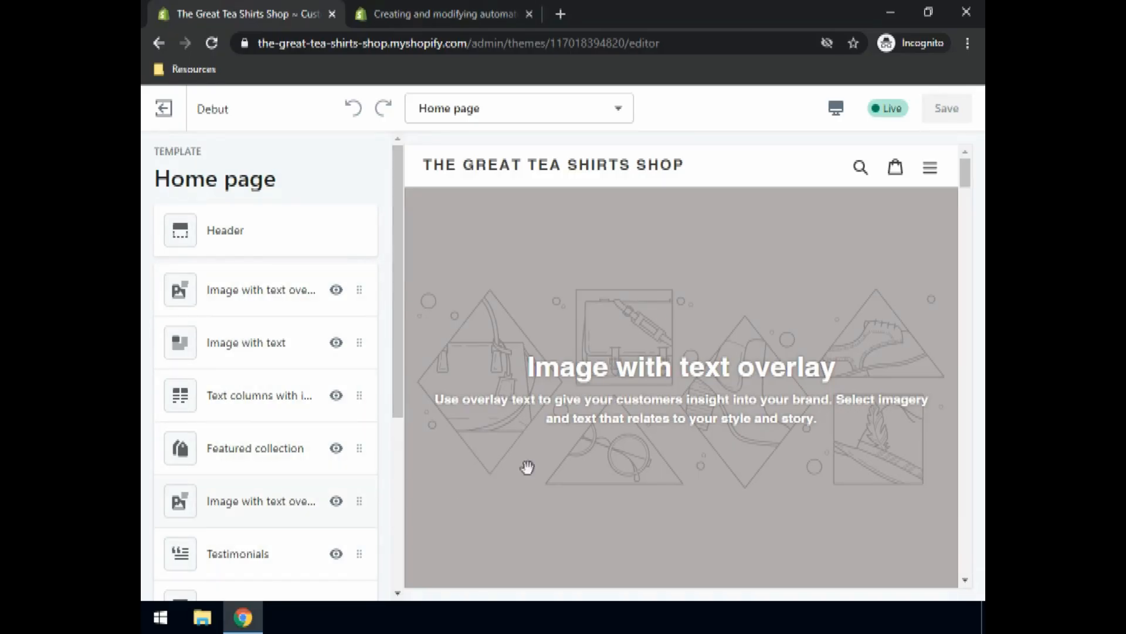
pyautogui.scroll(-10, 751, 340)
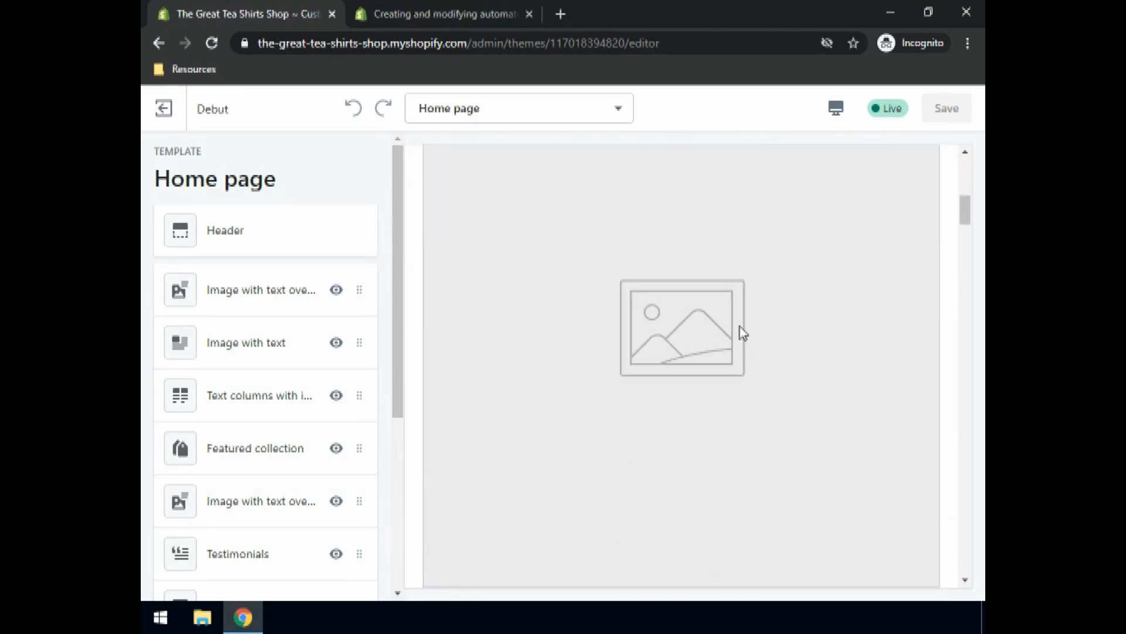
pyautogui.scroll(-10, 742, 328)
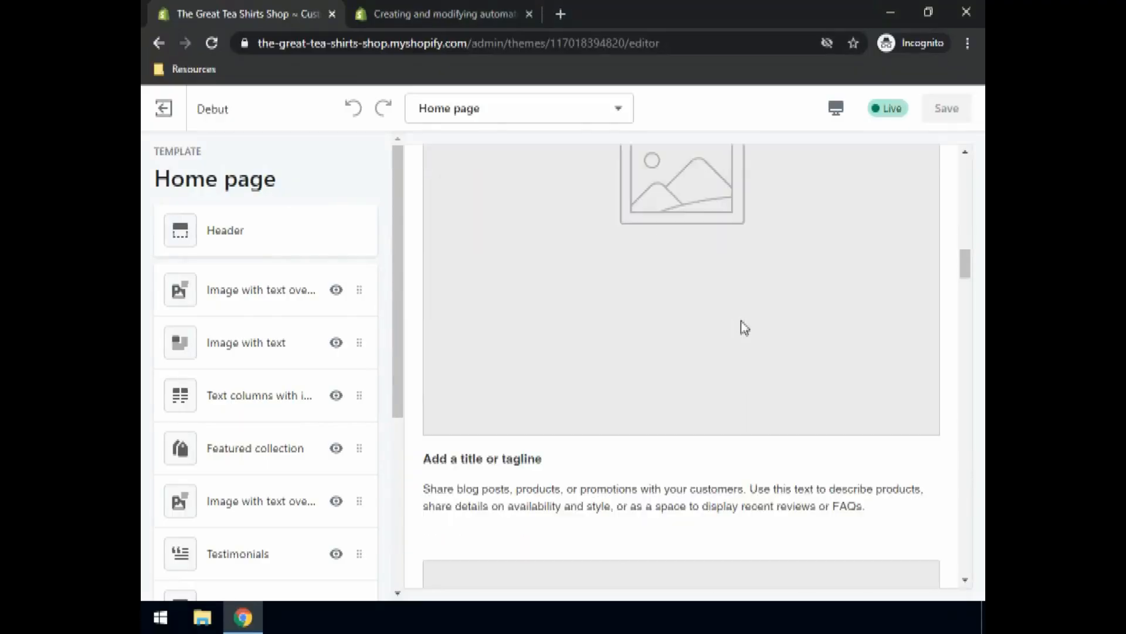
pyautogui.scroll(-2, 742, 326)
pyautogui.scroll(10, 736, 317)
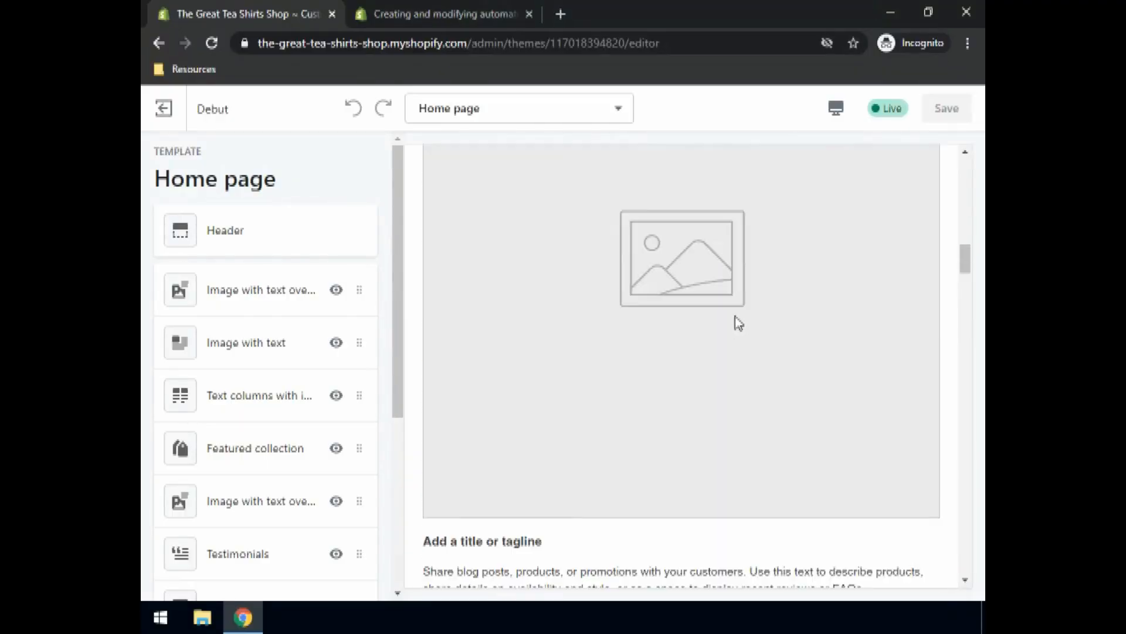
pyautogui.scroll(4, 735, 320)
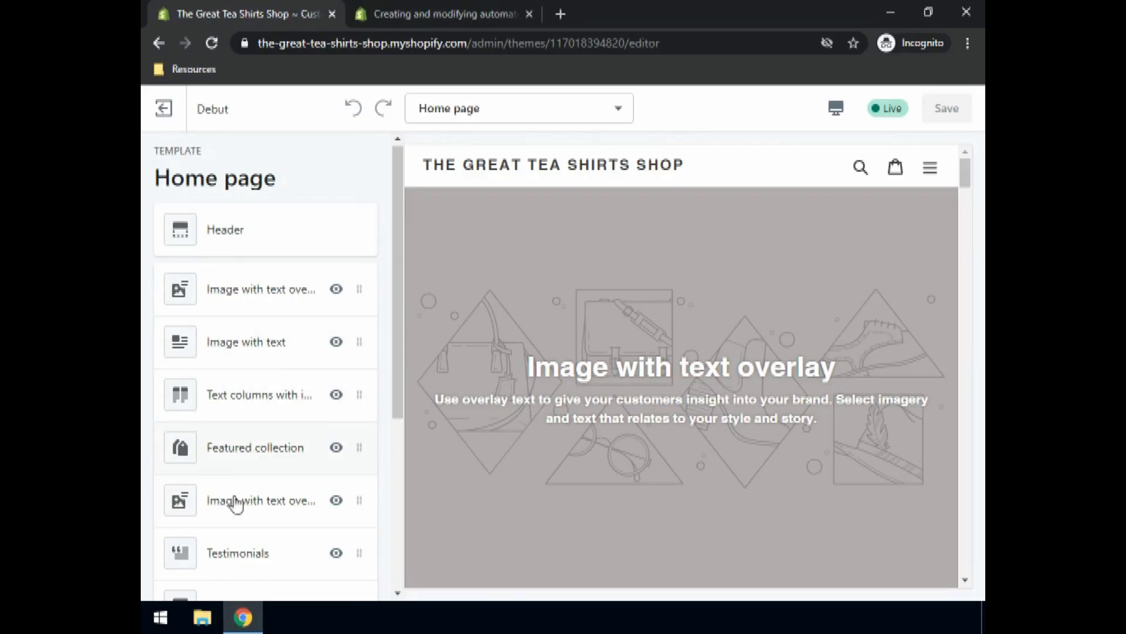
pyautogui.scroll(-3, 281, 341)
pyautogui.scroll(3, 281, 319)
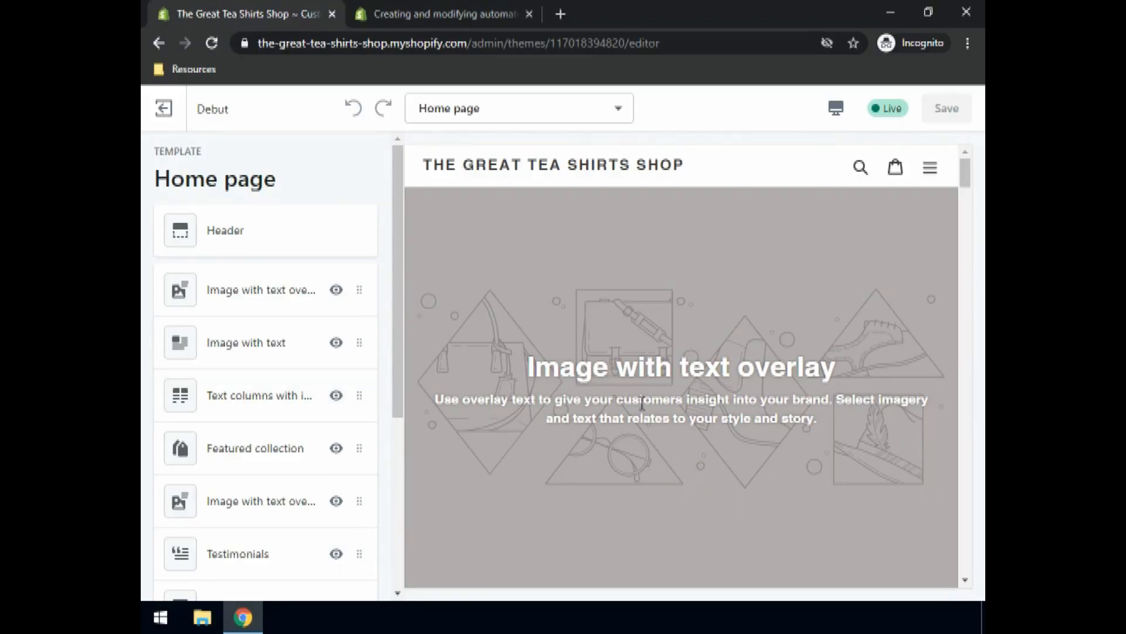
# Step: Upload T-shirts Cover.jpg and set it as the Image with text overlay hero image
pyautogui.click(219, 301)
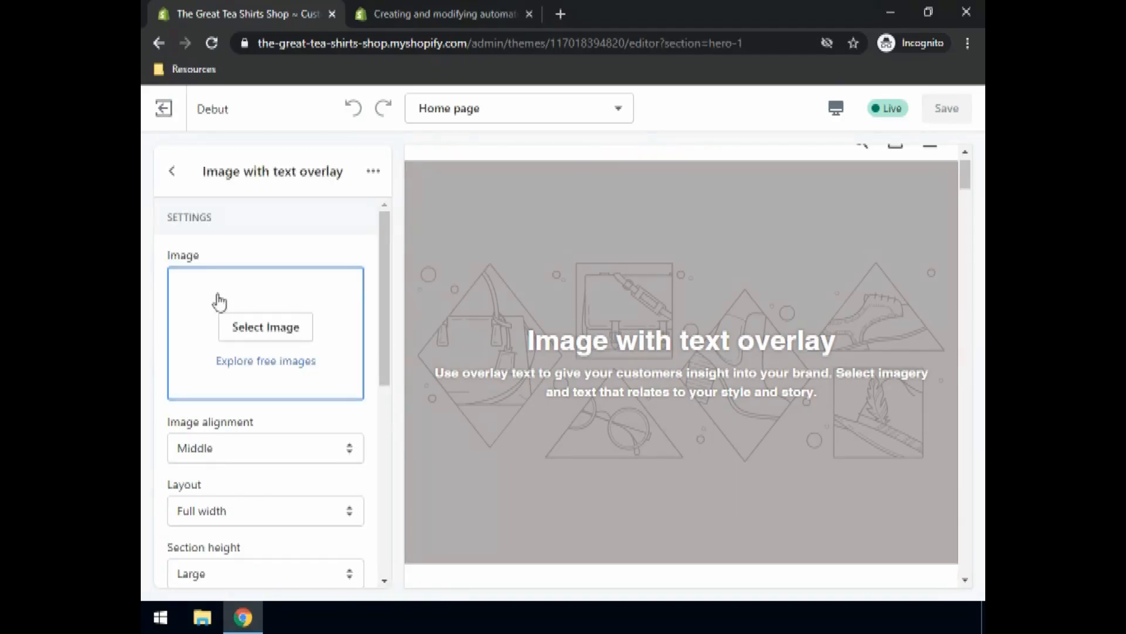
pyautogui.click(275, 338)
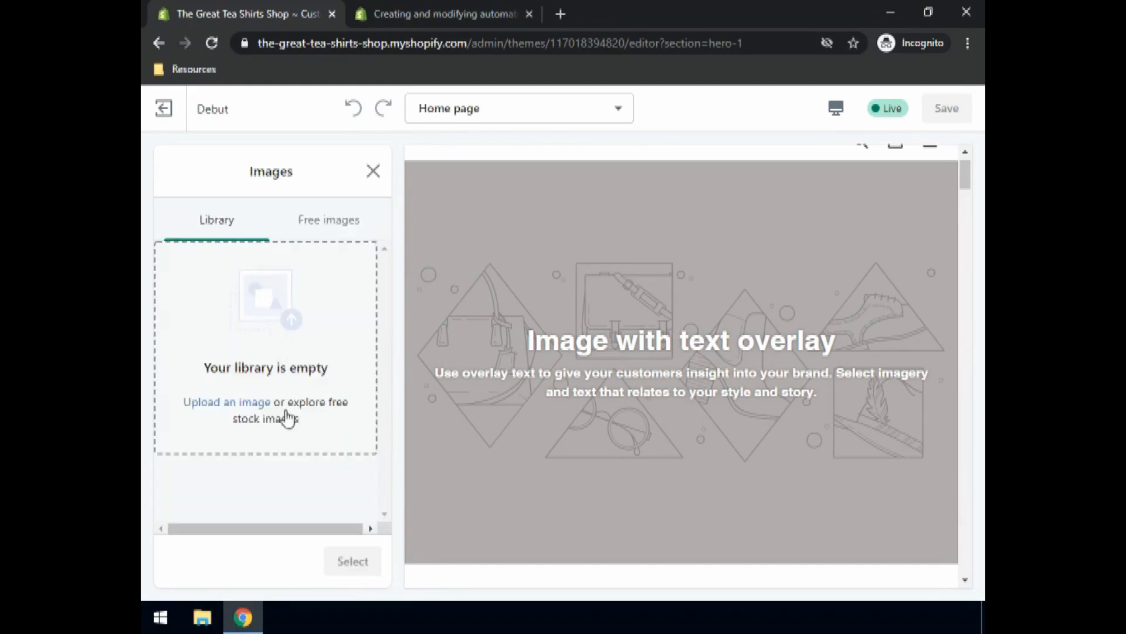
pyautogui.click(233, 404)
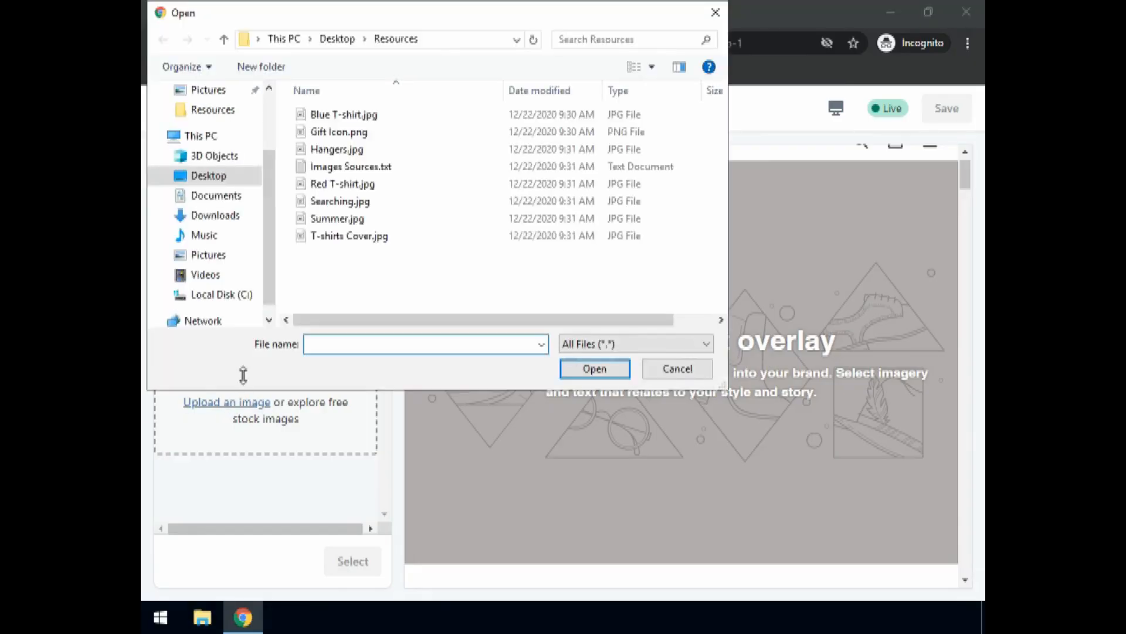
pyautogui.click(351, 238)
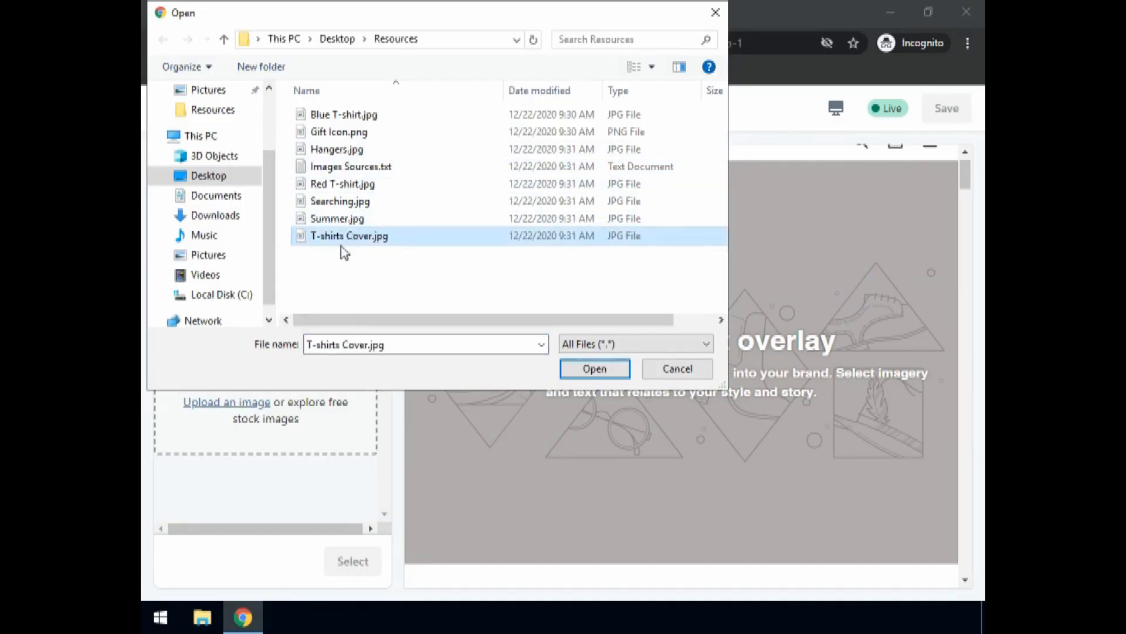
pyautogui.click(572, 370)
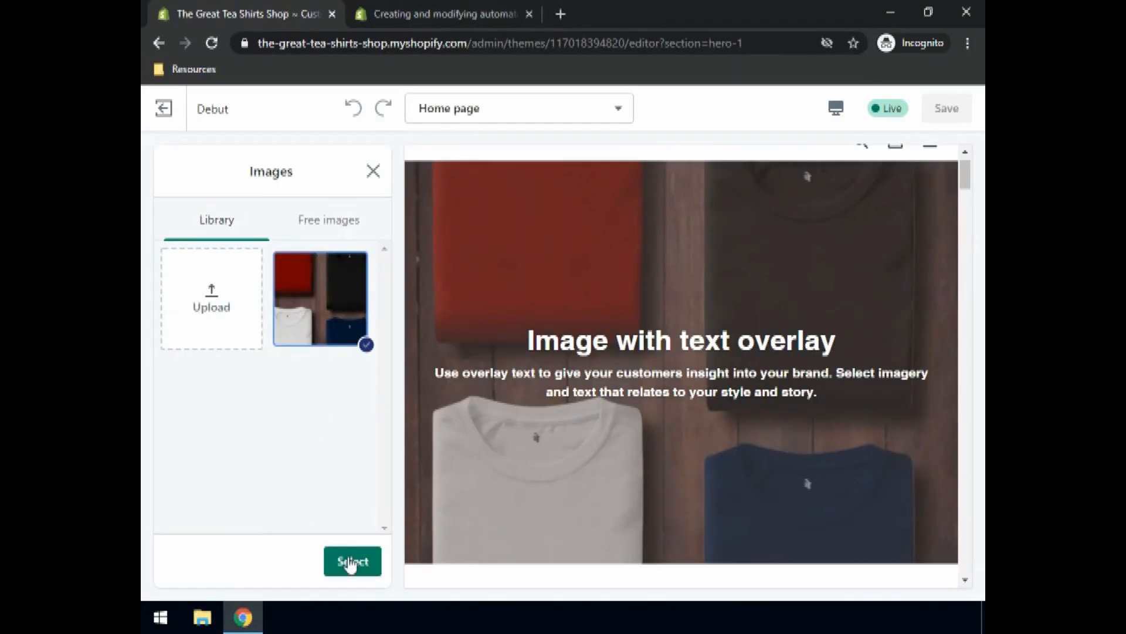
pyautogui.click(352, 561)
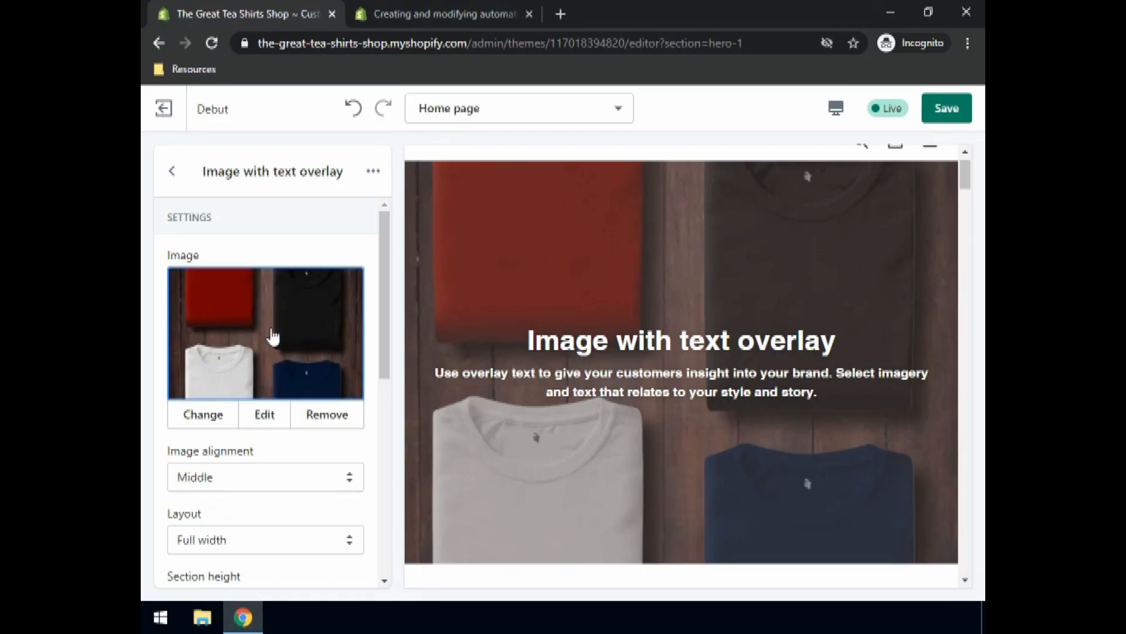
pyautogui.scroll(-3, 278, 332)
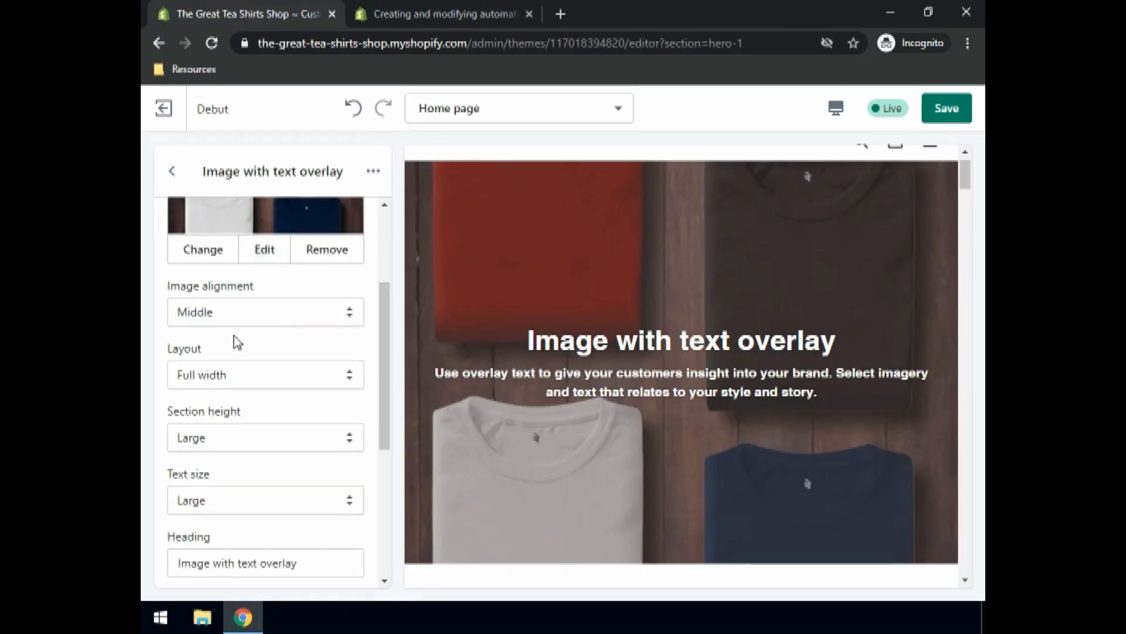
pyautogui.click(208, 382)
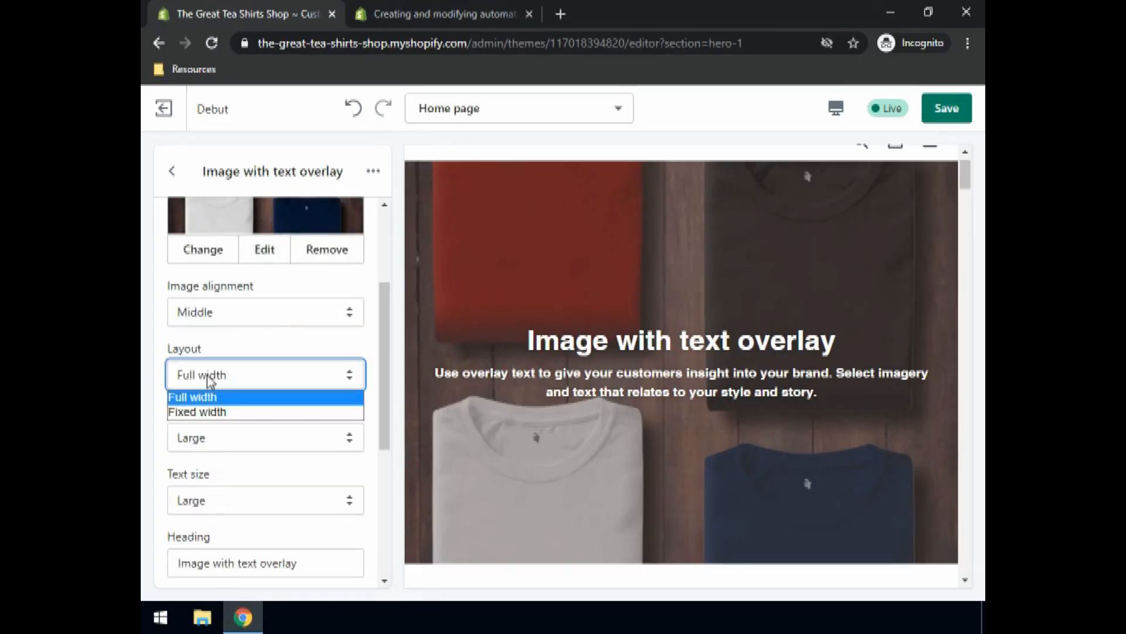
pyautogui.click(206, 412)
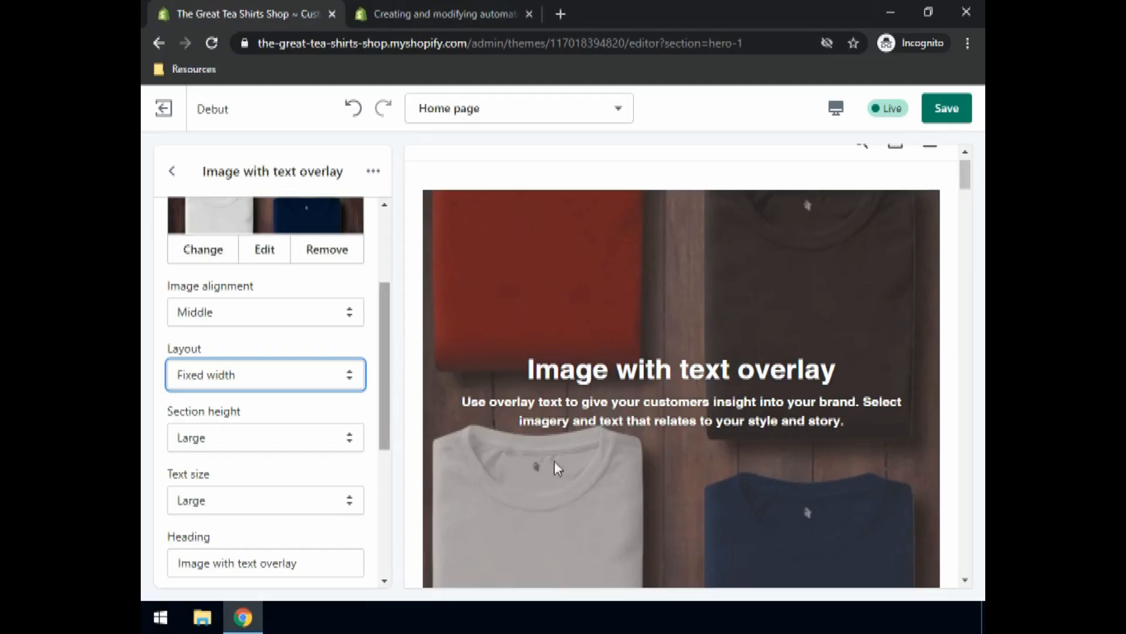
pyautogui.scroll(1, 688, 344)
pyautogui.scroll(-3, 610, 305)
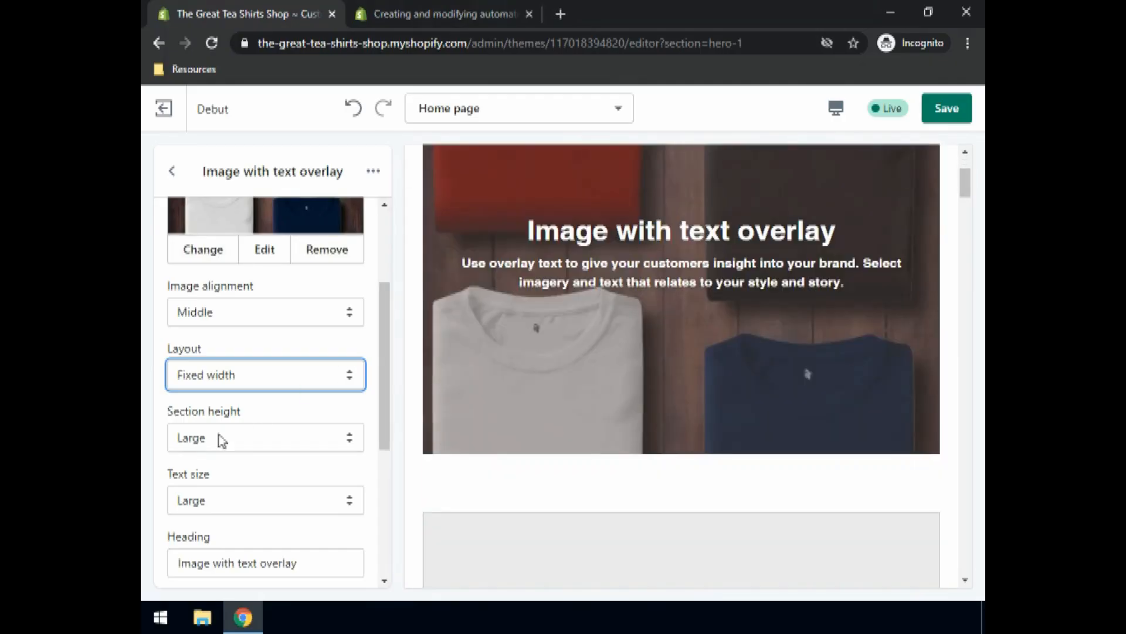
pyautogui.click(214, 380)
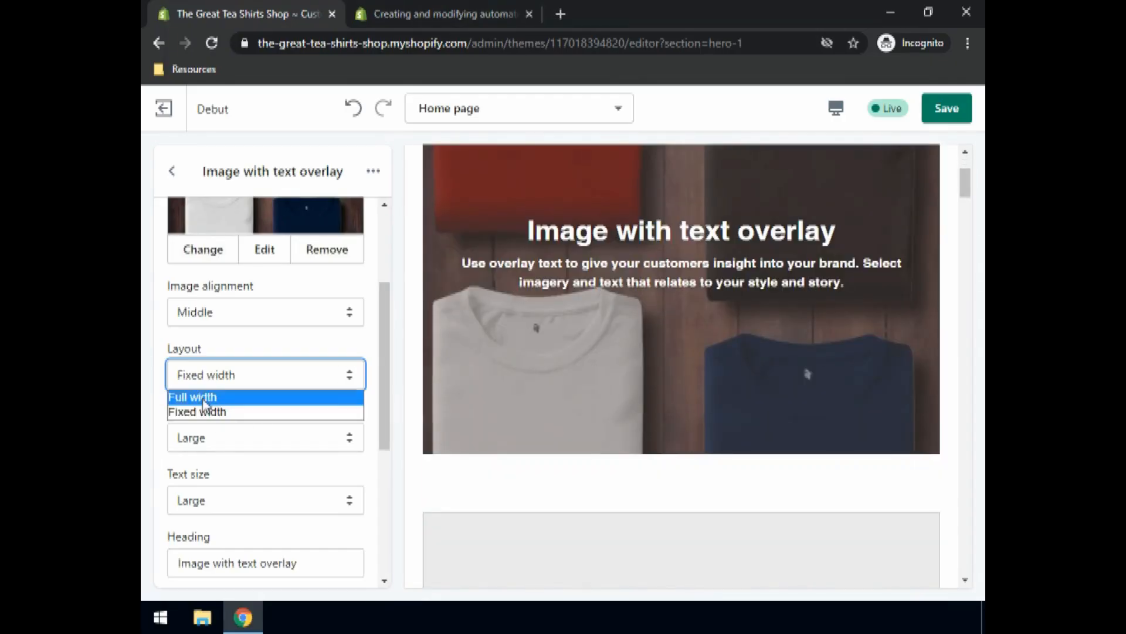
pyautogui.click(207, 399)
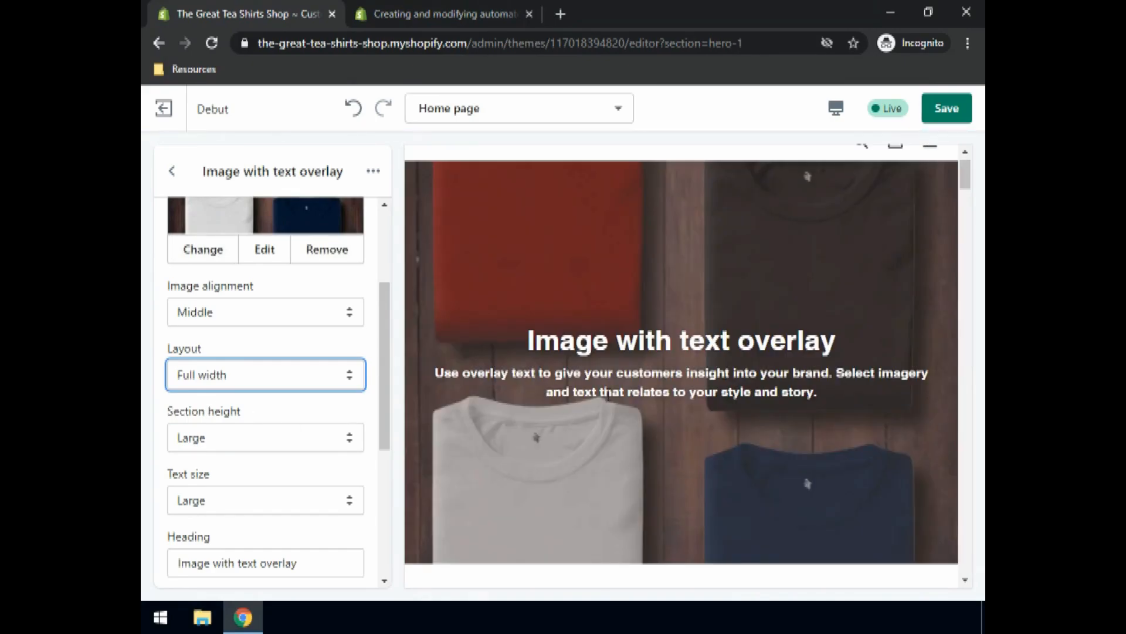
# Step: Replace the hero heading with 'The best T-Shirts'
pyautogui.scroll(1, 602, 390)
pyautogui.scroll(-3, 603, 390)
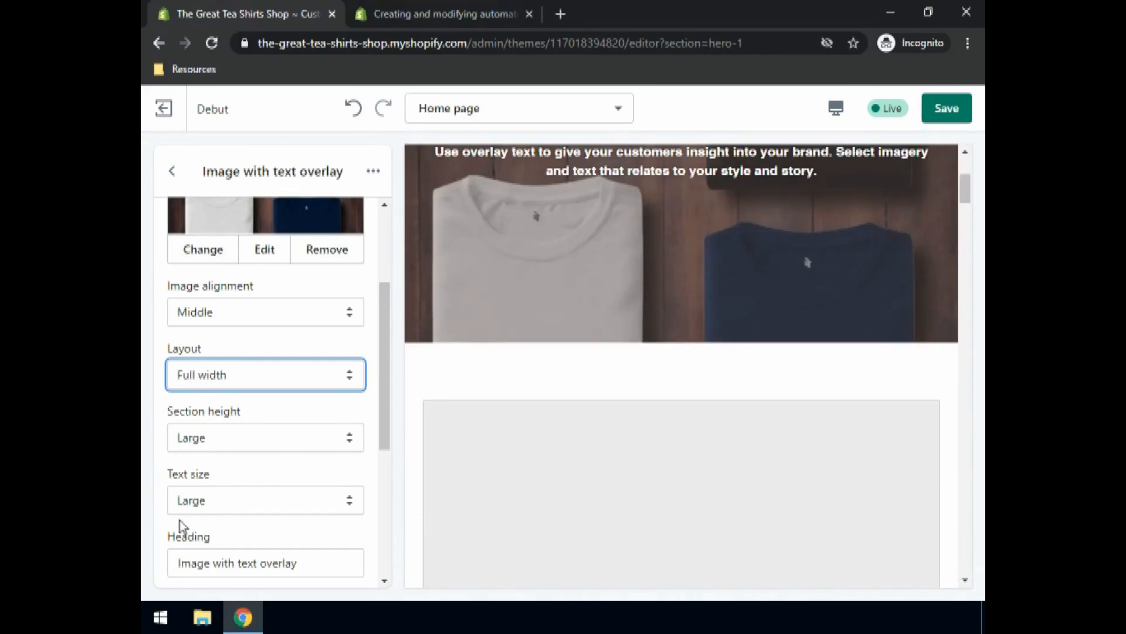
pyautogui.scroll(-3, 211, 508)
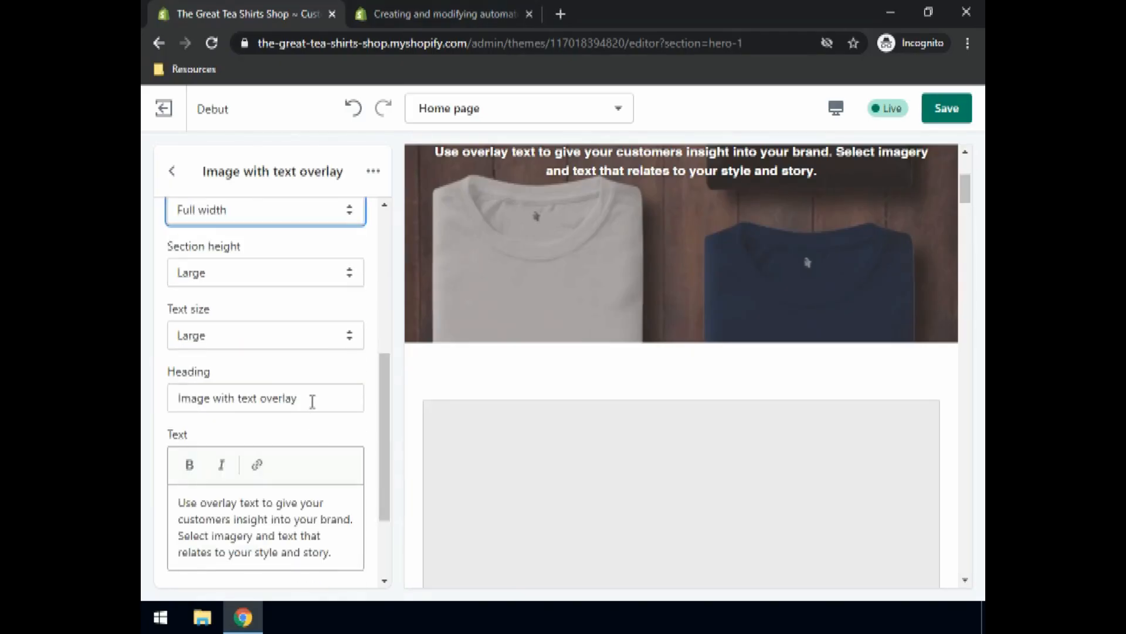
pyautogui.moveTo(312, 399); pyautogui.dragTo(163, 390)
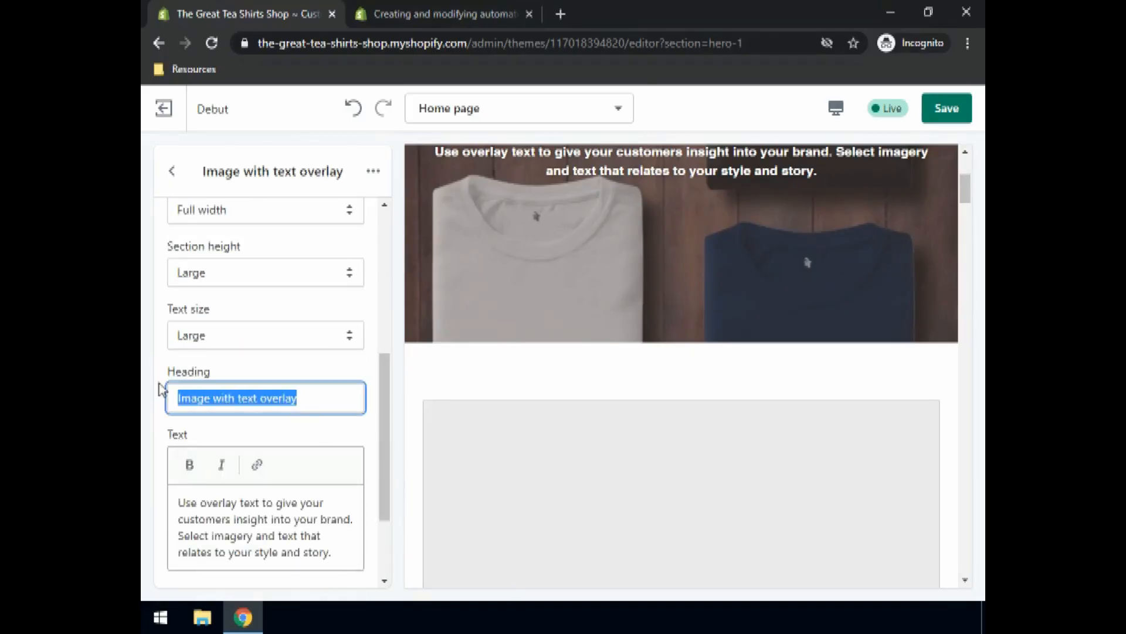
pyautogui.write('The best')
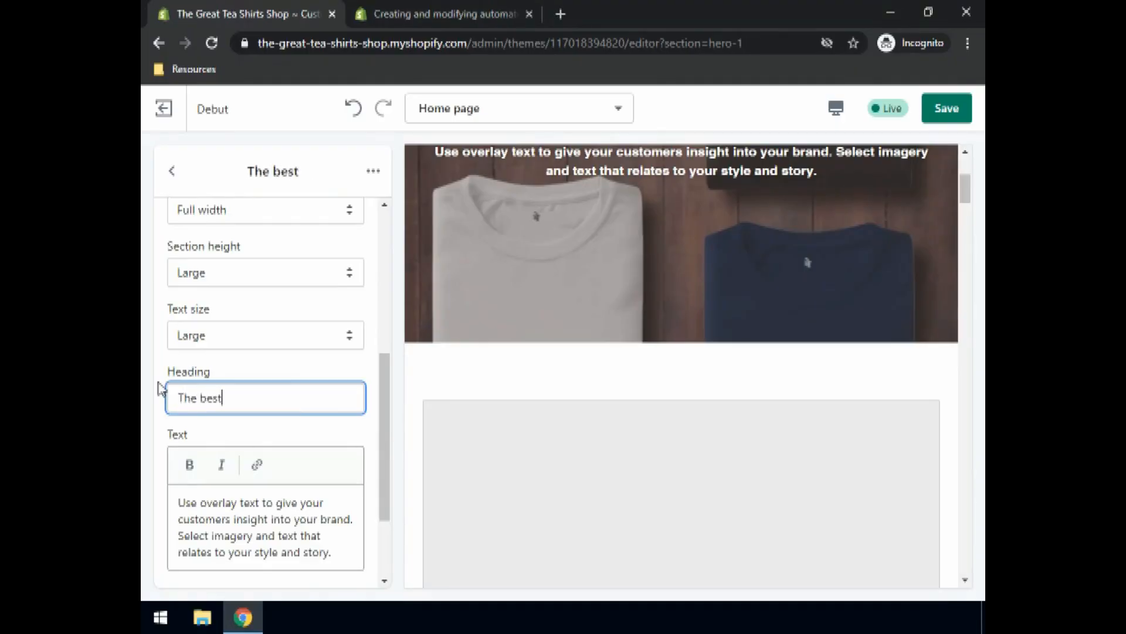
pyautogui.write(' T-Shirts')
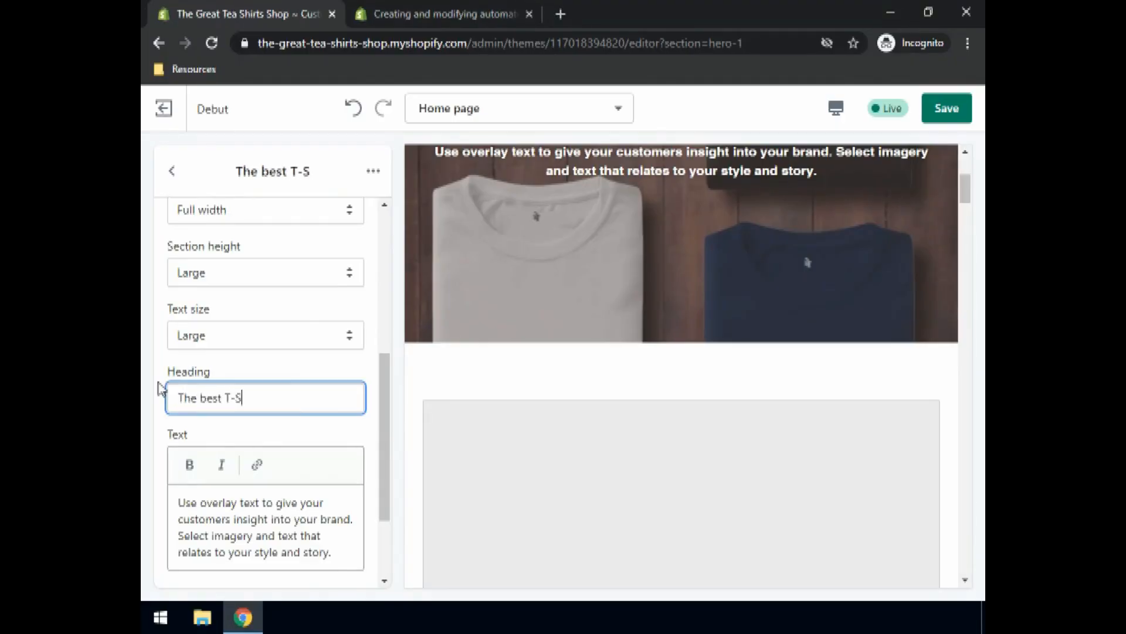
pyautogui.click(232, 515)
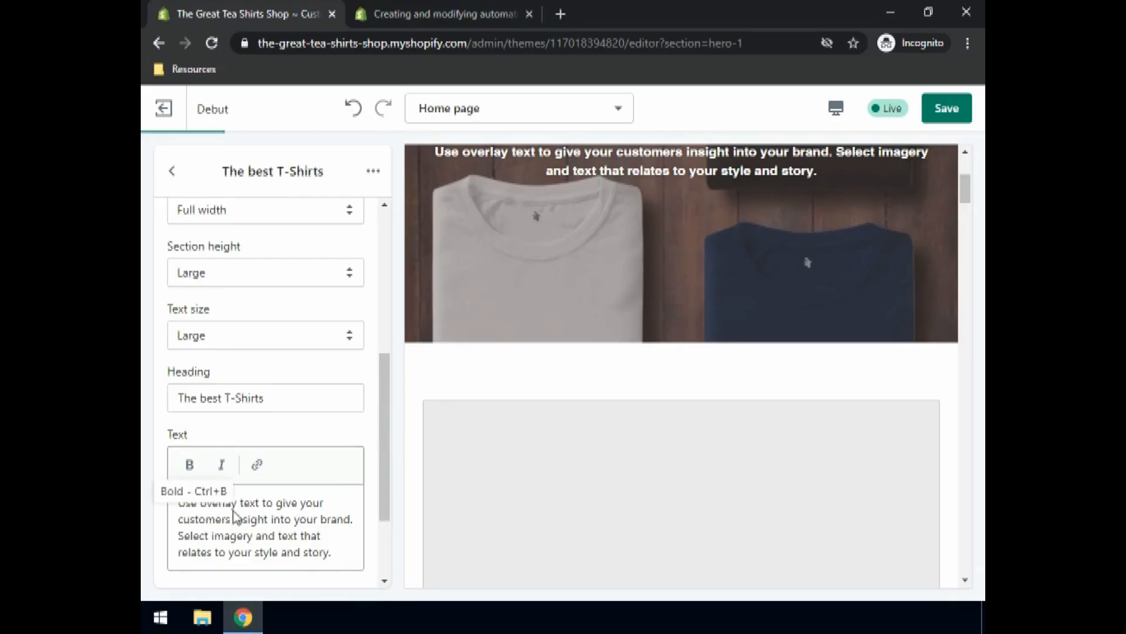
# Step: Replace the subtitle with 'Get the best T-shirts you can possibly get online.', keeping text size Large
pyautogui.doubleClick(300, 522)
pyautogui.tripleClick(301, 526)
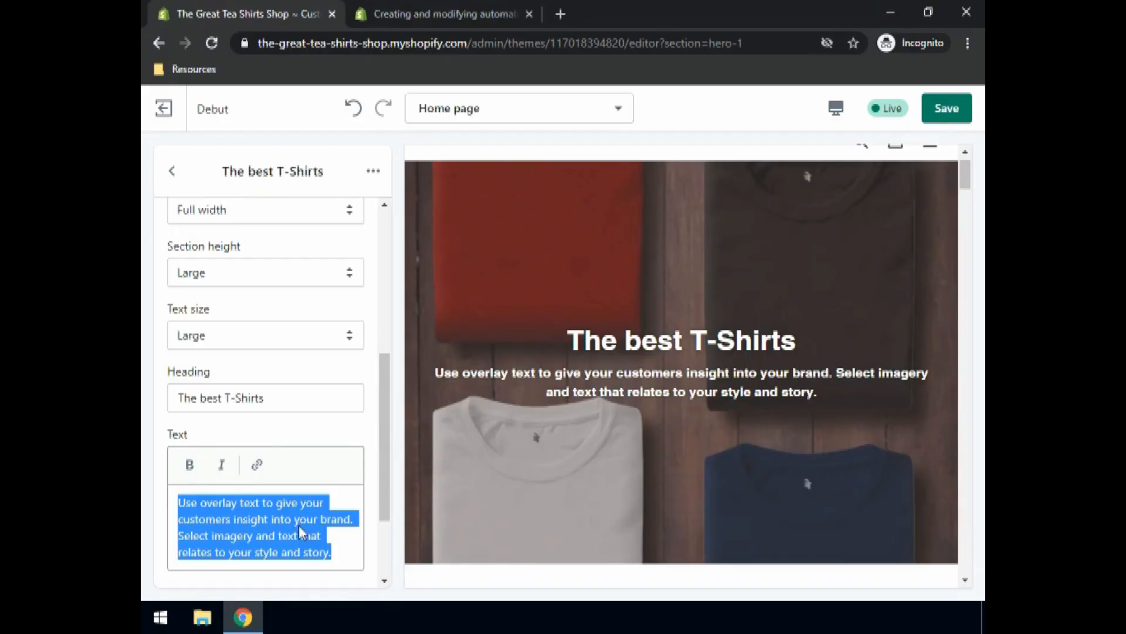
pyautogui.write('Go t')
pyautogui.press('BackSpace')
pyautogui.press('BackSpace')
pyautogui.write('t ')
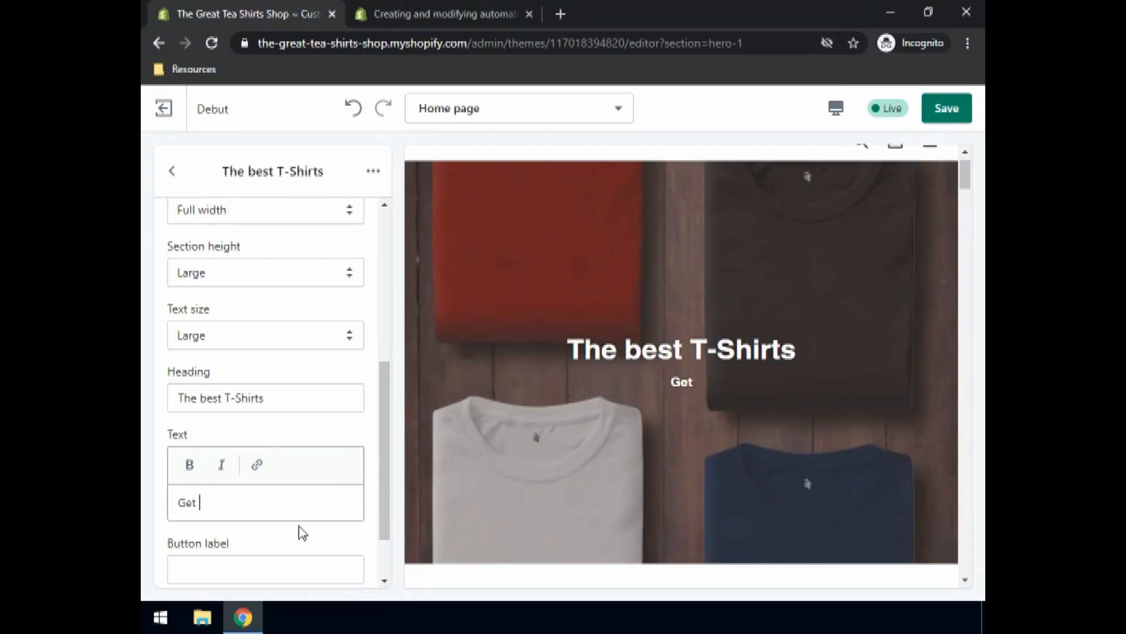
pyautogui.write('the best T-s')
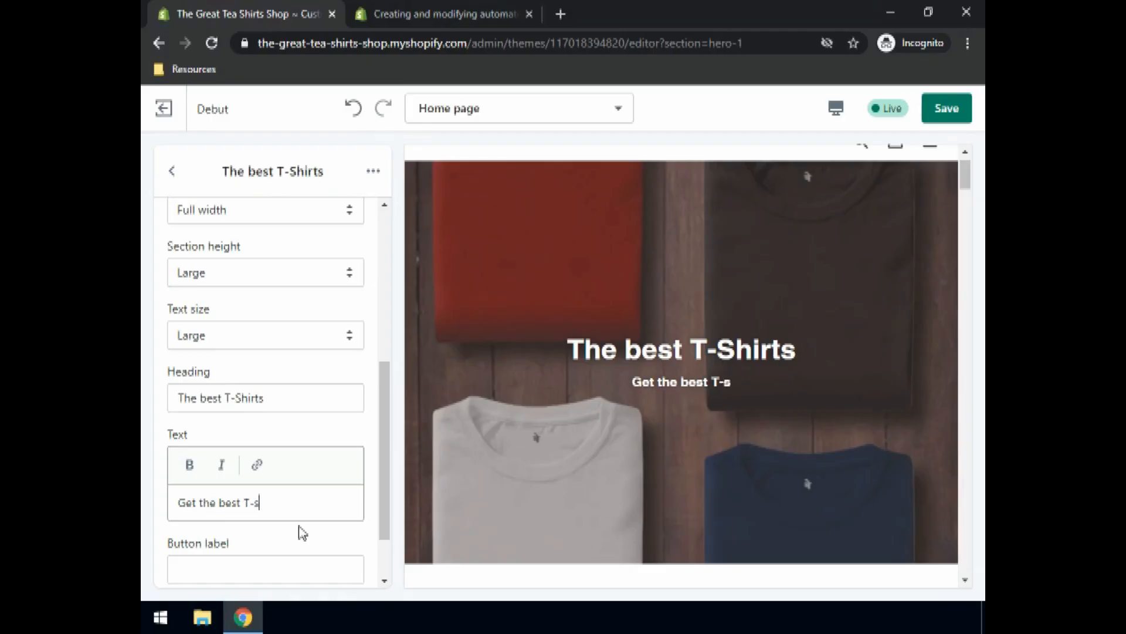
pyautogui.write('hirts you can possibly get online.')
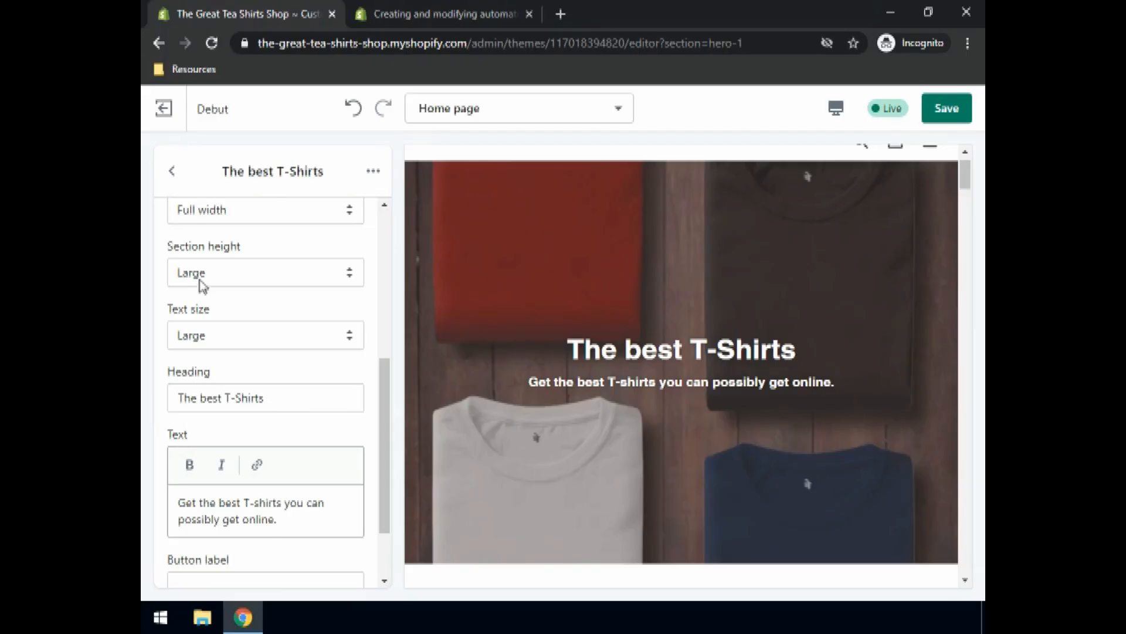
pyautogui.click(199, 339)
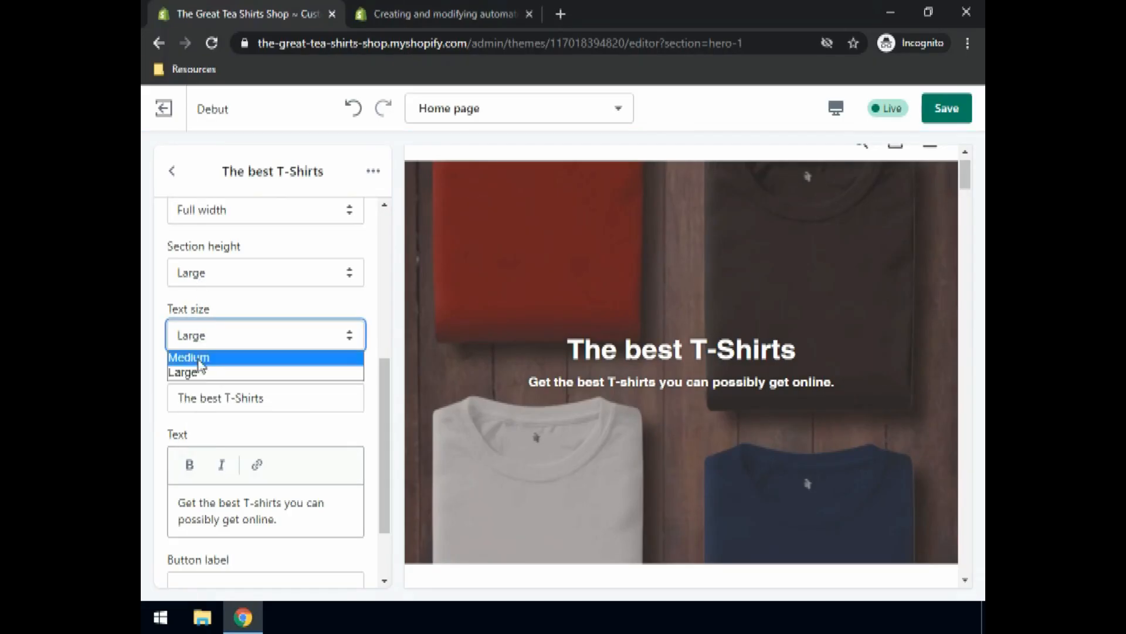
pyautogui.click(197, 375)
pyautogui.scroll(-2, 234, 433)
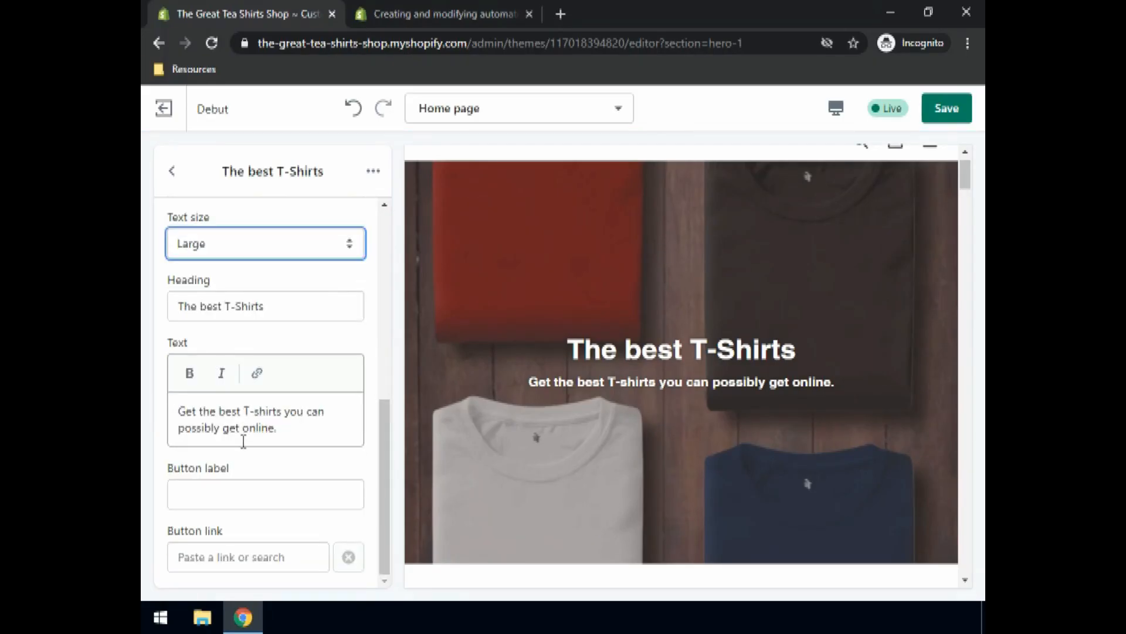
# Step: Enter 'Order now' as the hero button label, fixing its capitalisation
pyautogui.click(213, 493)
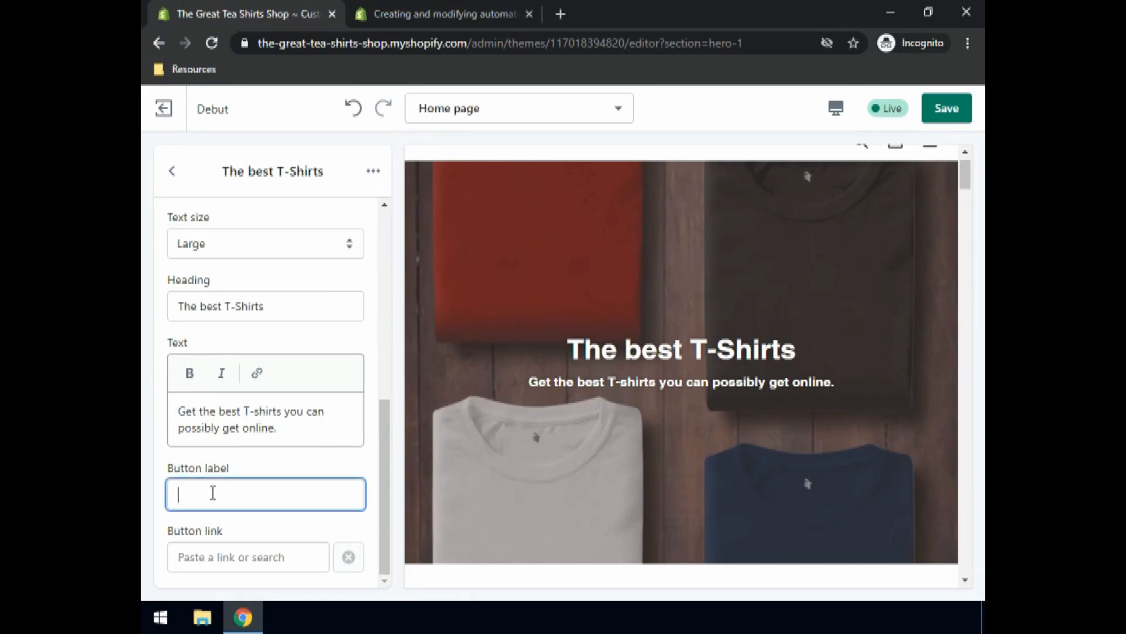
pyautogui.write('ORder no')
pyautogui.click(191, 495)
pyautogui.press('BackSpace')
pyautogui.write('r')
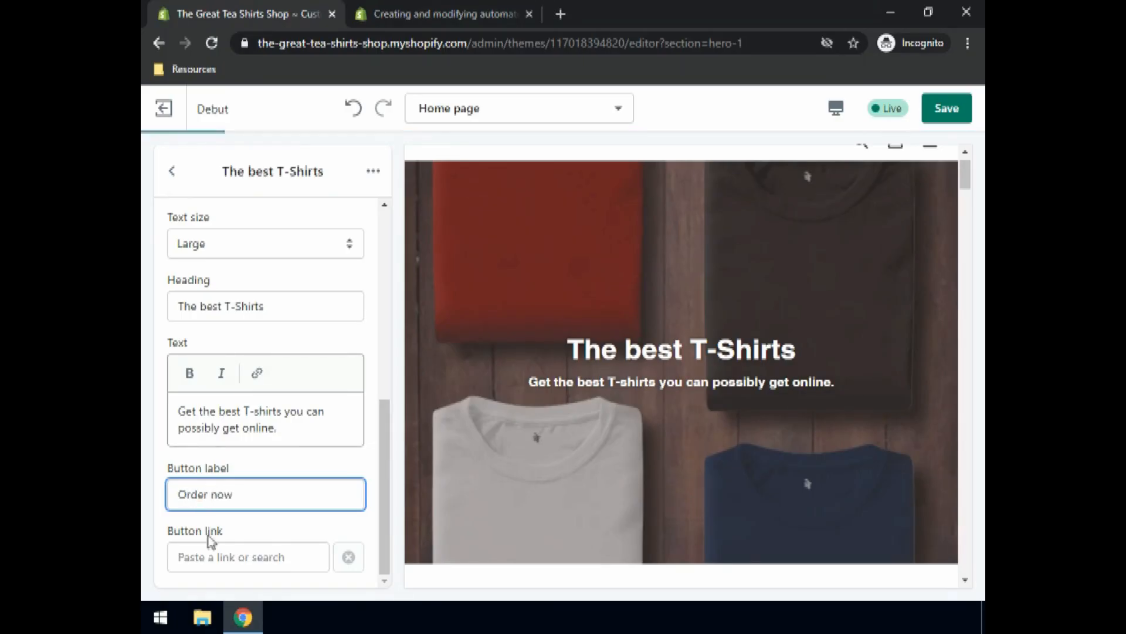
# Step: Link the button to Products > All Products and save the home page
pyautogui.click(207, 556)
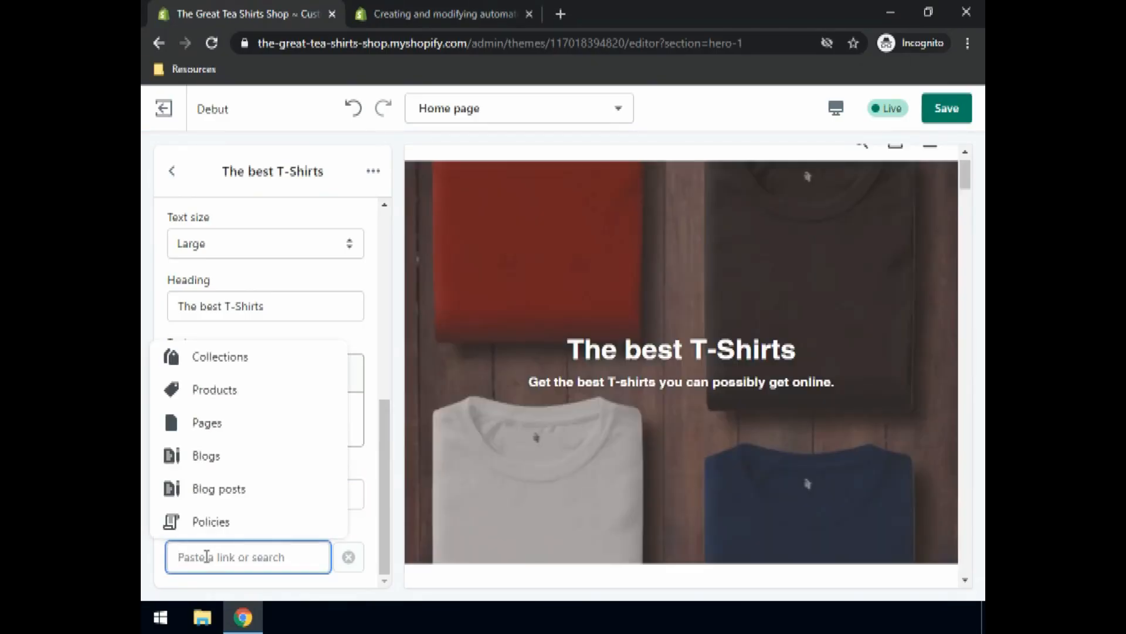
pyautogui.click(211, 401)
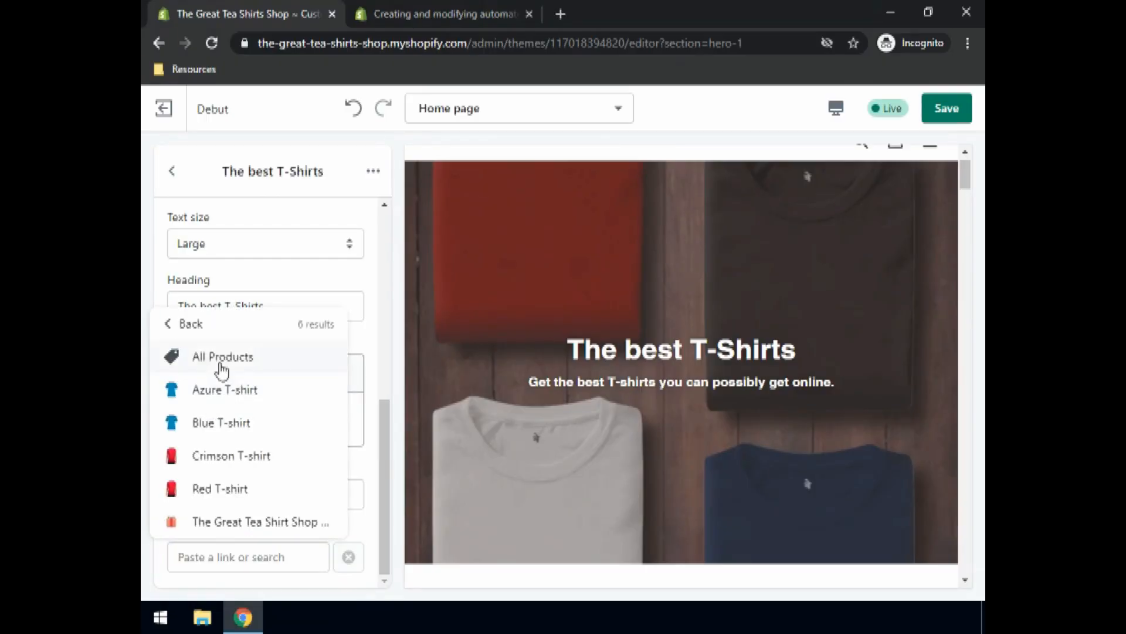
pyautogui.click(220, 367)
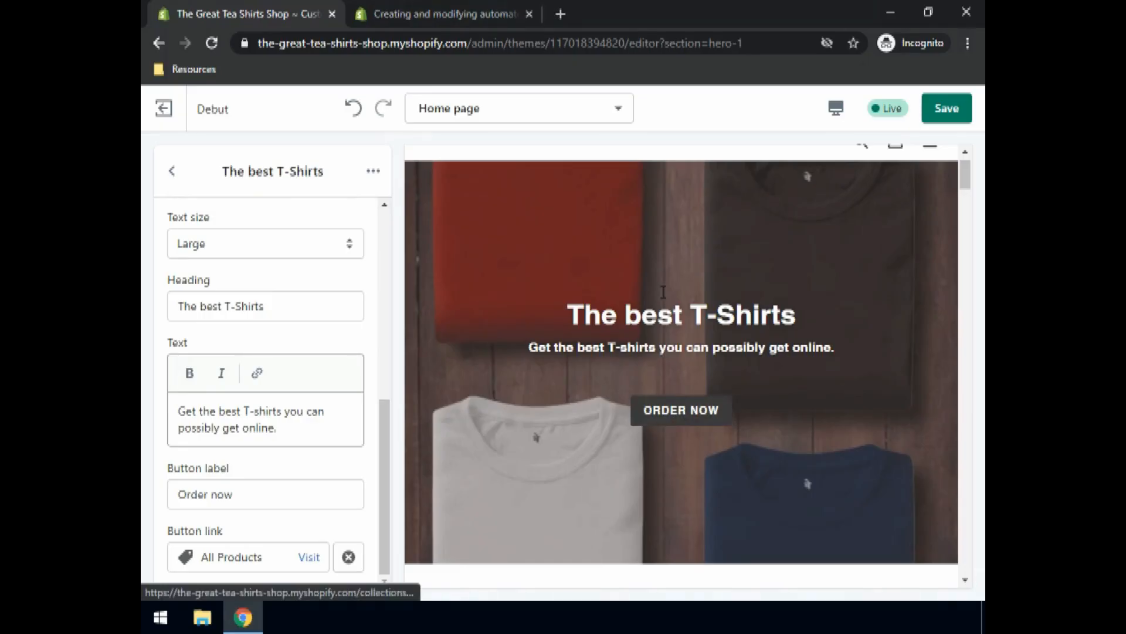
pyautogui.scroll(1, 662, 297)
pyautogui.scroll(-3, 662, 293)
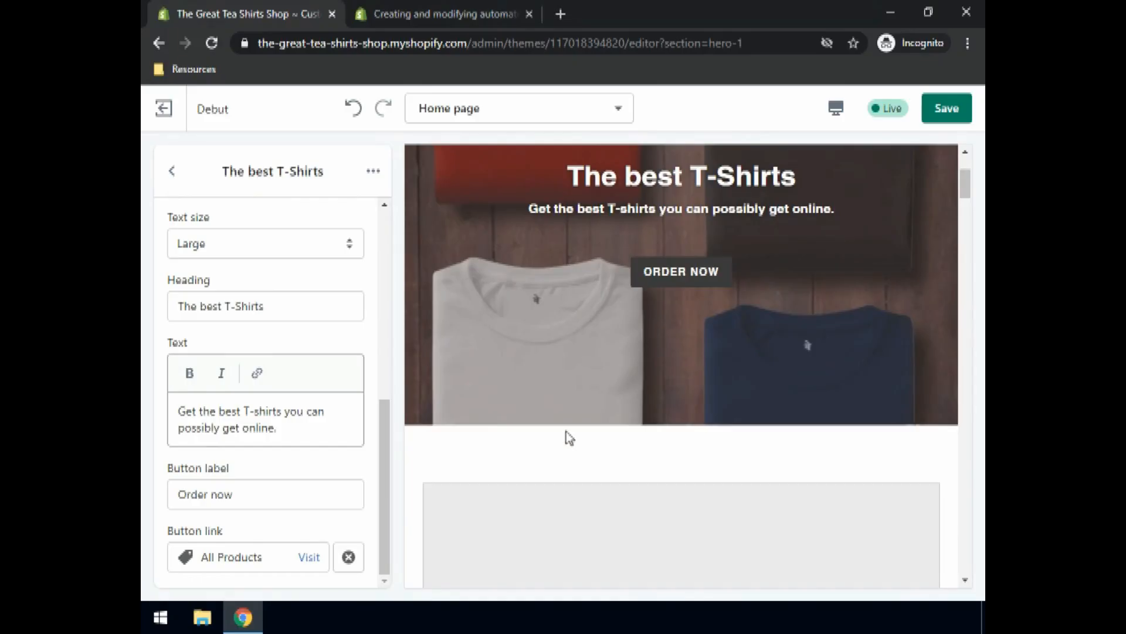
pyautogui.scroll(-6, 564, 441)
pyautogui.scroll(8, 573, 440)
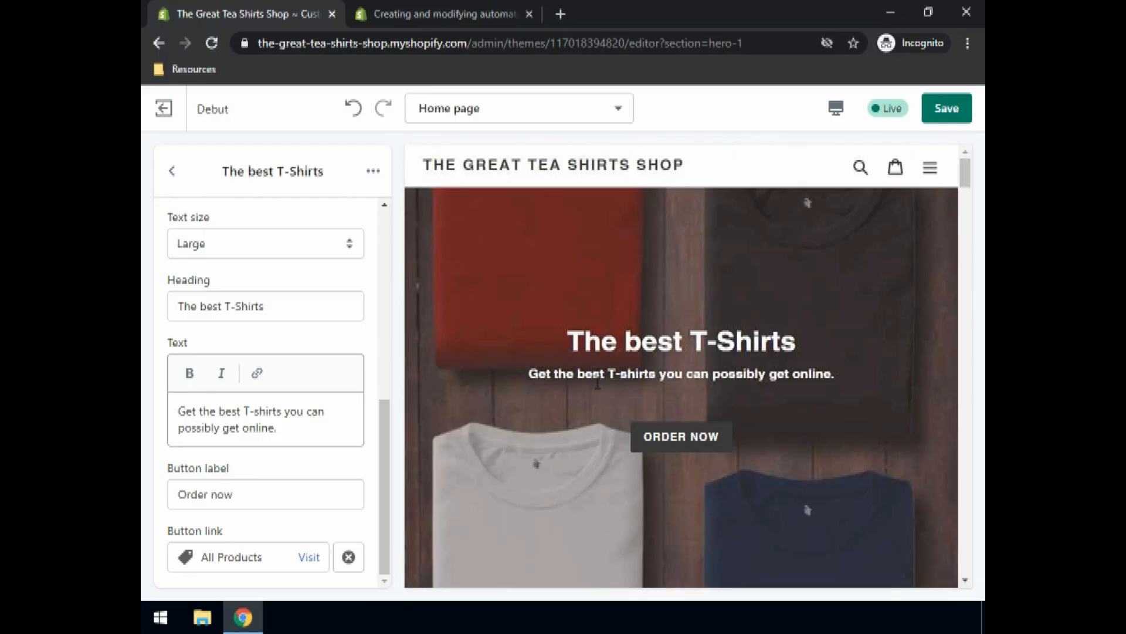
pyautogui.click(947, 121)
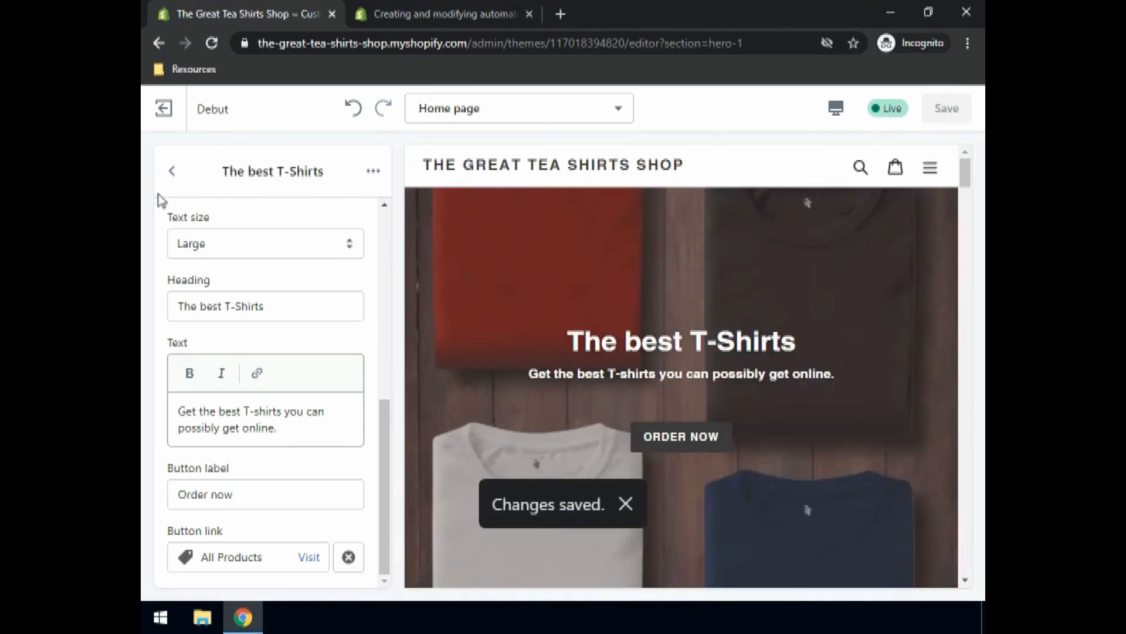
# Step: Upload Summer.jpg and set it as the Image with text section's image
pyautogui.click(172, 173)
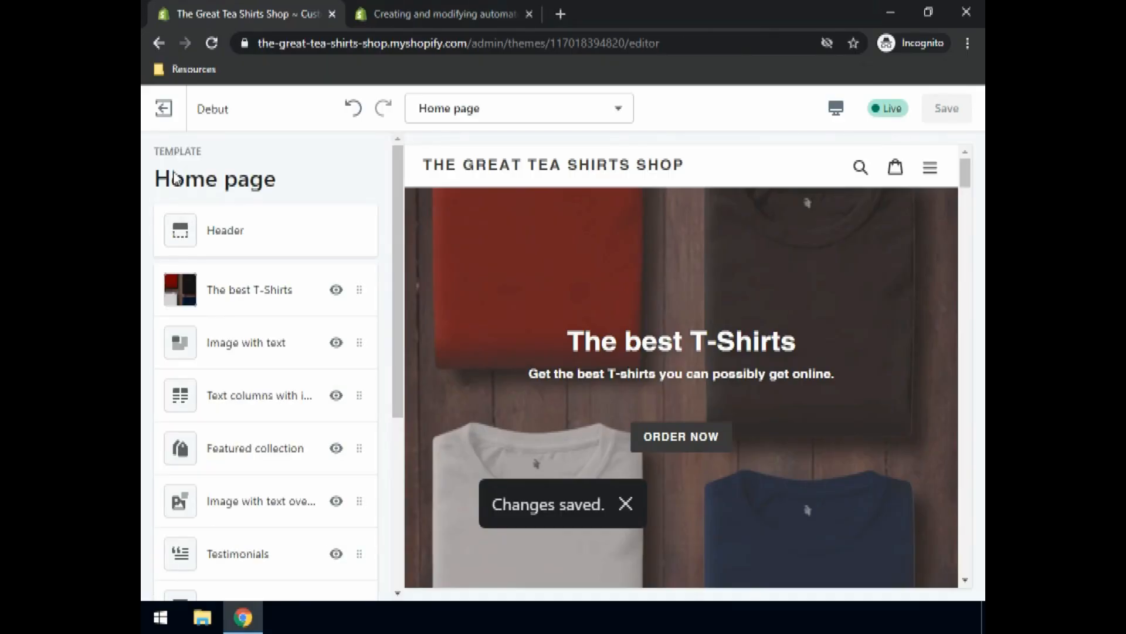
pyautogui.scroll(-10, 613, 335)
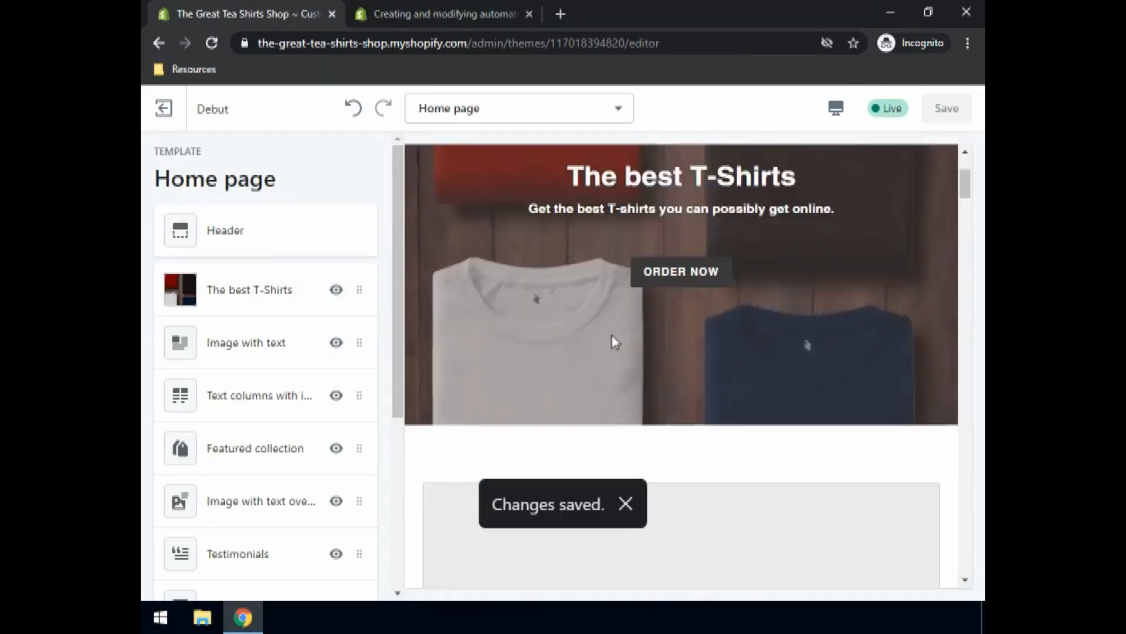
pyautogui.scroll(-7, 619, 340)
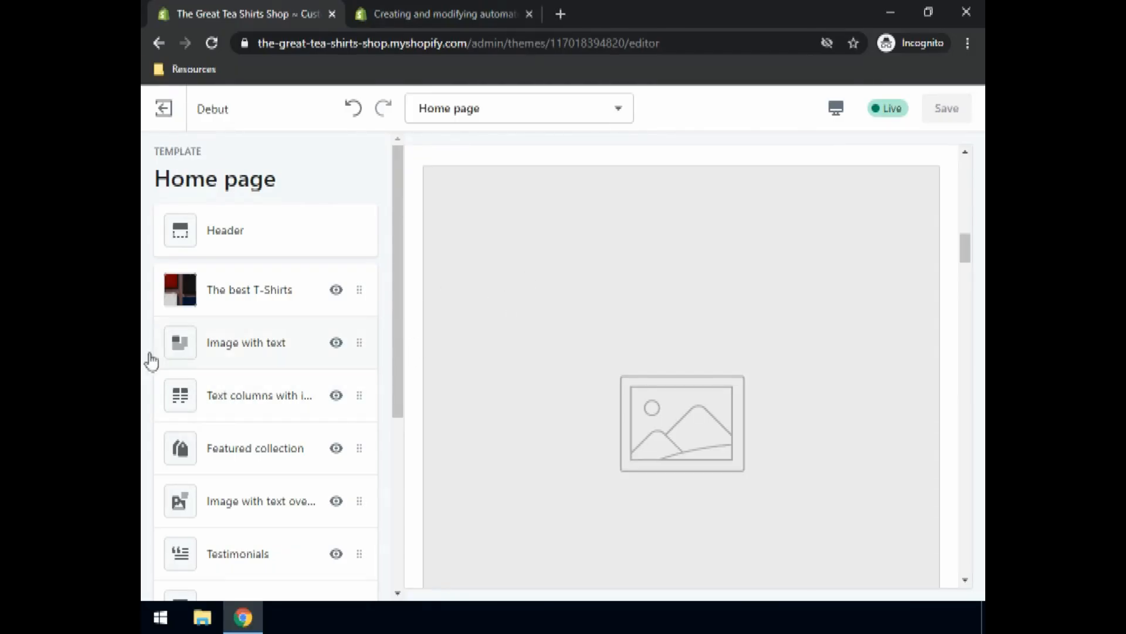
pyautogui.click(183, 350)
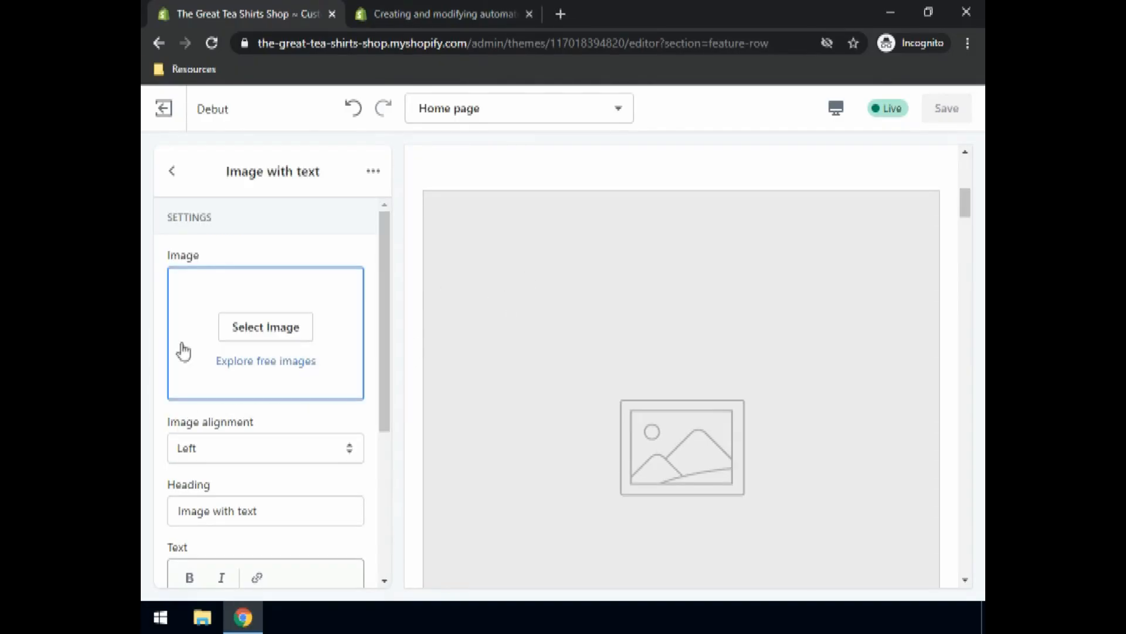
pyautogui.click(269, 332)
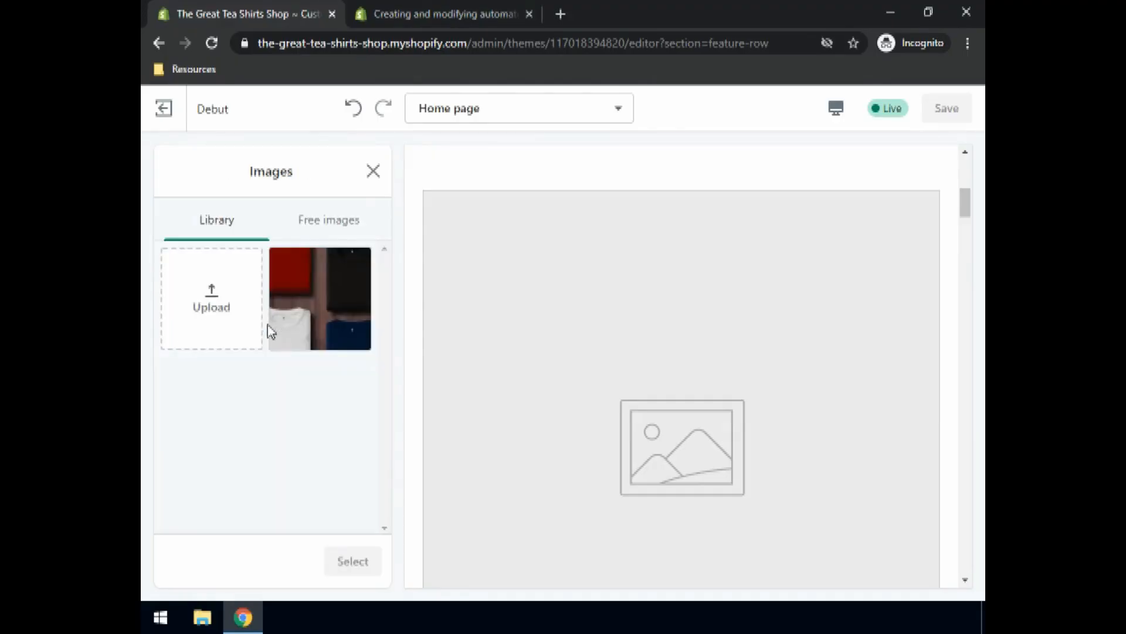
pyautogui.click(221, 309)
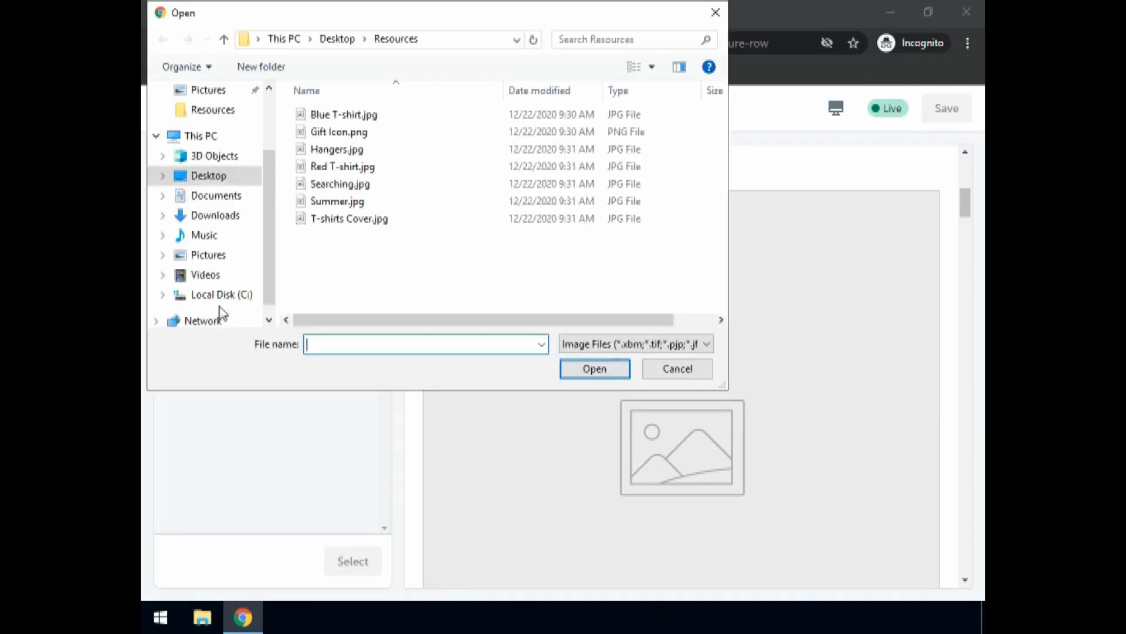
pyautogui.click(337, 202)
pyautogui.click(581, 369)
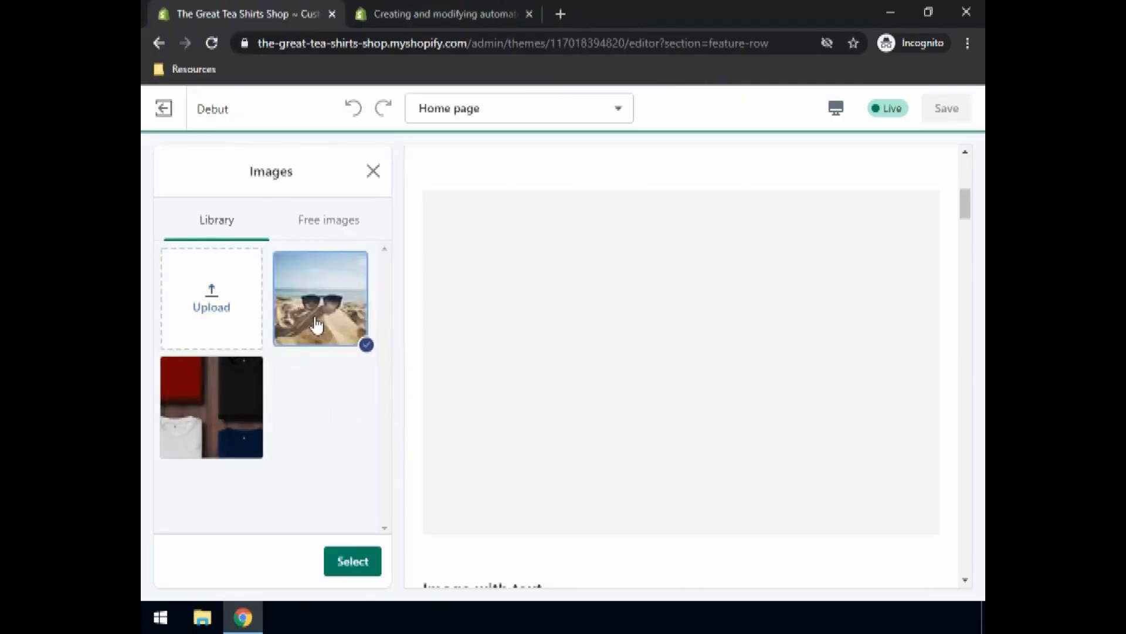
pyautogui.click(344, 566)
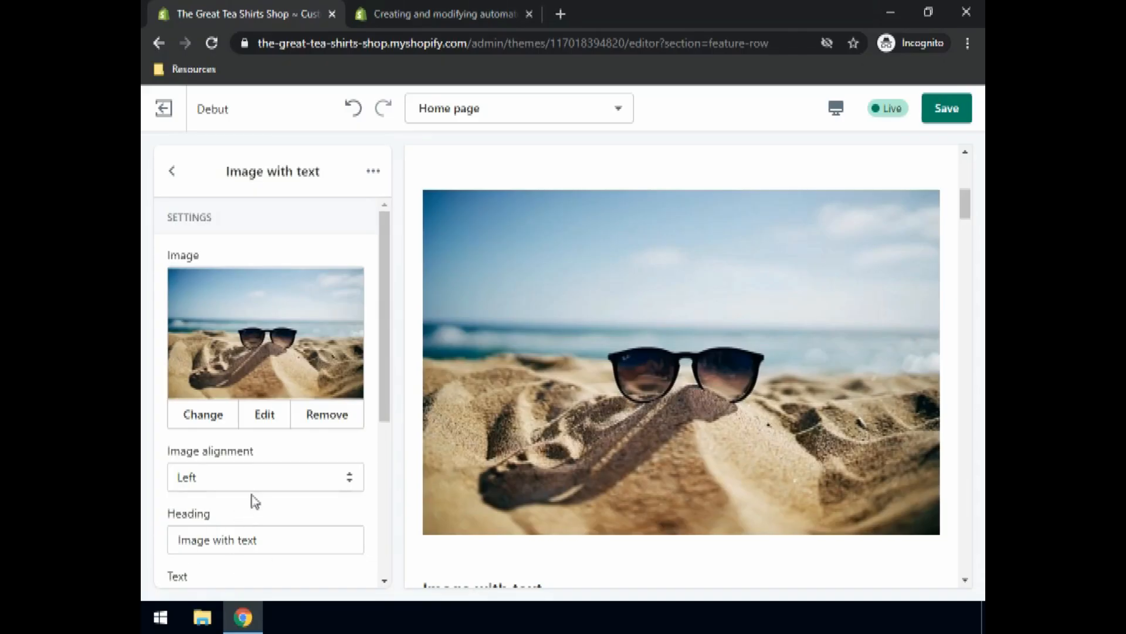
# Step: Change the section heading to 'Summer Collection' with the summer collection blurb, and save
pyautogui.scroll(-3, 252, 499)
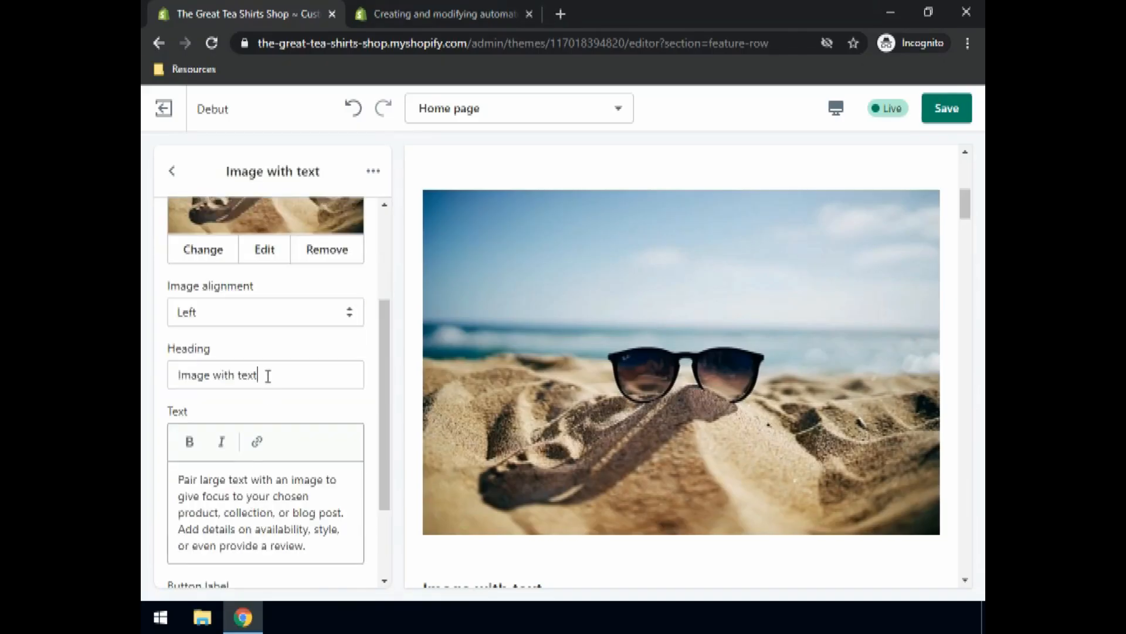
pyautogui.moveTo(267, 376); pyautogui.dragTo(147, 379)
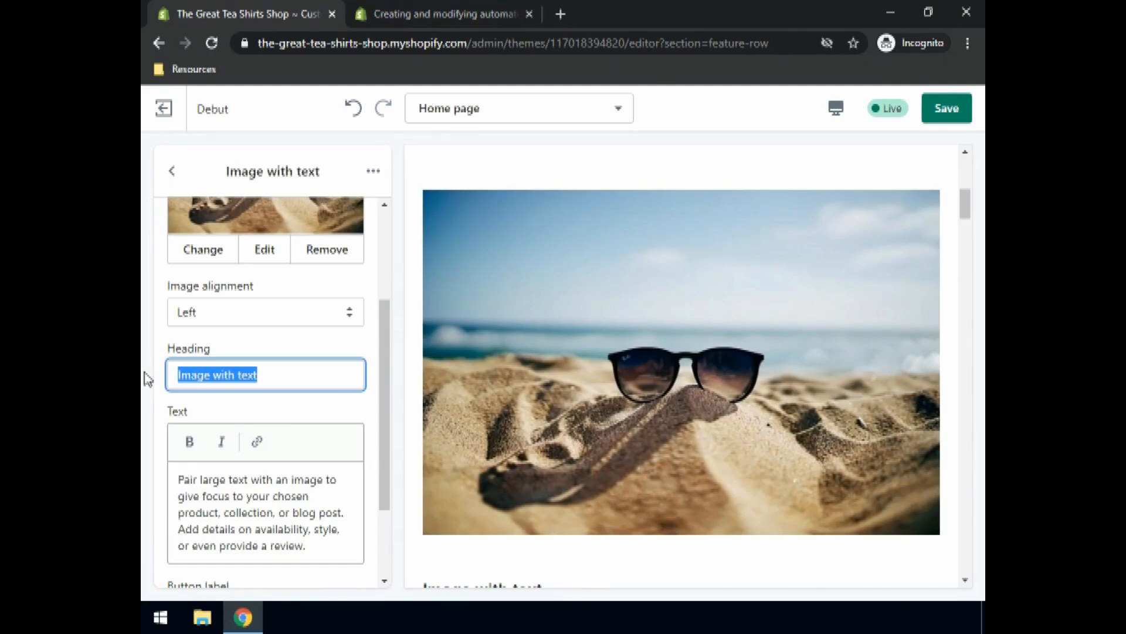
pyautogui.click(241, 377)
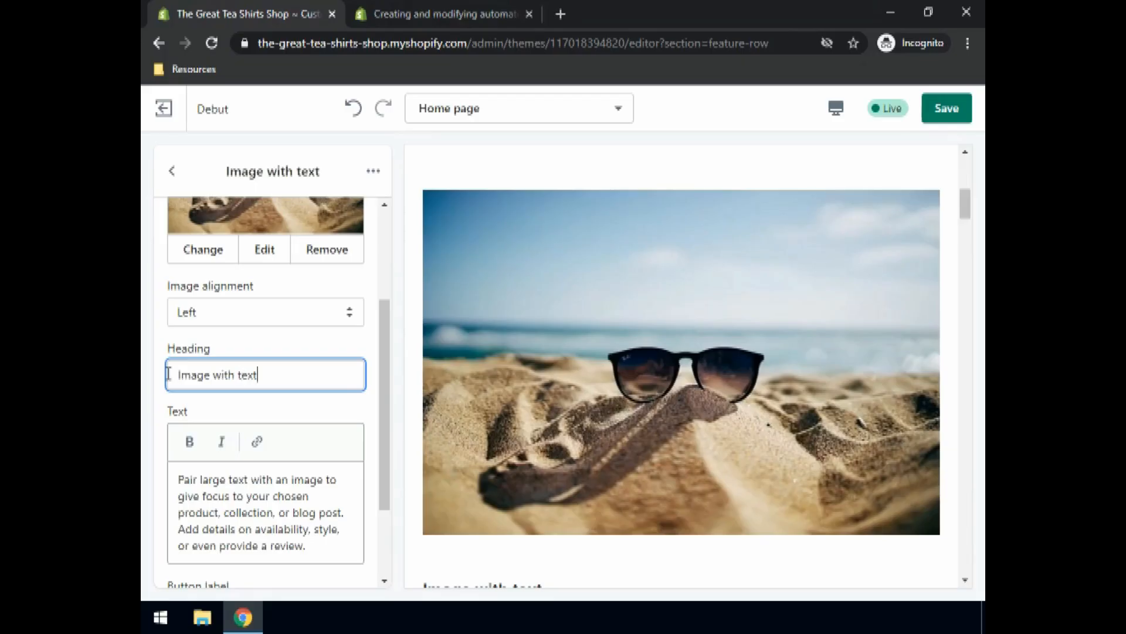
pyautogui.moveTo(261, 375); pyautogui.dragTo(168, 373)
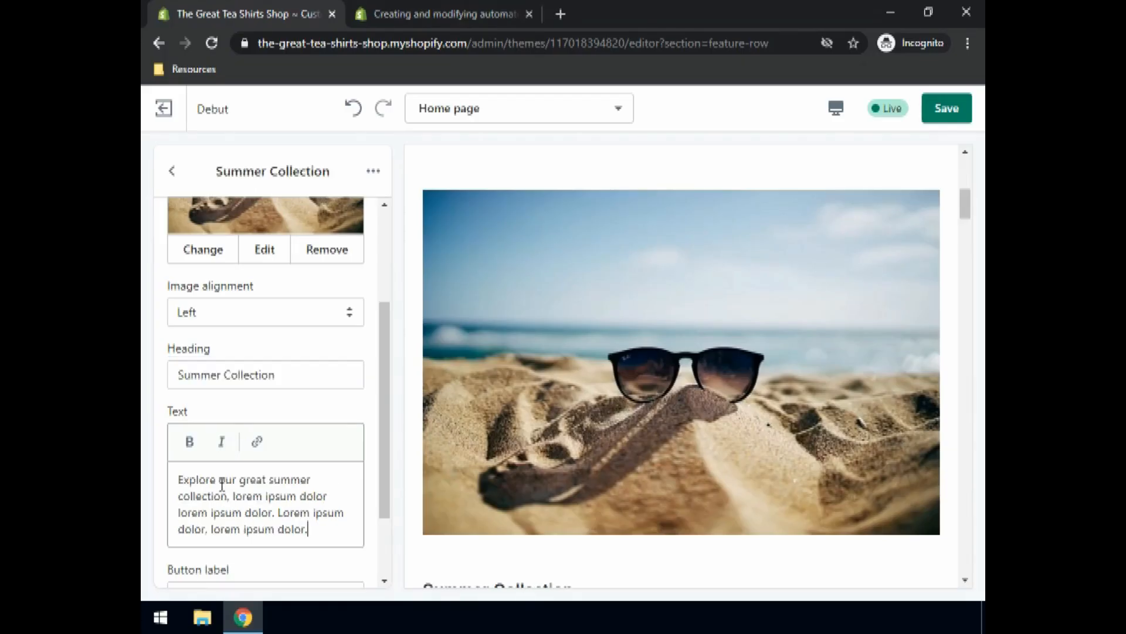
pyautogui.scroll(-2, 211, 448)
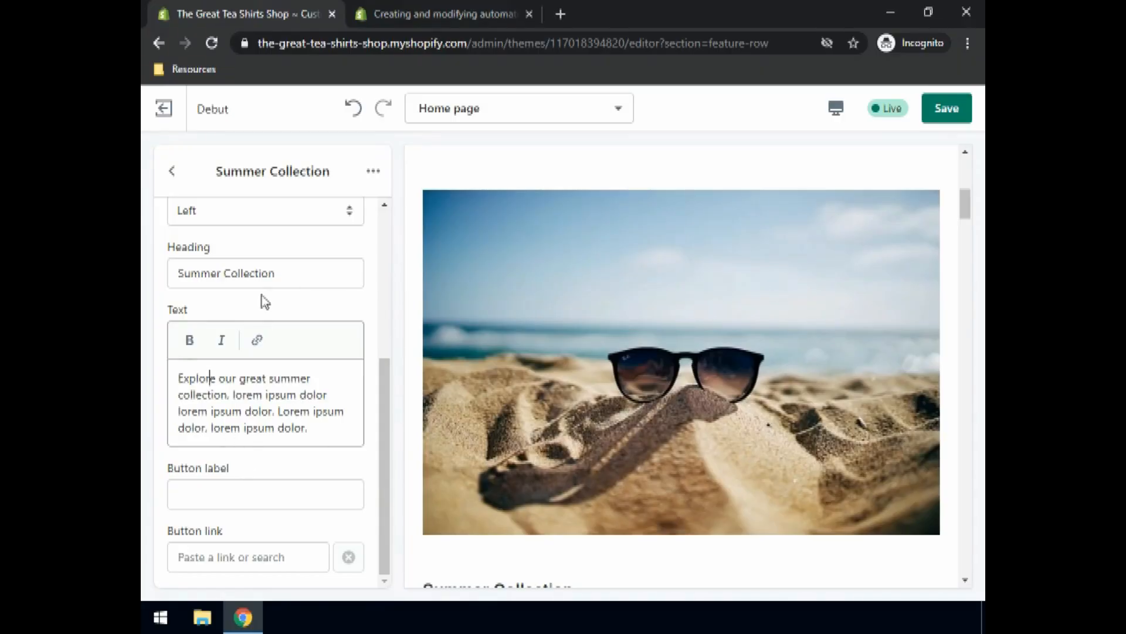
pyautogui.click(949, 109)
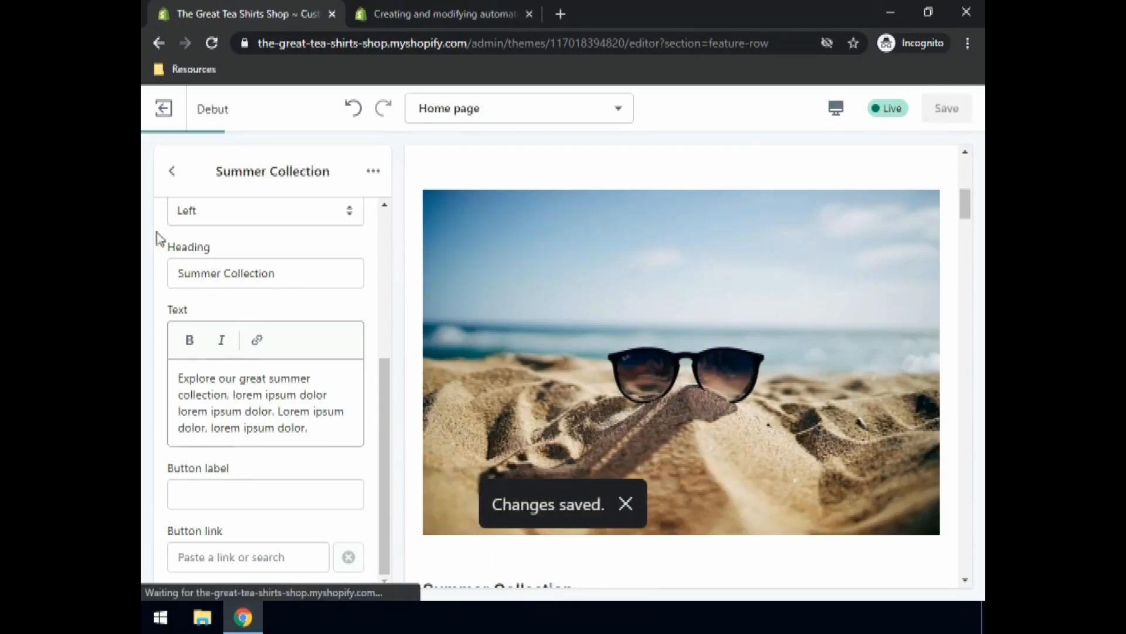
pyautogui.click(171, 171)
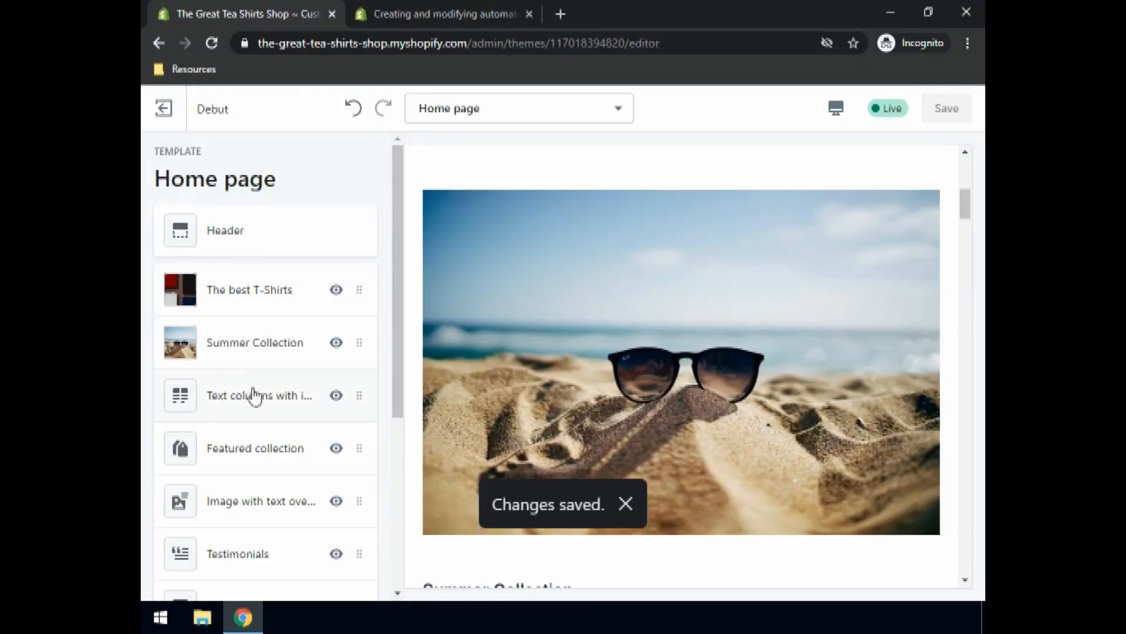
# Step: Scroll through the preview and open the Text columns with images section
pyautogui.scroll(-8, 564, 382)
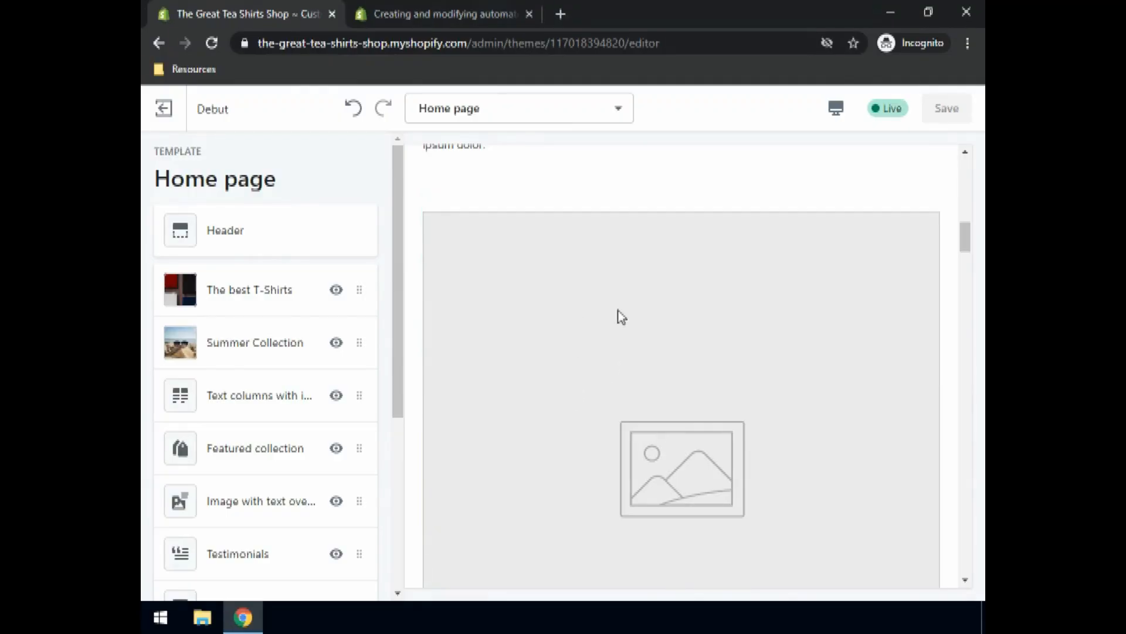
pyautogui.scroll(-8, 670, 283)
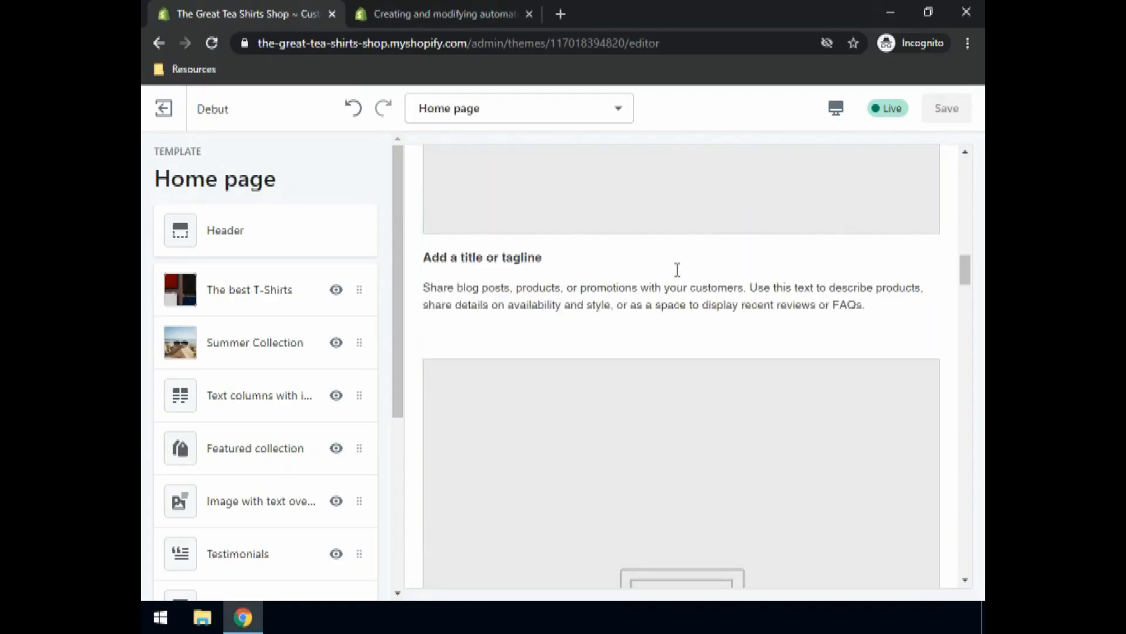
pyautogui.scroll(5, 701, 416)
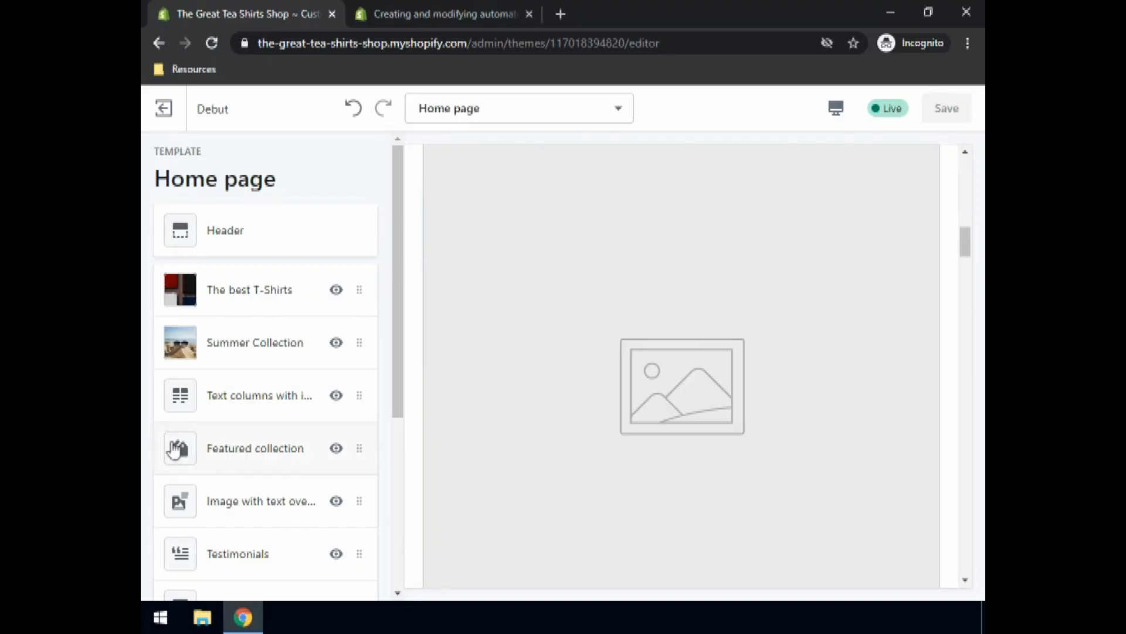
pyautogui.click(209, 411)
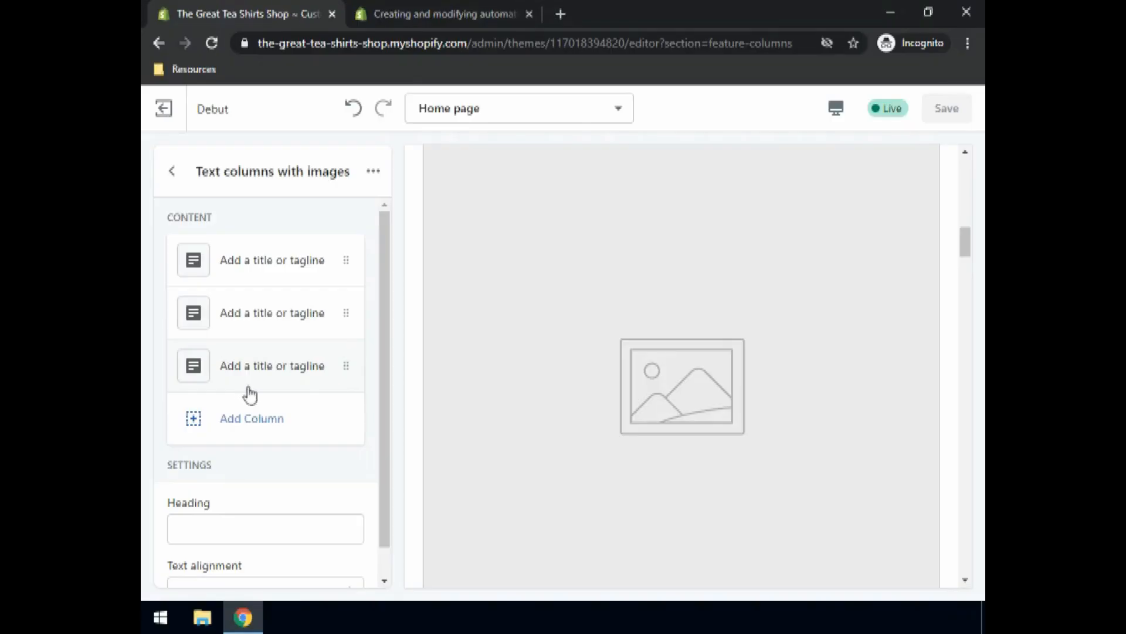
# Step: Set the T-shirts photo from the library as the first column's image
pyautogui.click(234, 262)
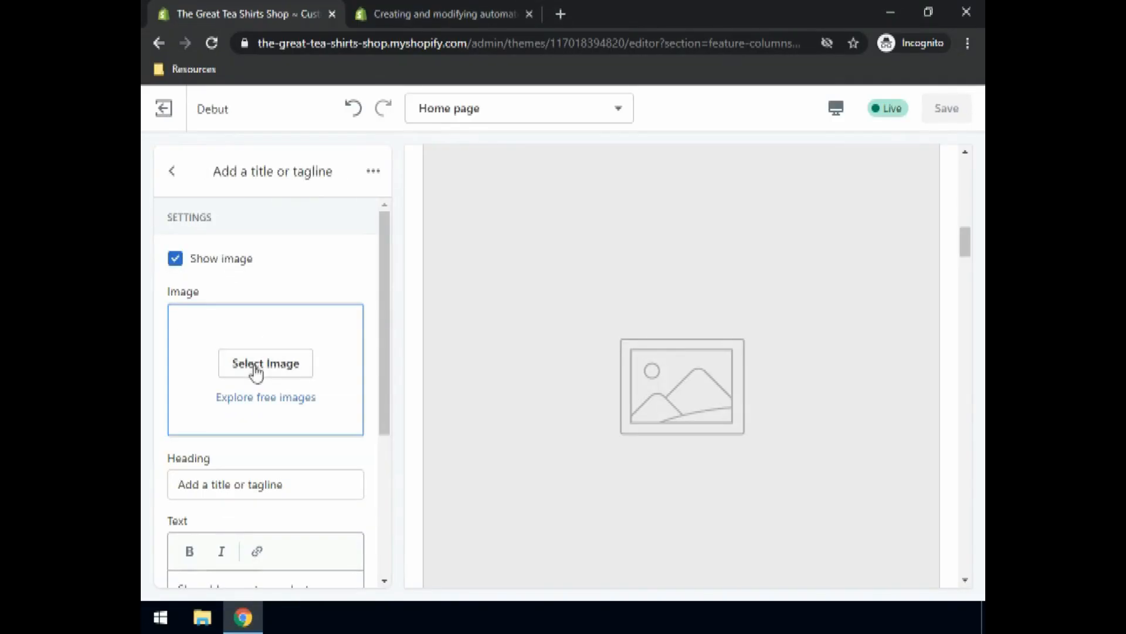
pyautogui.click(256, 371)
pyautogui.click(216, 413)
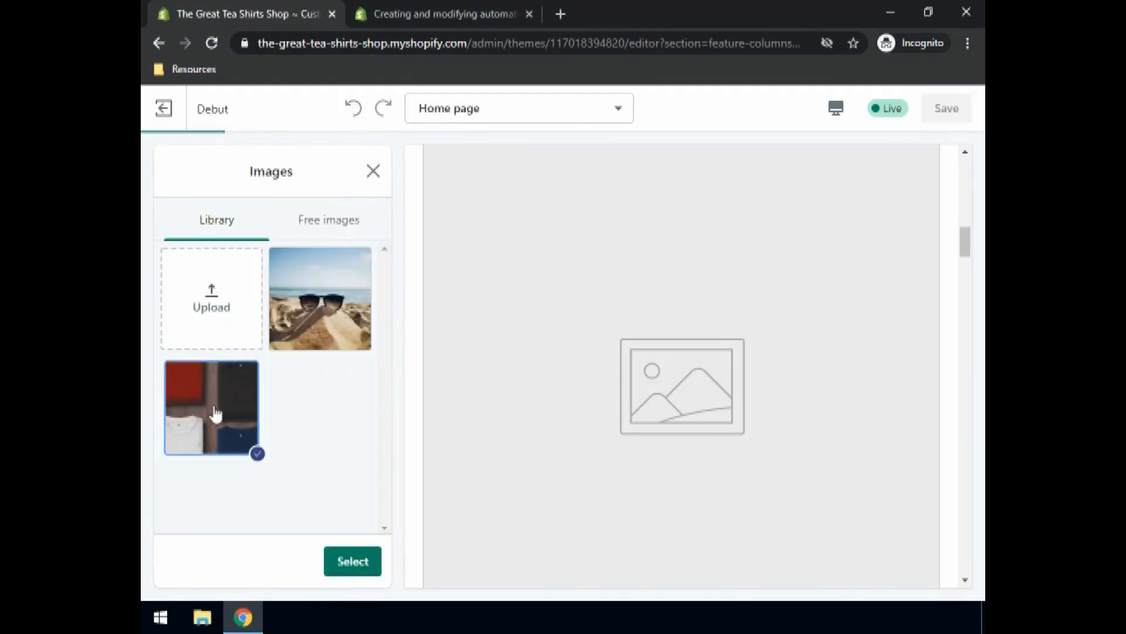
pyautogui.click(356, 563)
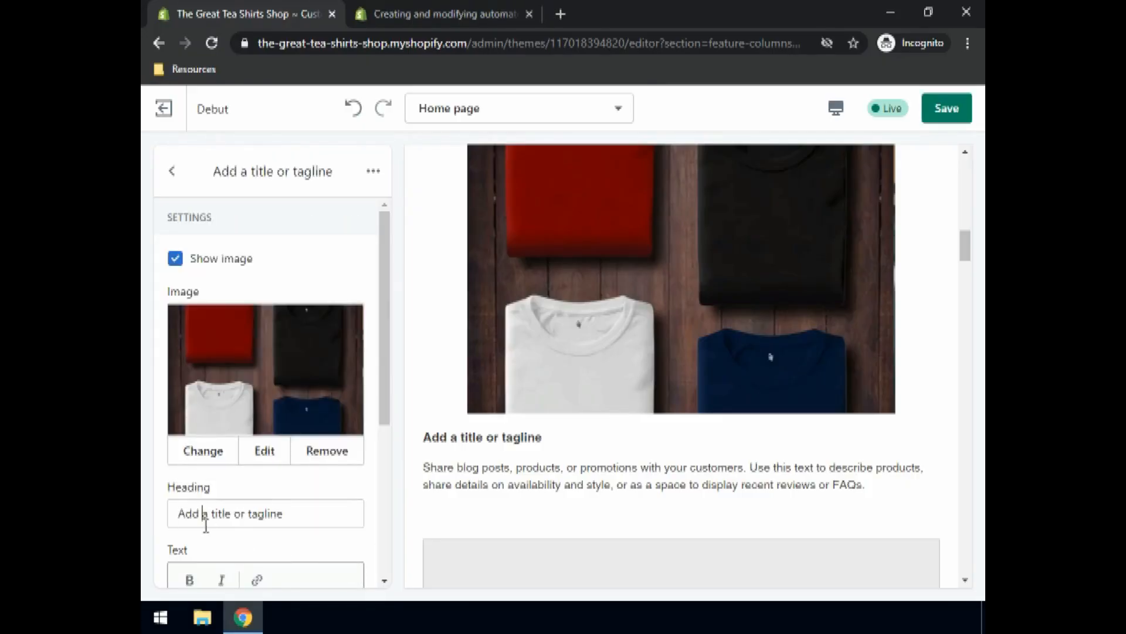
# Step: Replace the first column heading with 'Quality T-Shirts', save, and return to the sections list
pyautogui.click(205, 524)
pyautogui.hotkey('ctrl', 'a')
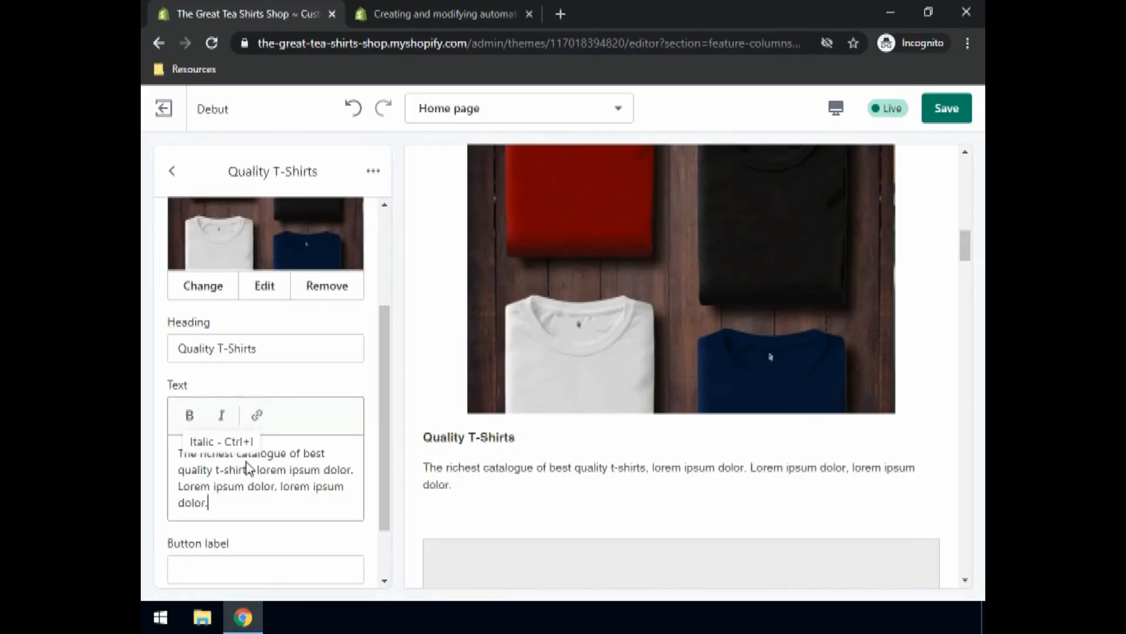
pyautogui.click(950, 113)
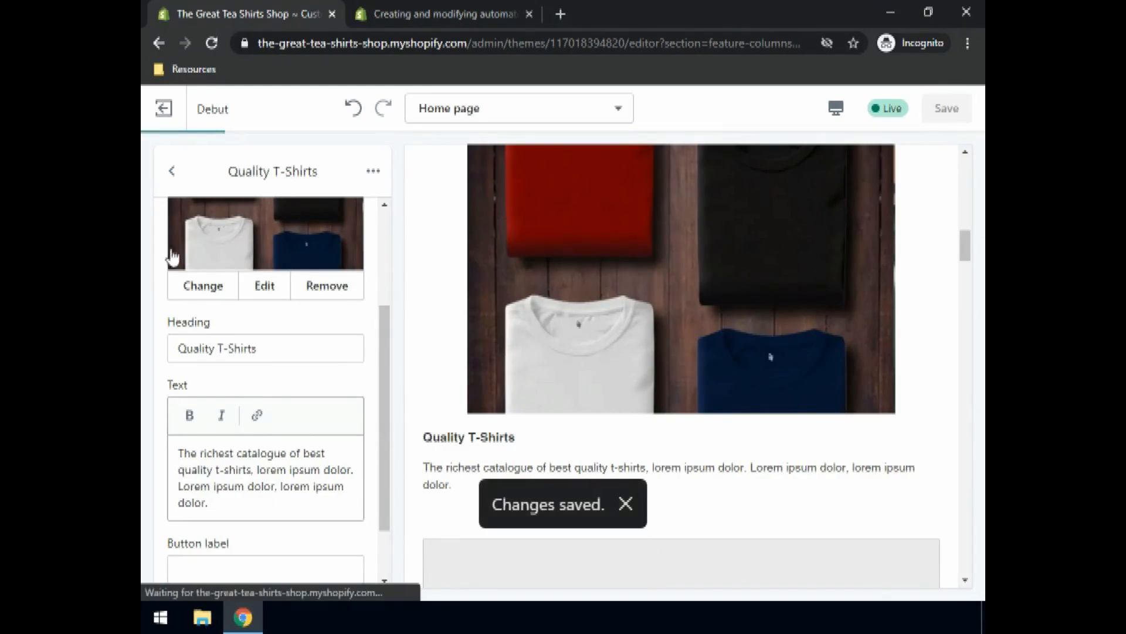
pyautogui.click(173, 176)
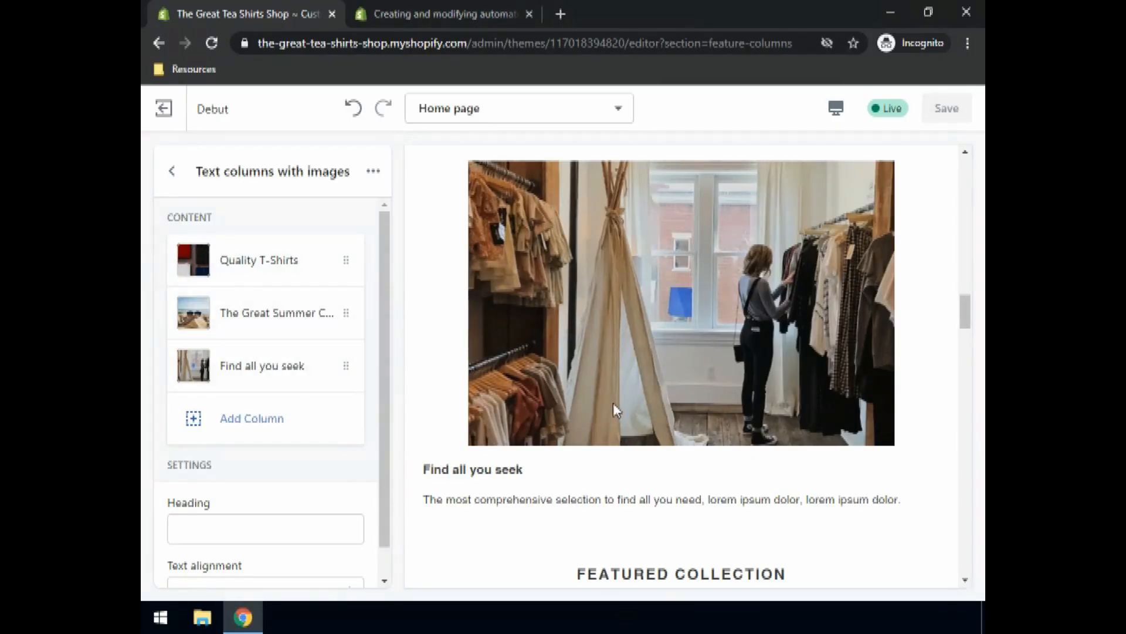
pyautogui.scroll(3, 583, 493)
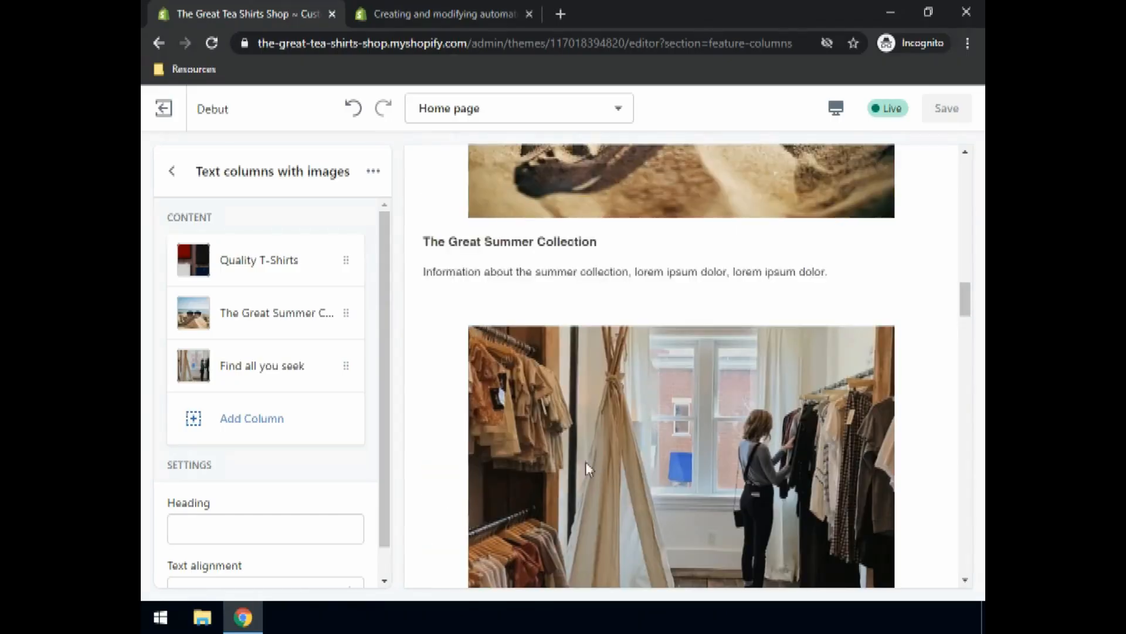
pyautogui.scroll(-3, 428, 406)
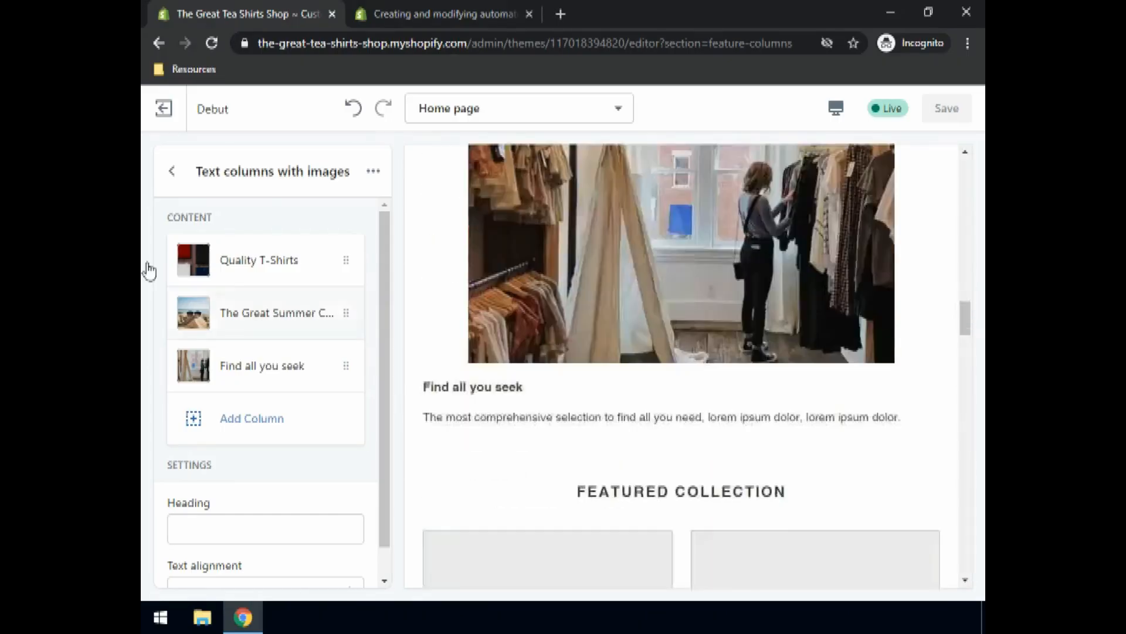
pyautogui.click(171, 171)
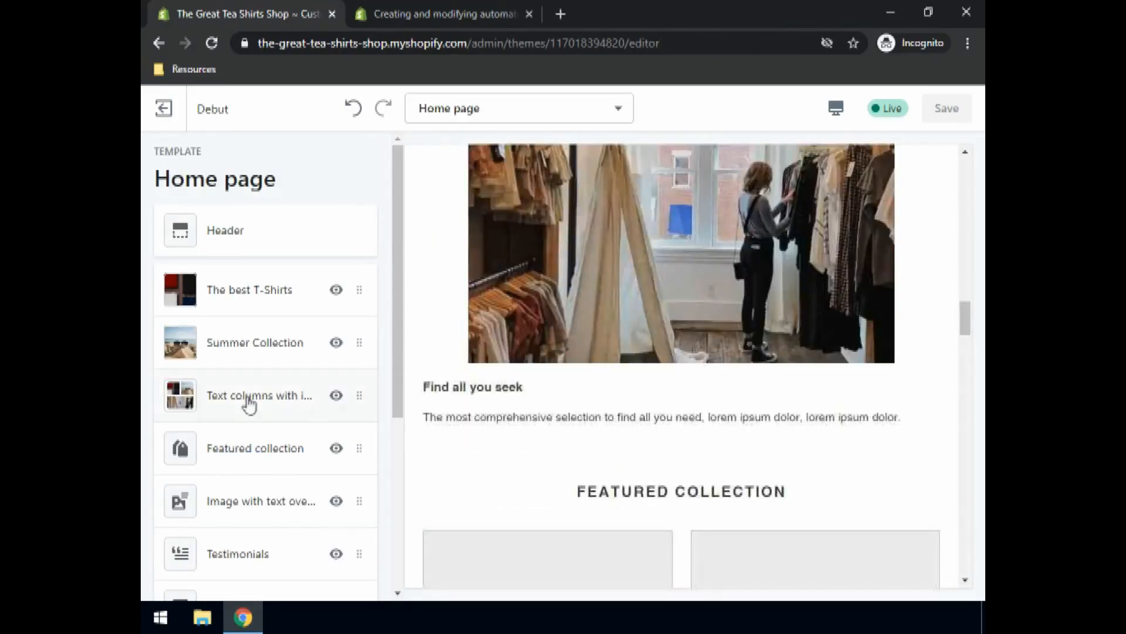
# Step: Feature the Home page collection with a View all button, save, and return to the sections list
pyautogui.click(235, 470)
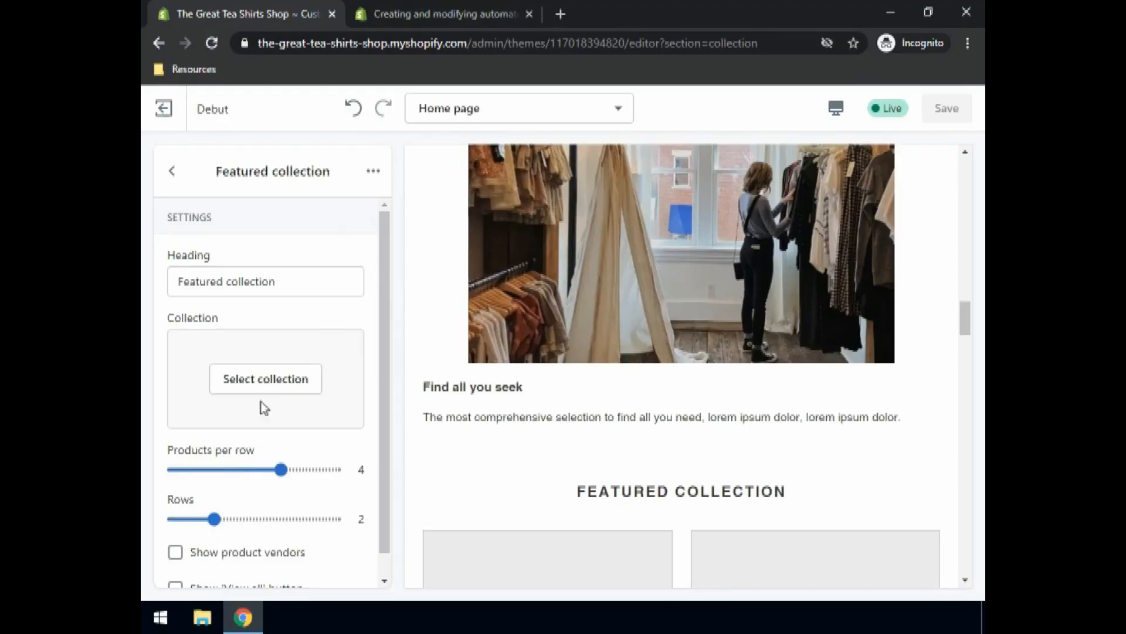
pyautogui.click(252, 377)
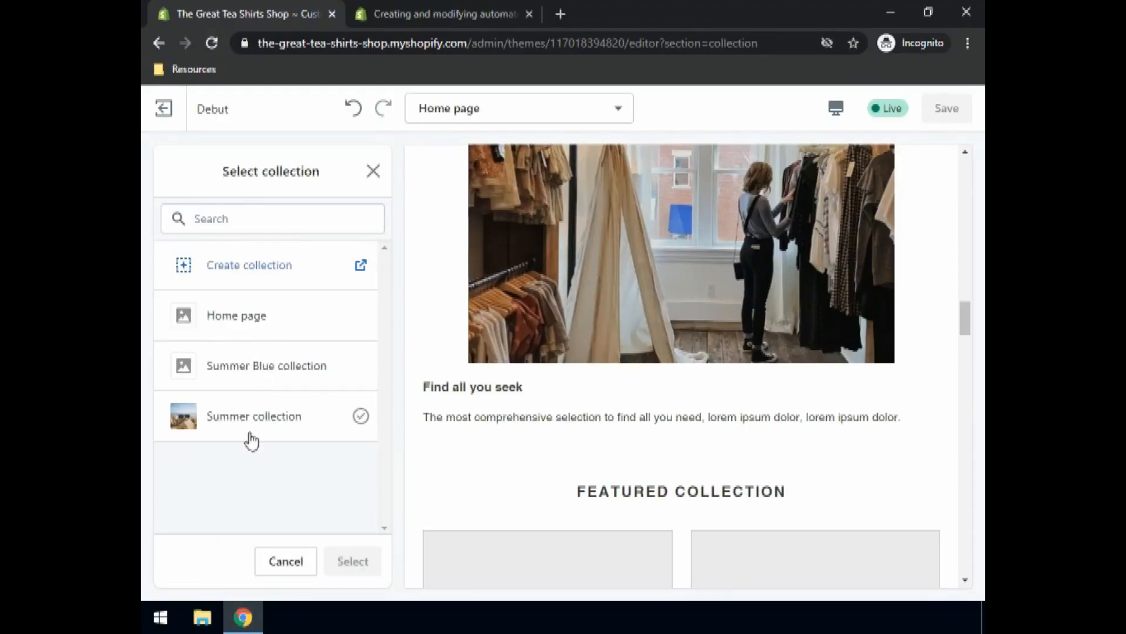
pyautogui.click(246, 320)
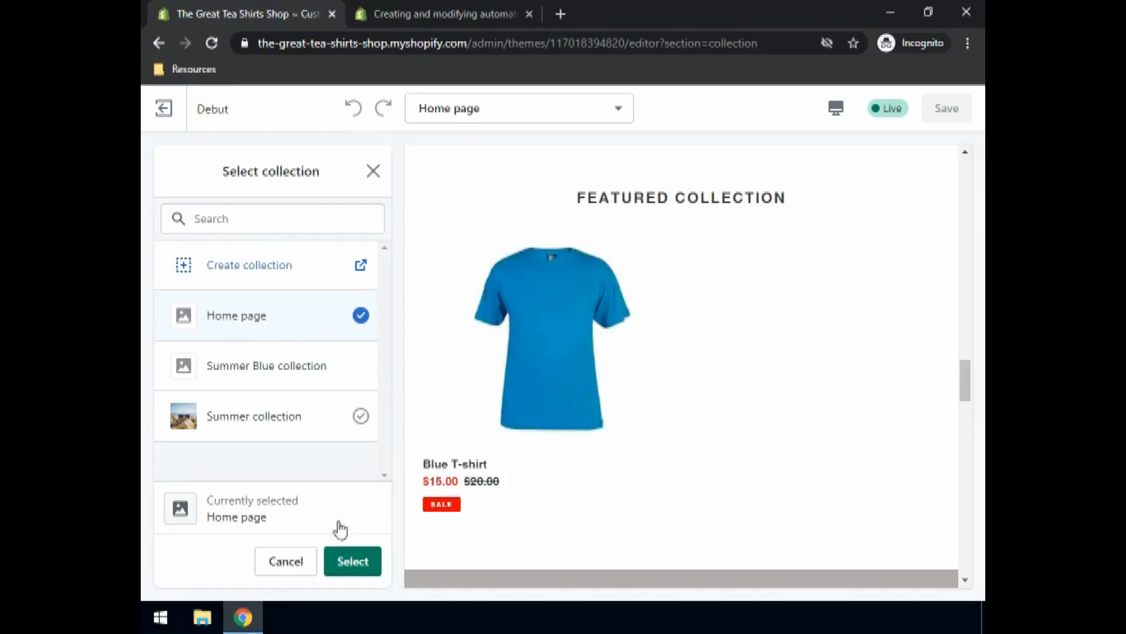
pyautogui.click(352, 563)
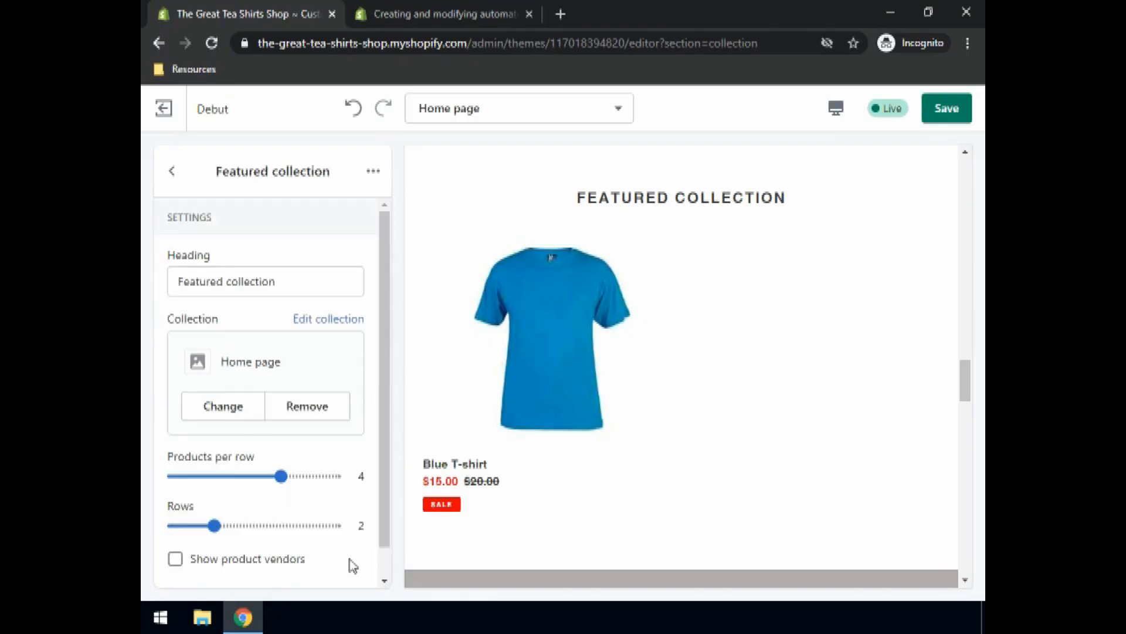
pyautogui.scroll(-1, 316, 394)
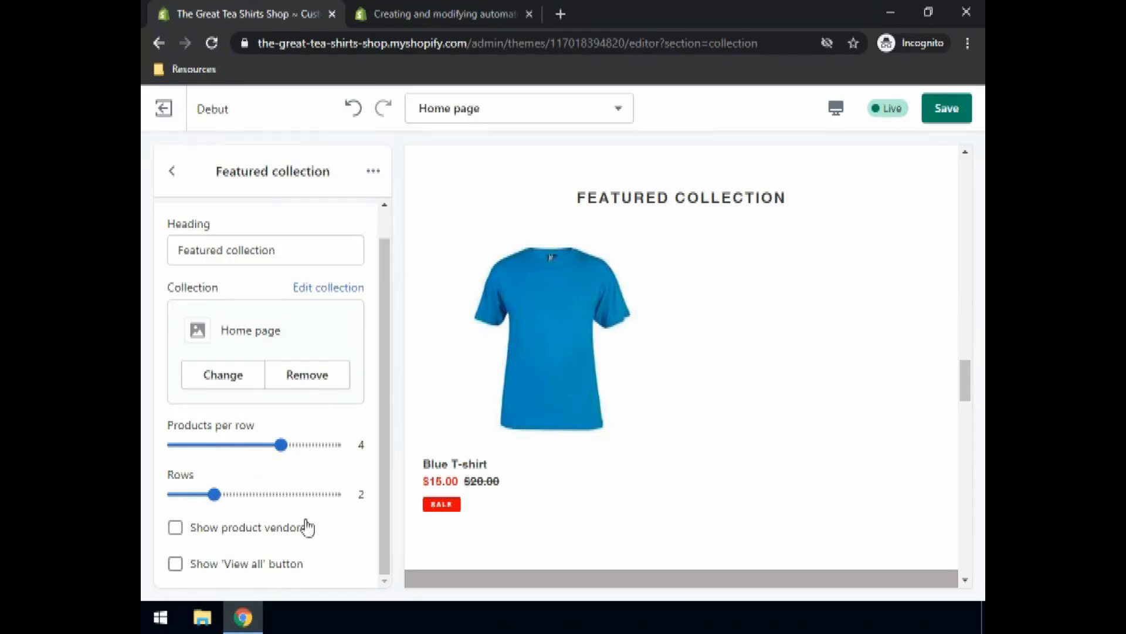
pyautogui.scroll(1, 322, 504)
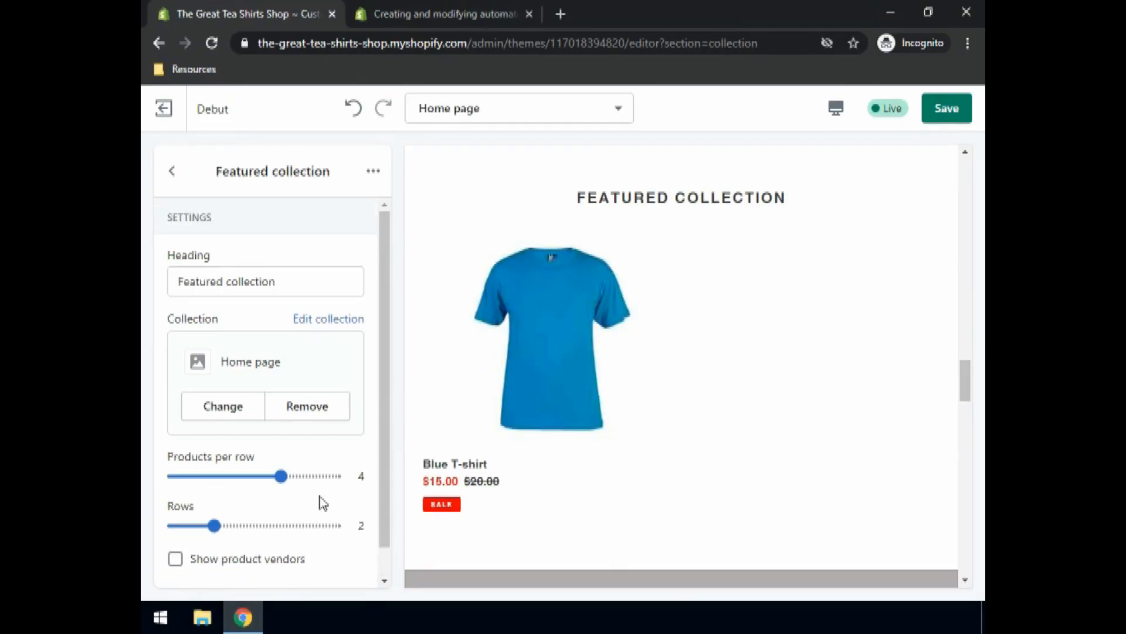
pyautogui.scroll(-1, 322, 503)
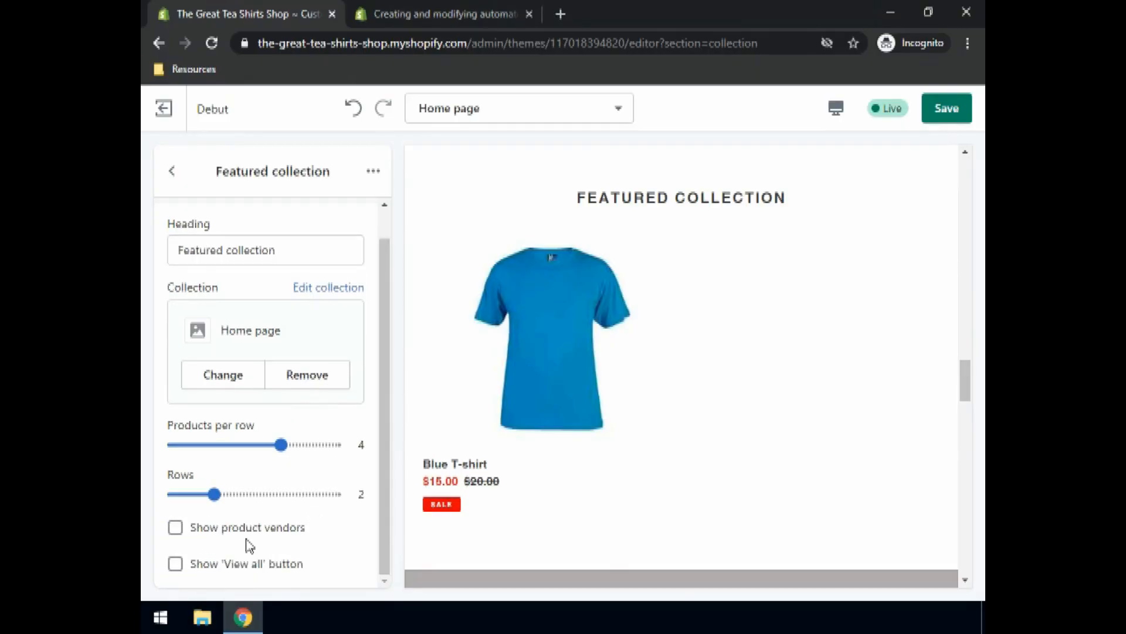
pyautogui.click(175, 563)
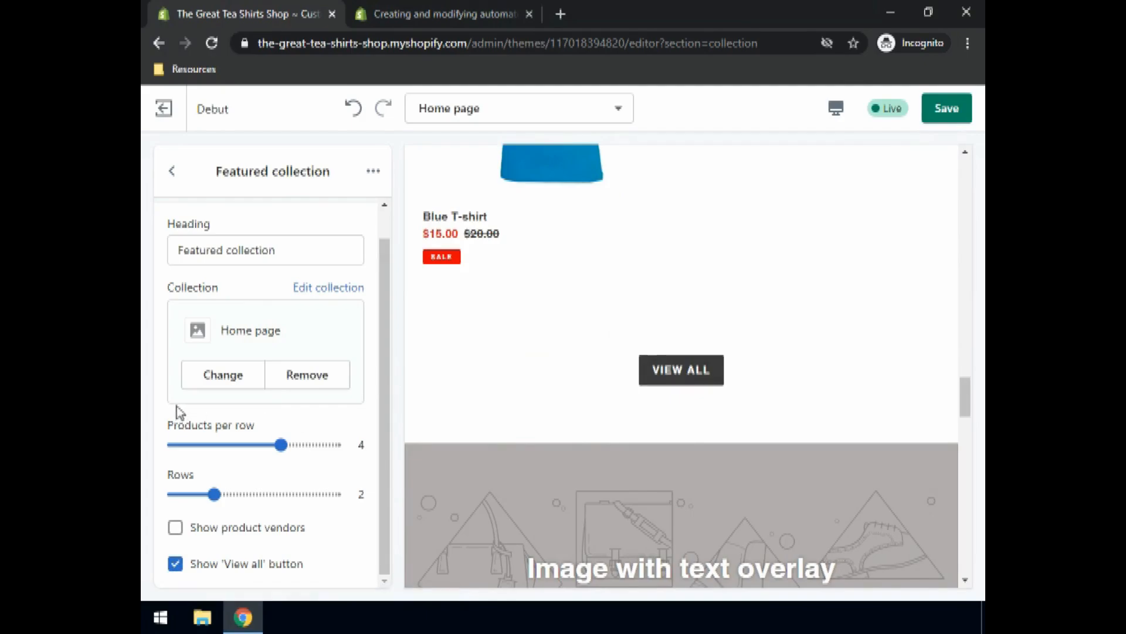
pyautogui.click(945, 111)
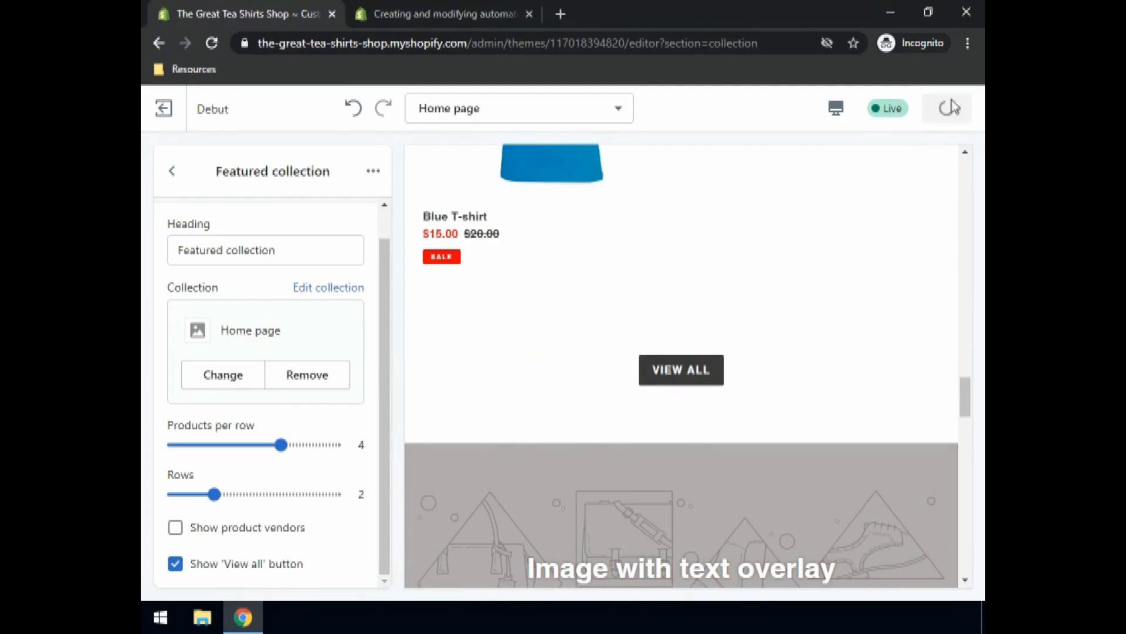
pyautogui.click(172, 172)
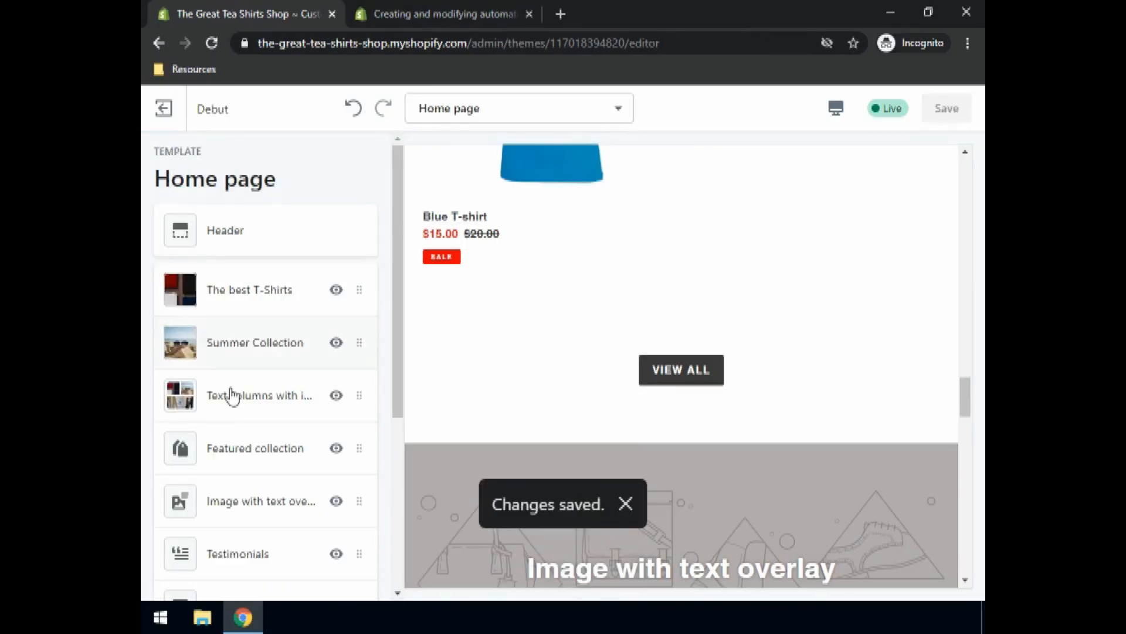
# Step: Set the Image with text overlay section's image to the beach sunglasses photo
pyautogui.scroll(-3, 238, 398)
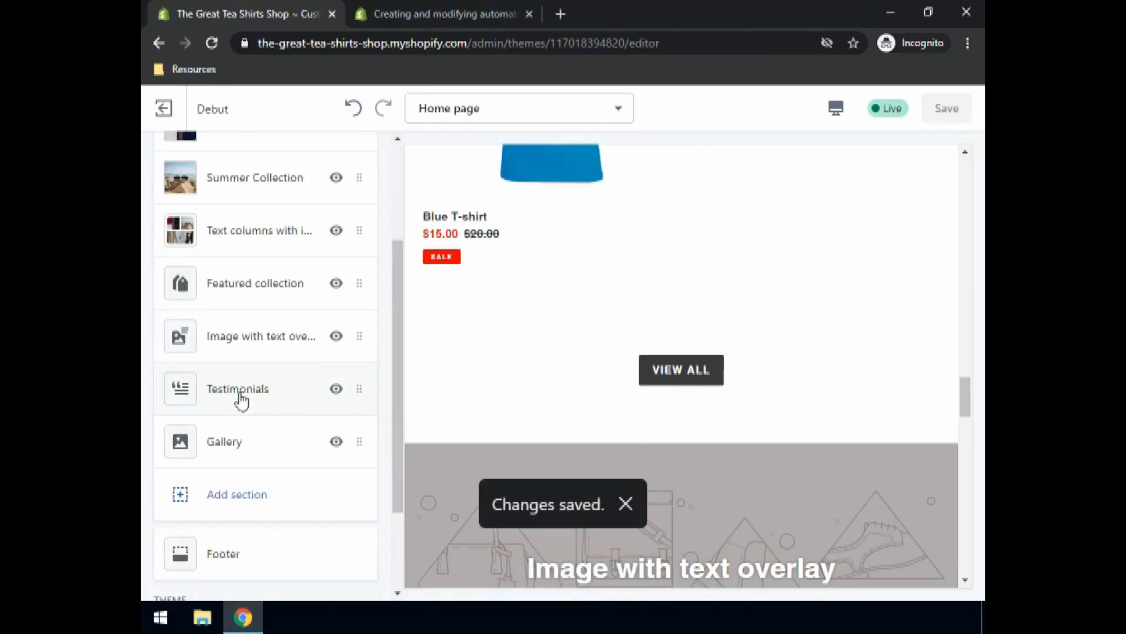
pyautogui.click(240, 347)
pyautogui.click(253, 331)
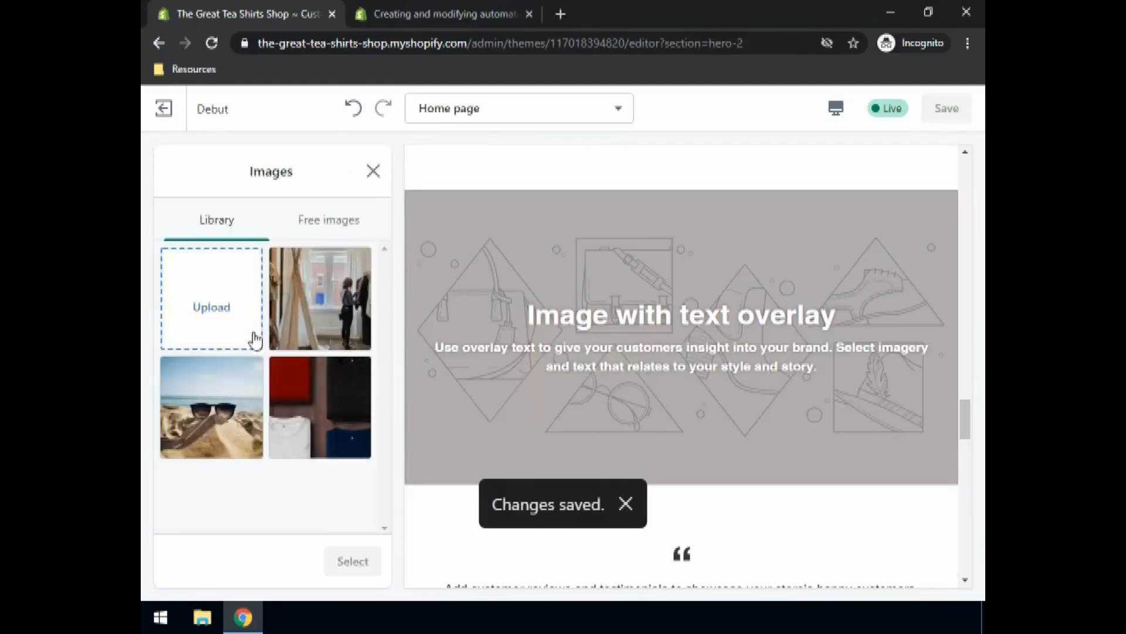
pyautogui.click(227, 405)
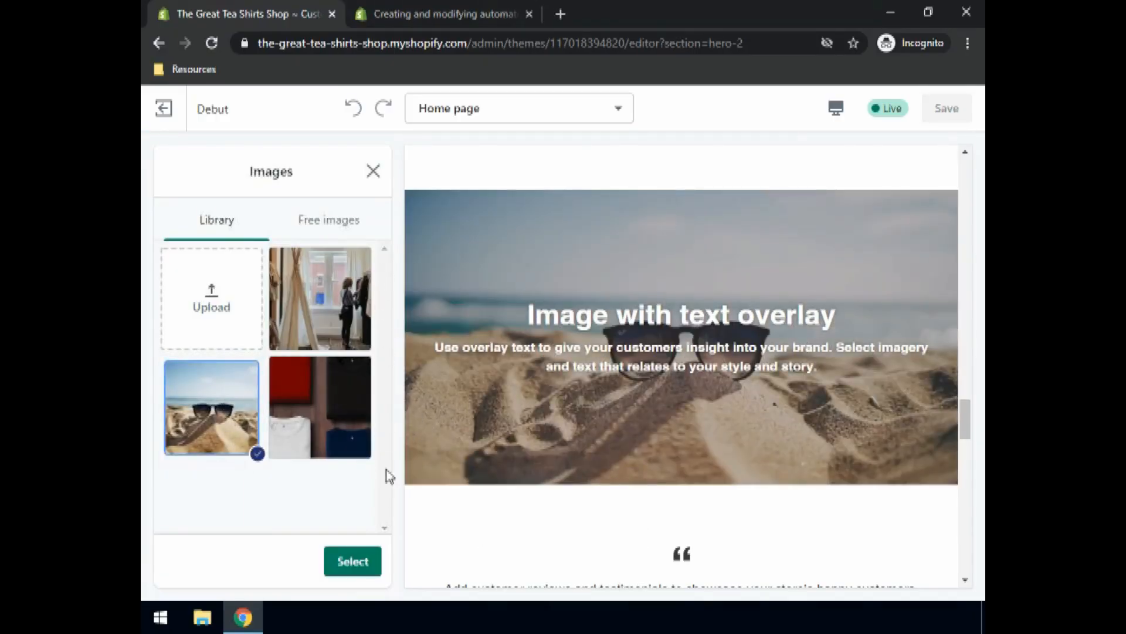
pyautogui.click(354, 563)
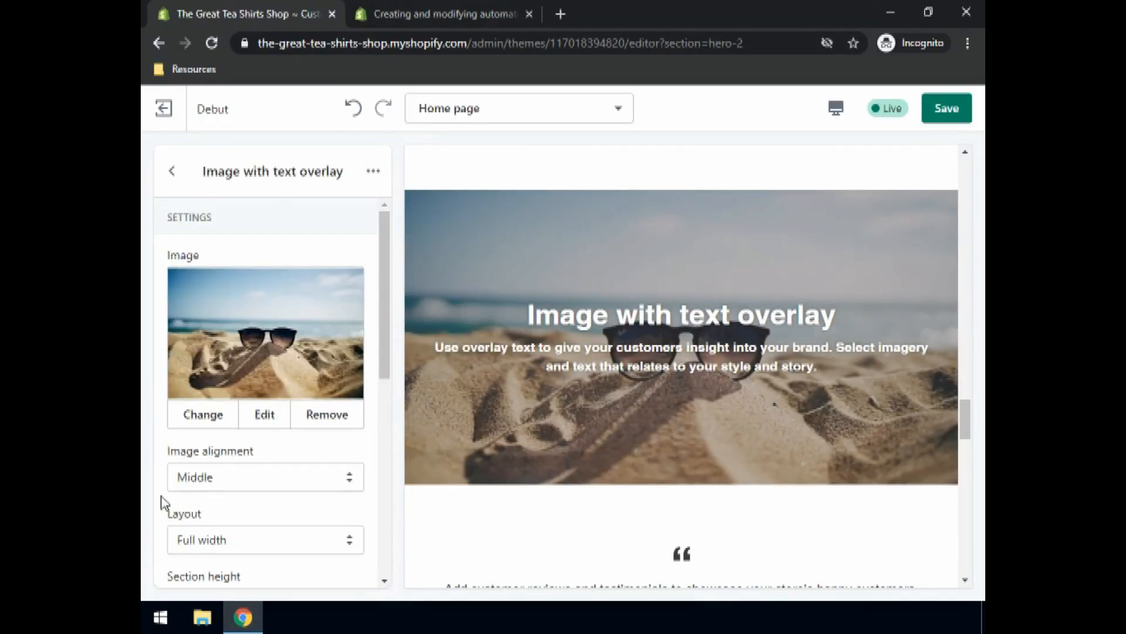
# Step: Change the overlay heading to 'Enjoy Summer' and text to 'With our greatest collection.', then save
pyautogui.scroll(-3, 235, 543)
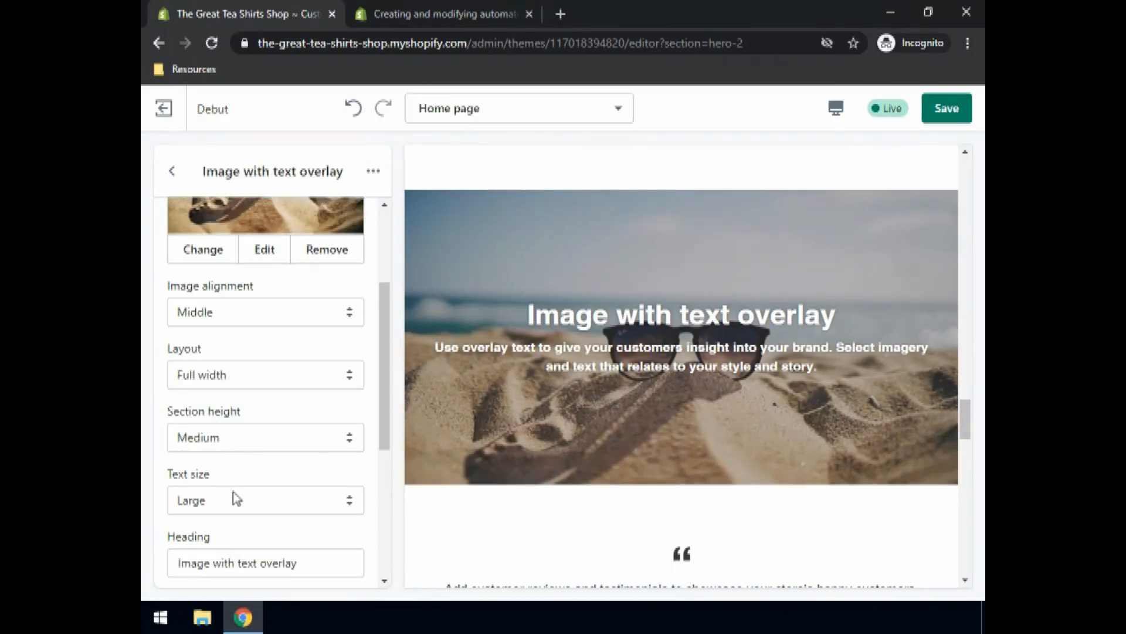
pyautogui.scroll(-3, 235, 498)
pyautogui.click(302, 394)
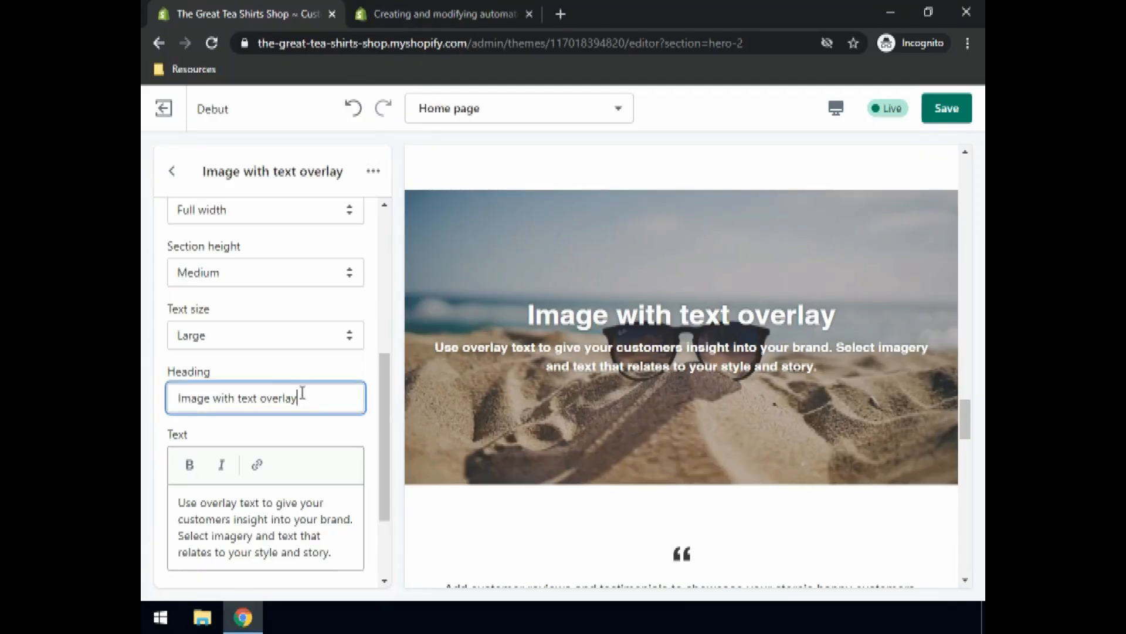
pyautogui.hotkey('ctrl', 'a')
pyautogui.write('Enjoy Summer')
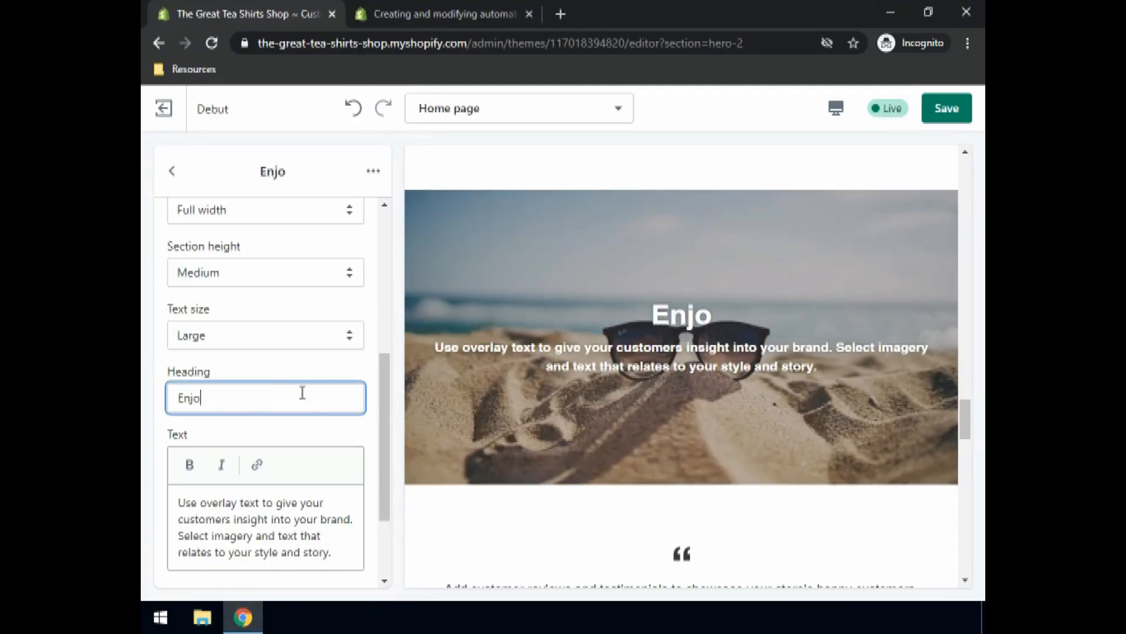
pyautogui.click(280, 503)
pyautogui.hotkey('ctrl', 'a')
pyautogui.write('With a')
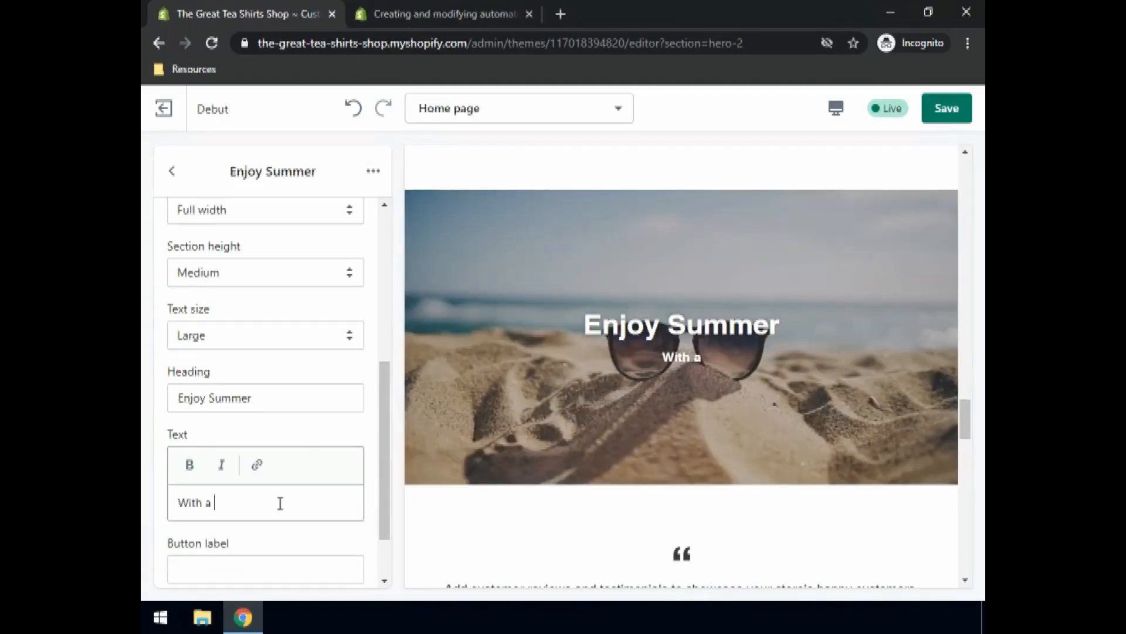
pyautogui.press('BackSpace')
pyautogui.press('BackSpace')
pyautogui.write('our greatest collection')
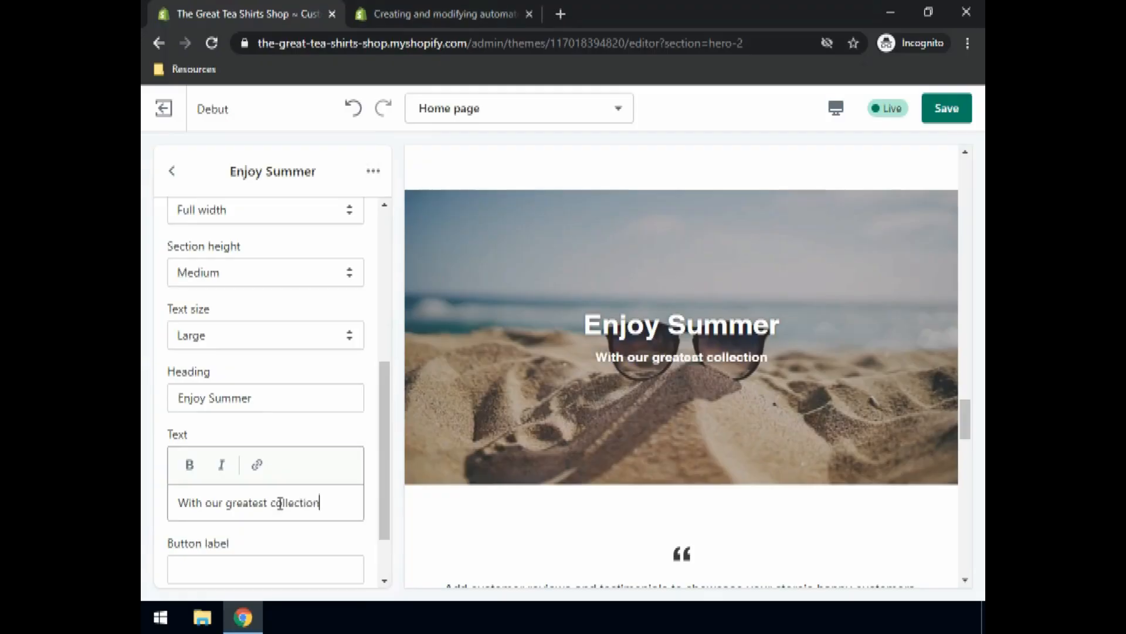
pyautogui.write('.')
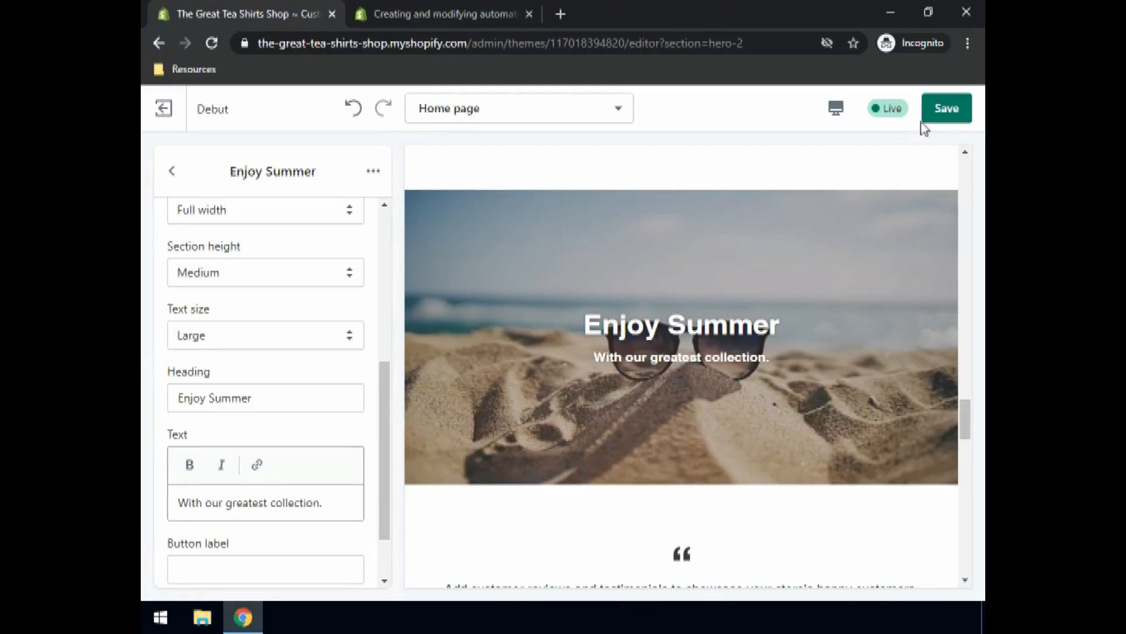
pyautogui.click(949, 112)
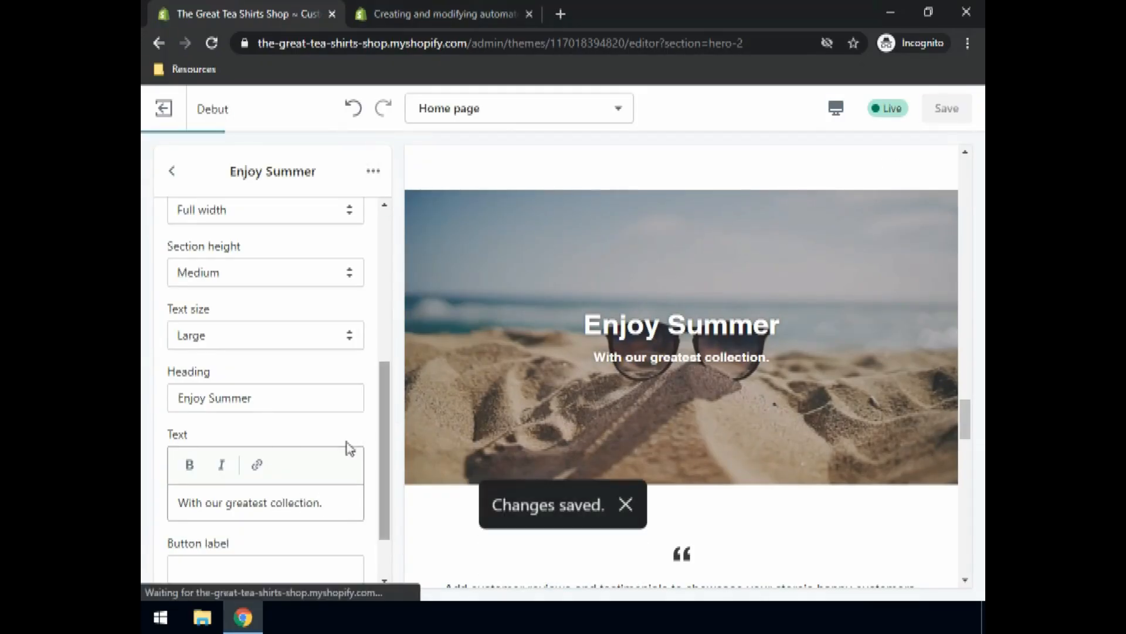
pyautogui.click(172, 173)
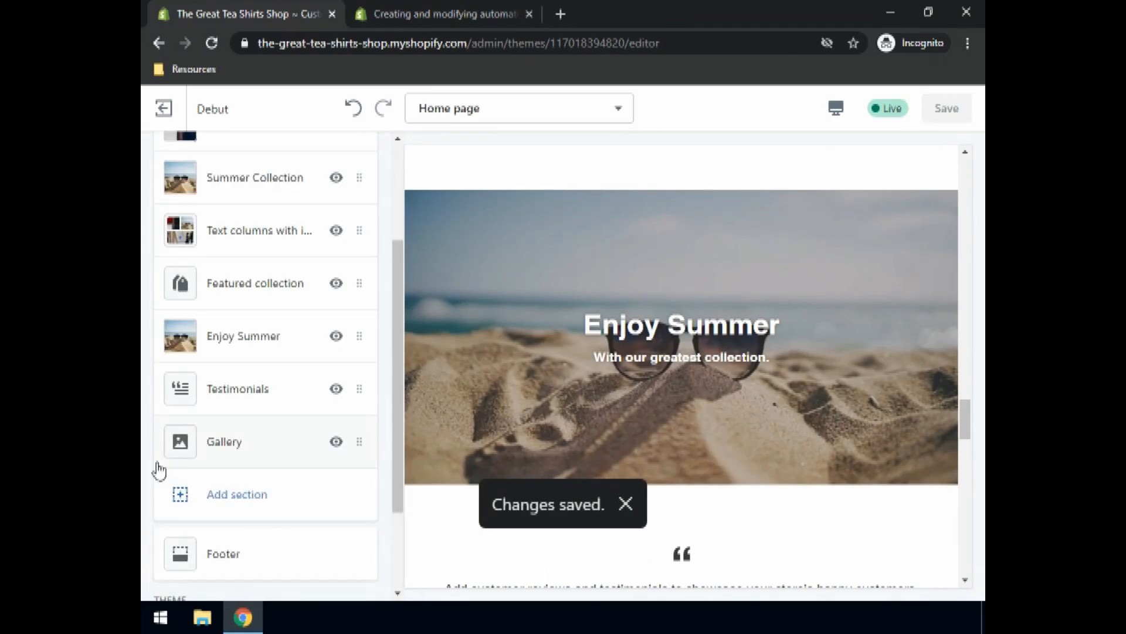
# Step: In the Gallery section, link the T-shirts-on-hangers image to Products > All Products and save
pyautogui.click(191, 454)
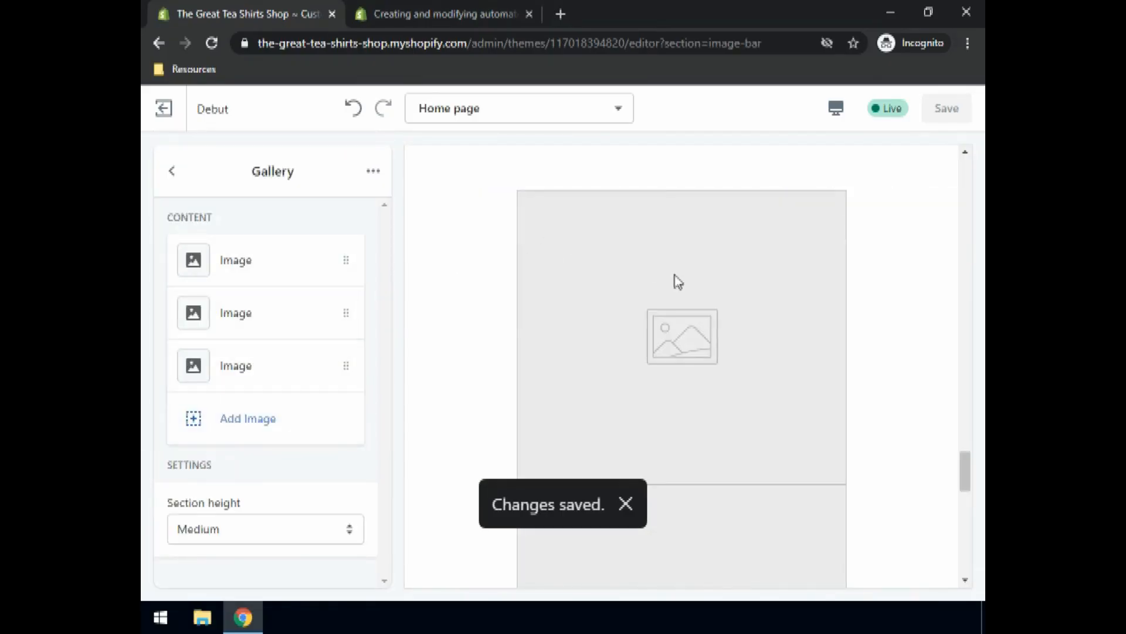
pyautogui.scroll(-7, 678, 282)
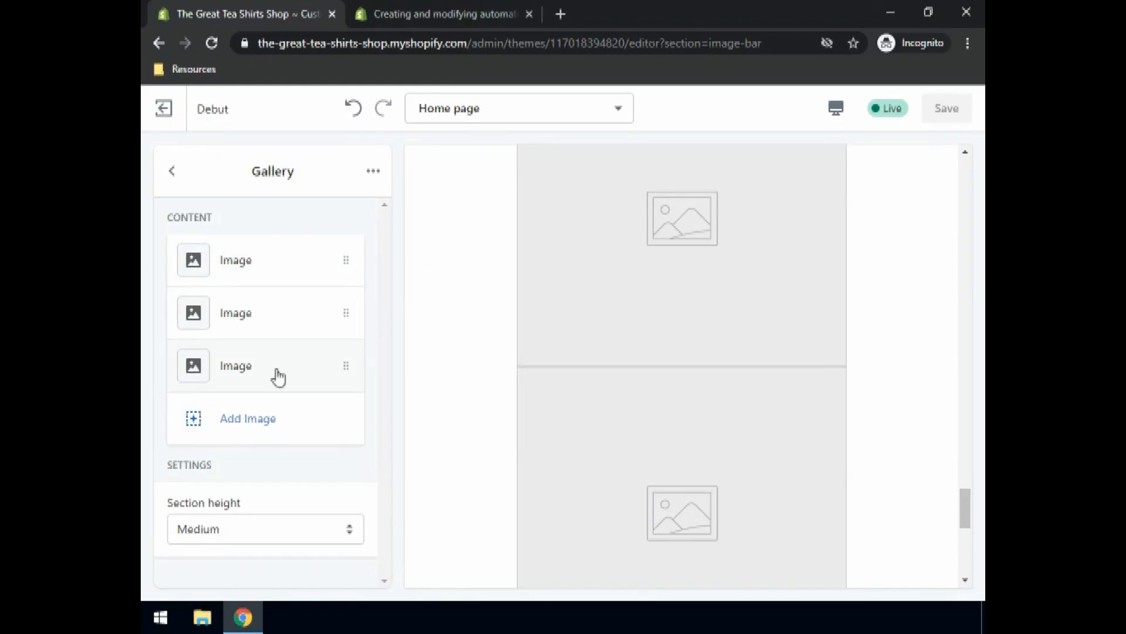
pyautogui.click(228, 264)
pyautogui.scroll(2, 704, 293)
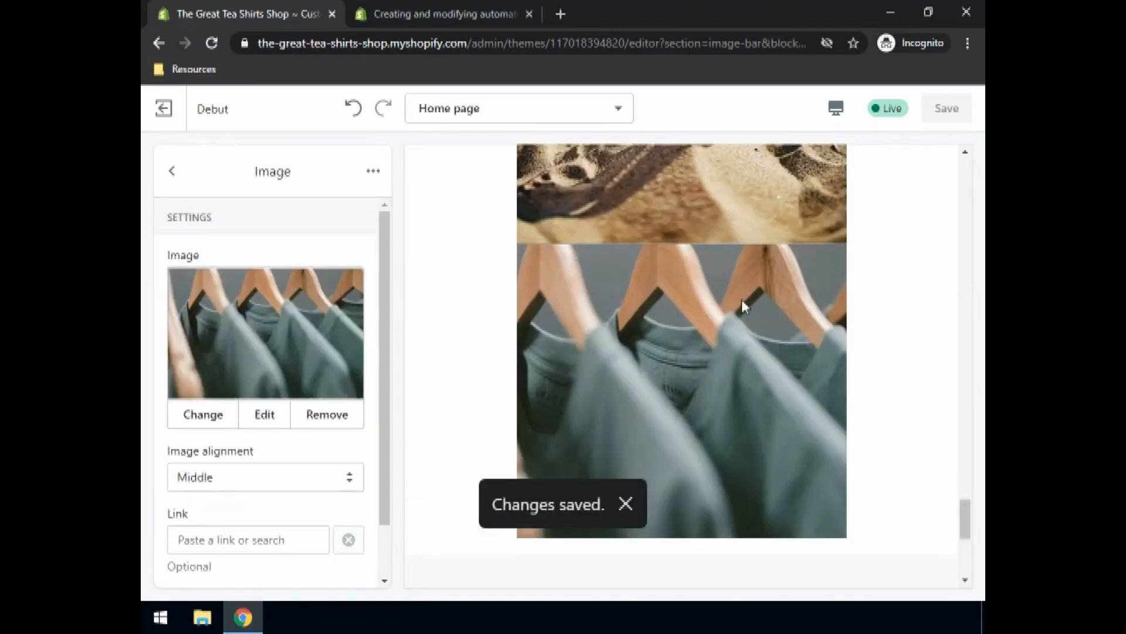
pyautogui.scroll(8, 745, 296)
pyautogui.scroll(-10, 698, 255)
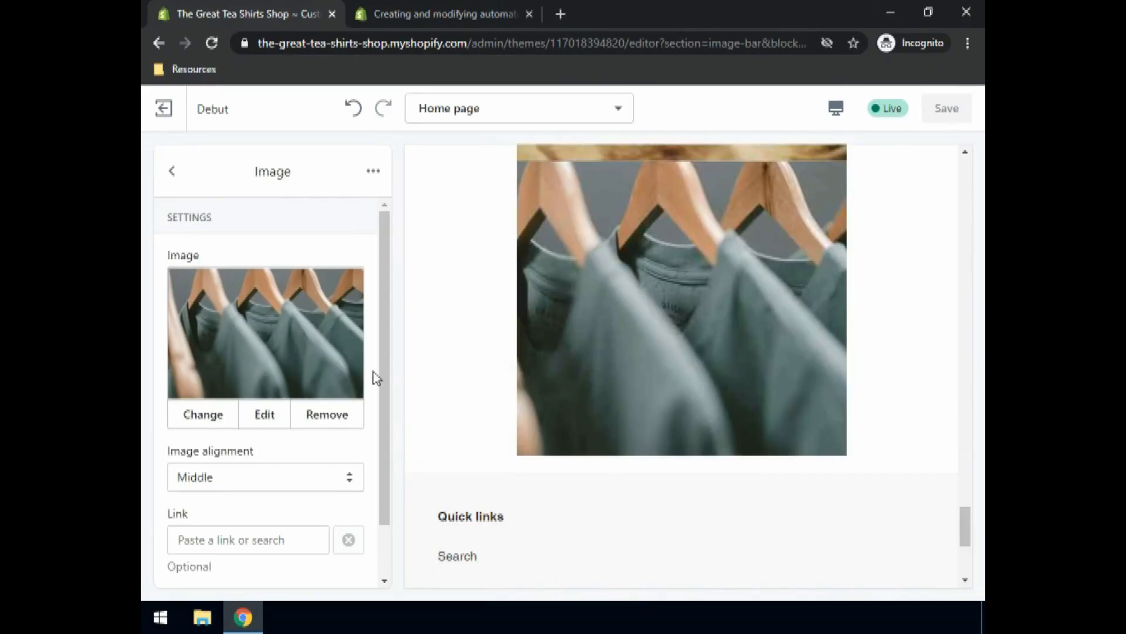
pyautogui.scroll(-1, 202, 456)
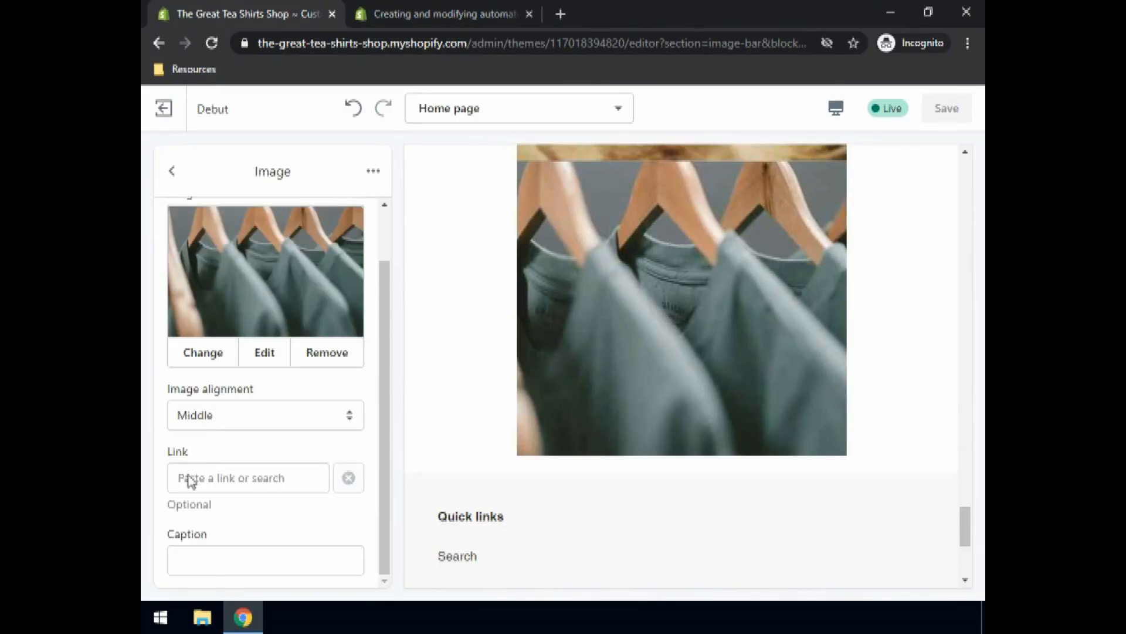
pyautogui.click(191, 480)
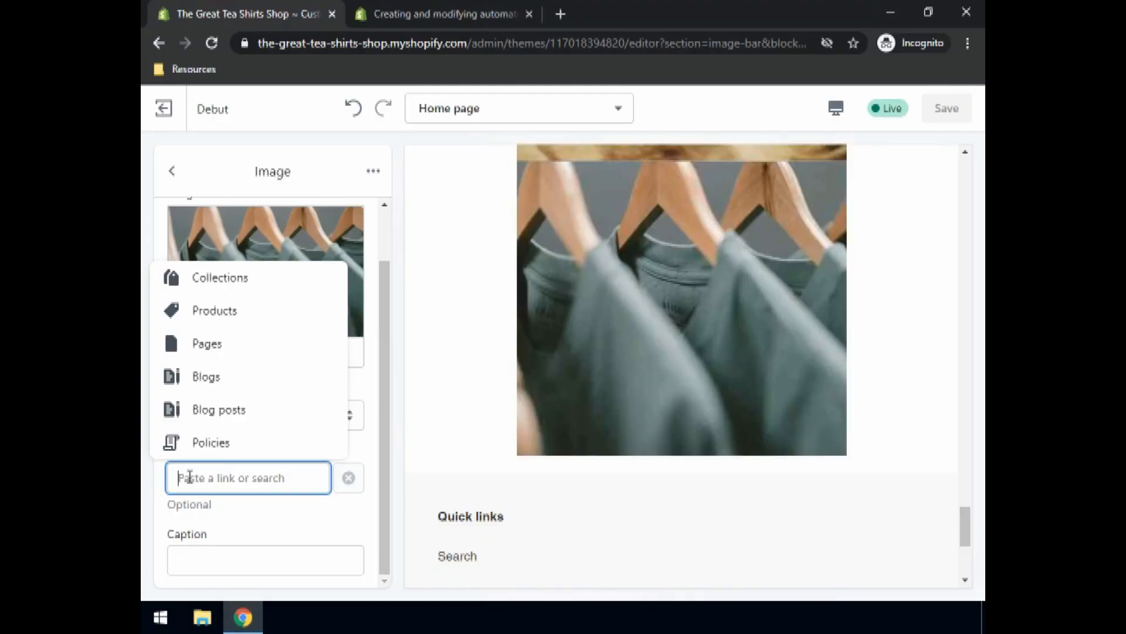
pyautogui.click(244, 311)
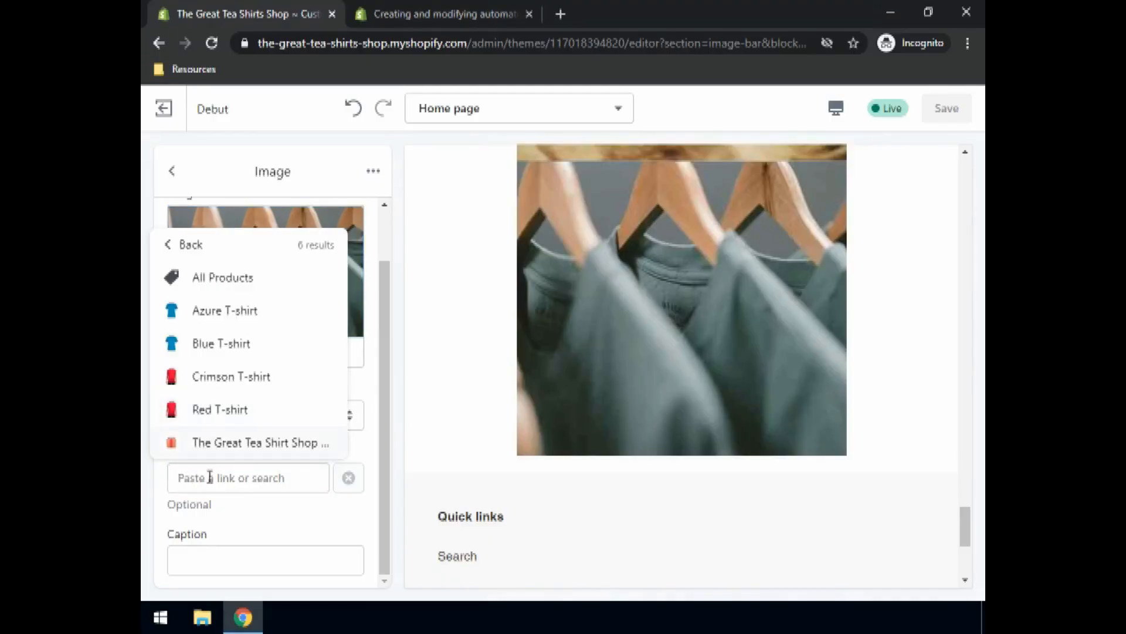
pyautogui.click(226, 277)
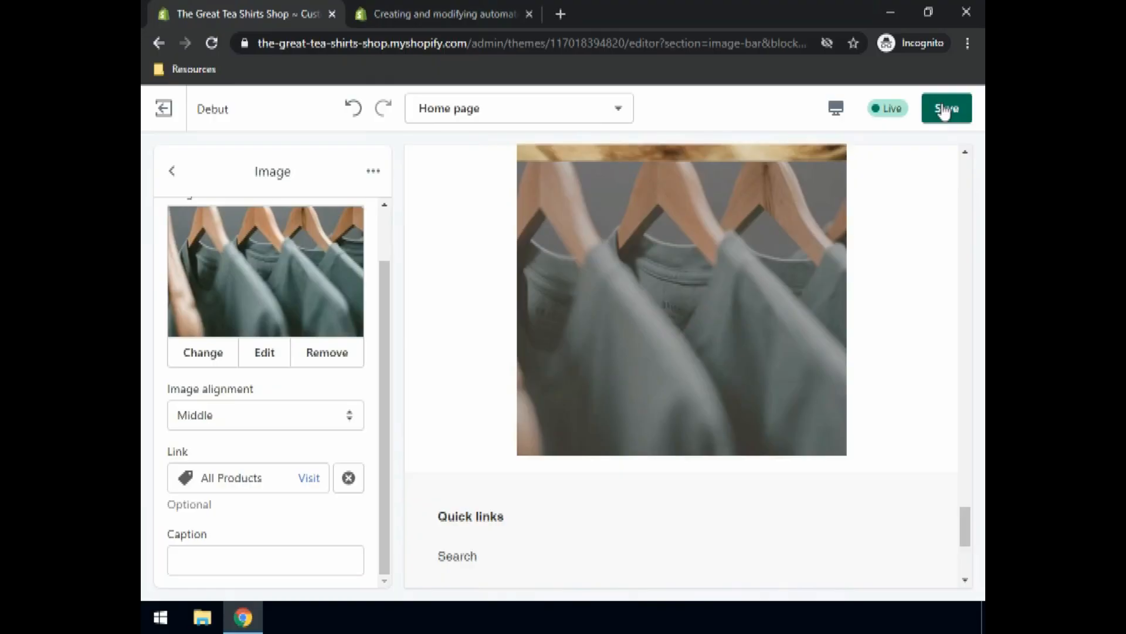
pyautogui.click(944, 113)
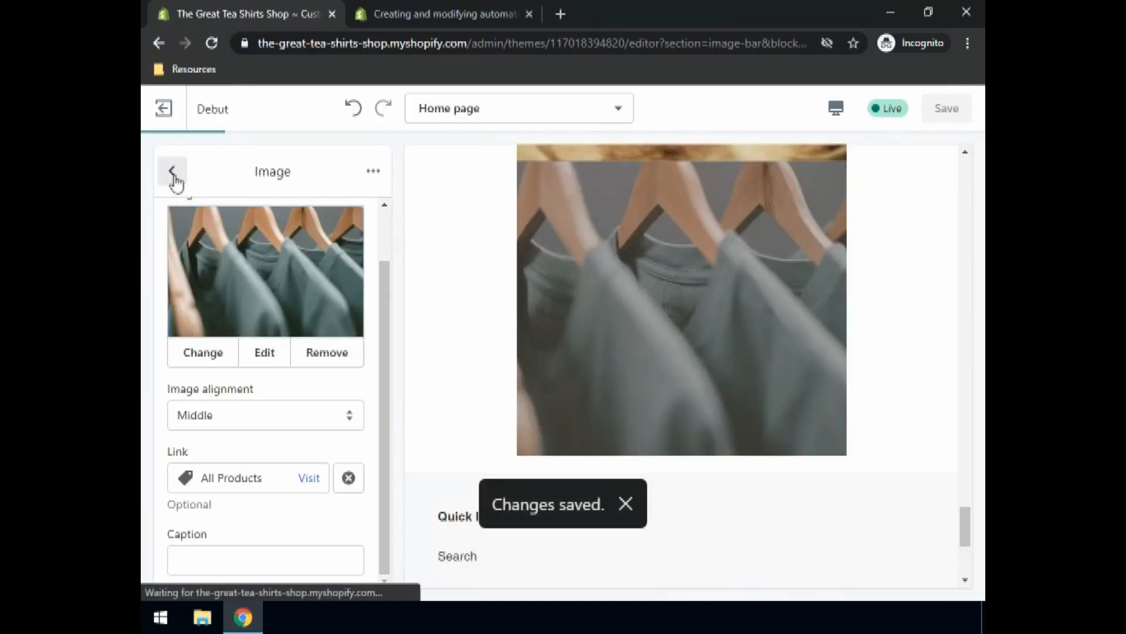
pyautogui.click(172, 171)
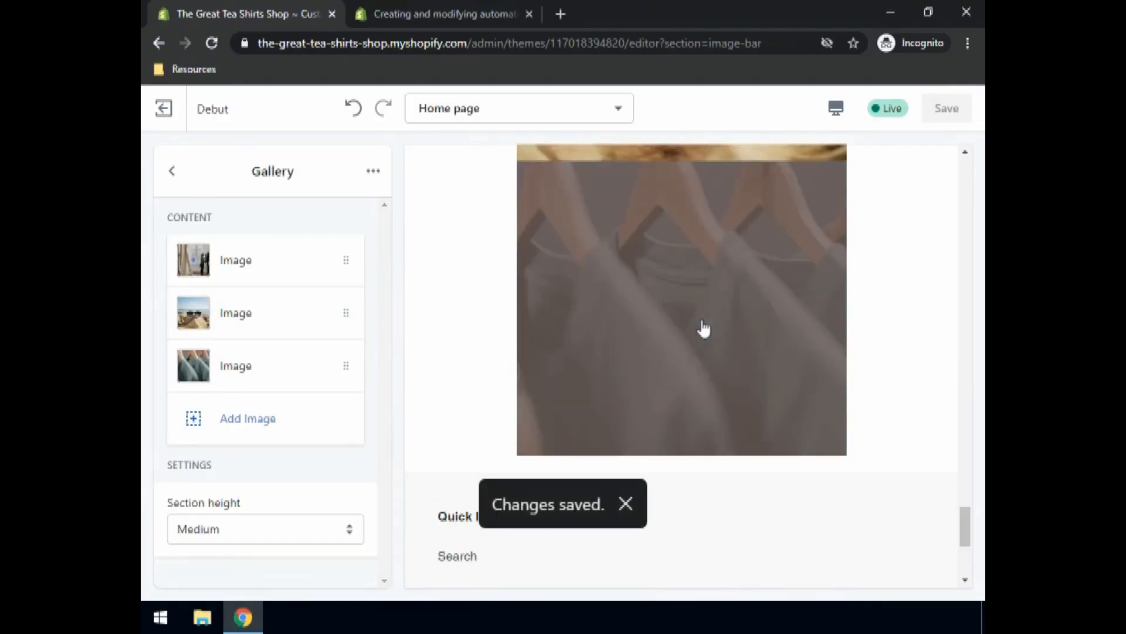
# Step: Link the beach sunglasses gallery image to Collections > Summer collection and save the theme
pyautogui.scroll(3, 698, 322)
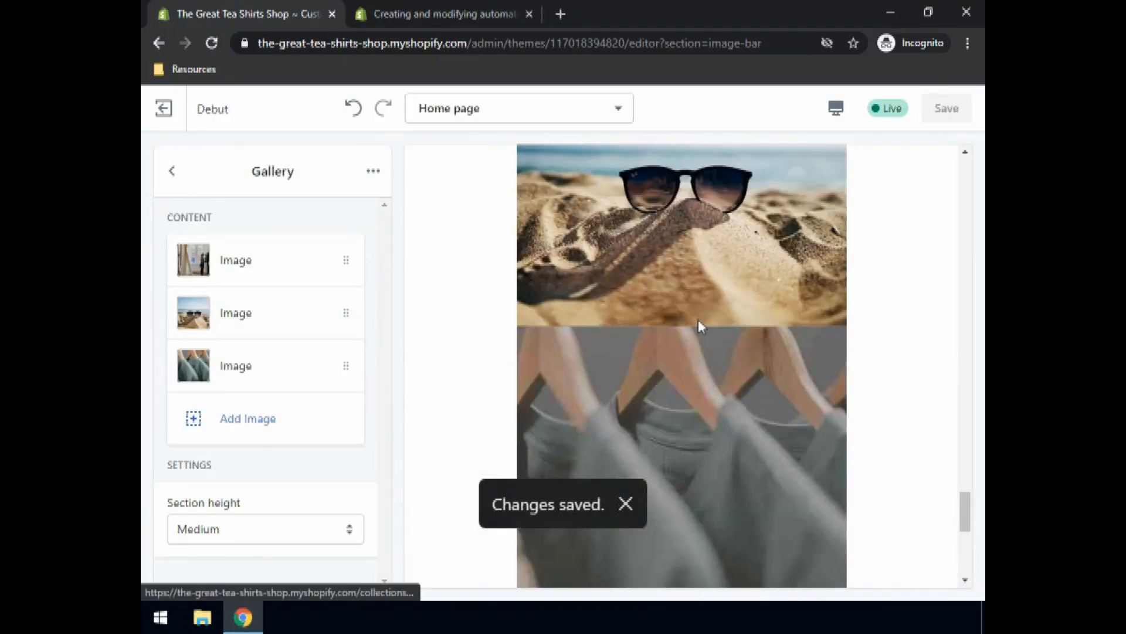
pyautogui.click(201, 326)
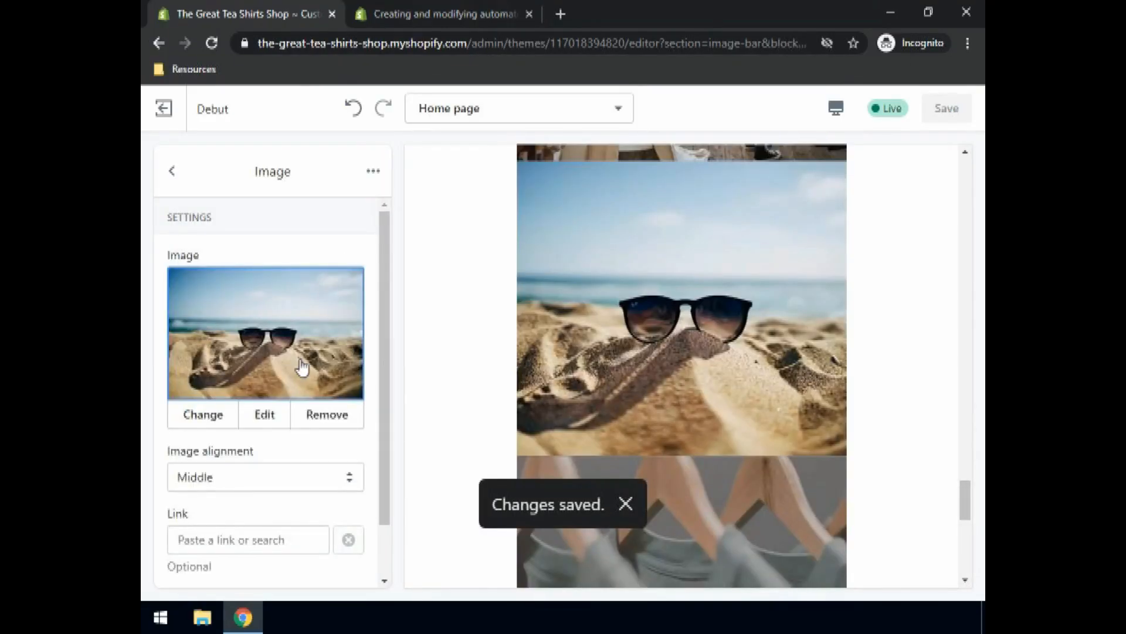
pyautogui.scroll(-1, 300, 364)
pyautogui.click(214, 478)
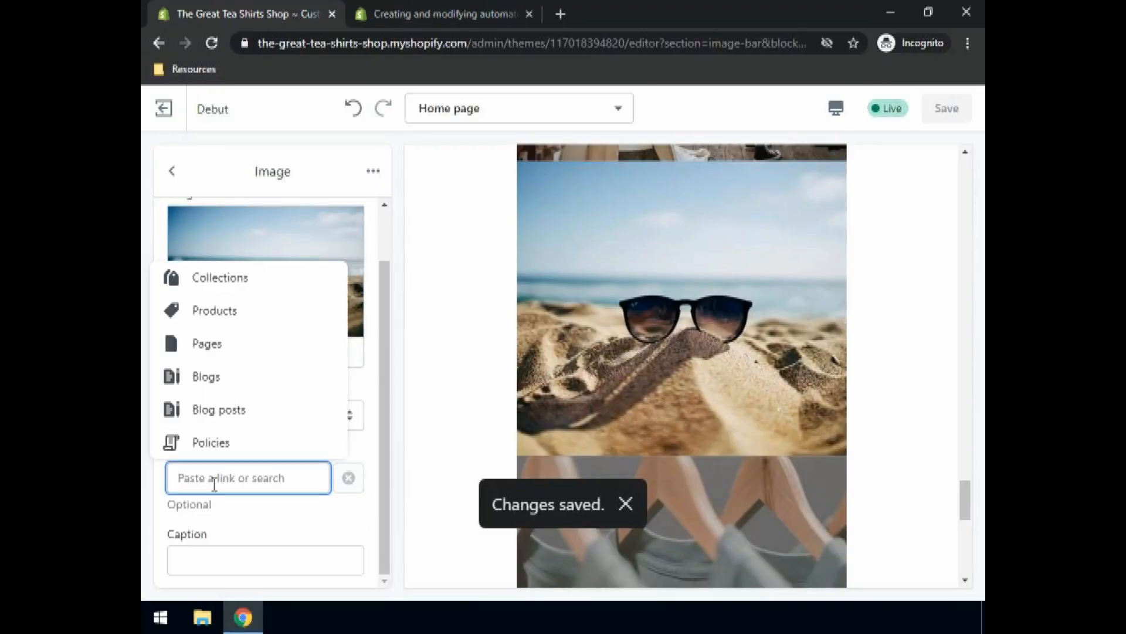
pyautogui.click(251, 278)
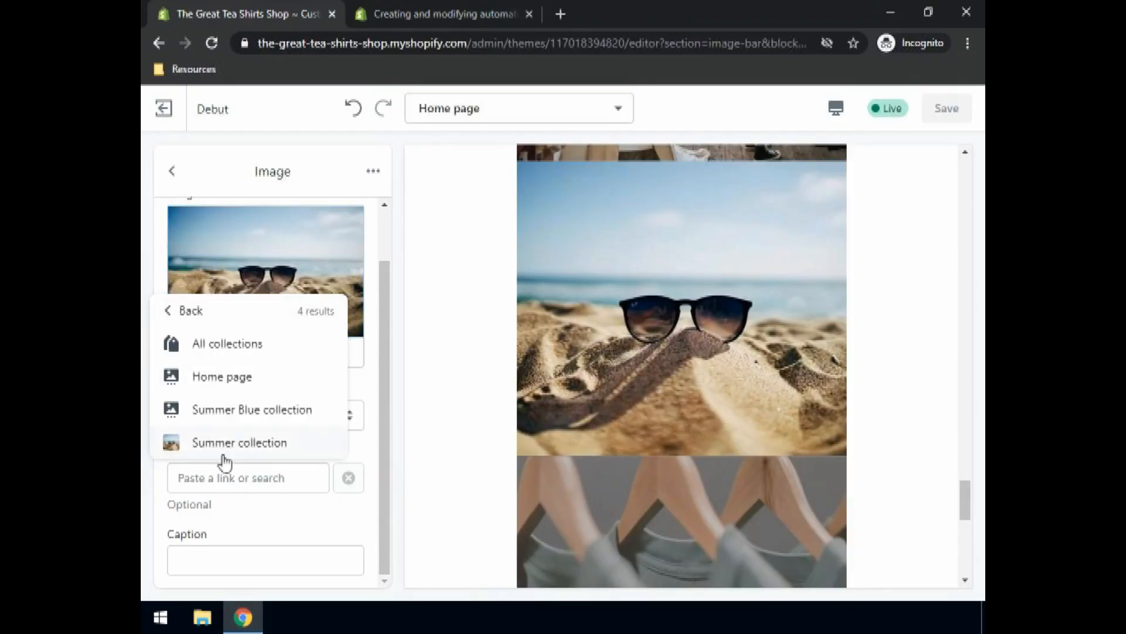
pyautogui.click(229, 446)
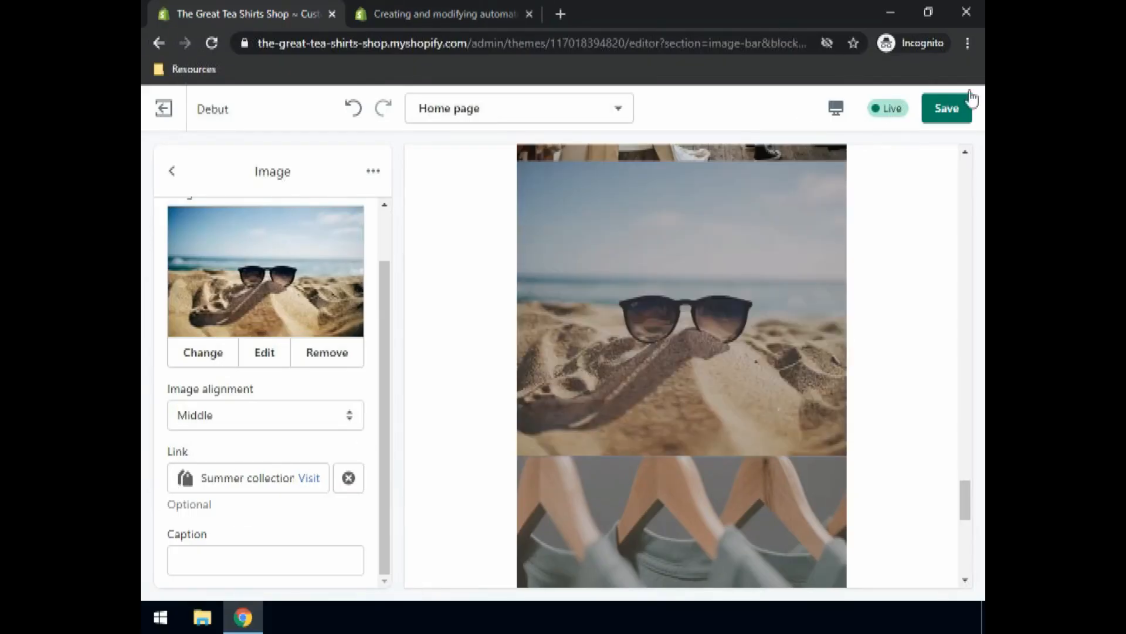
pyautogui.click(942, 112)
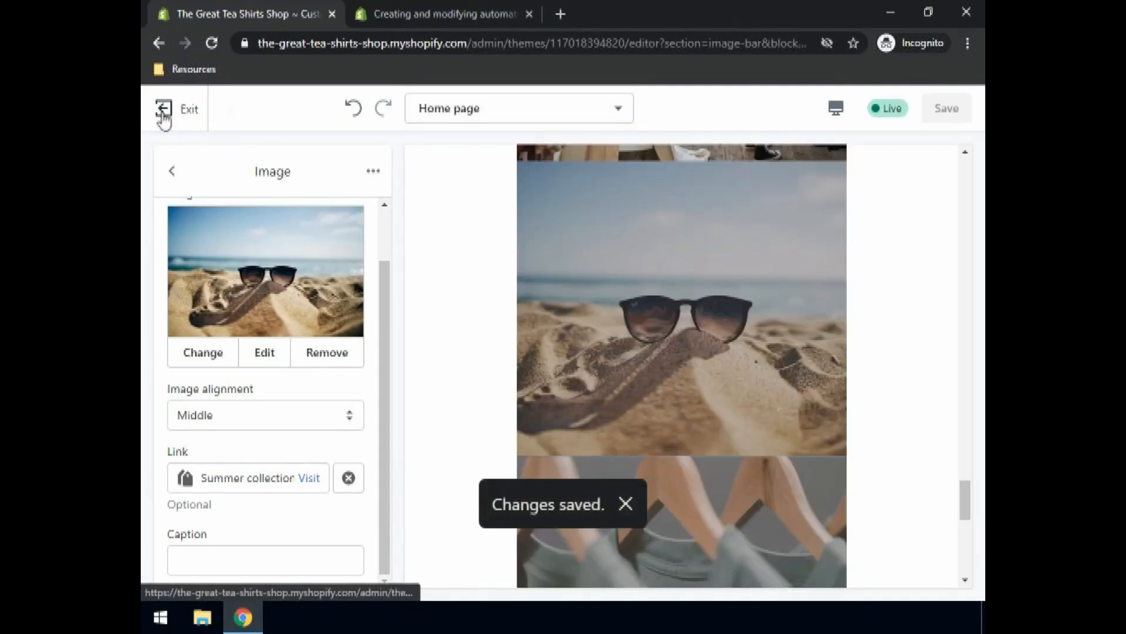
pyautogui.click(164, 111)
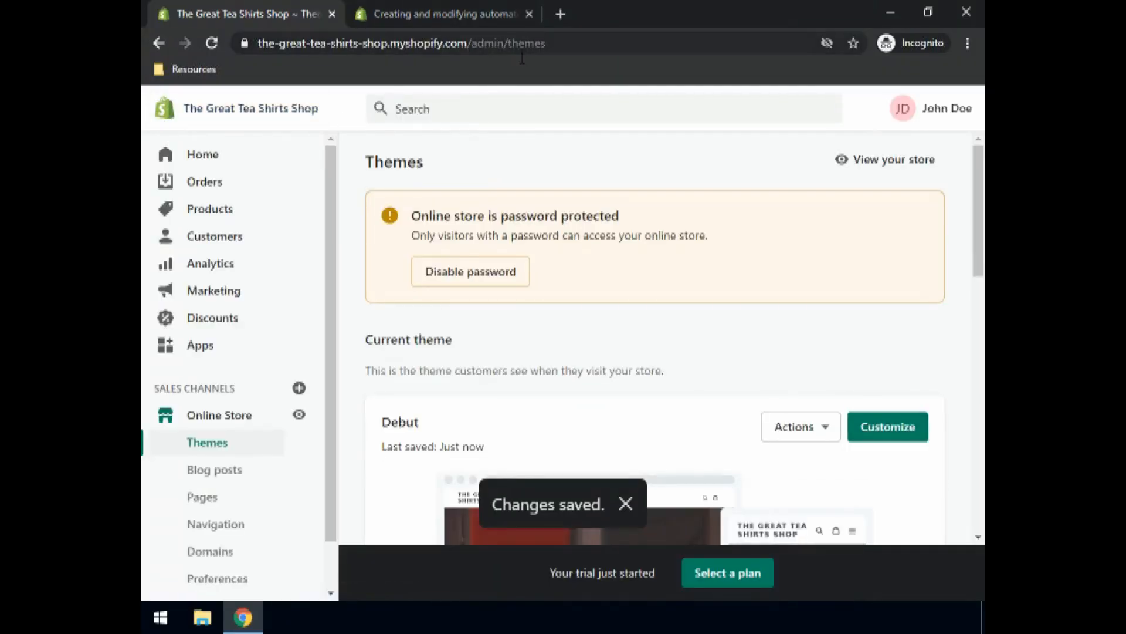
# Step: Open the live Great Tea Shirts Shop storefront in a new tab
pyautogui.click(892, 170)
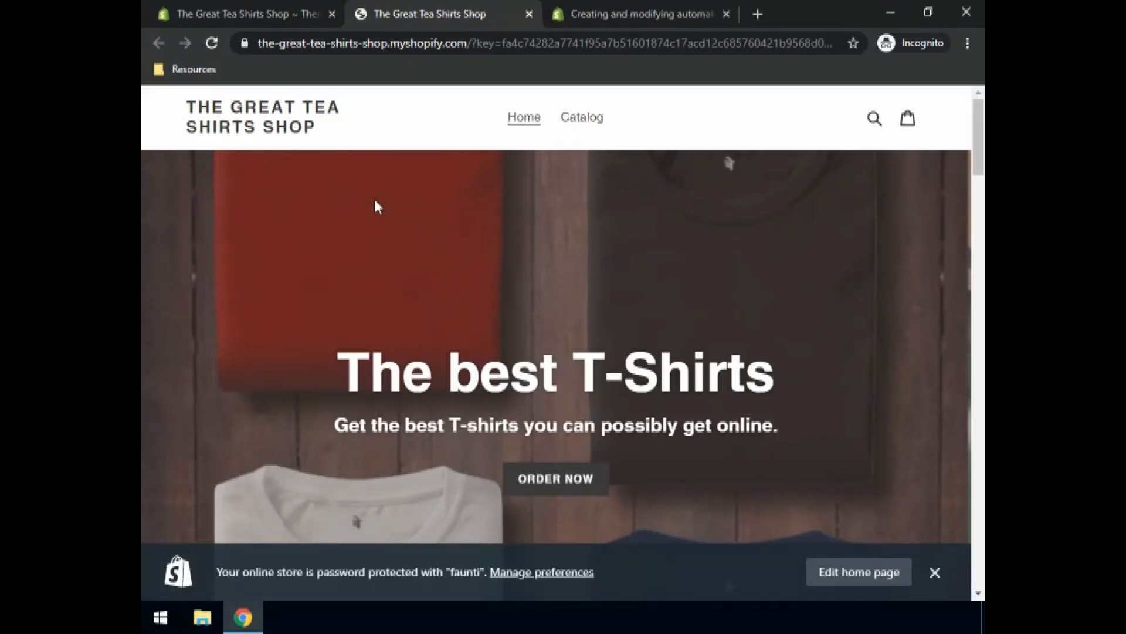
# Step: Follow the storefront's sunglasses gallery image to the Summer collection showing Crimson and Red T-shirts
pyautogui.scroll(-12, 553, 247)
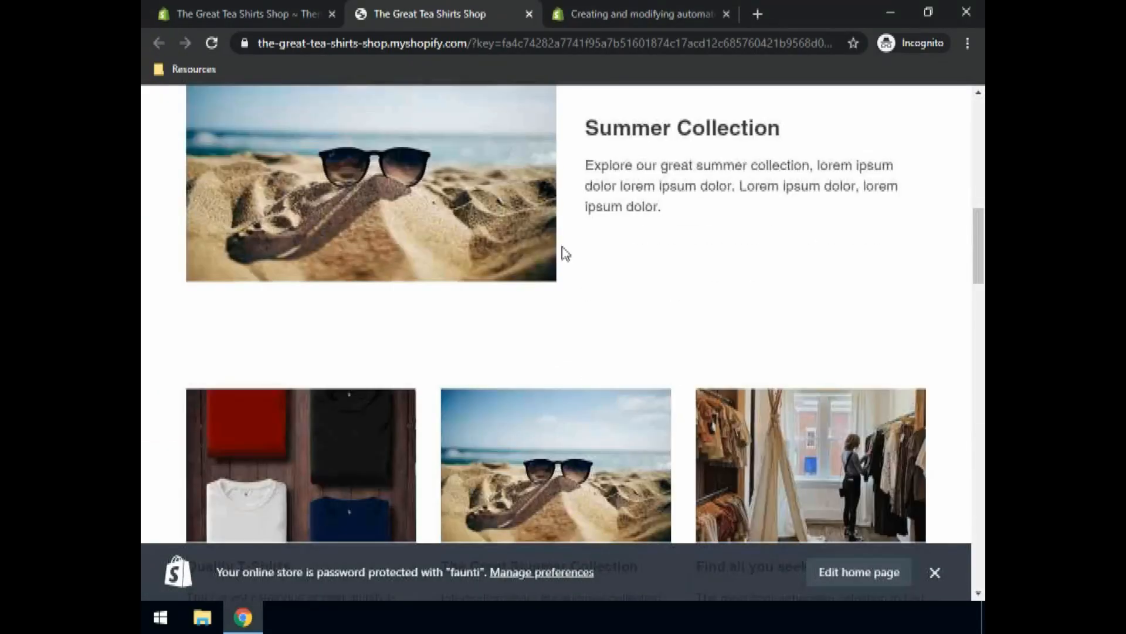
pyautogui.scroll(-5, 565, 253)
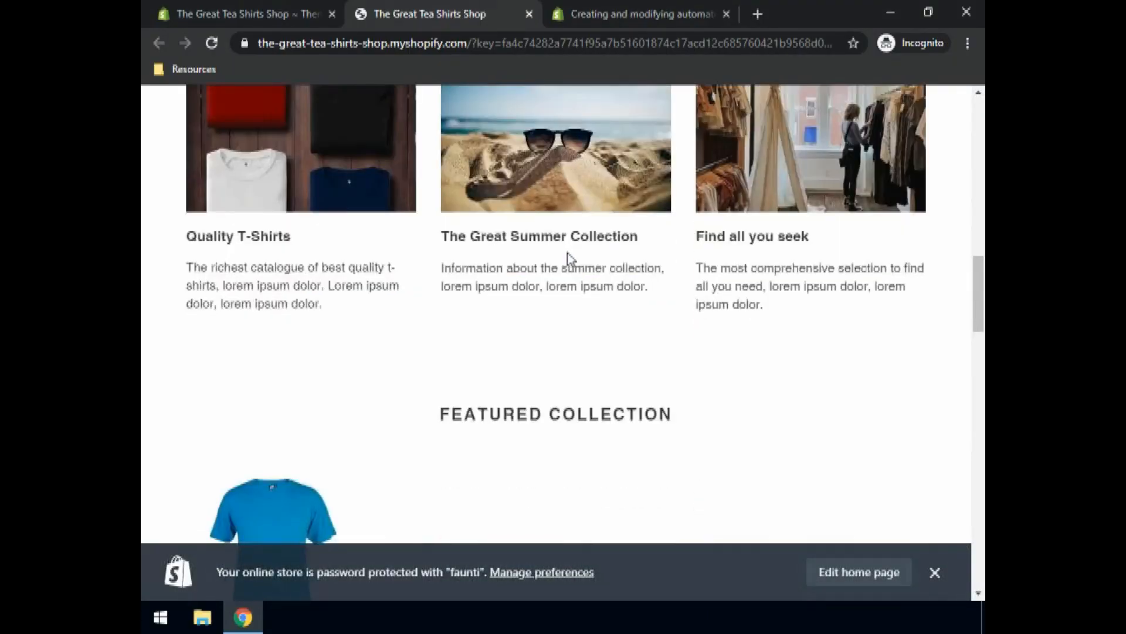
pyautogui.scroll(-10, 570, 258)
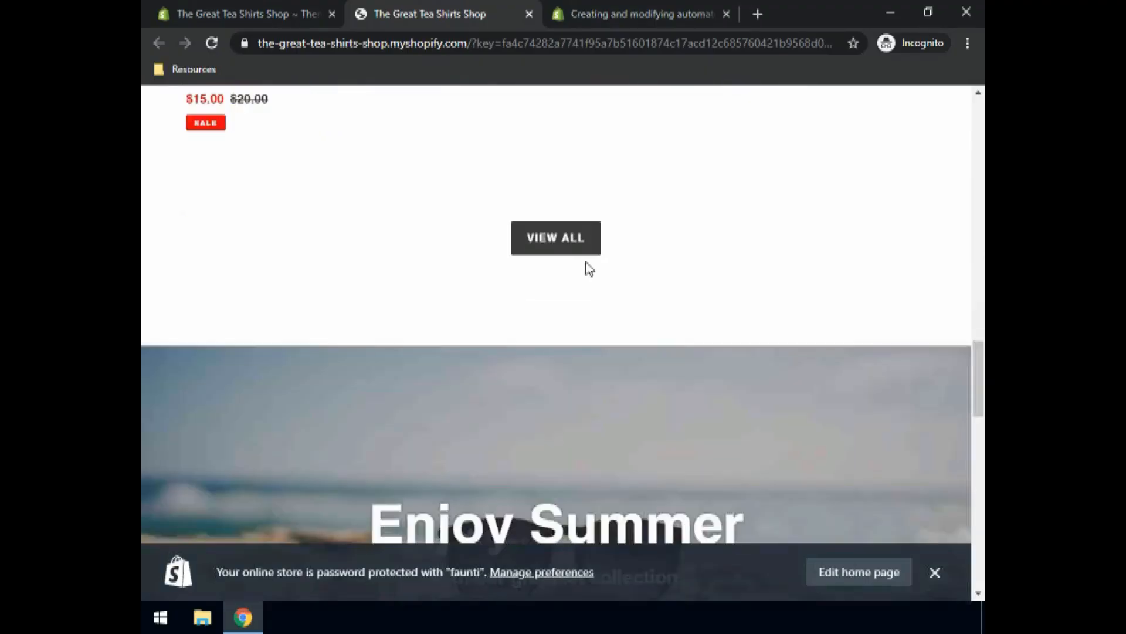
pyautogui.scroll(-12, 589, 267)
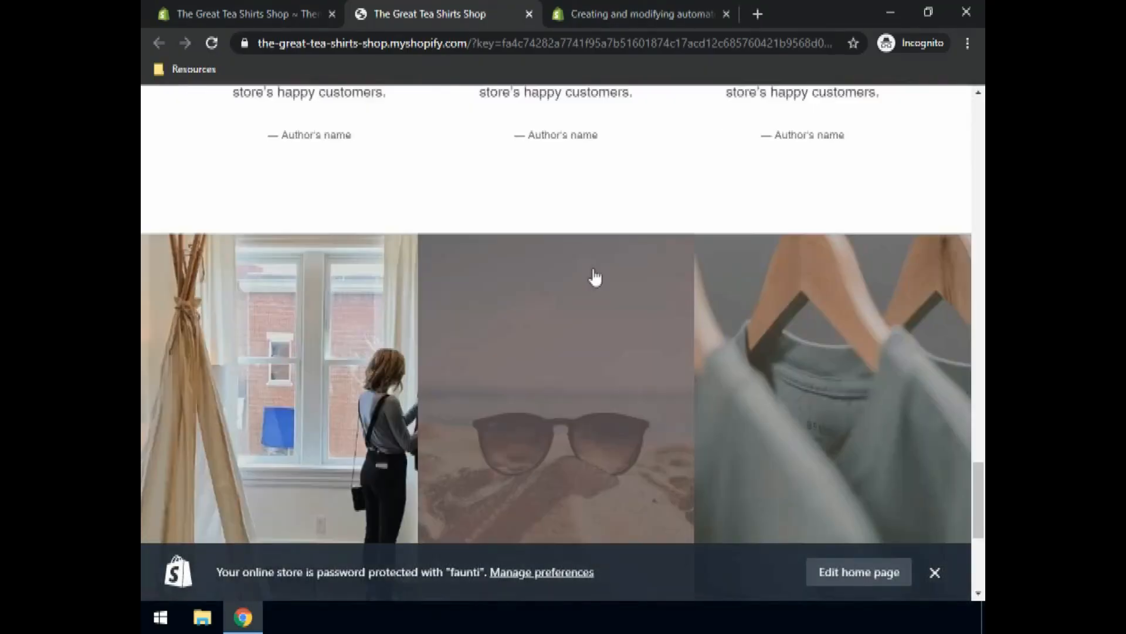
pyautogui.scroll(-5, 598, 278)
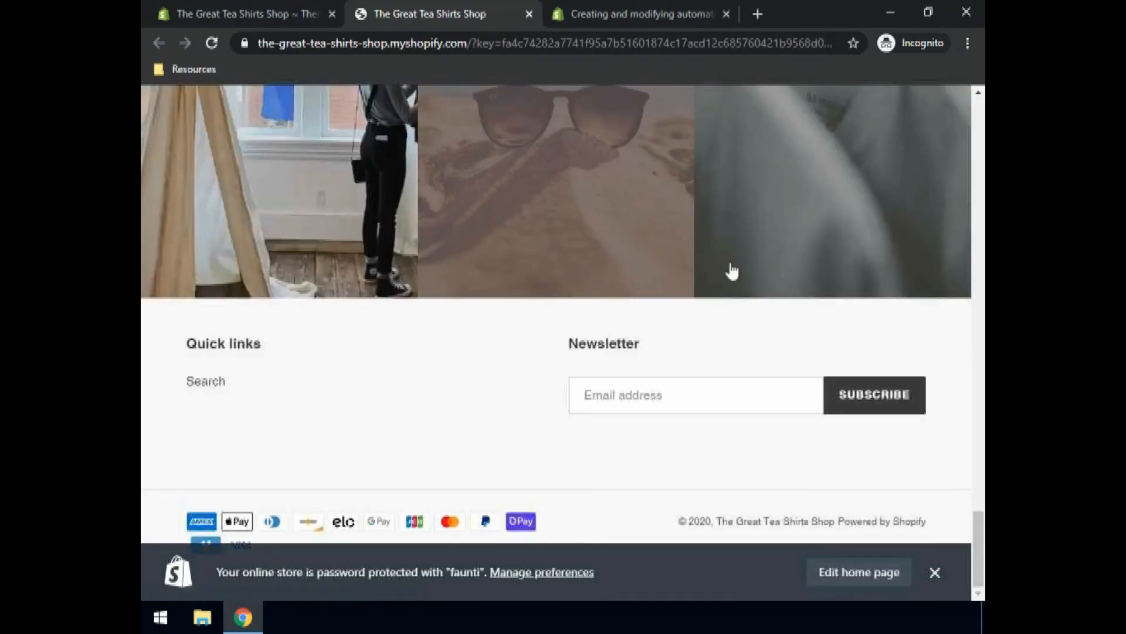
pyautogui.click(605, 249)
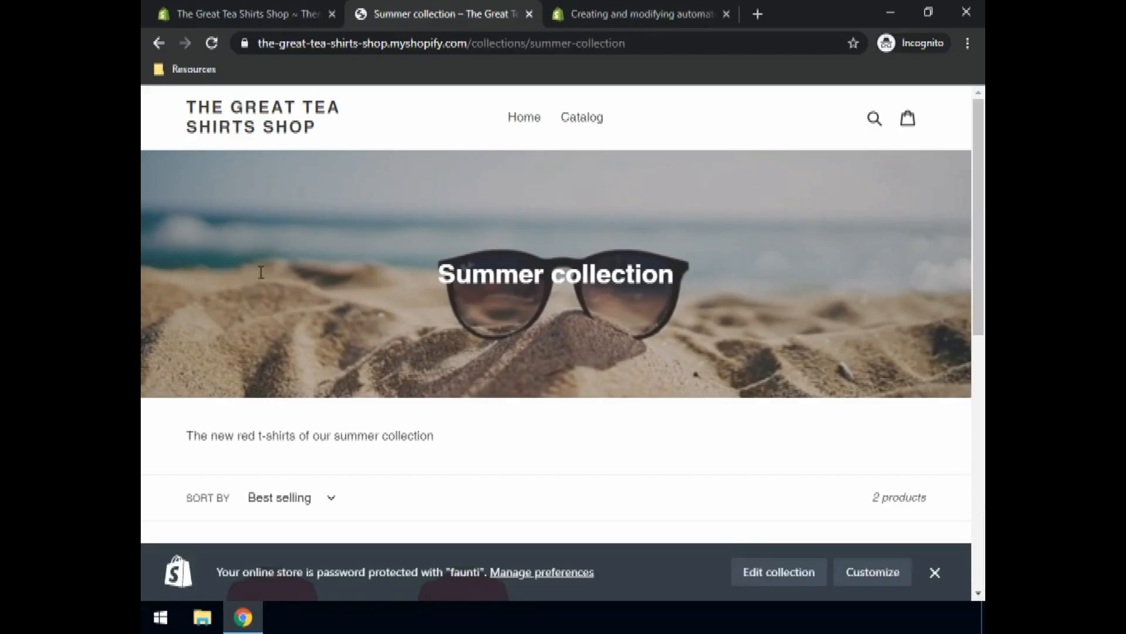
pyautogui.scroll(-9, 261, 271)
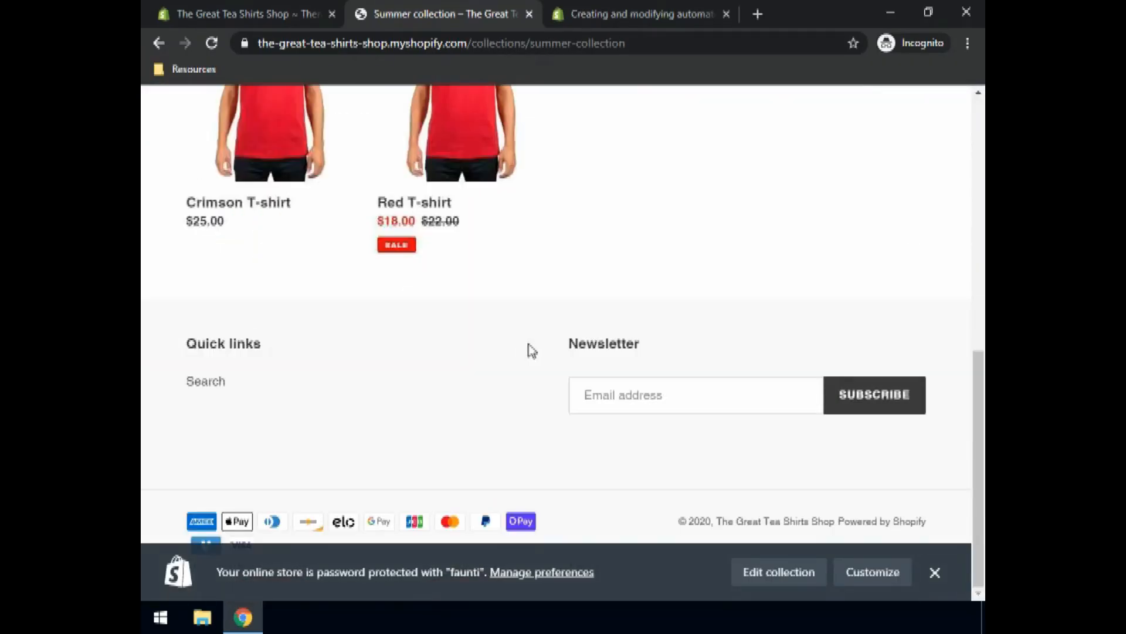
pyautogui.scroll(9, 533, 343)
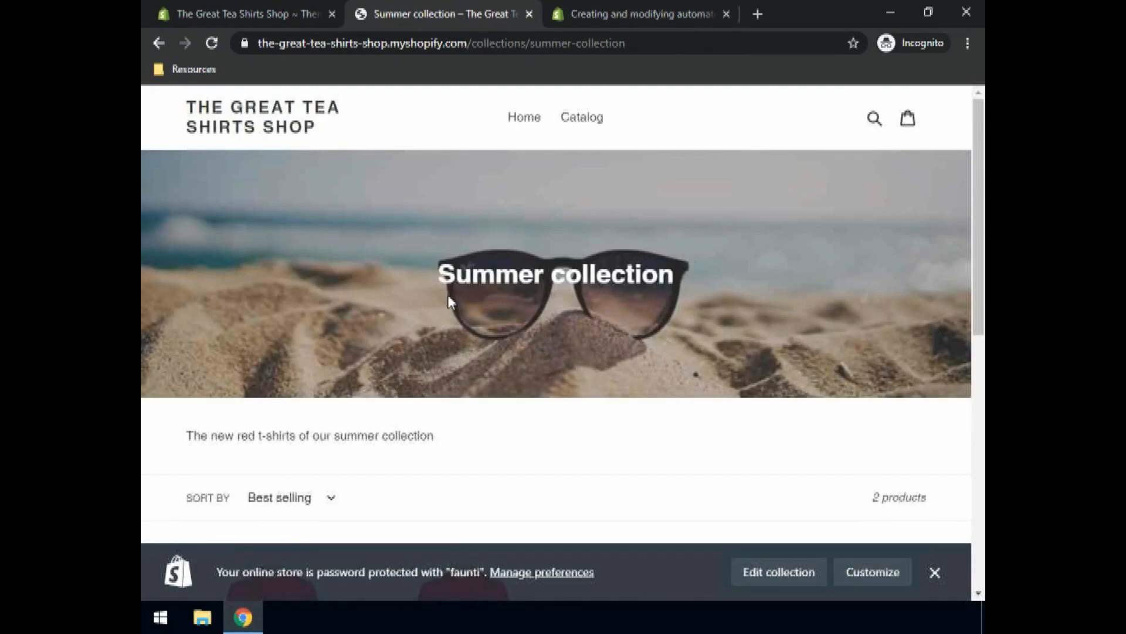
pyautogui.scroll(-3, 449, 295)
pyautogui.scroll(-3, 451, 303)
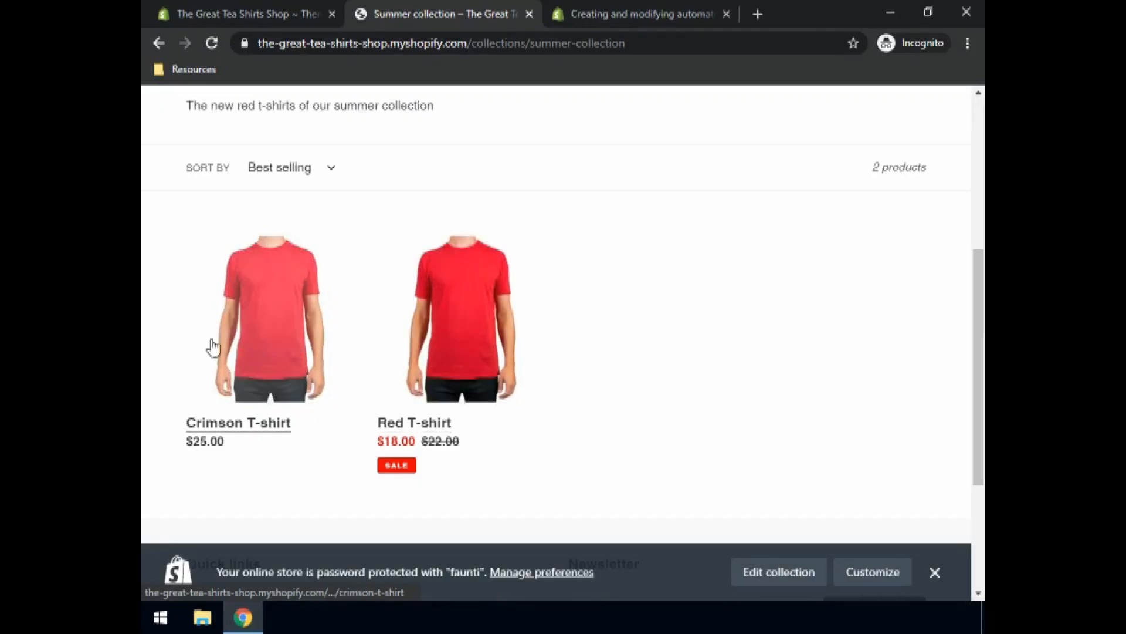
pyautogui.scroll(6, 621, 361)
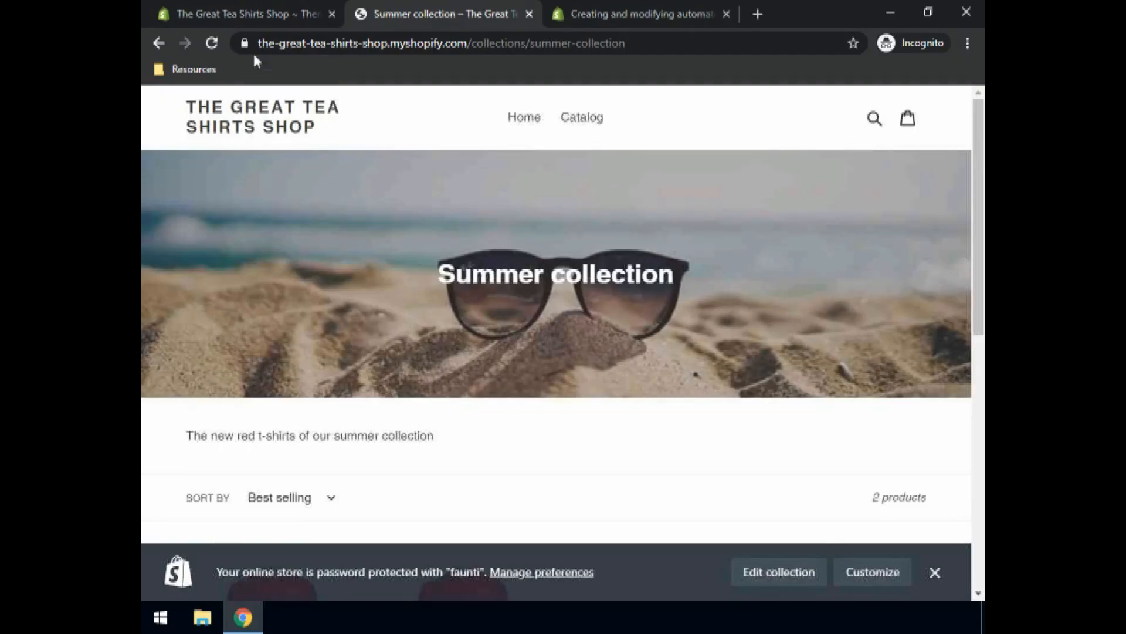
# Step: In the admin's All products list, select the Azure, Blue, Crimson and Red T-shirts
pyautogui.click(247, 18)
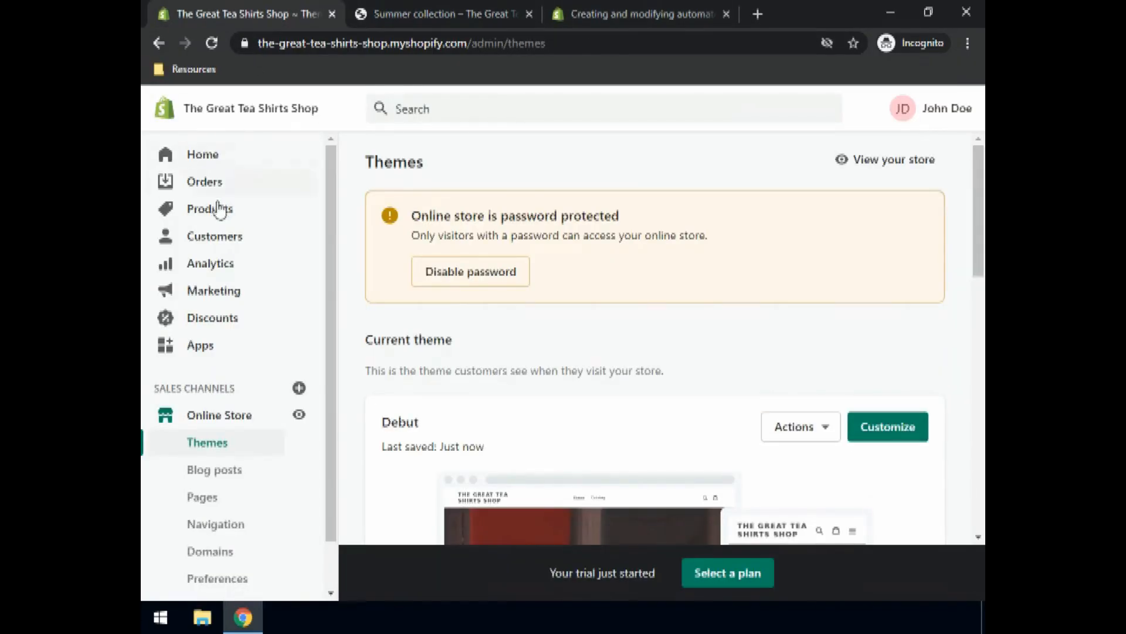
pyautogui.click(203, 212)
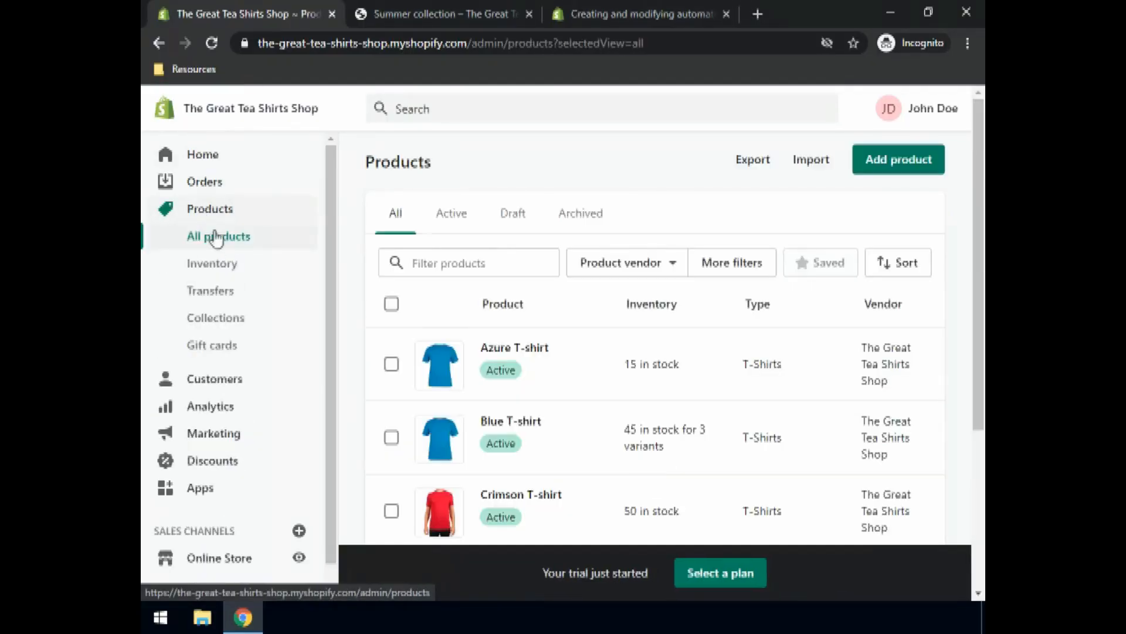
pyautogui.click(212, 322)
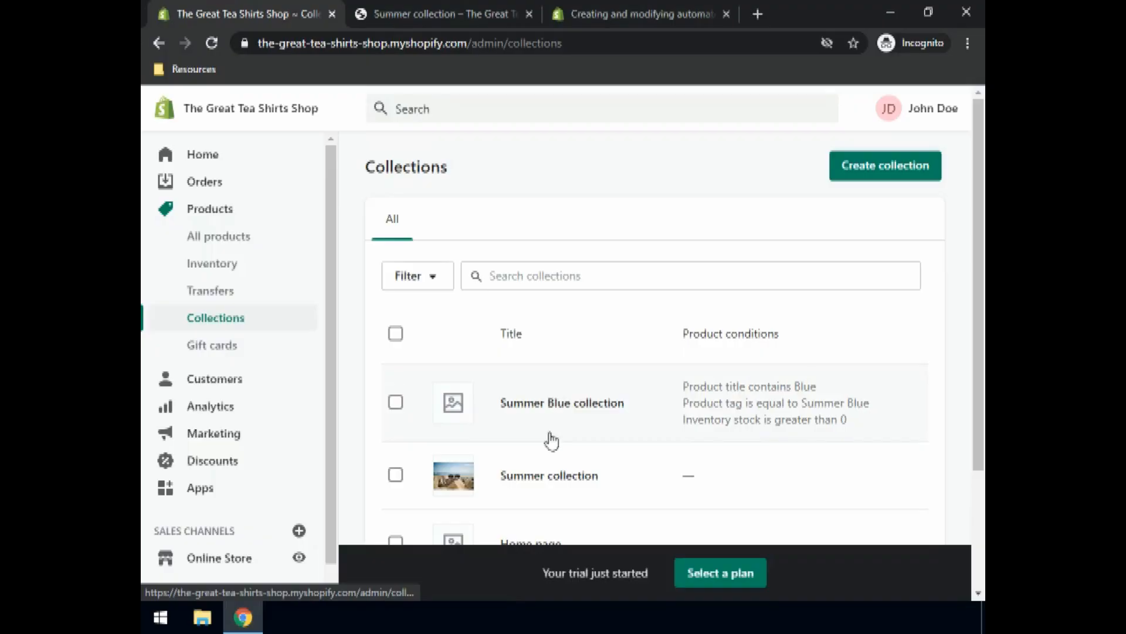
pyautogui.scroll(-3, 548, 482)
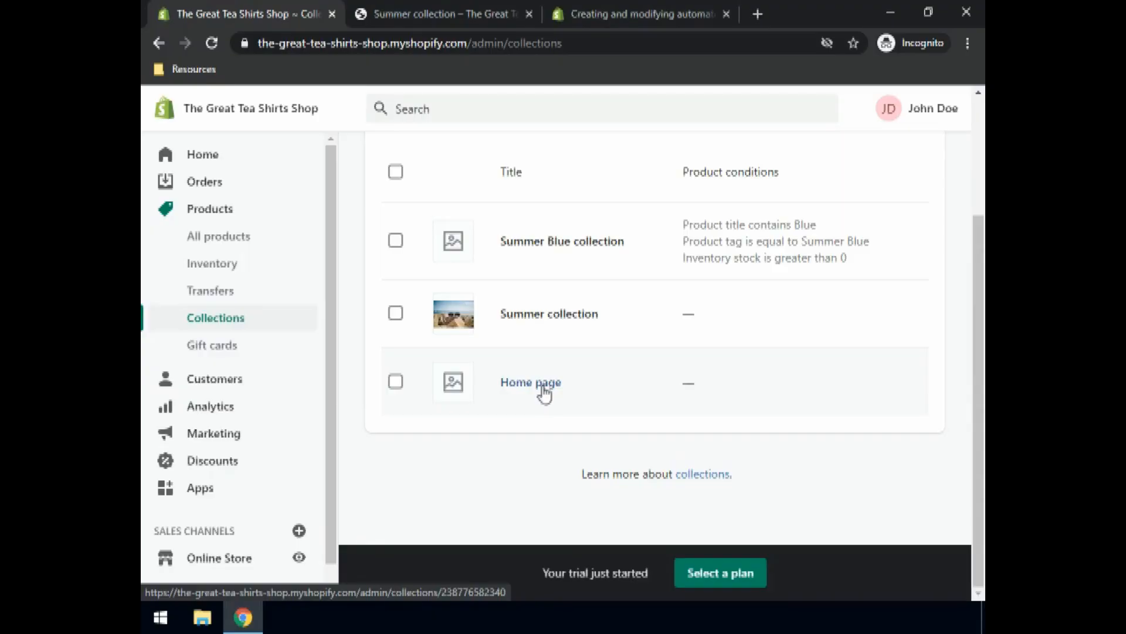
pyautogui.scroll(3, 544, 394)
pyautogui.click(215, 241)
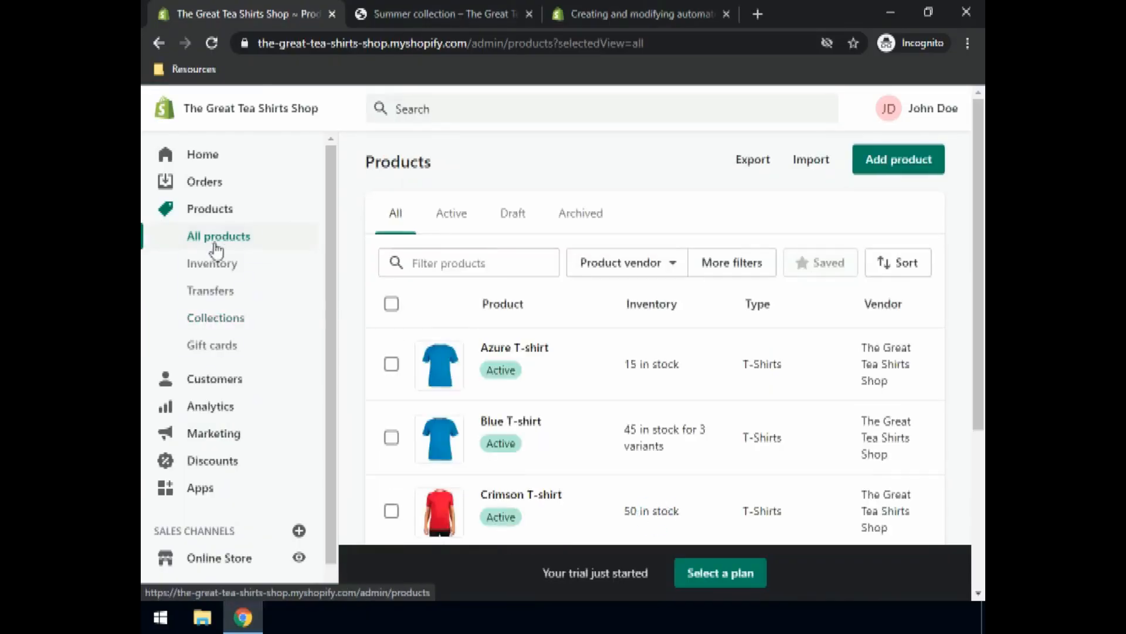
pyautogui.click(391, 365)
pyautogui.click(391, 438)
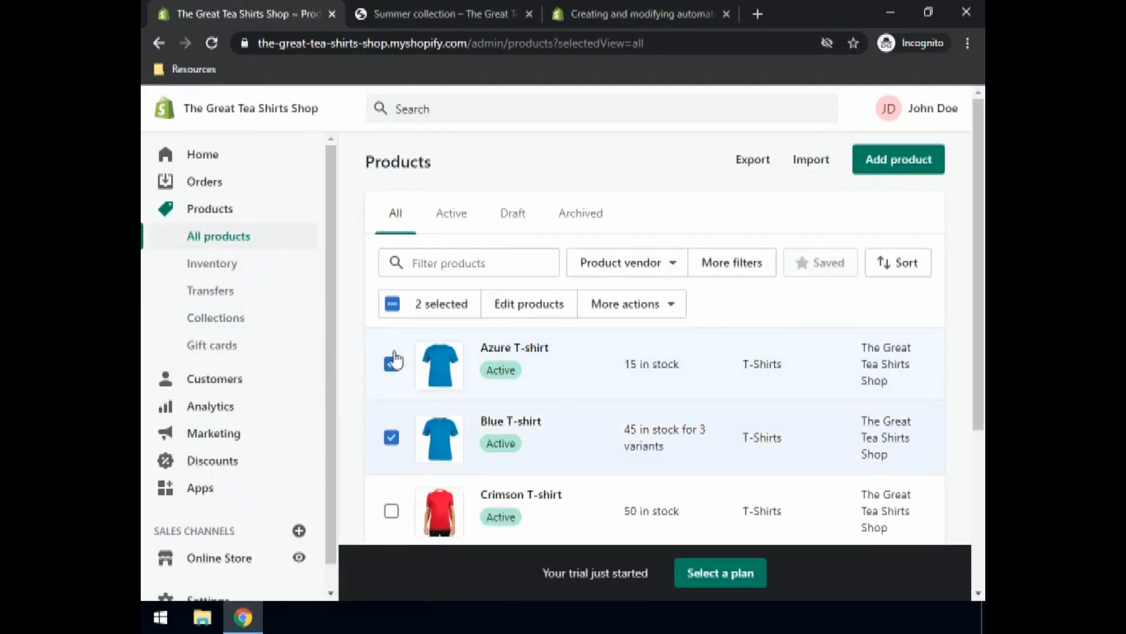
pyautogui.scroll(-3, 396, 352)
pyautogui.click(391, 346)
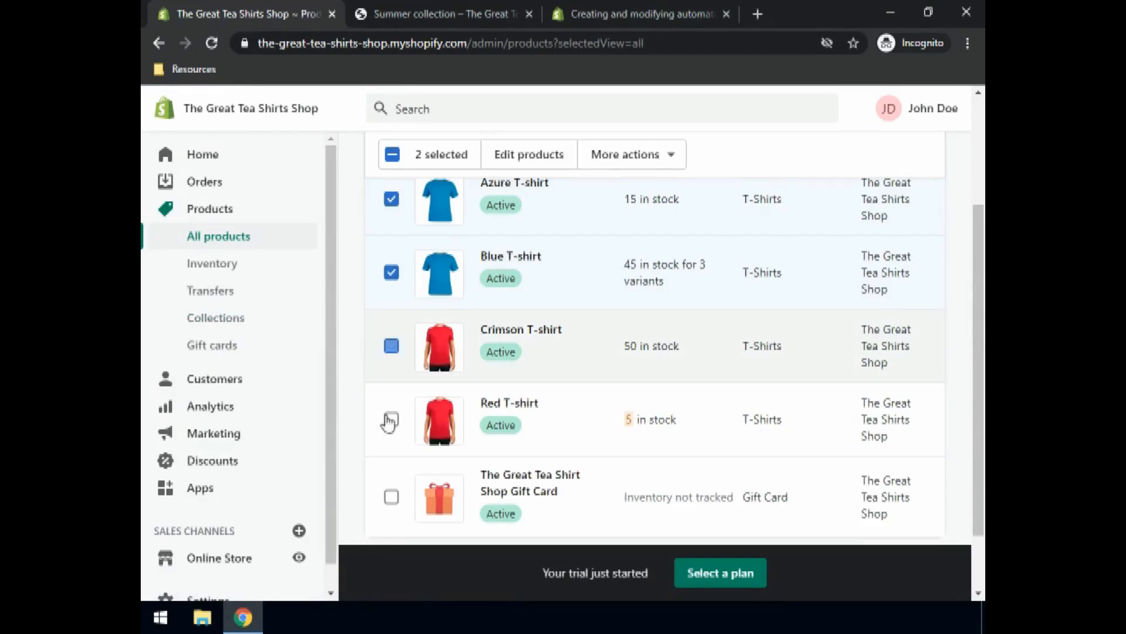
pyautogui.click(392, 421)
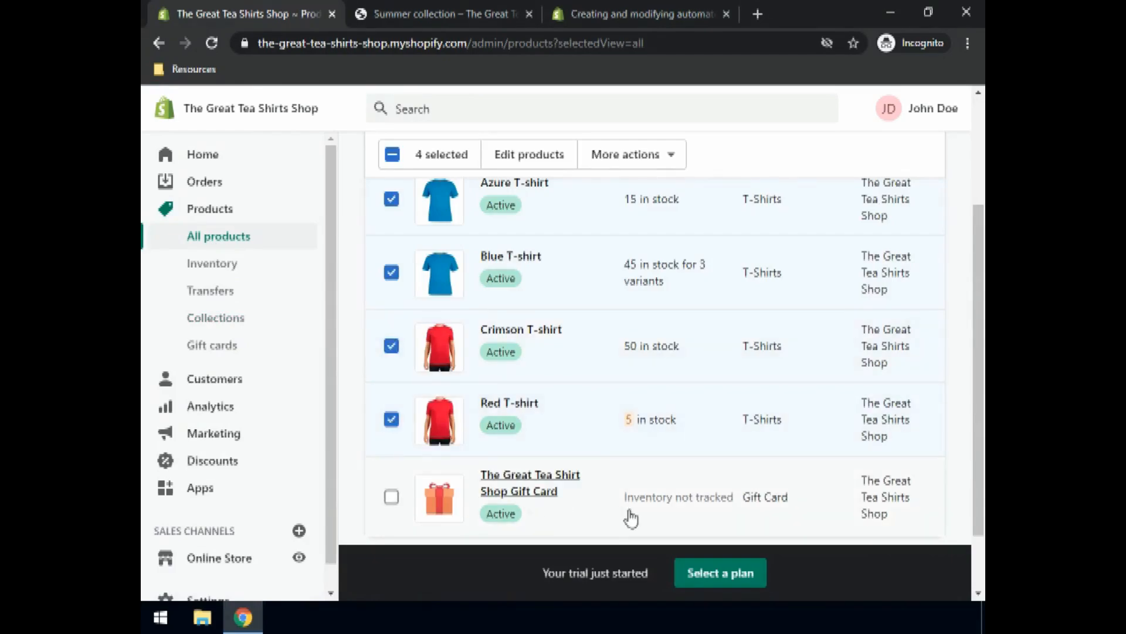
pyautogui.scroll(3, 622, 405)
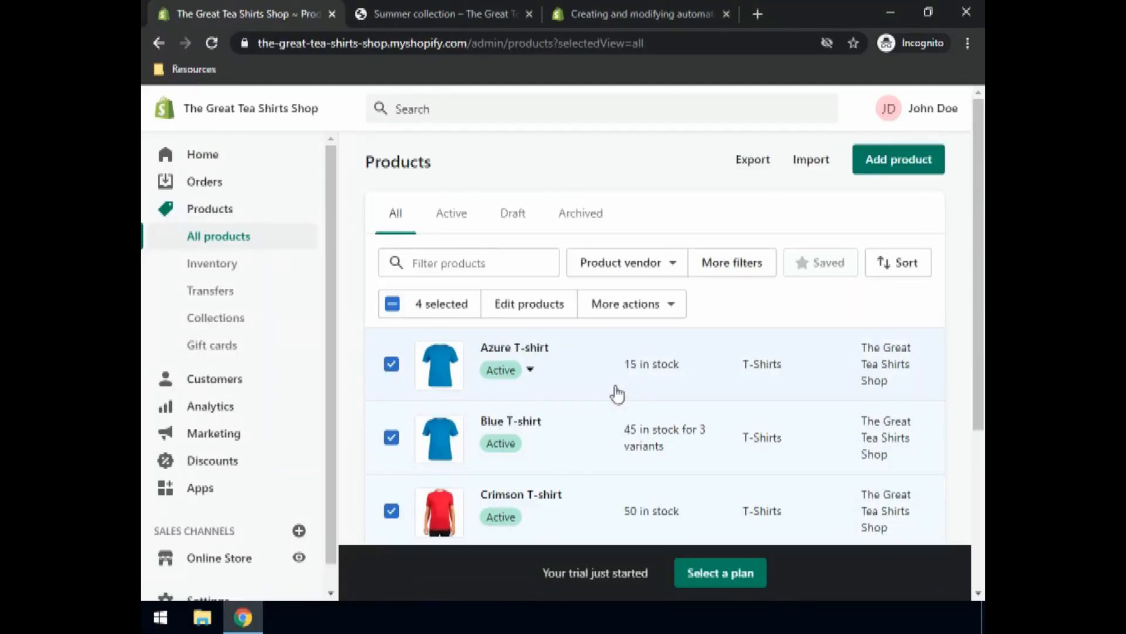
# Step: Add the four selected T-shirts to the Home page collection via More actions
pyautogui.click(626, 306)
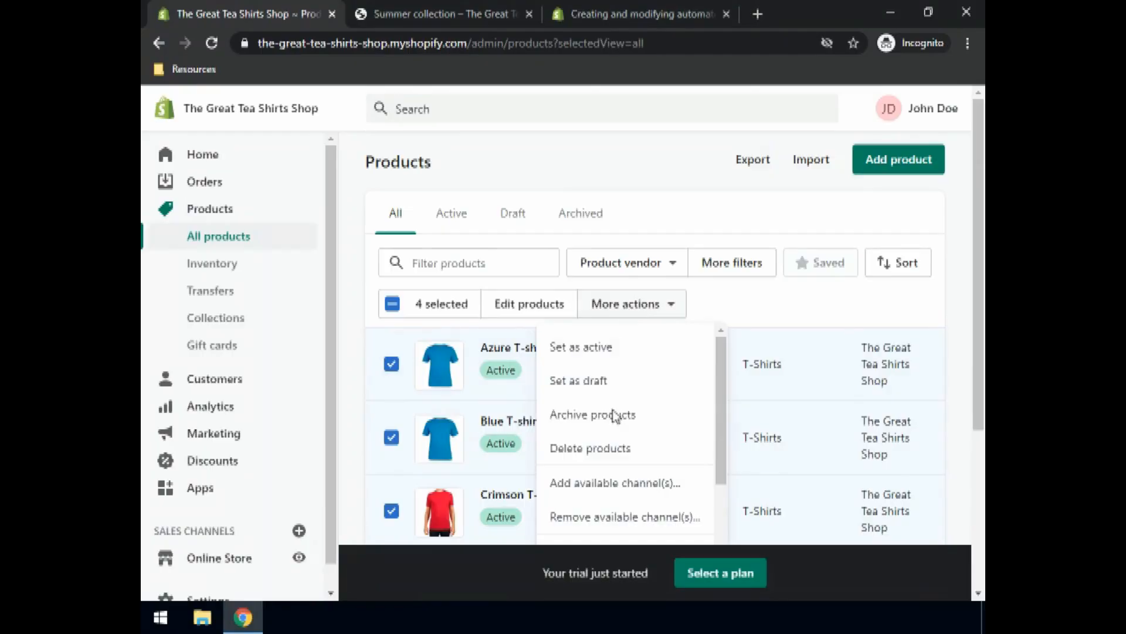
pyautogui.scroll(-2, 582, 515)
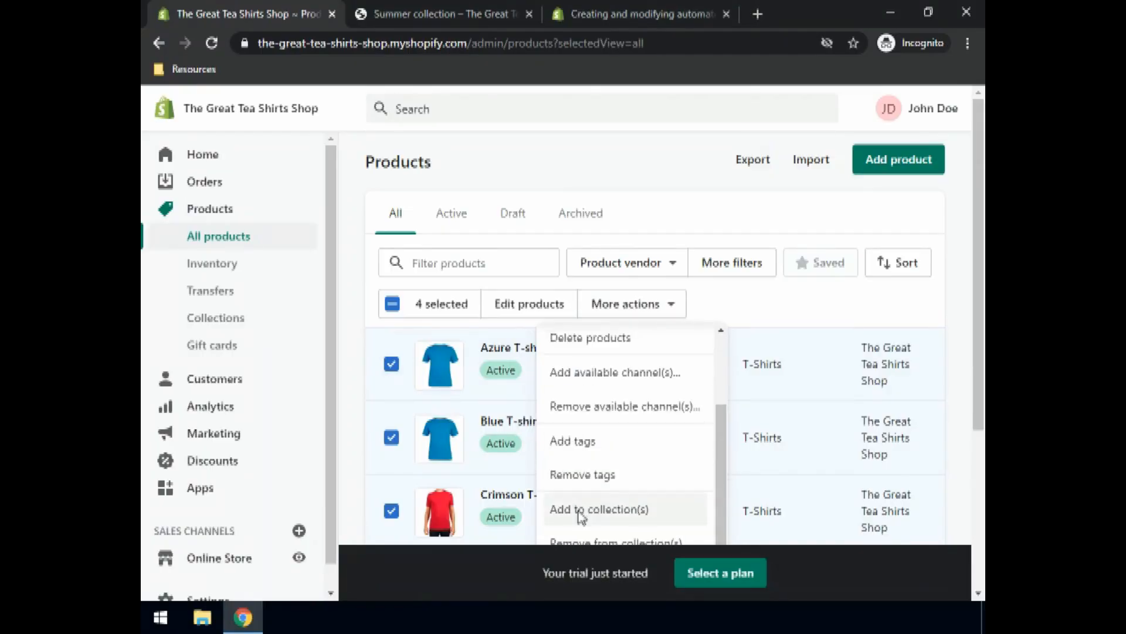
pyautogui.click(582, 510)
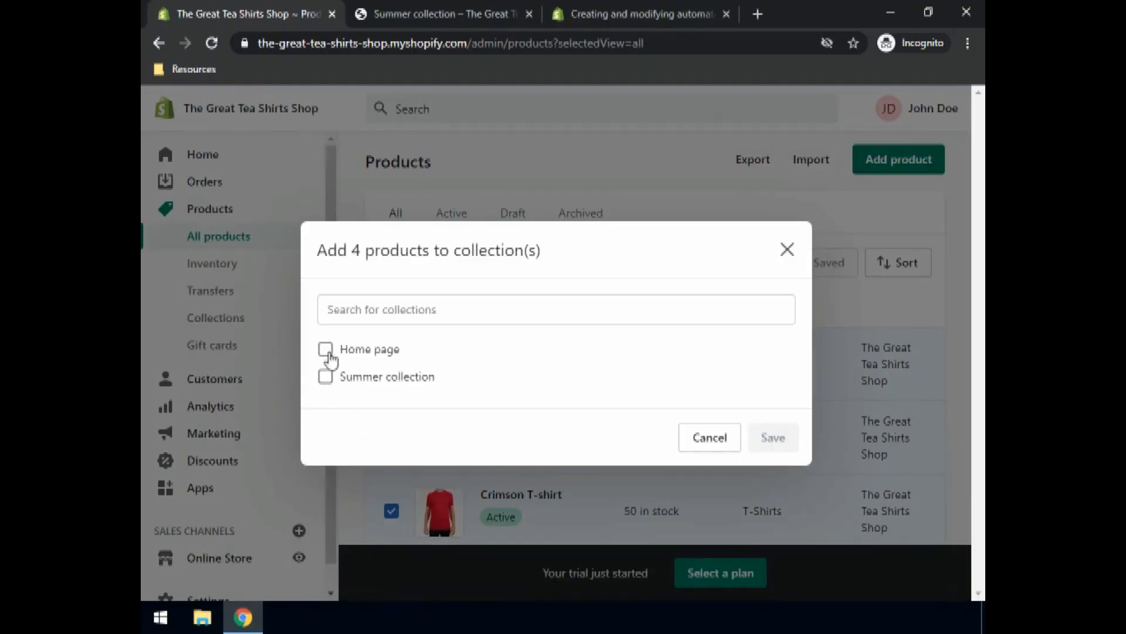
pyautogui.click(326, 350)
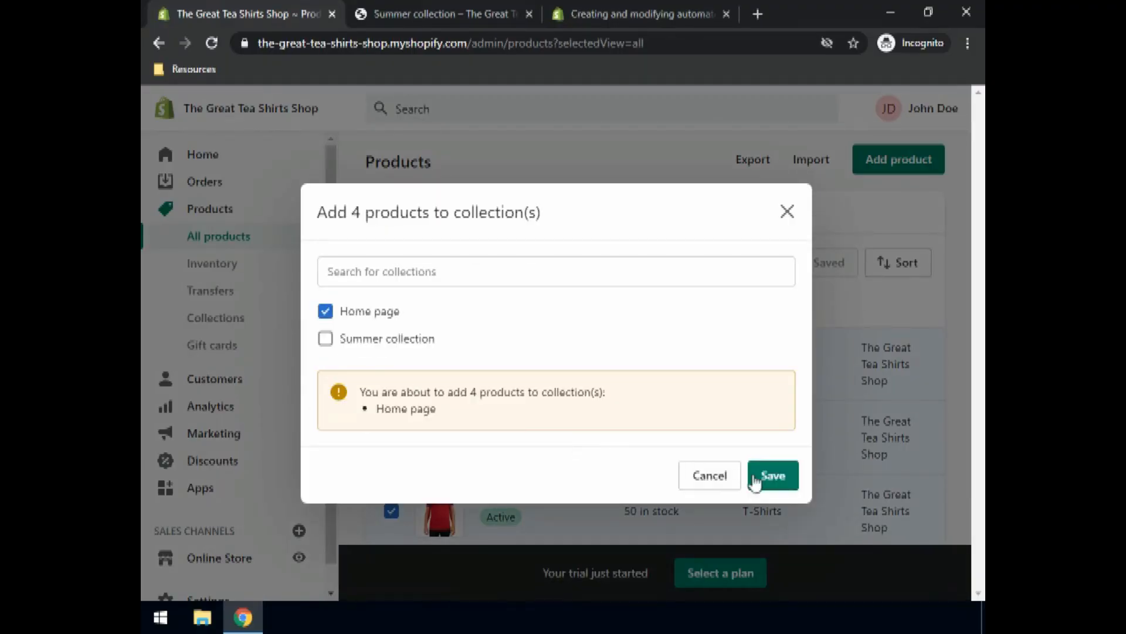
pyautogui.click(773, 476)
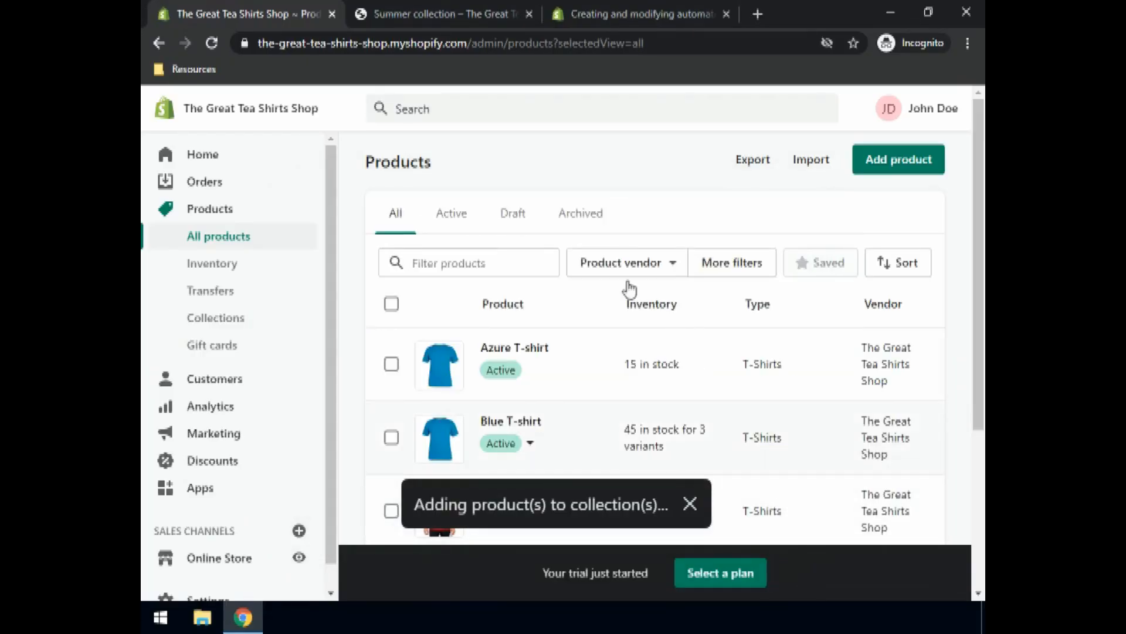
# Step: On the storefront home page, confirm Featured Collection lists Crimson, Red, Azure and Blue T-shirts
pyautogui.click(417, 15)
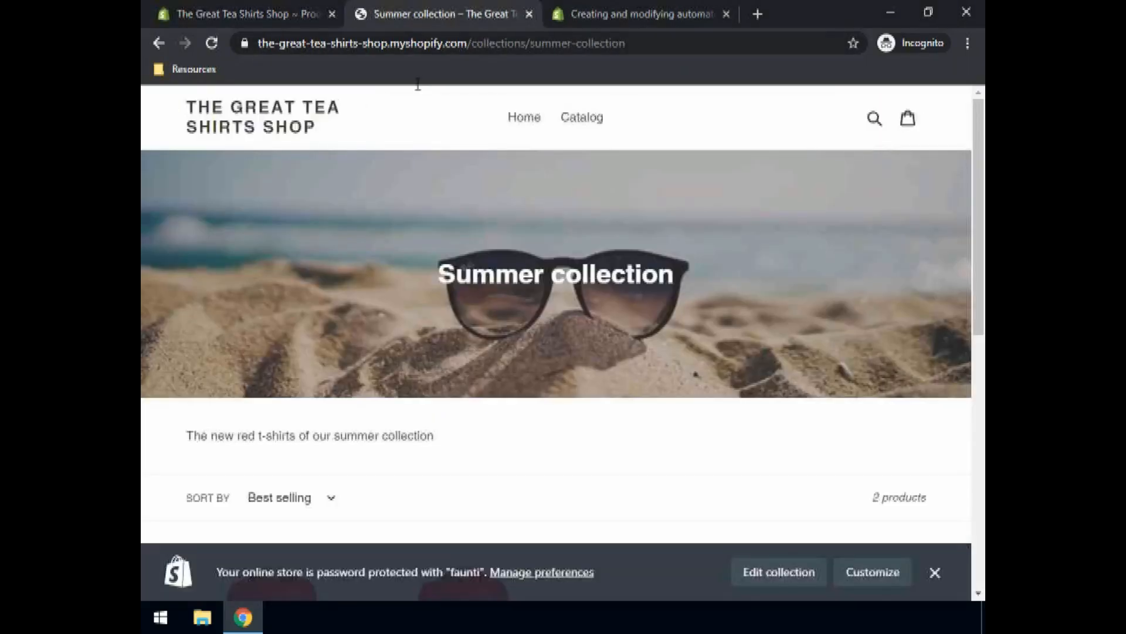
pyautogui.click(525, 128)
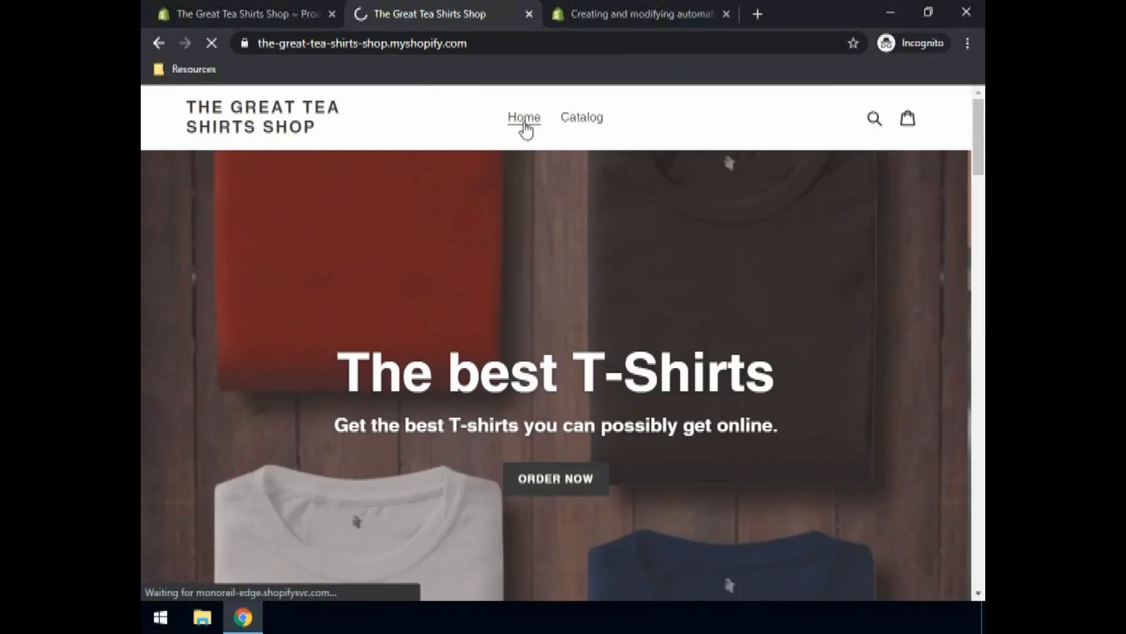
pyautogui.scroll(-3, 303, 358)
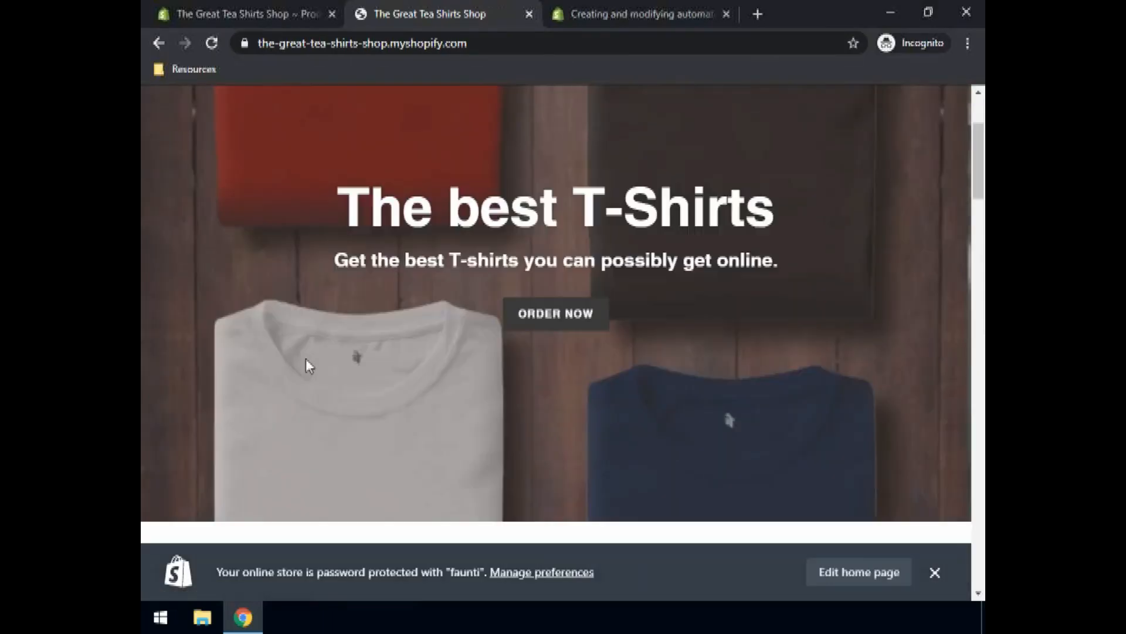
pyautogui.scroll(-10, 306, 359)
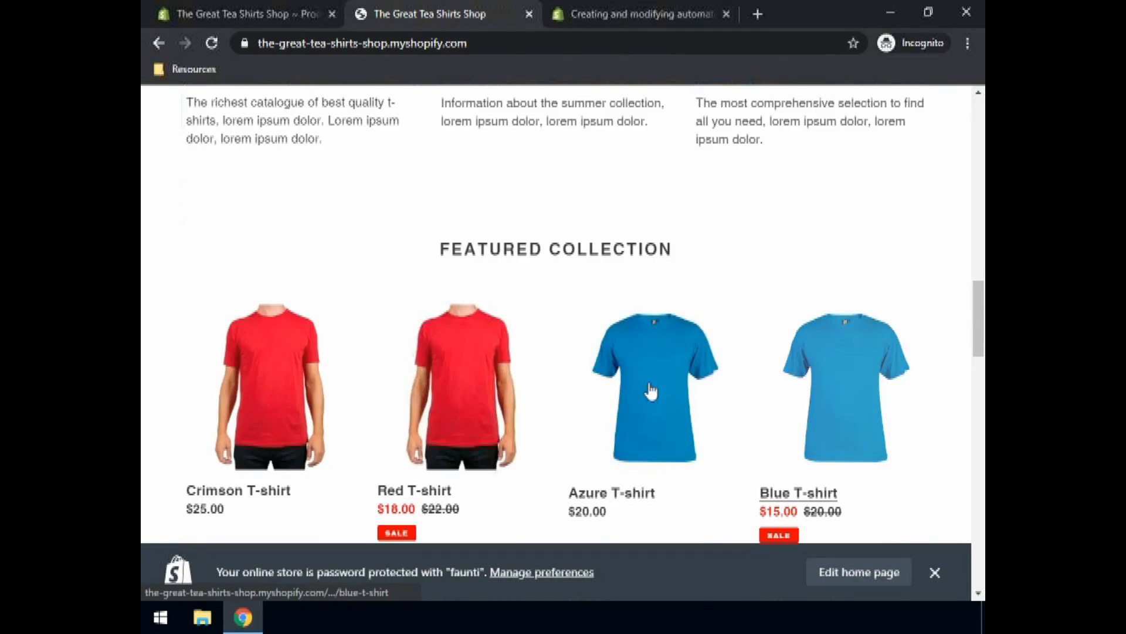
pyautogui.scroll(-4, 264, 382)
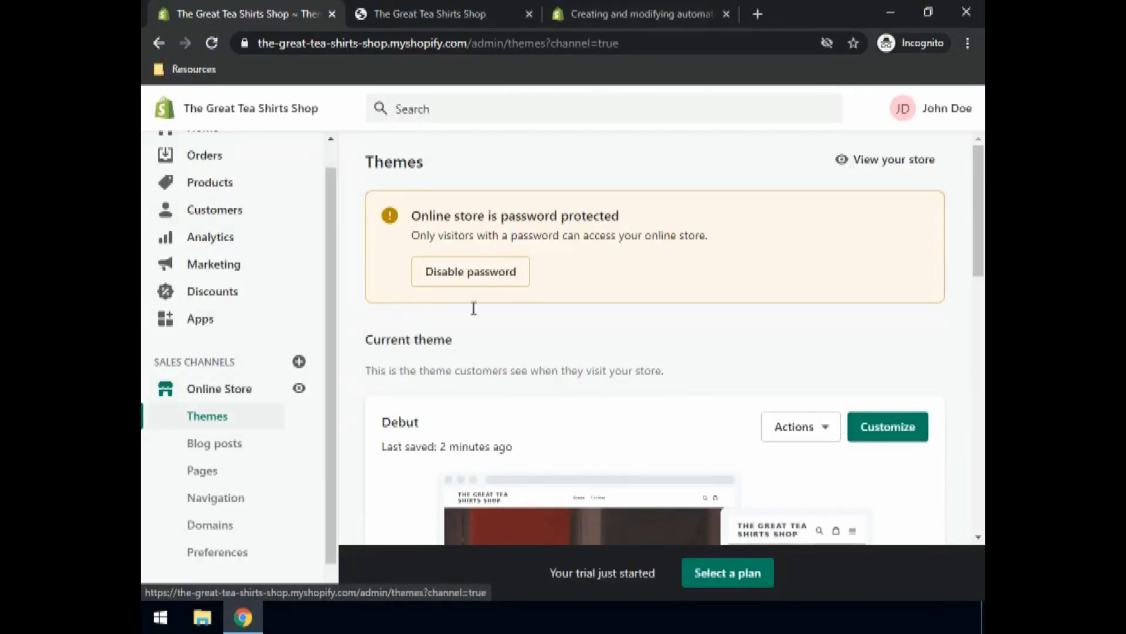
# Step: From Disable password, review the Preferences page's Password protection and reCAPTCHA spam protection settings
pyautogui.click(468, 274)
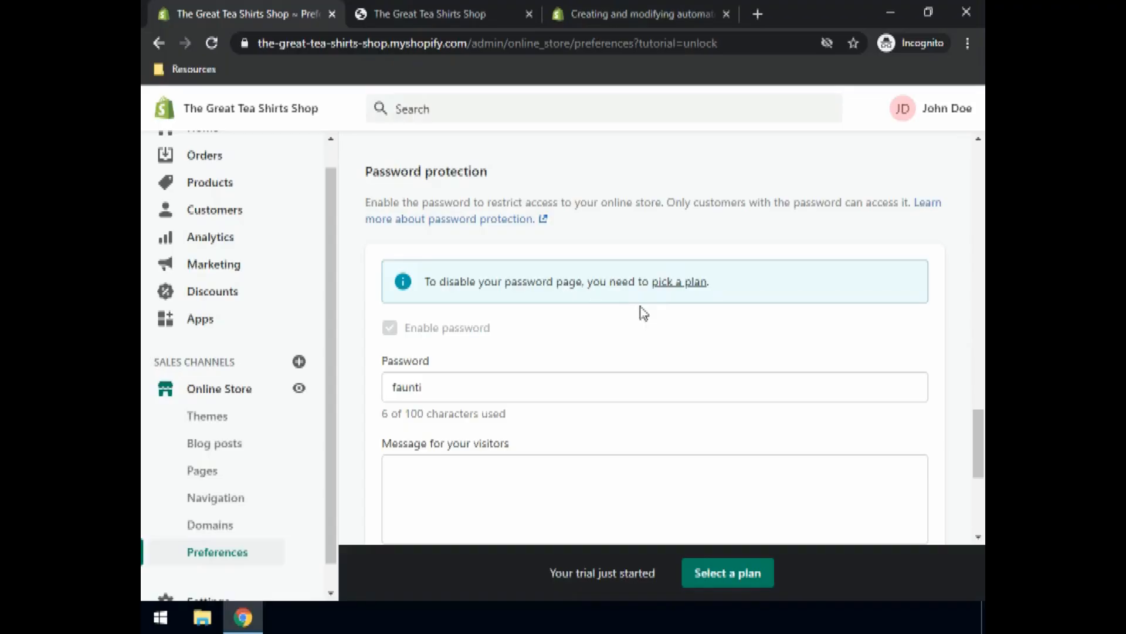
pyautogui.scroll(-3, 628, 300)
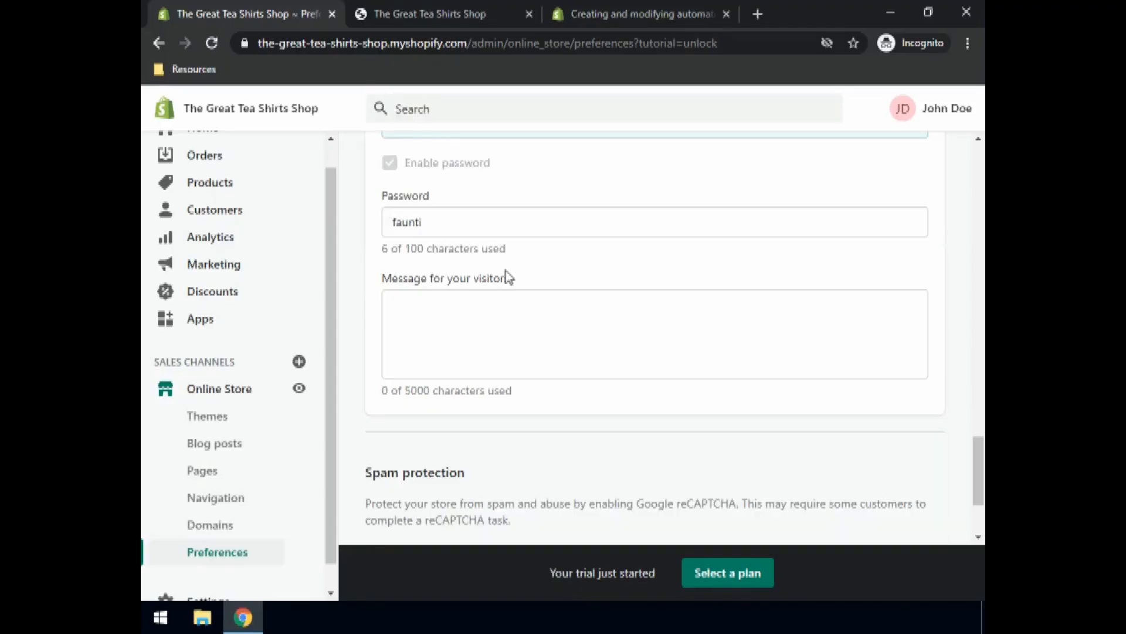
pyautogui.scroll(8, 511, 209)
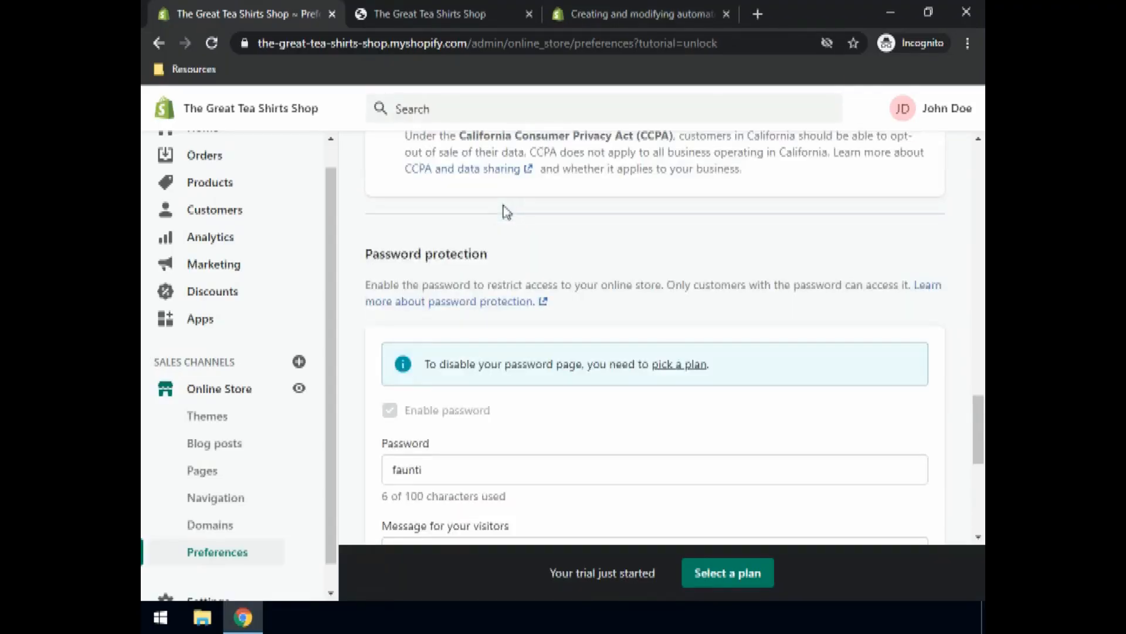
pyautogui.scroll(3, 524, 239)
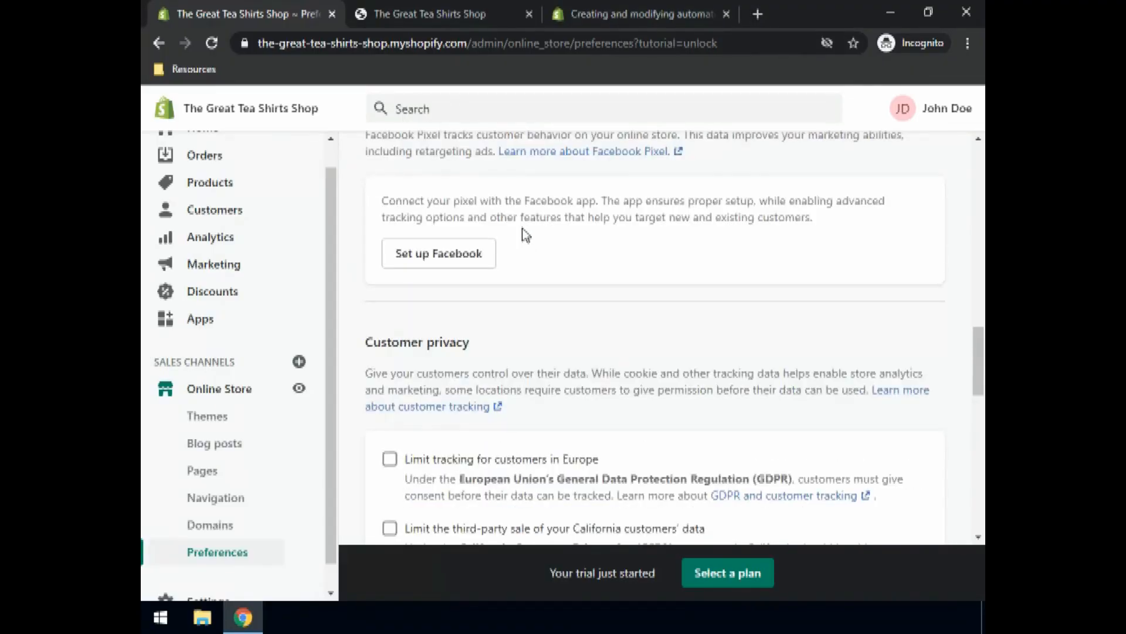
pyautogui.scroll(-4, 531, 262)
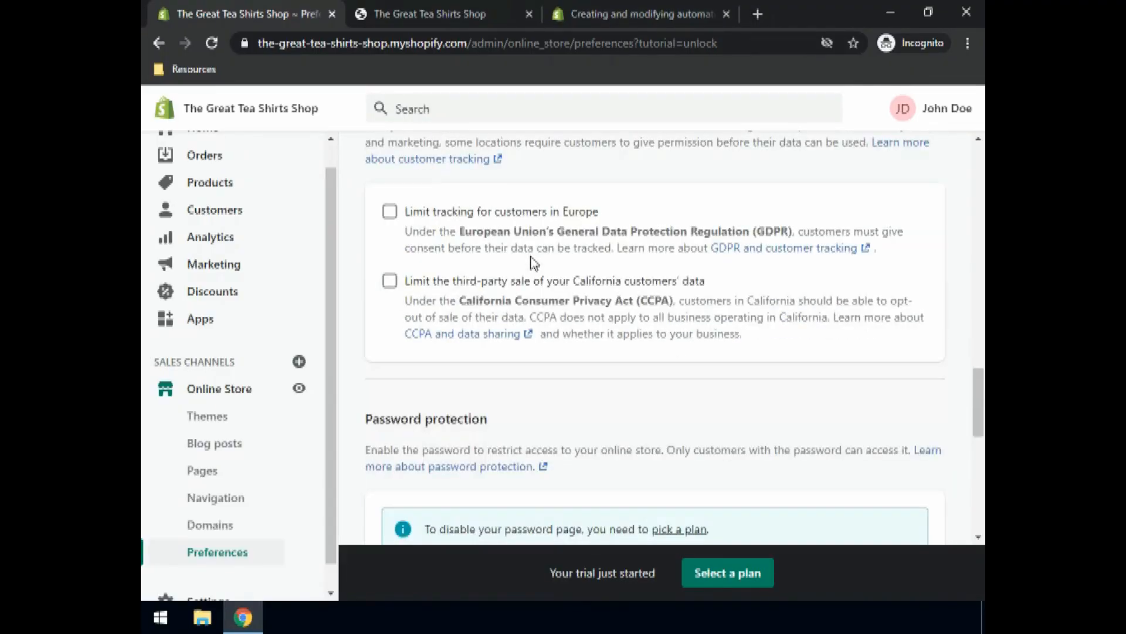
pyautogui.scroll(-8, 534, 251)
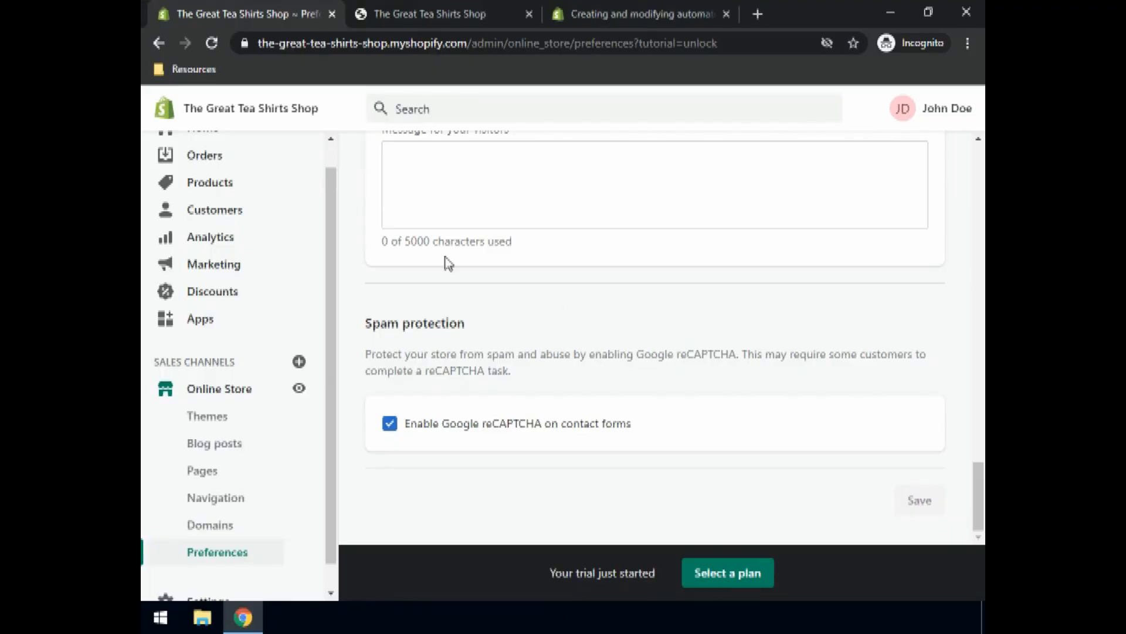
pyautogui.moveTo(326, 203); pyautogui.dragTo(331, 158)
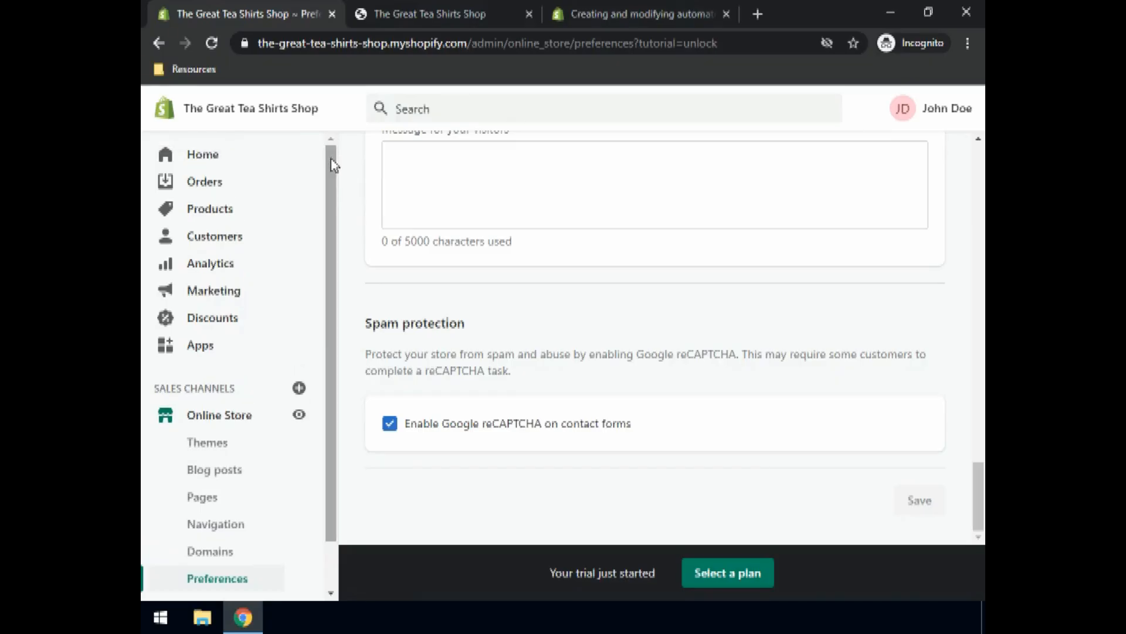
# Step: View the Orders page, which stays empty until a plan is selected
pyautogui.click(218, 188)
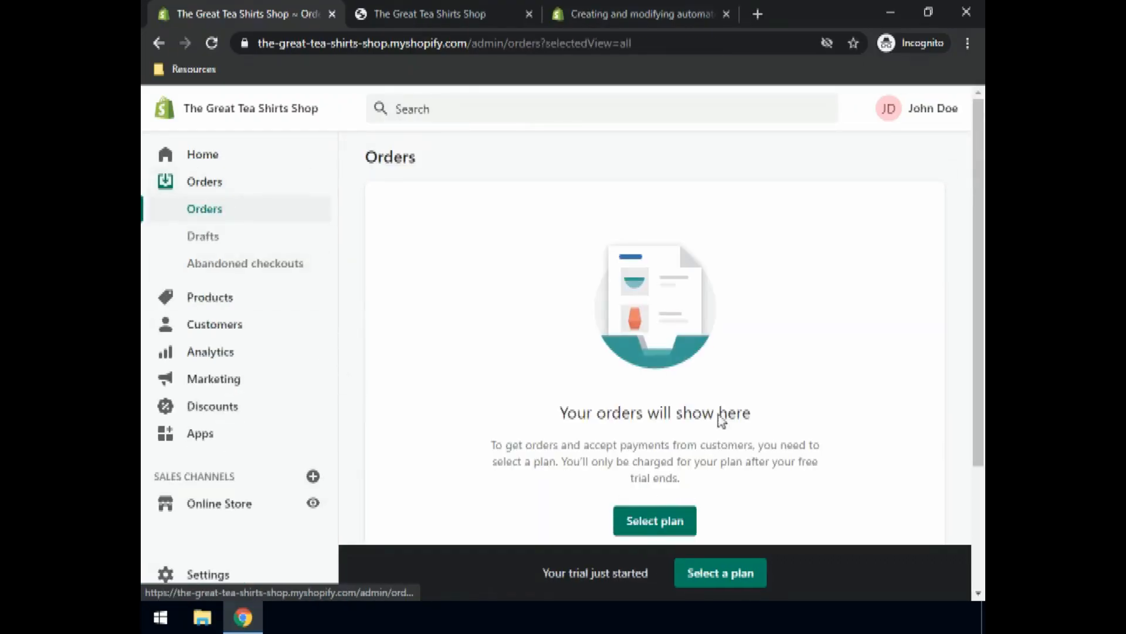
pyautogui.scroll(-1, 667, 342)
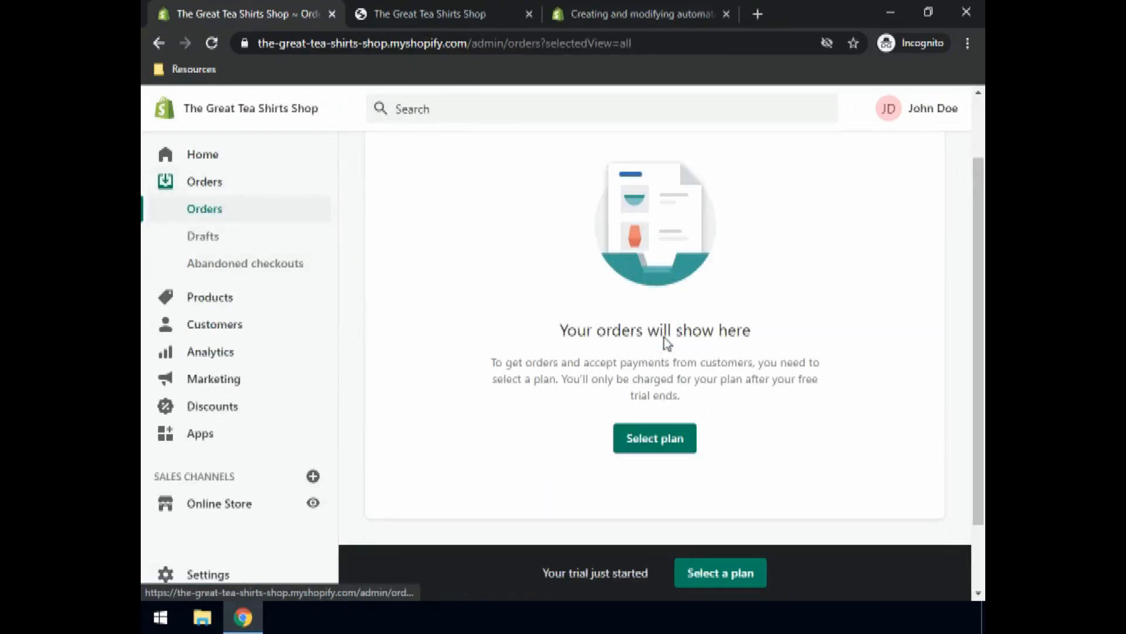
pyautogui.scroll(1, 668, 342)
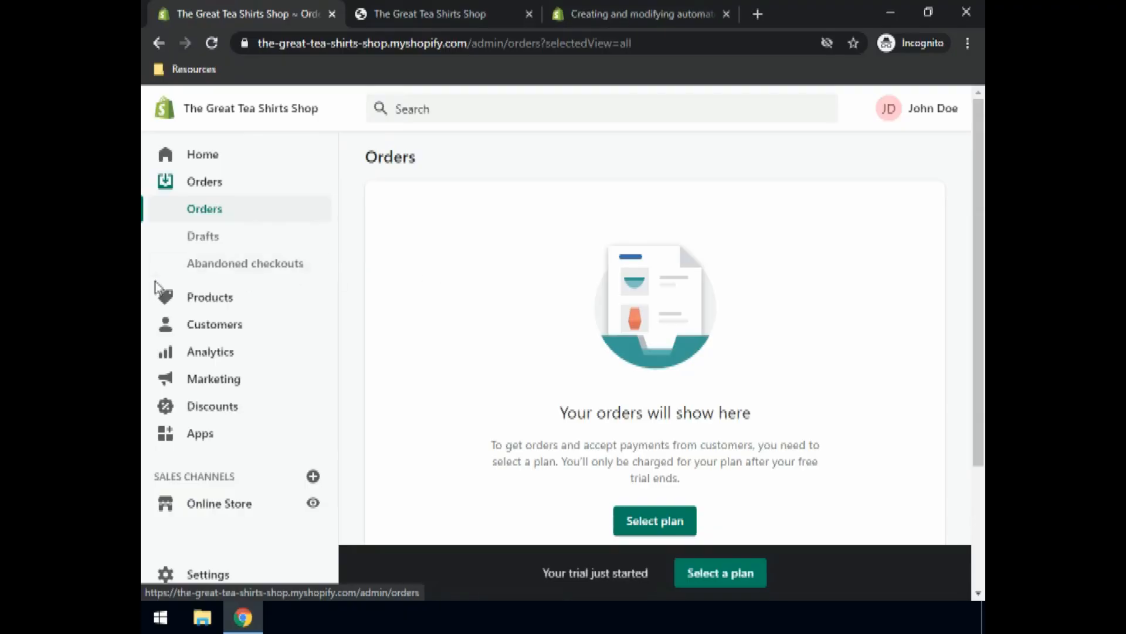
# Step: Open the draft orders list and start a new blank draft order
pyautogui.click(210, 243)
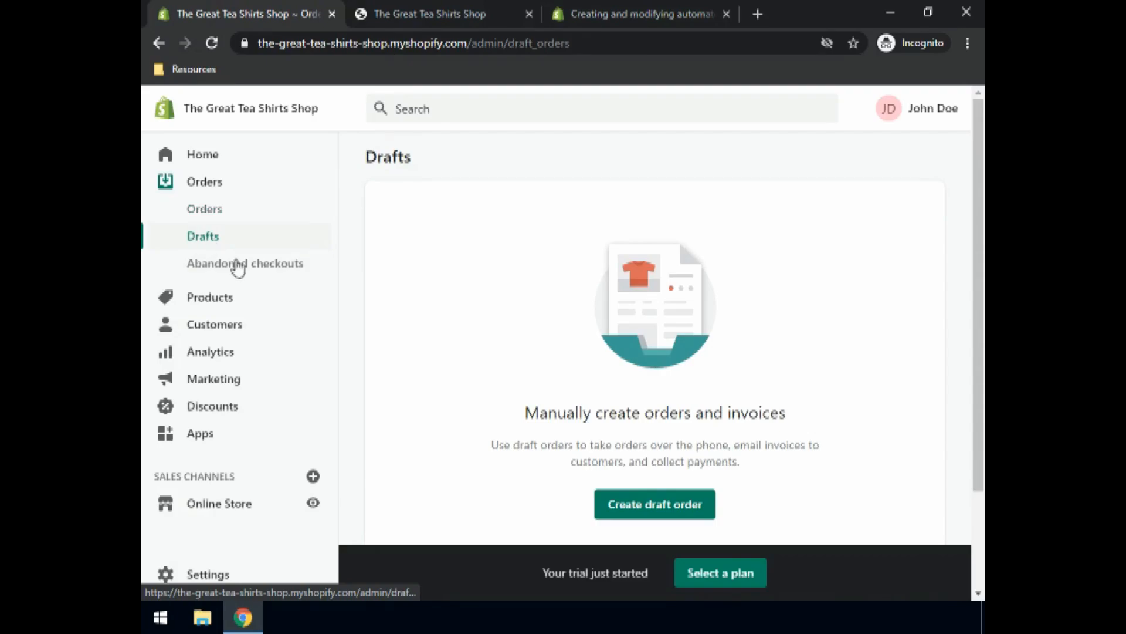
pyautogui.click(661, 513)
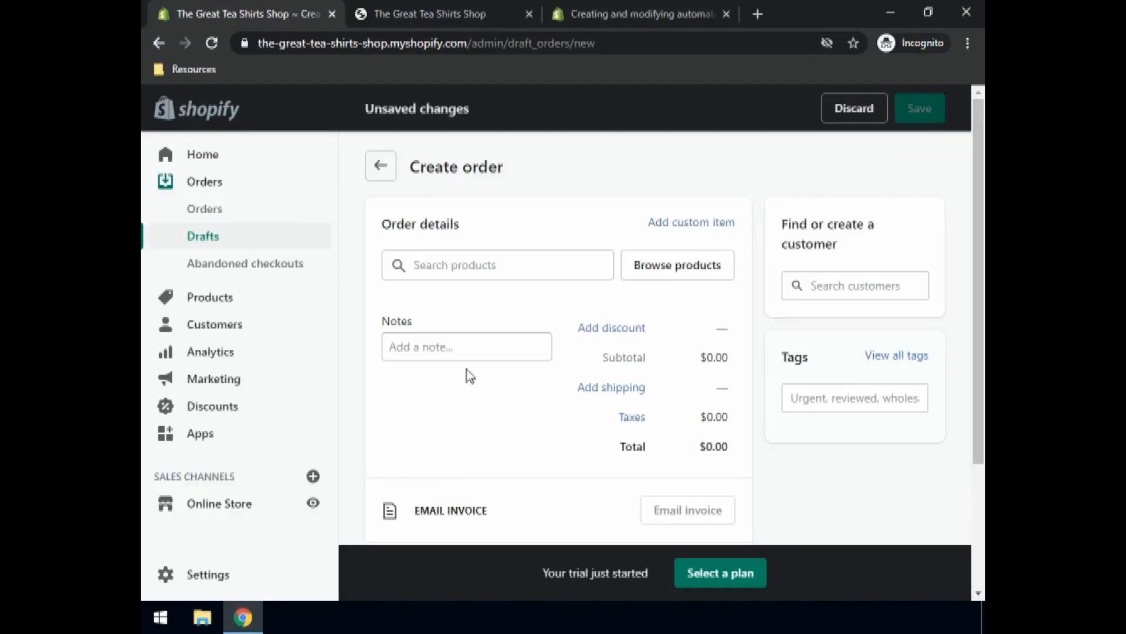
# Step: Search 'Blue' and add the Medium and Large Blue T-shirt variants to the draft
pyautogui.click(440, 268)
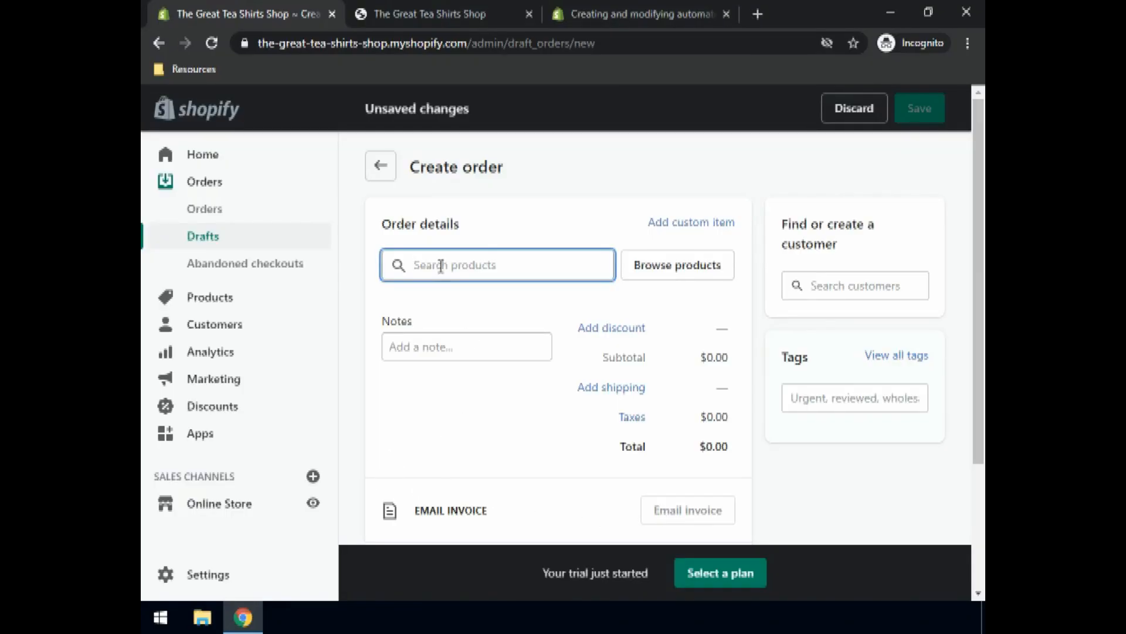
pyautogui.write('Blue')
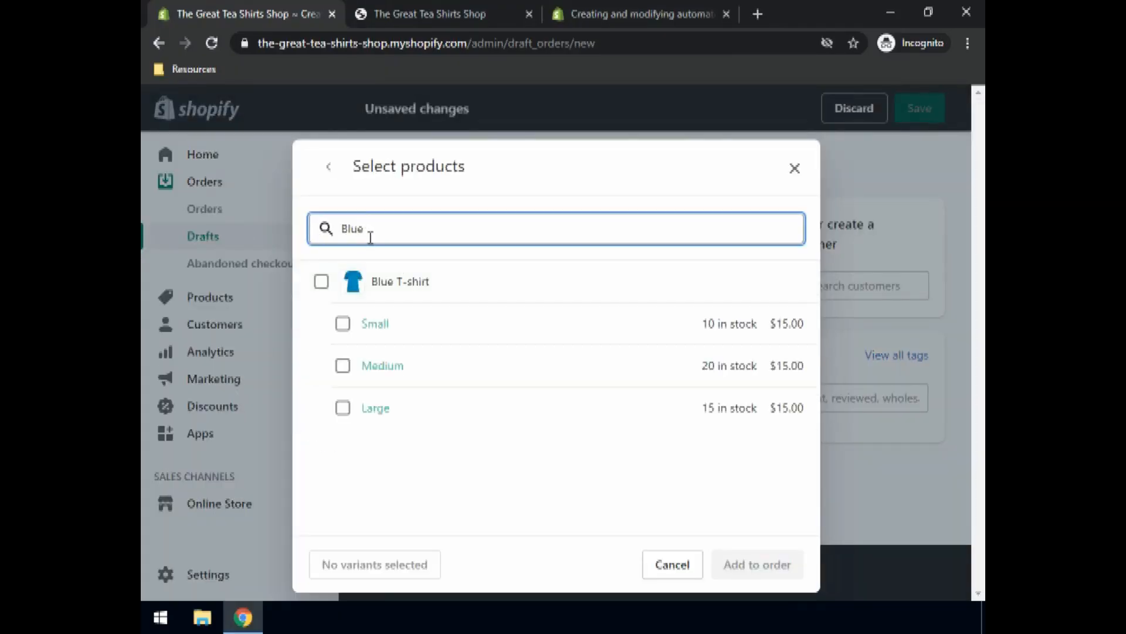
pyautogui.click(344, 367)
pyautogui.click(344, 417)
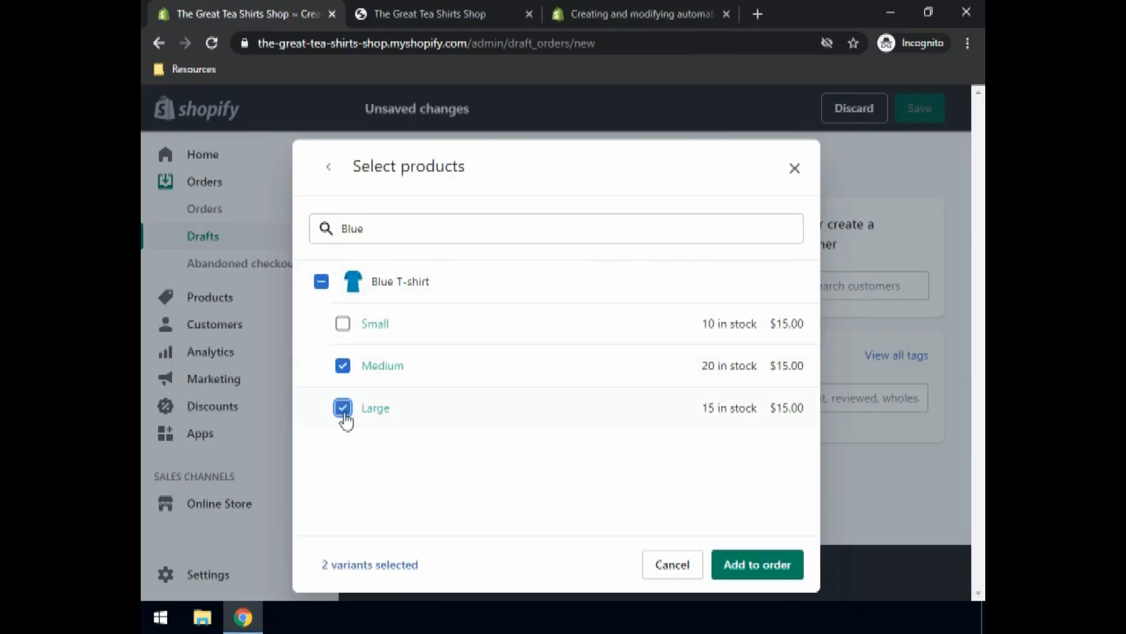
pyautogui.click(743, 572)
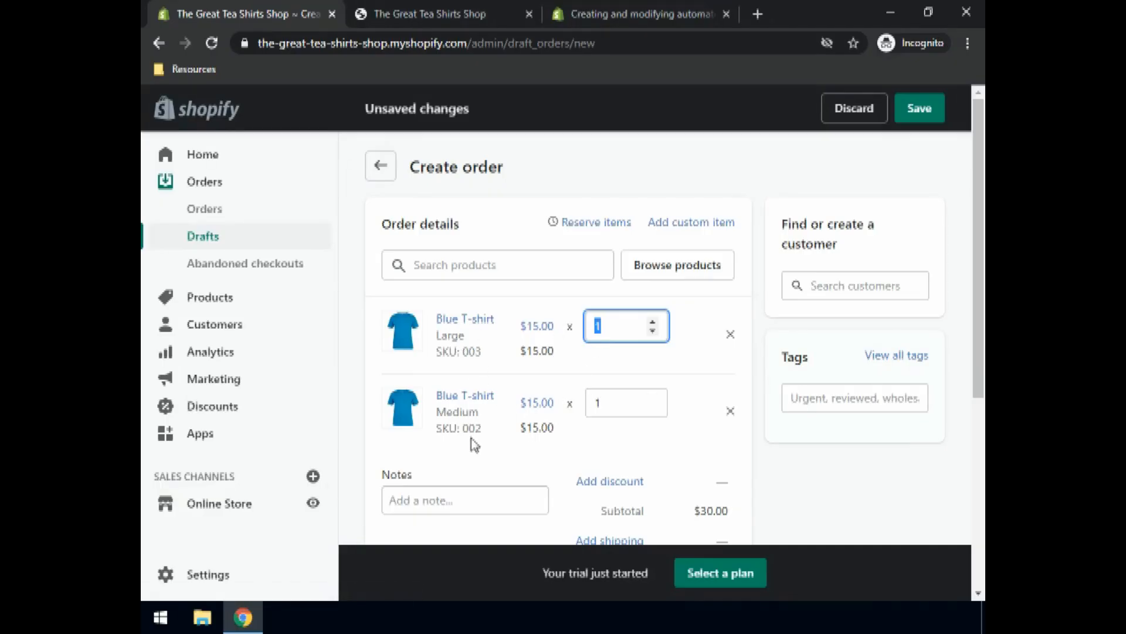
# Step: Choose to mark the $30.00 draft order as paid
pyautogui.scroll(-4, 557, 396)
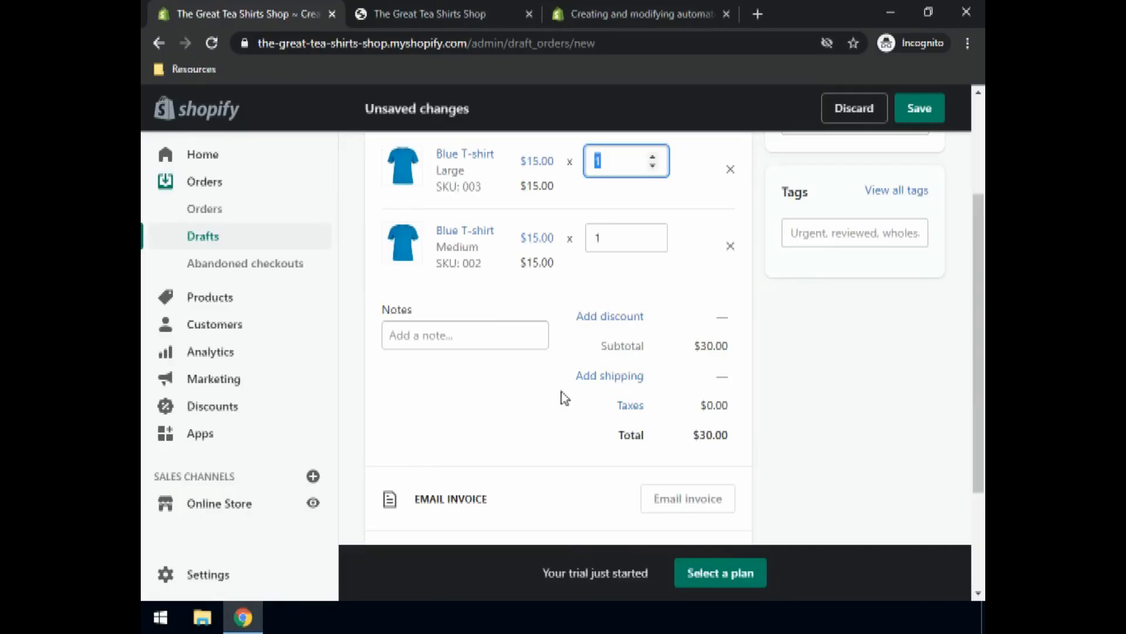
pyautogui.scroll(-2, 412, 486)
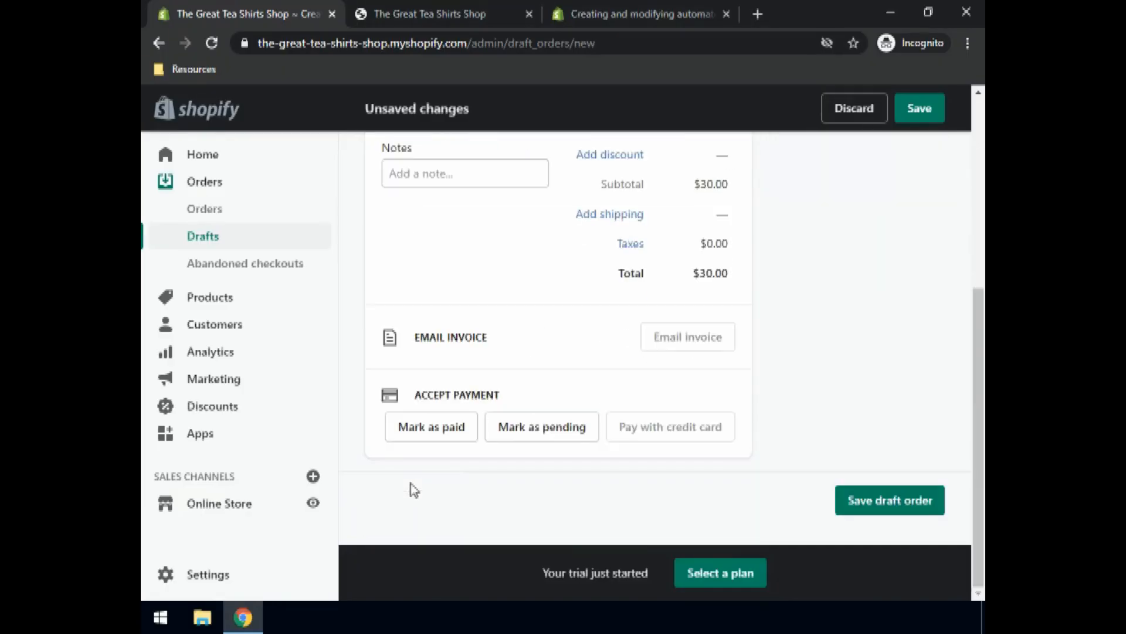
pyautogui.click(431, 428)
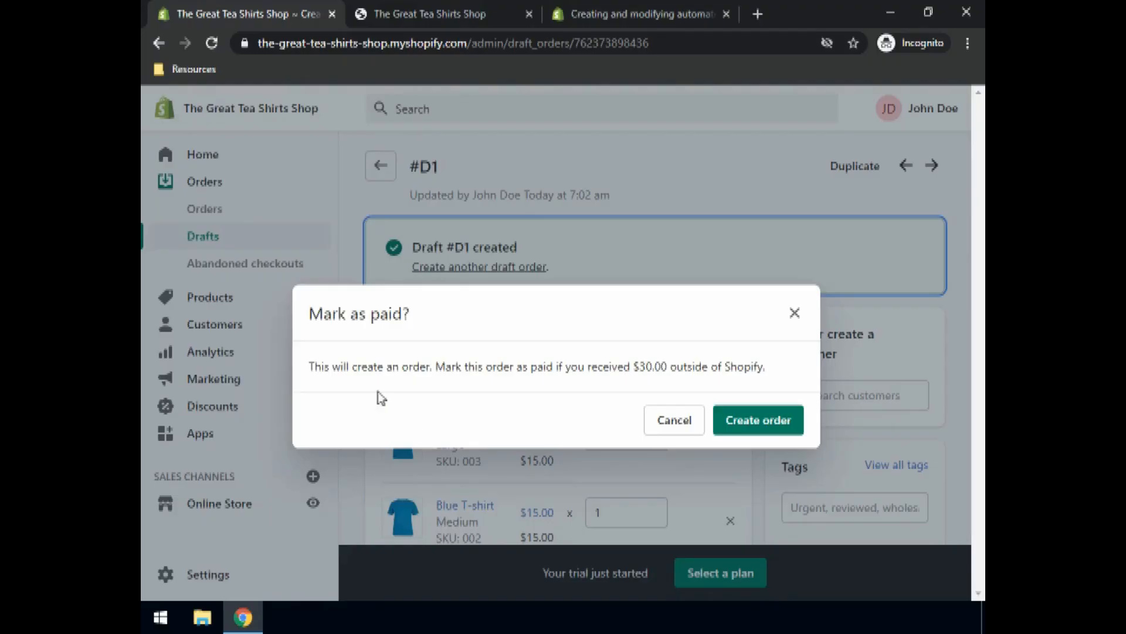
# Step: Create paid order #1001 and begin manual fulfillment of both T-shirts
pyautogui.click(762, 421)
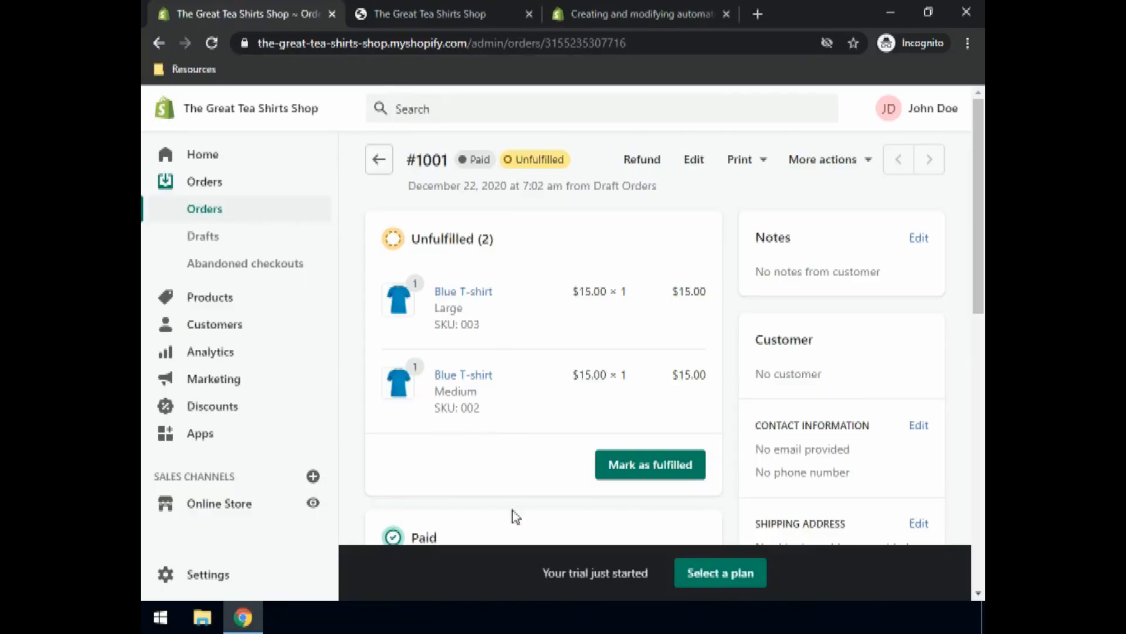
pyautogui.scroll(-2, 513, 475)
pyautogui.scroll(-2, 515, 474)
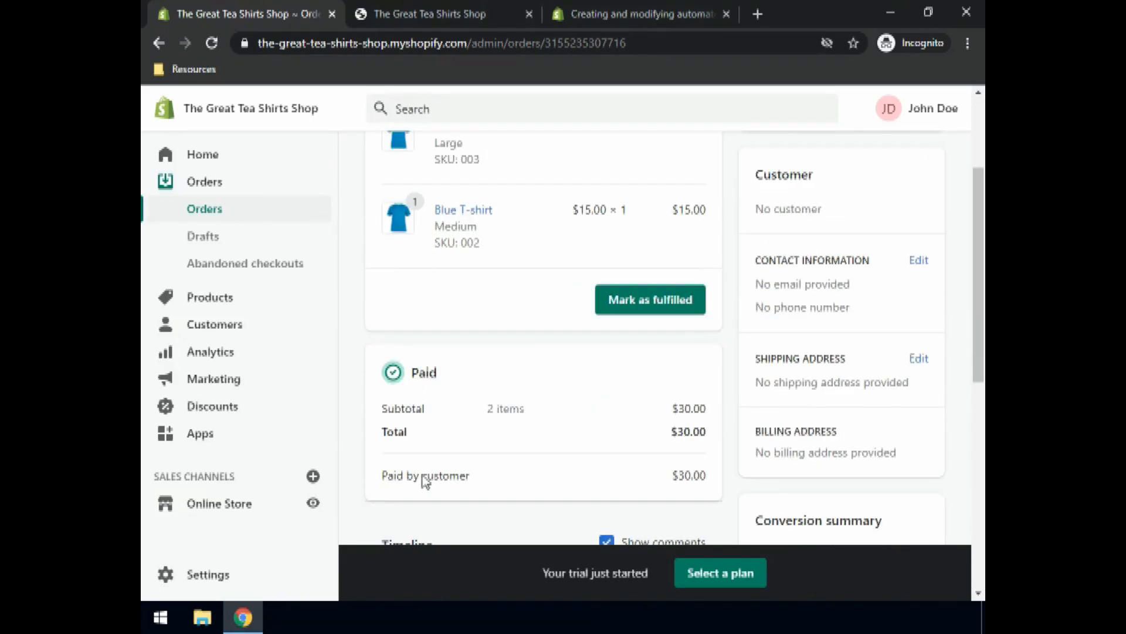
pyautogui.click(669, 312)
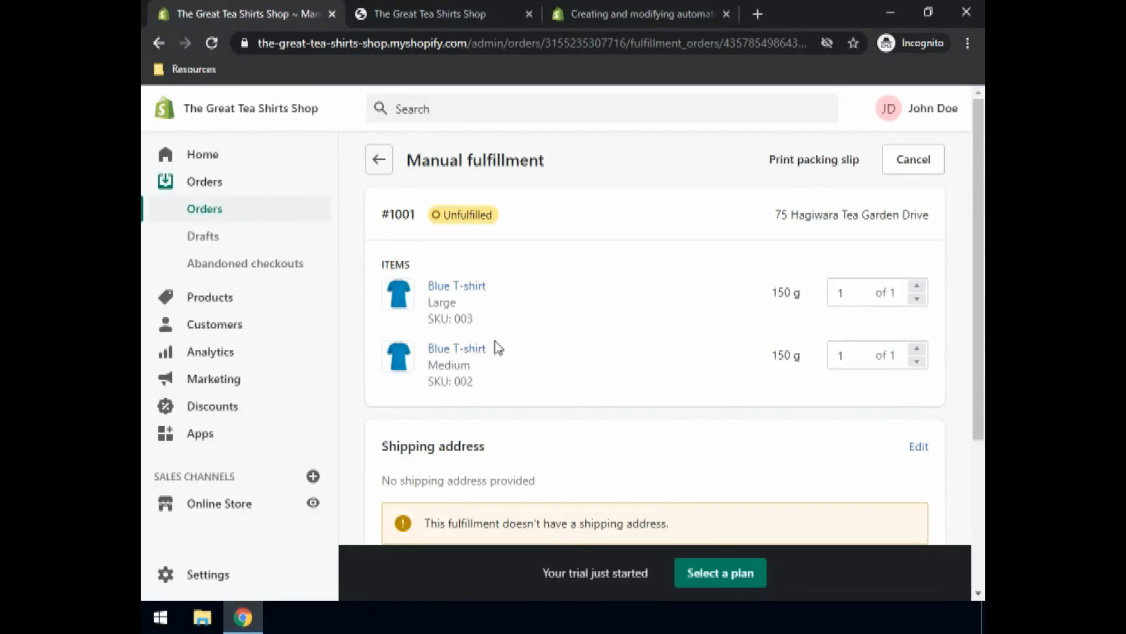
pyautogui.scroll(-4, 508, 340)
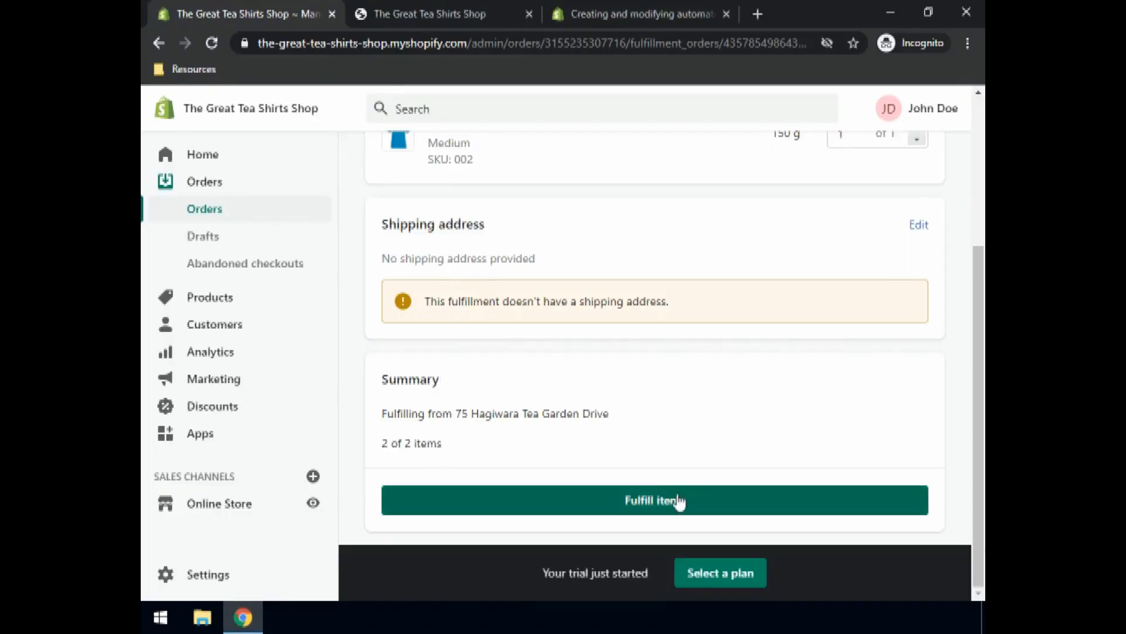
# Step: Enter a shipping address with the recipient's name, street address and phone number
pyautogui.click(916, 225)
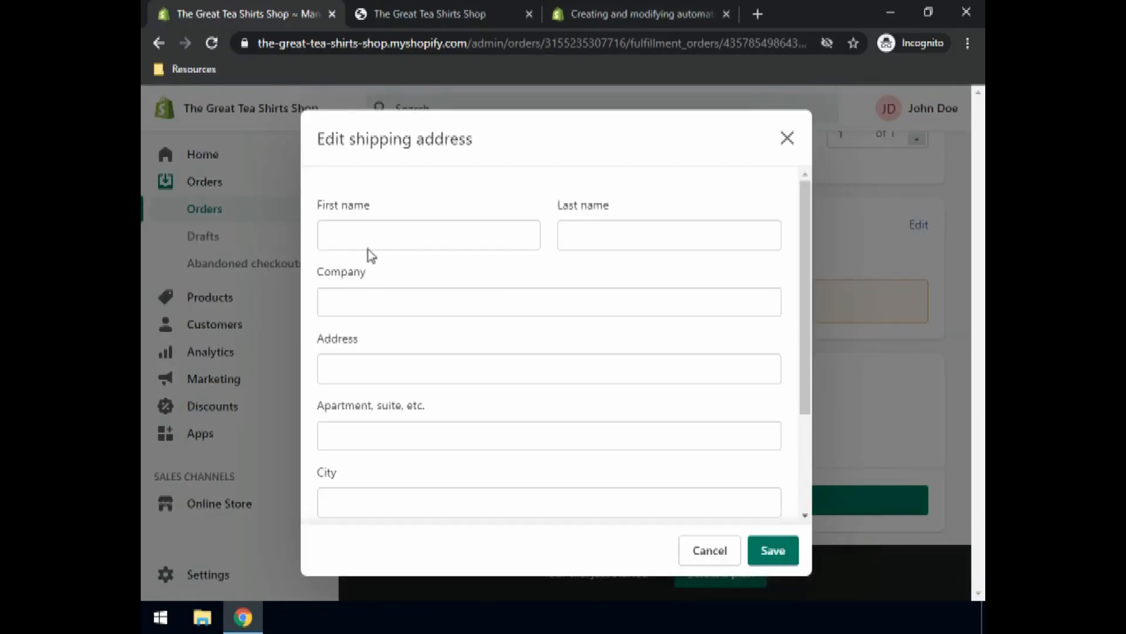
pyautogui.click(380, 238)
pyautogui.write('Jane')
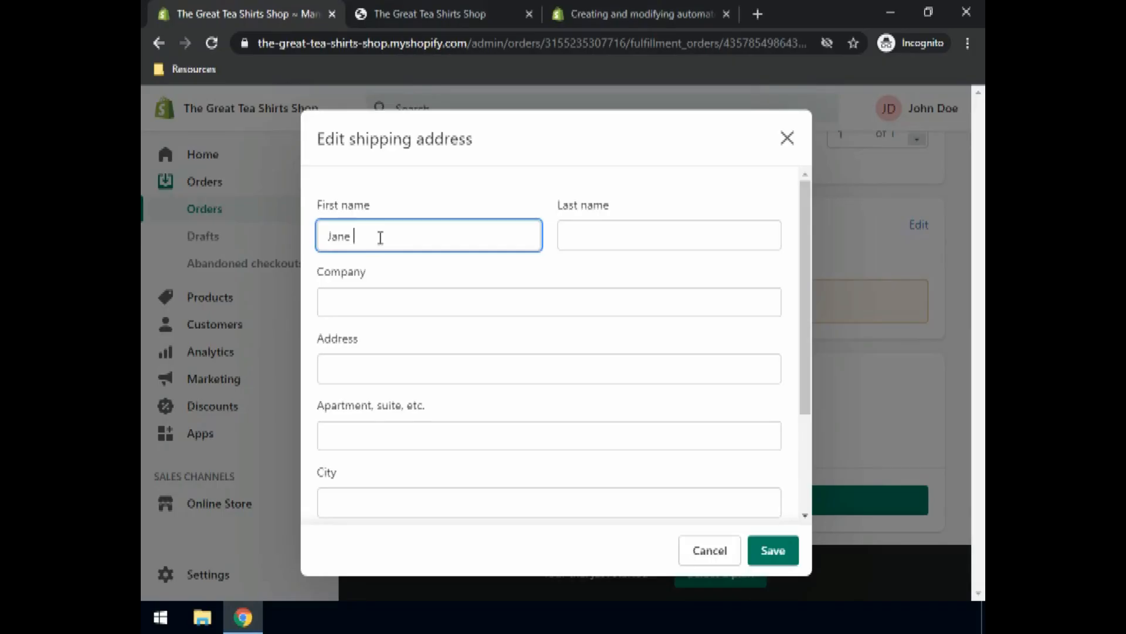
pyautogui.press('Tab')
pyautogui.write('Doe')
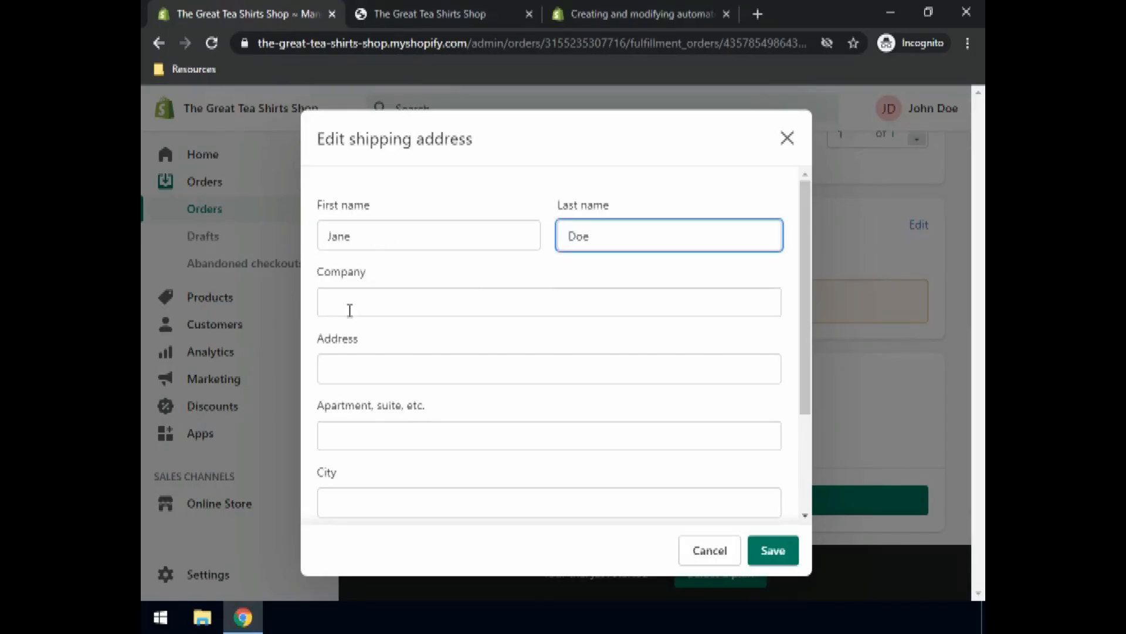
pyautogui.click(339, 361)
pyautogui.write('Golden Gate BRidge')
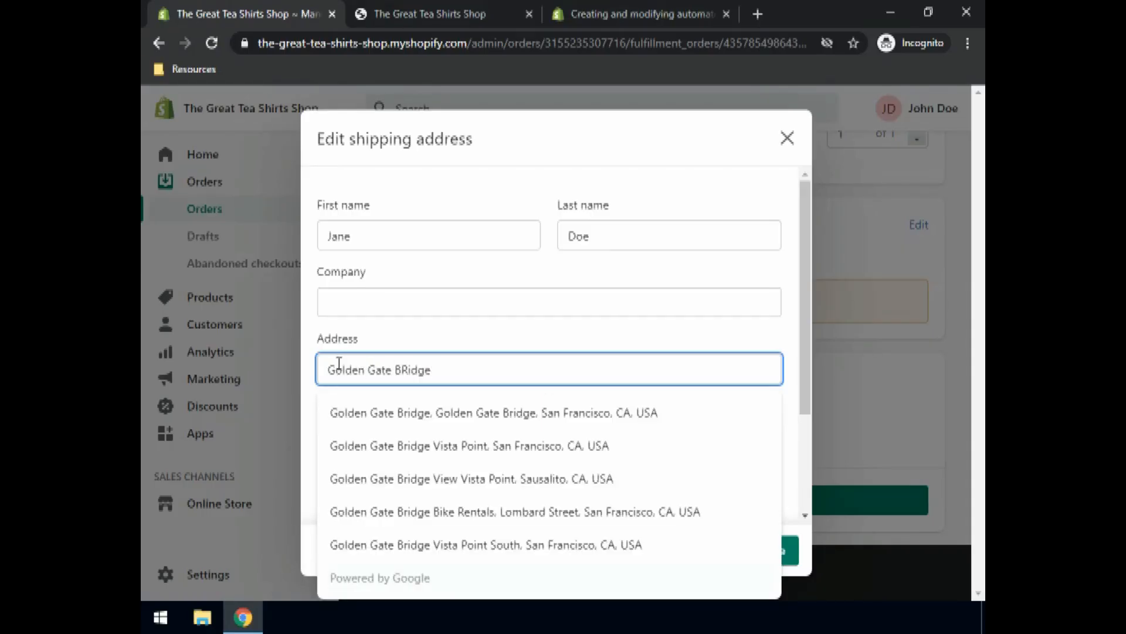
pyautogui.click(387, 418)
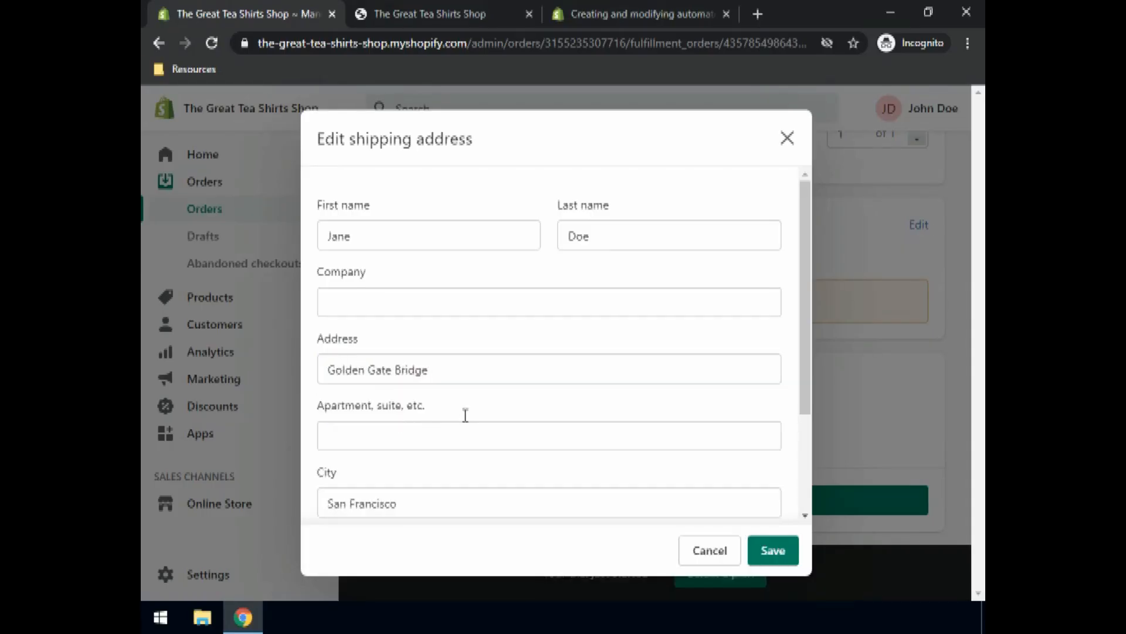
pyautogui.scroll(-3, 487, 431)
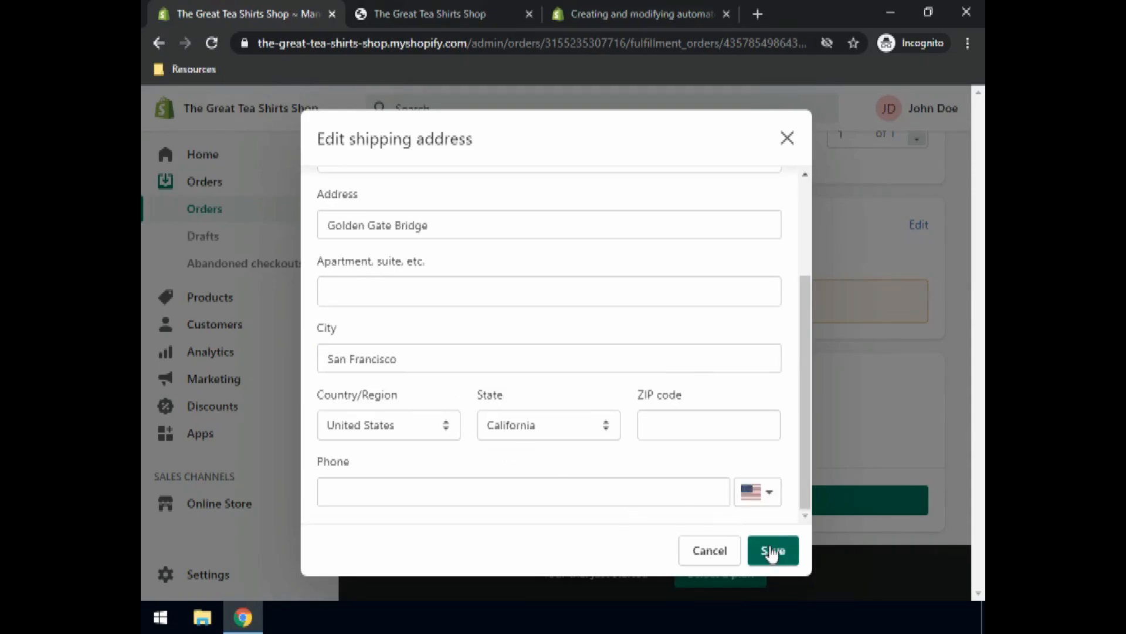
pyautogui.click(350, 491)
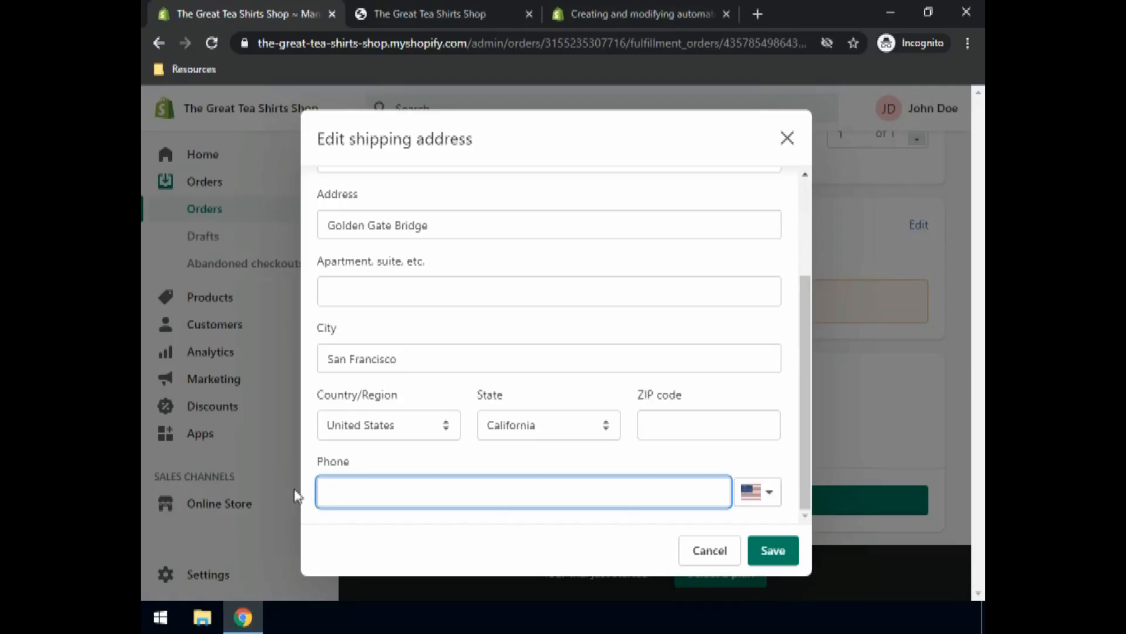
pyautogui.click(770, 552)
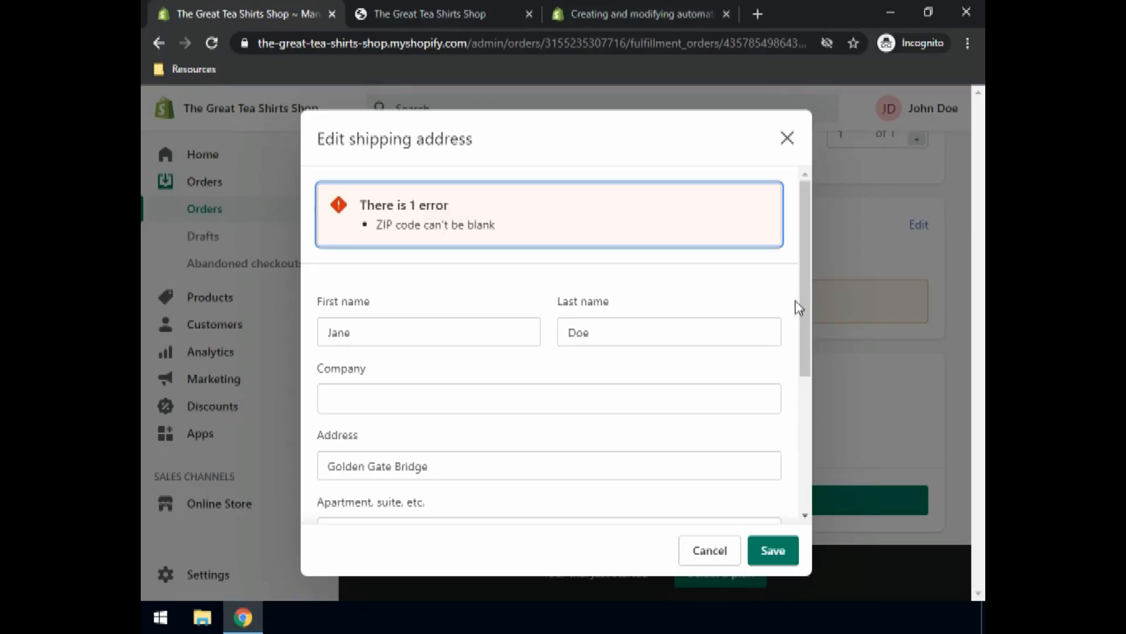
# Step: Add the missing ZIP code to the shipping address and save it
pyautogui.scroll(-5, 805, 293)
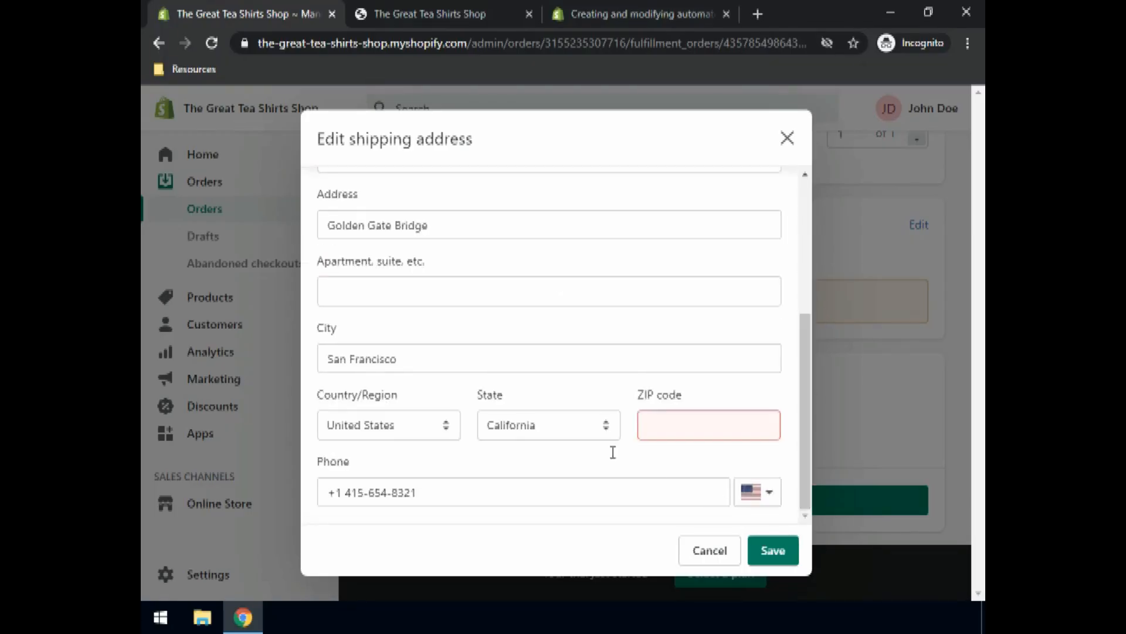
pyautogui.click(689, 427)
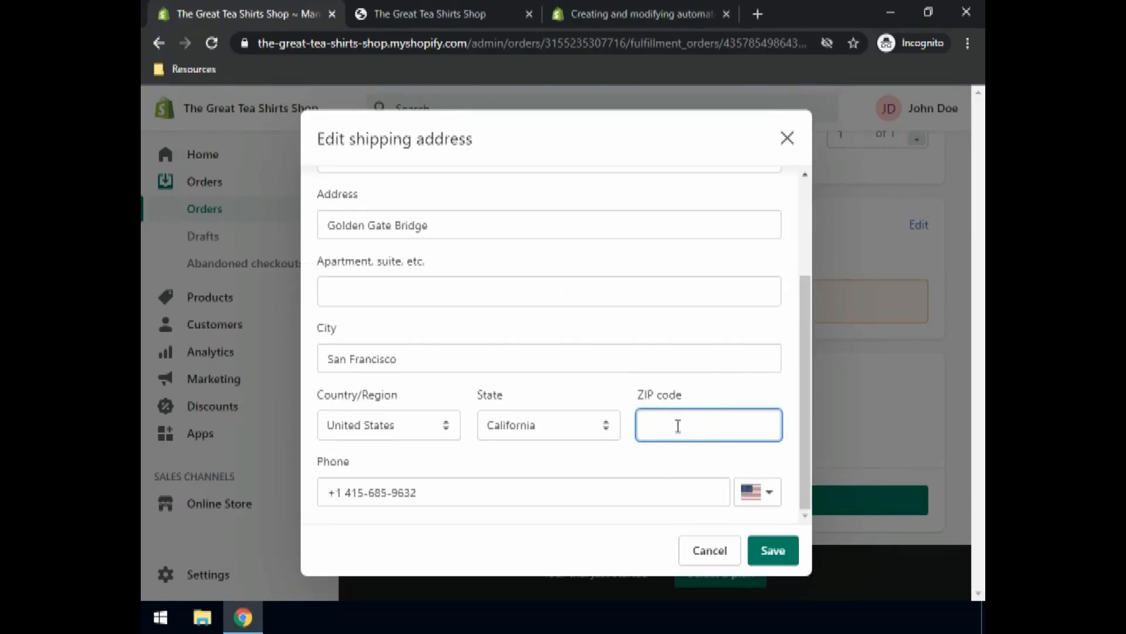
pyautogui.write('94129')
pyautogui.click(776, 564)
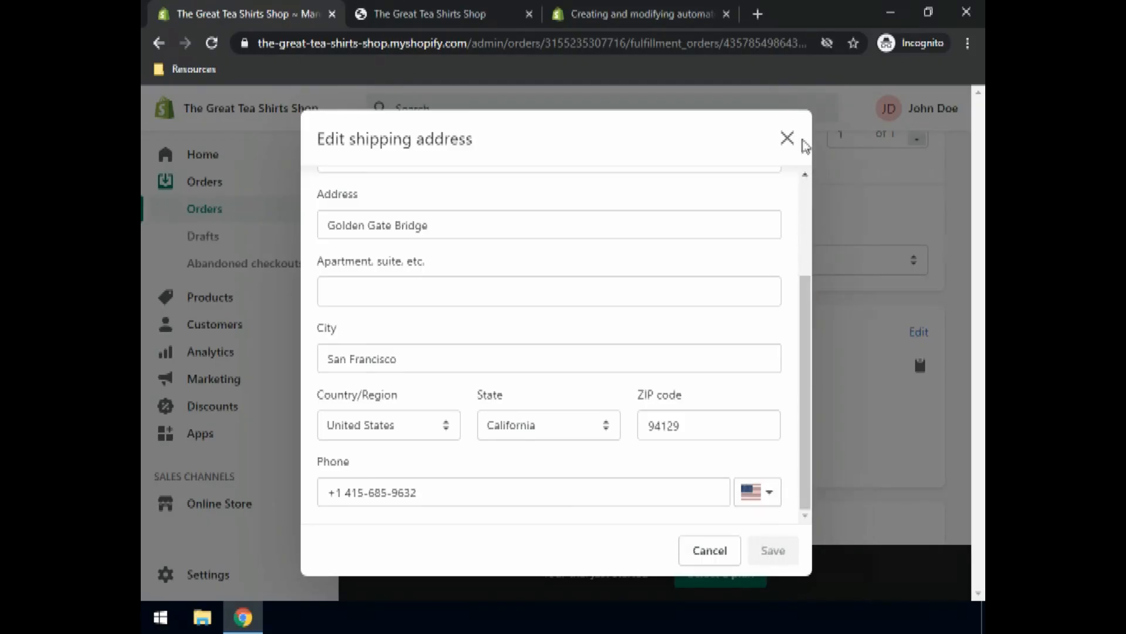
# Step: Fulfill both T-shirts in order #1001
pyautogui.click(787, 139)
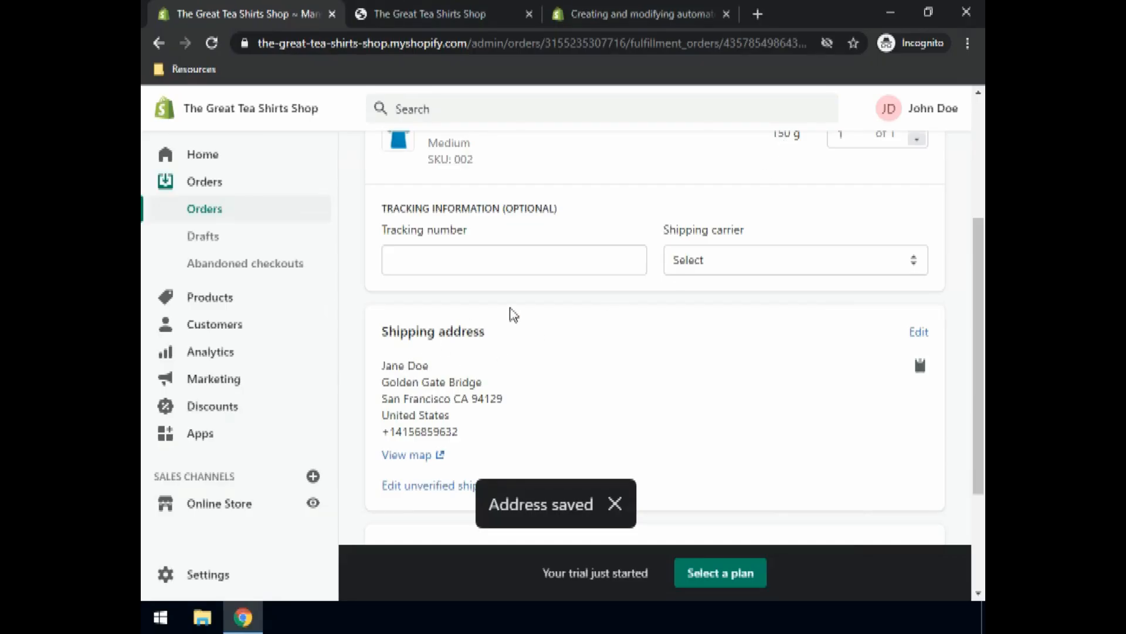
pyautogui.scroll(4, 531, 316)
pyautogui.scroll(-7, 547, 313)
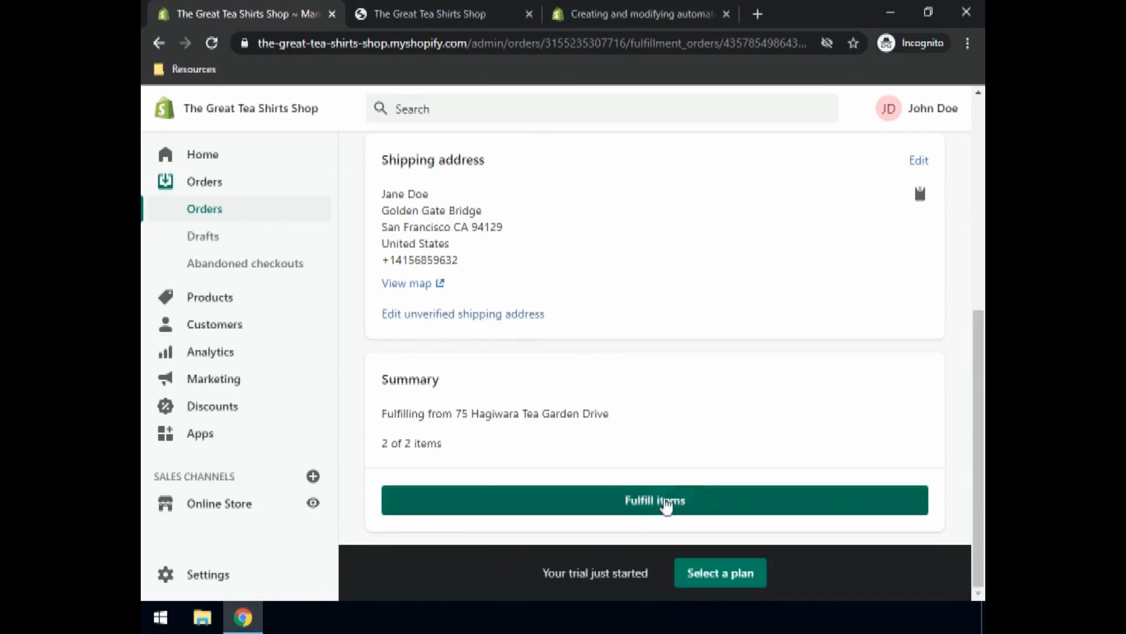
pyautogui.click(659, 501)
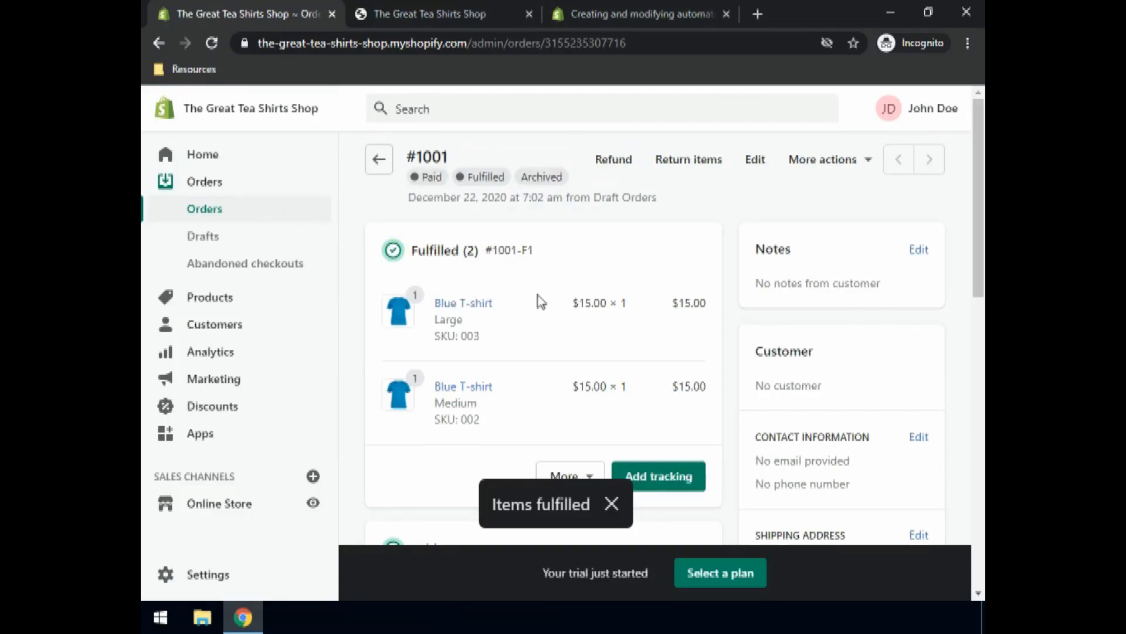
# Step: Back in Orders, switch from Closed to All orders, then open Abandoned checkouts
pyautogui.click(217, 213)
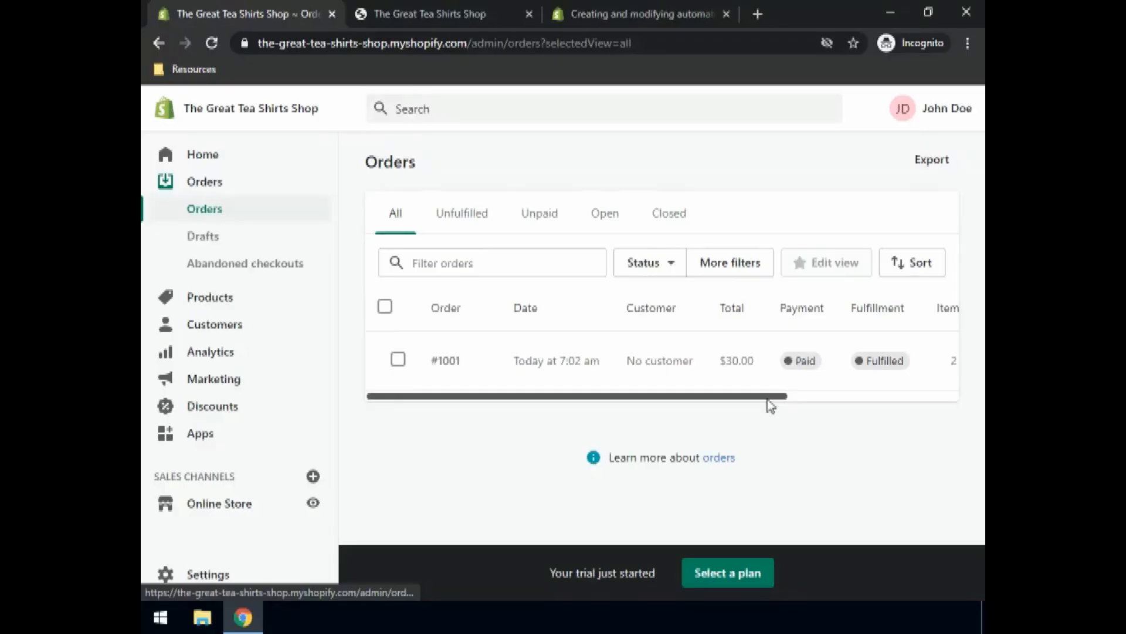
pyautogui.moveTo(767, 399); pyautogui.dragTo(941, 412)
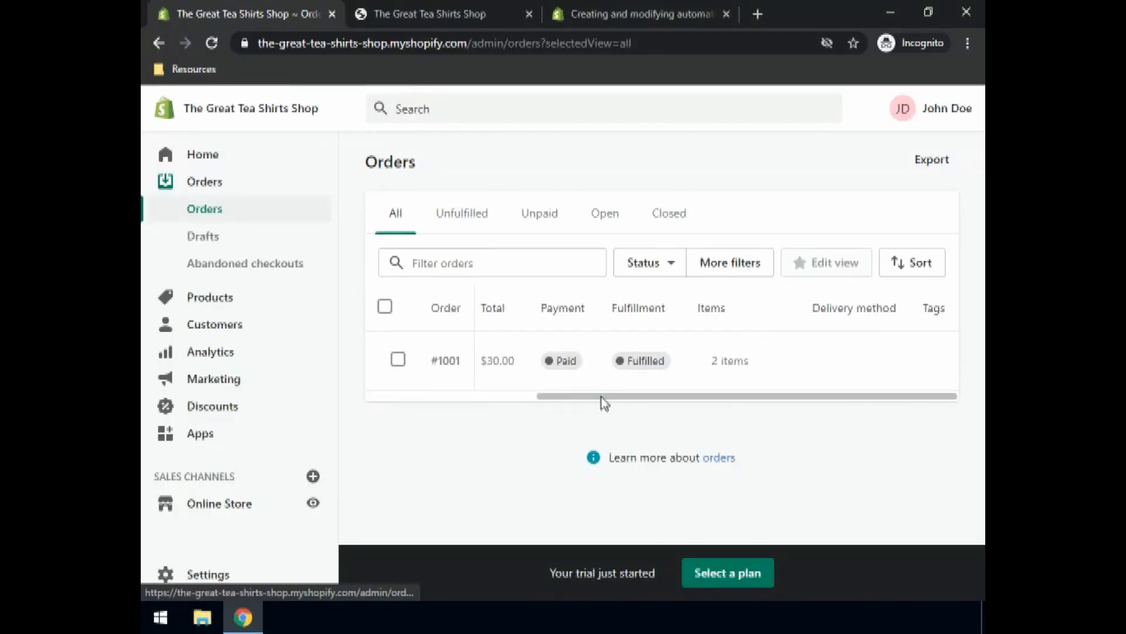
pyautogui.moveTo(600, 396); pyautogui.dragTo(415, 397)
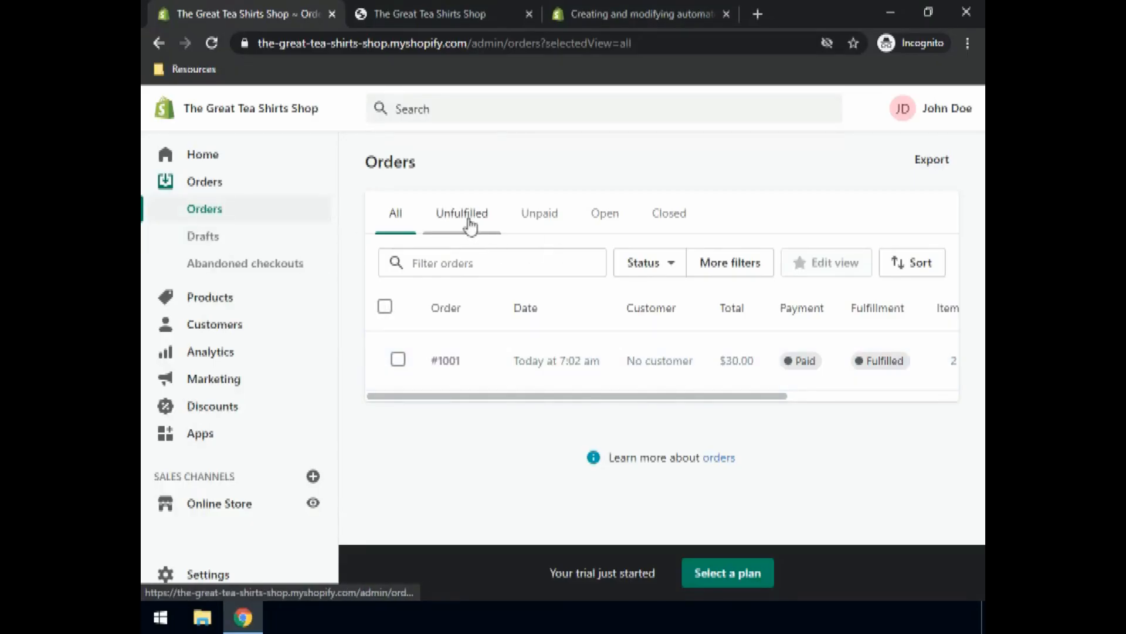
pyautogui.click(672, 223)
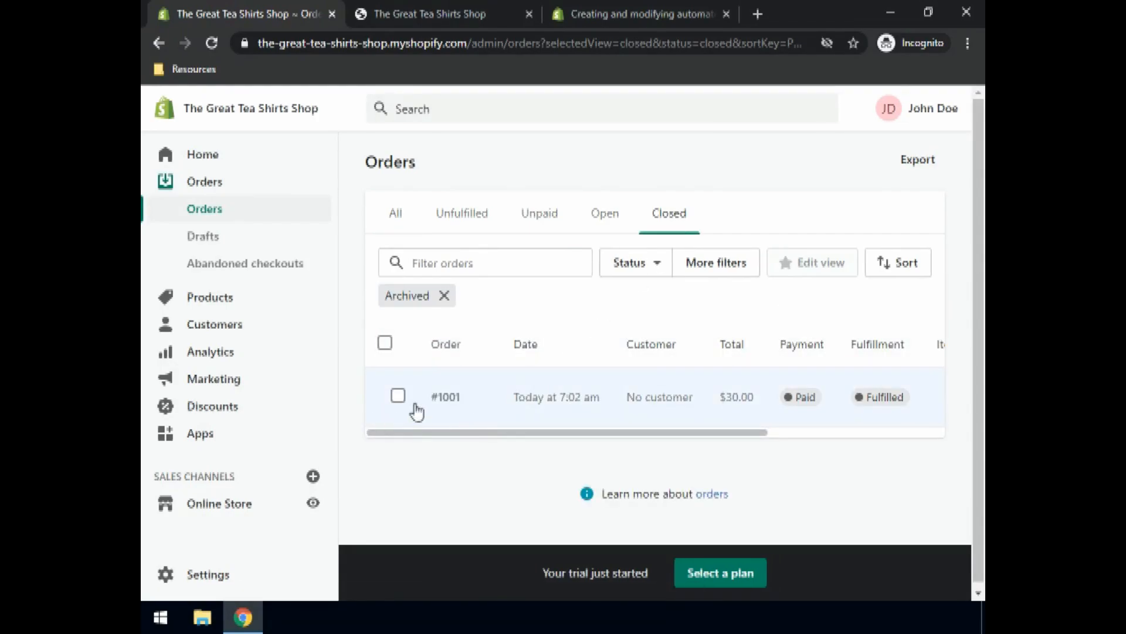
pyautogui.click(396, 226)
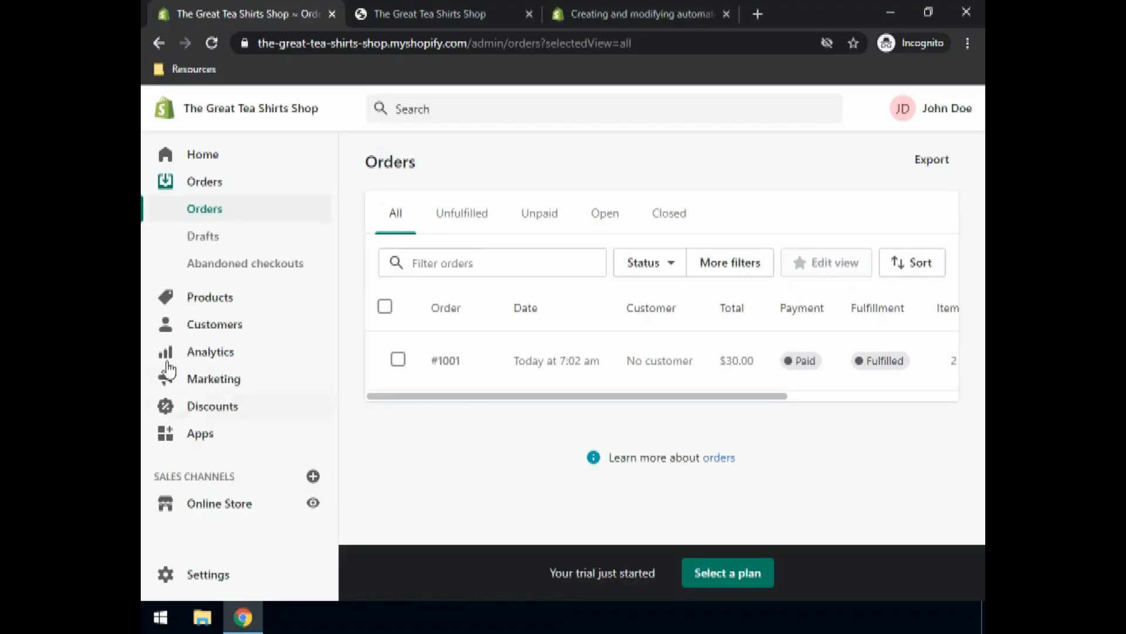
pyautogui.click(254, 269)
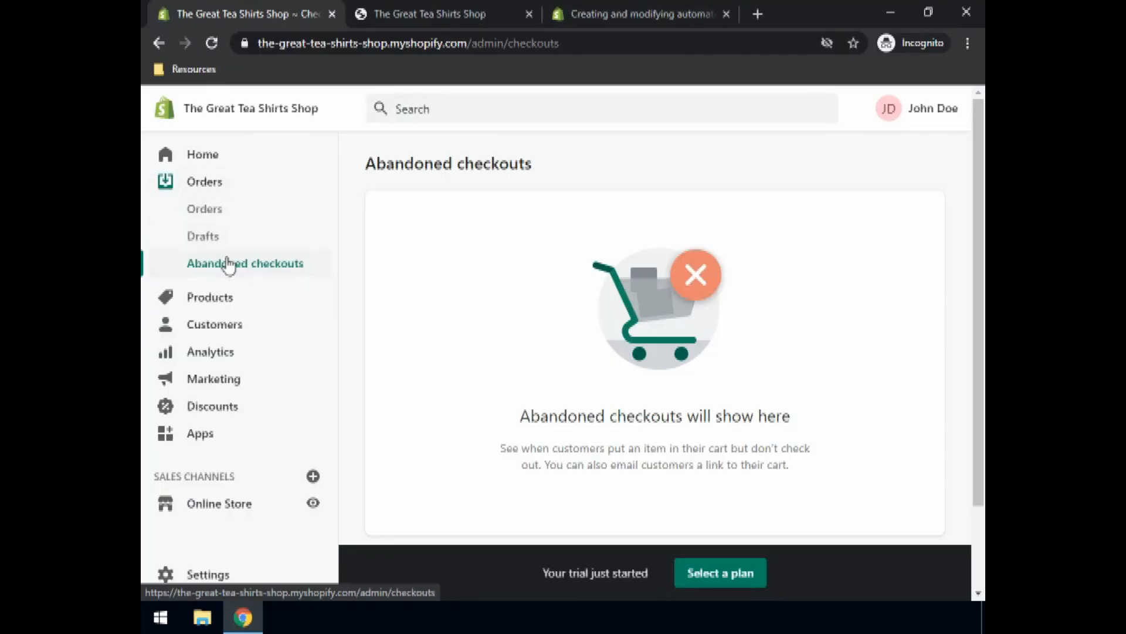
# Step: Scroll through the empty Abandoned checkouts page, then go to Customers
pyautogui.scroll(-2, 720, 397)
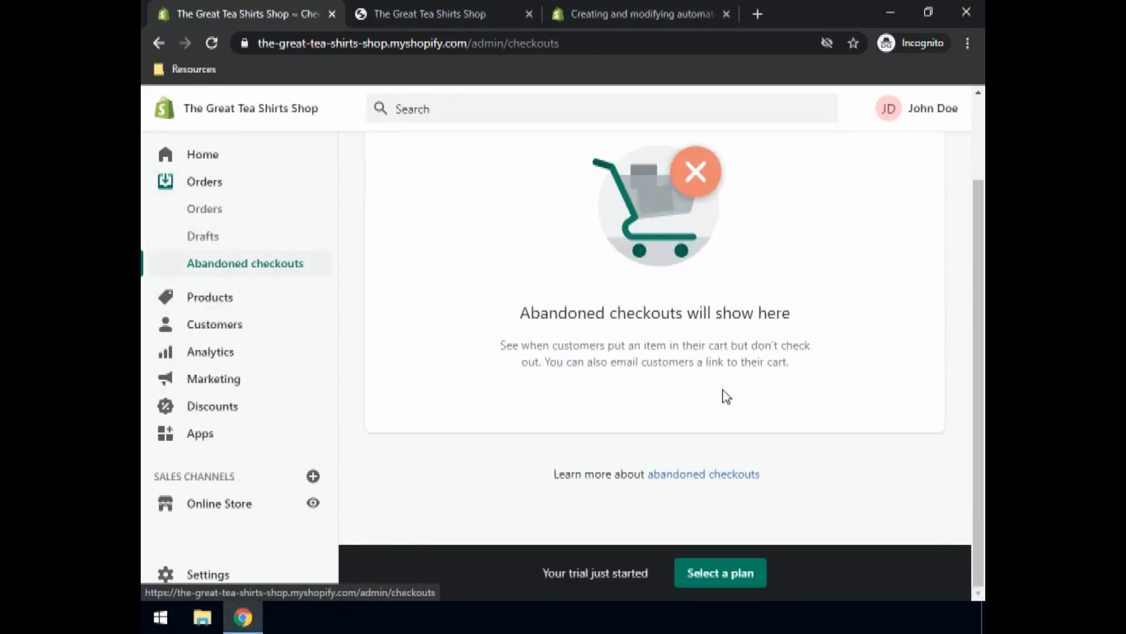
pyautogui.scroll(2, 735, 395)
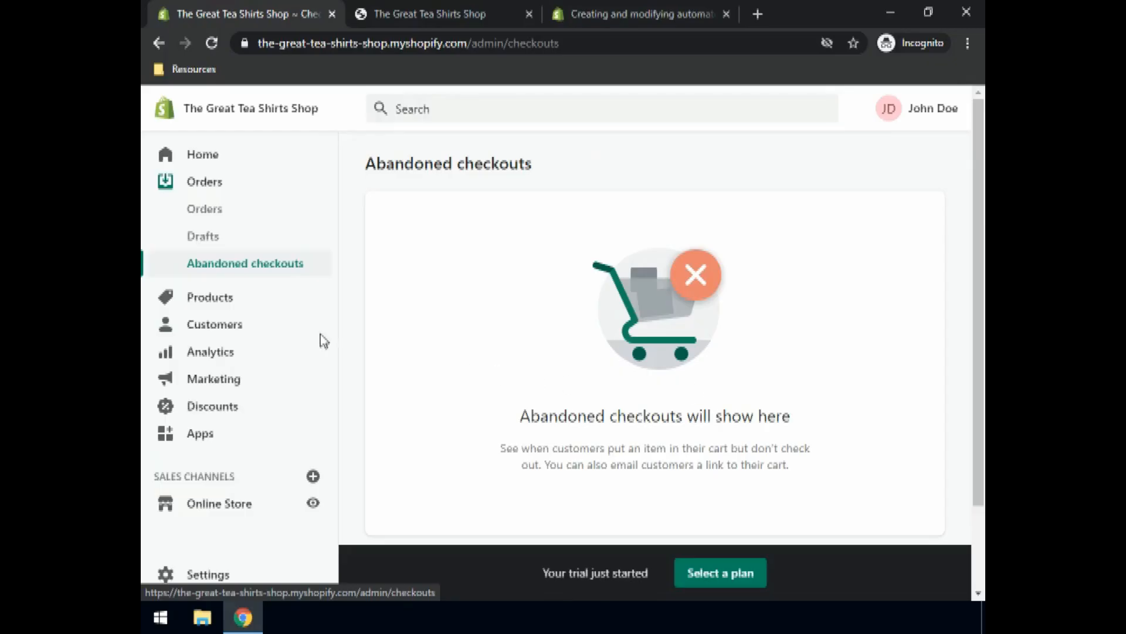
pyautogui.press('Tab')
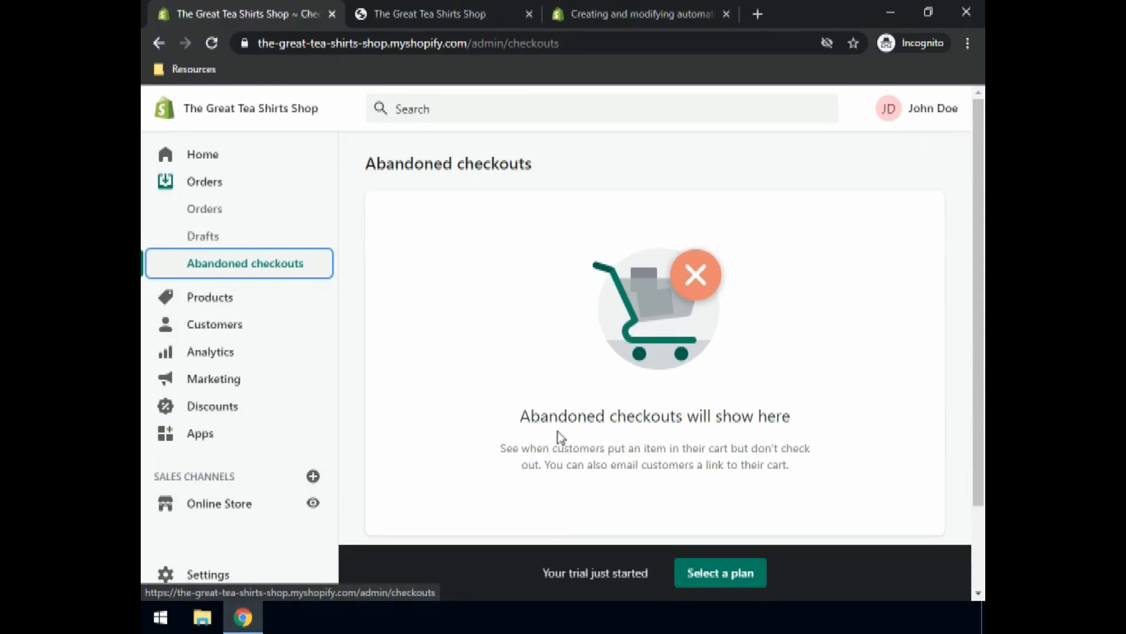
pyautogui.click(208, 332)
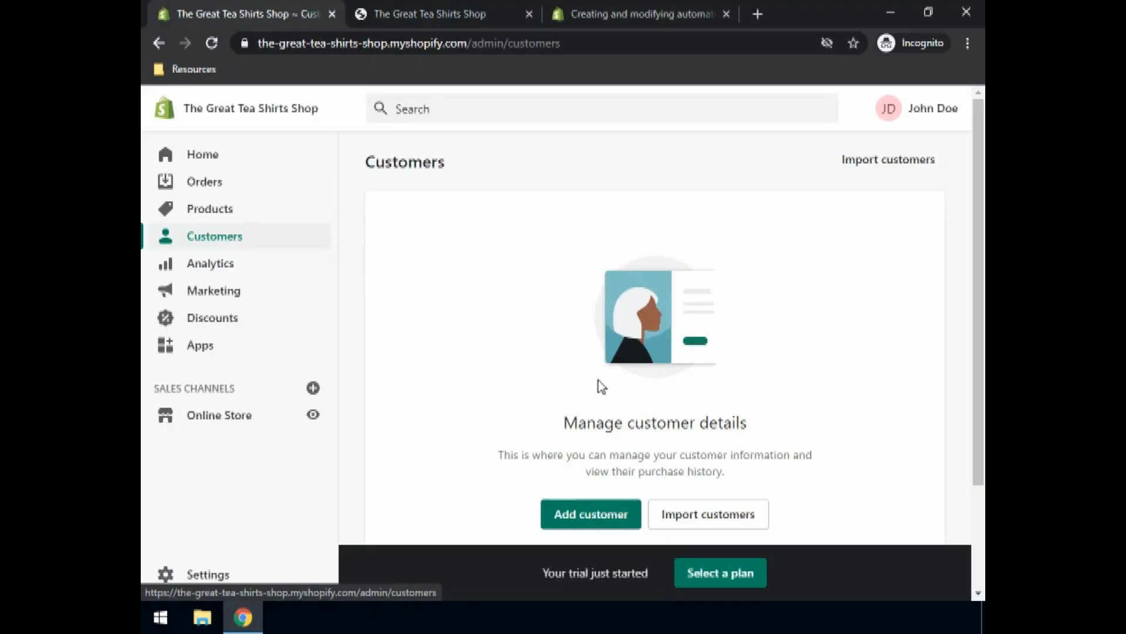
# Step: Add a customer, entering their first name, last name, e-mail address and phone number
pyautogui.scroll(-2, 504, 351)
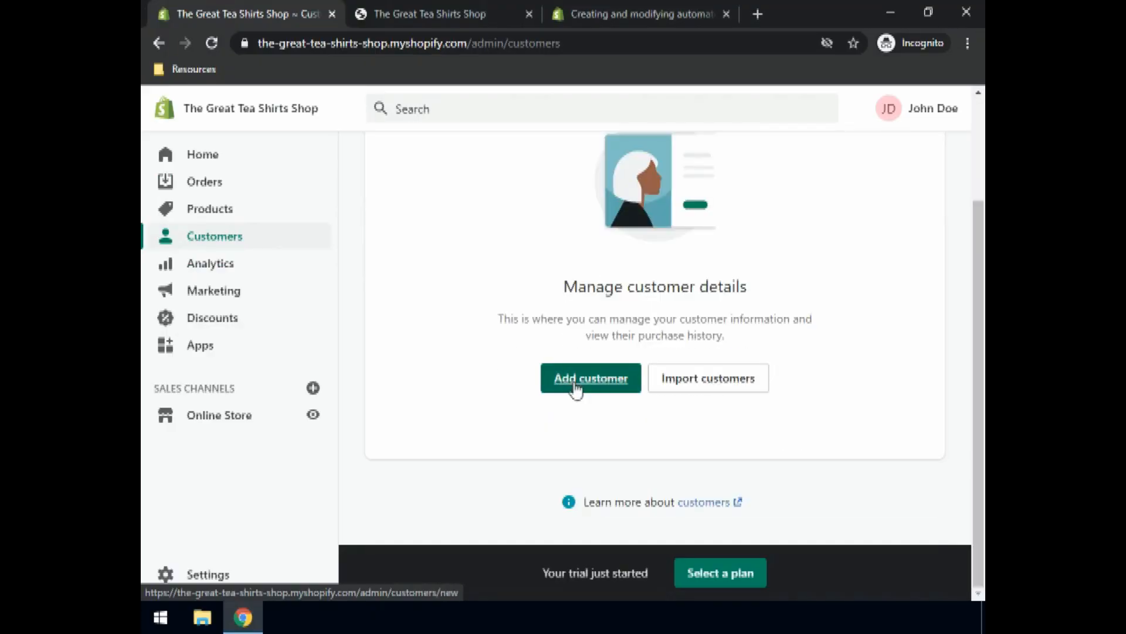
pyautogui.click(576, 388)
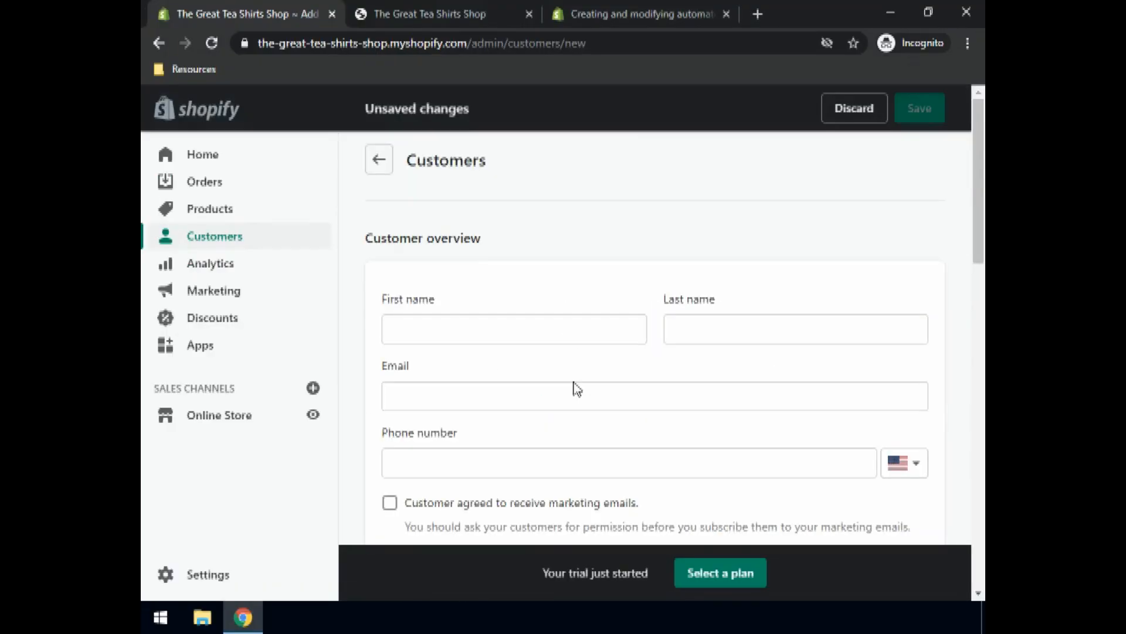
pyautogui.click(424, 329)
pyautogui.write('Jane')
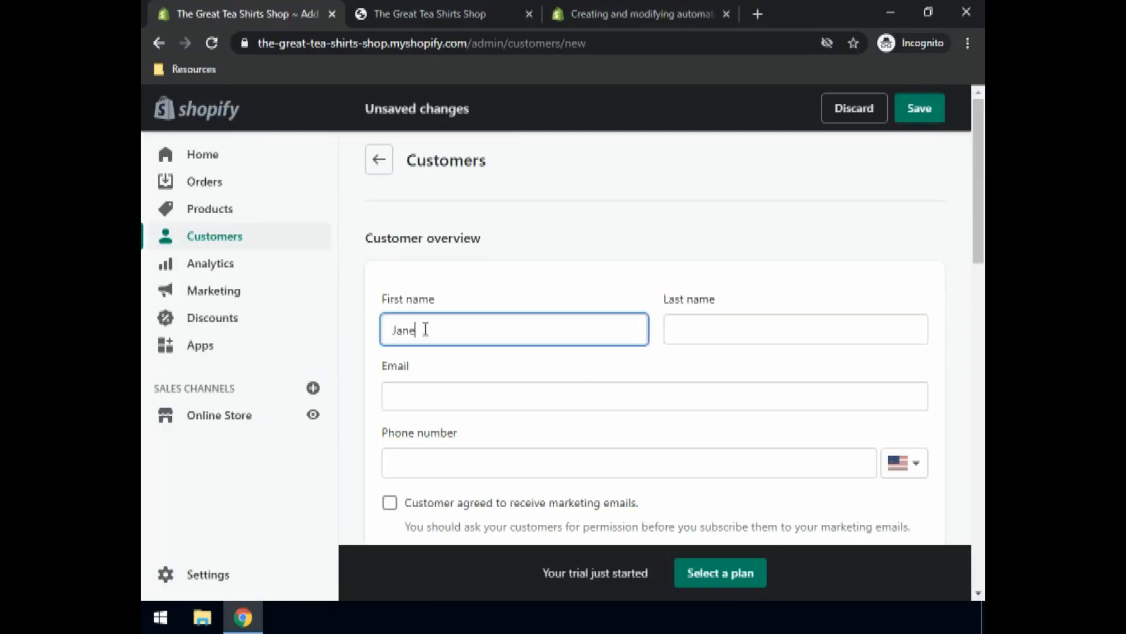
pyautogui.press('Tab')
pyautogui.write('Doe')
pyautogui.press('Tab')
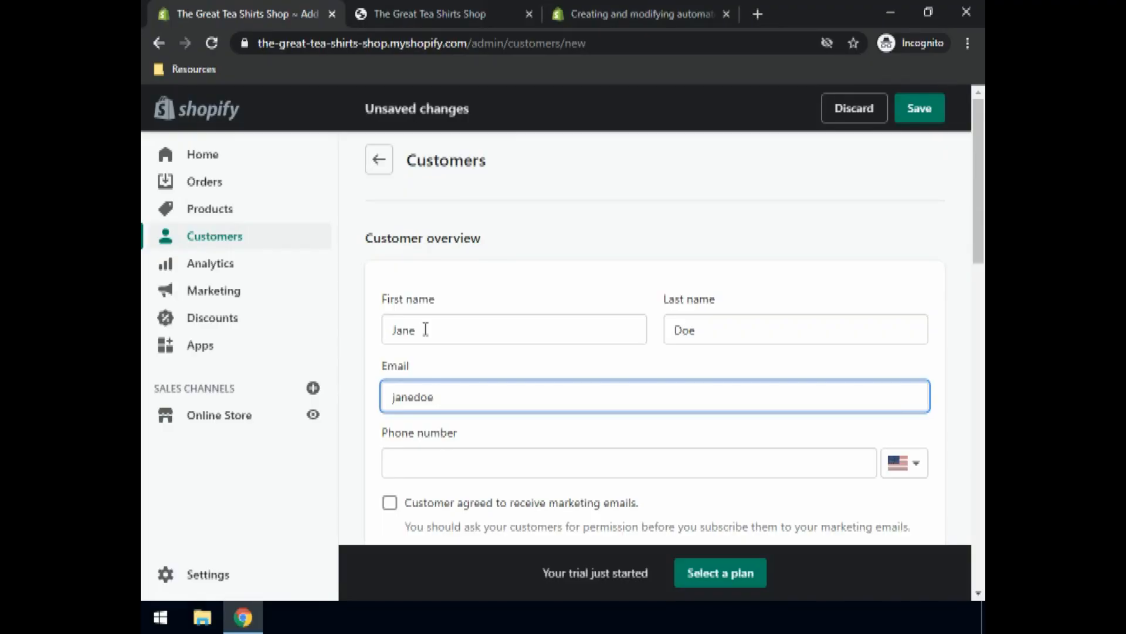
pyautogui.click(440, 463)
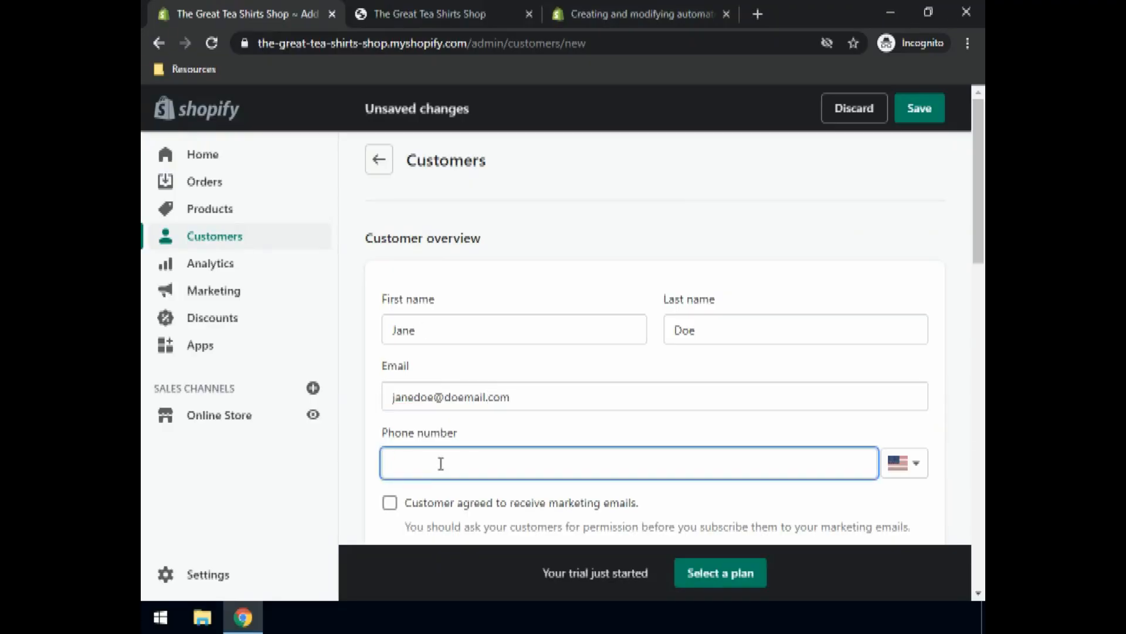
# Step: Leave the marketing emails opt-in unticked after toggling it on and off
pyautogui.scroll(-3, 478, 473)
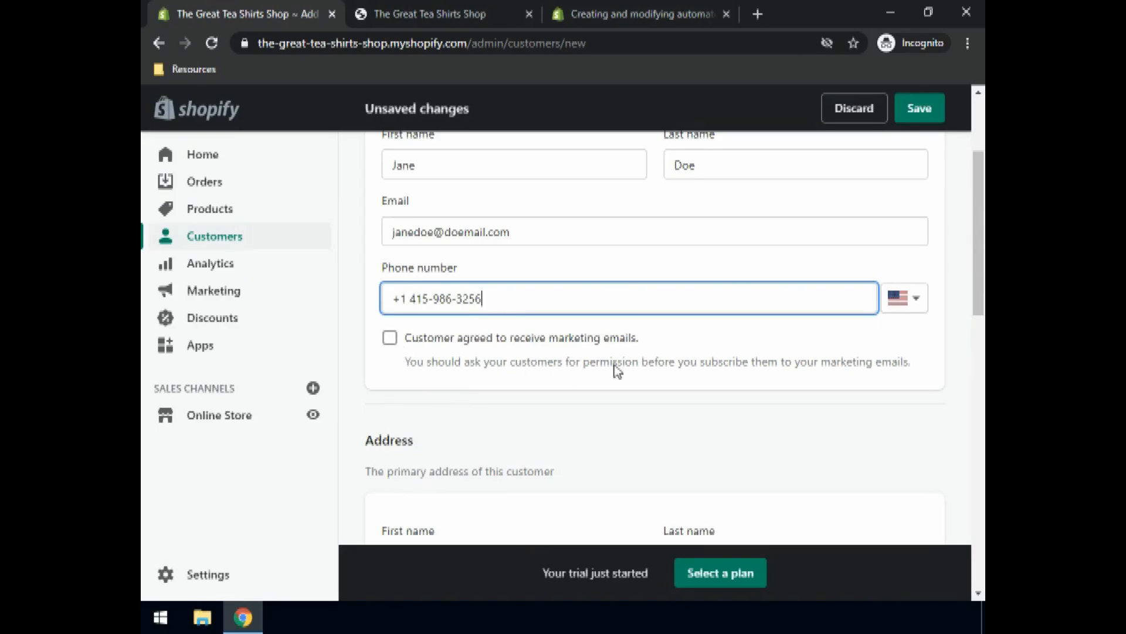
pyautogui.click(391, 340)
pyautogui.click(390, 338)
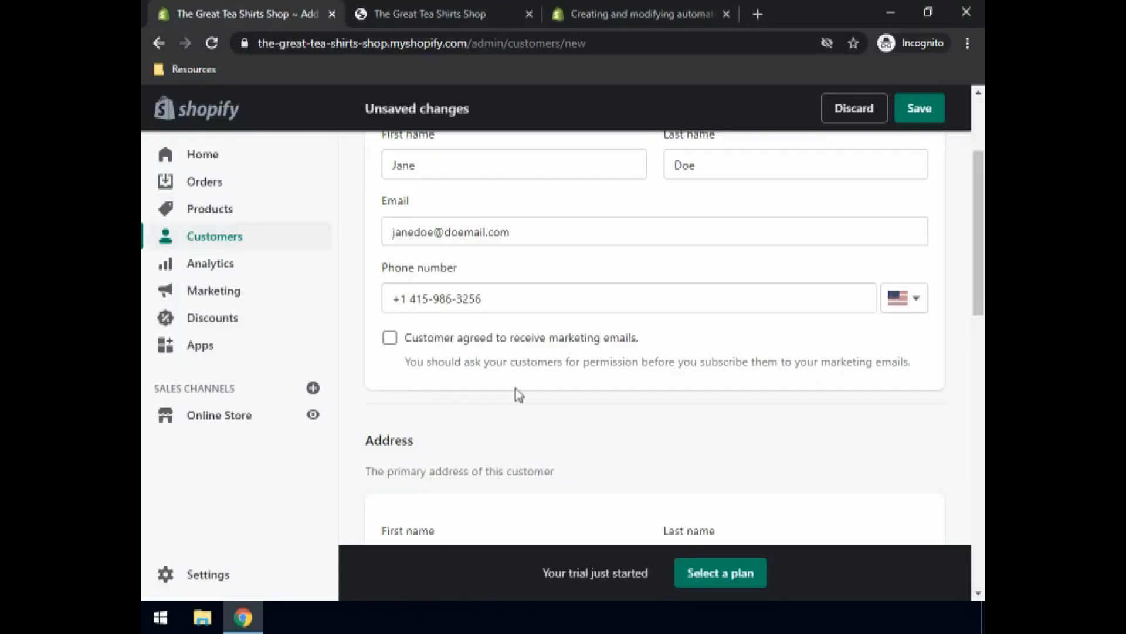
pyautogui.scroll(-3, 528, 389)
# Step: Fill the address first and last name, street address and city
pyautogui.scroll(-3, 445, 358)
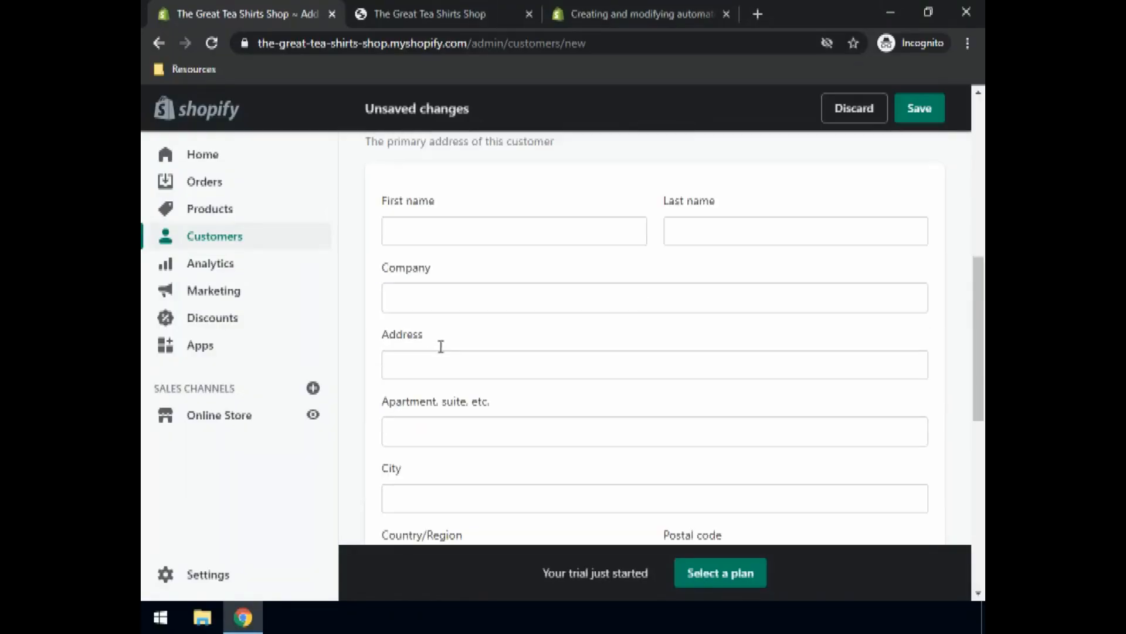
pyautogui.click(419, 233)
pyautogui.write('Jane')
pyautogui.press('Tab')
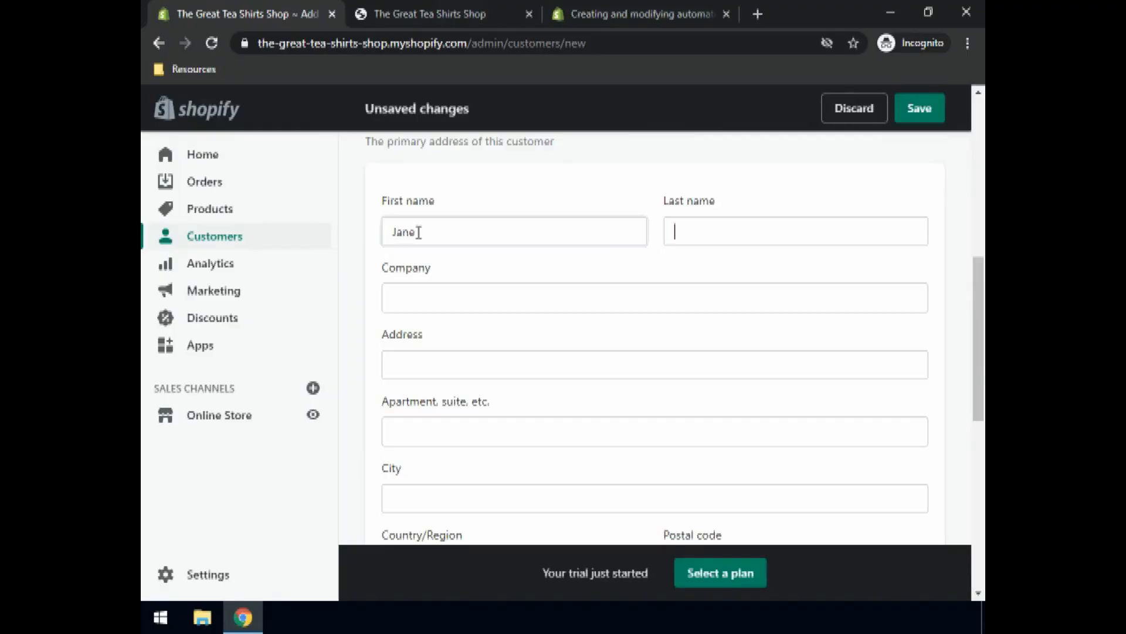
pyautogui.write('Doe')
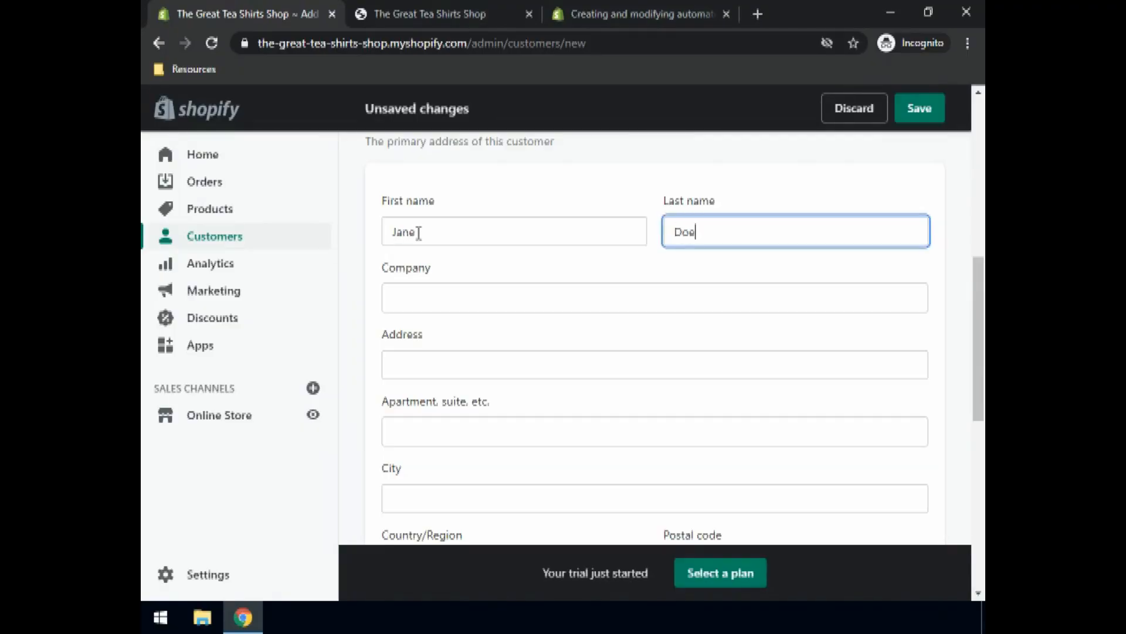
pyautogui.click(417, 367)
pyautogui.write('Golden ')
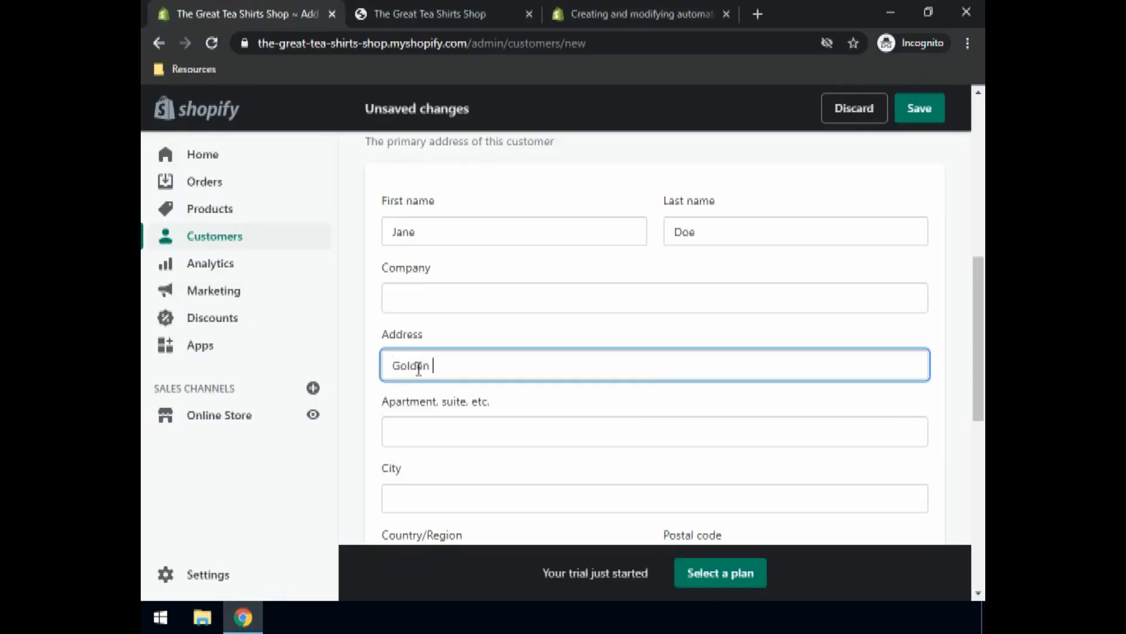
pyautogui.write('Gate Bridge')
pyautogui.click(428, 493)
pyautogui.write('San Francisco')
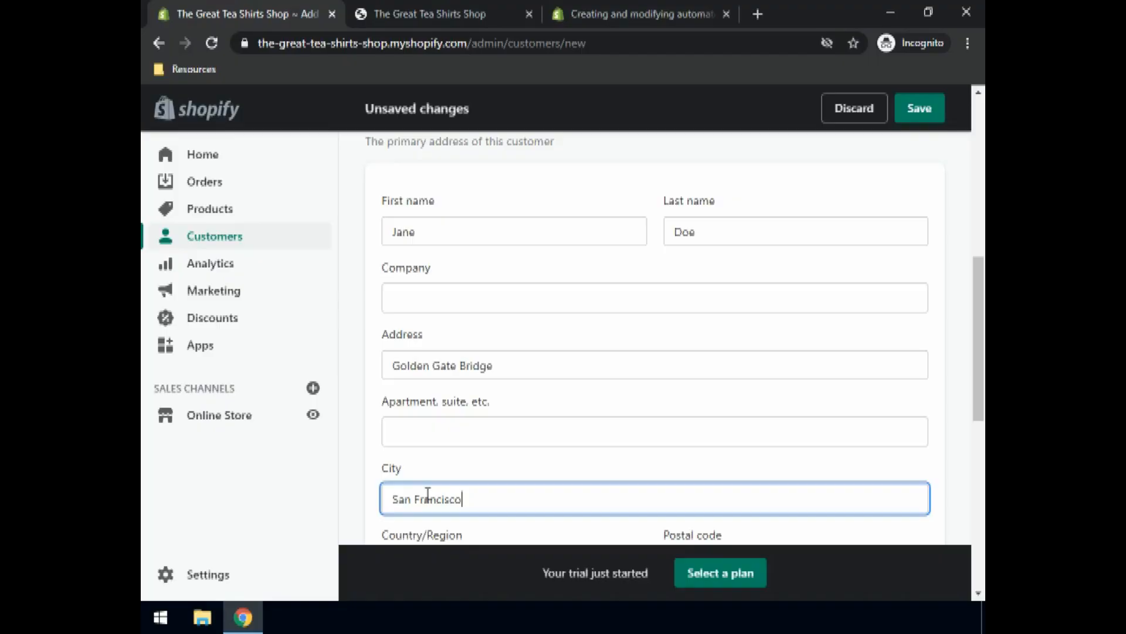
# Step: Set the address country to United States and the state to California
pyautogui.scroll(-4, 427, 496)
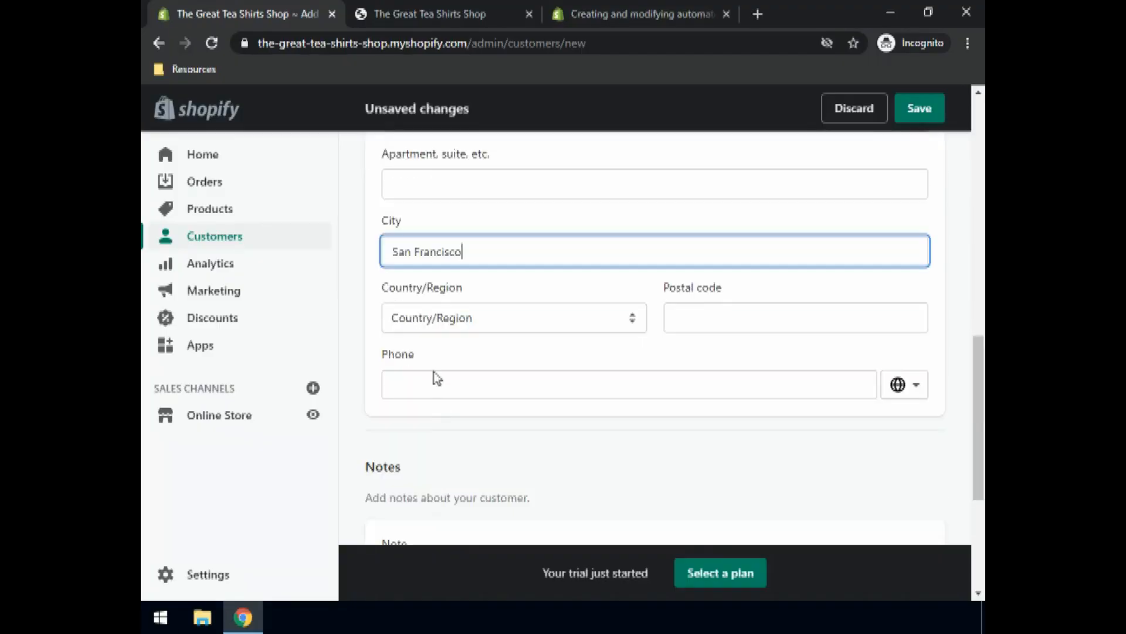
pyautogui.click(430, 322)
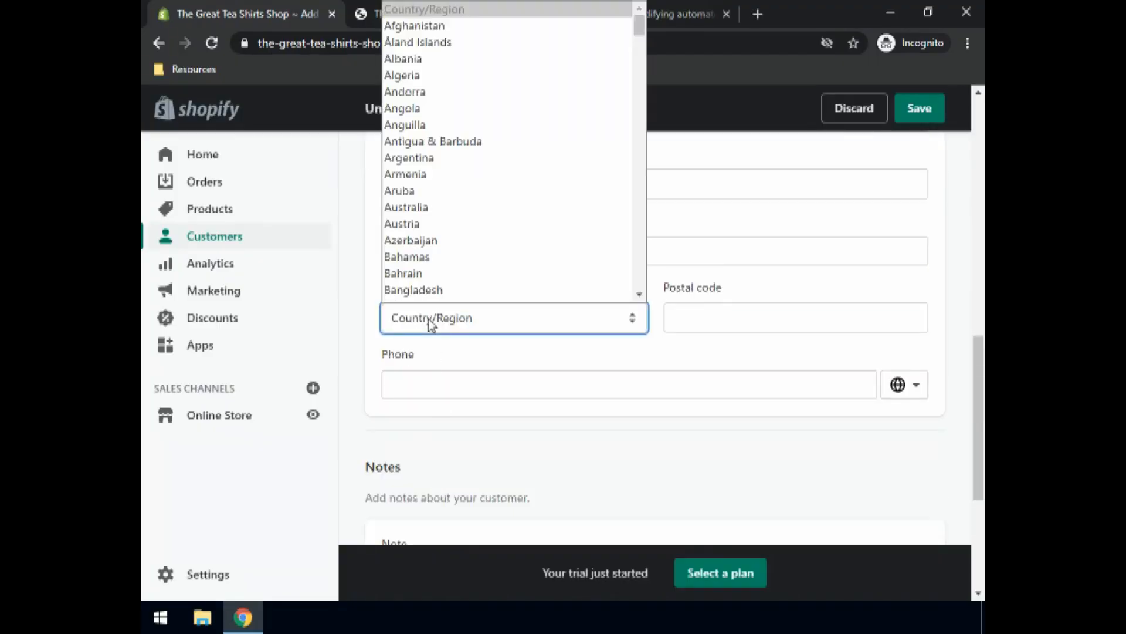
pyautogui.press('u')
pyautogui.press('Down')
pyautogui.press('Down')
pyautogui.press('Down')
pyautogui.press('Down')
pyautogui.press('Down')
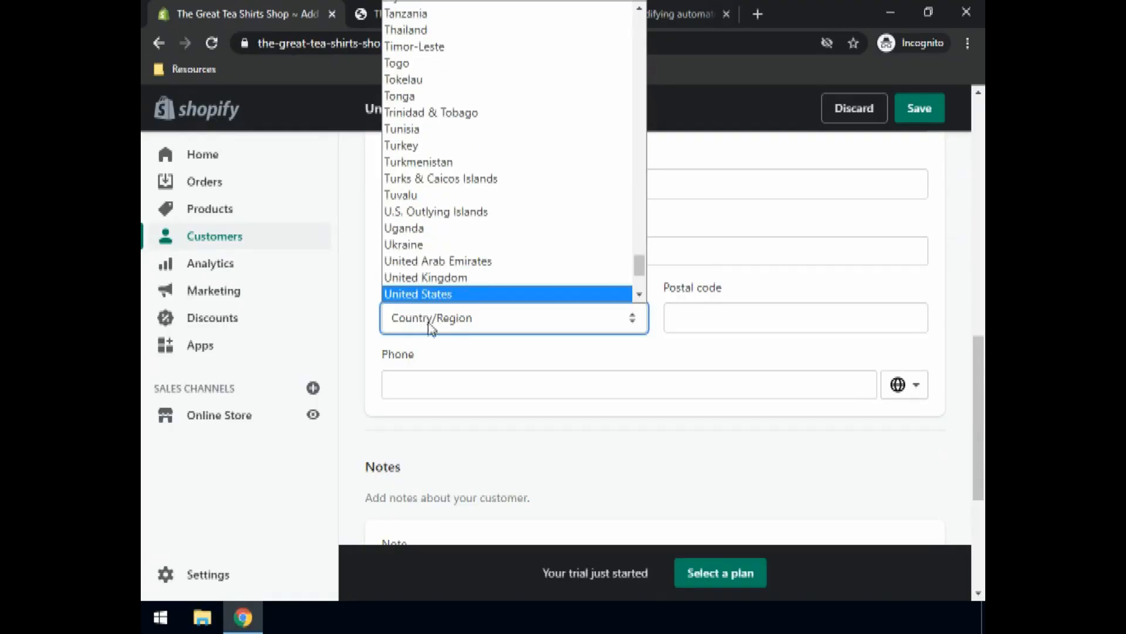
pyautogui.click(430, 297)
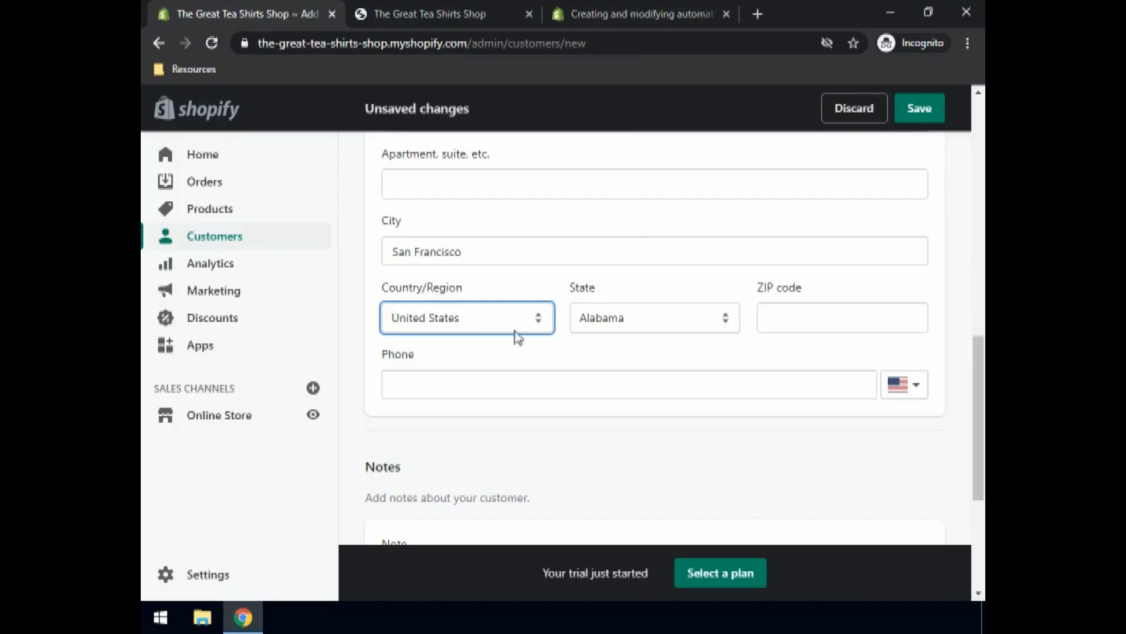
pyautogui.click(694, 326)
pyautogui.press('g')
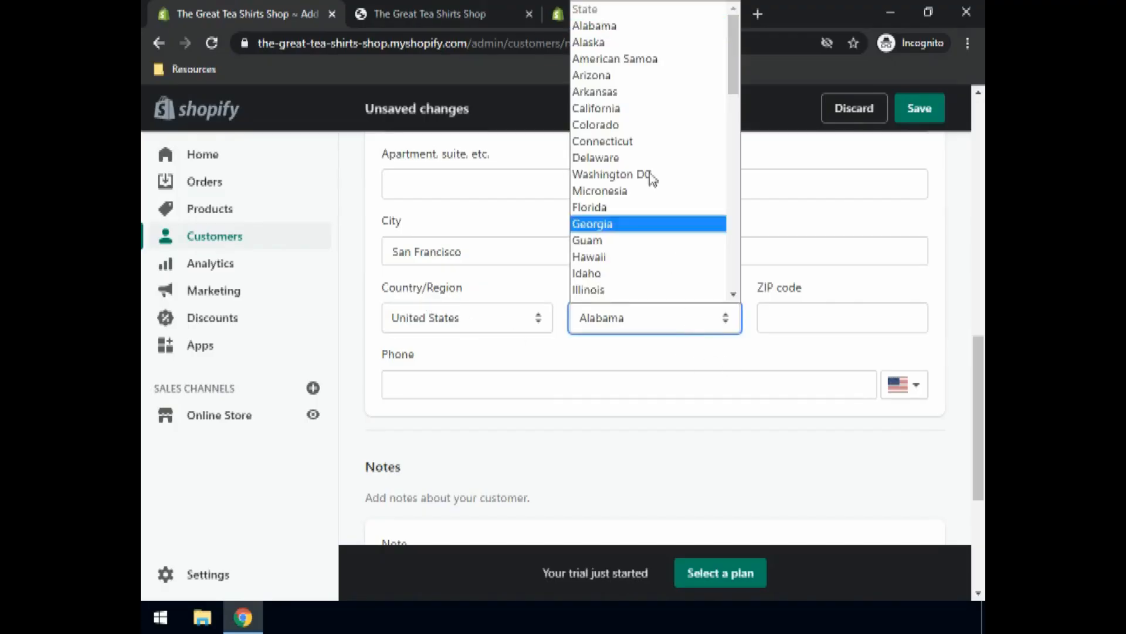
pyautogui.click(621, 108)
# Step: Enter the address ZIP code and phone number
pyautogui.click(808, 320)
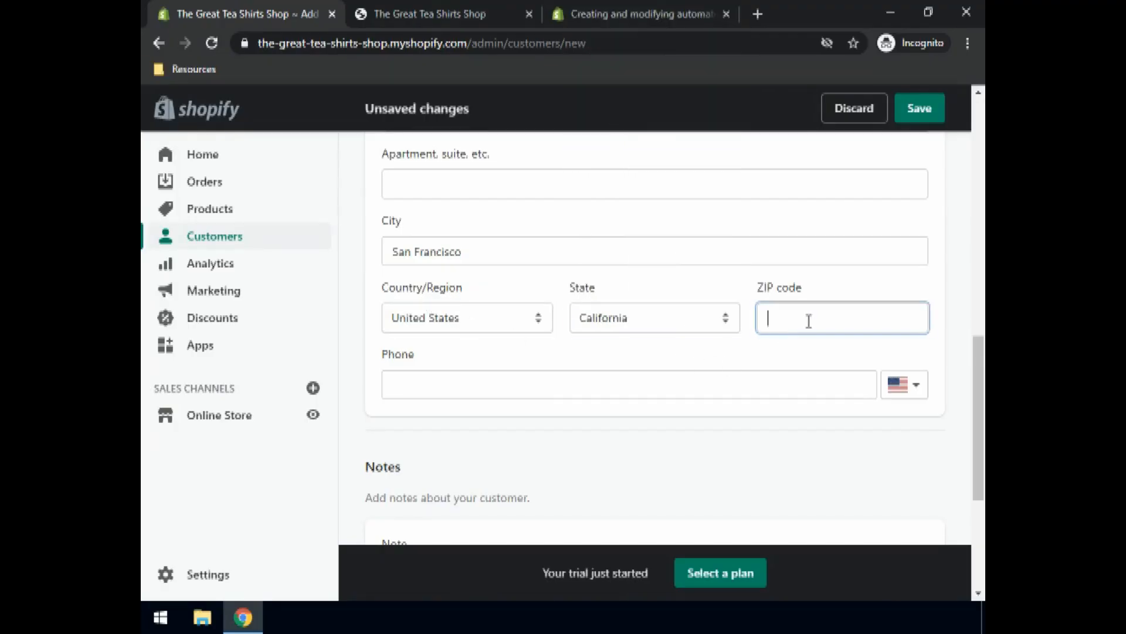
pyautogui.write('94129')
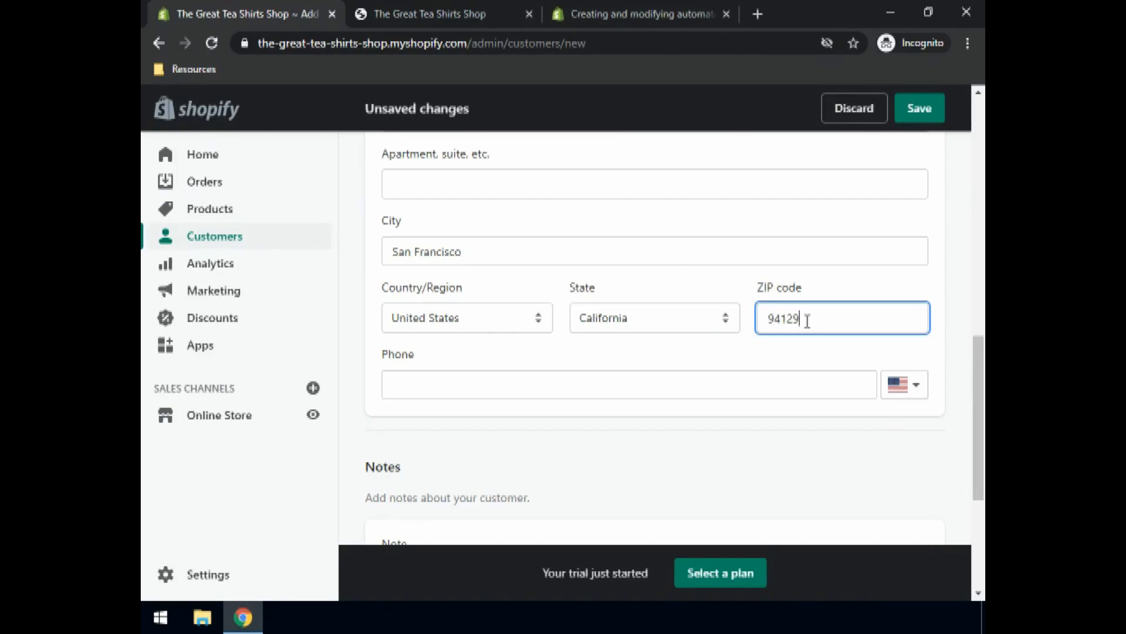
pyautogui.click(416, 391)
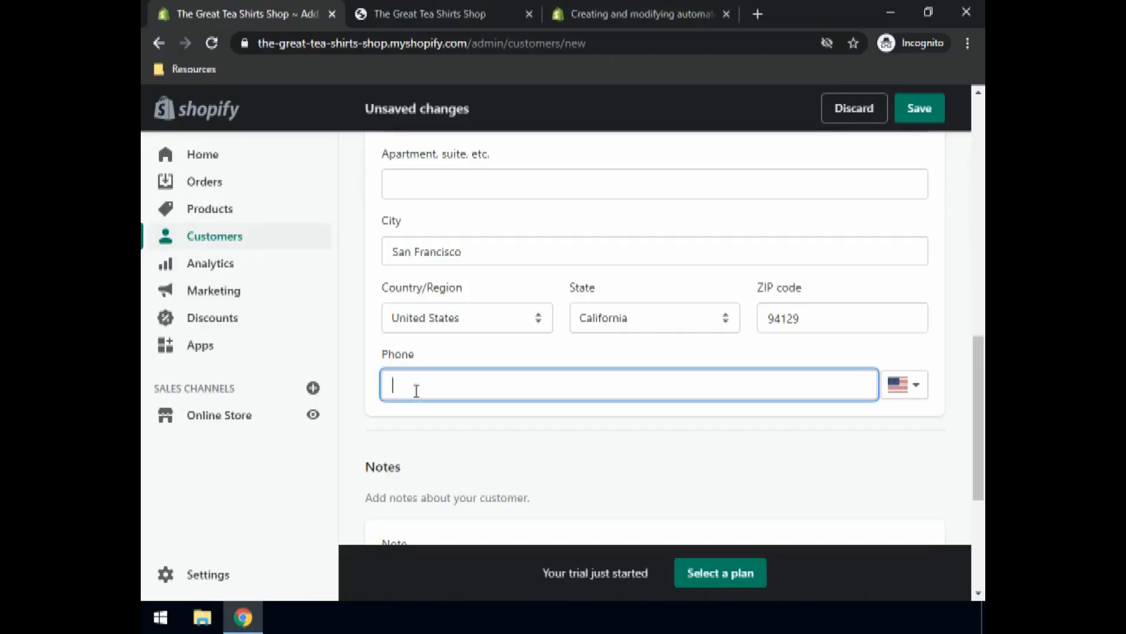
pyautogui.scroll(-3, 779, 382)
pyautogui.scroll(4, 780, 382)
pyautogui.scroll(4, 853, 311)
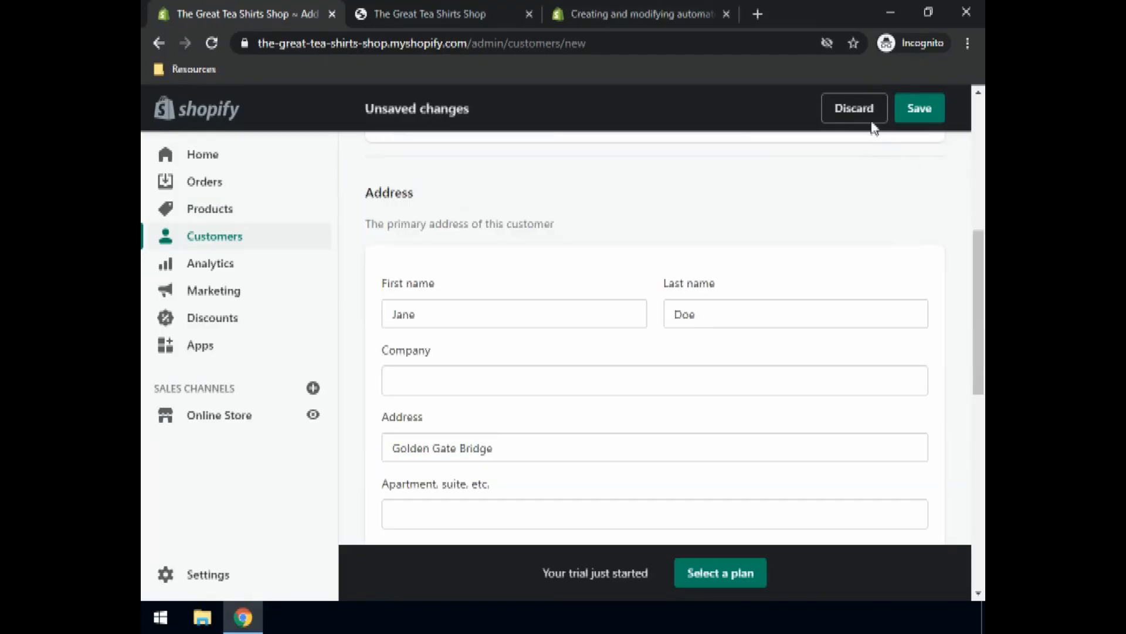
# Step: Save the new customer, then start another draft order from Orders > Drafts
pyautogui.click(921, 108)
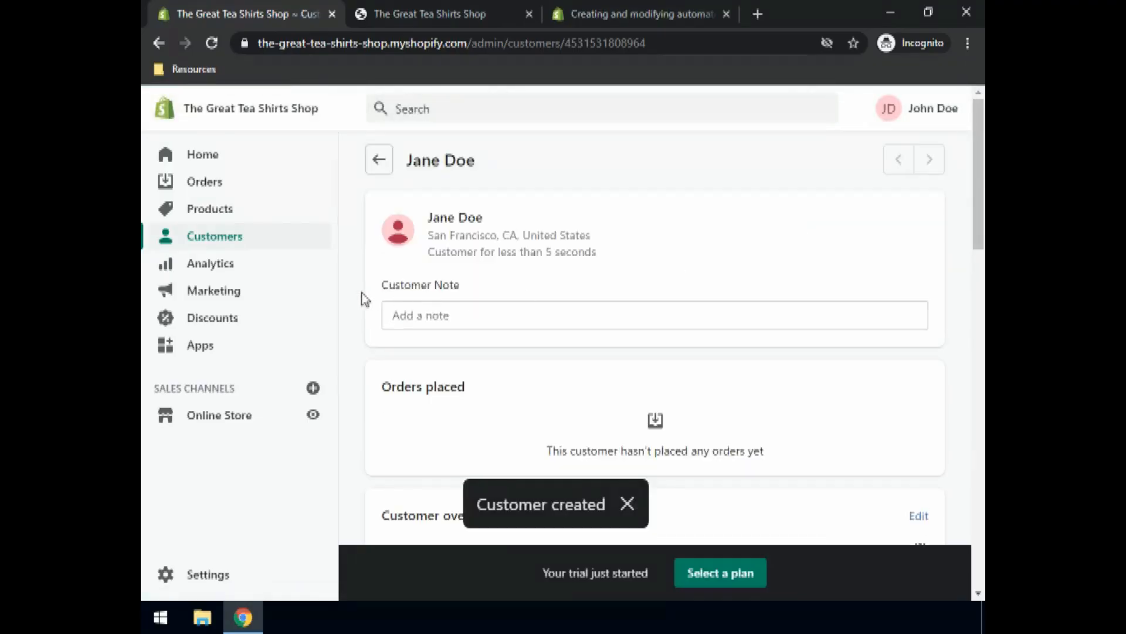
pyautogui.click(379, 161)
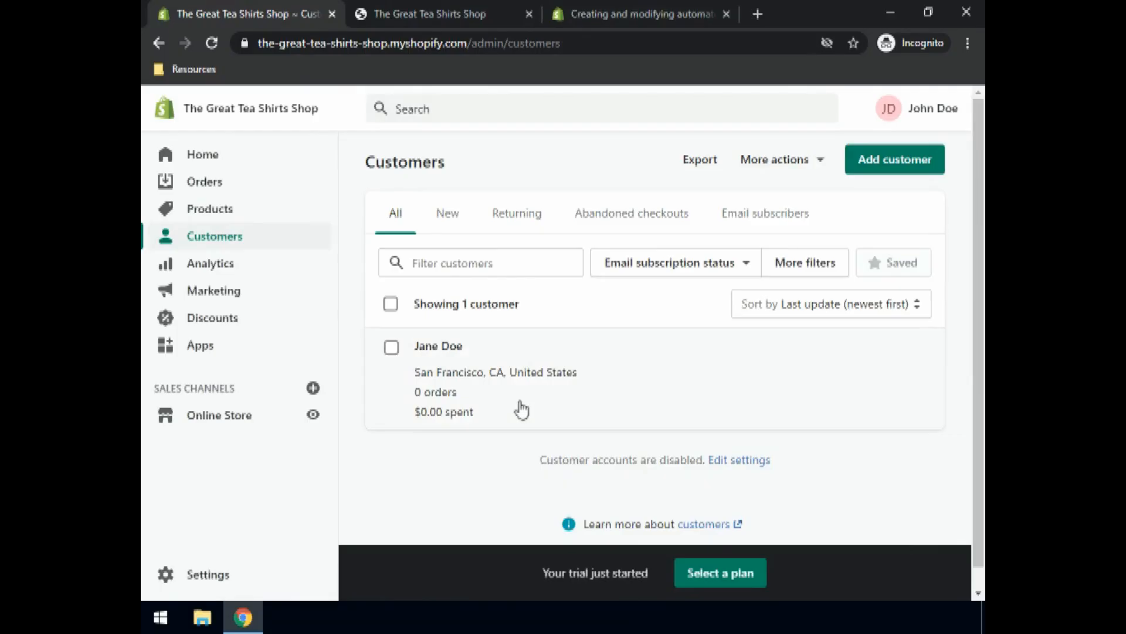
pyautogui.click(208, 185)
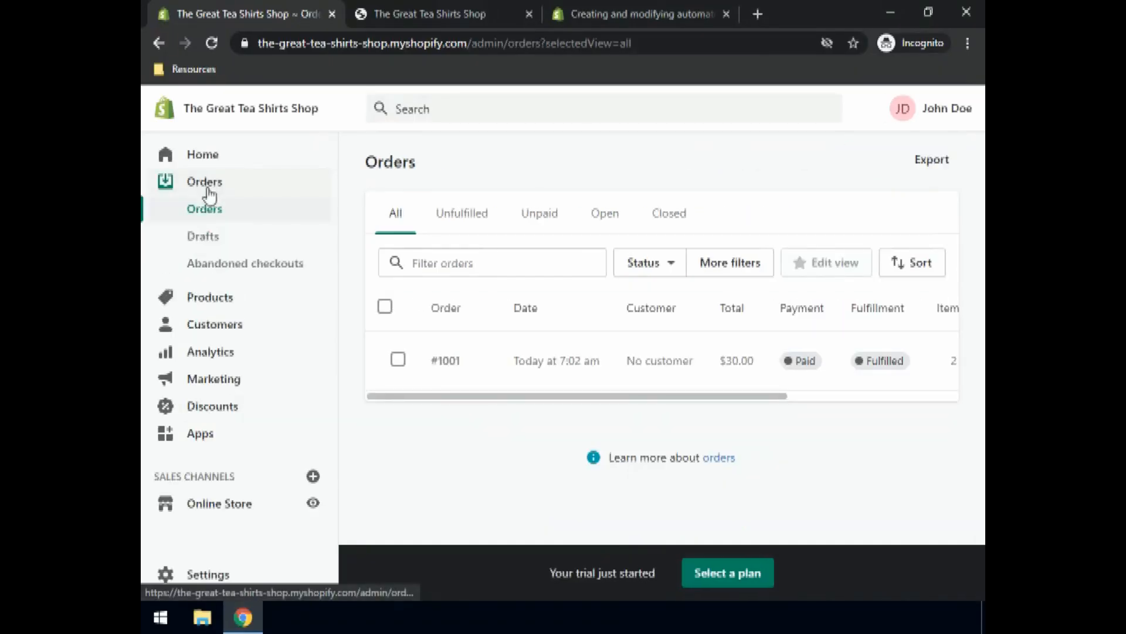
pyautogui.click(210, 241)
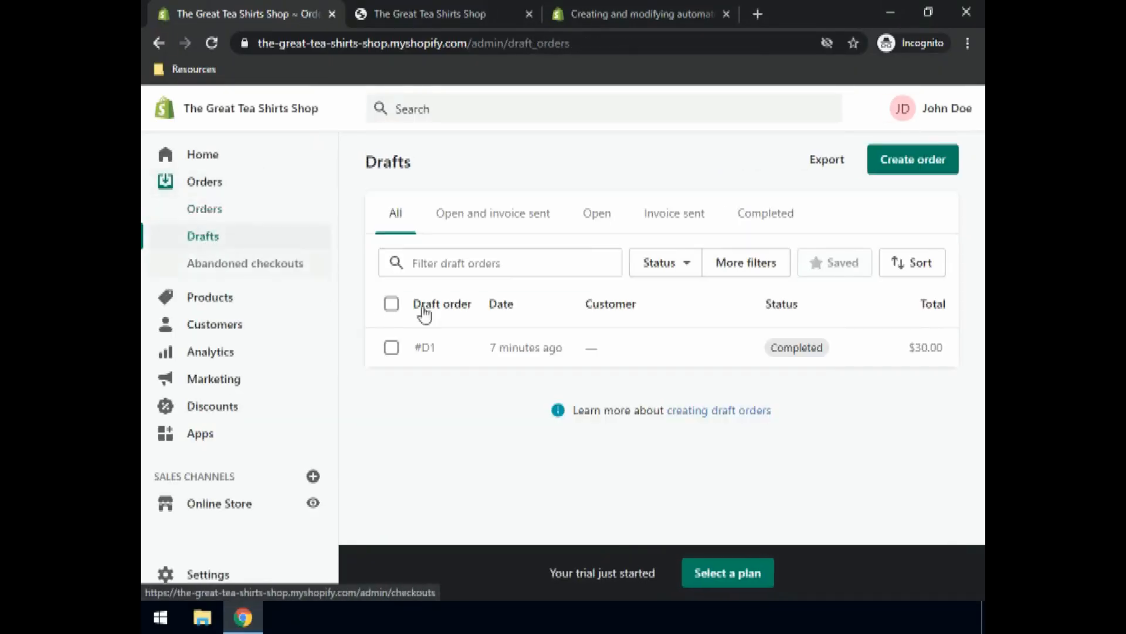
pyautogui.click(906, 159)
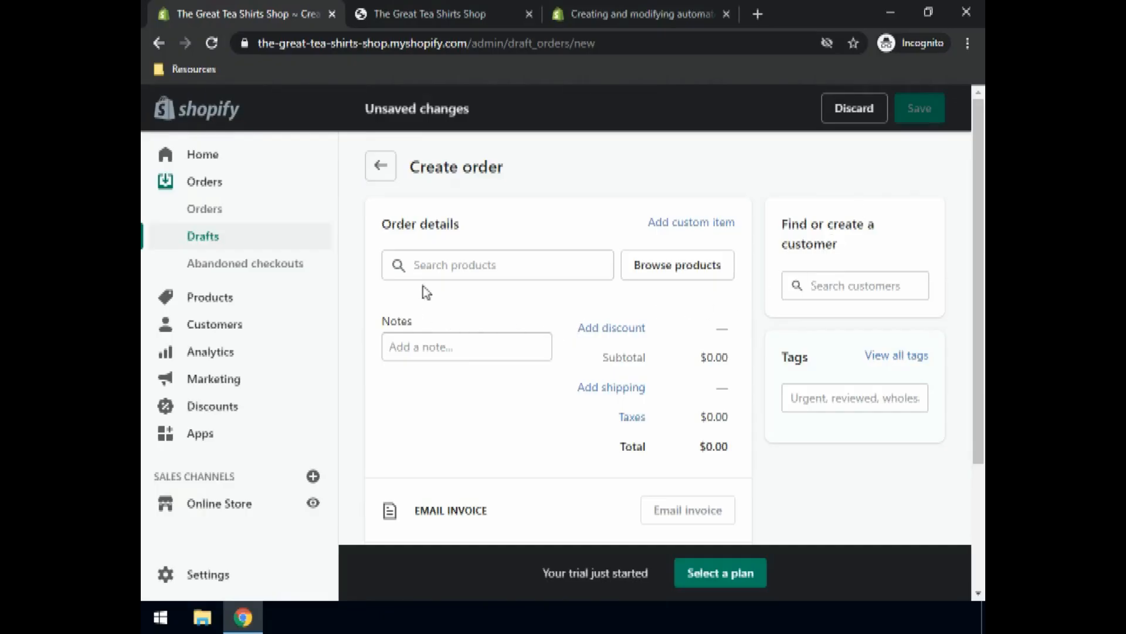
# Step: Search 'red' and add the Red T-shirt to the draft order
pyautogui.click(430, 268)
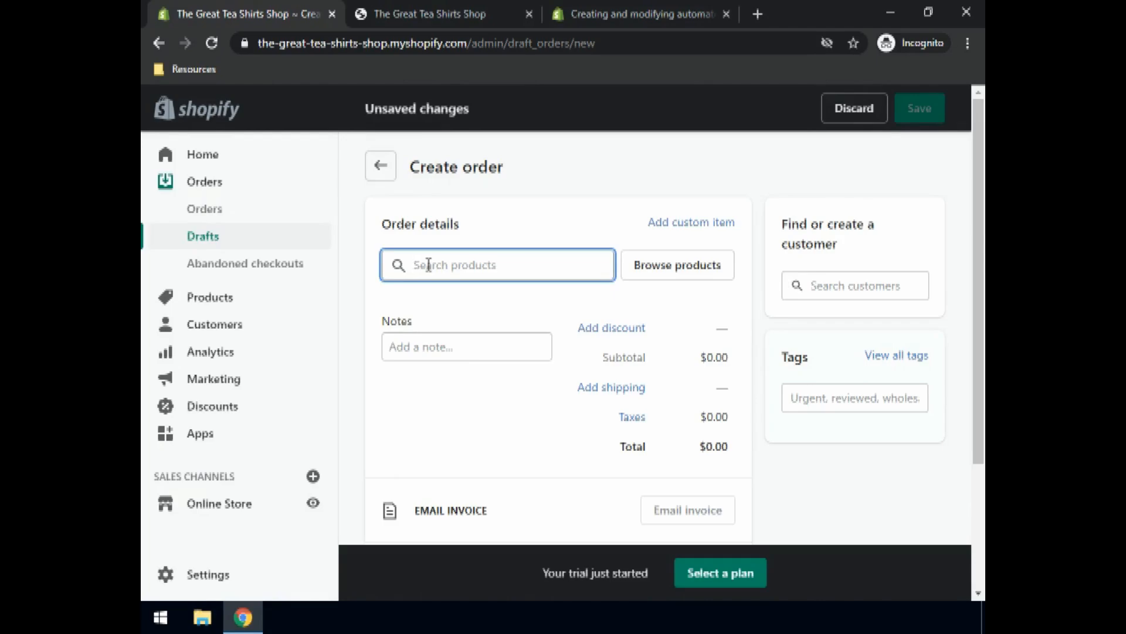
pyautogui.write('red')
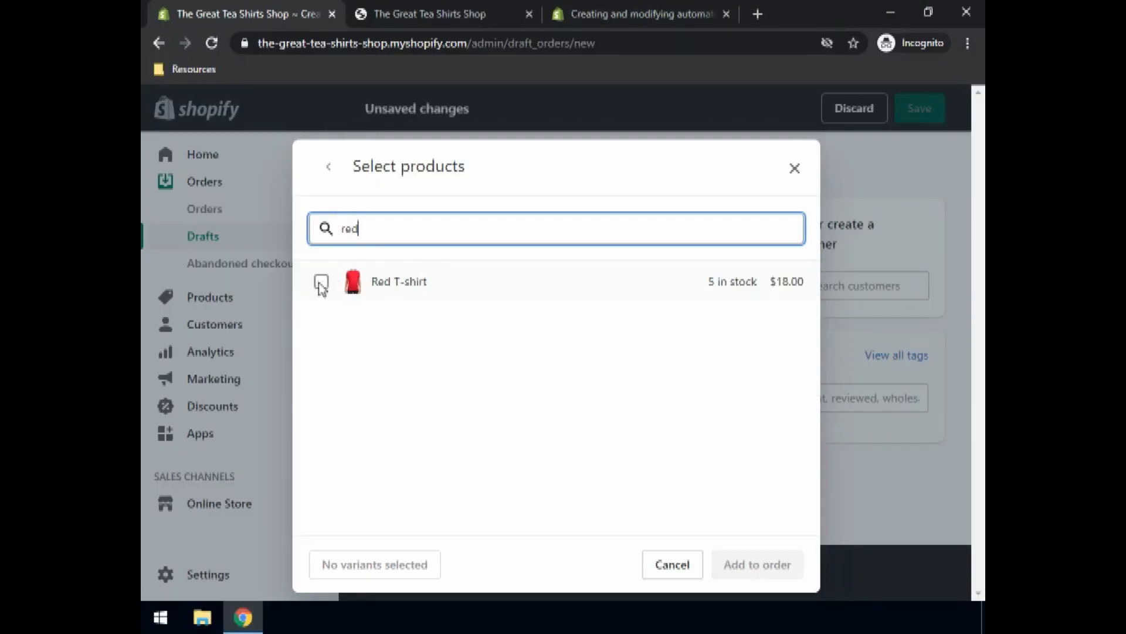
pyautogui.click(322, 282)
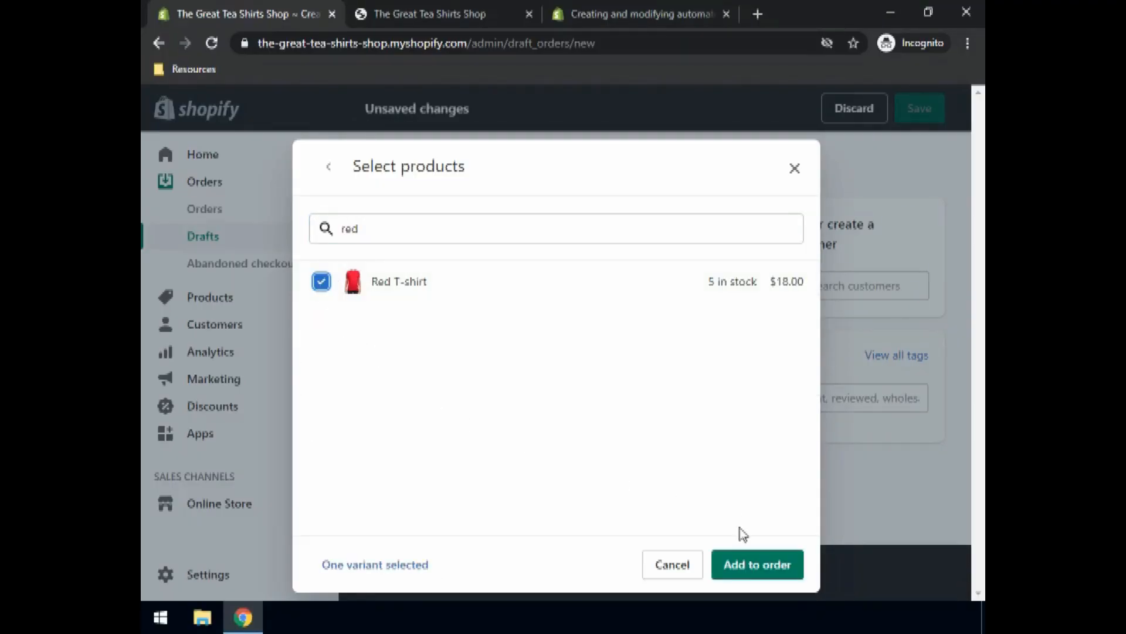
pyautogui.click(751, 564)
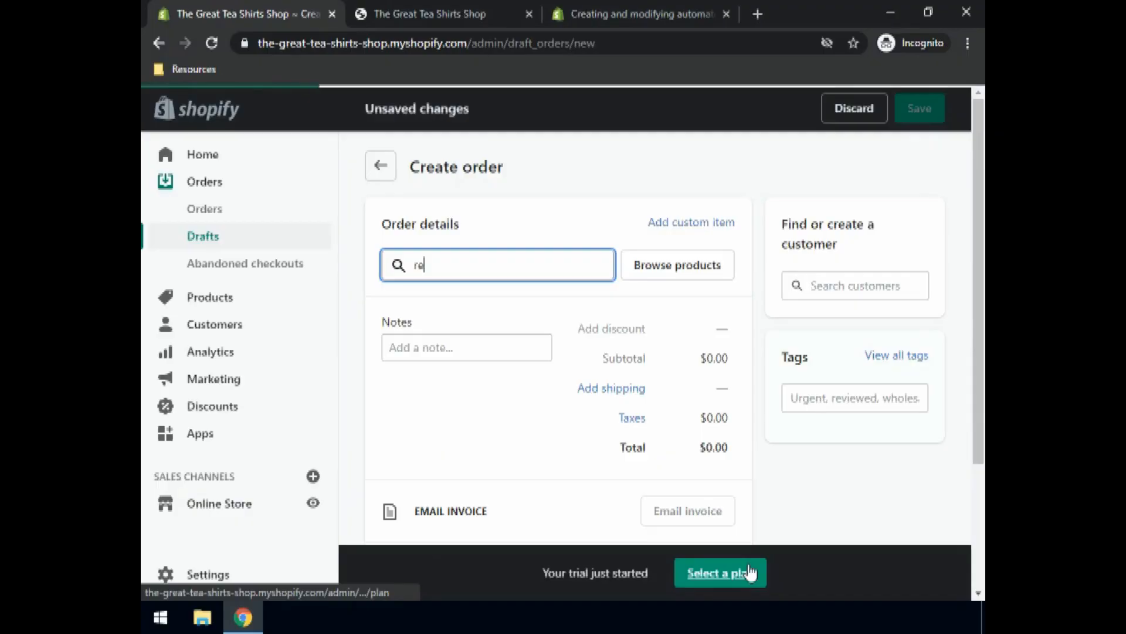
# Step: Assign the saved customer to the Red T-shirt draft order and mark its $18.00 payment as paid
pyautogui.click(867, 281)
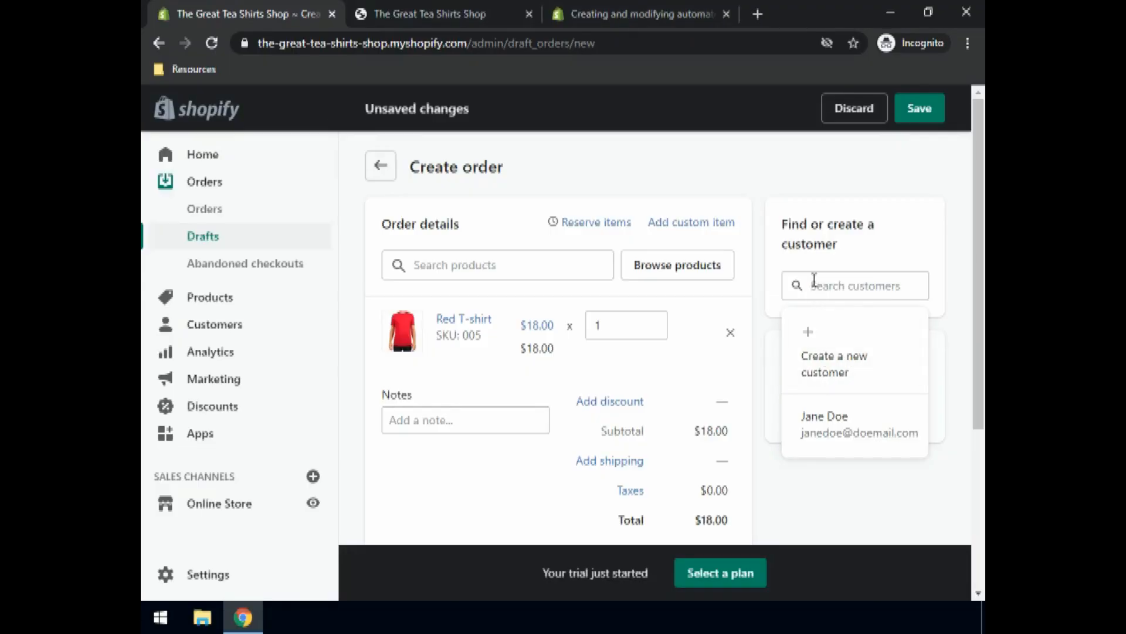
pyautogui.write('ja')
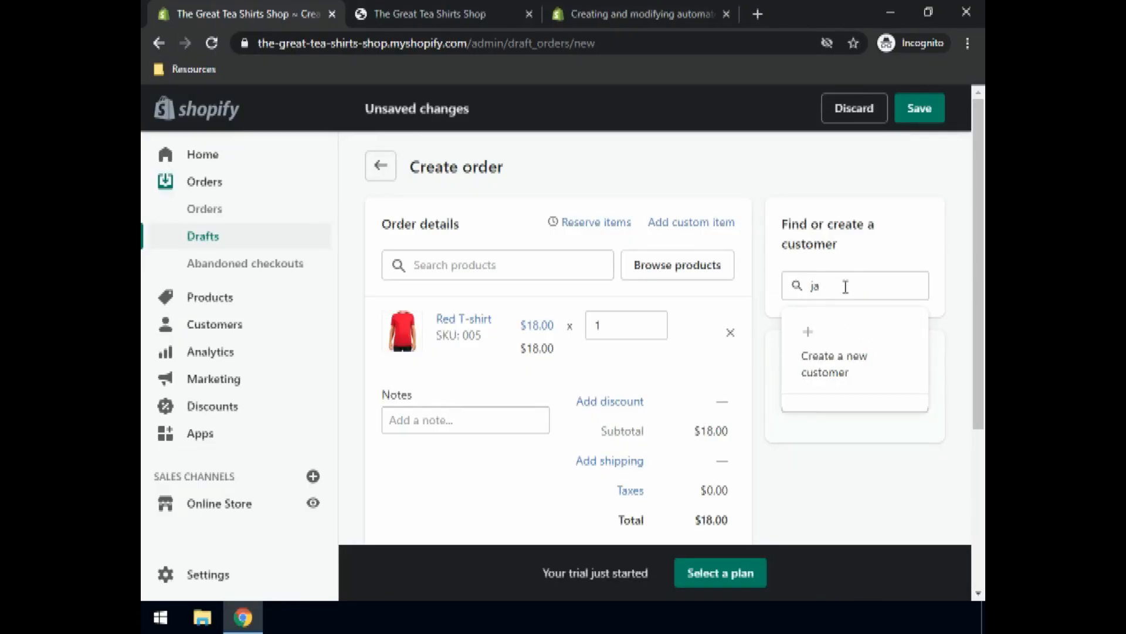
pyautogui.write('ne')
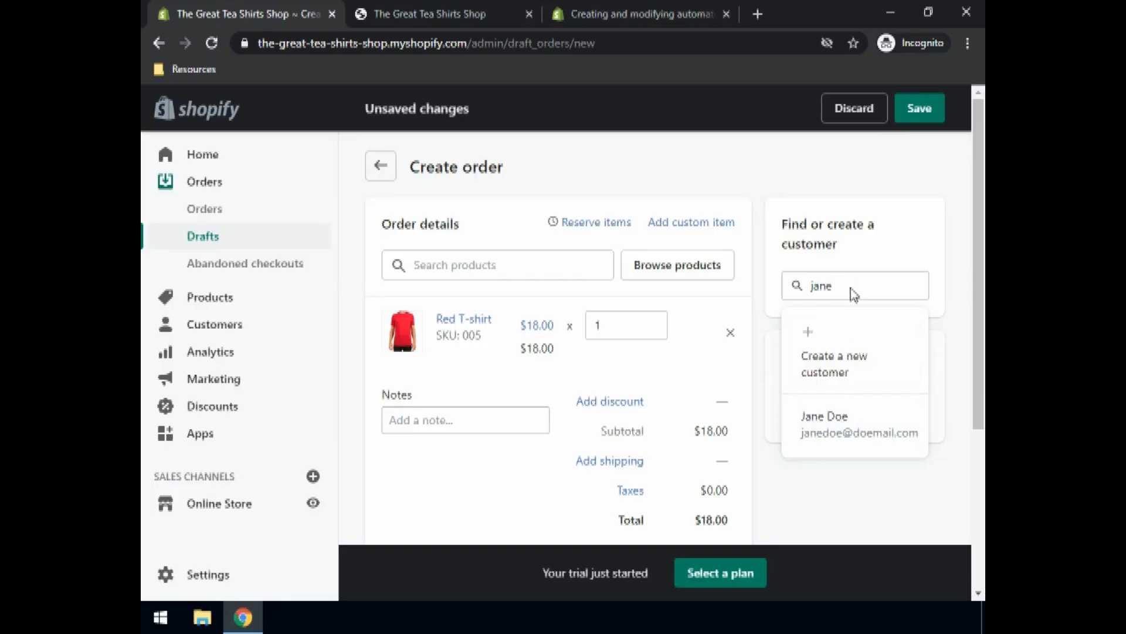
pyautogui.moveTo(851, 288); pyautogui.dragTo(769, 299)
pyautogui.press('BackSpace')
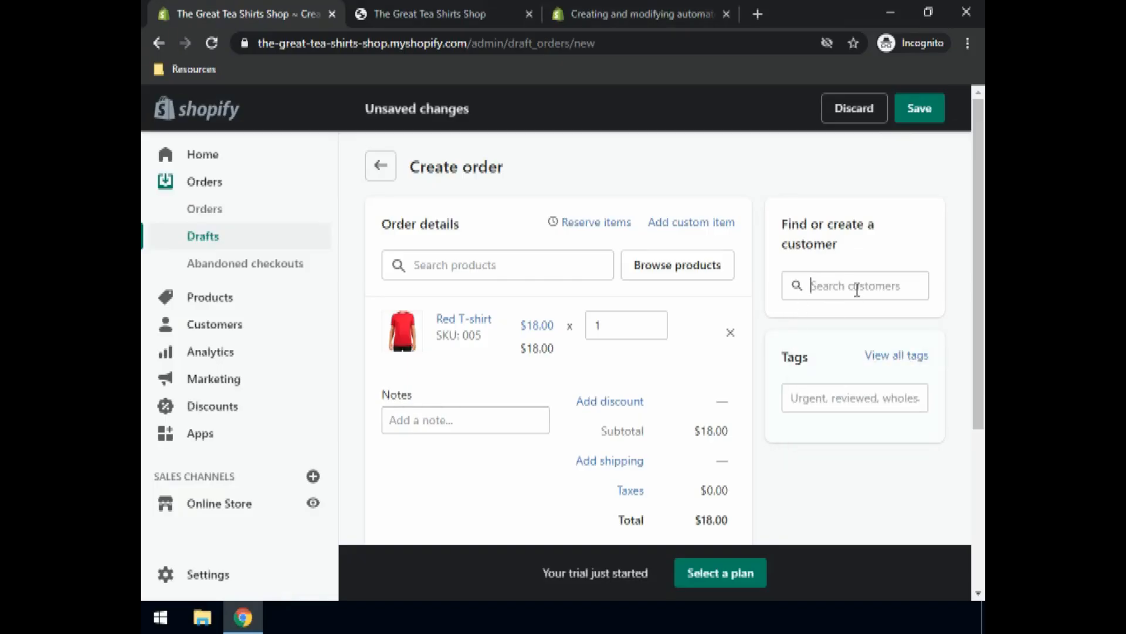
pyautogui.click(463, 264)
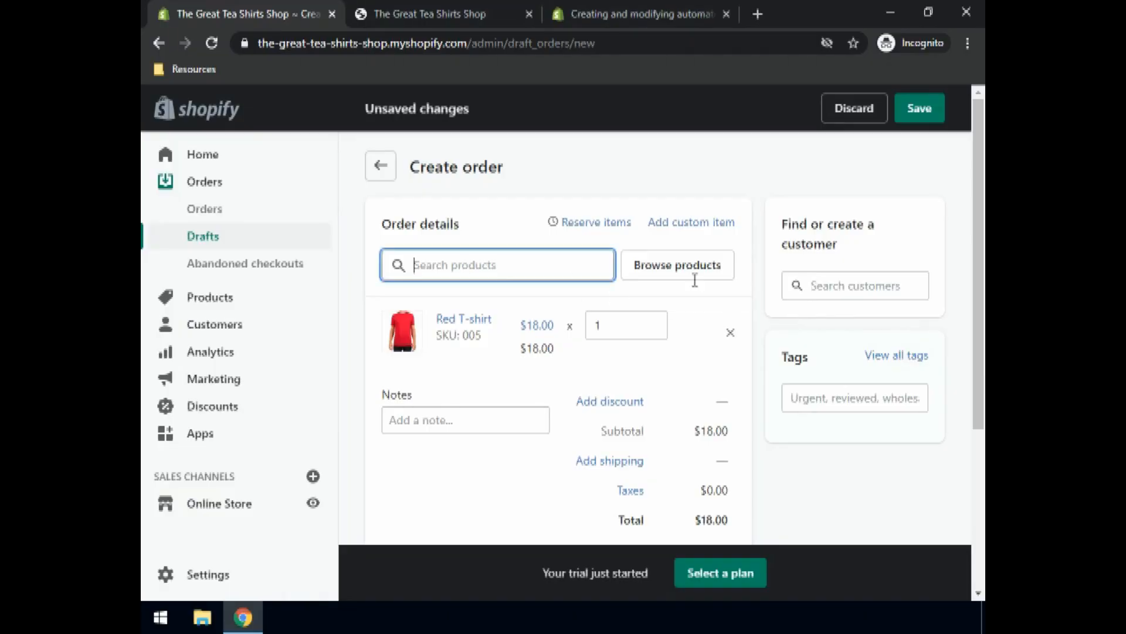
pyautogui.click(869, 281)
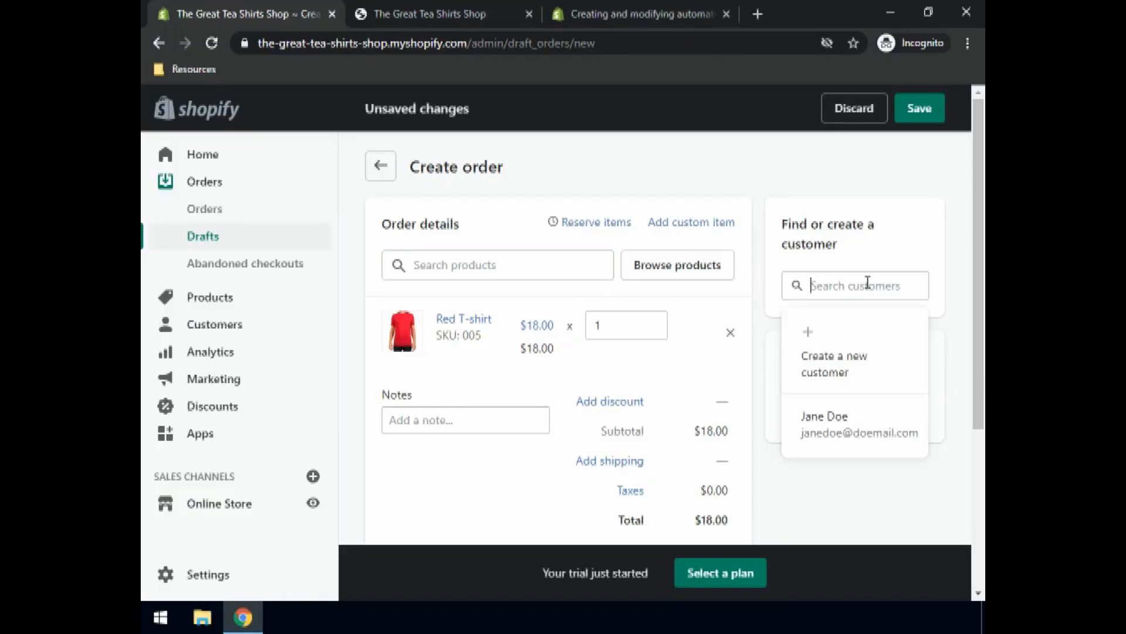
pyautogui.click(831, 441)
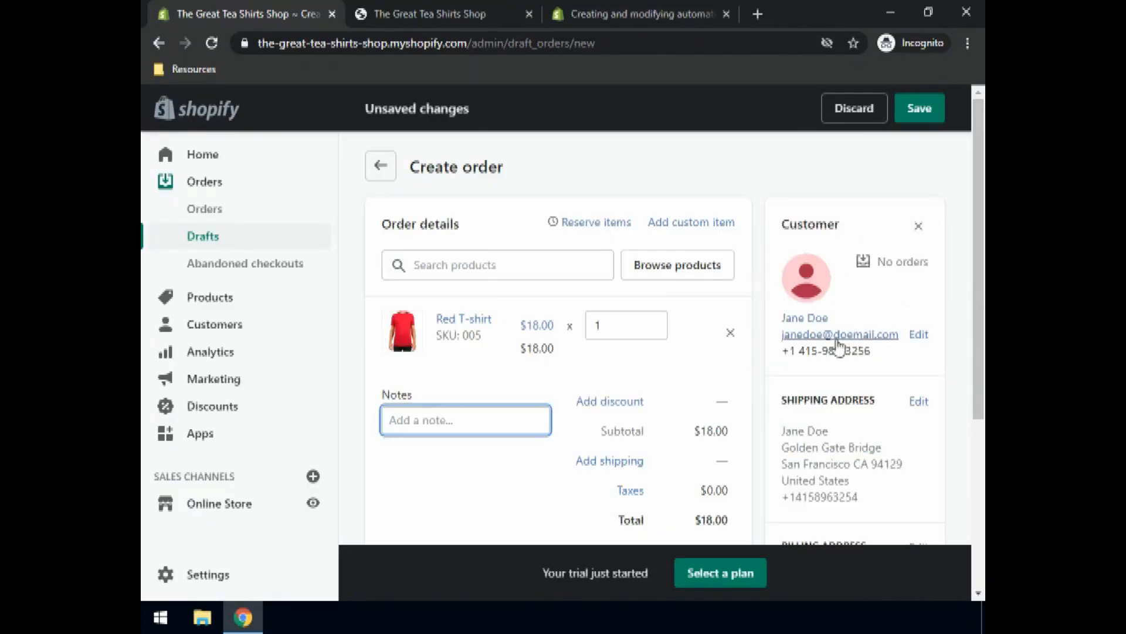
pyautogui.scroll(-4, 528, 391)
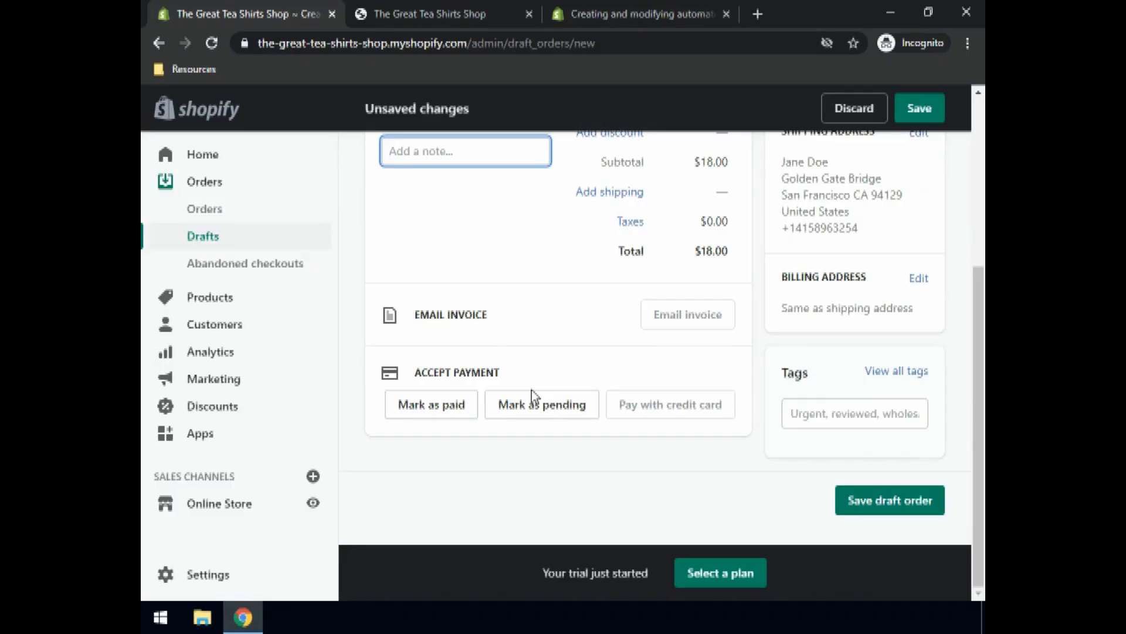
pyautogui.click(437, 411)
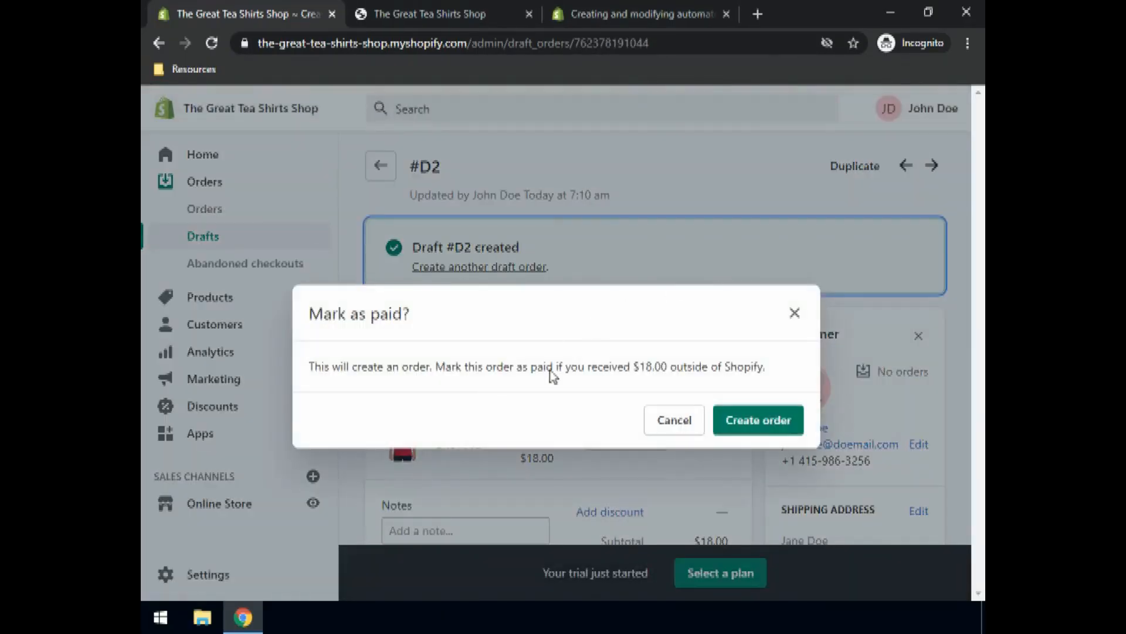
# Step: Create paid order #1002, fulfill its Red T-shirt item, and return to the Orders list
pyautogui.click(747, 428)
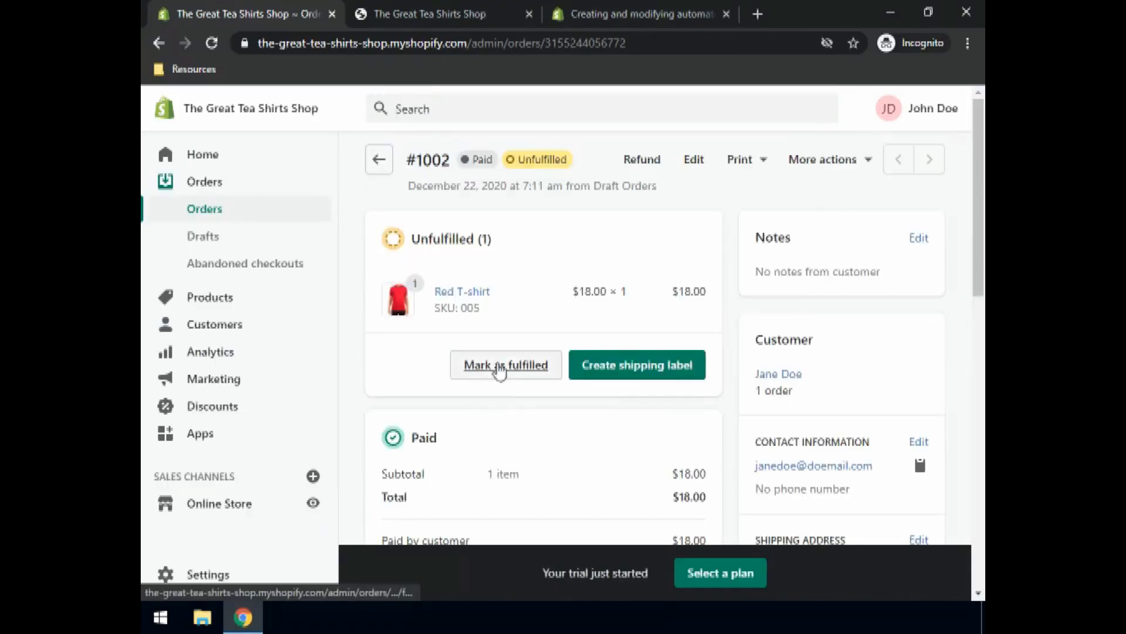
pyautogui.click(499, 370)
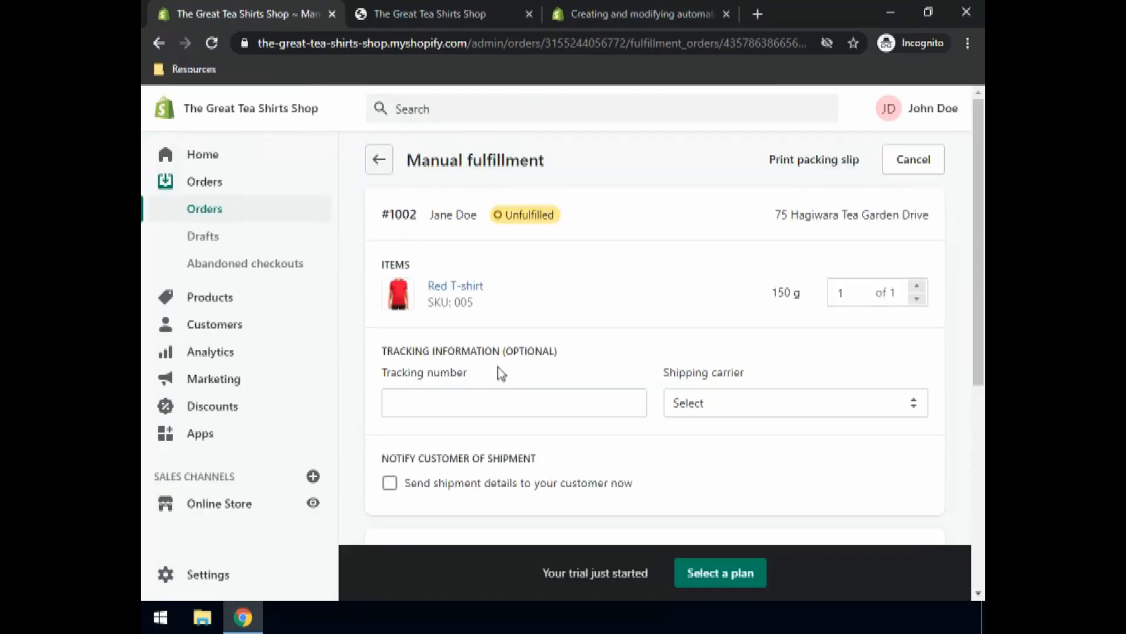
pyautogui.scroll(-6, 551, 395)
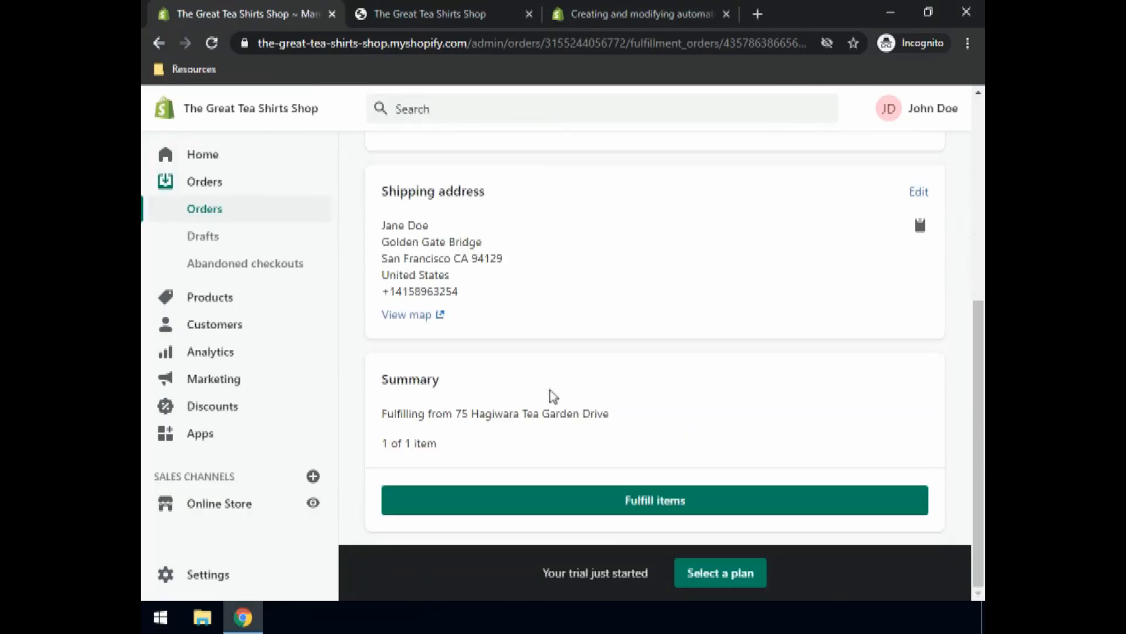
pyautogui.click(631, 502)
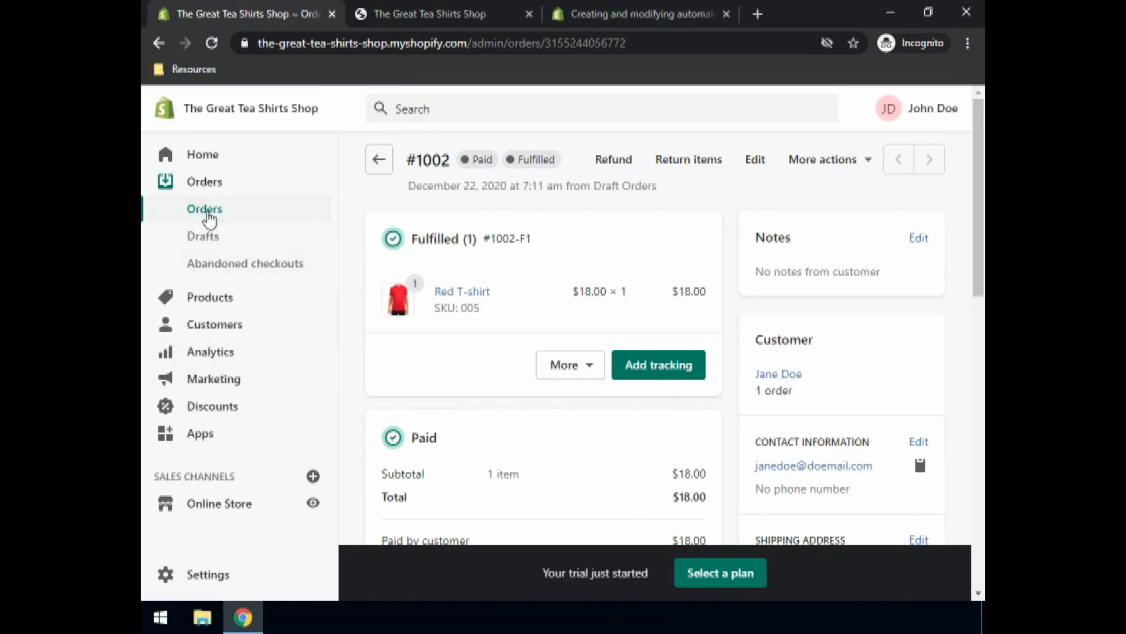
pyautogui.click(206, 216)
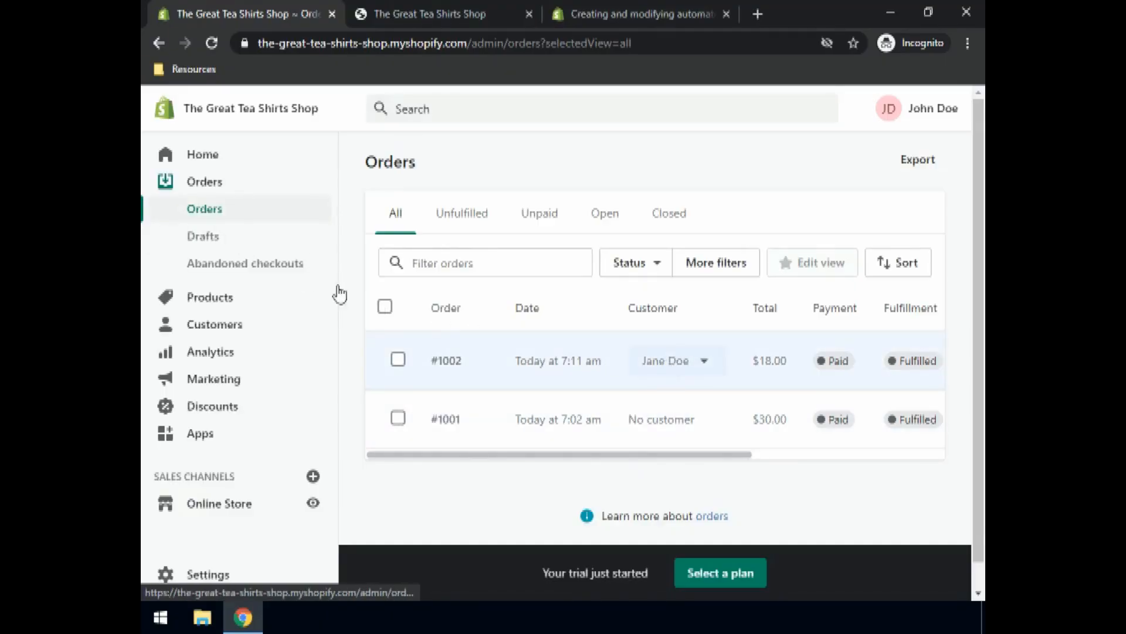
pyautogui.click(203, 328)
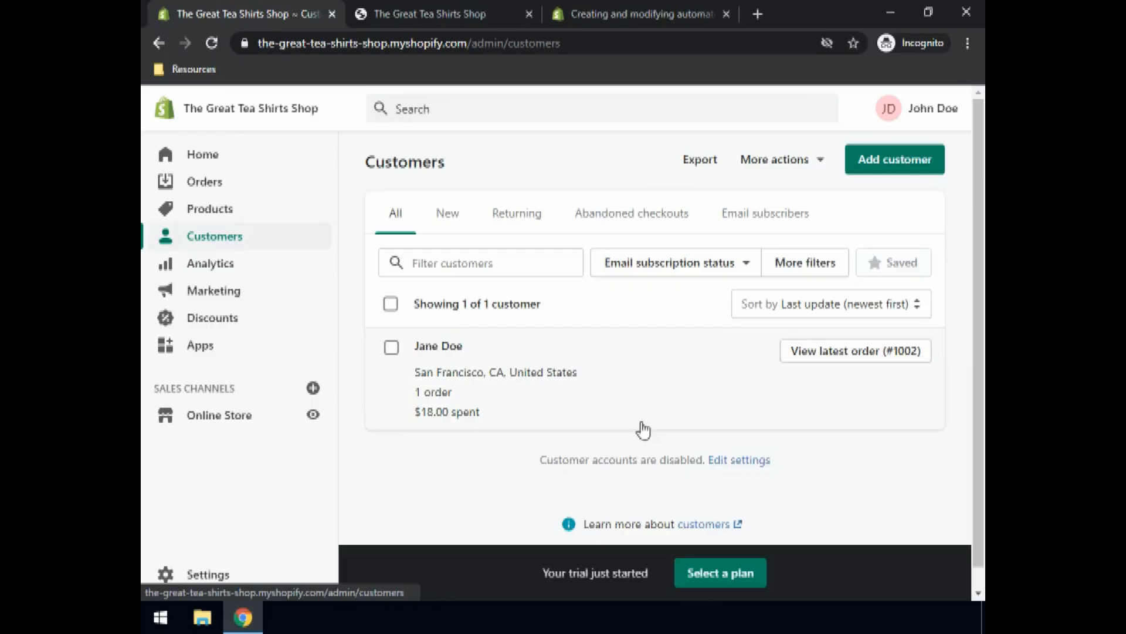
pyautogui.click(895, 362)
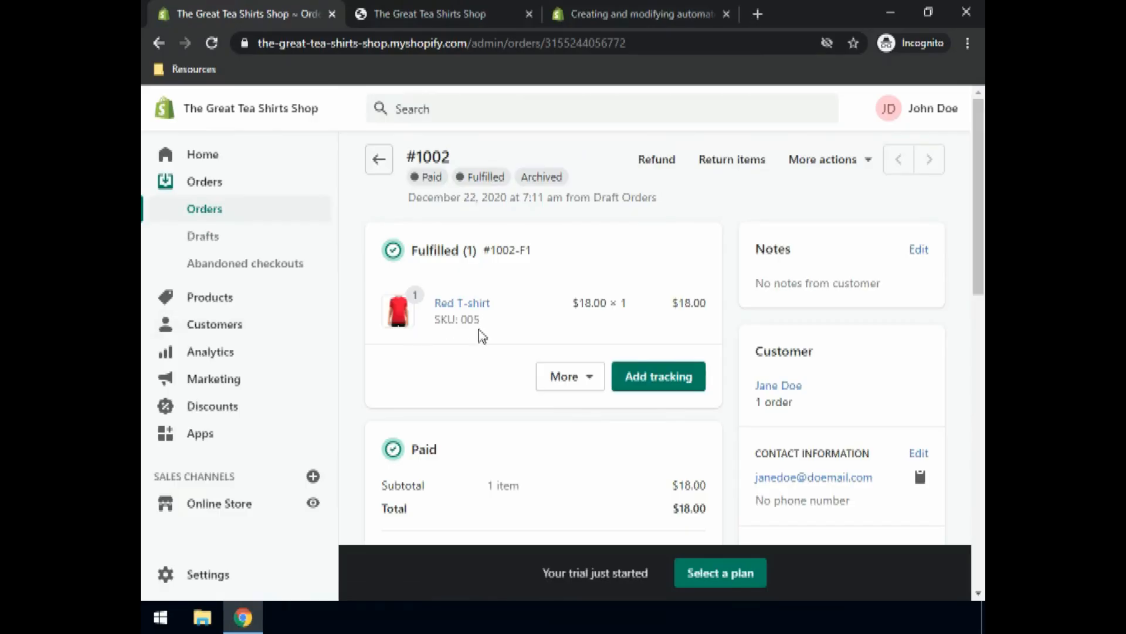
pyautogui.scroll(-1, 482, 338)
pyautogui.scroll(-6, 480, 334)
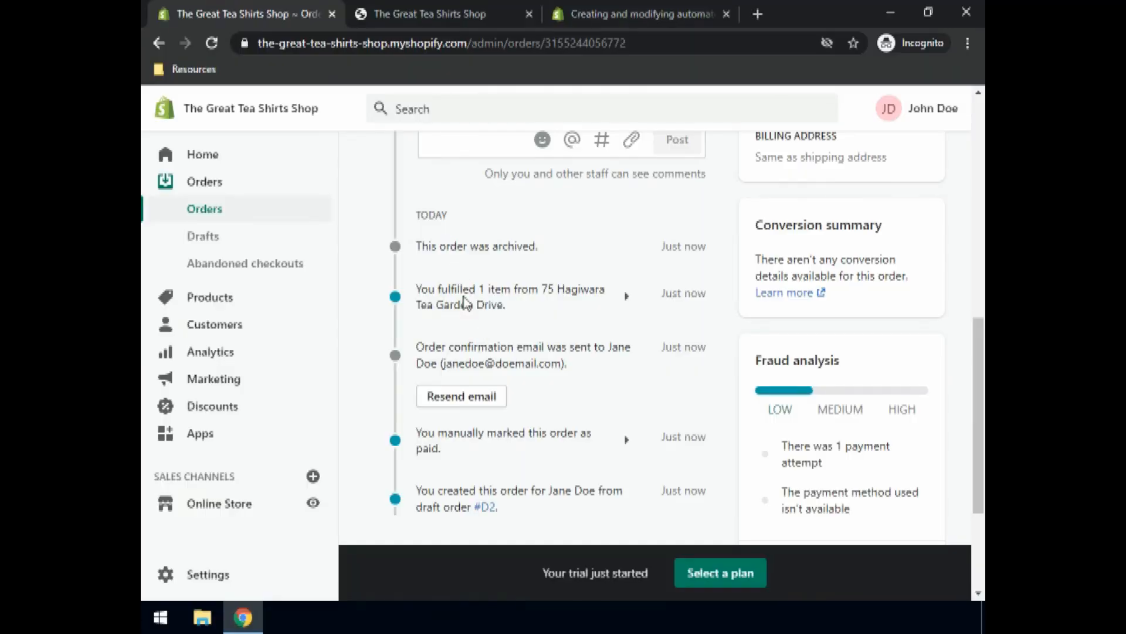
pyautogui.scroll(-3, 469, 511)
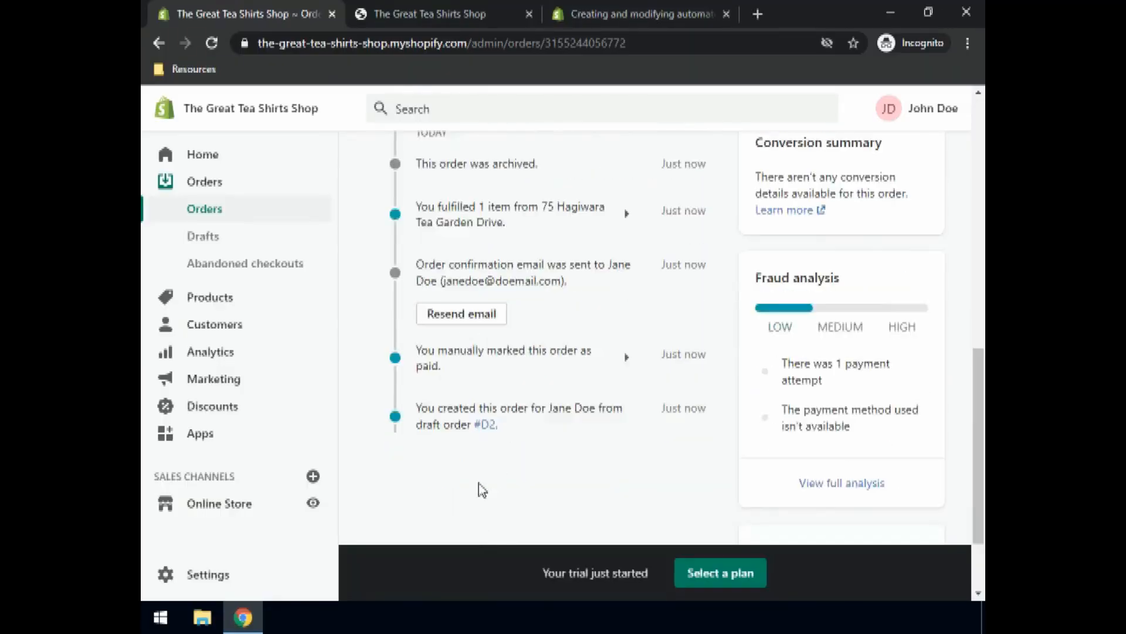
pyautogui.scroll(12, 481, 422)
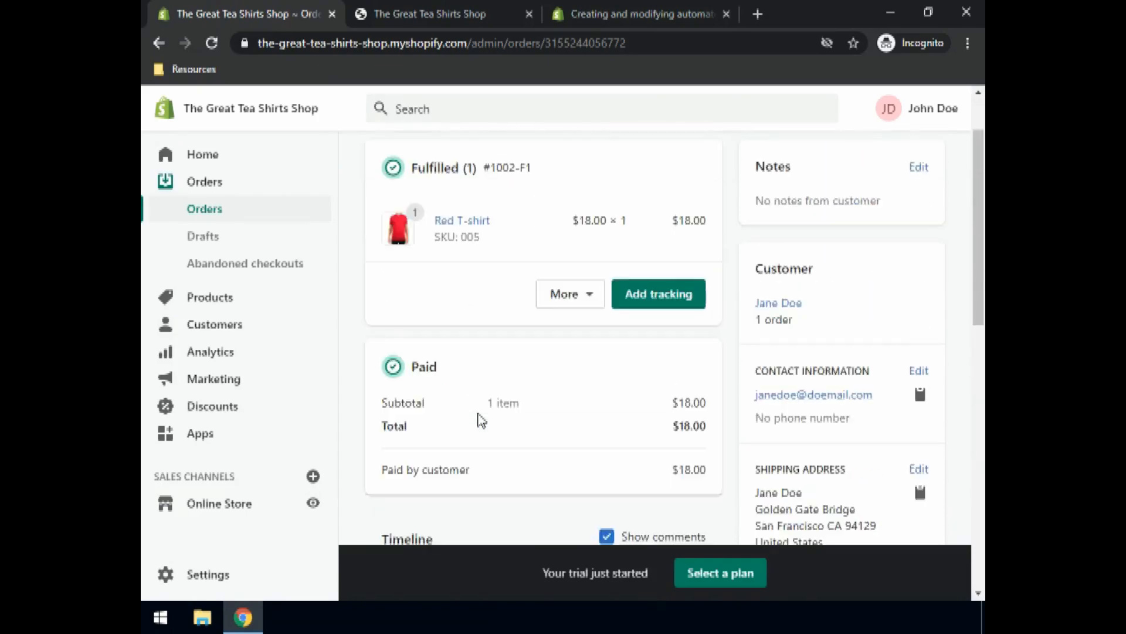
pyautogui.scroll(2, 480, 419)
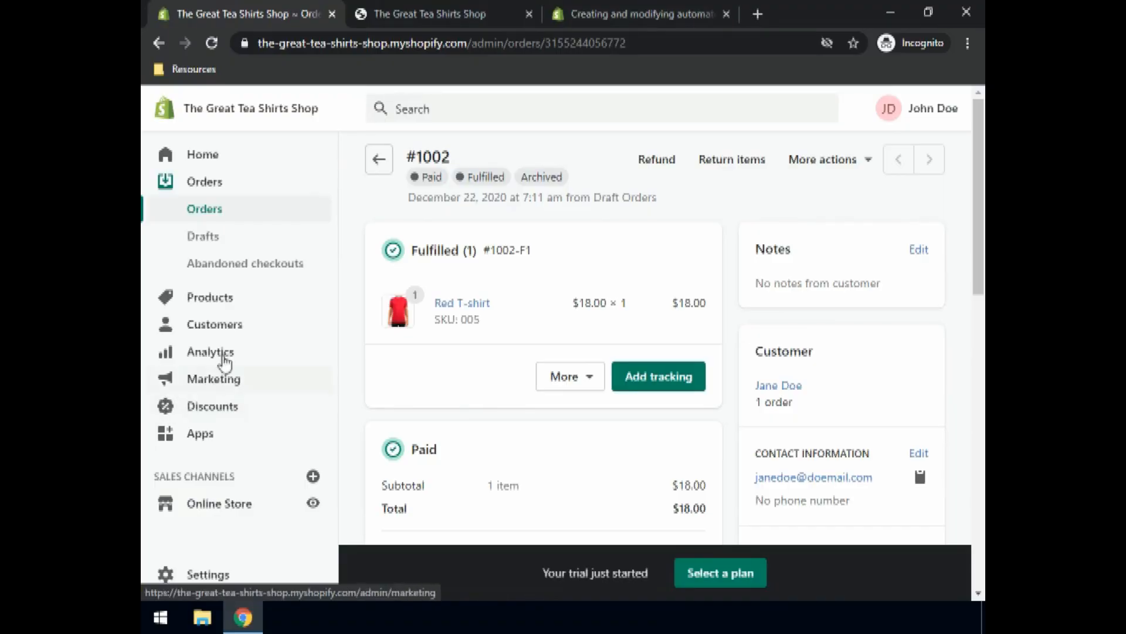
# Step: Start a new gift card from Products > Gift cards and assign it to the existing customer
pyautogui.click(221, 297)
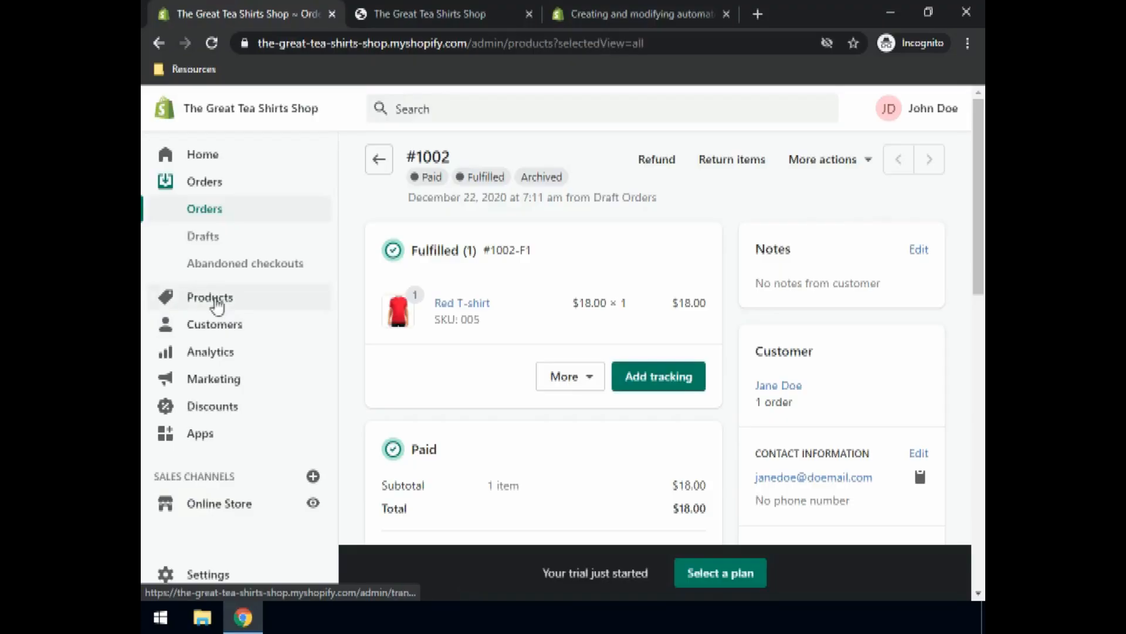
pyautogui.click(219, 352)
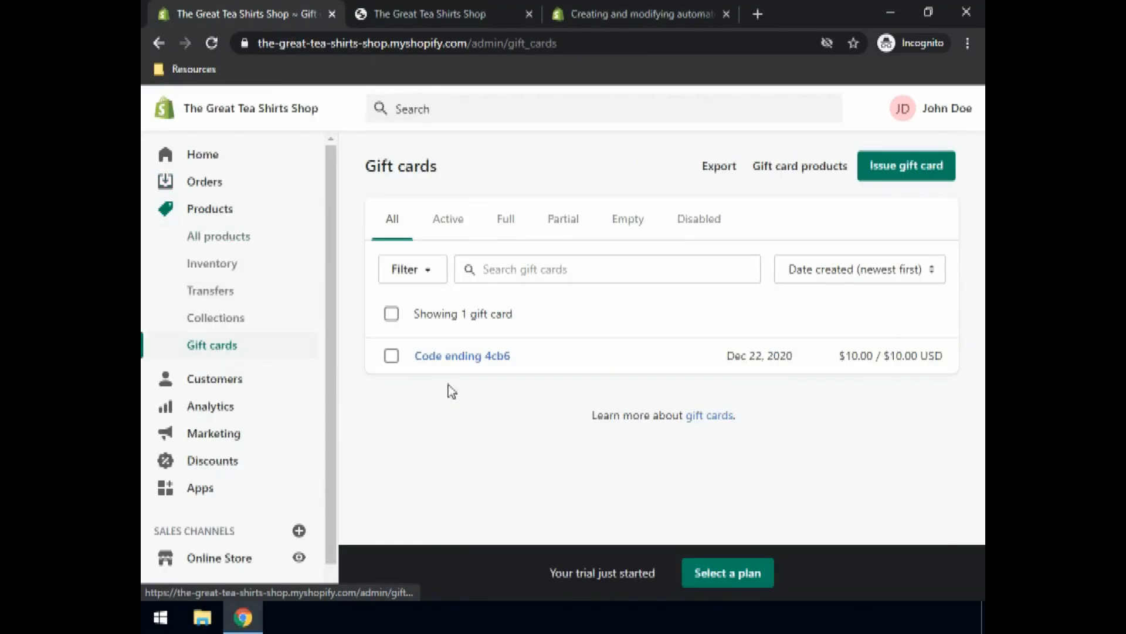
pyautogui.click(884, 176)
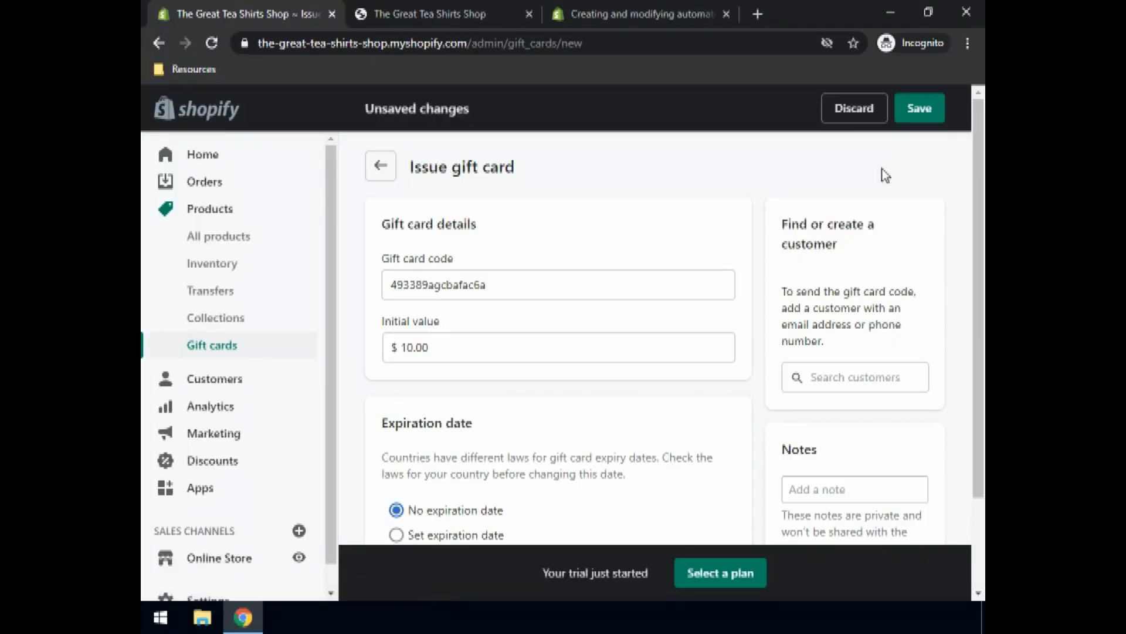
pyautogui.click(838, 375)
pyautogui.write('Jane')
pyautogui.scroll(-2, 845, 376)
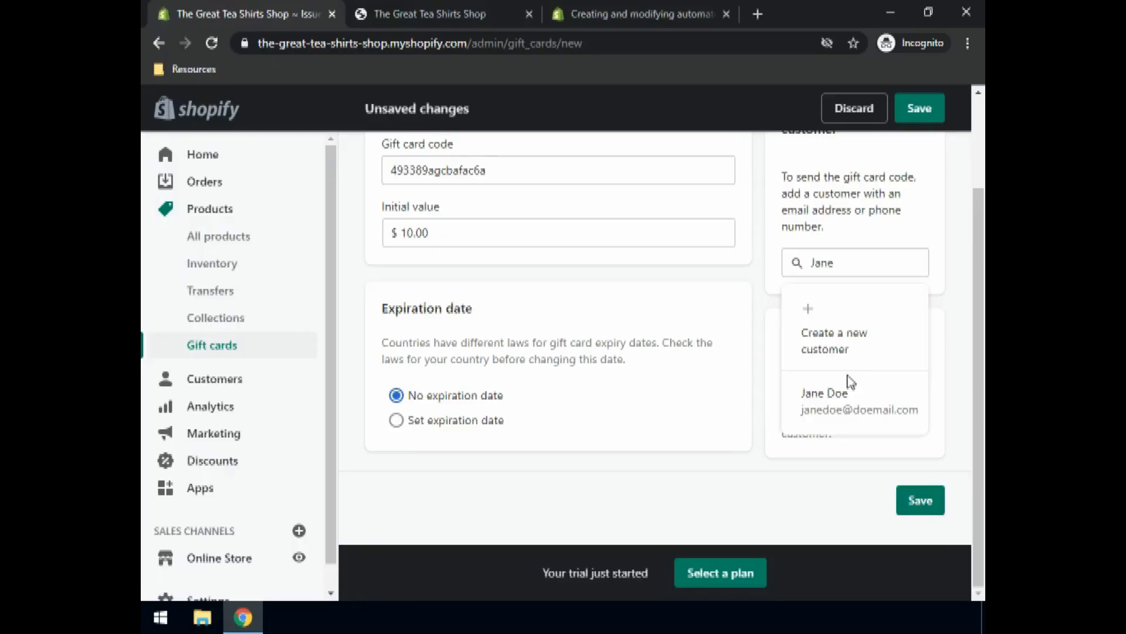
pyautogui.click(828, 406)
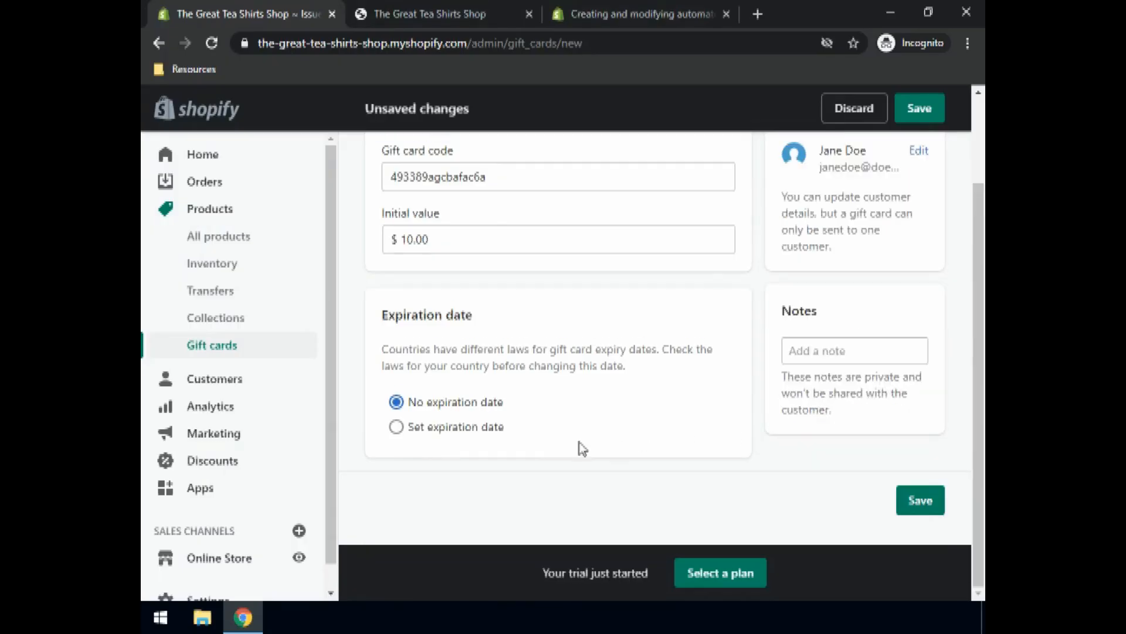
# Step: Set the gift card to expire 2021-12-22 with a 30.00 initial value, and save it
pyautogui.click(396, 426)
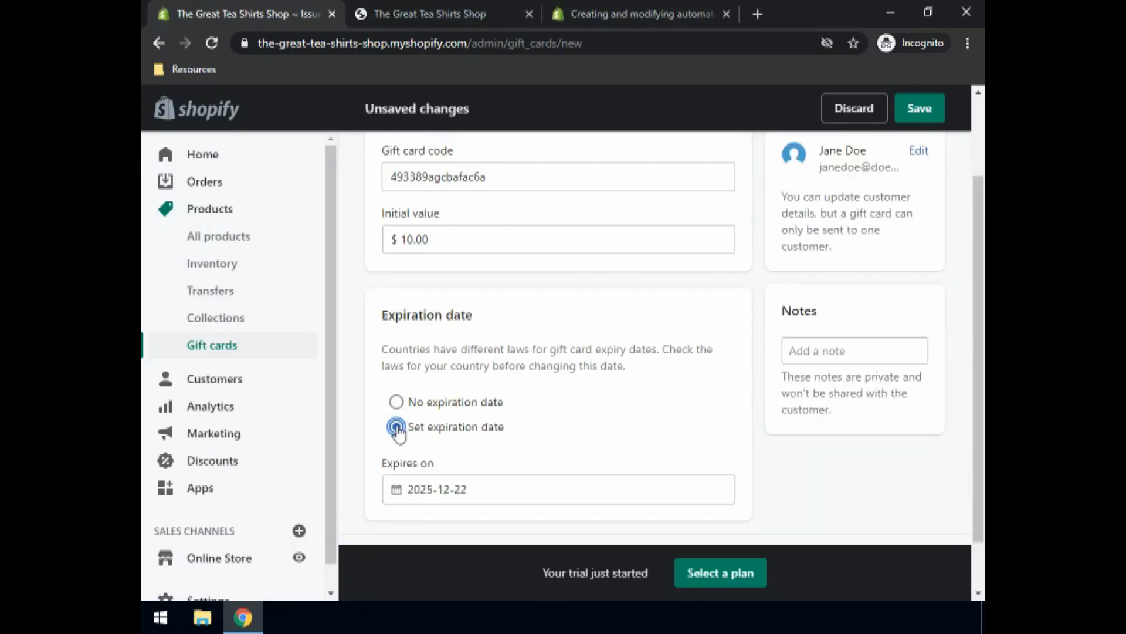
pyautogui.click(431, 493)
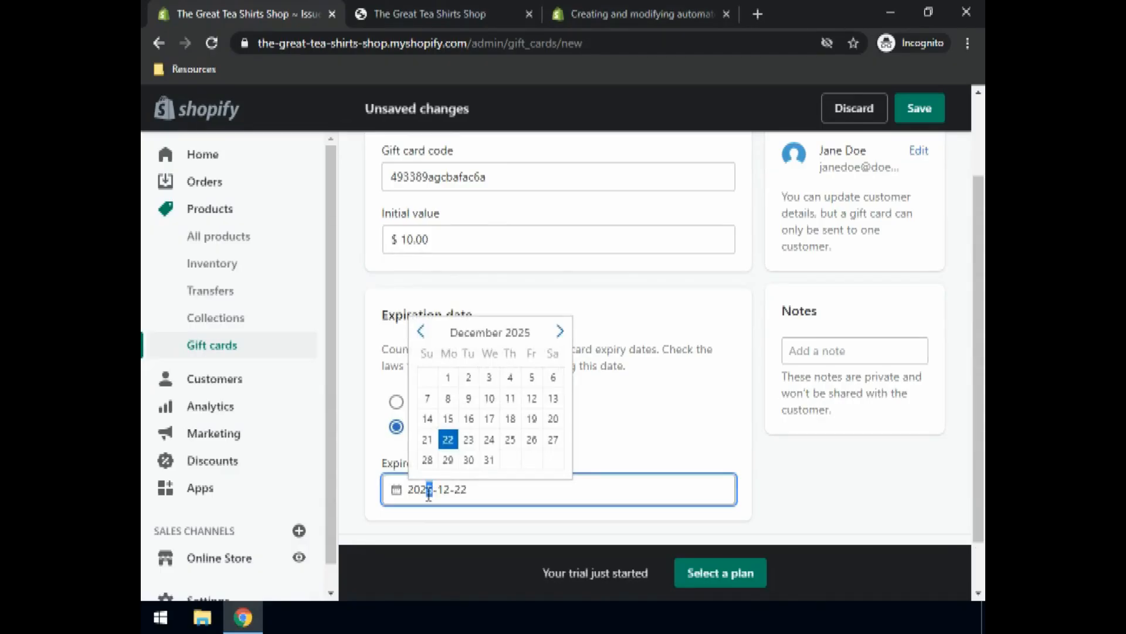
pyautogui.write('1')
pyautogui.click(609, 426)
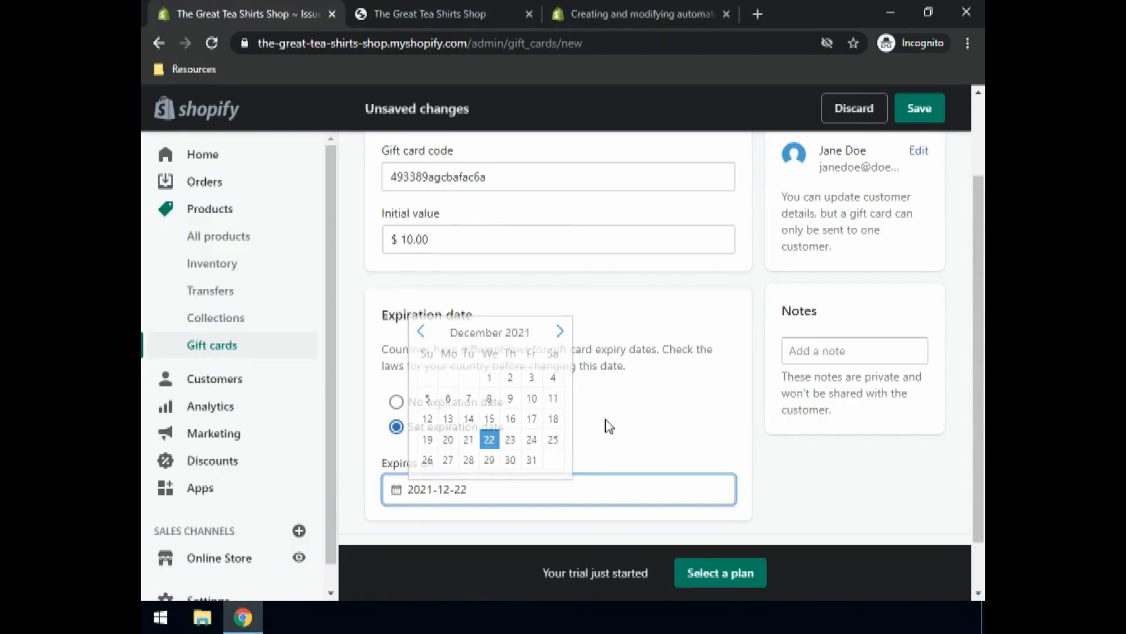
pyautogui.scroll(2, 586, 387)
pyautogui.click(431, 349)
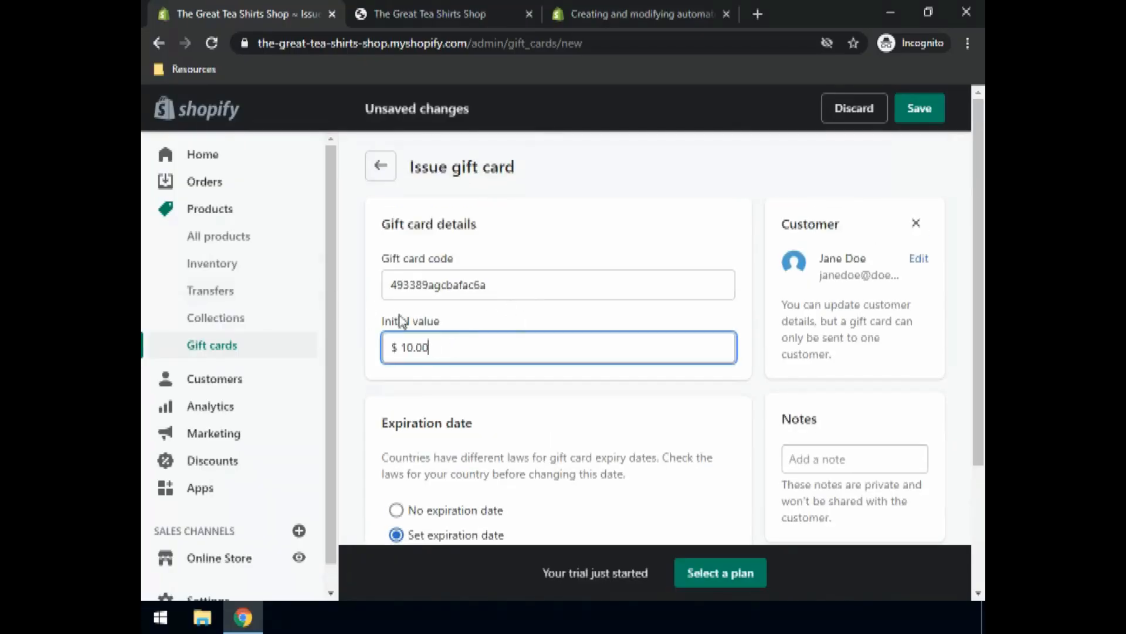
pyautogui.scroll(-3, 712, 371)
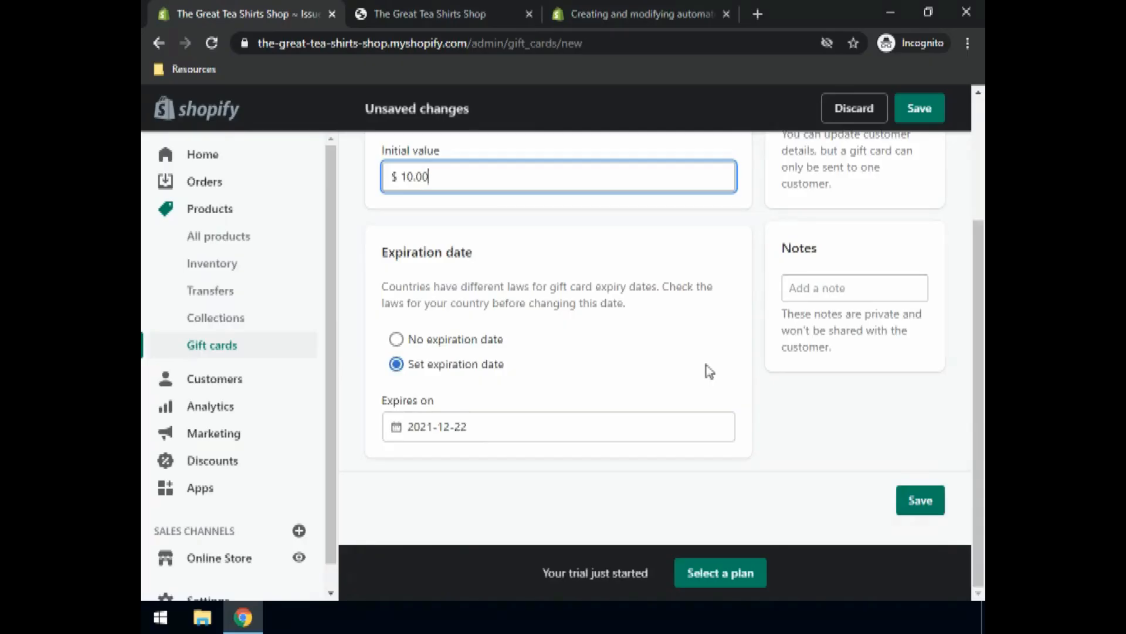
pyautogui.scroll(3, 709, 371)
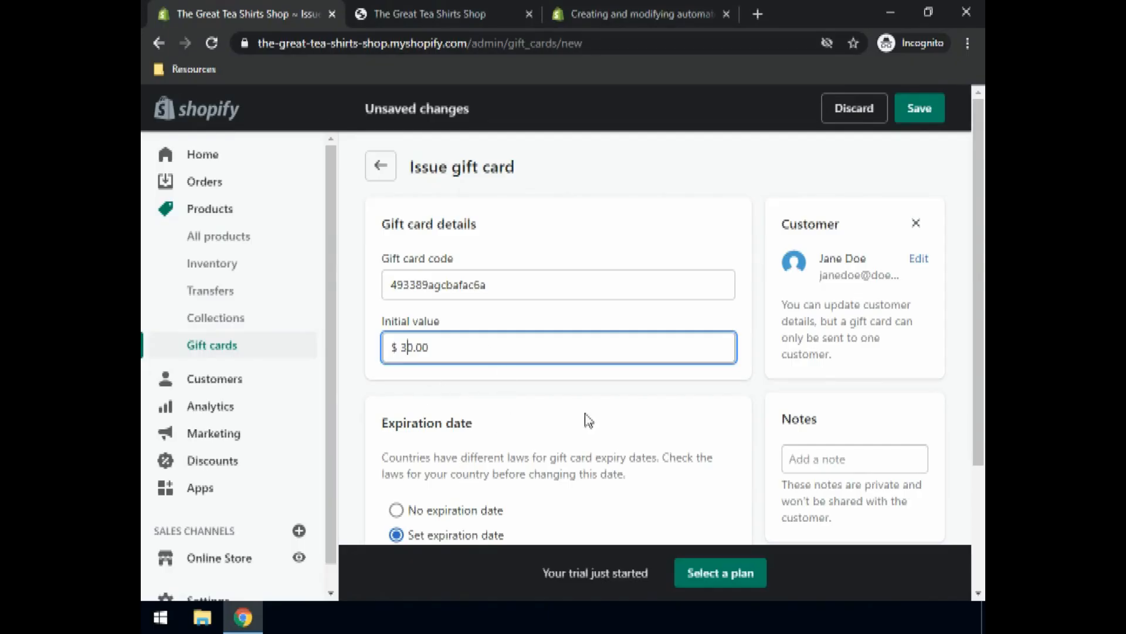
pyautogui.click(909, 119)
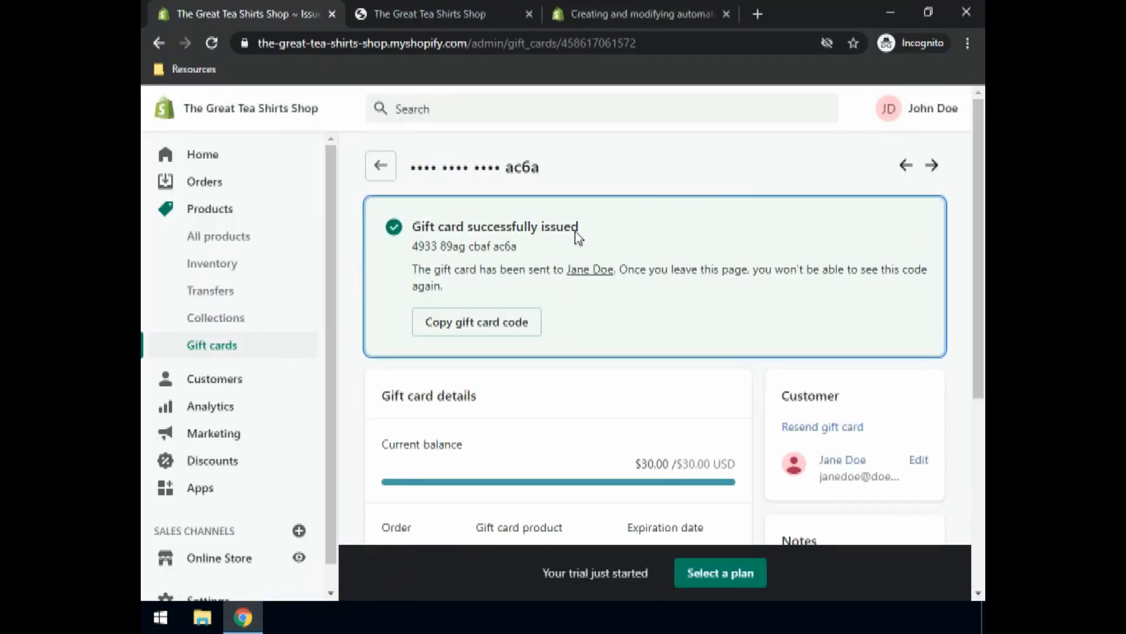
# Step: Review the $30.00 gift card's balance, expiry and history, then go to Customers
pyautogui.scroll(-3, 590, 328)
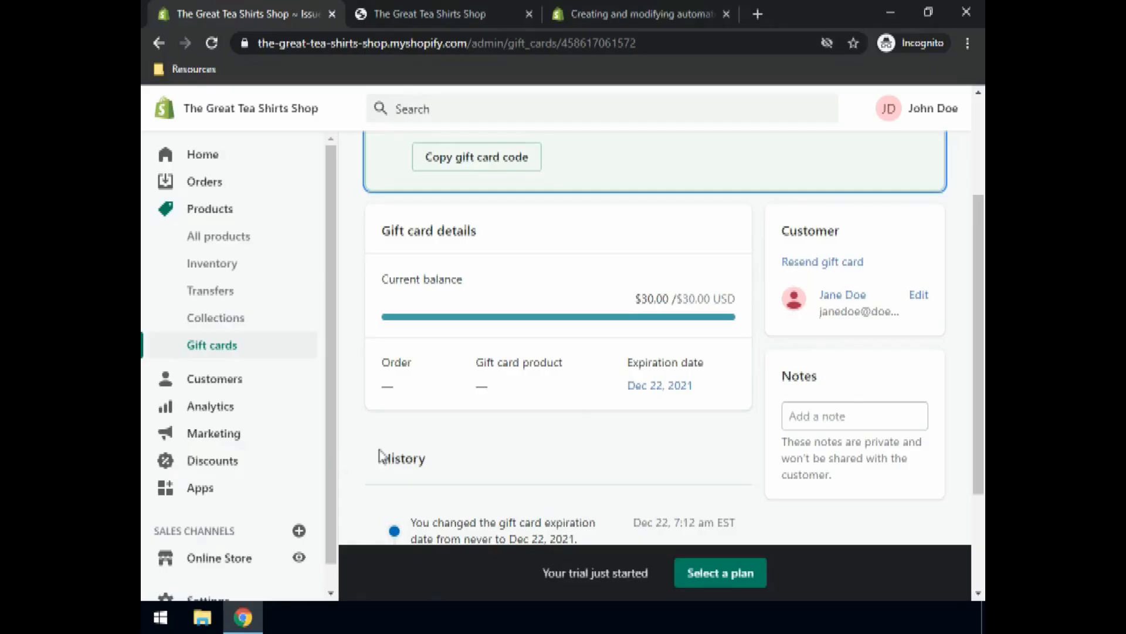
pyautogui.scroll(-3, 446, 446)
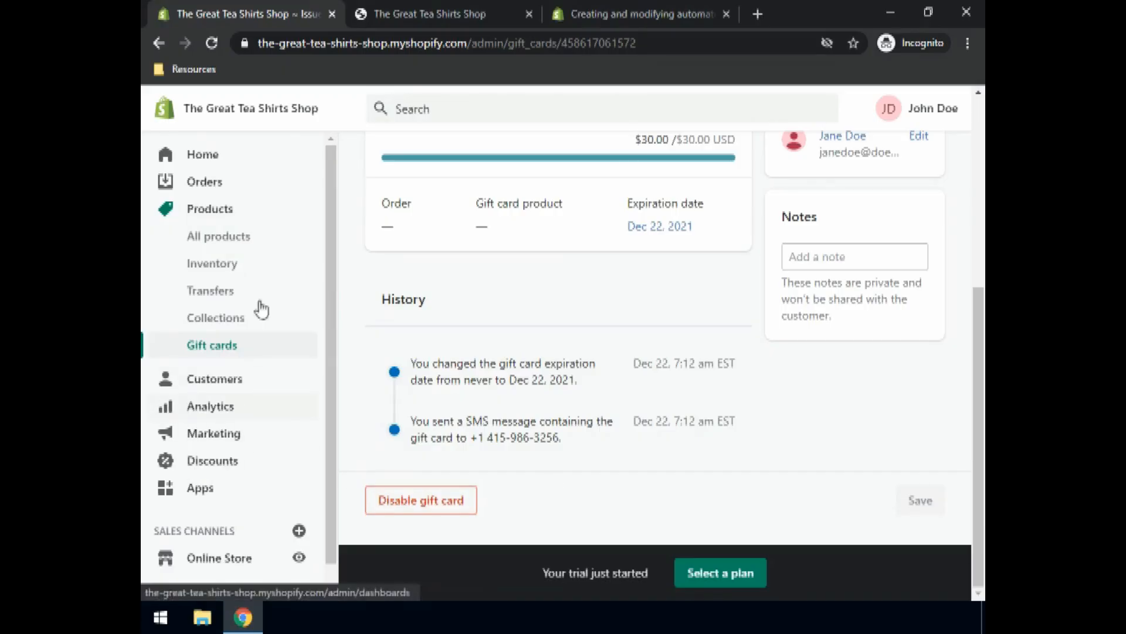
pyautogui.click(223, 390)
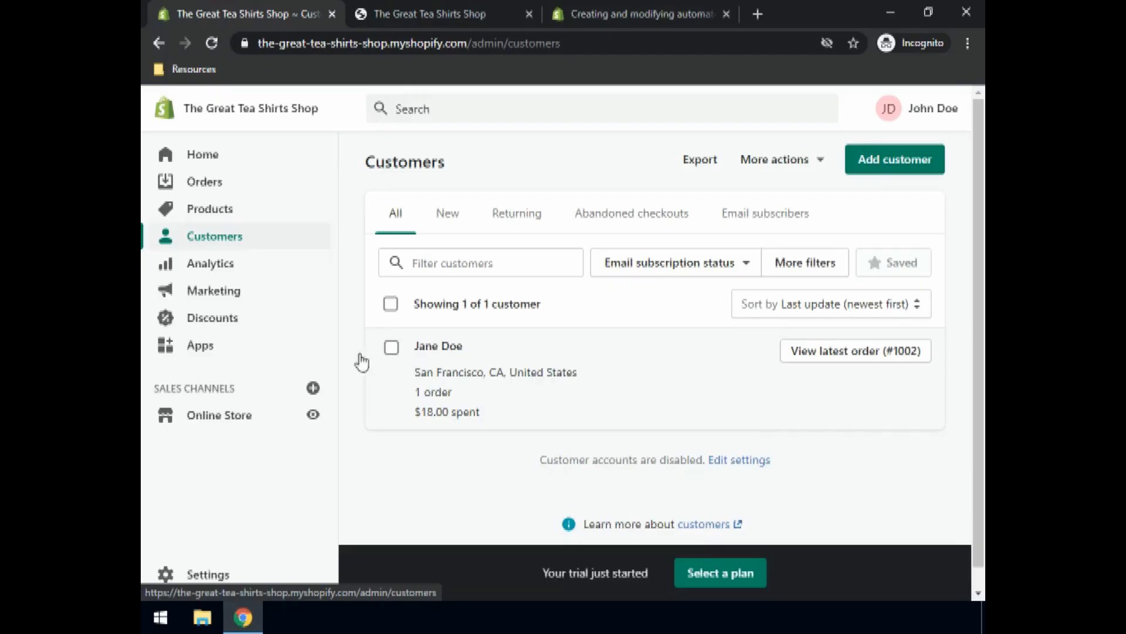
# Step: Open the customer's profile and scroll through order #1002, contact details, privacy options and timeline
pyautogui.click(466, 369)
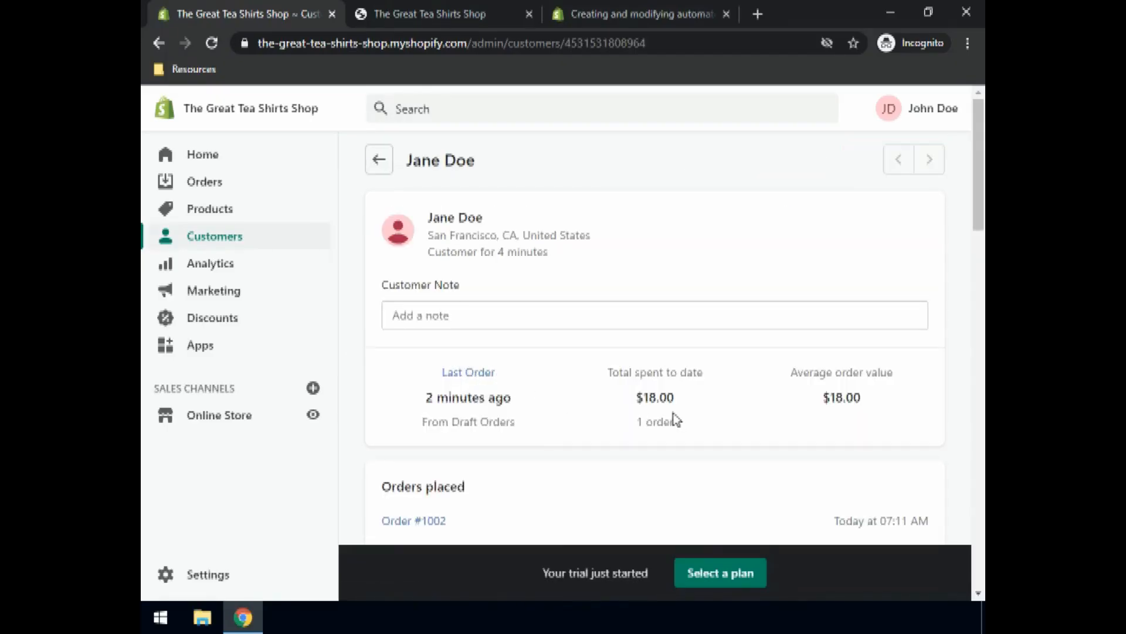
pyautogui.scroll(-4, 674, 418)
pyautogui.scroll(-7, 676, 423)
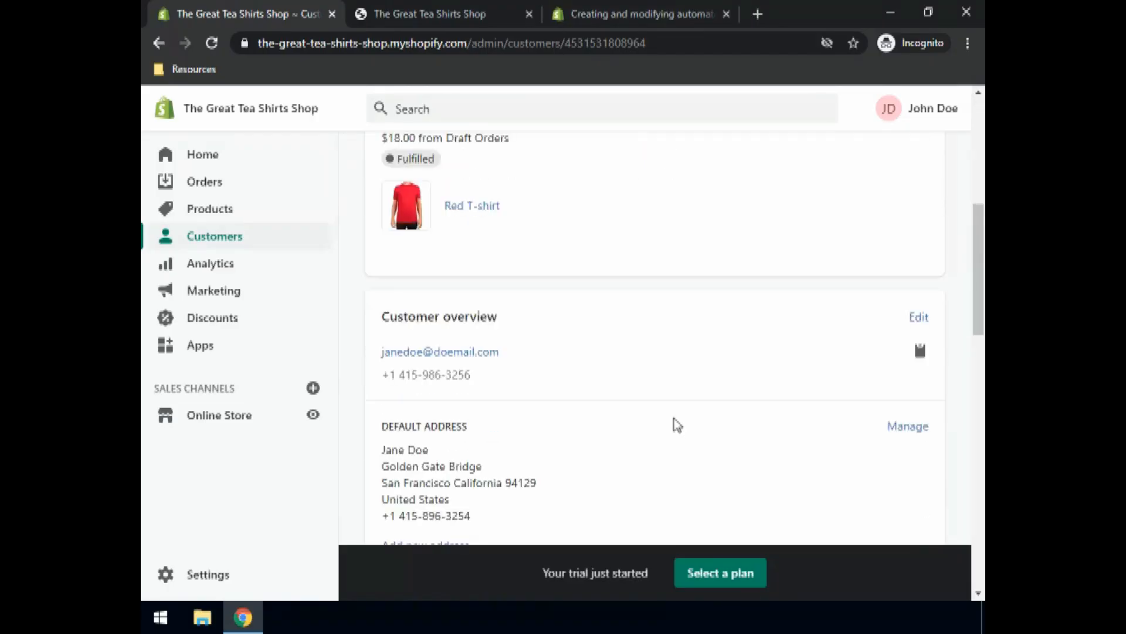
pyautogui.scroll(-6, 397, 411)
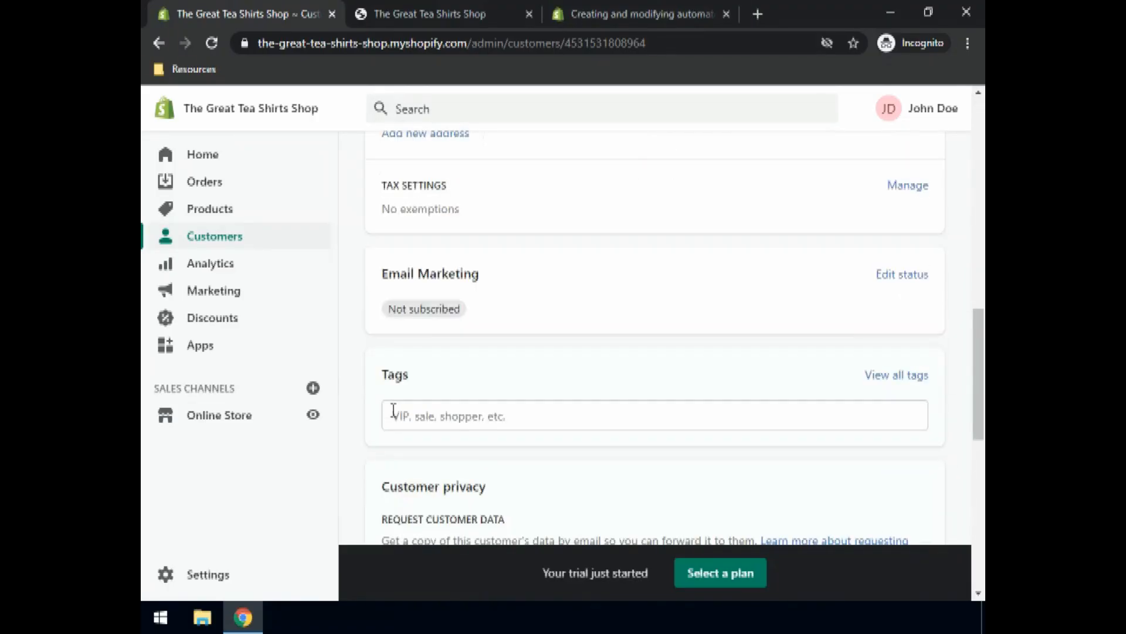
pyautogui.scroll(-3, 394, 414)
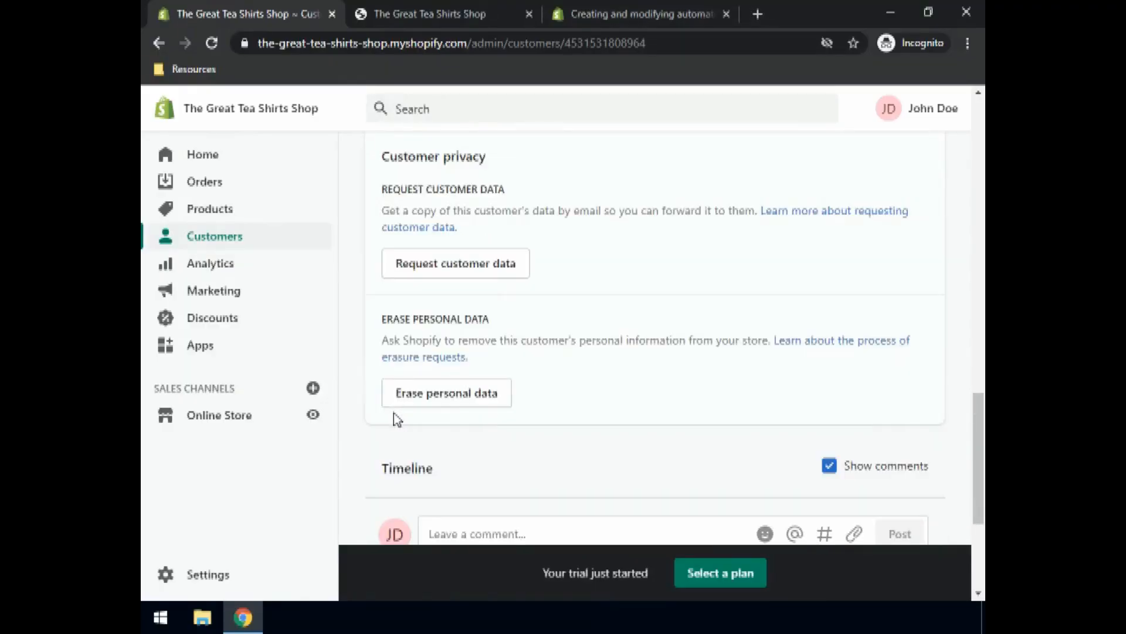
pyautogui.scroll(-3, 394, 414)
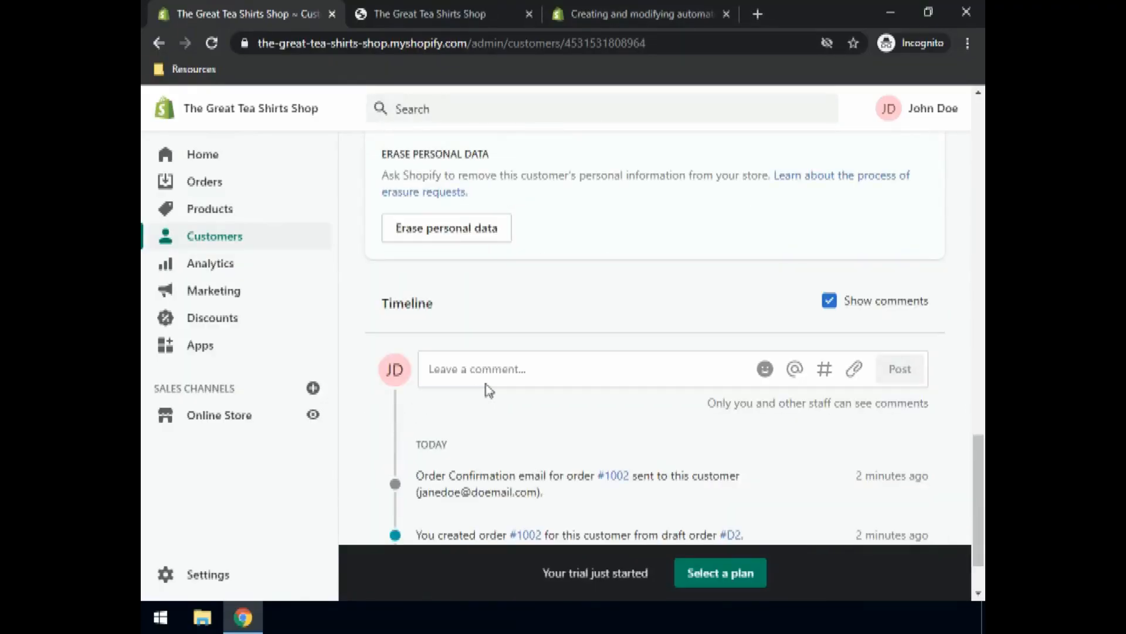
pyautogui.scroll(-2, 486, 390)
pyautogui.scroll(4, 487, 391)
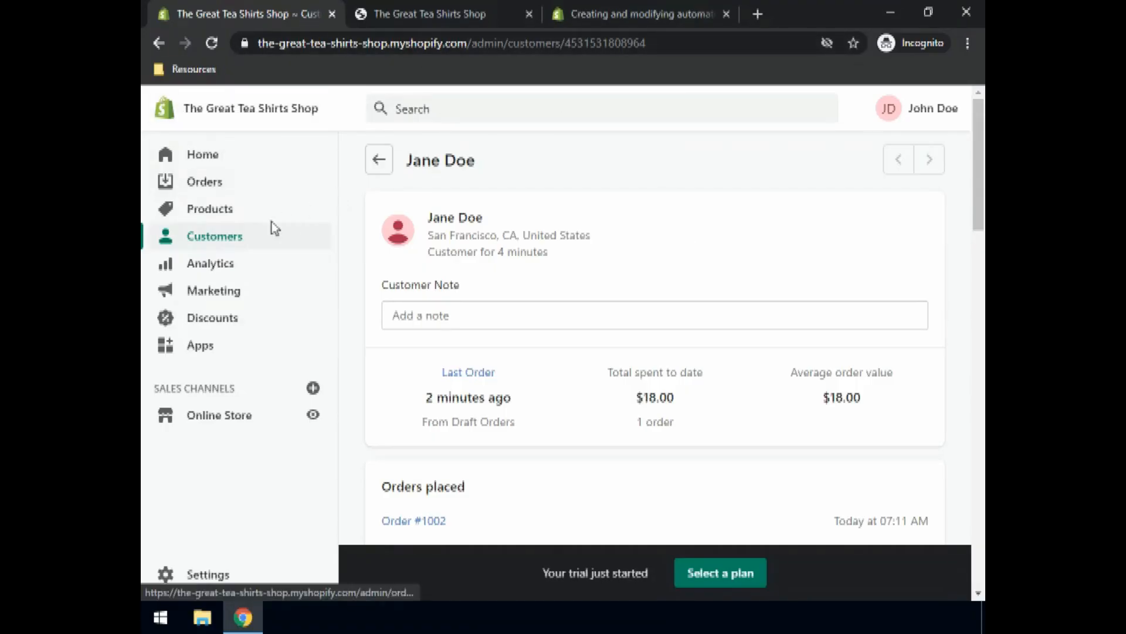
# Step: Open the Analytics overview and start a custom date range on 2020-12-20
pyautogui.click(213, 267)
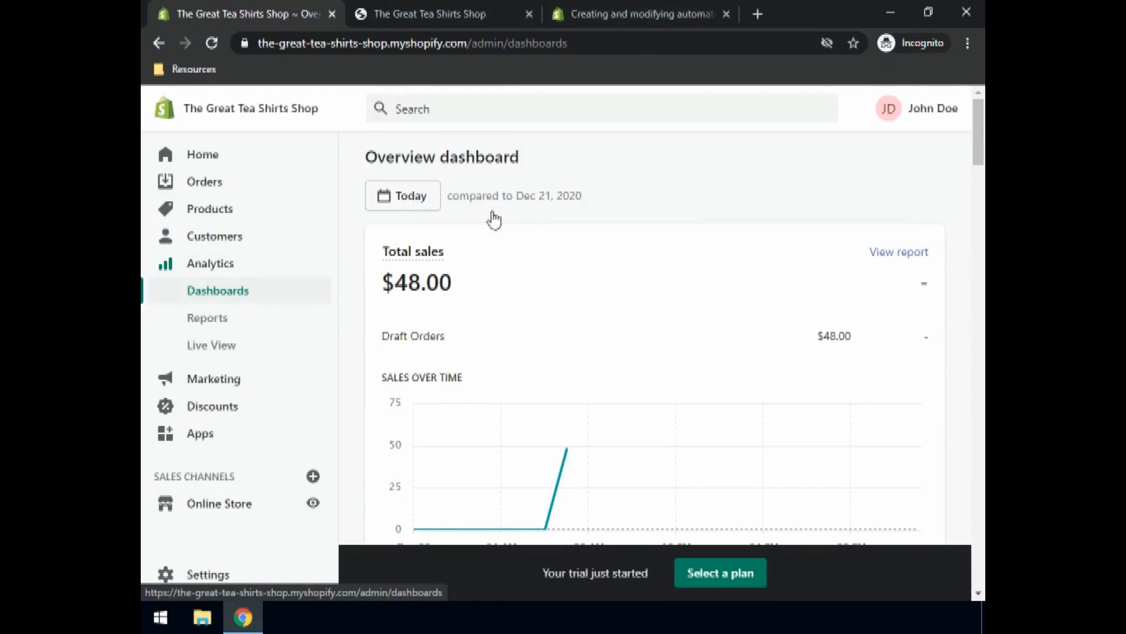
pyautogui.click(402, 199)
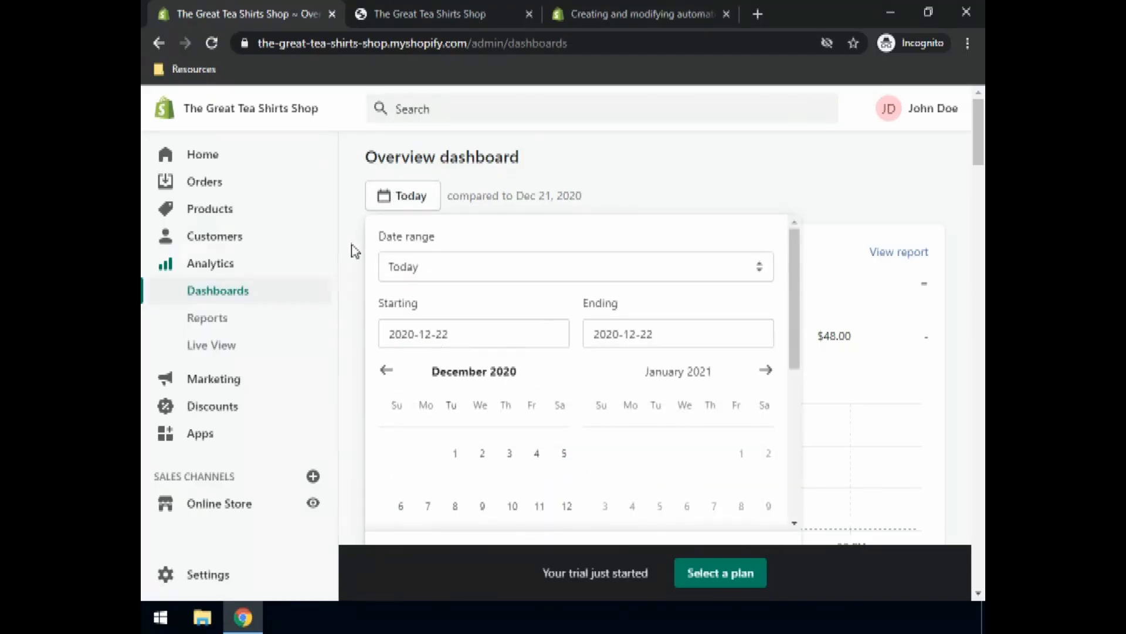
pyautogui.scroll(-3, 477, 332)
pyautogui.click(508, 394)
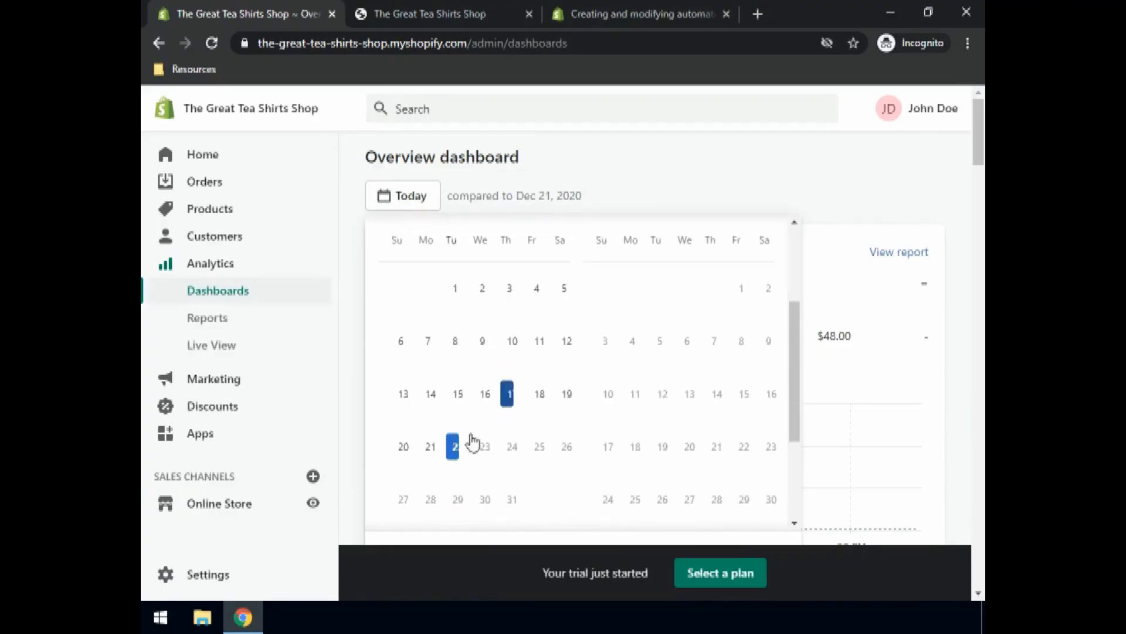
pyautogui.click(403, 451)
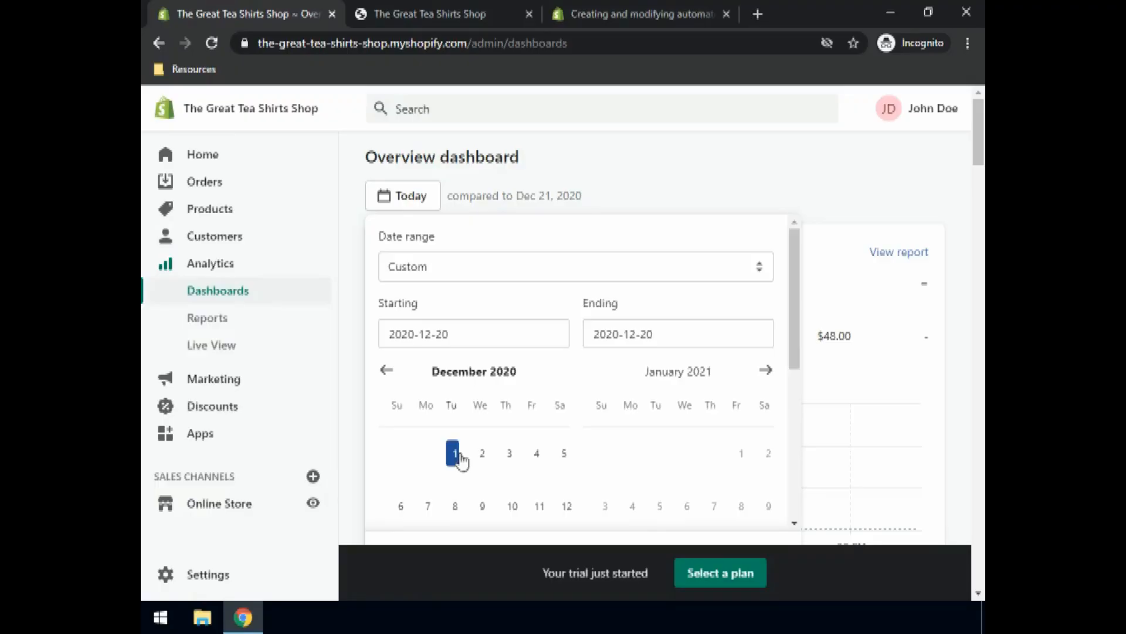
# Step: Edit the custom range's end date, then close the date picker leaving Today's $48.00 view
pyautogui.click(663, 339)
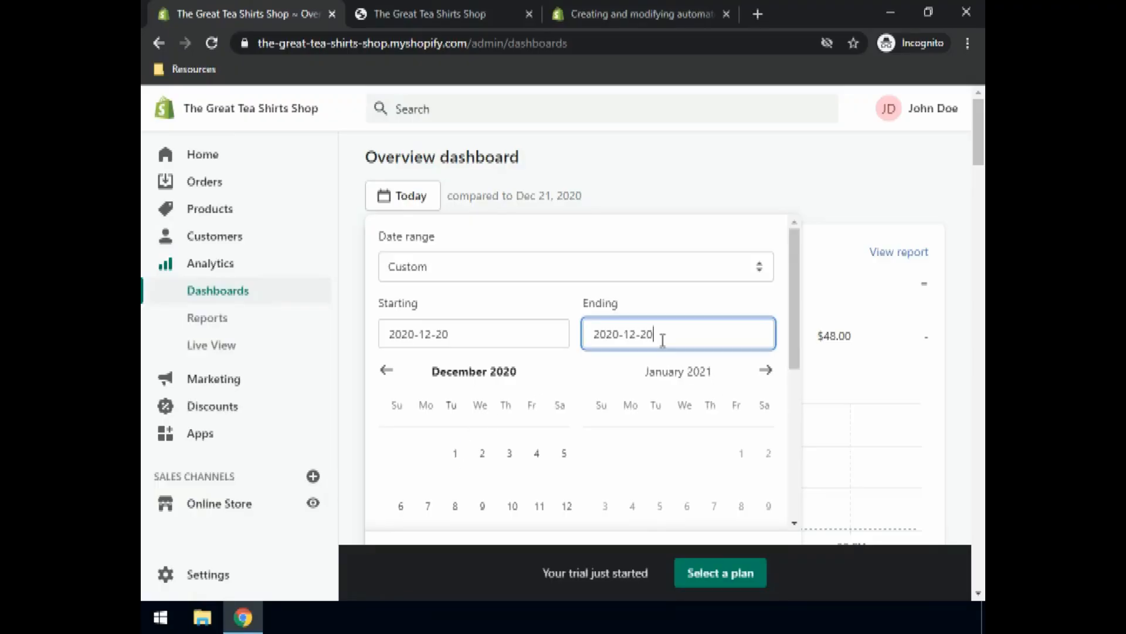
pyautogui.press('BackSpace')
pyautogui.write('2')
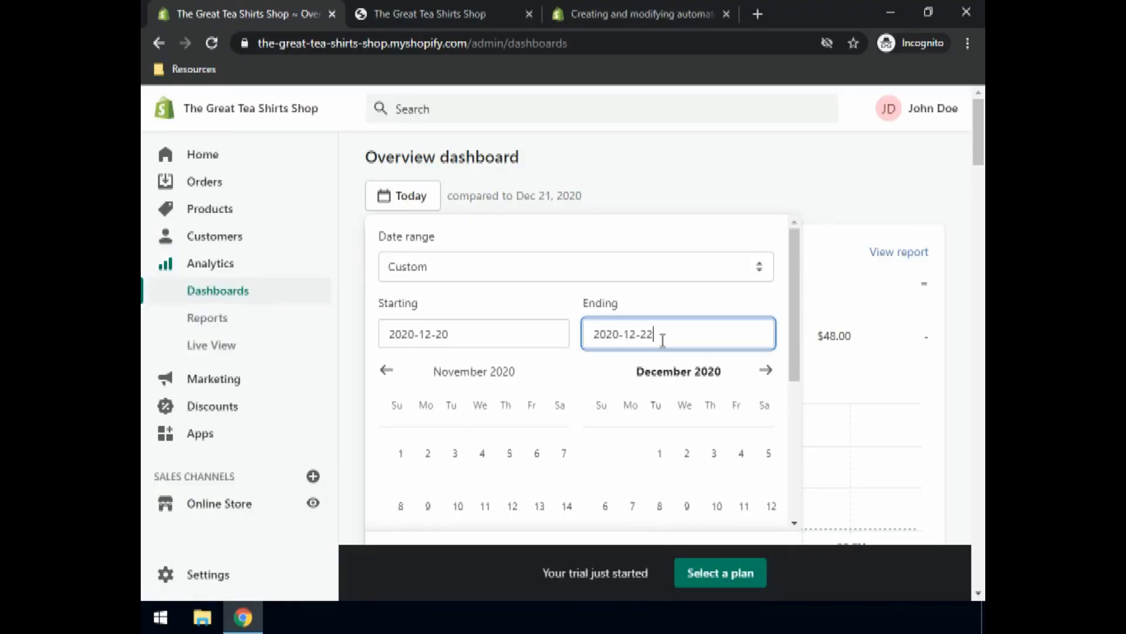
pyautogui.scroll(-10, 573, 334)
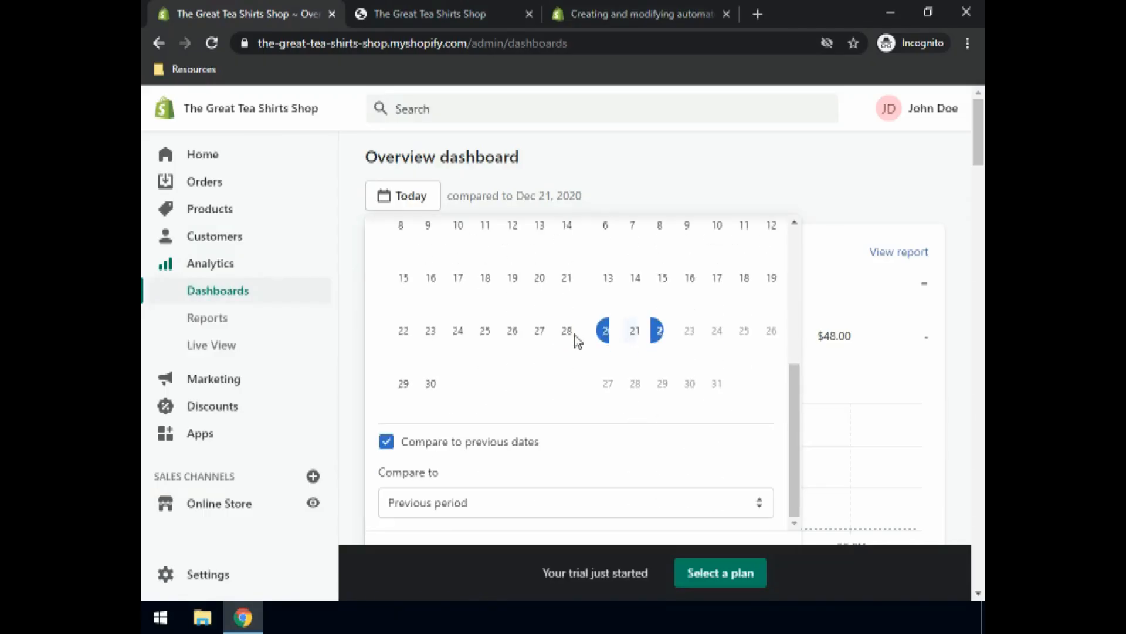
pyautogui.scroll(6, 585, 346)
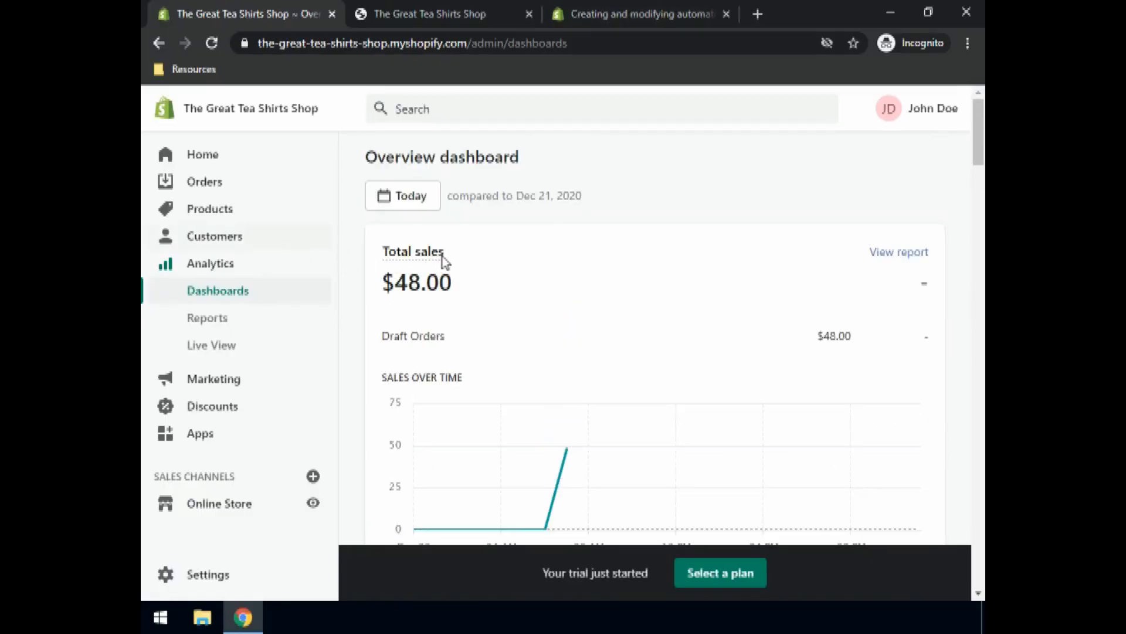
pyautogui.click(423, 200)
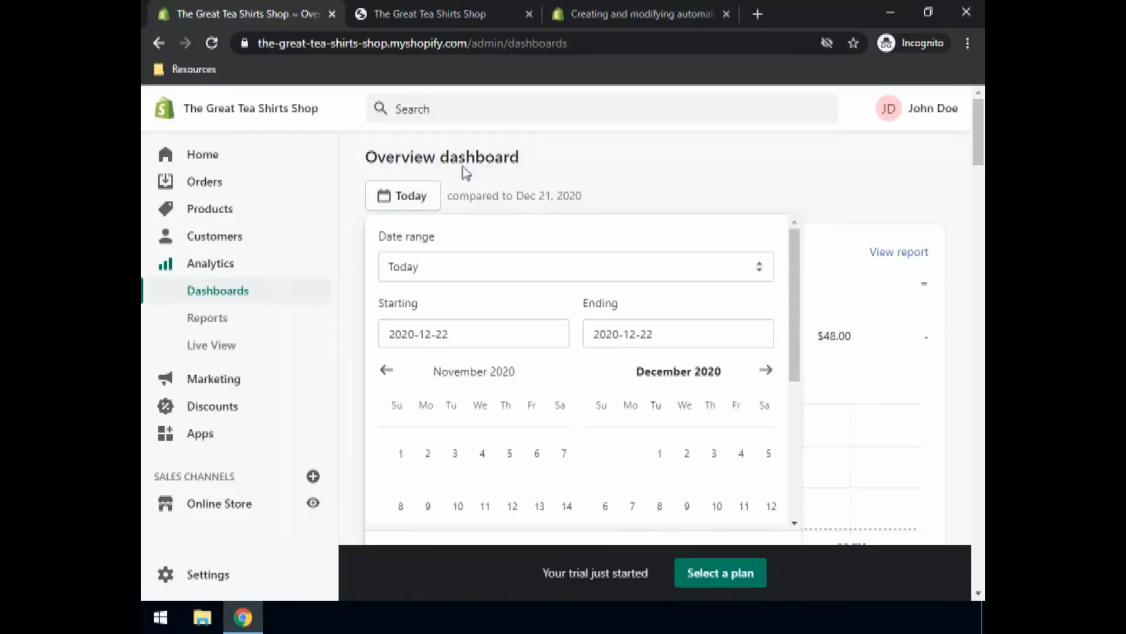
pyautogui.click(709, 184)
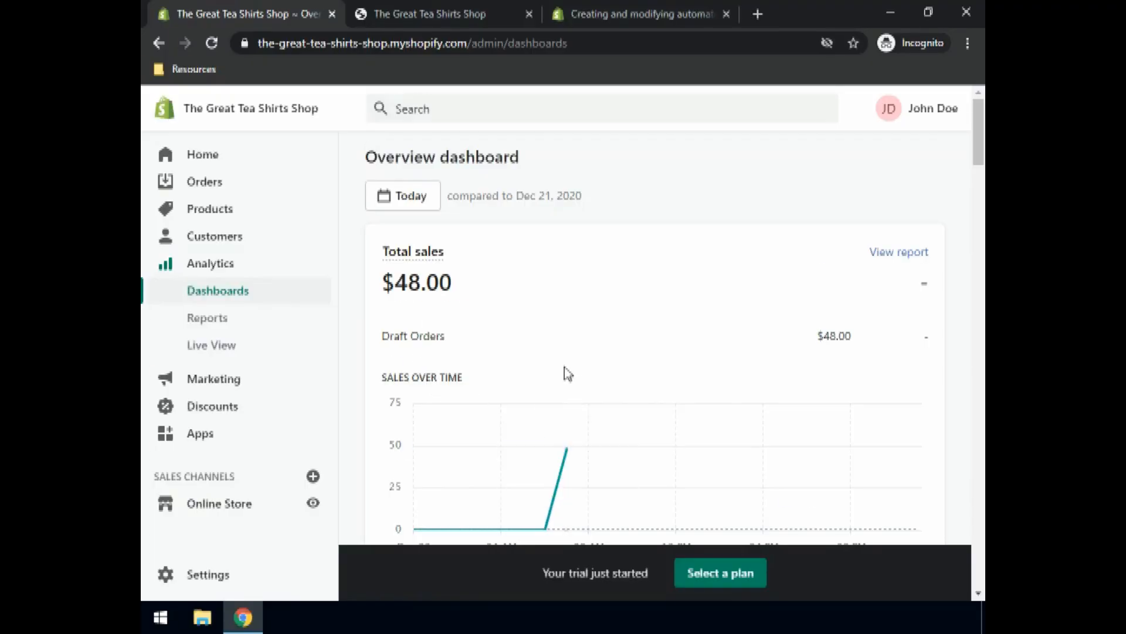
pyautogui.scroll(-3, 564, 368)
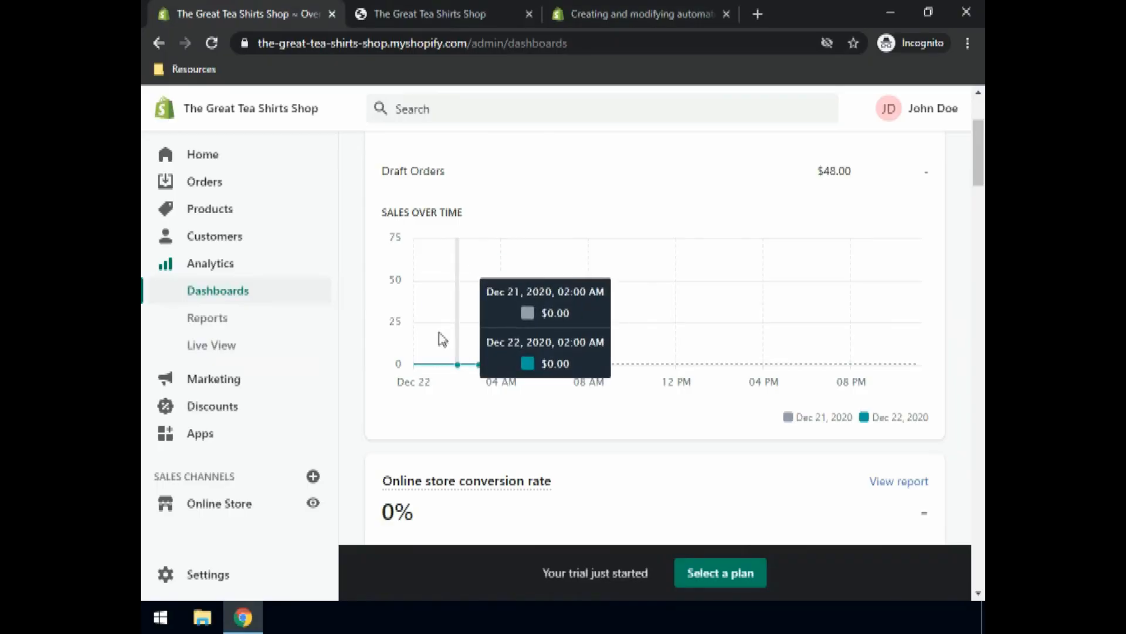
pyautogui.scroll(3, 754, 334)
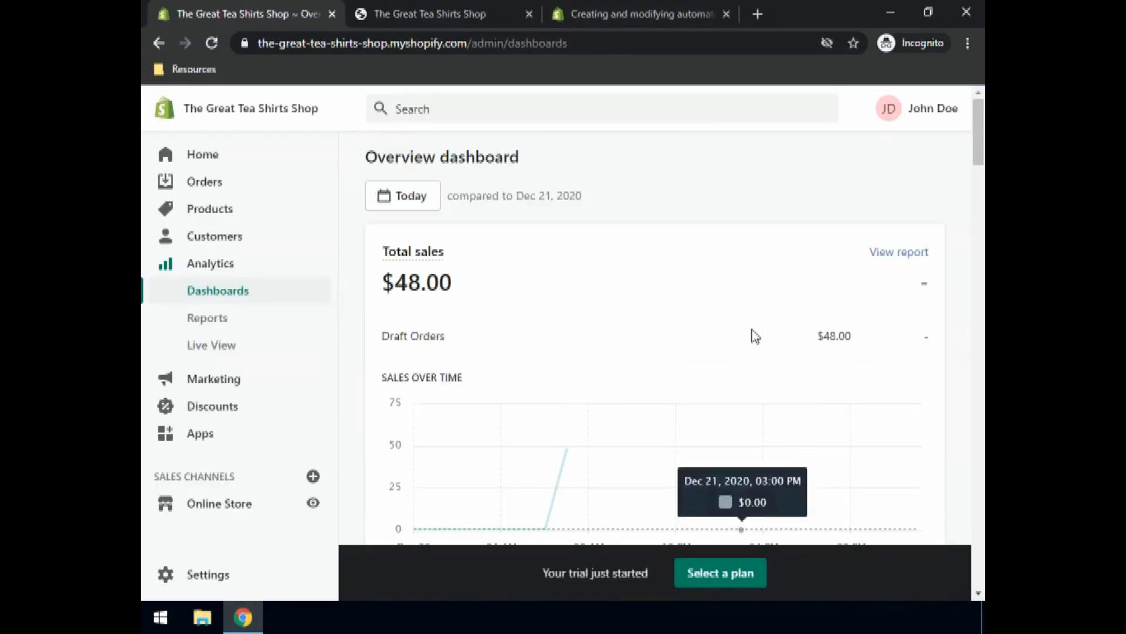
pyautogui.scroll(-4, 399, 355)
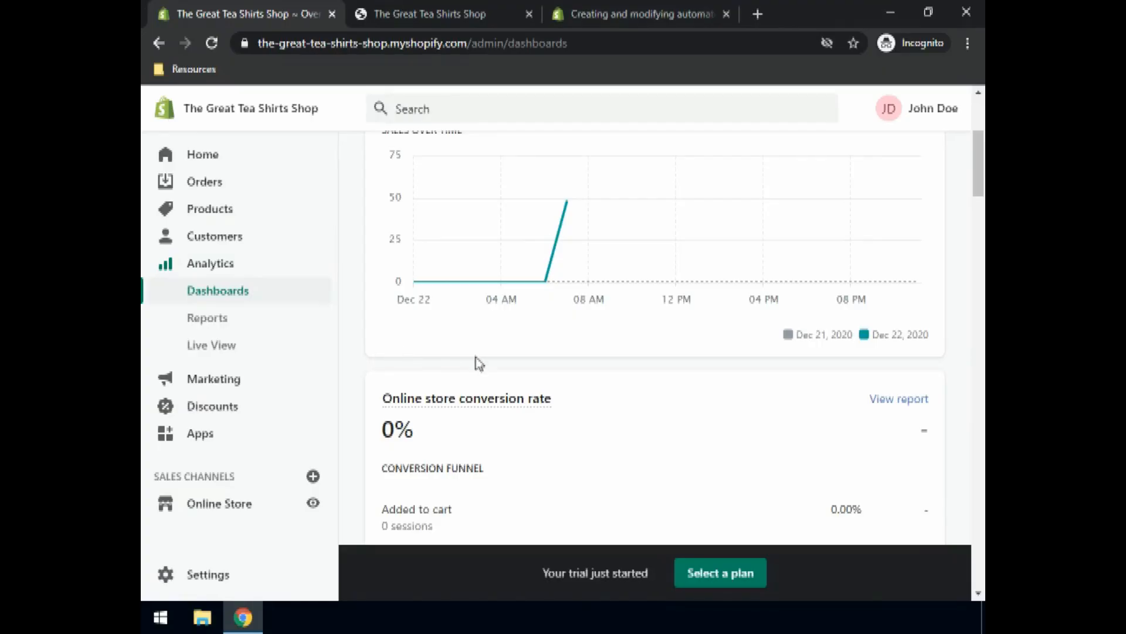
pyautogui.scroll(-3, 478, 363)
pyautogui.moveTo(483, 234)
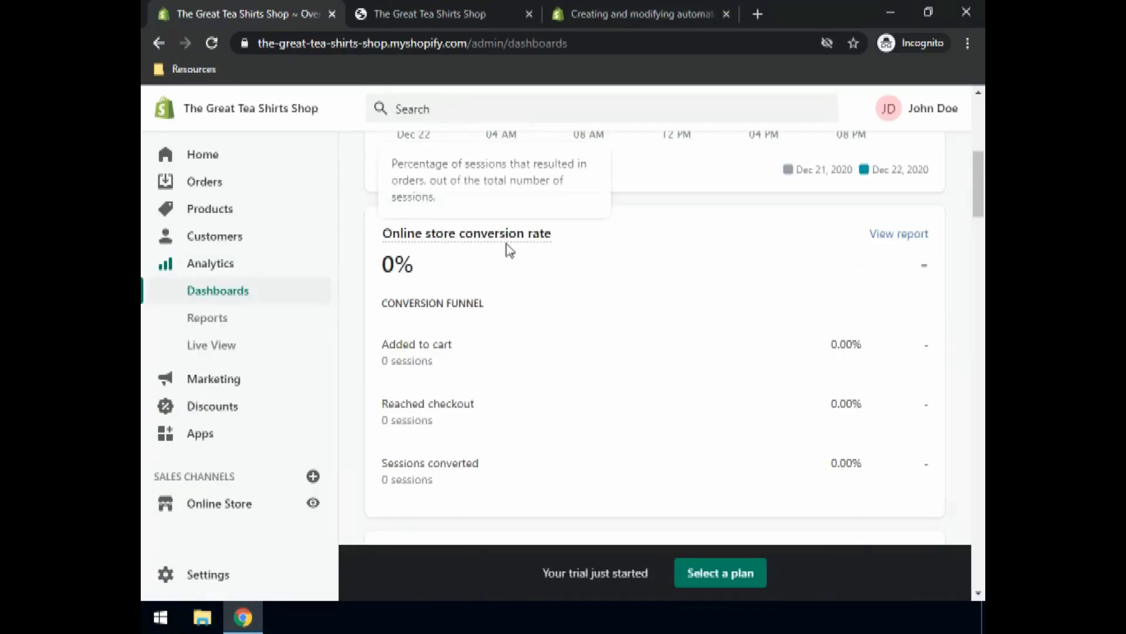
pyautogui.scroll(-2, 509, 250)
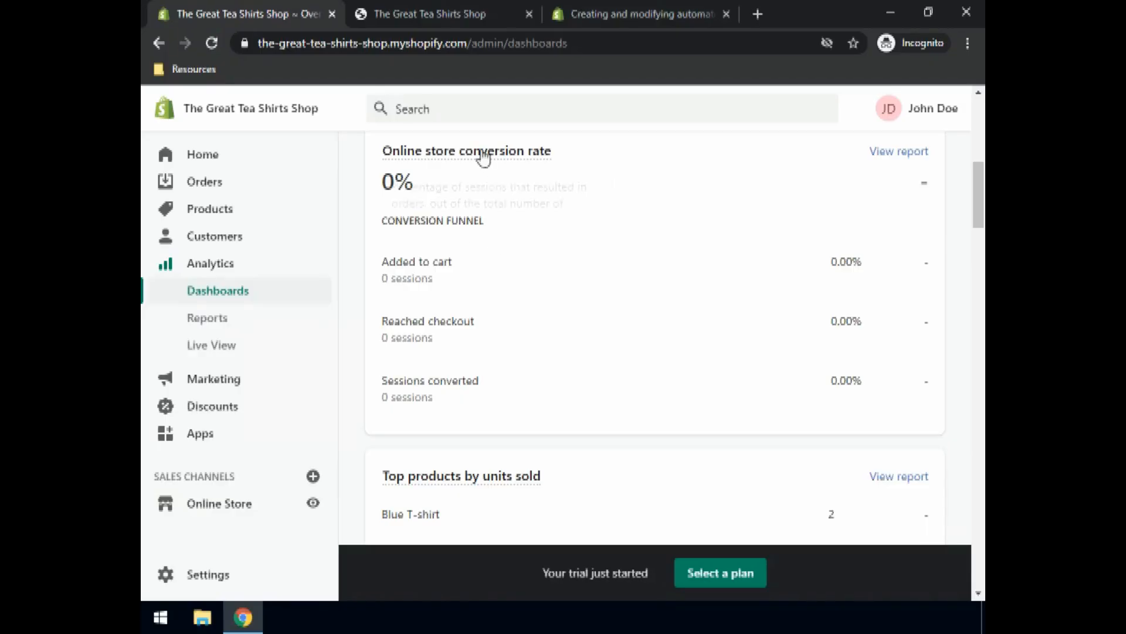
pyautogui.moveTo(482, 159)
pyautogui.scroll(-3, 380, 343)
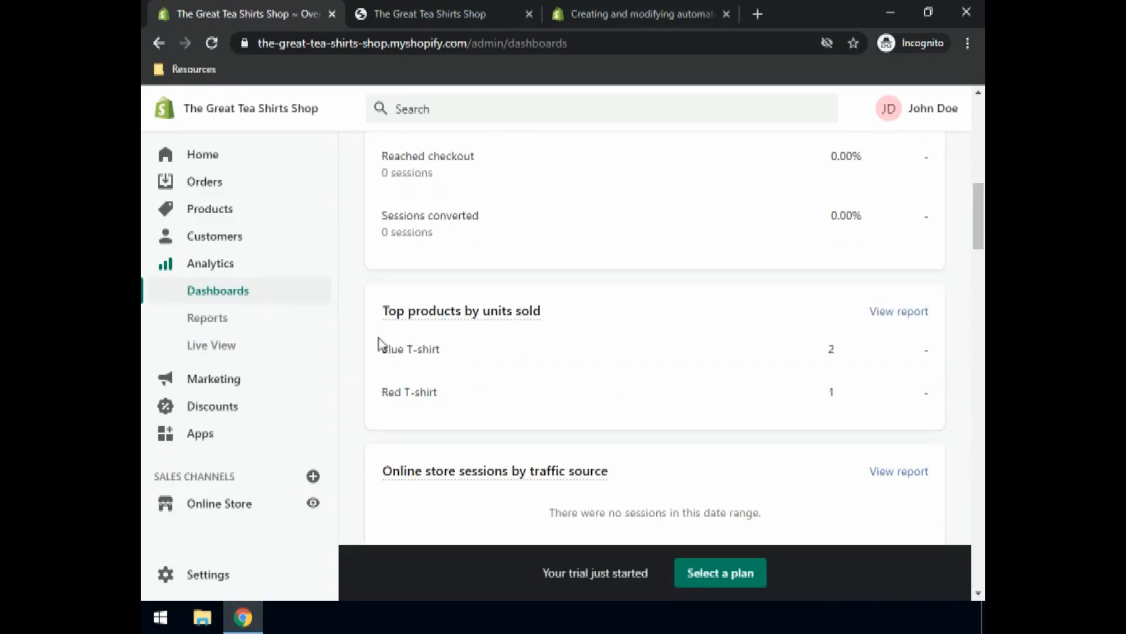
pyautogui.scroll(-3, 484, 364)
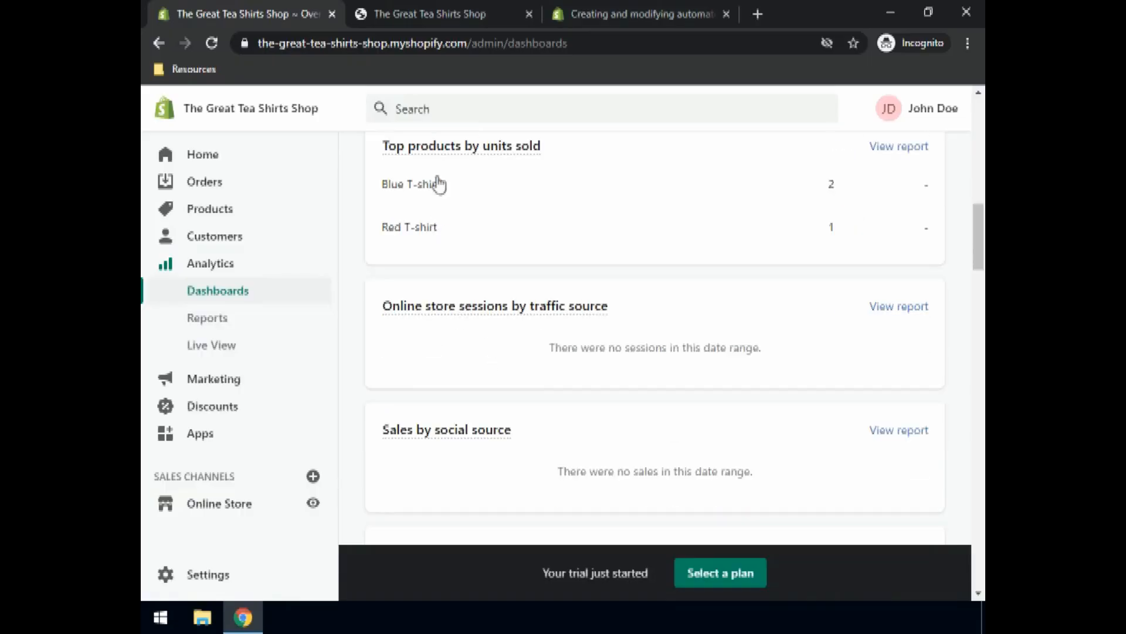
pyautogui.scroll(2, 457, 176)
pyautogui.scroll(1, 636, 234)
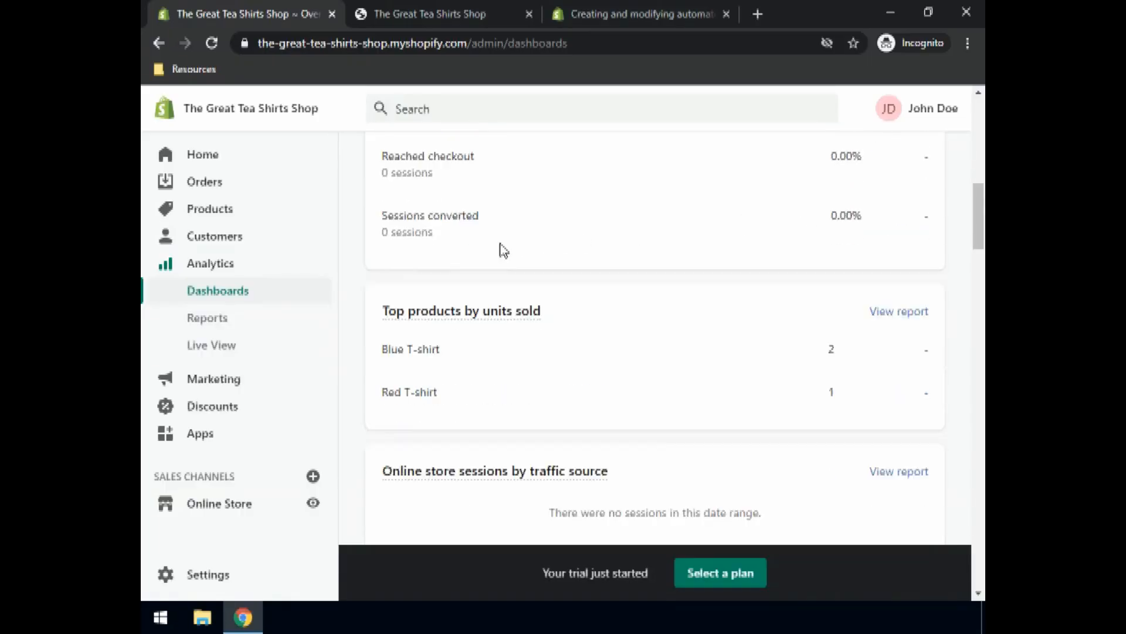
pyautogui.scroll(-1, 446, 263)
pyautogui.scroll(-1, 396, 270)
pyautogui.scroll(-2, 376, 347)
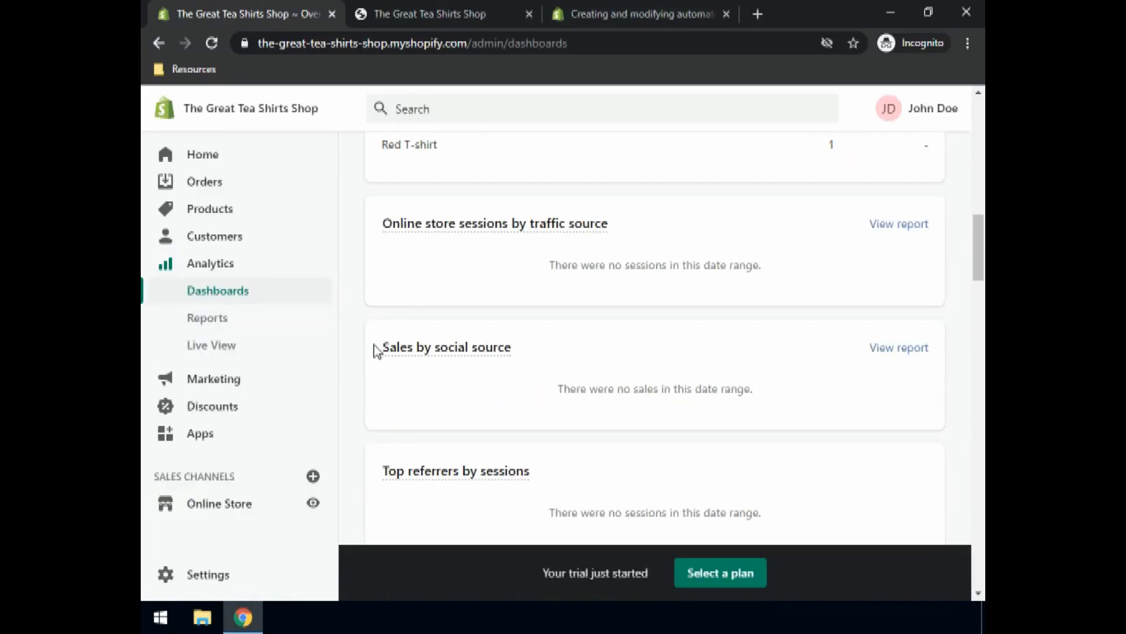
pyautogui.scroll(-1, 391, 354)
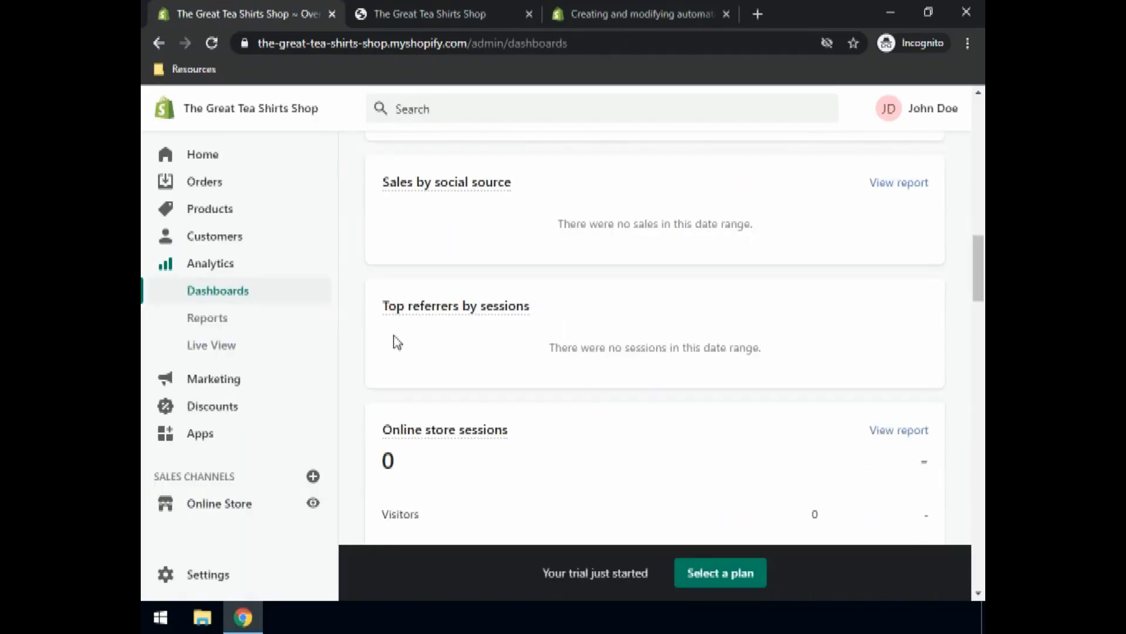
pyautogui.scroll(-1, 394, 340)
pyautogui.scroll(-1, 404, 286)
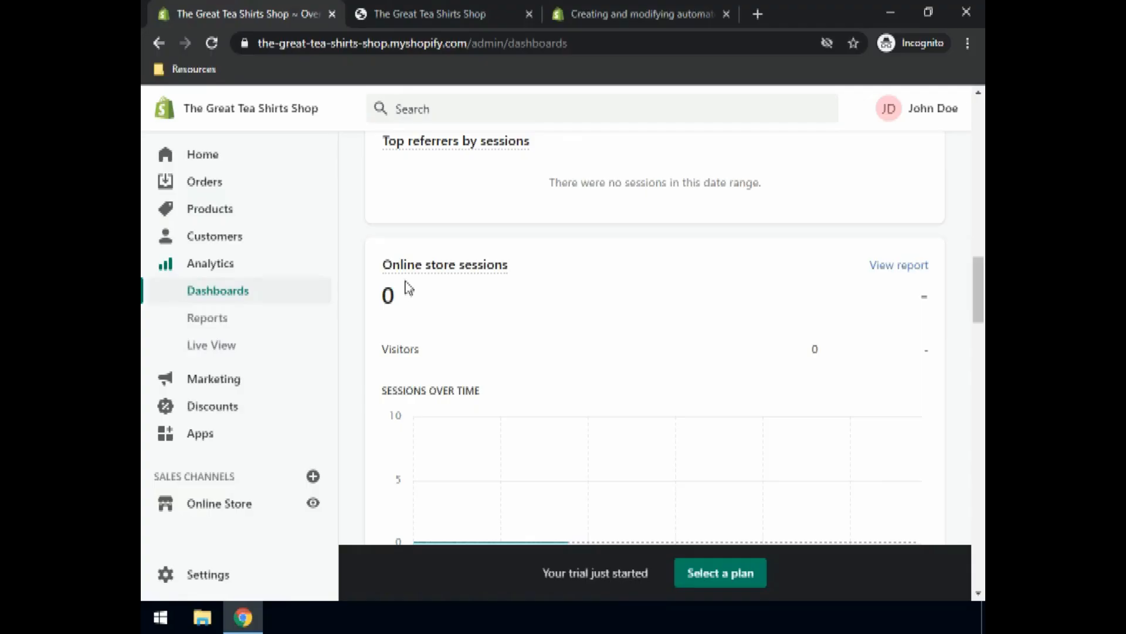
pyautogui.scroll(-2, 407, 288)
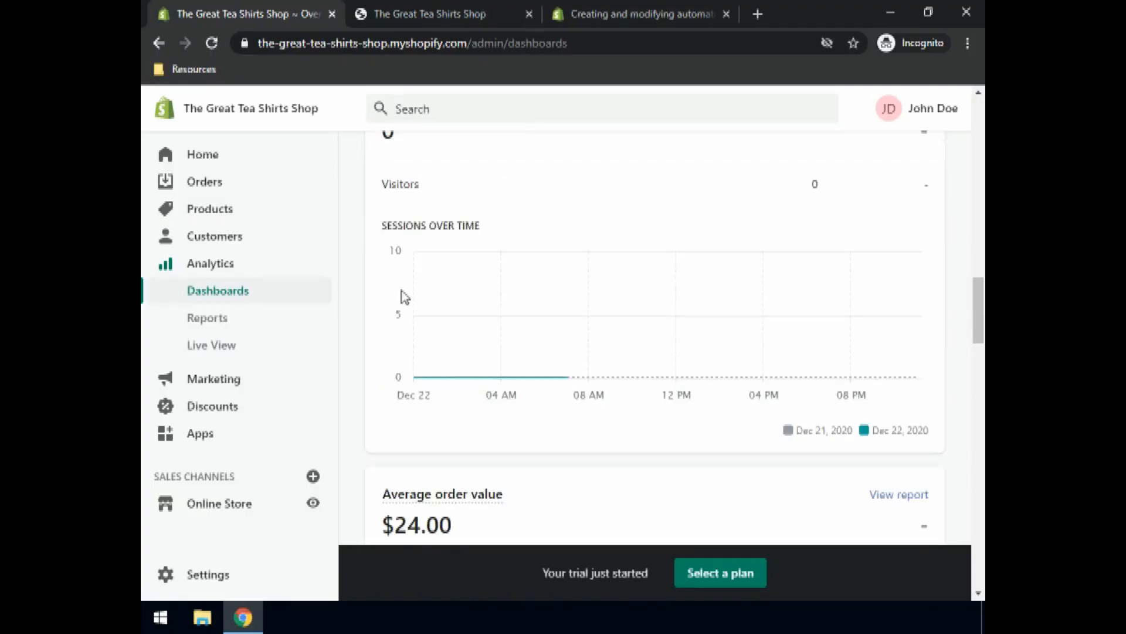
pyautogui.scroll(-2, 415, 298)
pyautogui.scroll(-2, 449, 340)
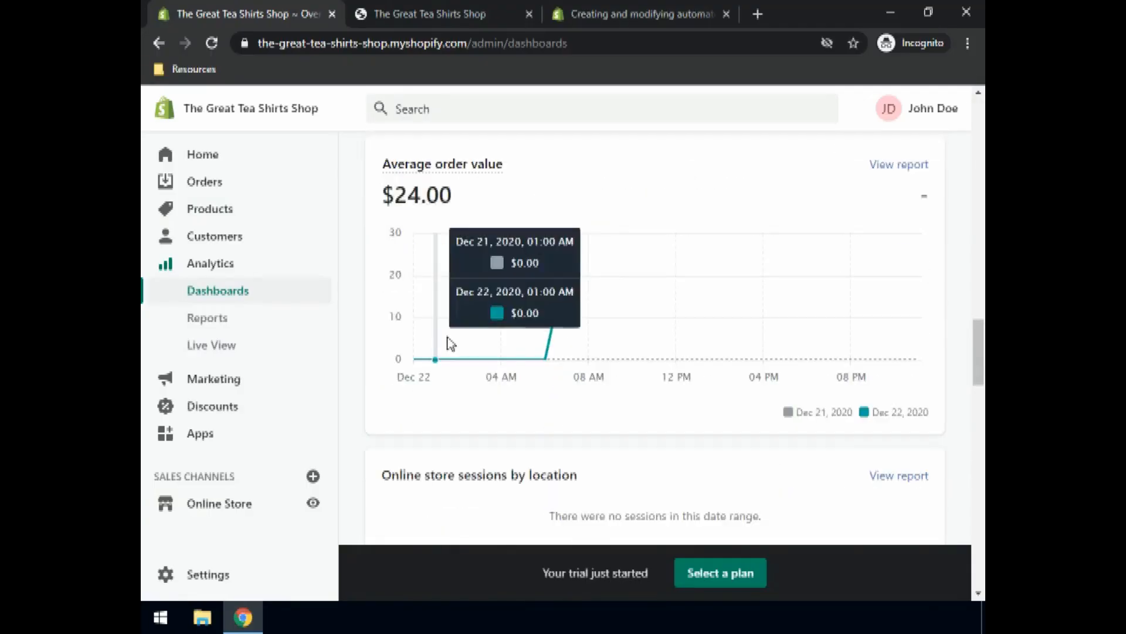
pyautogui.scroll(-2, 460, 402)
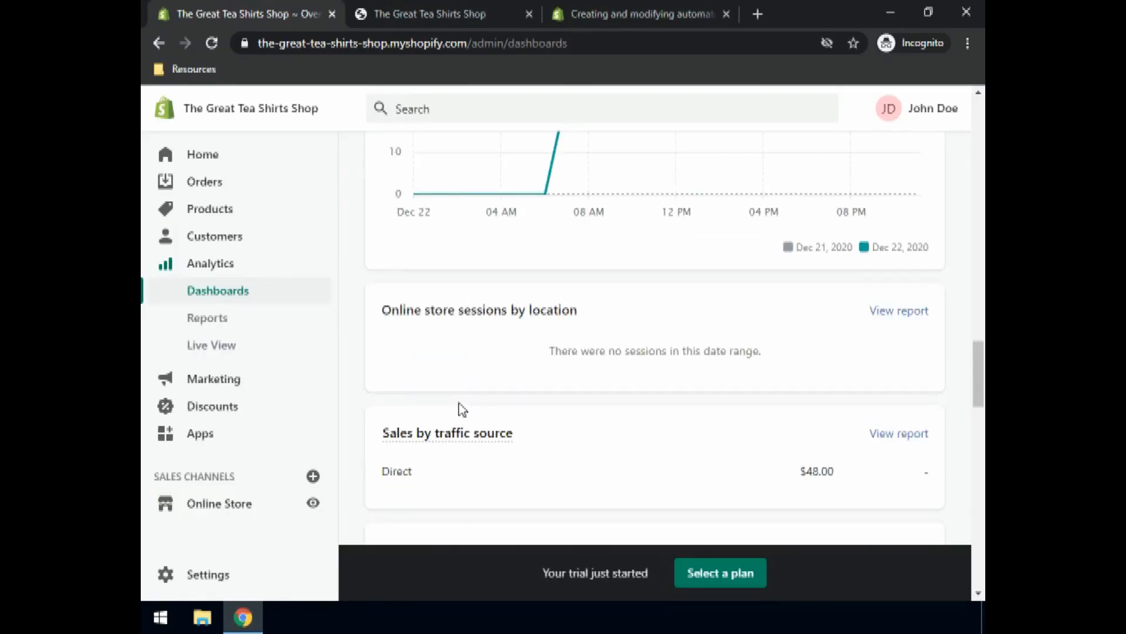
pyautogui.scroll(-5, 459, 403)
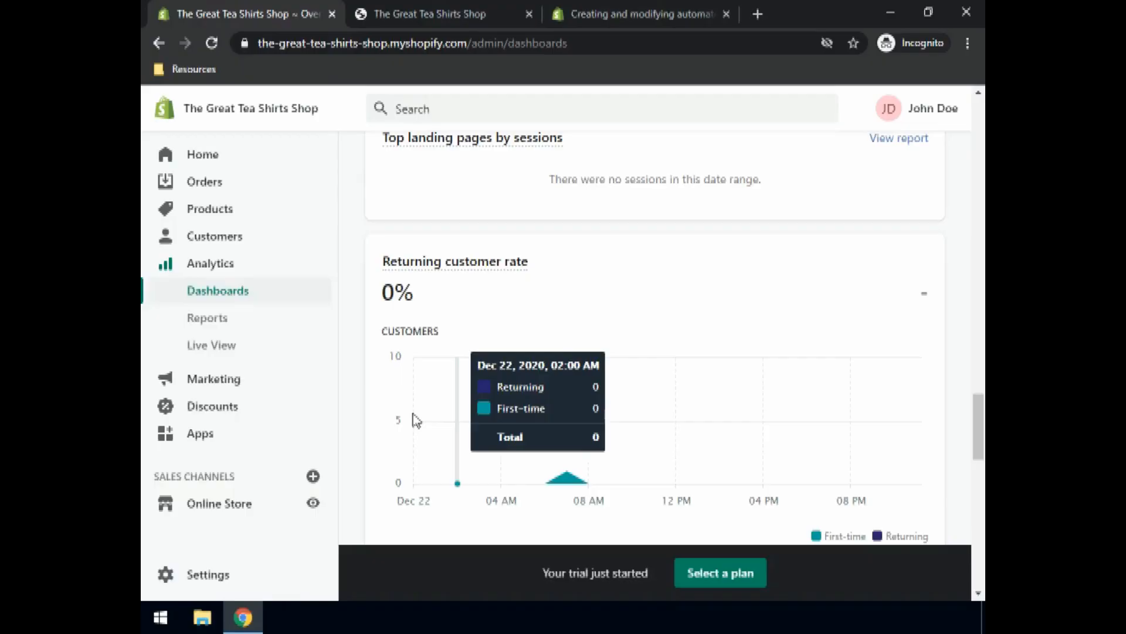
pyautogui.scroll(-2, 500, 468)
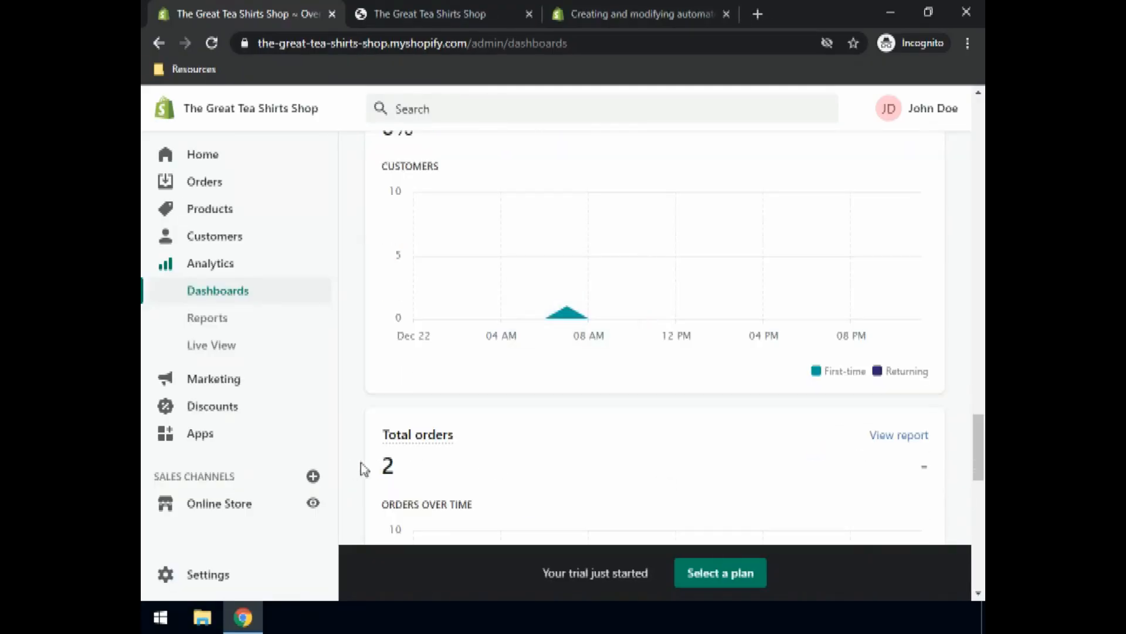
pyautogui.scroll(-6, 393, 472)
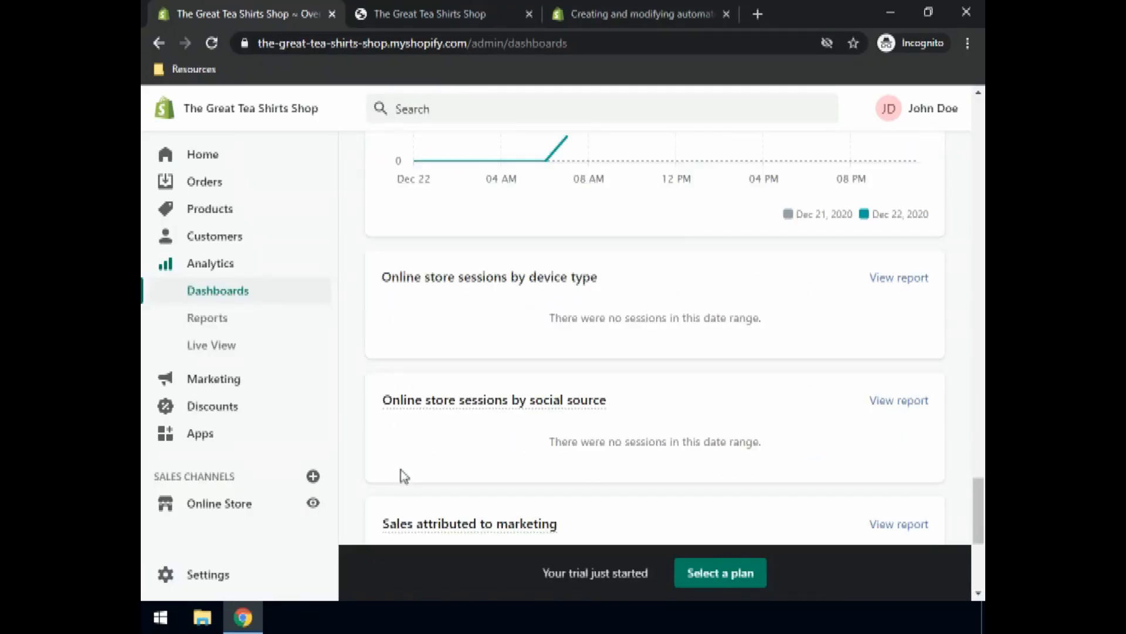
pyautogui.scroll(-3, 400, 473)
pyautogui.scroll(-1, 404, 475)
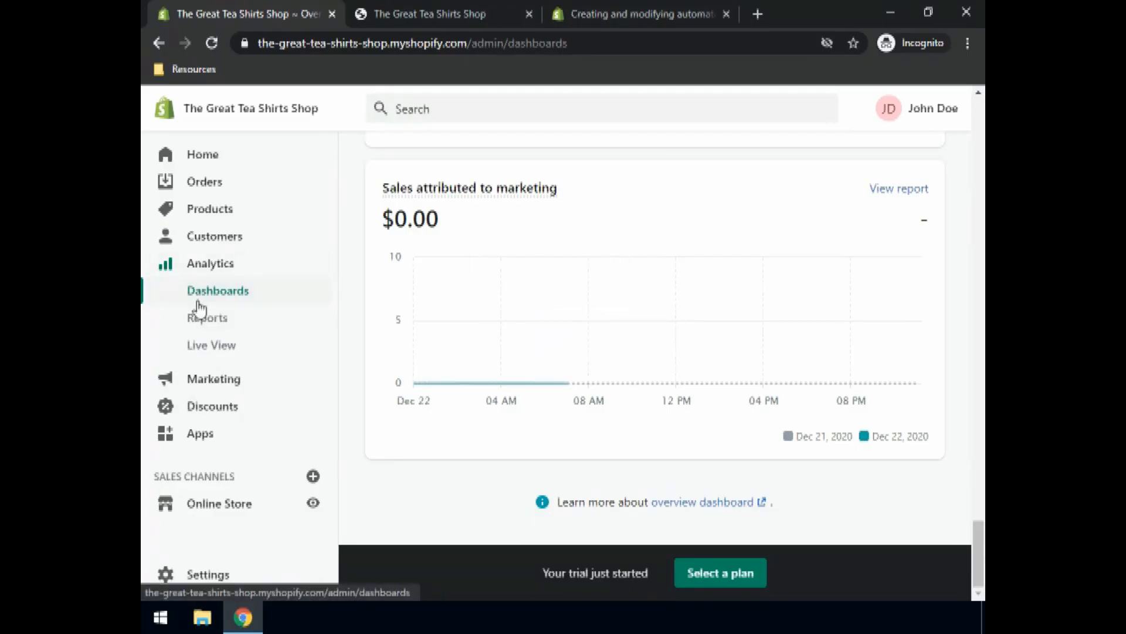
# Step: Open Analytics > Reports and look over its sales reports and $20.50 month-to-date profit
pyautogui.click(212, 320)
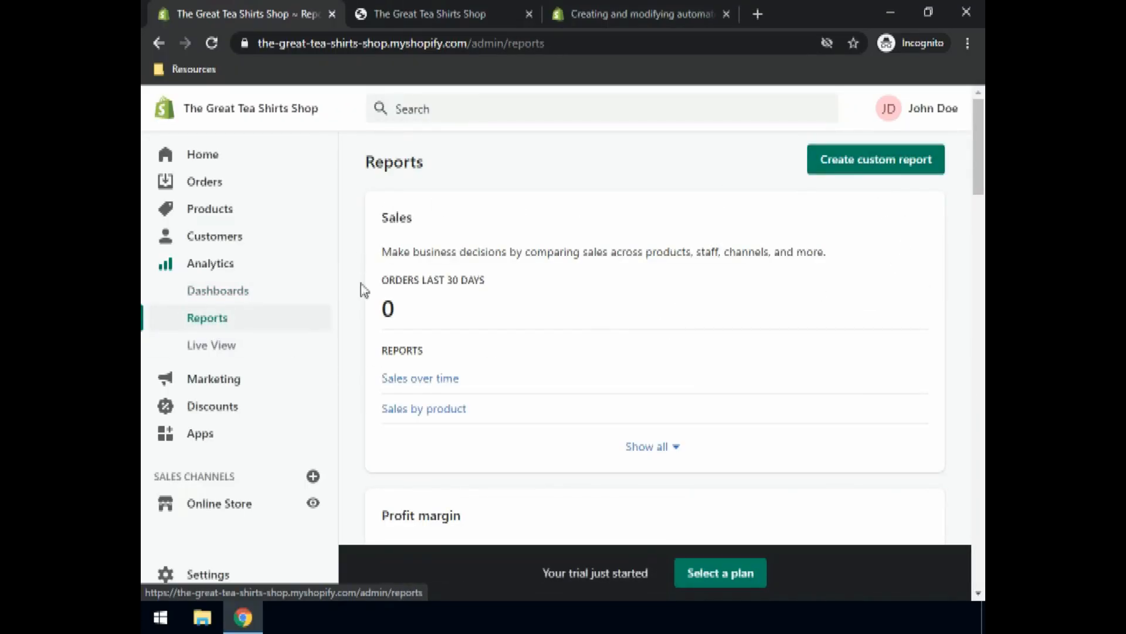
pyautogui.scroll(-5, 452, 409)
pyautogui.scroll(5, 451, 409)
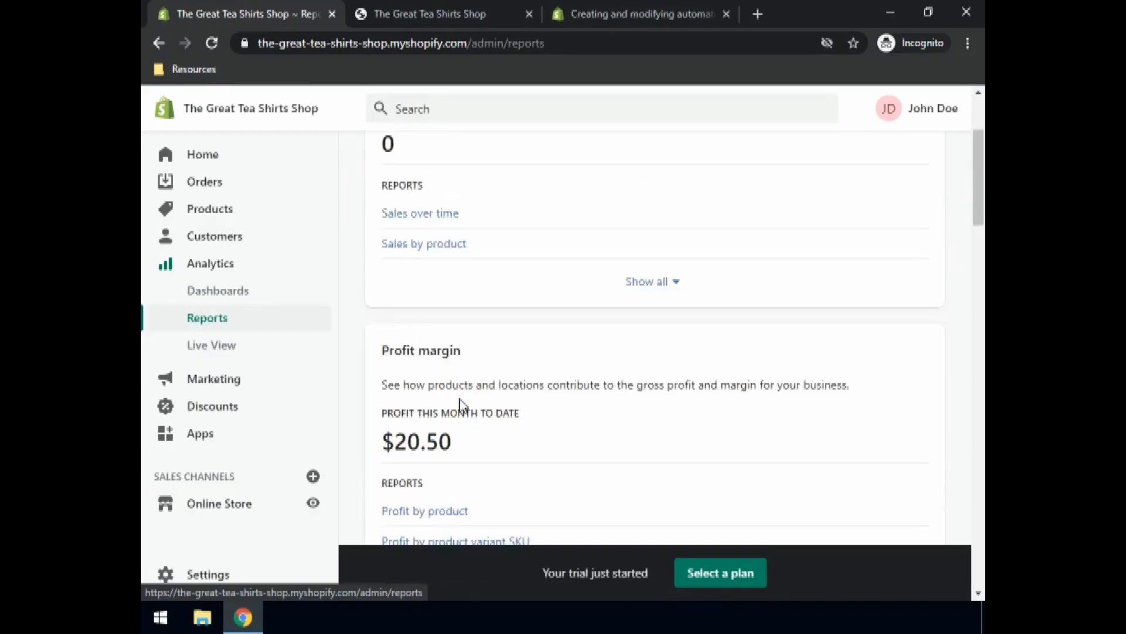
# Step: Open Live View and scroll its cards to see visitors, $48.00 sales, page views and customer behavior
pyautogui.click(214, 347)
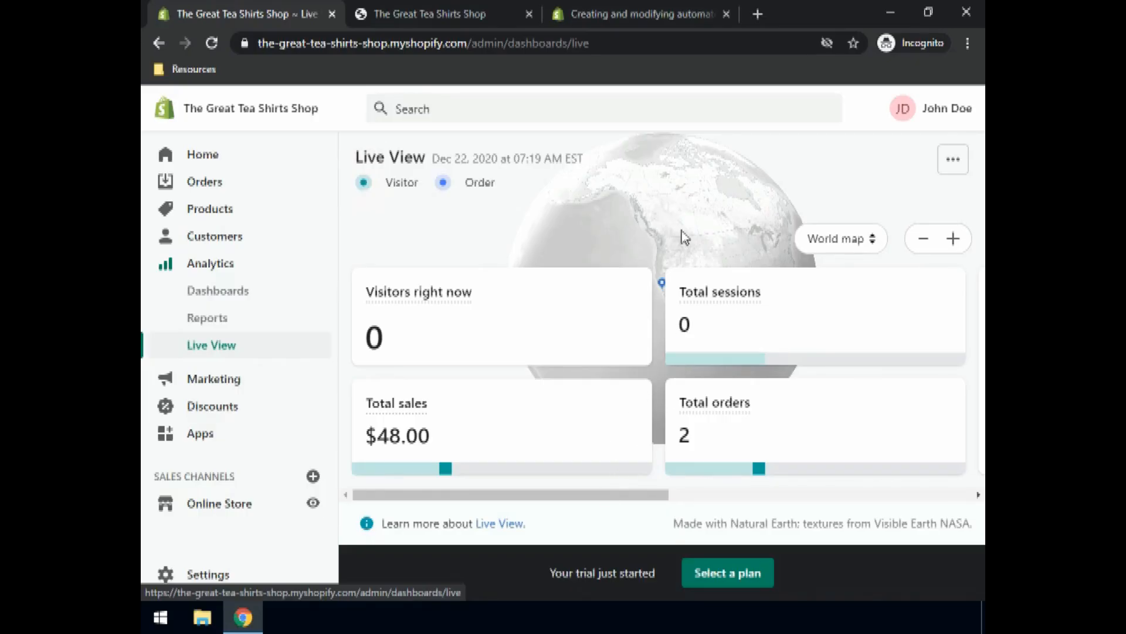
pyautogui.doubleClick(657, 197)
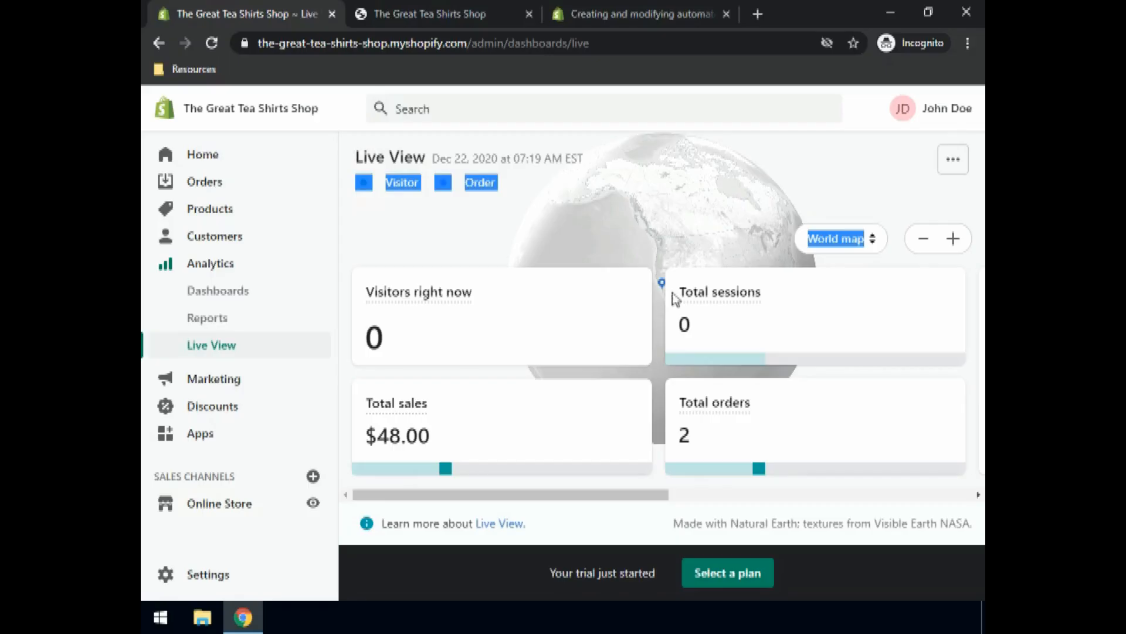
pyautogui.click(766, 240)
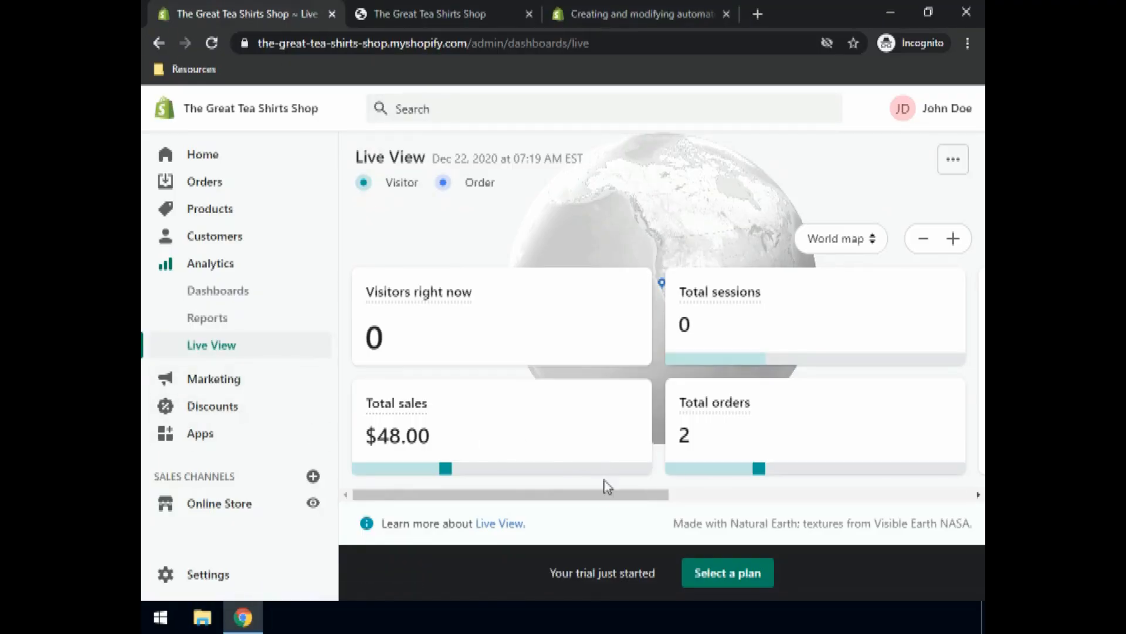
pyautogui.hscroll(6, 714, 498)
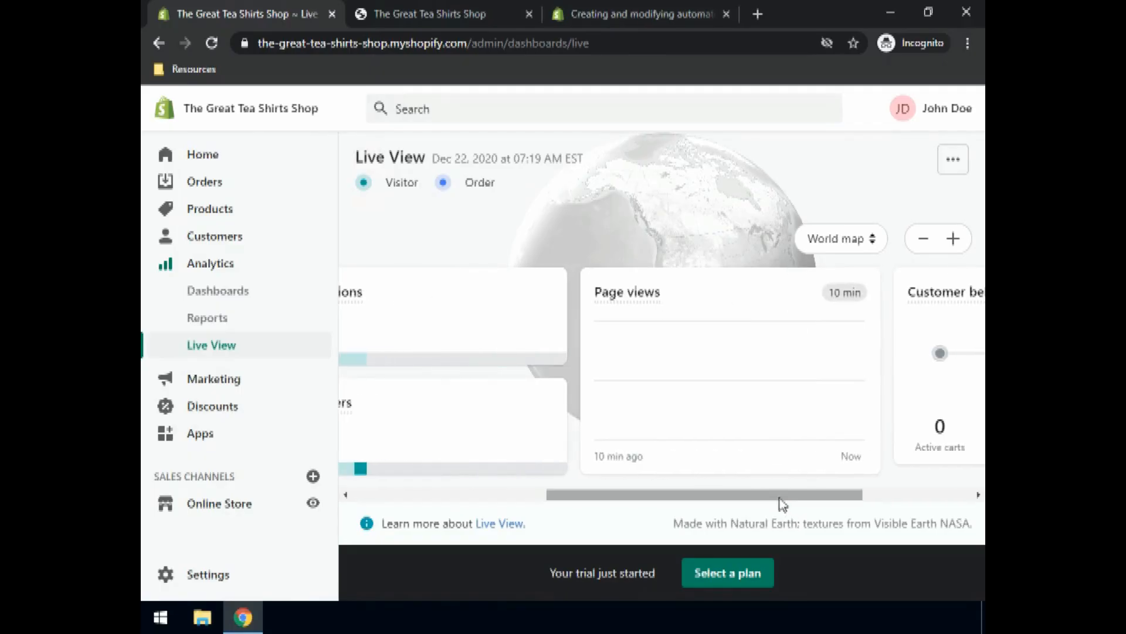
pyautogui.hscroll(5, 765, 499)
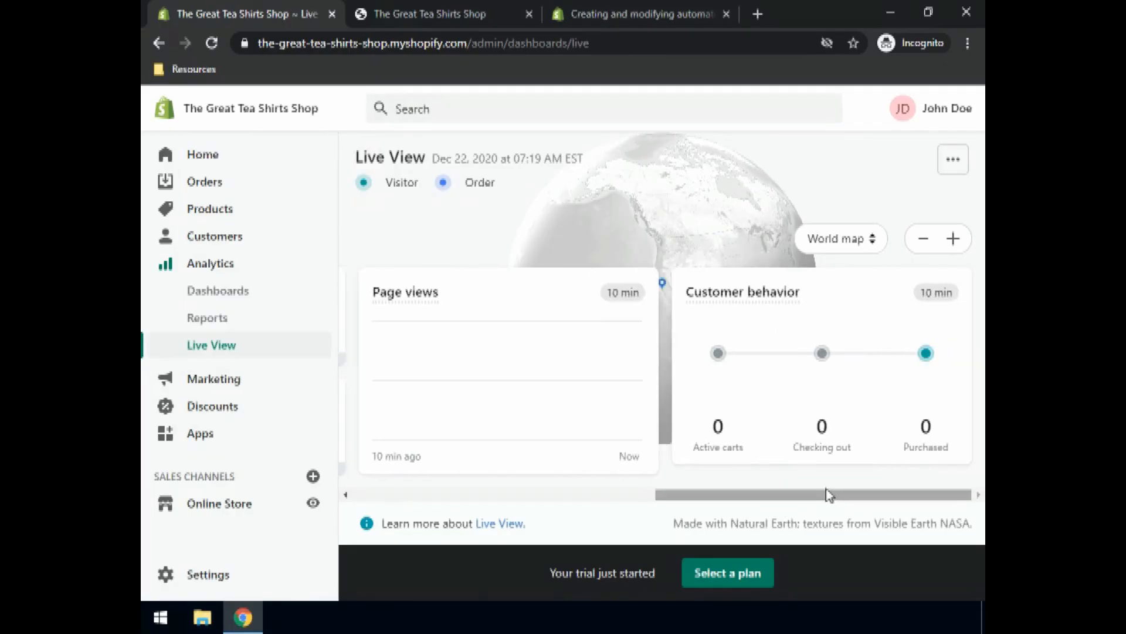
pyautogui.hscroll(-10, 647, 489)
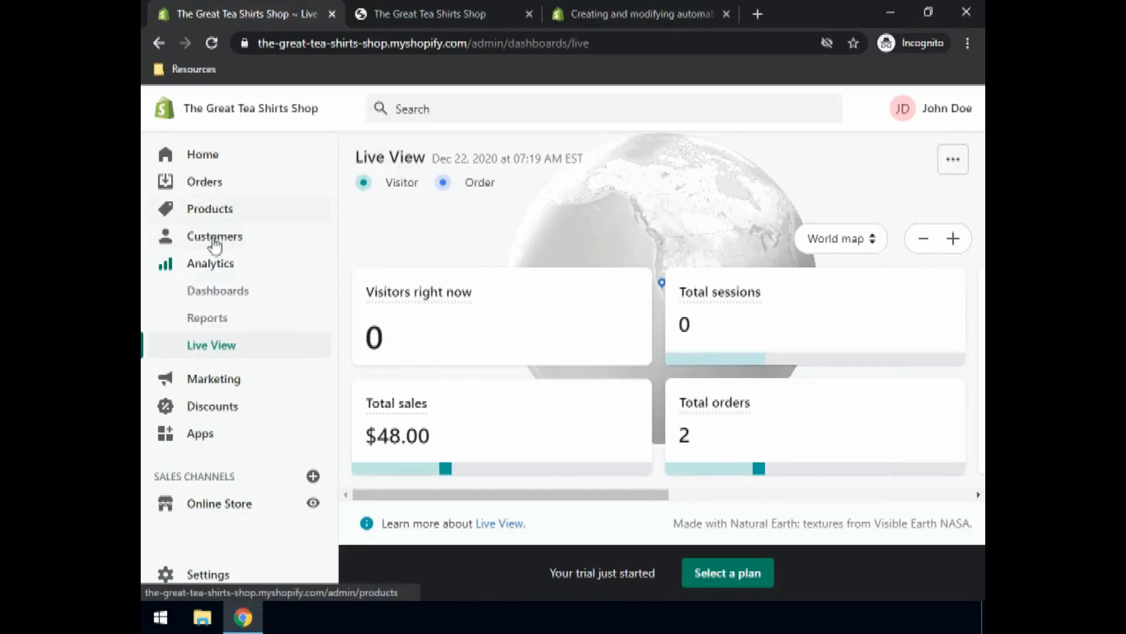
# Step: Preview the storefront from Online Store and scroll past the T-shirt collection to the footer
pyautogui.click(224, 512)
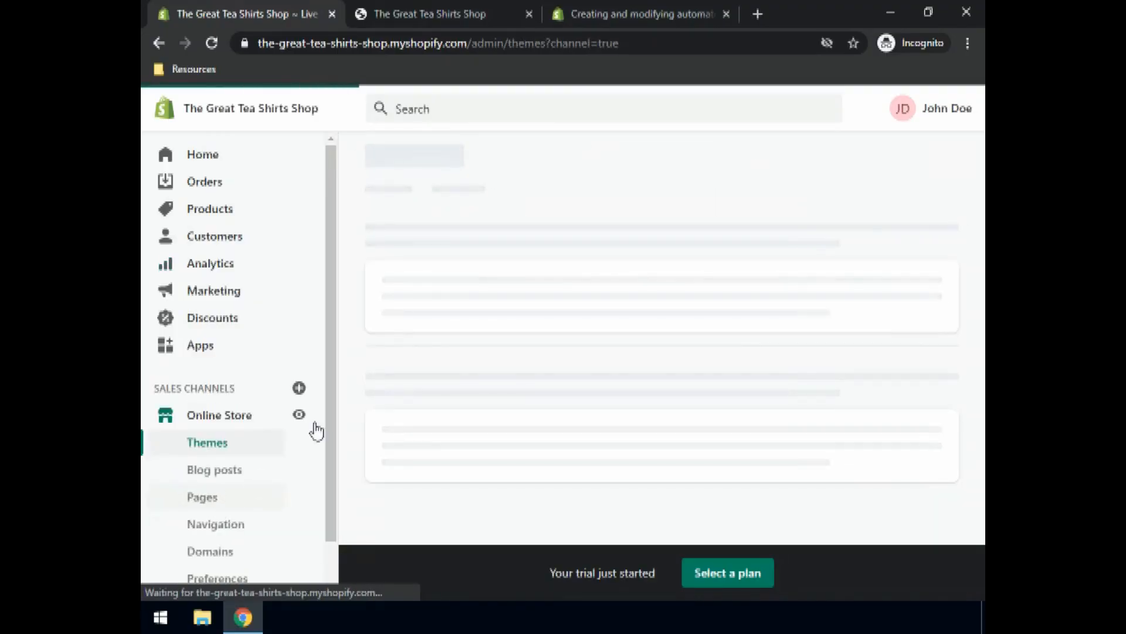
pyautogui.click(903, 163)
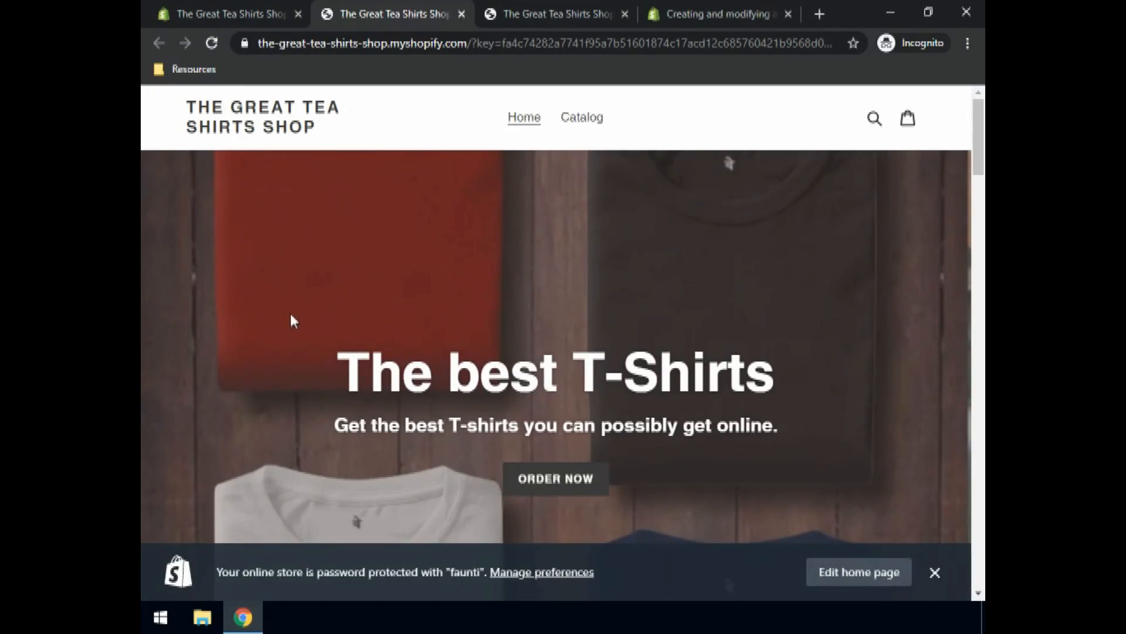
pyautogui.scroll(-10, 311, 302)
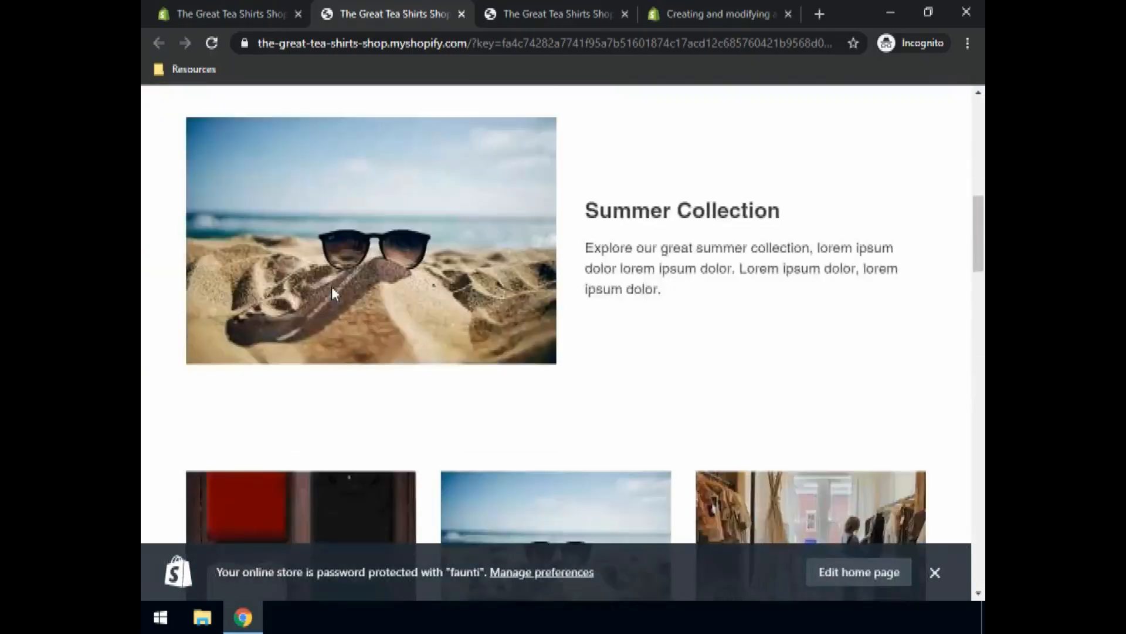
pyautogui.scroll(-4, 332, 291)
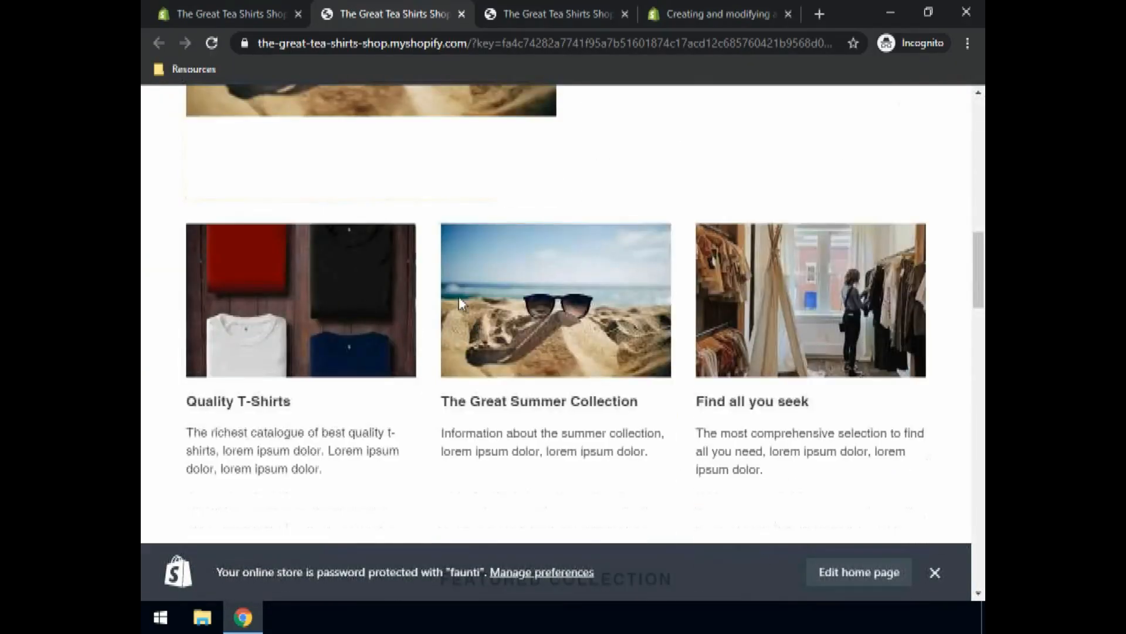
pyautogui.scroll(-10, 548, 270)
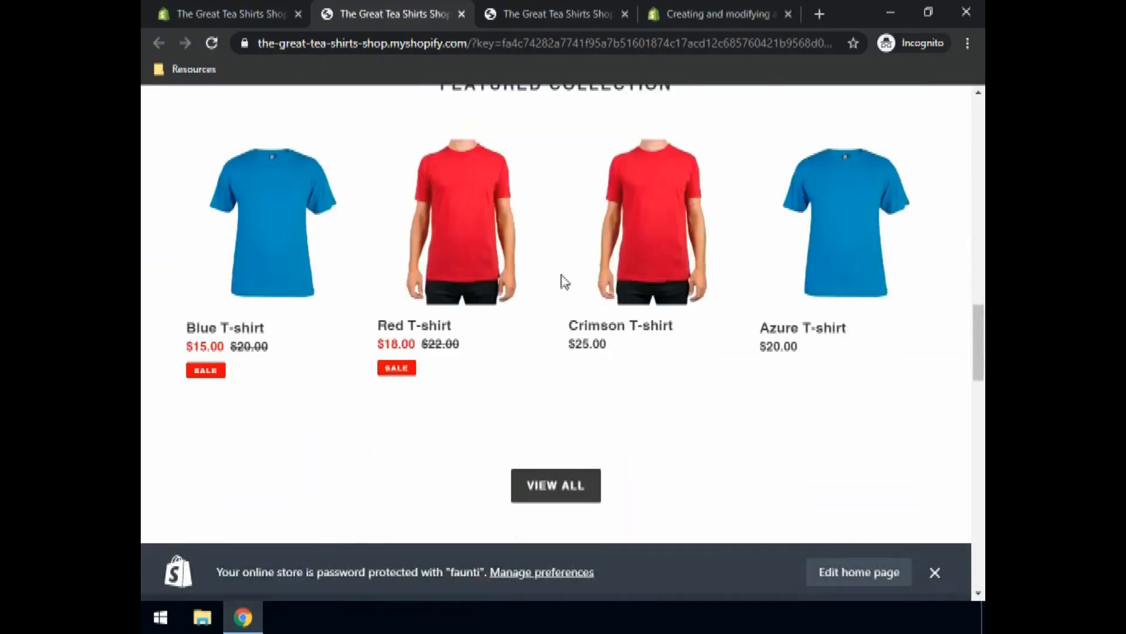
pyautogui.scroll(-5, 544, 269)
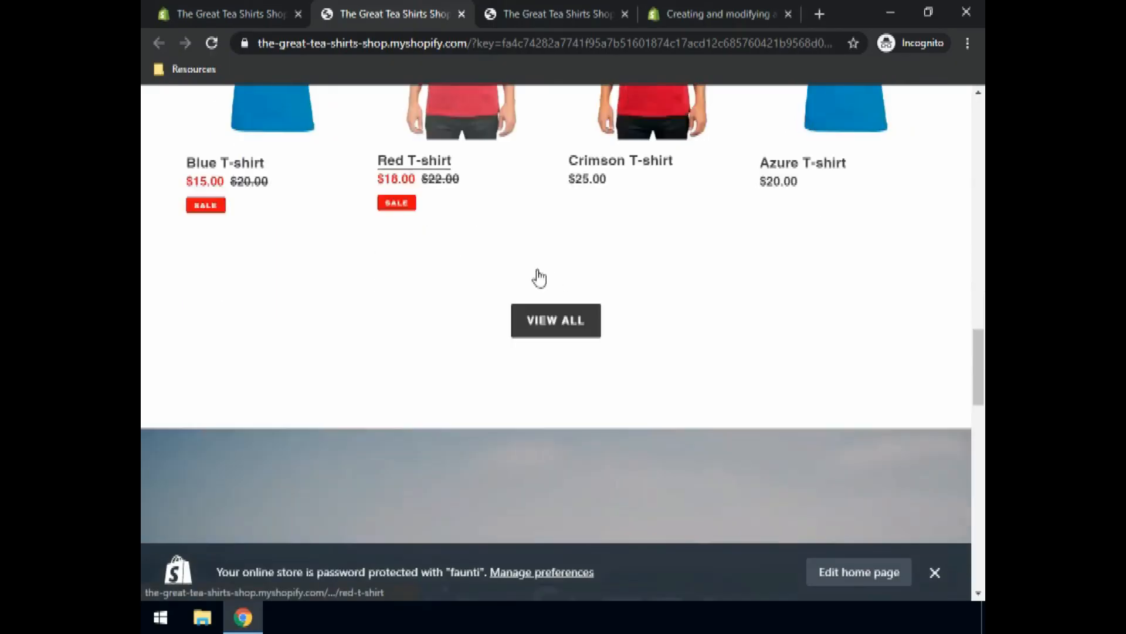
pyautogui.scroll(-10, 540, 276)
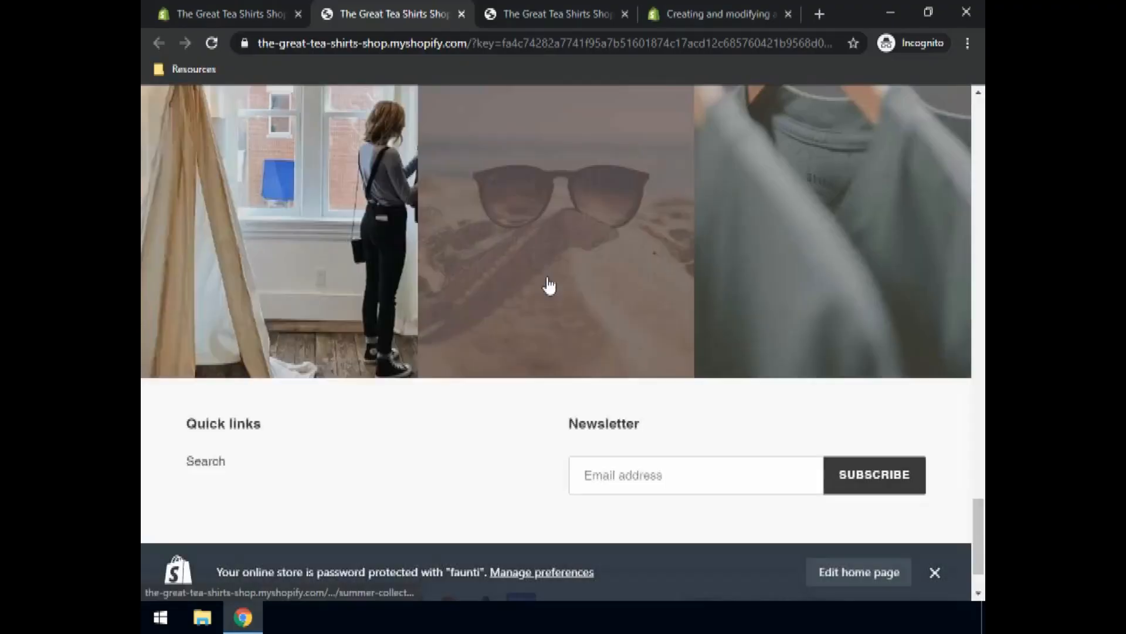